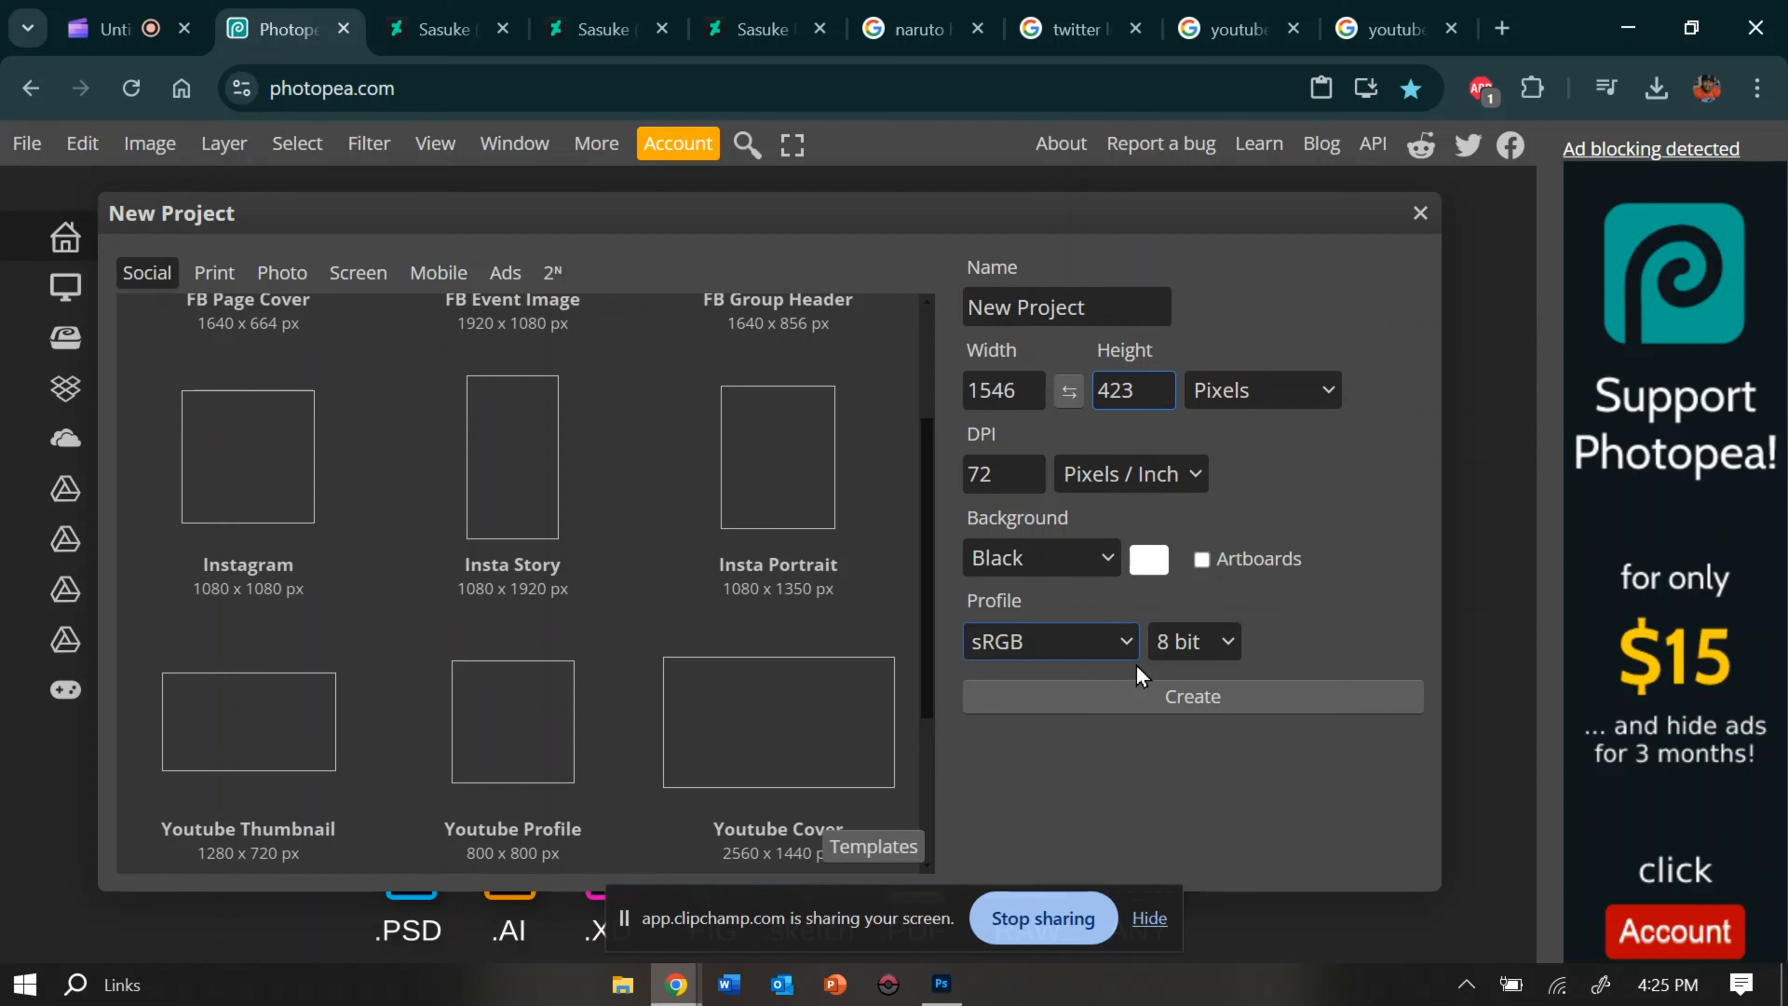
Step: Create the 1546 × 423 px project with a black background and paste in the DeviantArt Sasuke render with the raised open hand
left_click(1136, 695)
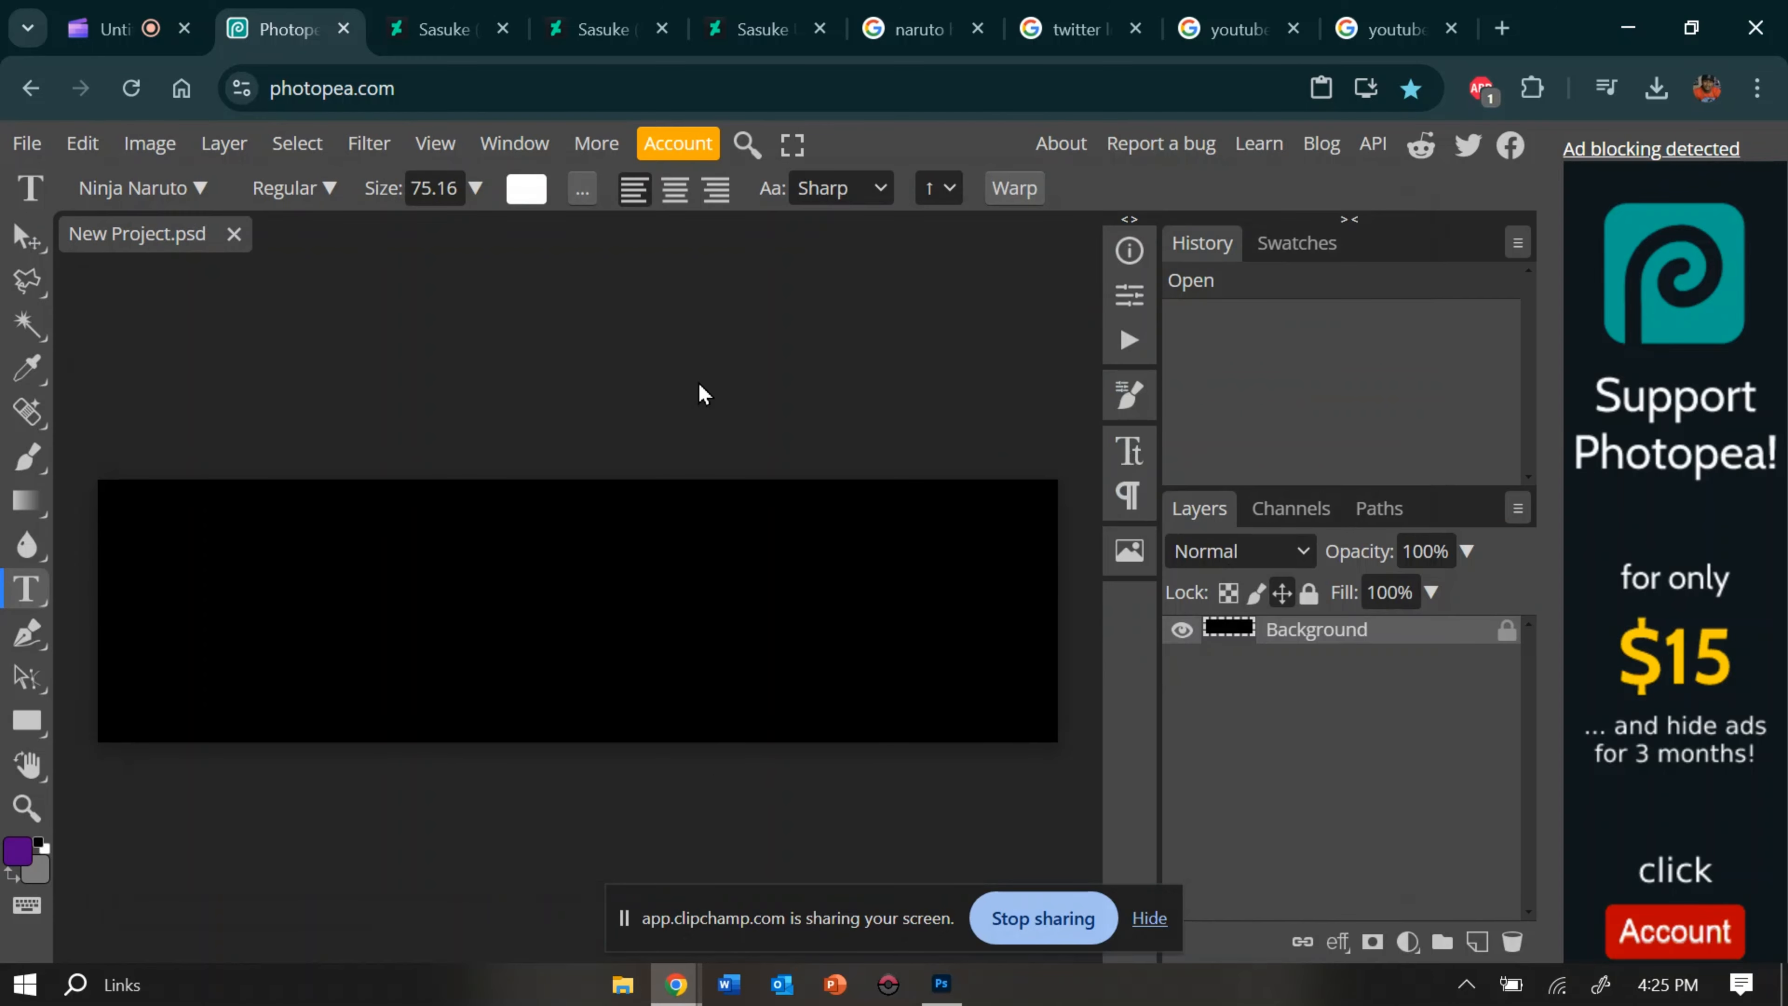
left_click(440, 27)
left_click(572, 12)
right_click(684, 510)
left_click(775, 607)
left_click(282, 28)
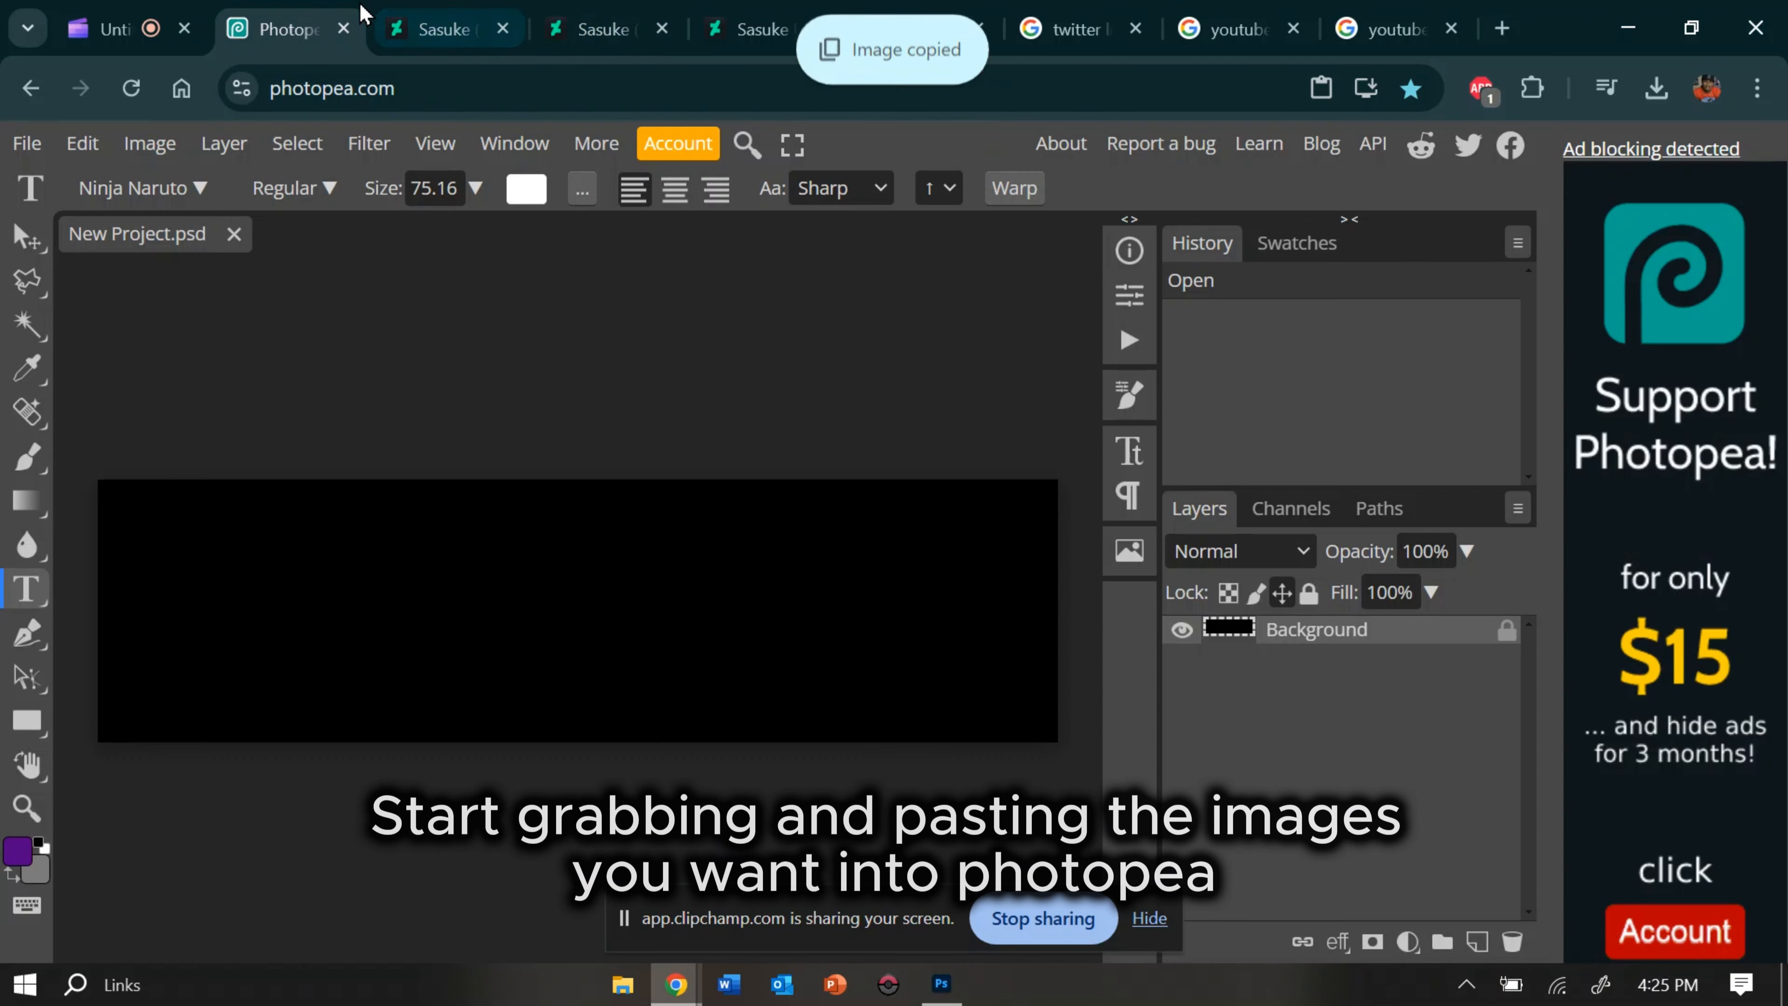
key("ctrl+v")
Step: Scale the pasted Sasuke render to about 57.61% and centre it horizontally with his head just inside the canvas's upper edge
left_click(99, 143)
left_click(158, 788)
left_click_drag(583, 337, 607, 571)
left_click_drag(648, 706, 649, 617)
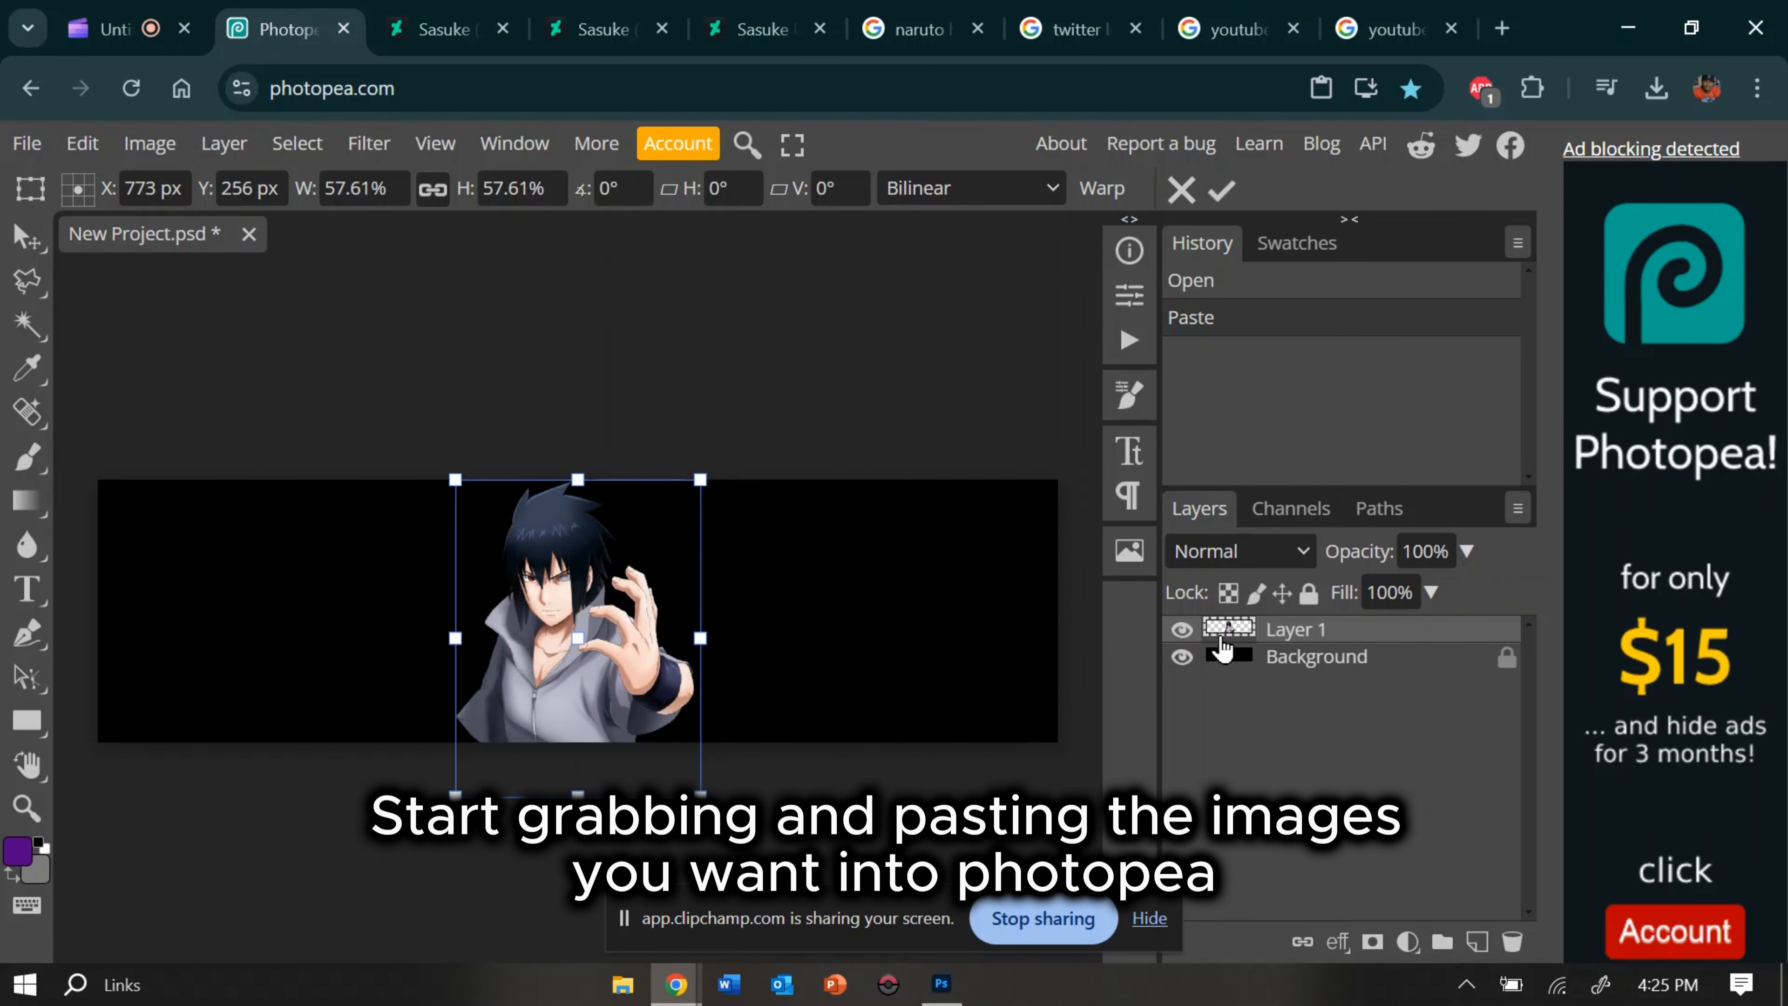
key("Return")
Step: Copy the seated, high-collared Sasuke render from DeviantArt and paste it directly above the Background layer in Photopea
left_click(1042, 14)
left_click(1398, 28)
left_click(604, 28)
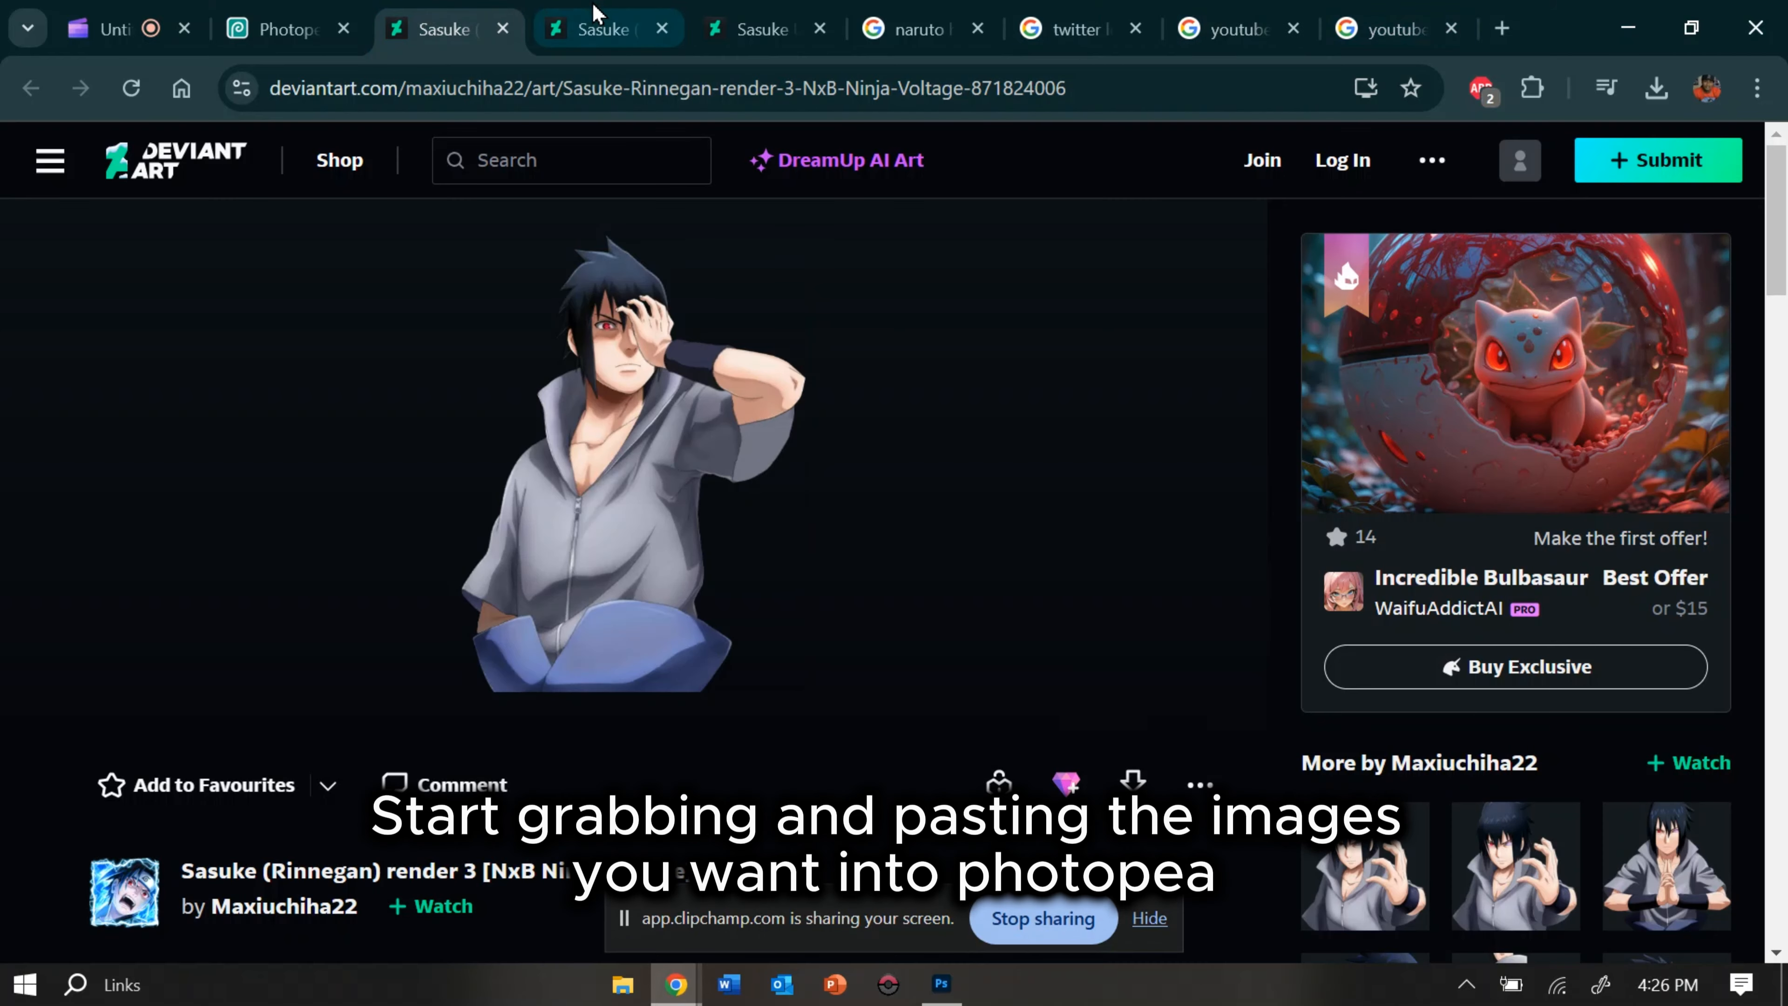
left_click(444, 28)
left_click(762, 29)
right_click(664, 372)
left_click(779, 484)
left_click(281, 29)
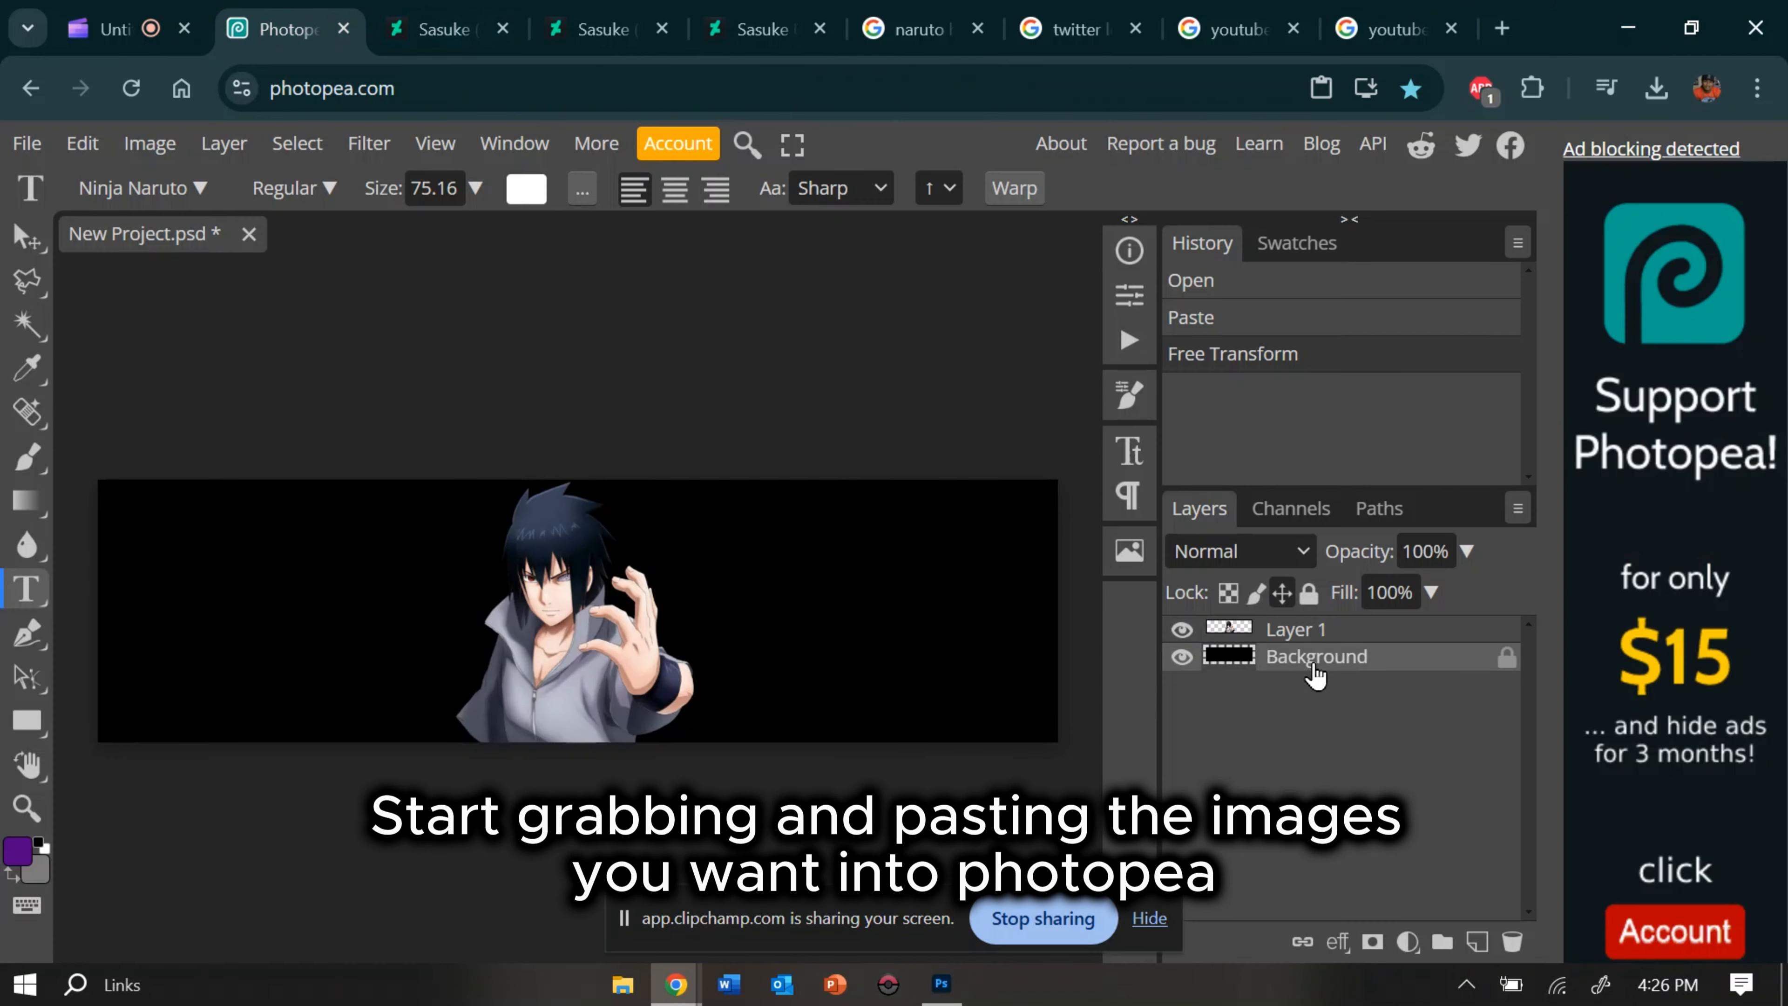
key("ctrl+v")
Step: Scale the seated Sasuke to about 37.17% and place him behind the central figure's left side, at about X 570 px, Y 240 px
left_click(82, 142)
left_click(196, 790)
left_click_drag(578, 308, 591, 565)
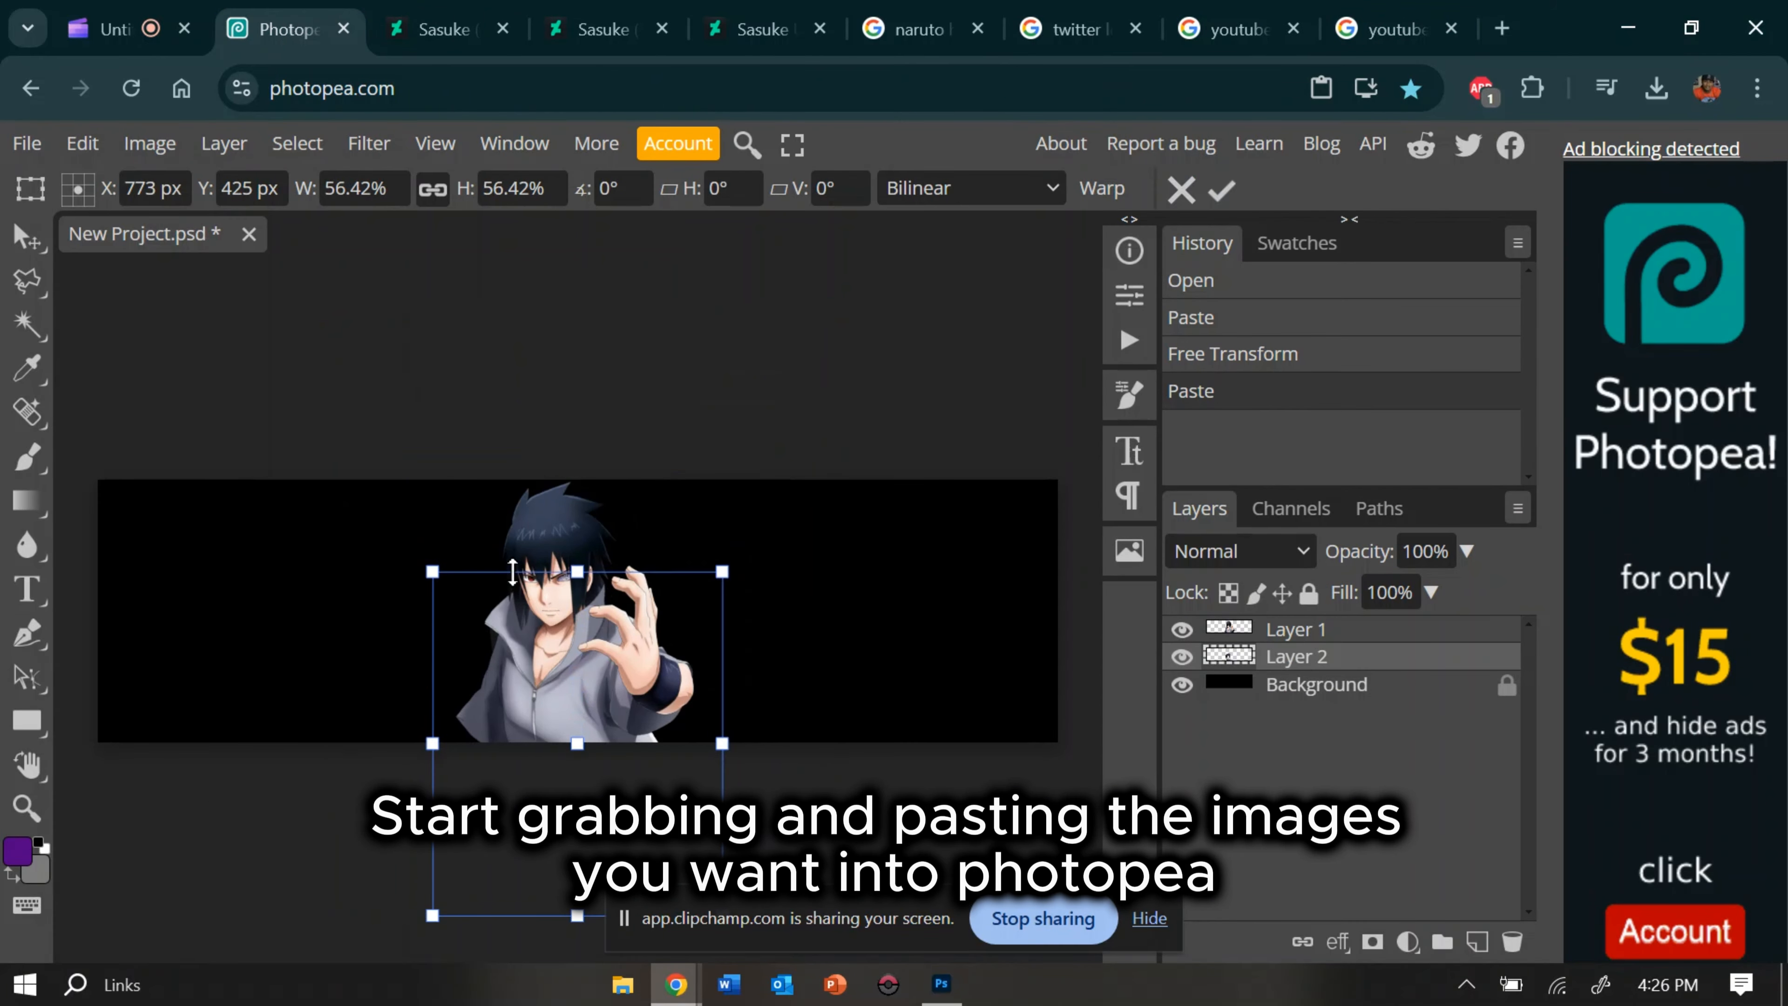
left_click_drag(598, 676, 472, 584)
mouse_move(476, 482)
left_mouse_down()
mouse_move(477, 546)
mouse_move(483, 516)
left_mouse_up()
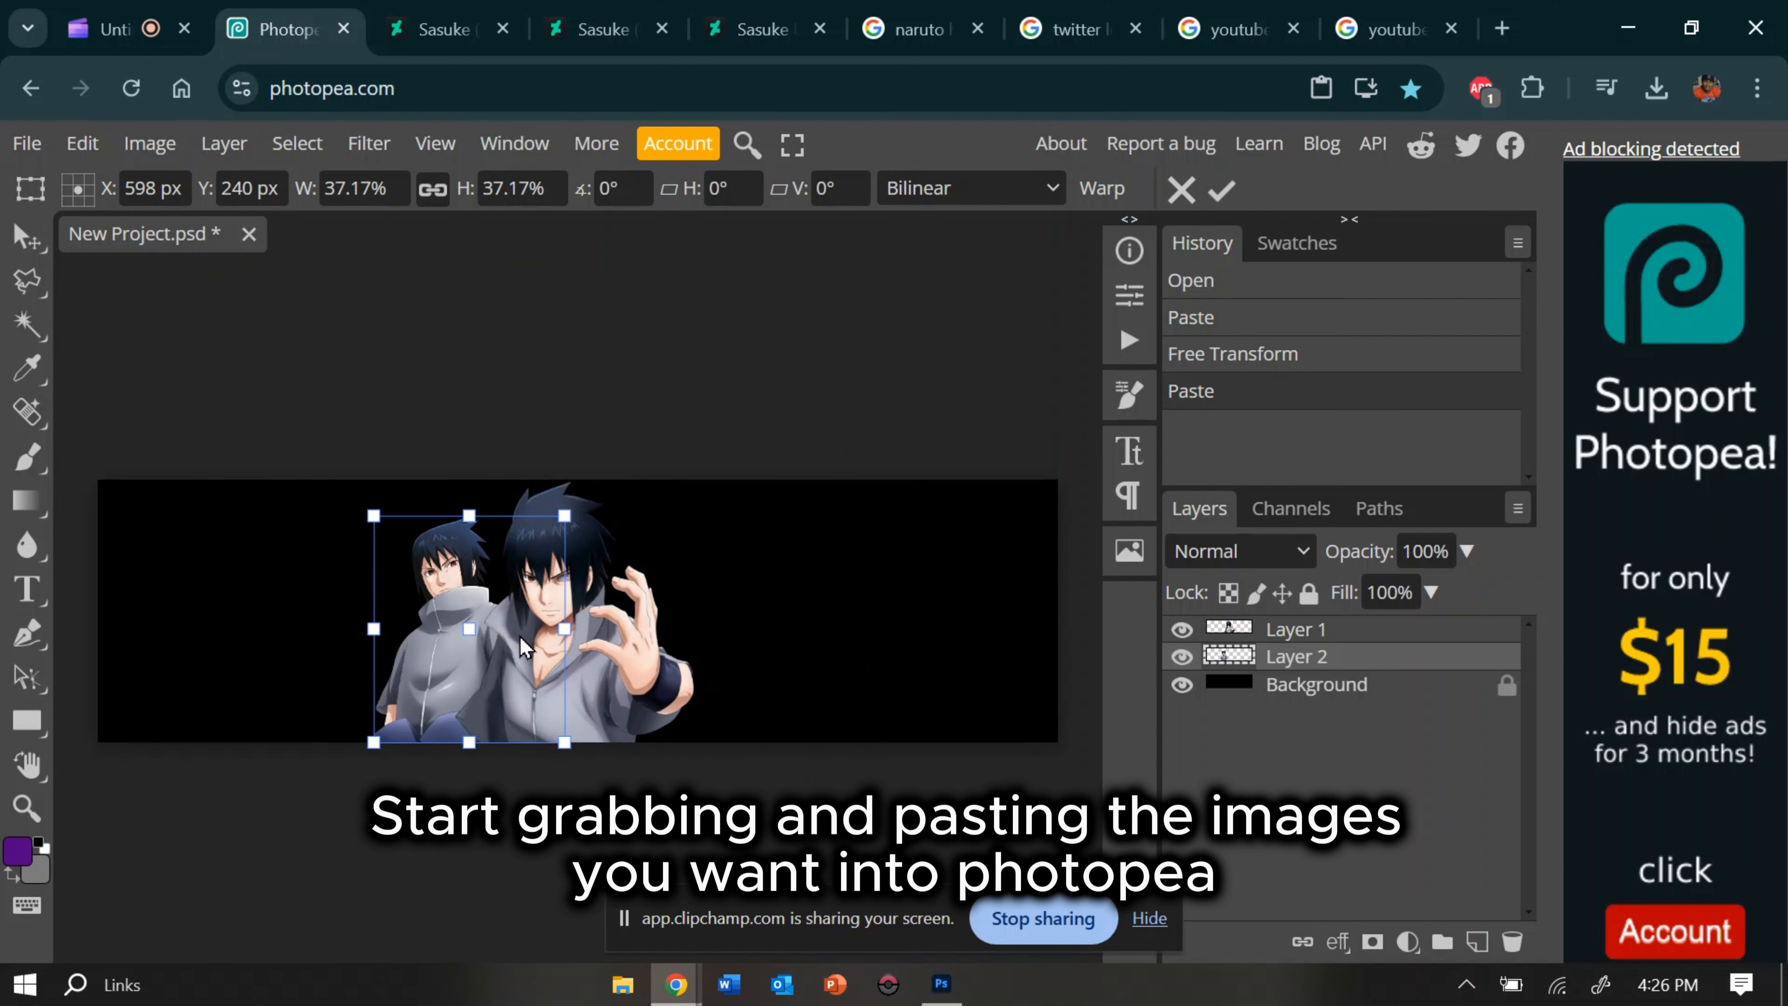
left_click_drag(525, 649, 508, 650)
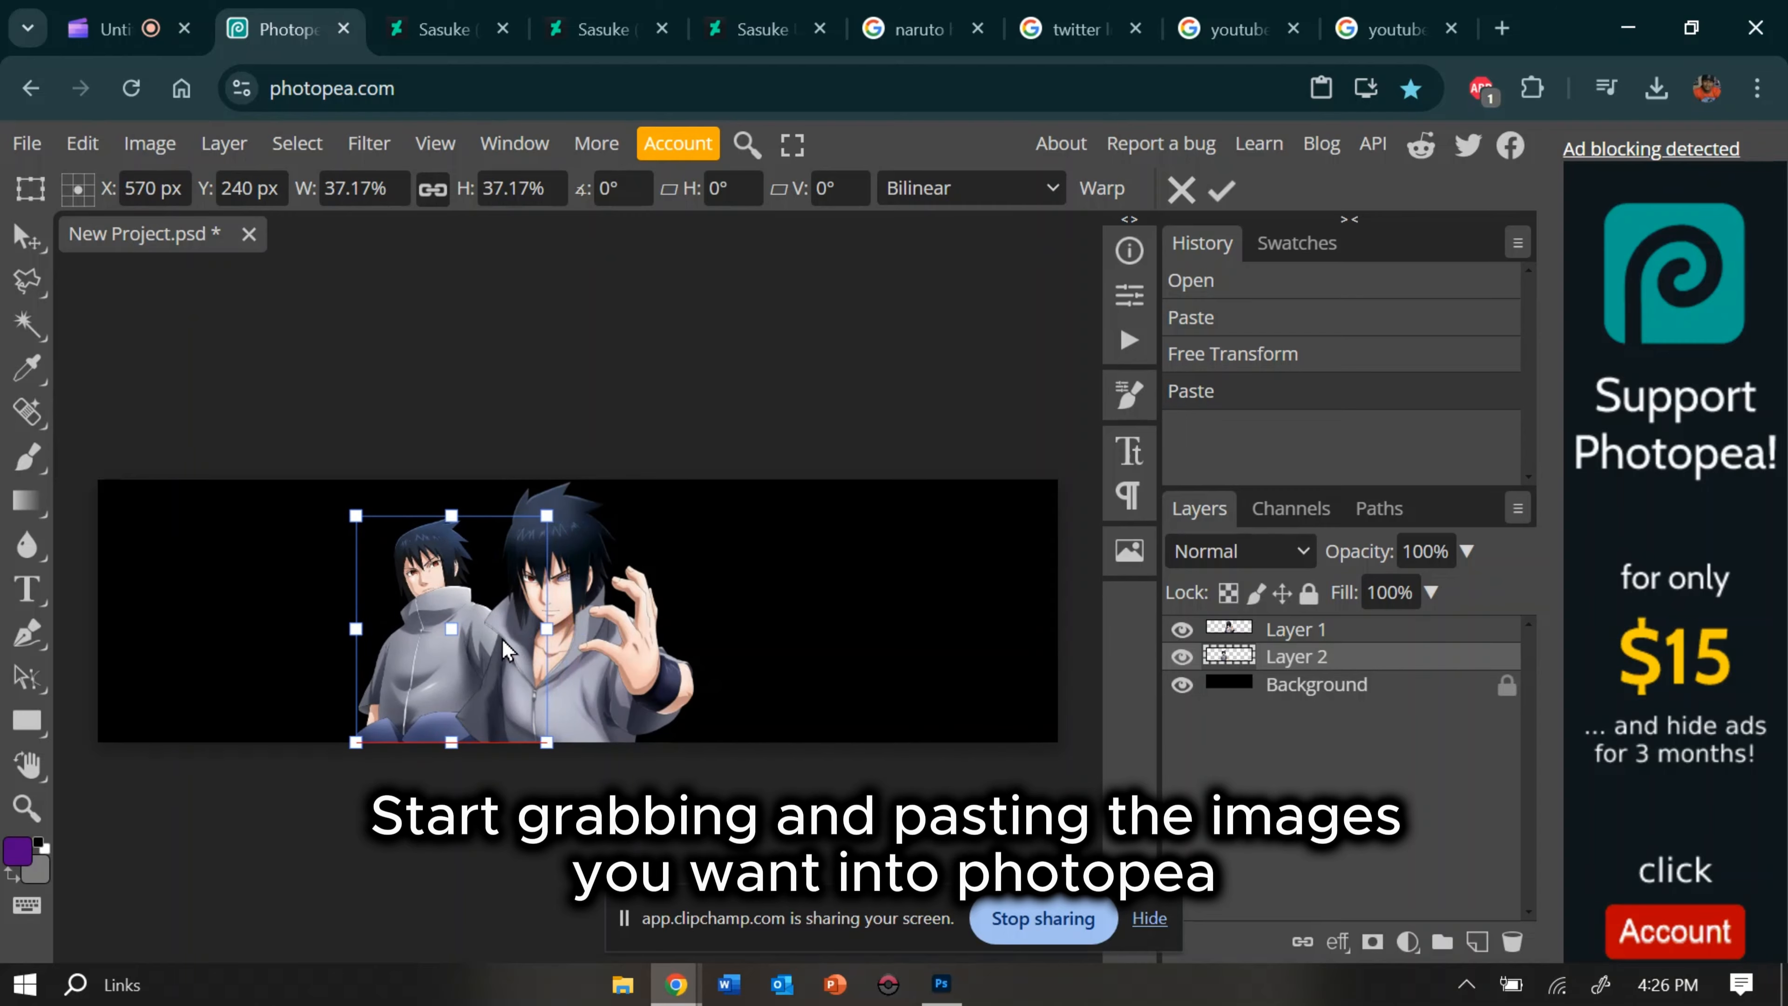
Step: Copy the Sasuke render with a hand over his face from DeviantArt and paste it above the Background layer in Photopea
left_click(1239, 29)
left_click(1394, 28)
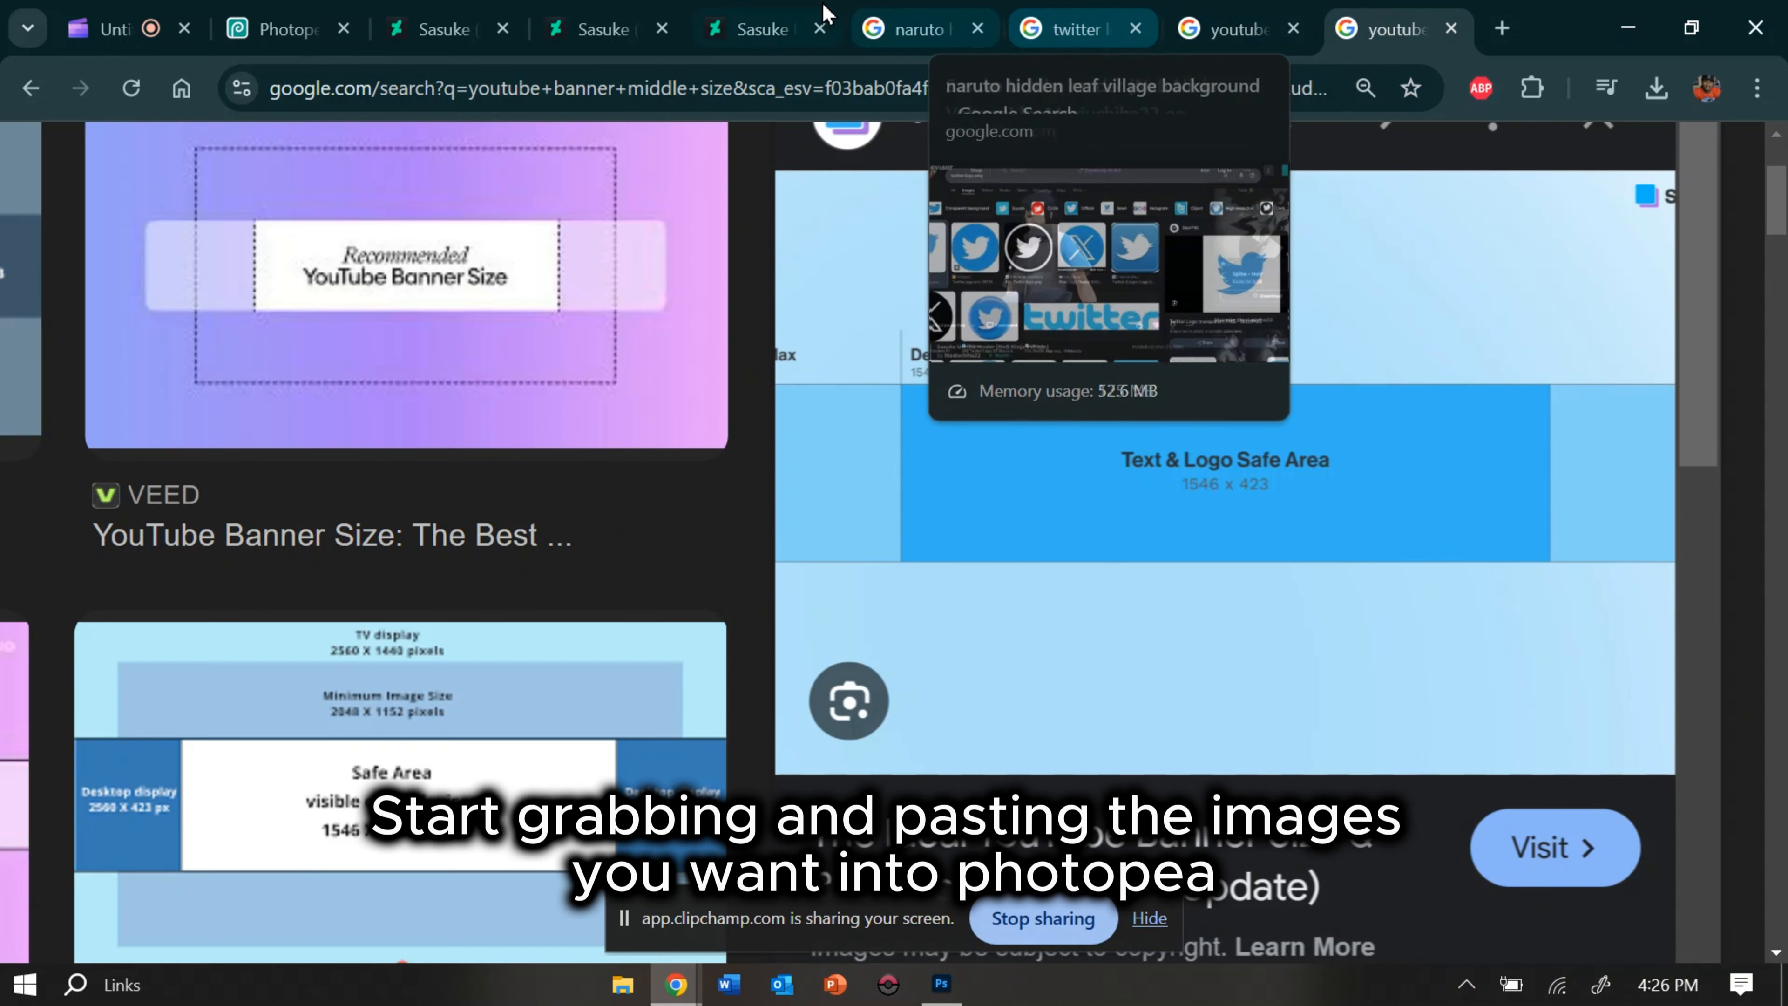
left_click(673, 17)
left_click(282, 28)
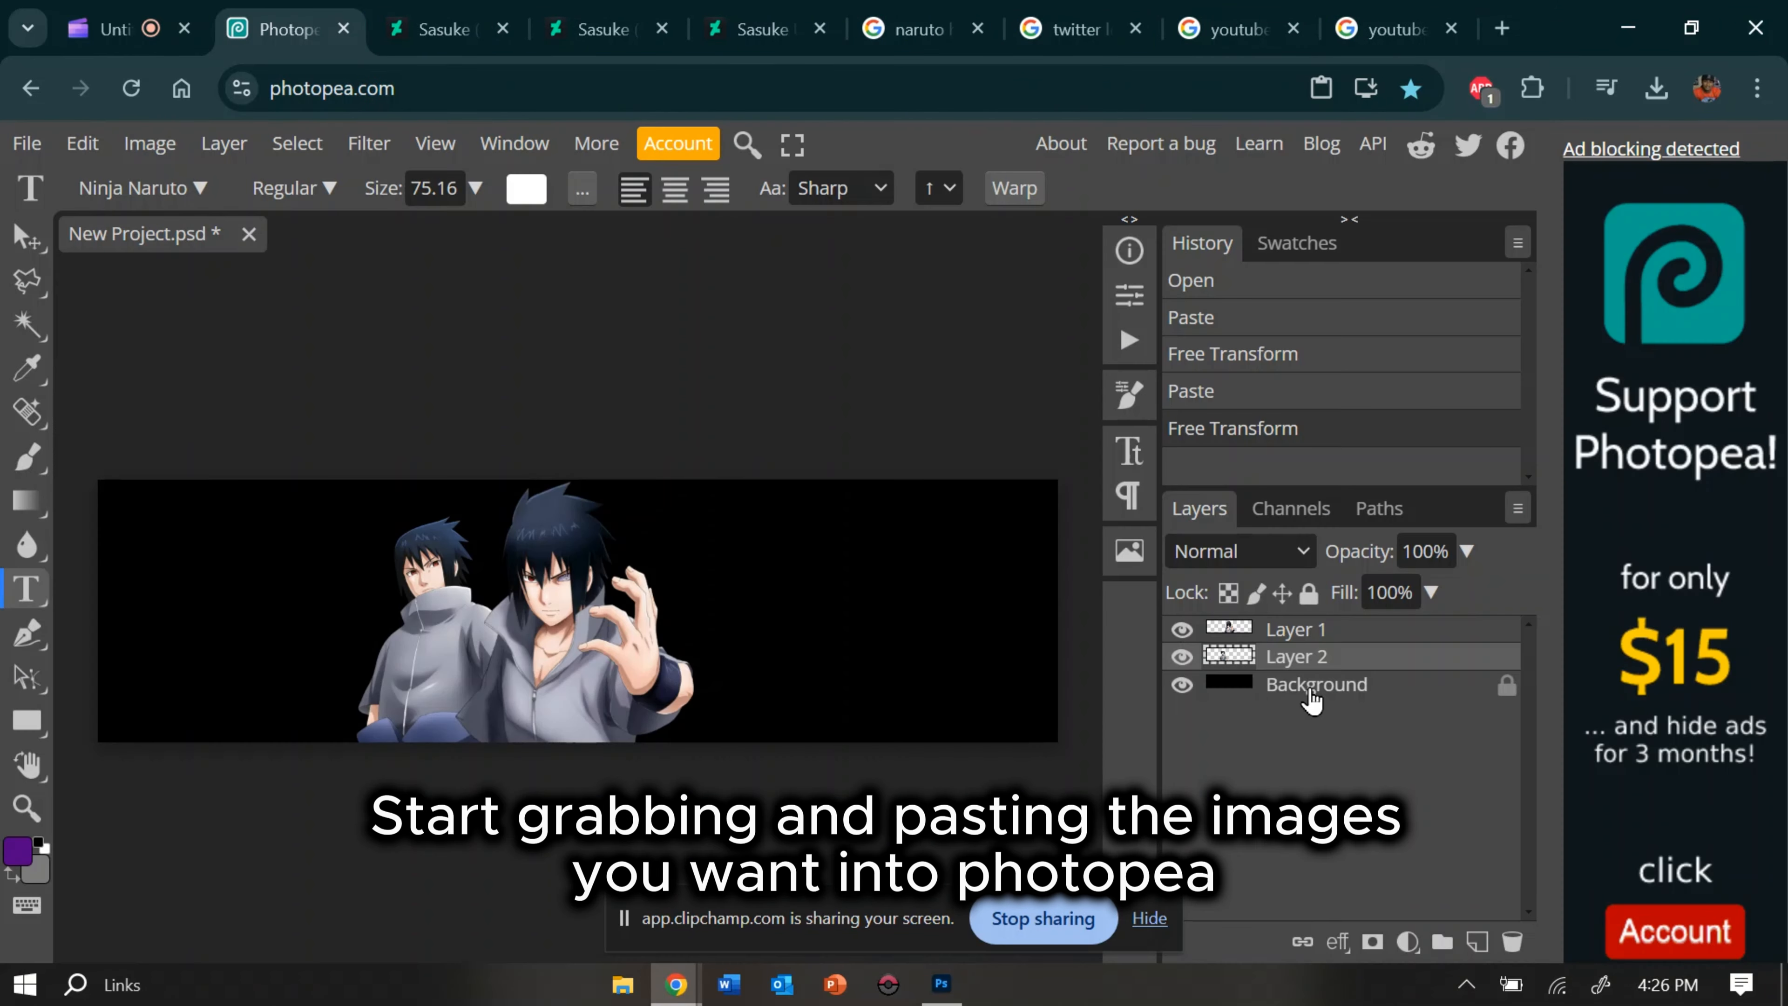
Step: Scale the hand-over-face Sasuke to about 50.89% and place him behind the central figure's right side, at about X 972 px, Y 237 px
left_click(83, 143)
left_click(162, 788)
left_click_drag(604, 385, 607, 513)
left_click_drag(618, 655, 710, 640)
left_click_drag(694, 822, 695, 743)
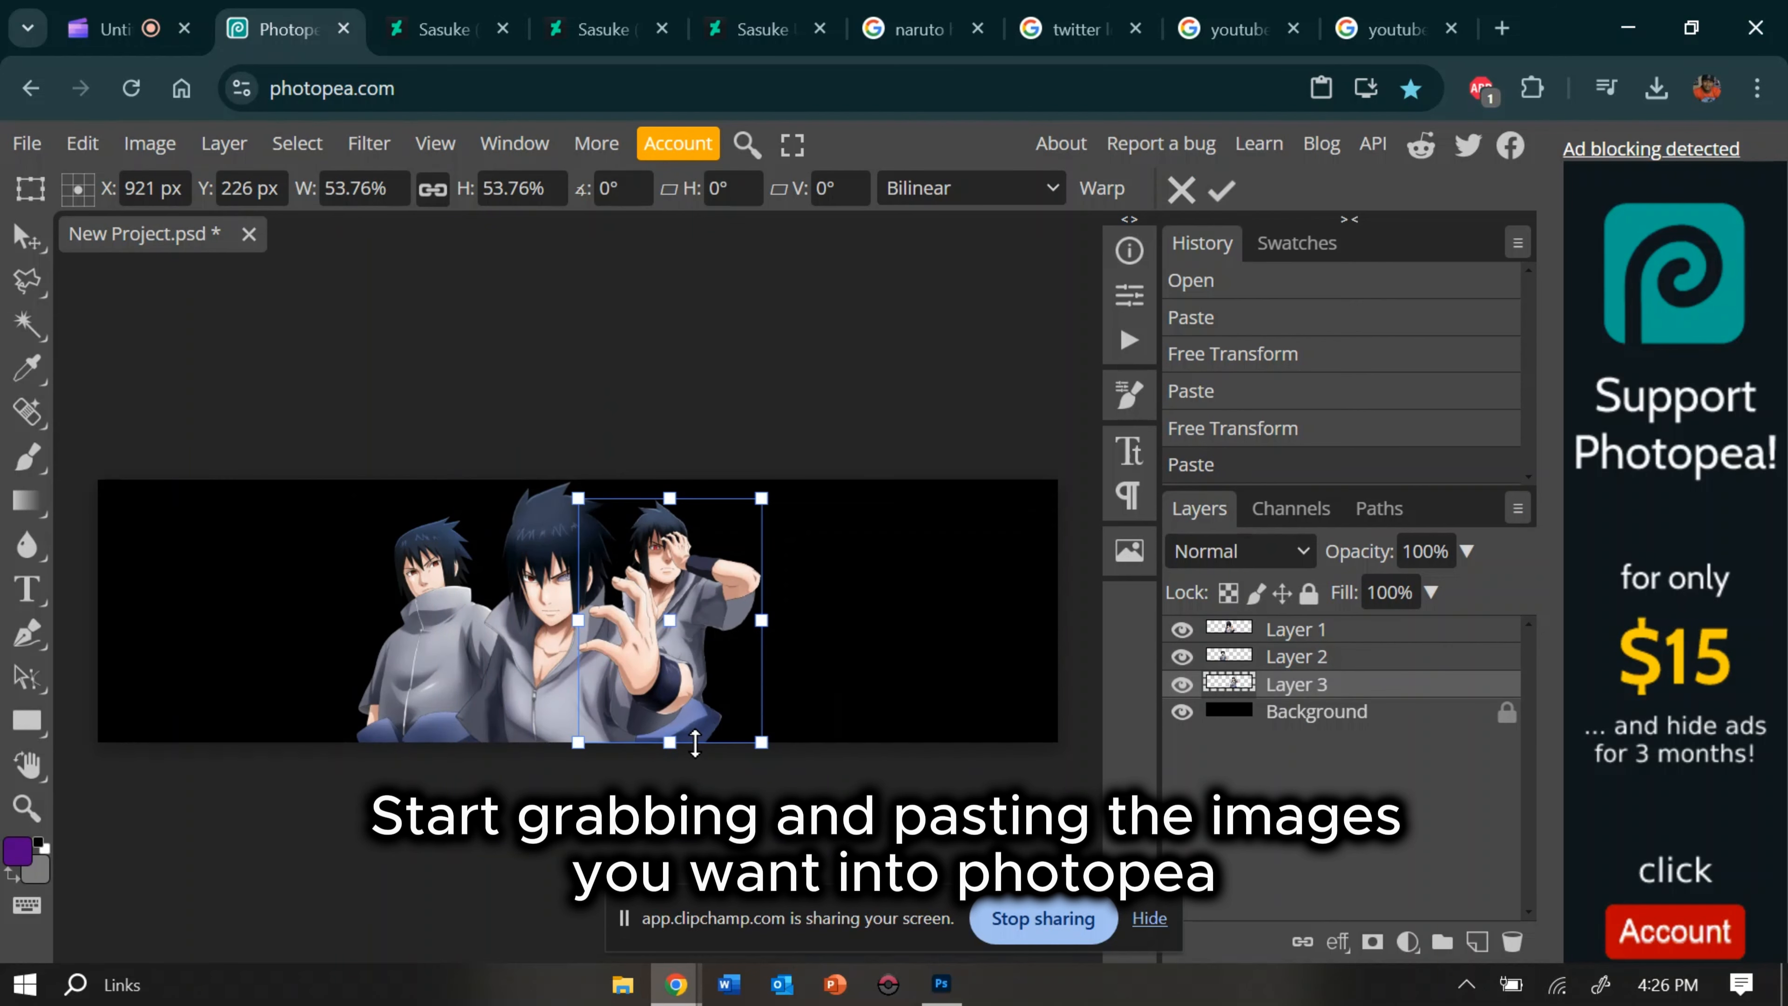
left_click_drag(670, 498, 669, 521)
left_click_drag(672, 626, 698, 627)
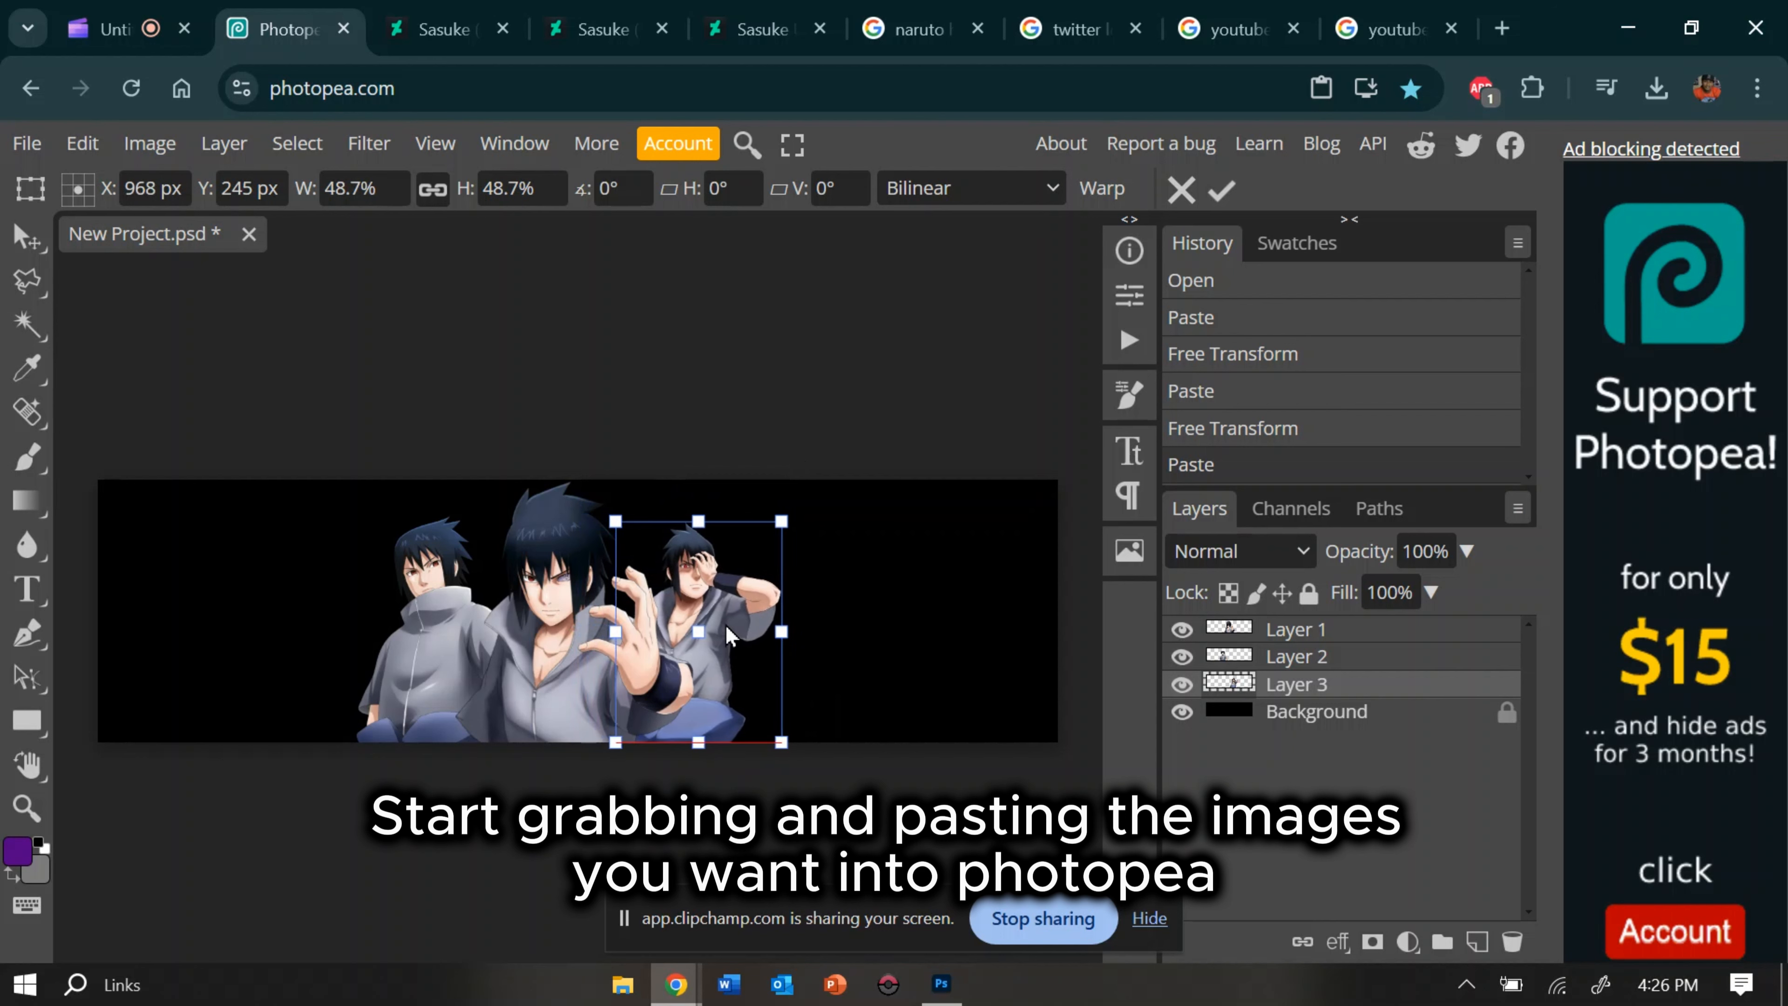
left_click_drag(718, 708, 727, 708)
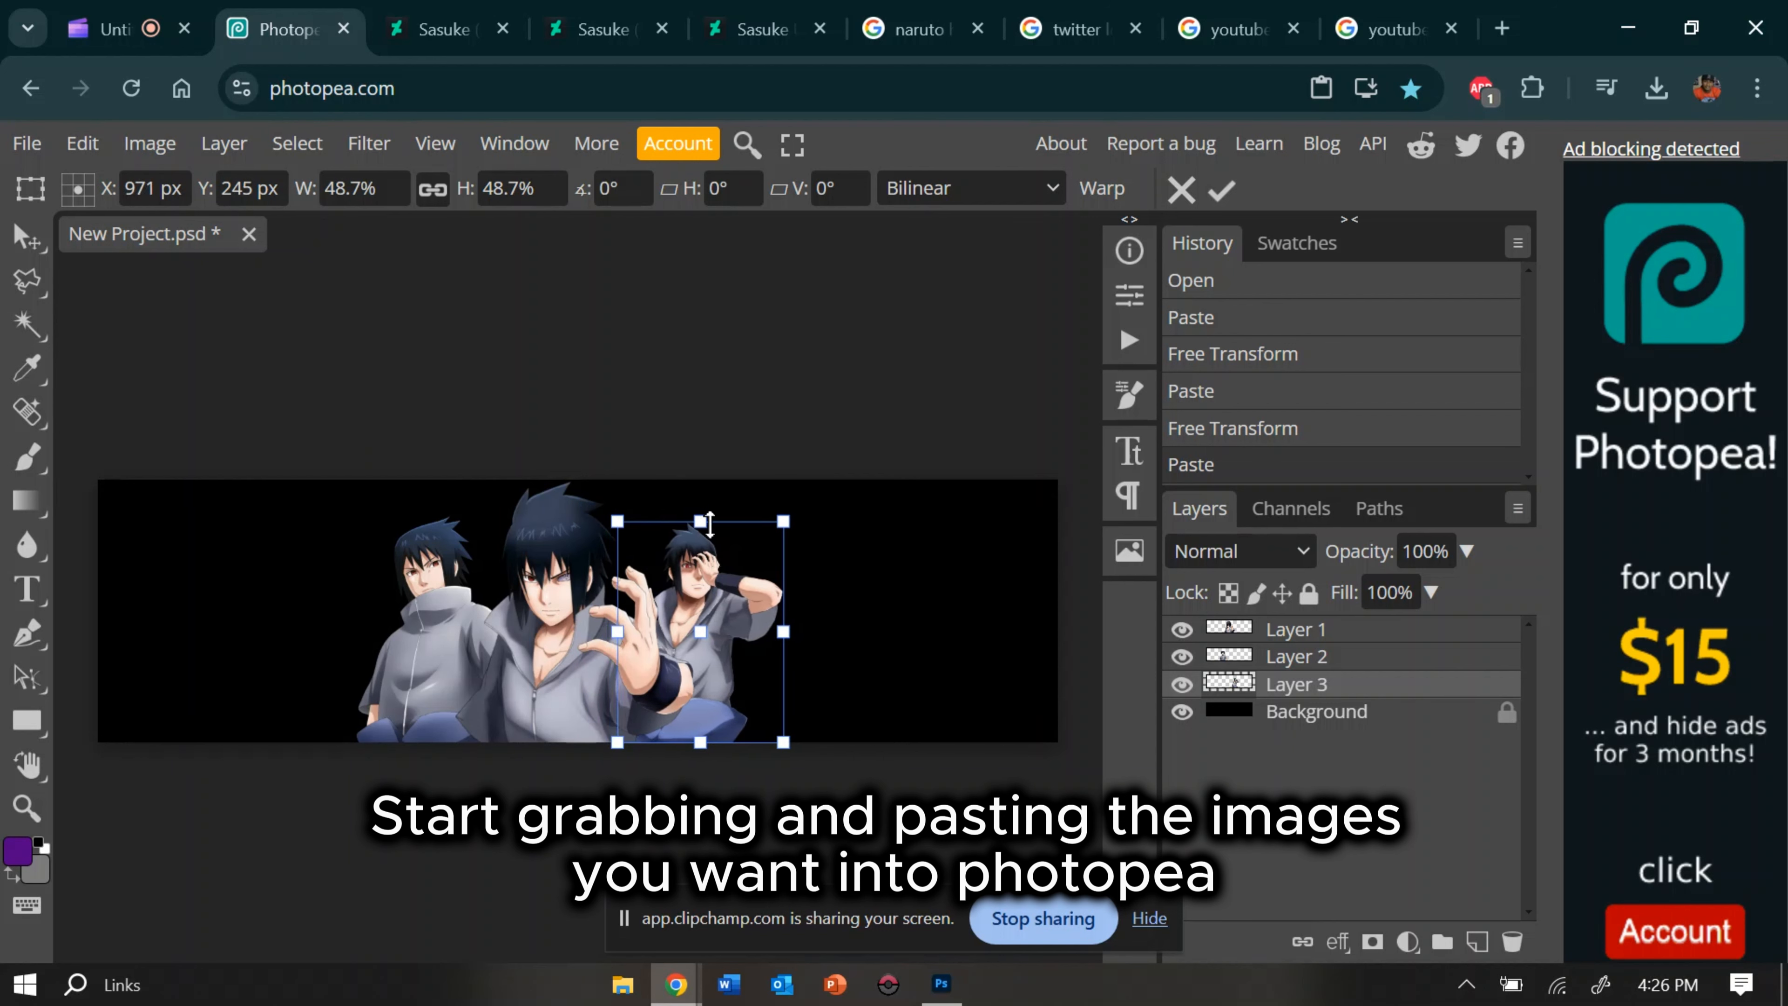
left_click_drag(704, 521, 704, 512)
left_click_drag(713, 658, 713, 659)
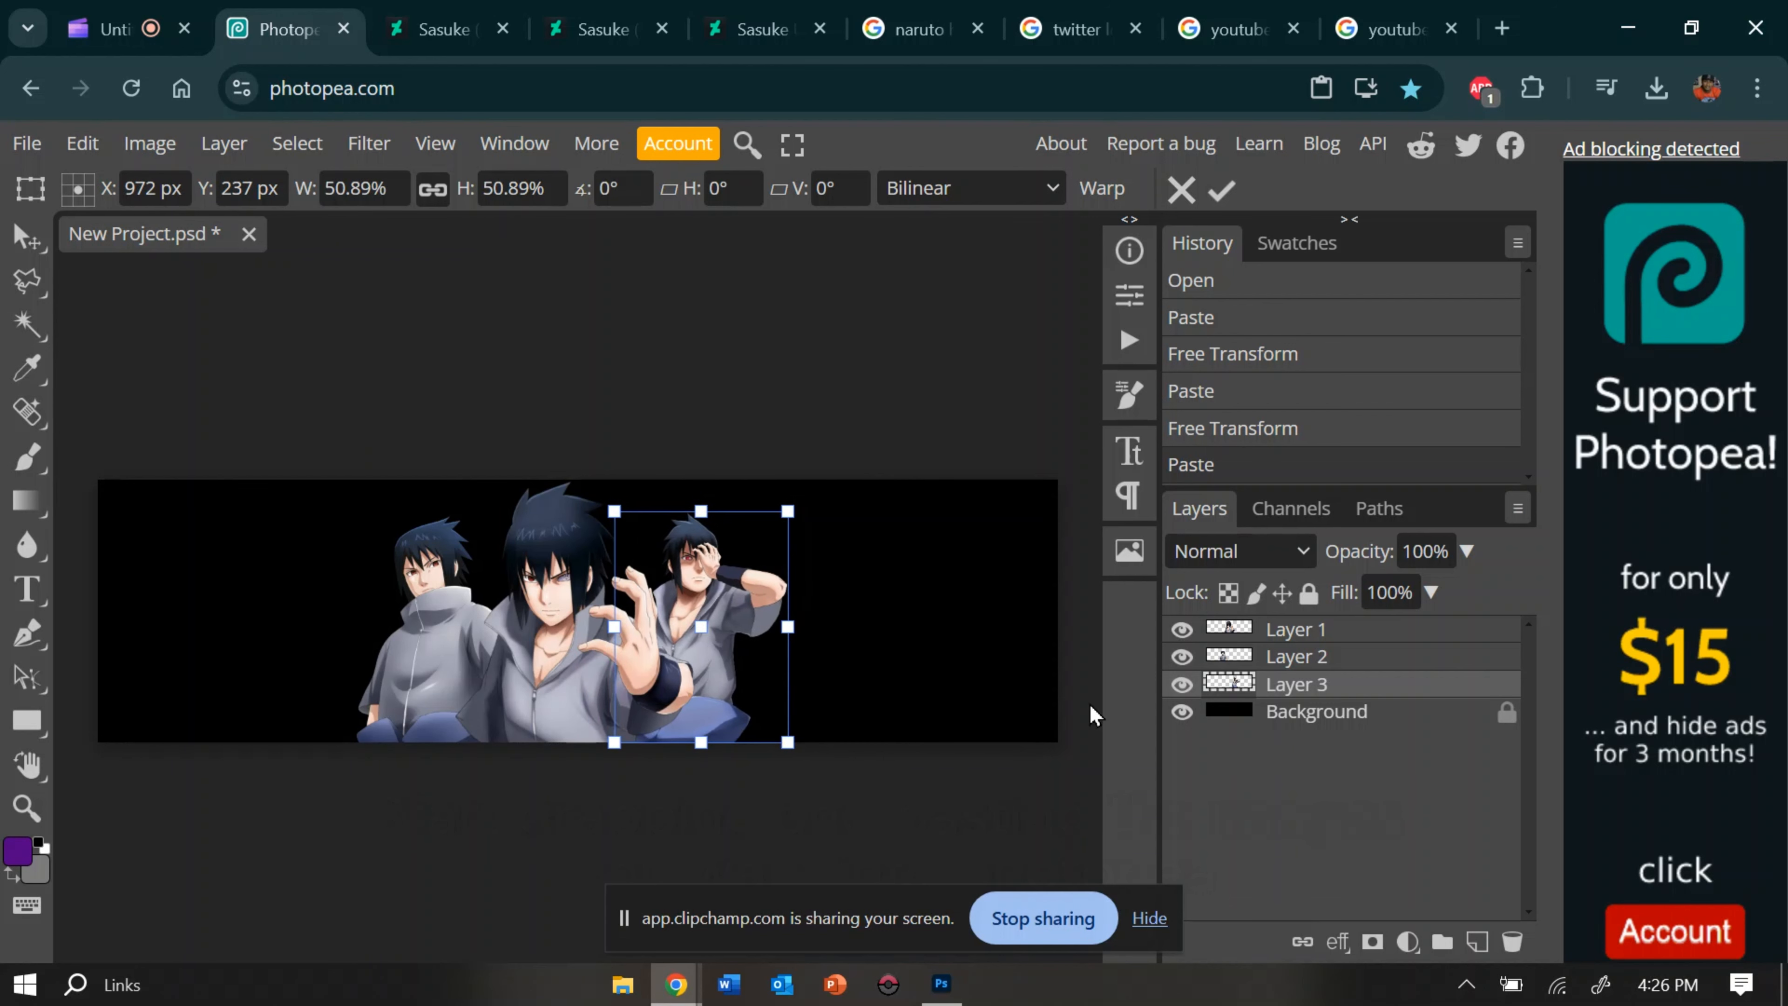
Step: Copy the forest clearing image from the Google results and paste it directly above the Background layer in Photopea
left_click(1306, 713)
left_click(903, 12)
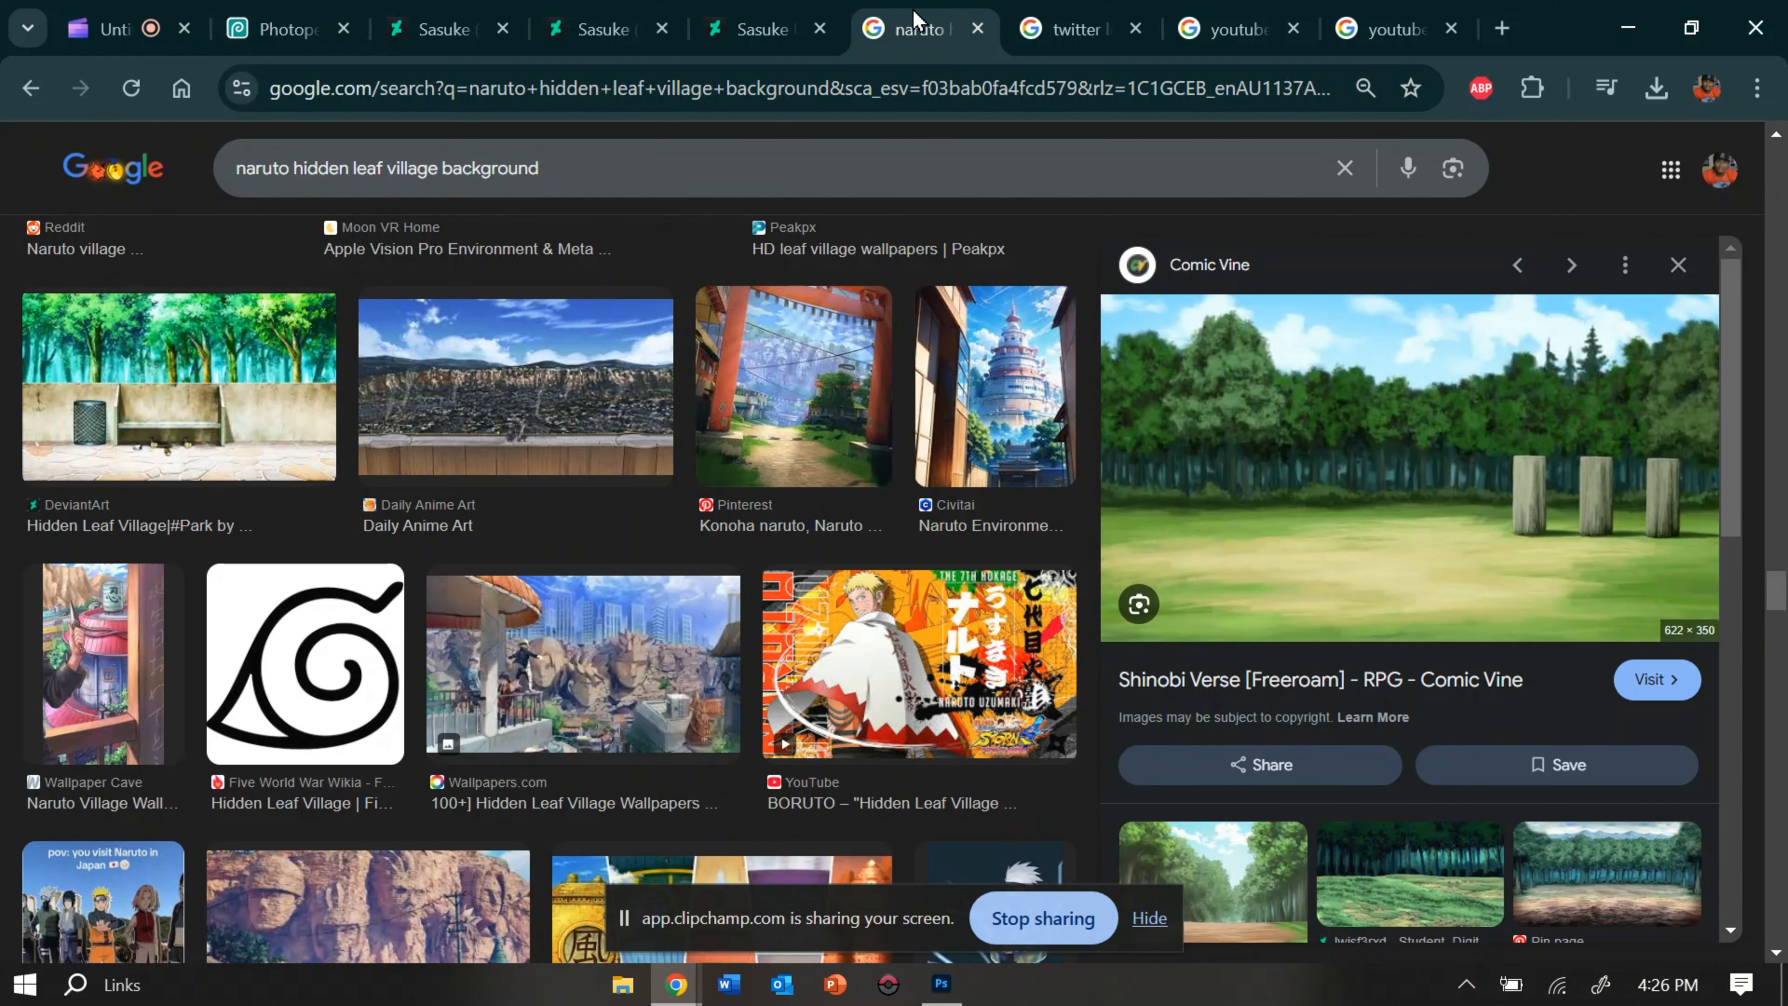
right_click(1288, 499)
left_click(1386, 416)
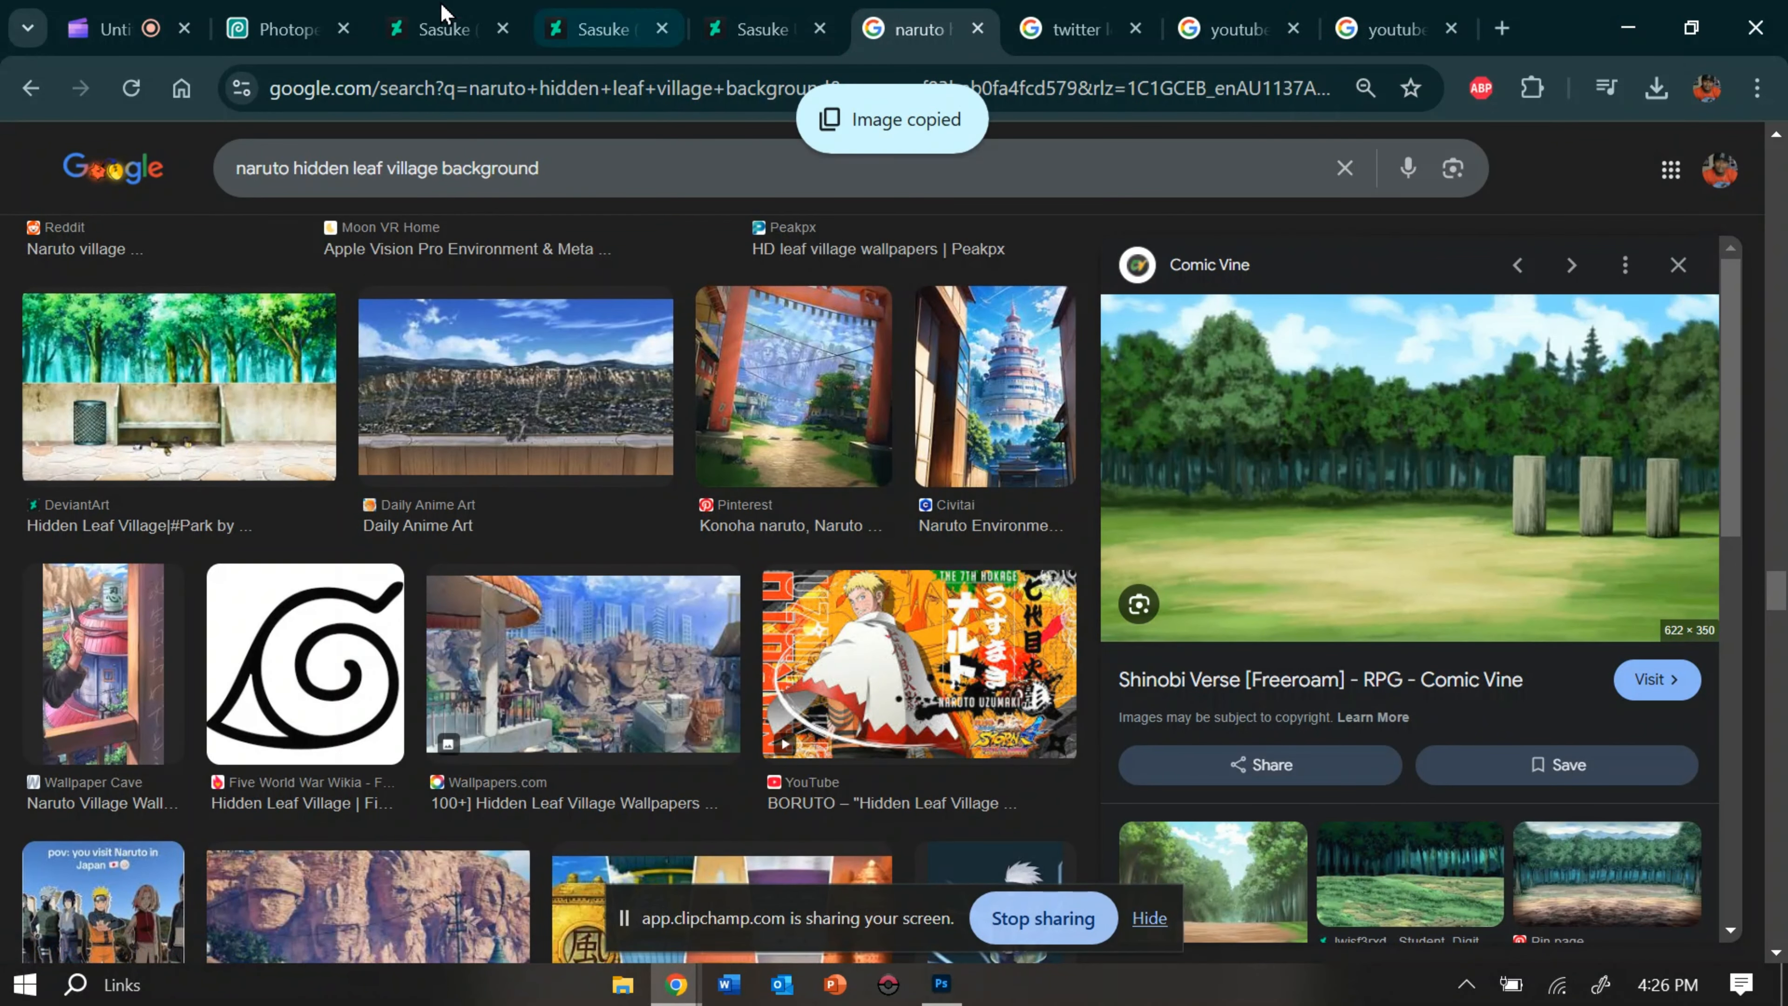
left_click(281, 29)
key("ctrl+v")
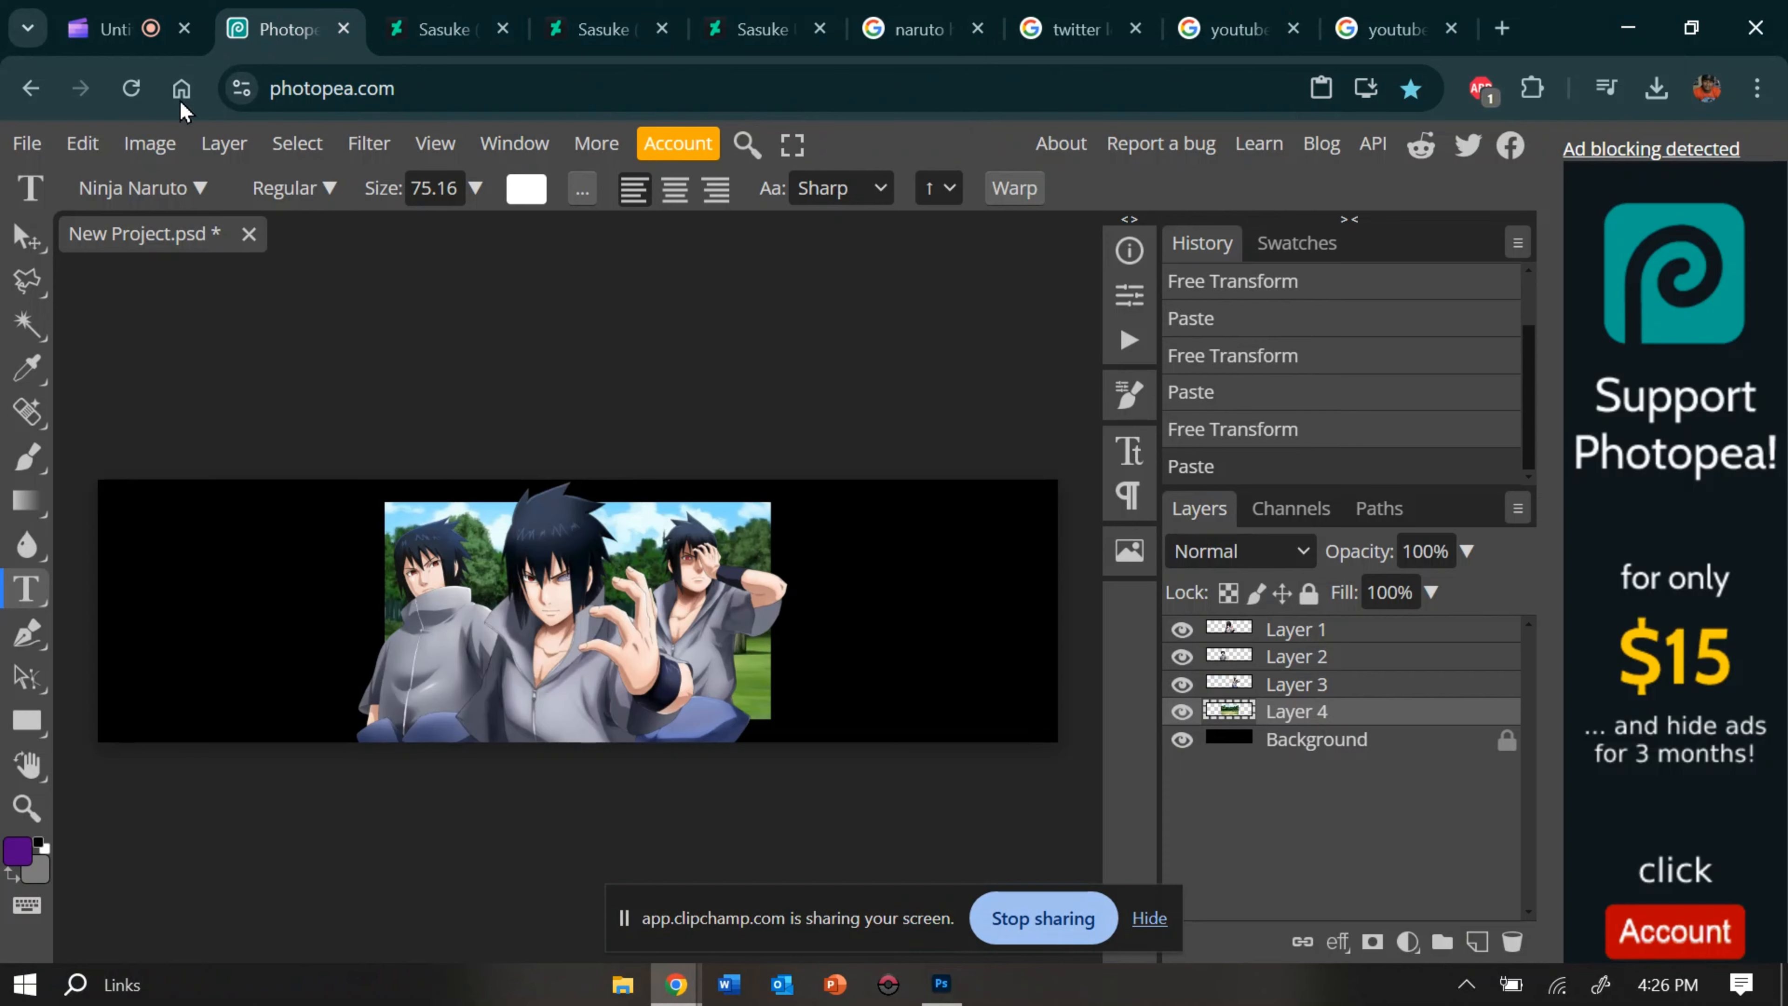
Step: Scale the forest image to about 124.28% wide and 120.86% high so it fills the canvas's left half
left_click(82, 143)
left_click(216, 789)
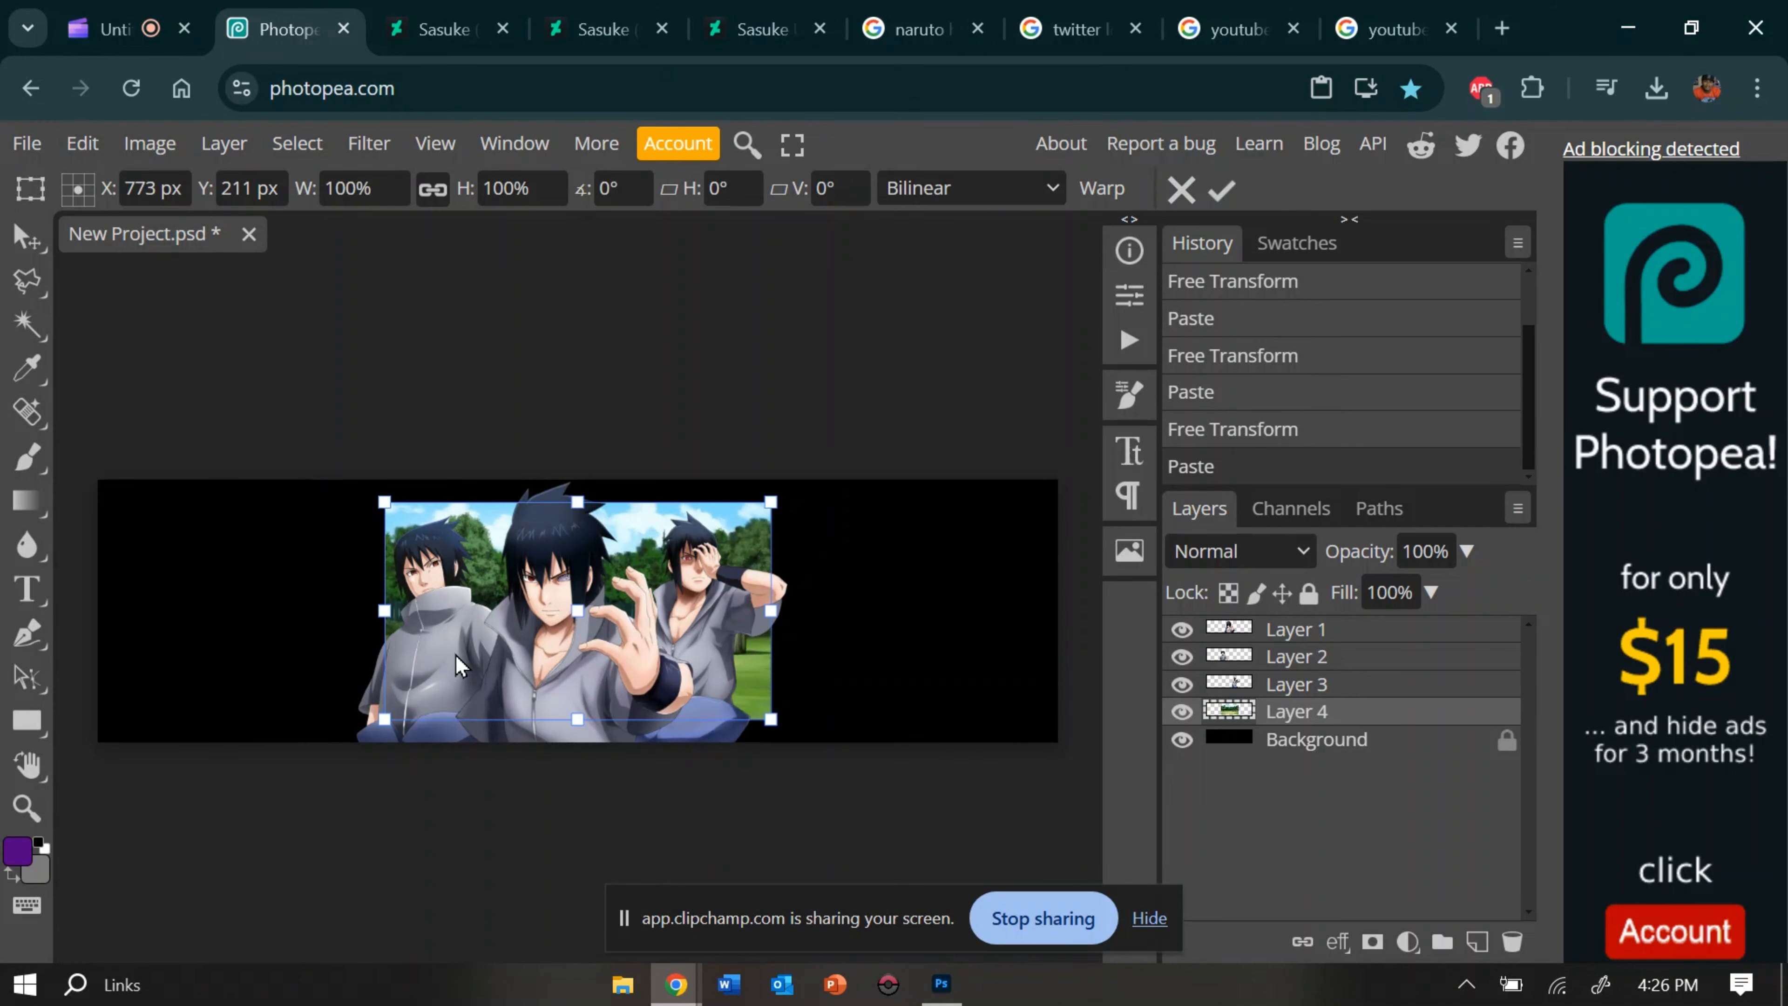
left_click_drag(462, 666, 178, 646)
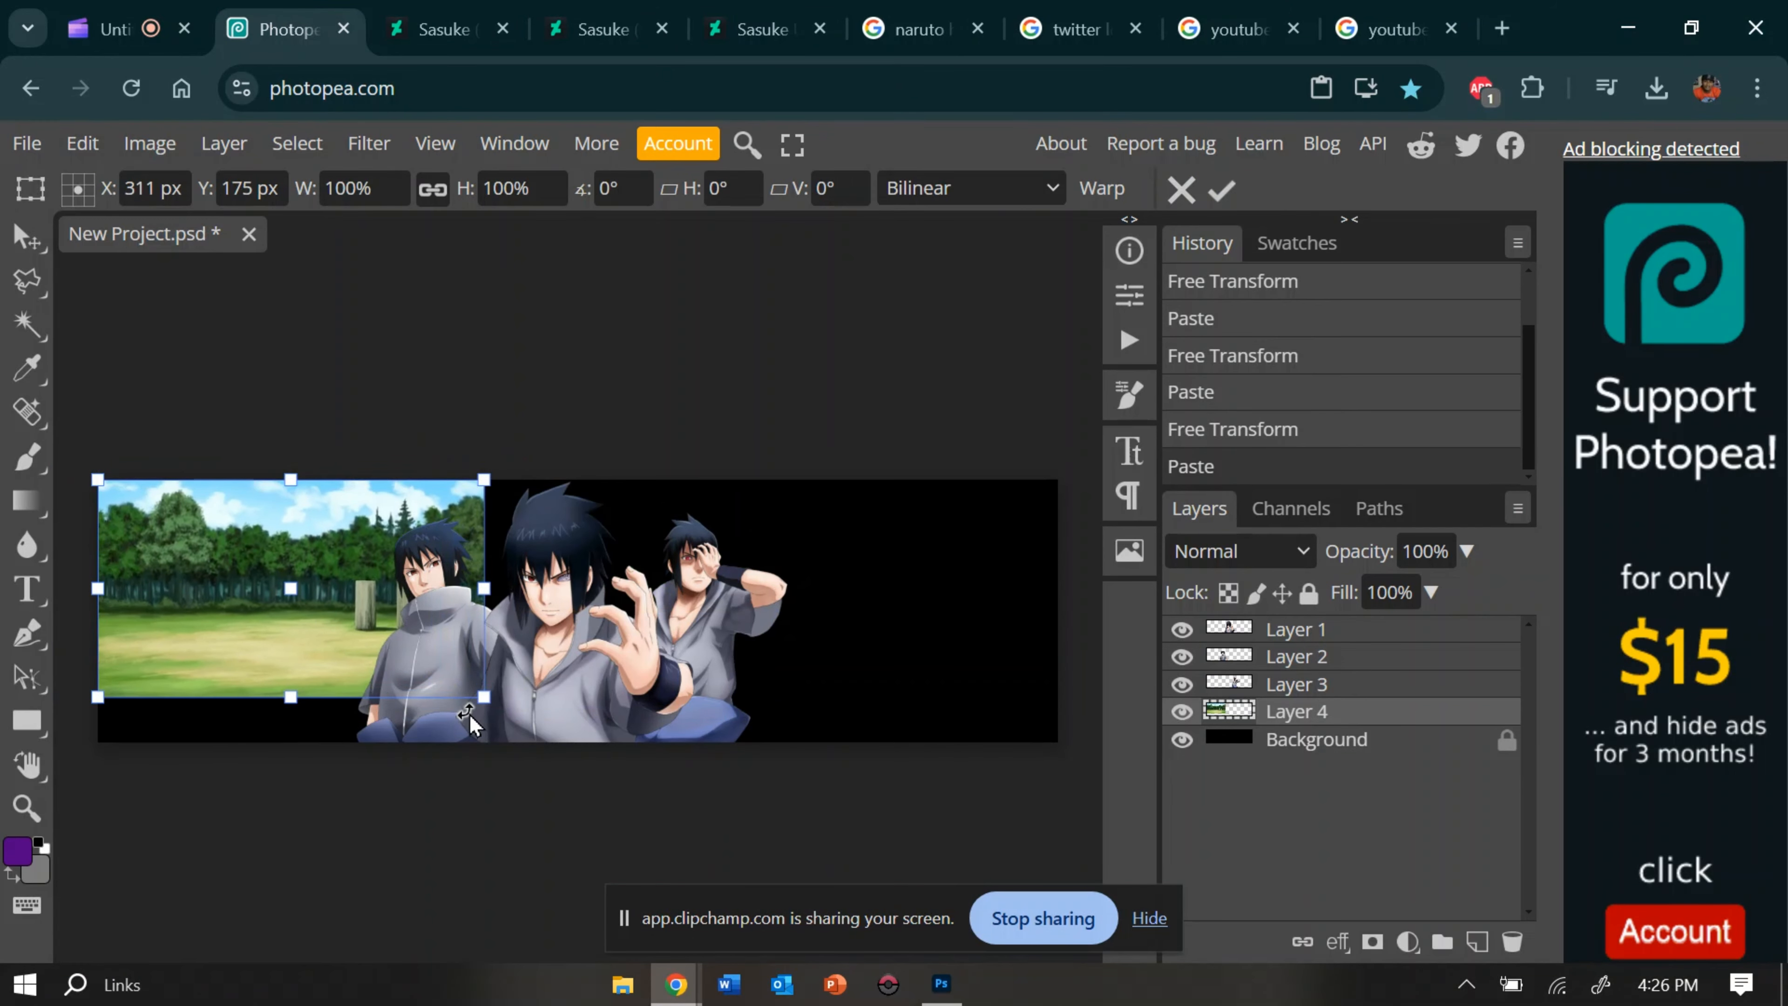
left_click_drag(480, 697, 561, 736)
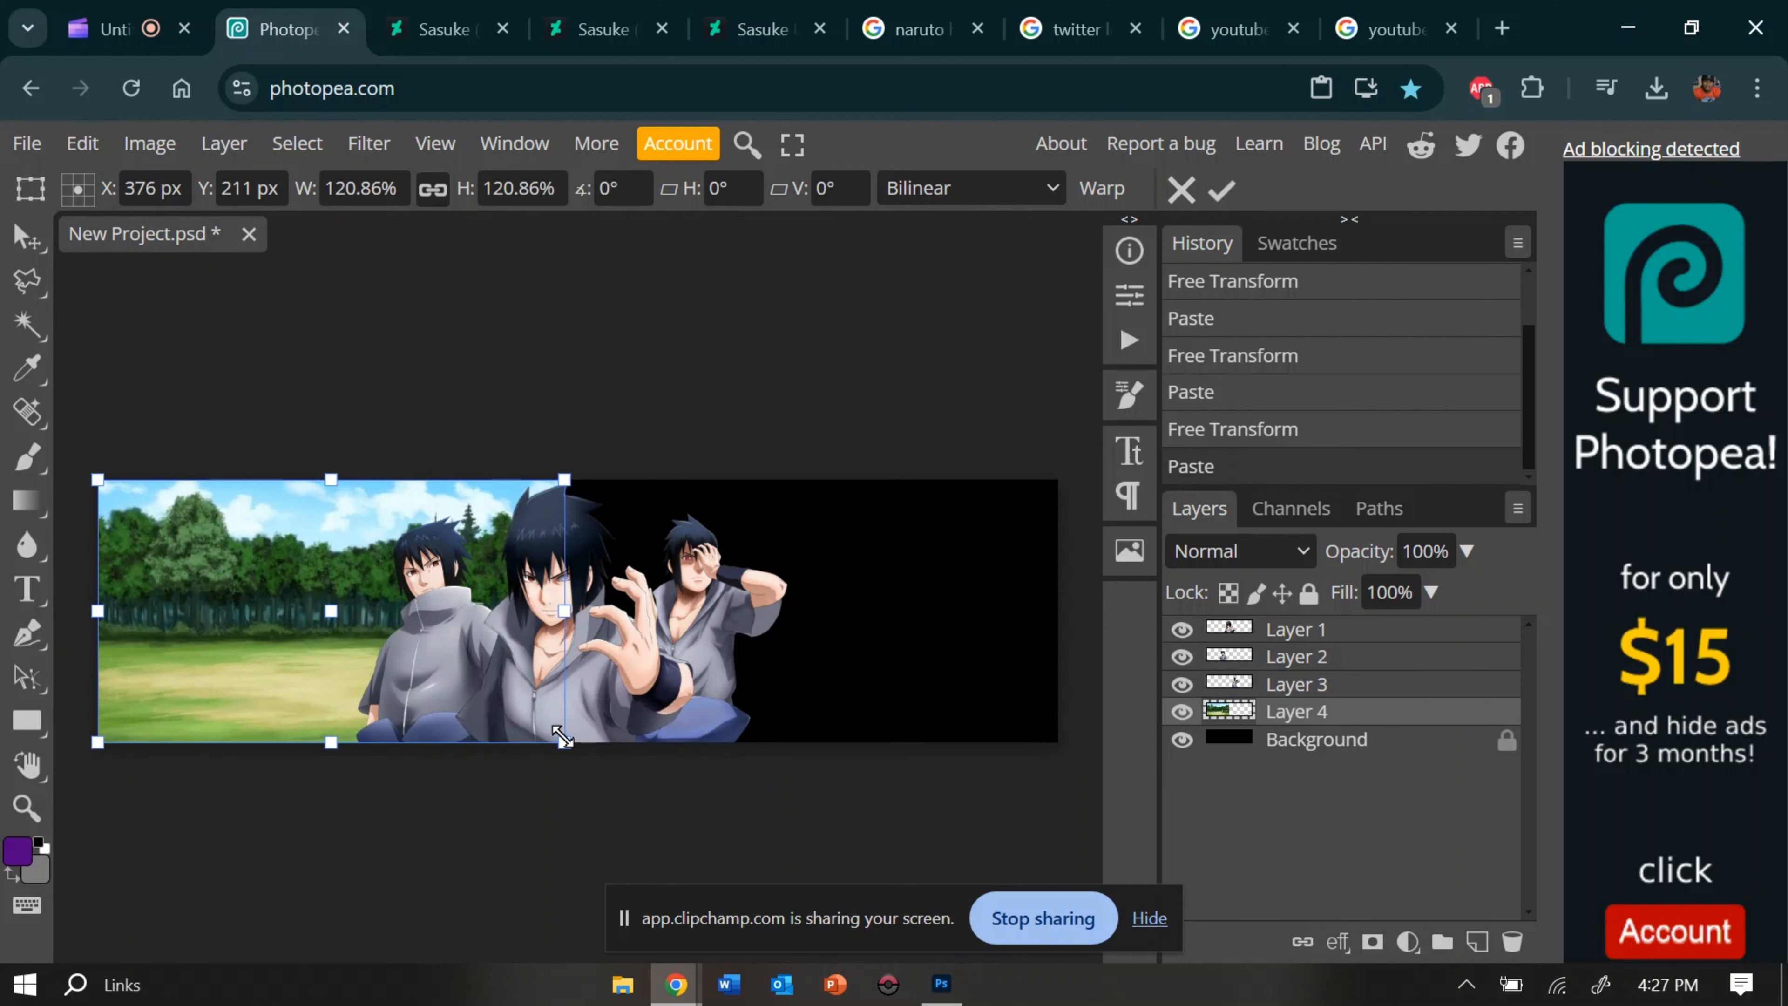
left_click_drag(523, 665, 535, 666)
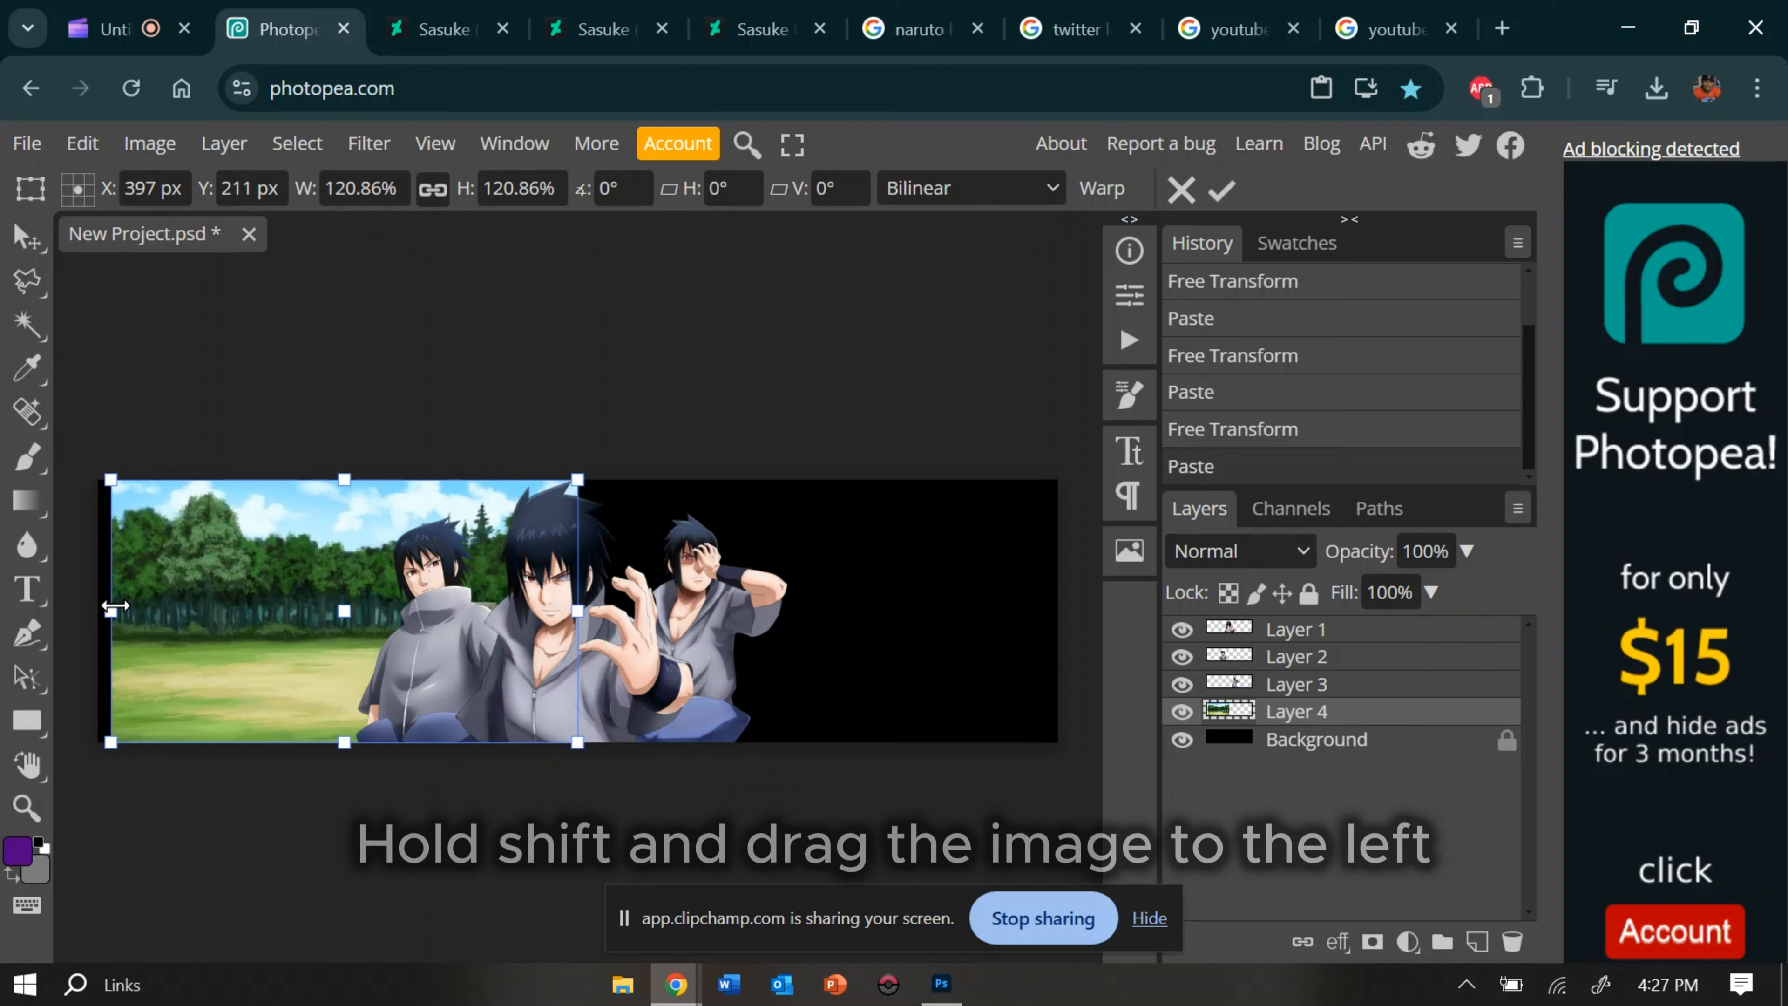
left_click_drag(112, 606, 98, 607)
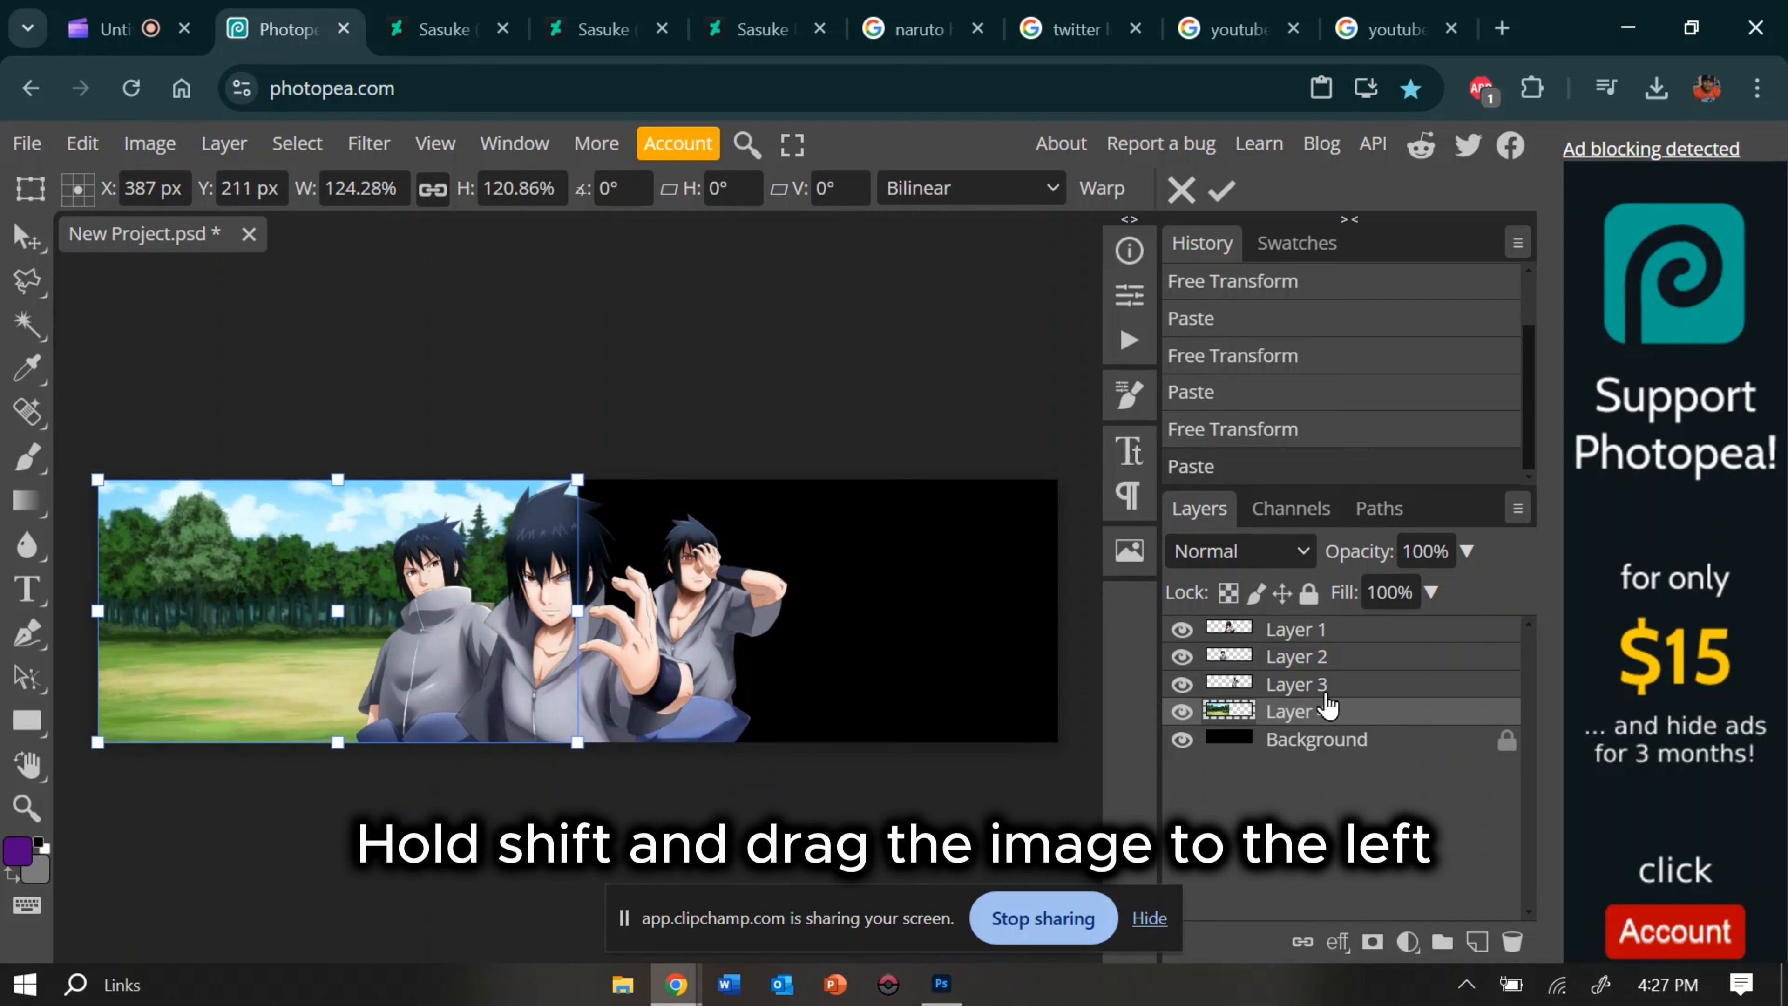
Step: Duplicate the forest layer and stretch the copy across to the opposite edge so it mirrors the original over the canvas's right half
left_click(1329, 708)
right_click(1328, 710)
left_click(1203, 320)
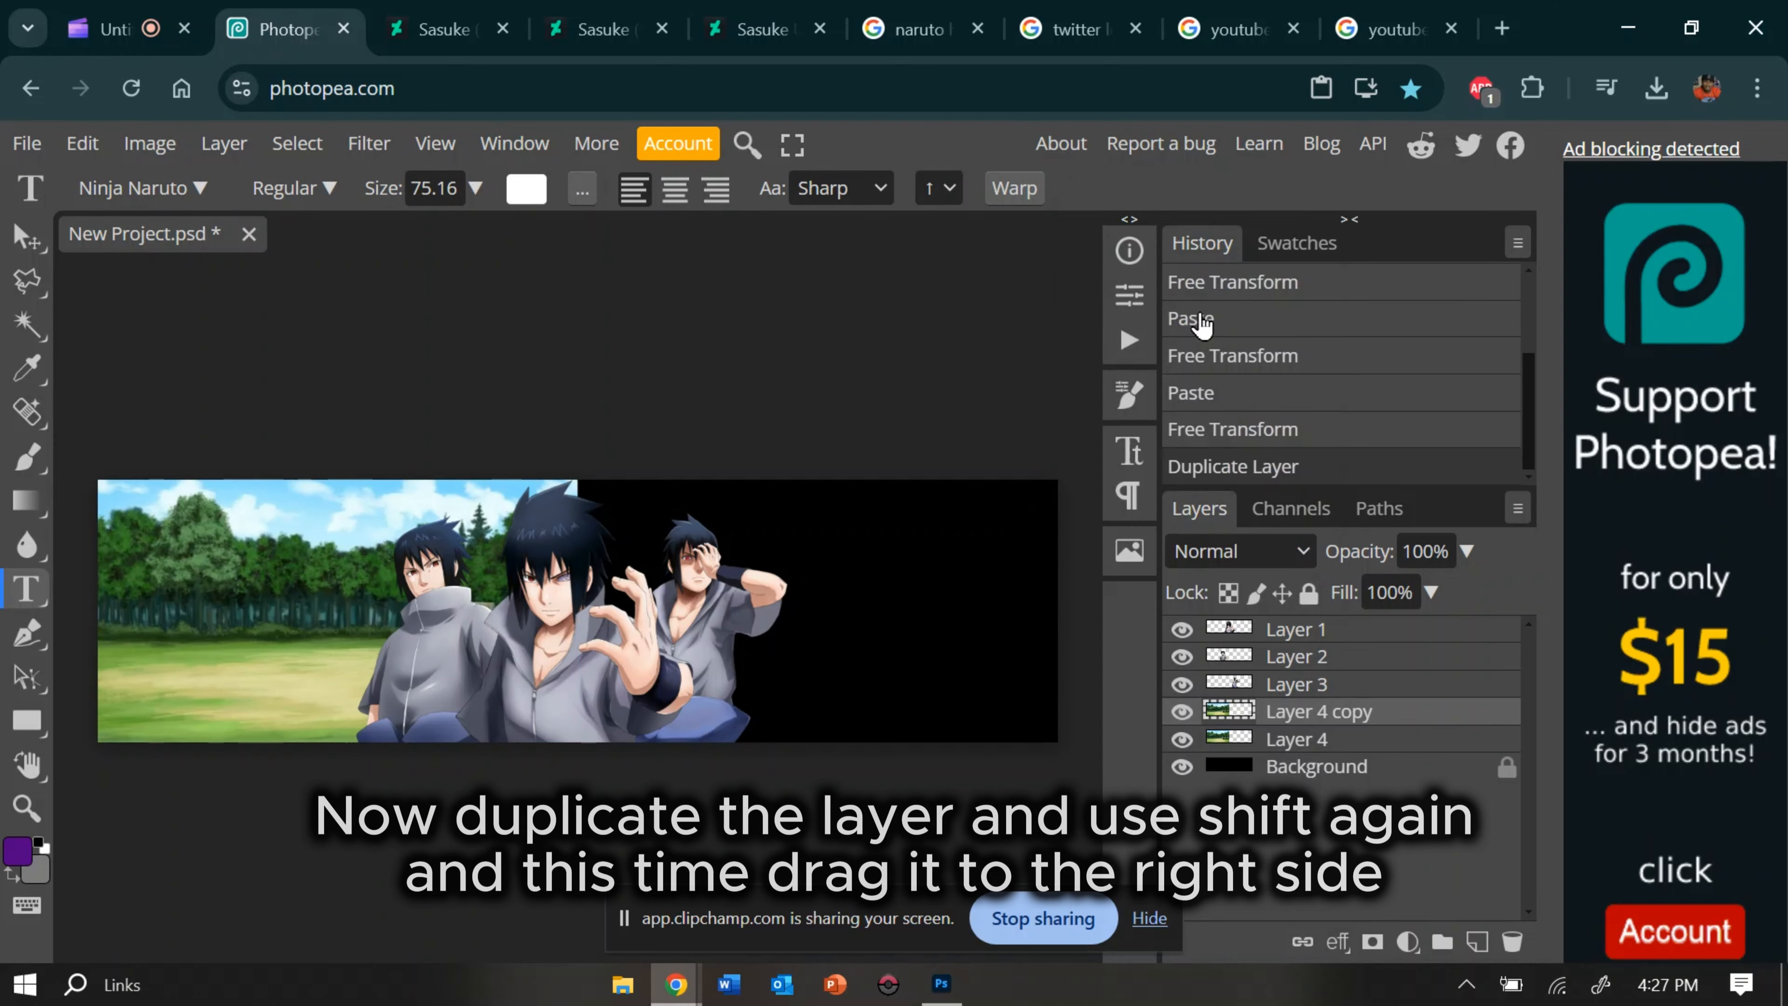
left_click(83, 143)
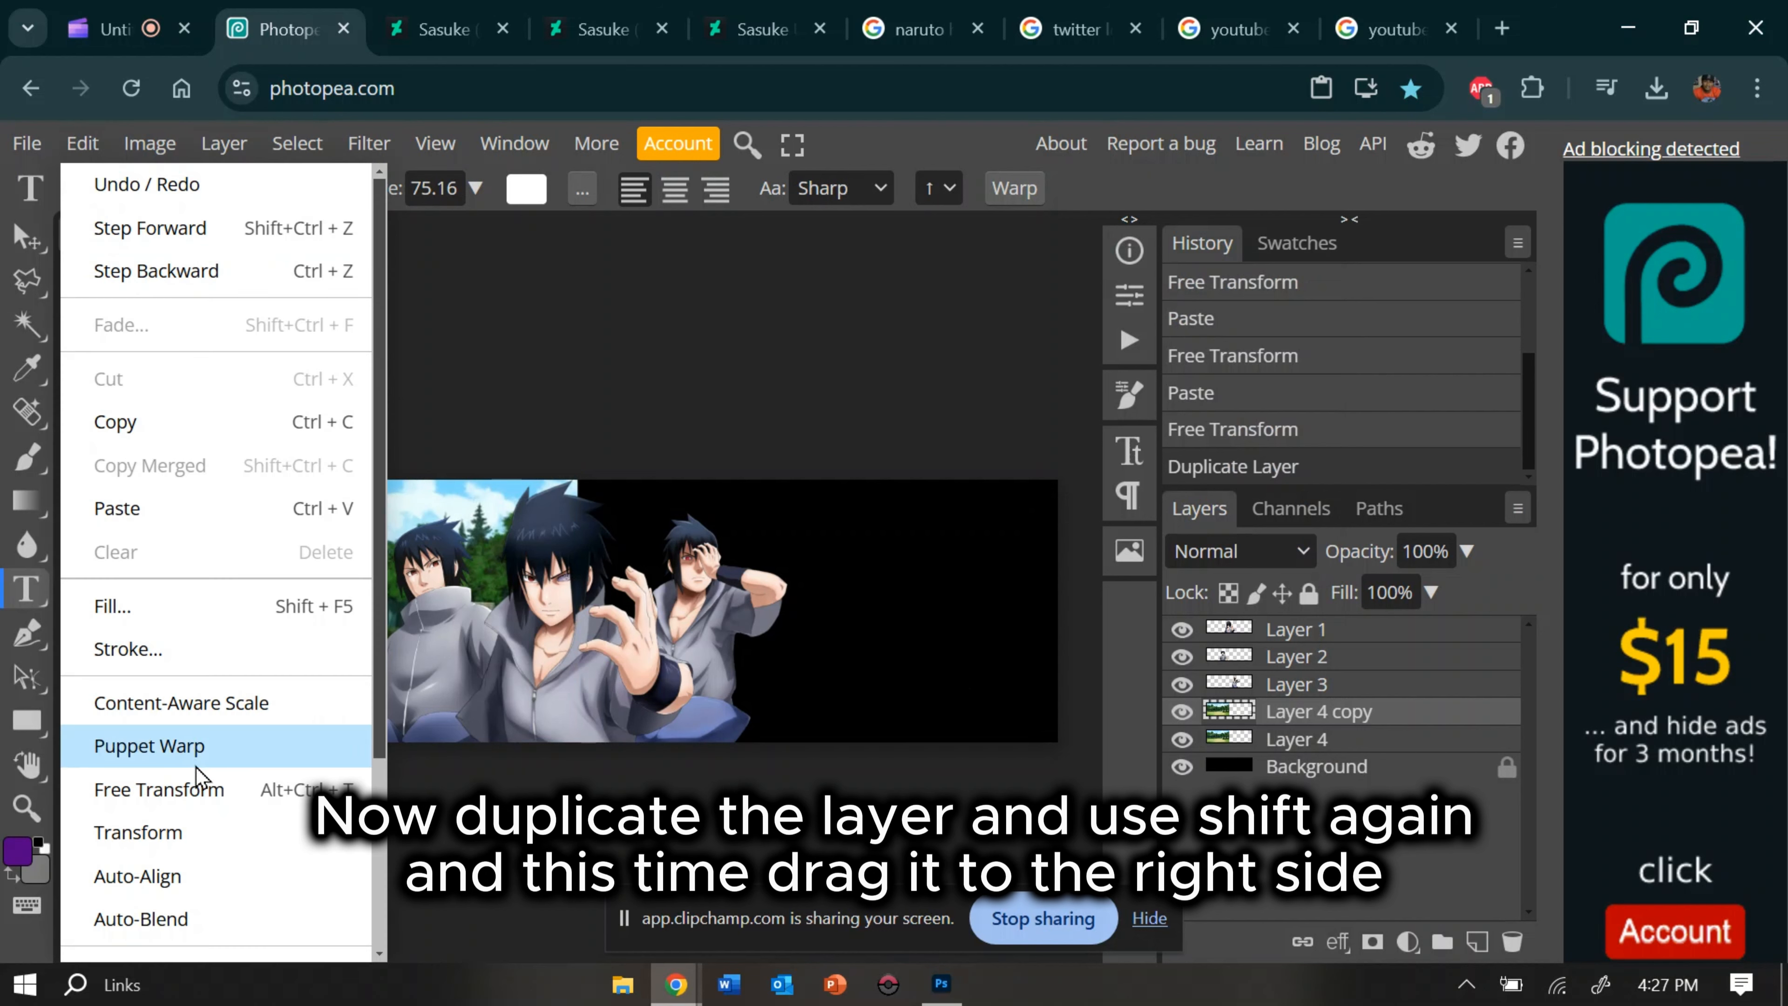
left_click(190, 789)
left_click_drag(104, 607, 1061, 628)
key("Return")
left_click(1324, 749, "shift")
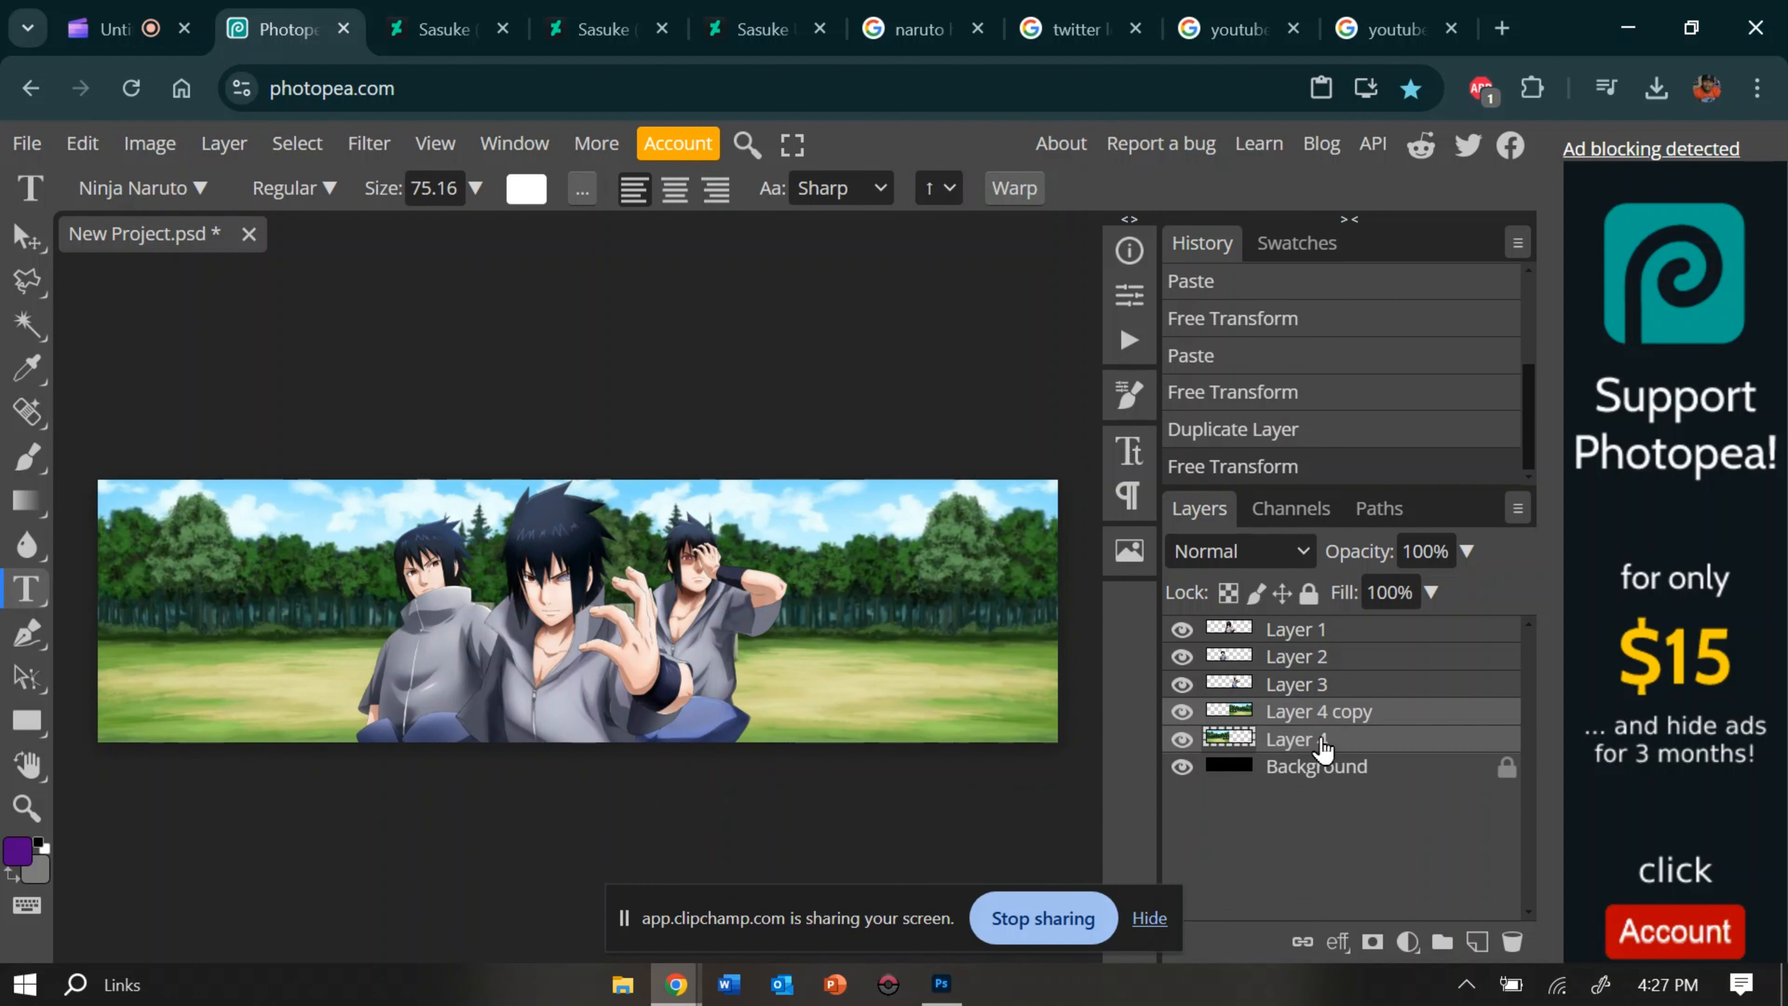
right_click(1320, 743)
left_click(1200, 839)
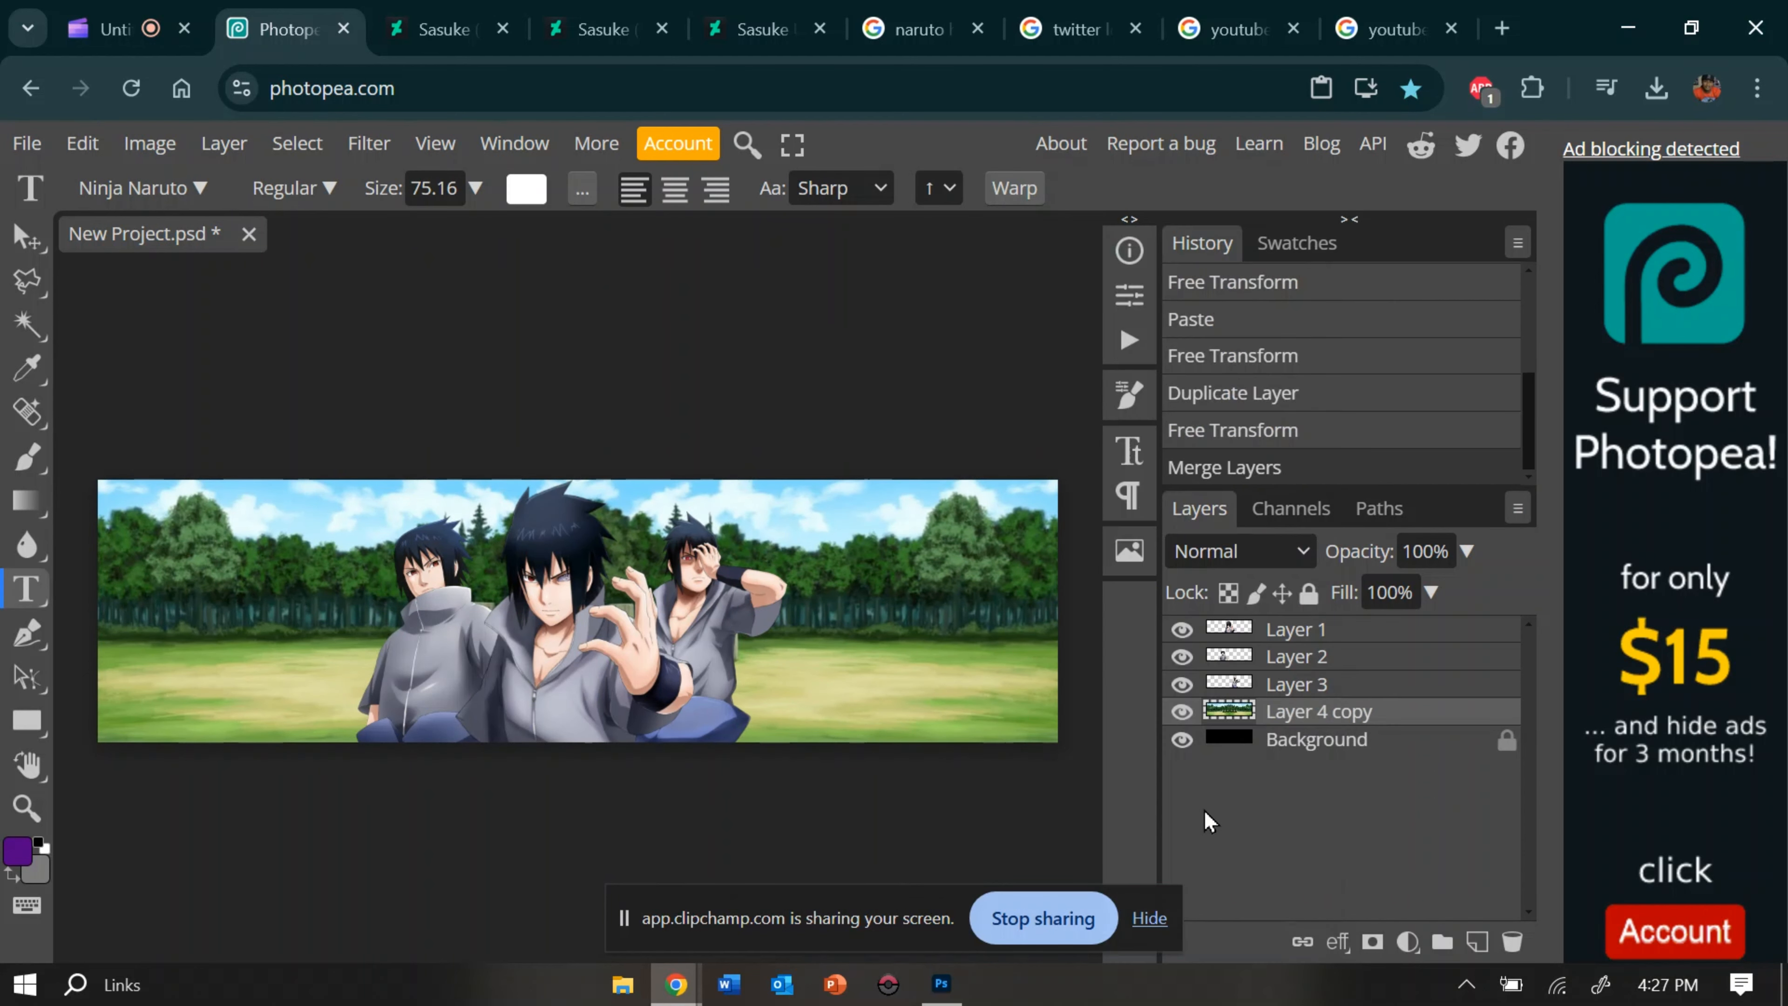
right_click(1304, 717)
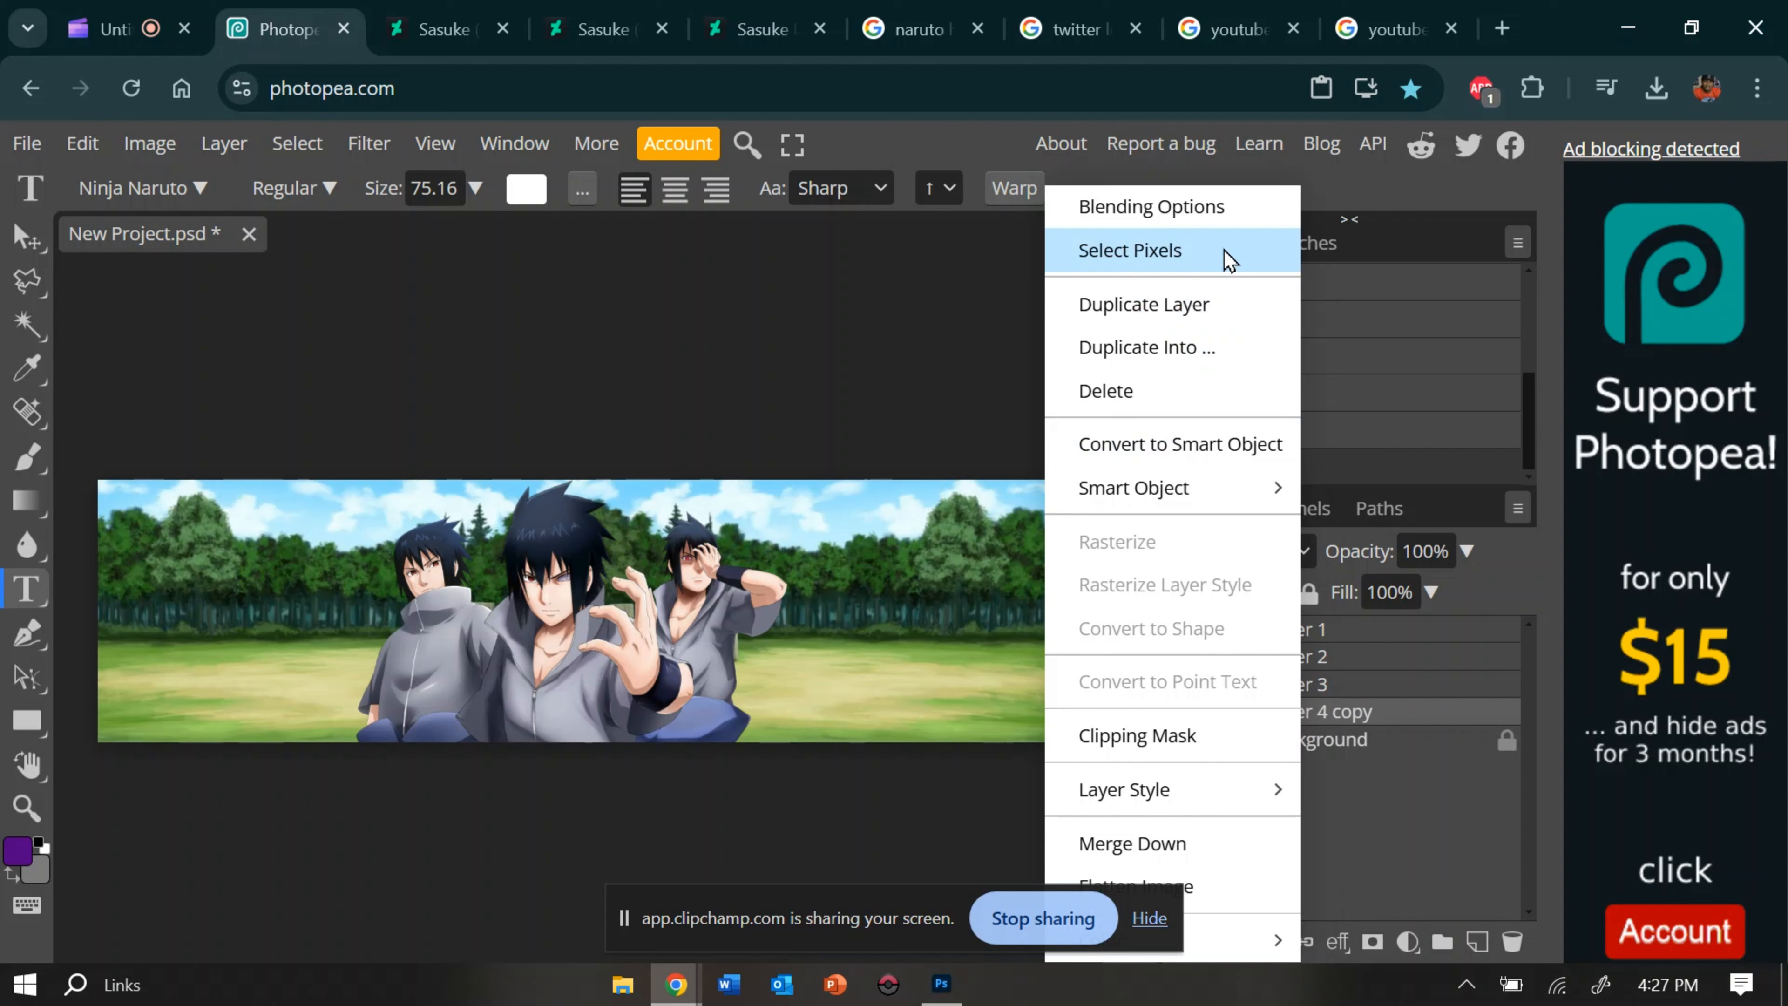
left_click(82, 143)
left_click(120, 183)
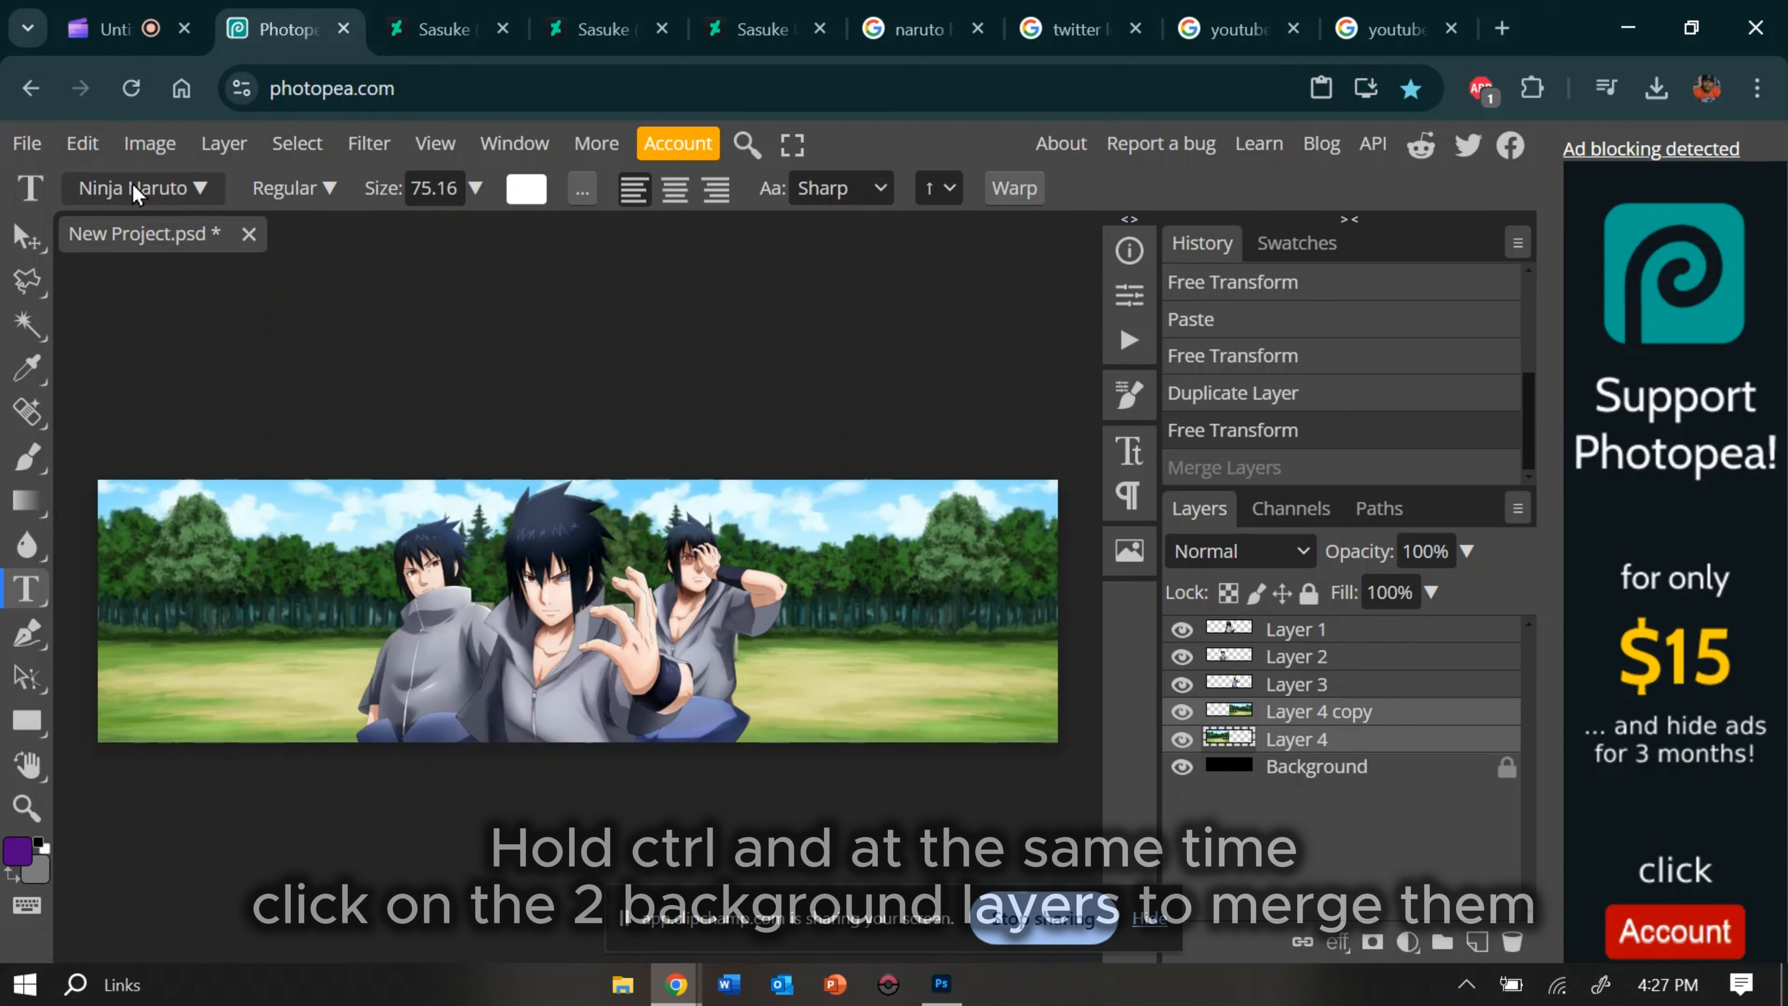
Step: Select both forest layers, Layer 4 and Layer 4 copy, and merge them into one layer
left_click(1321, 745)
left_click(1320, 715, "ctrl")
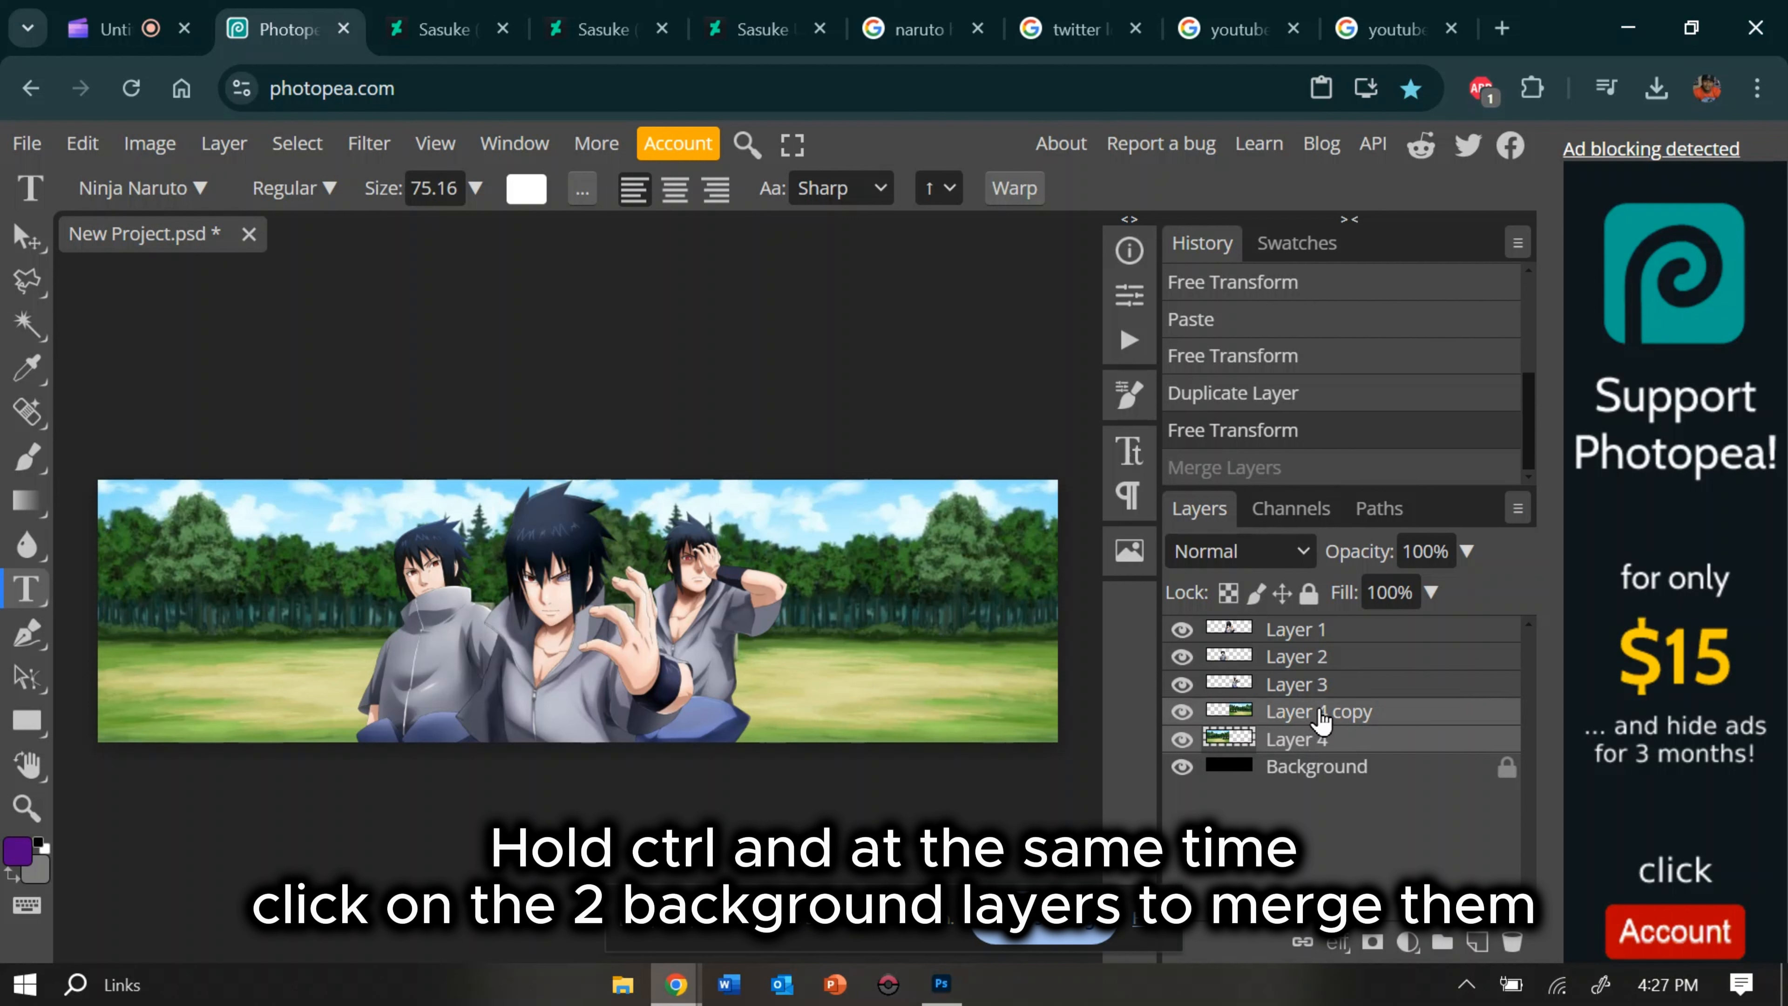
right_click(1320, 719)
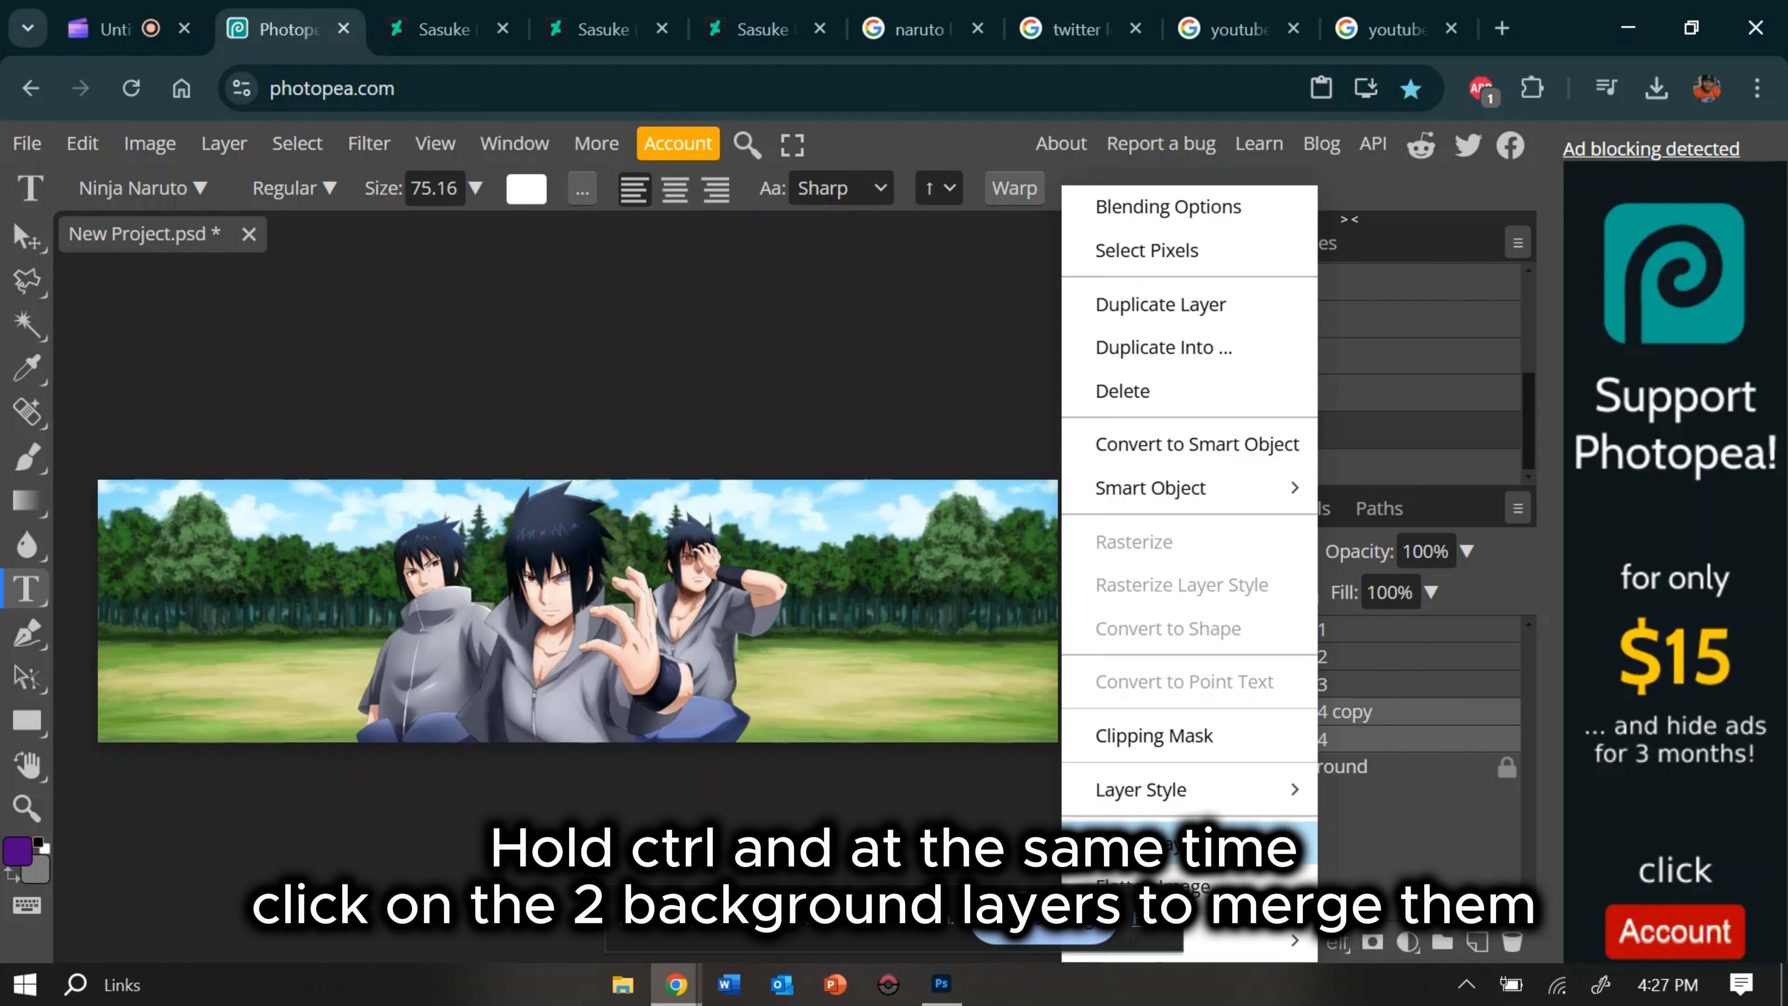
left_click(1216, 842)
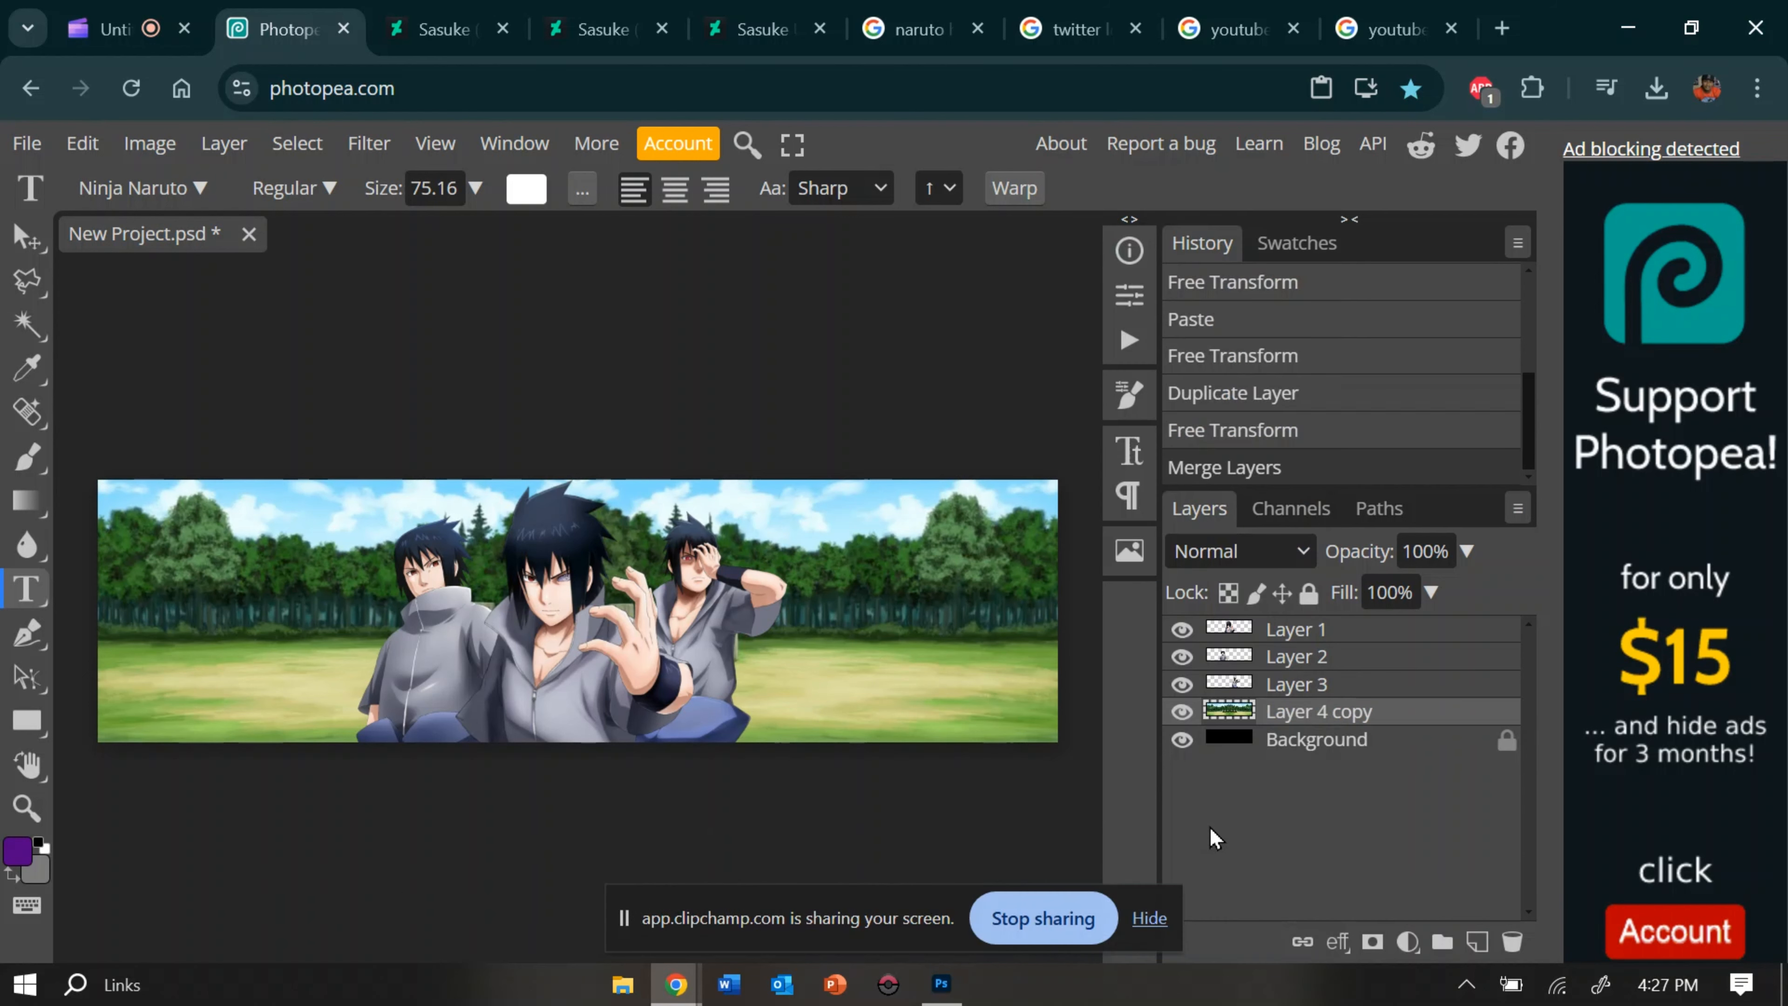
Step: Apply a Color Overlay to the merged forest layer with Color blend mode, 100% opacity and dark purple 290052
right_click(1317, 727)
left_click(1197, 207)
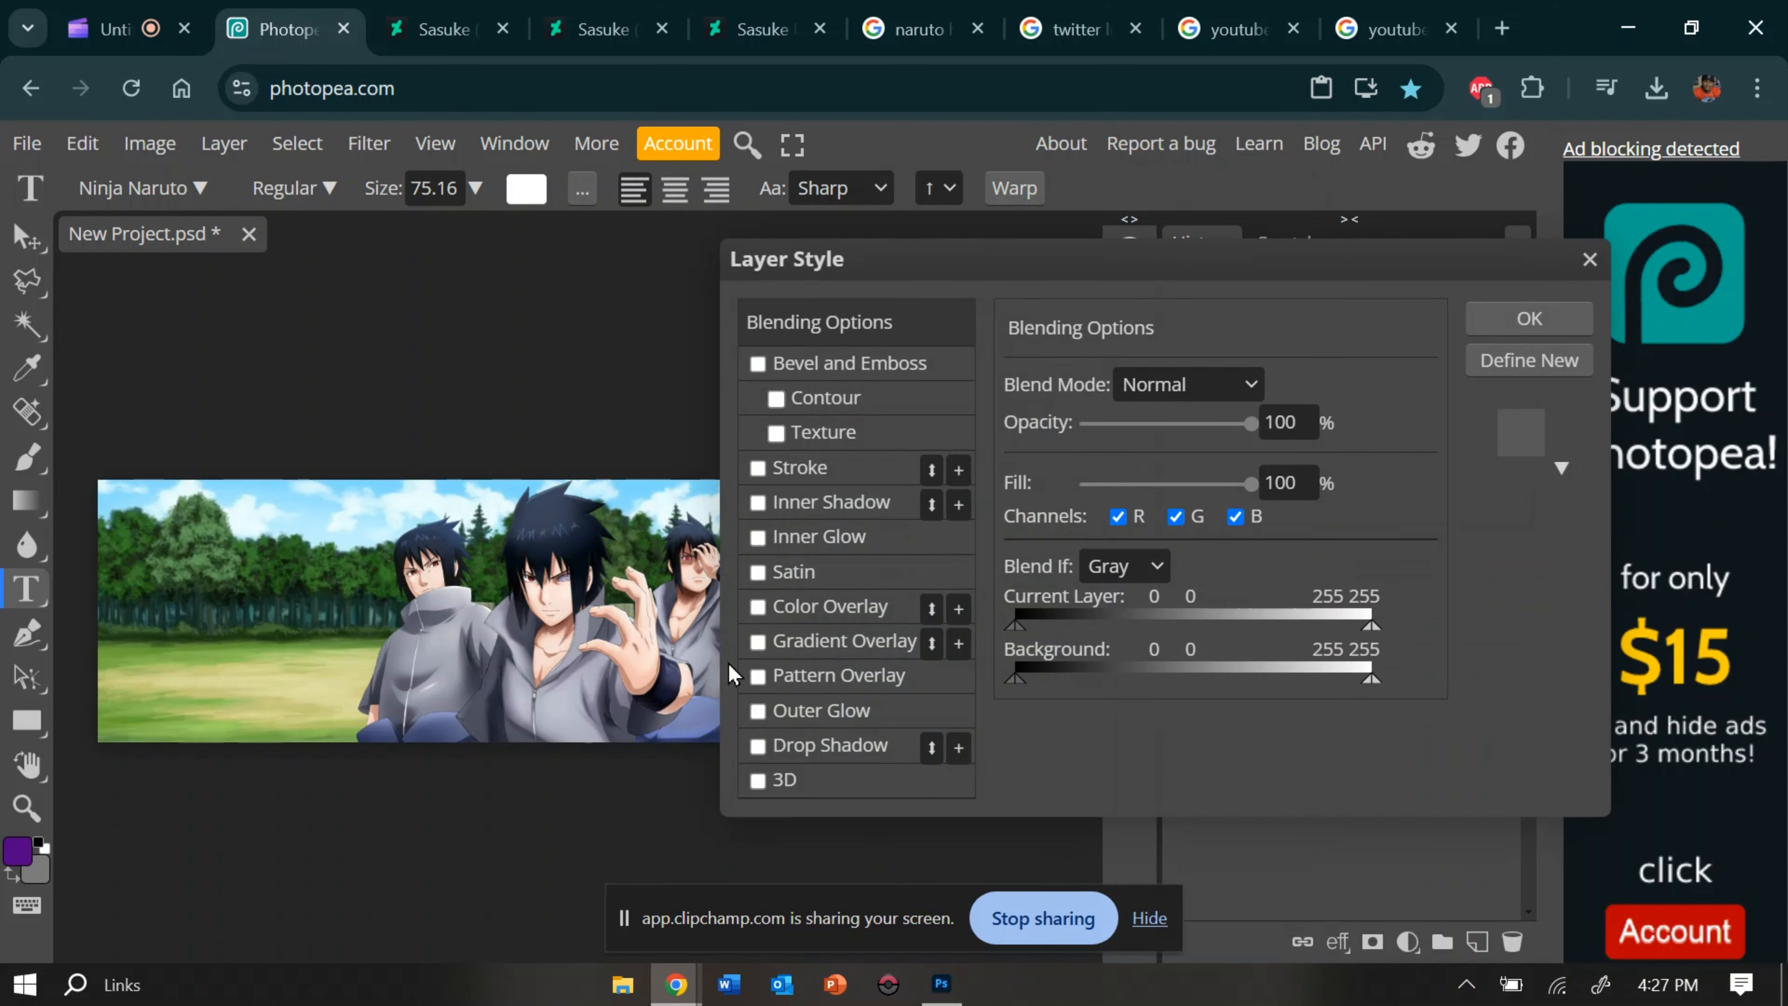
left_click(817, 608)
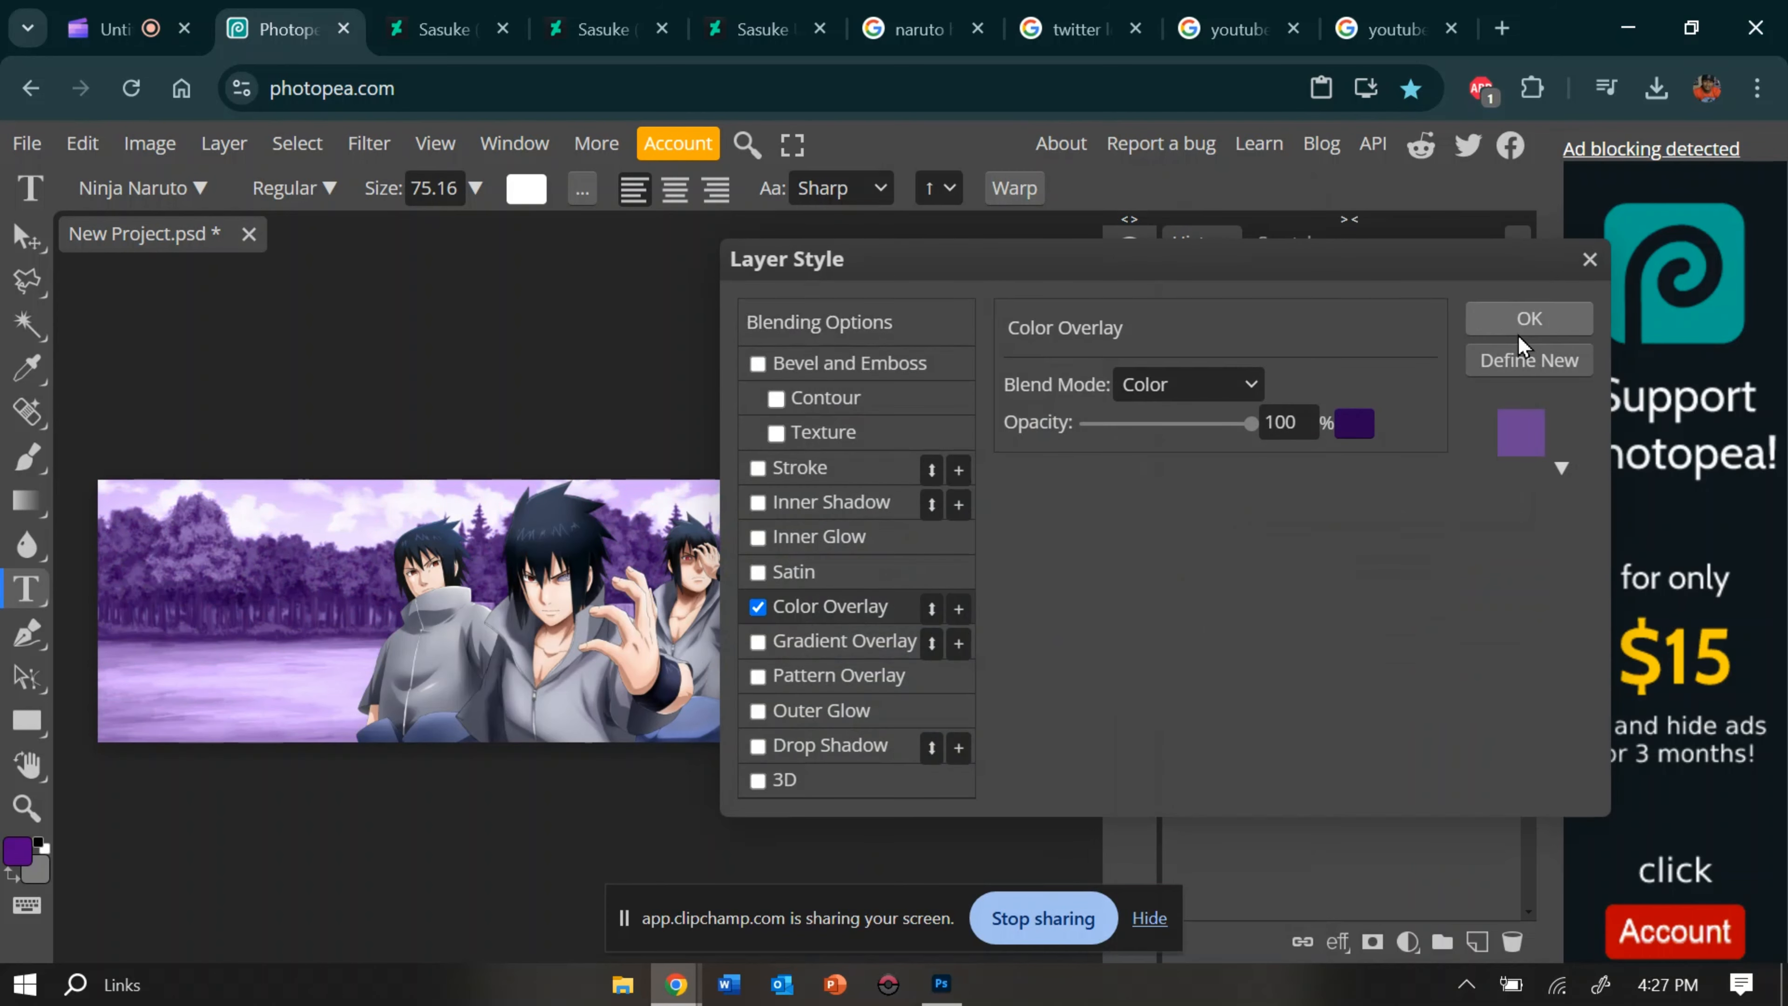
left_click(1352, 426)
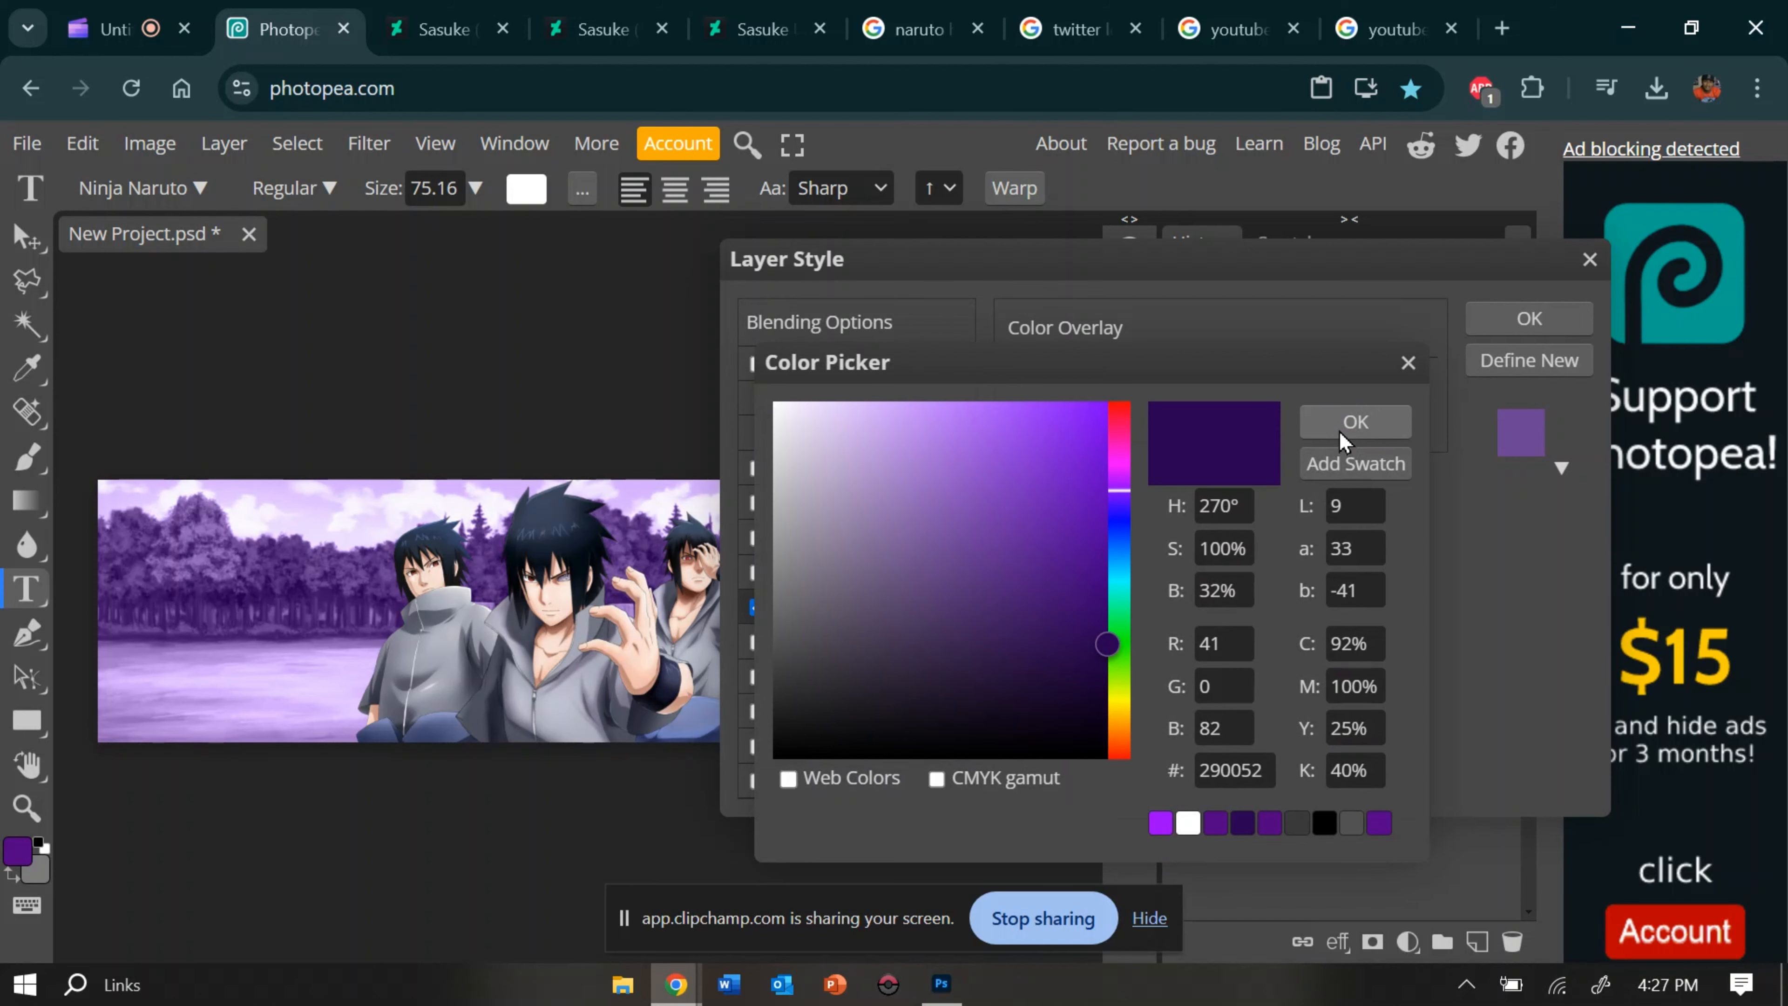
left_click(1355, 423)
left_click(1505, 322)
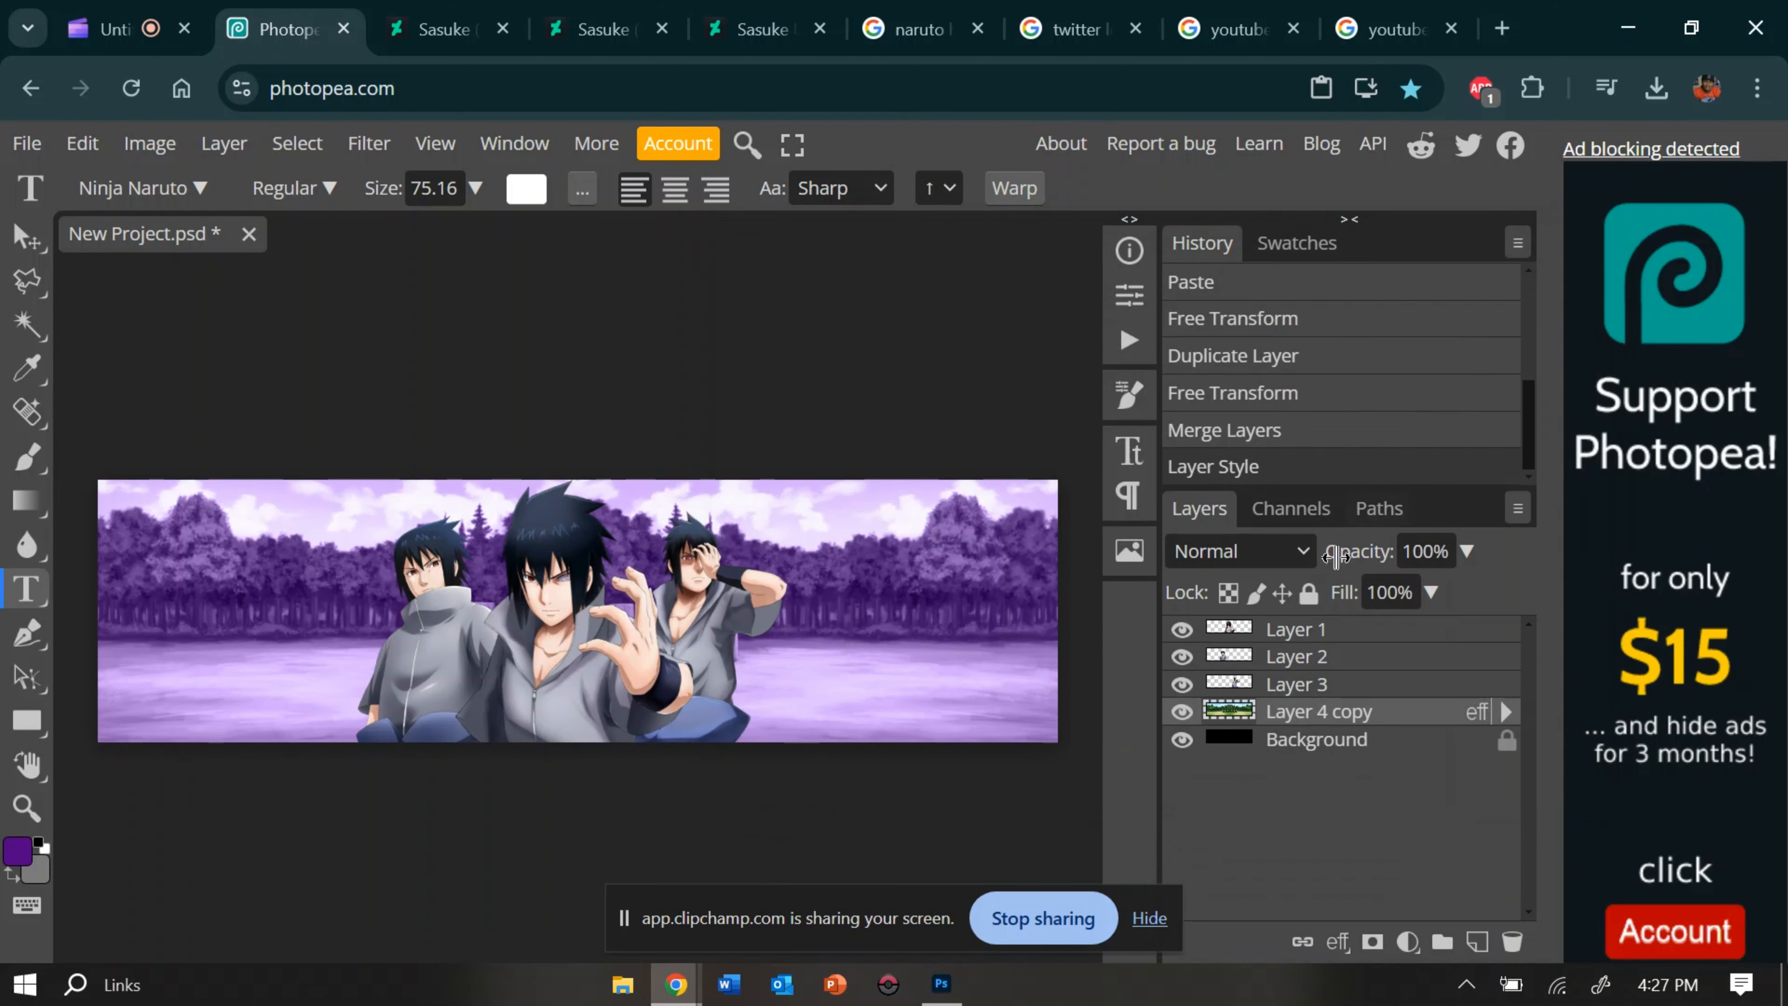
Step: Add a white Linear Dodge Inner Shadow to Layer 1 with 100% opacity, 3 px distance and 14 px size
left_click(1297, 644)
right_click(1297, 644)
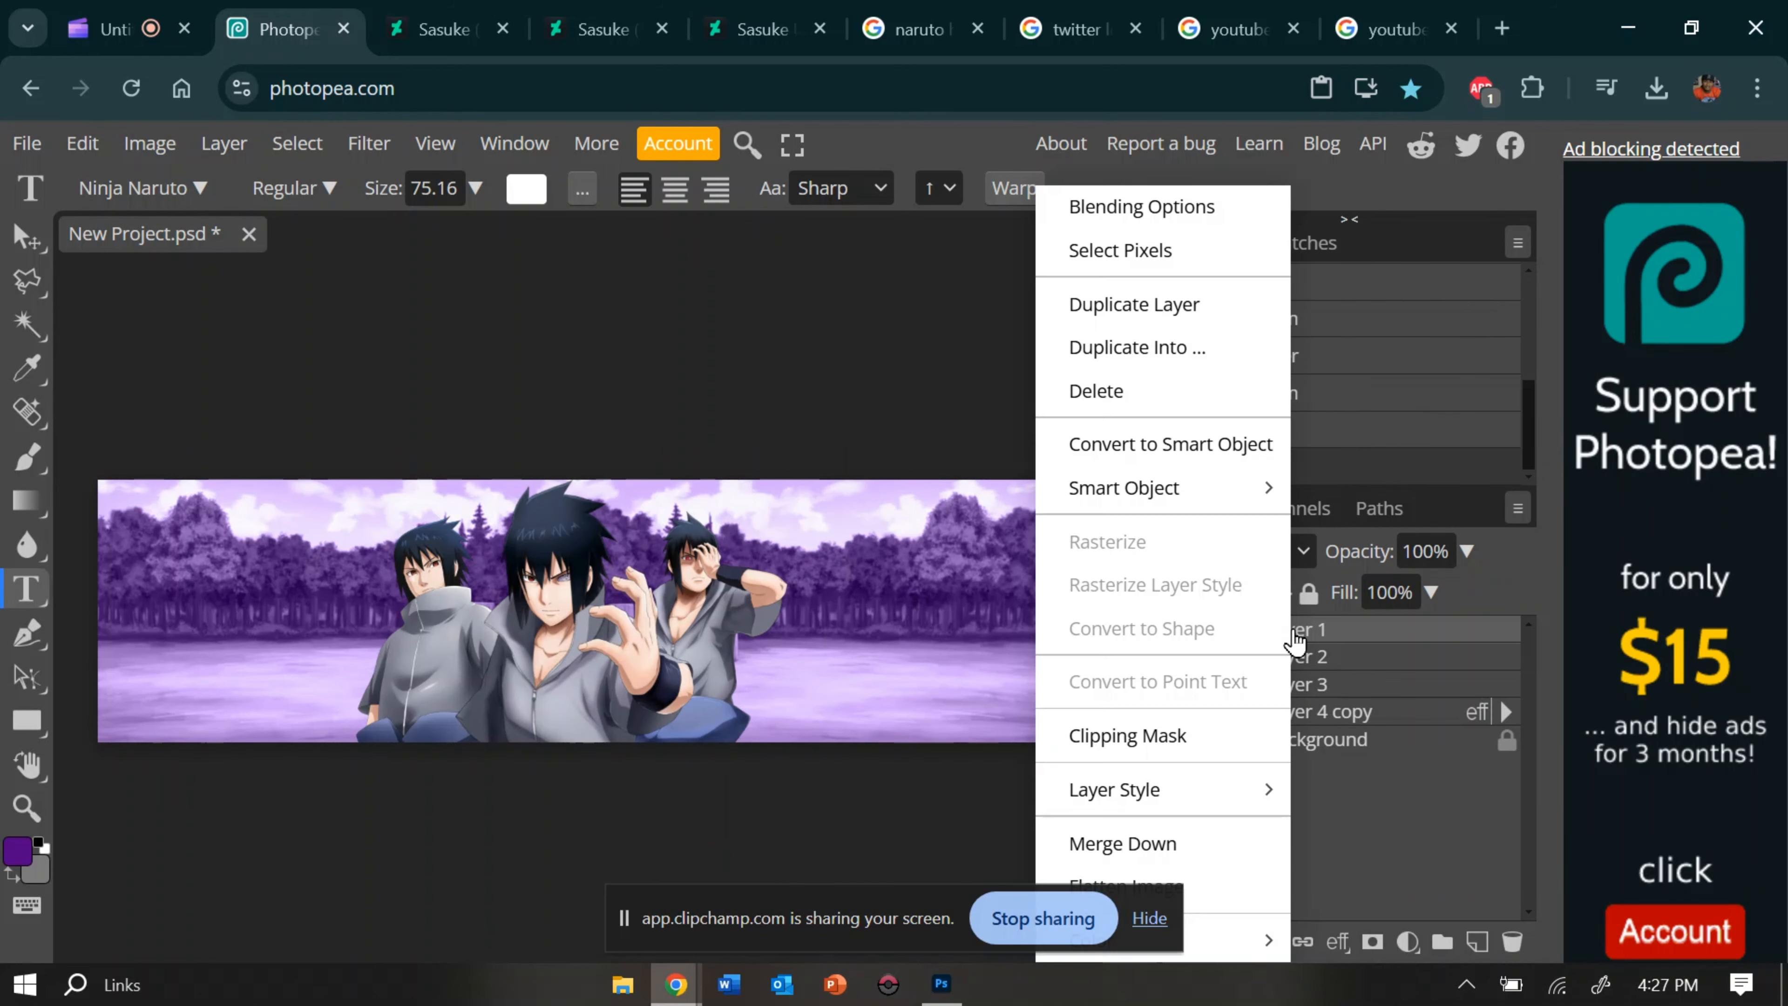
left_click(1148, 211)
left_click(863, 503)
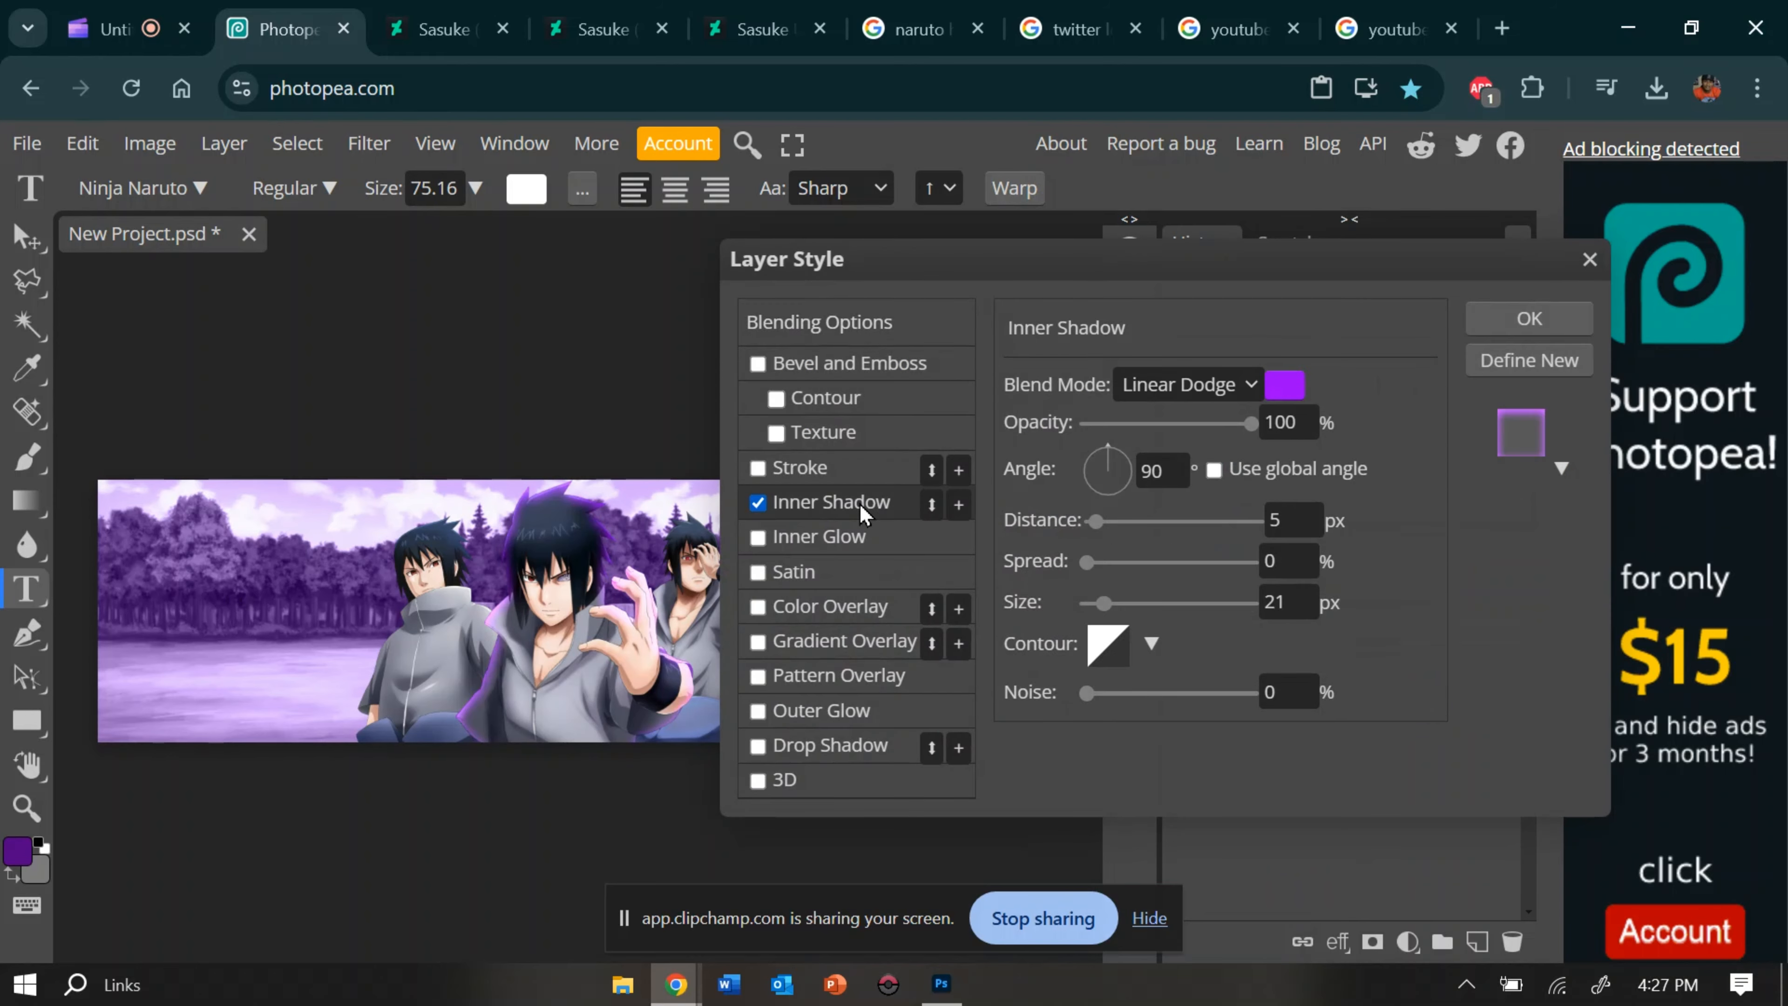
left_click(1266, 389)
left_click_drag(815, 556, 772, 402)
left_click(1355, 422)
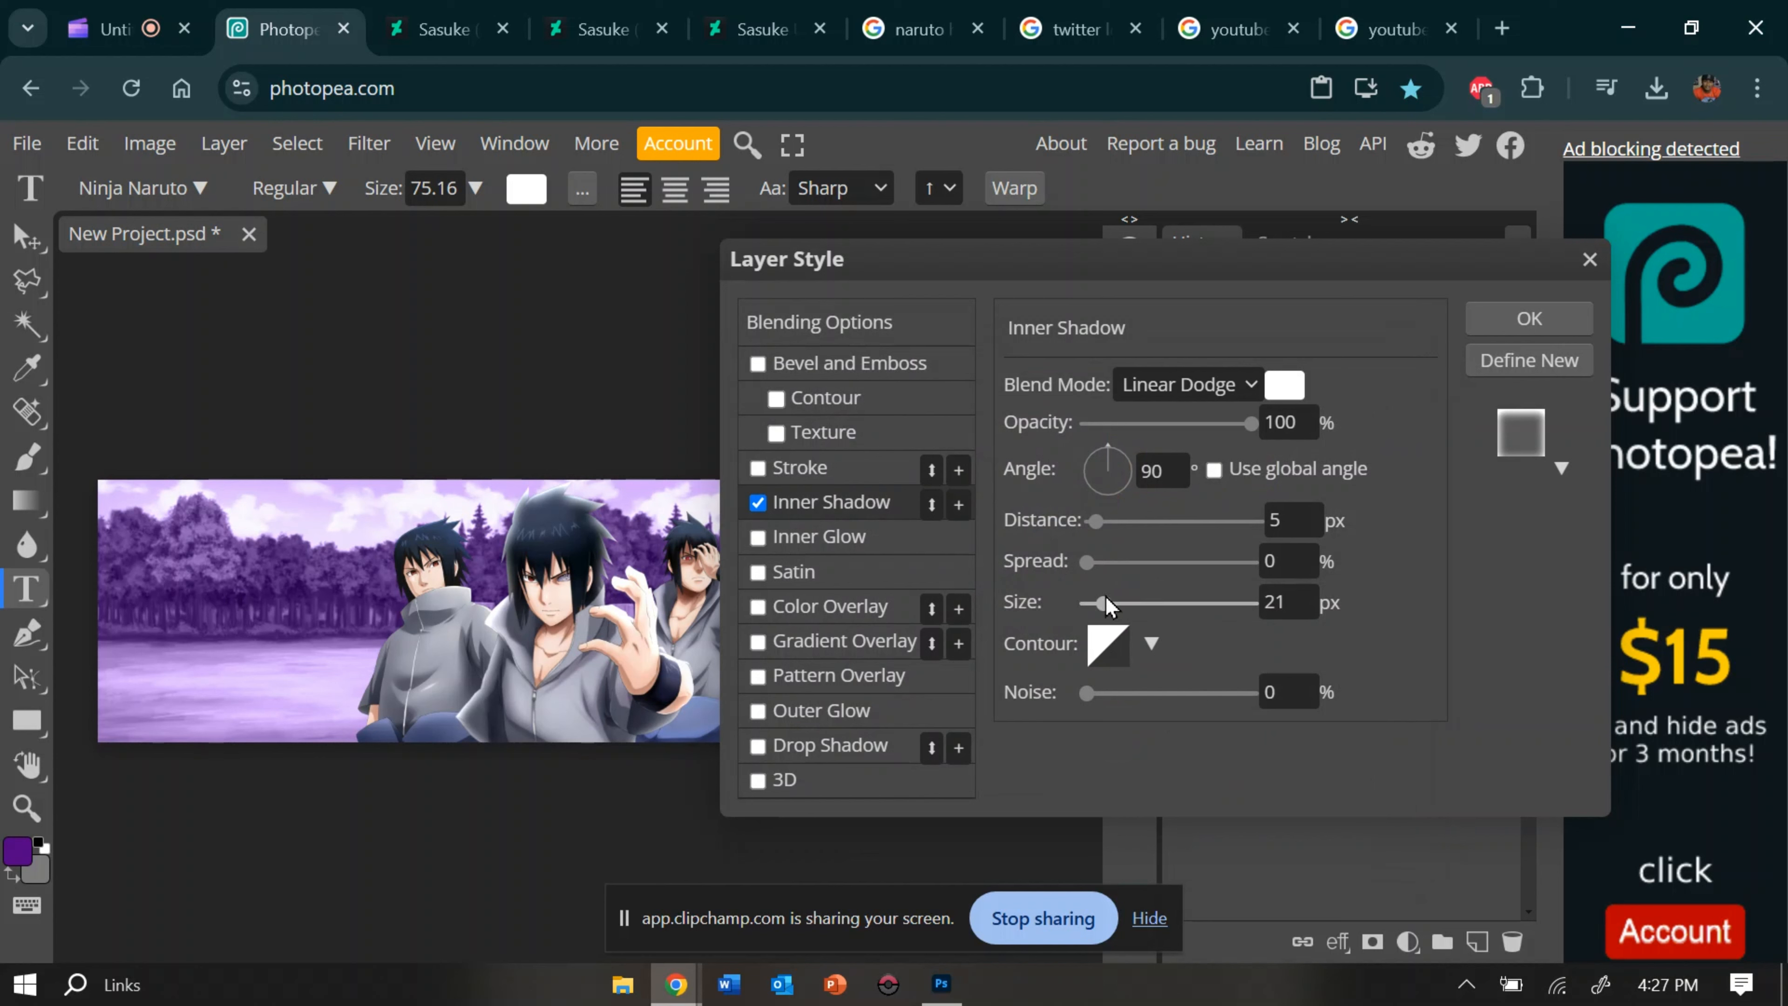
mouse_move(1102, 603)
left_mouse_down()
mouse_move(1072, 620)
mouse_move(1097, 620)
left_mouse_up()
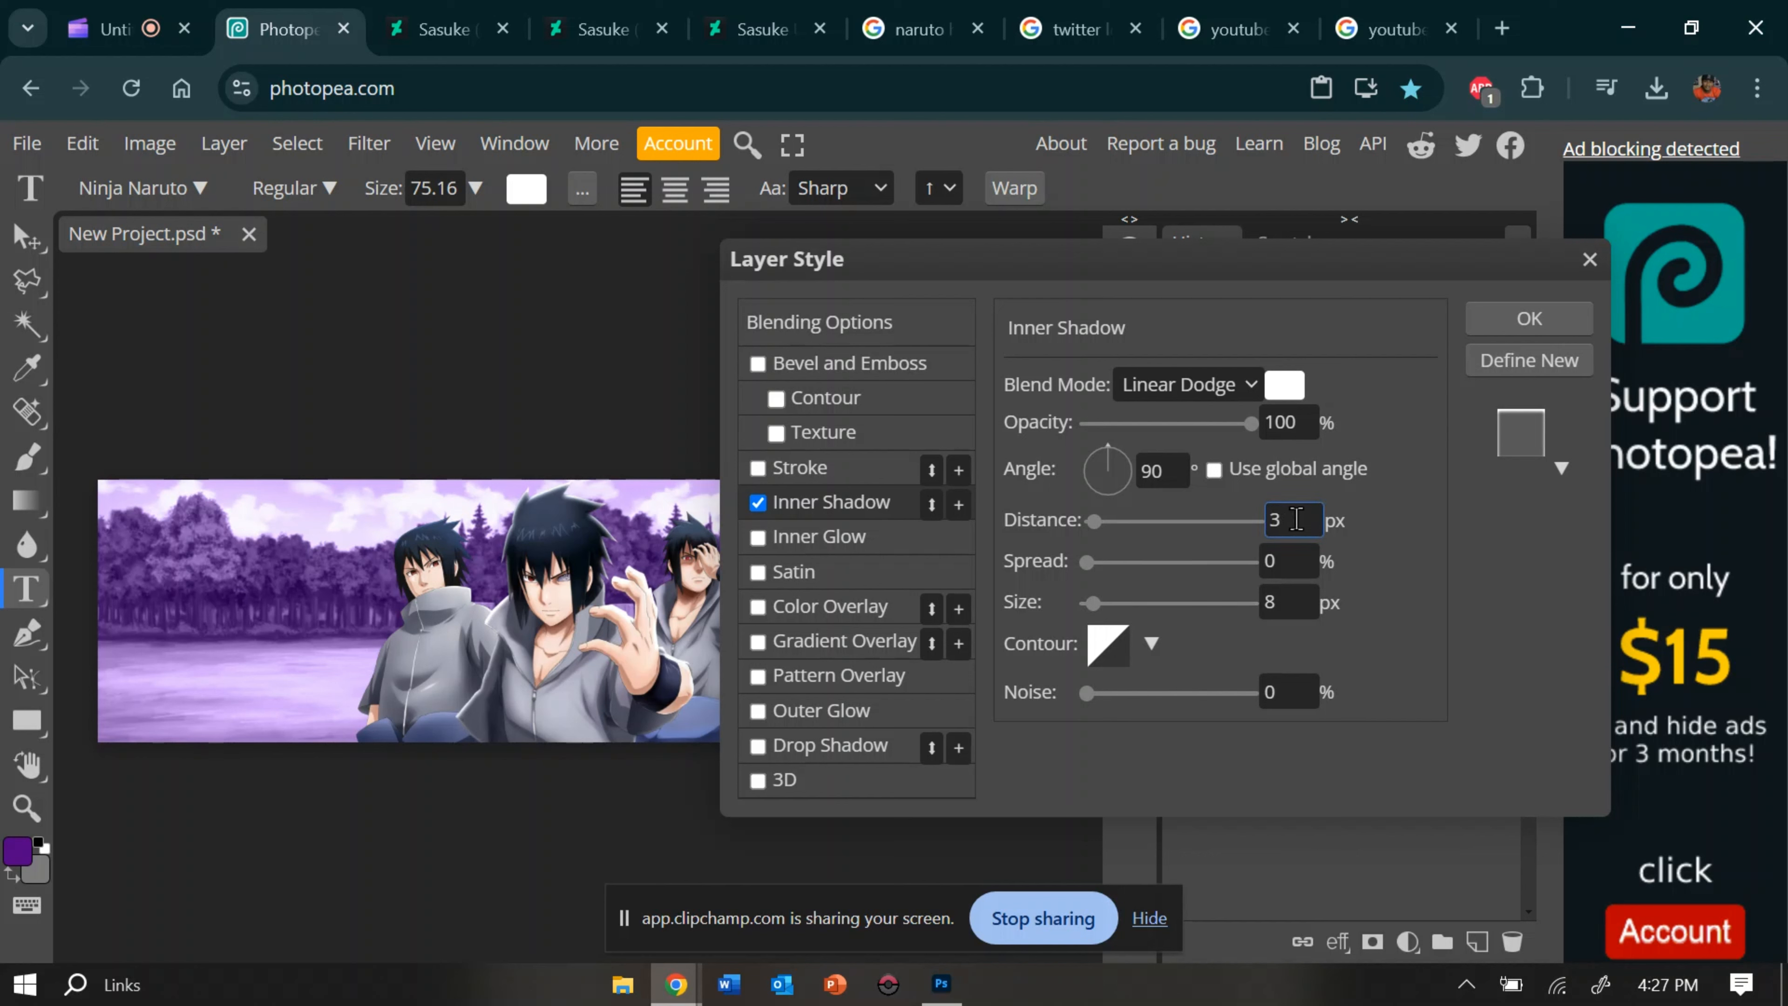
left_click_drag(1102, 614, 1100, 615)
Step: Add a second Inner Shadow to Layer 1 in purple 9d00ff, set the white one's size to 15 px, and apply the style
left_click(958, 504)
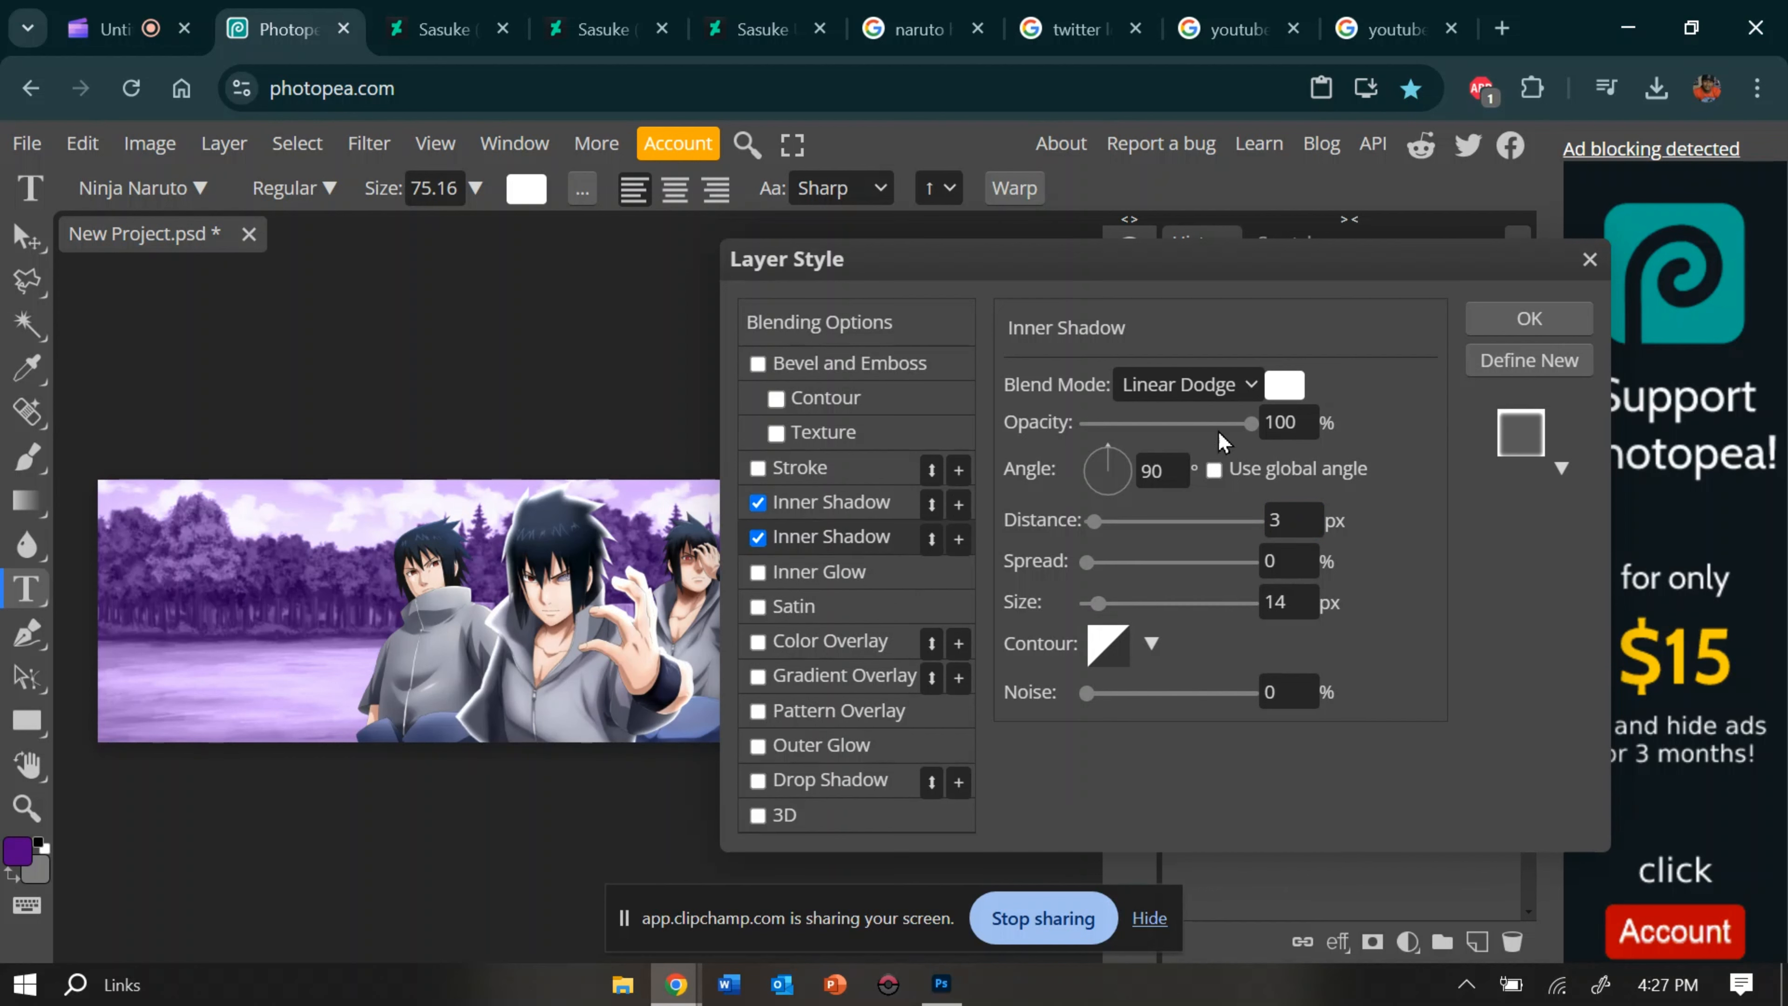
left_click(1285, 385)
left_click_drag(972, 557, 1111, 402)
left_click(1355, 422)
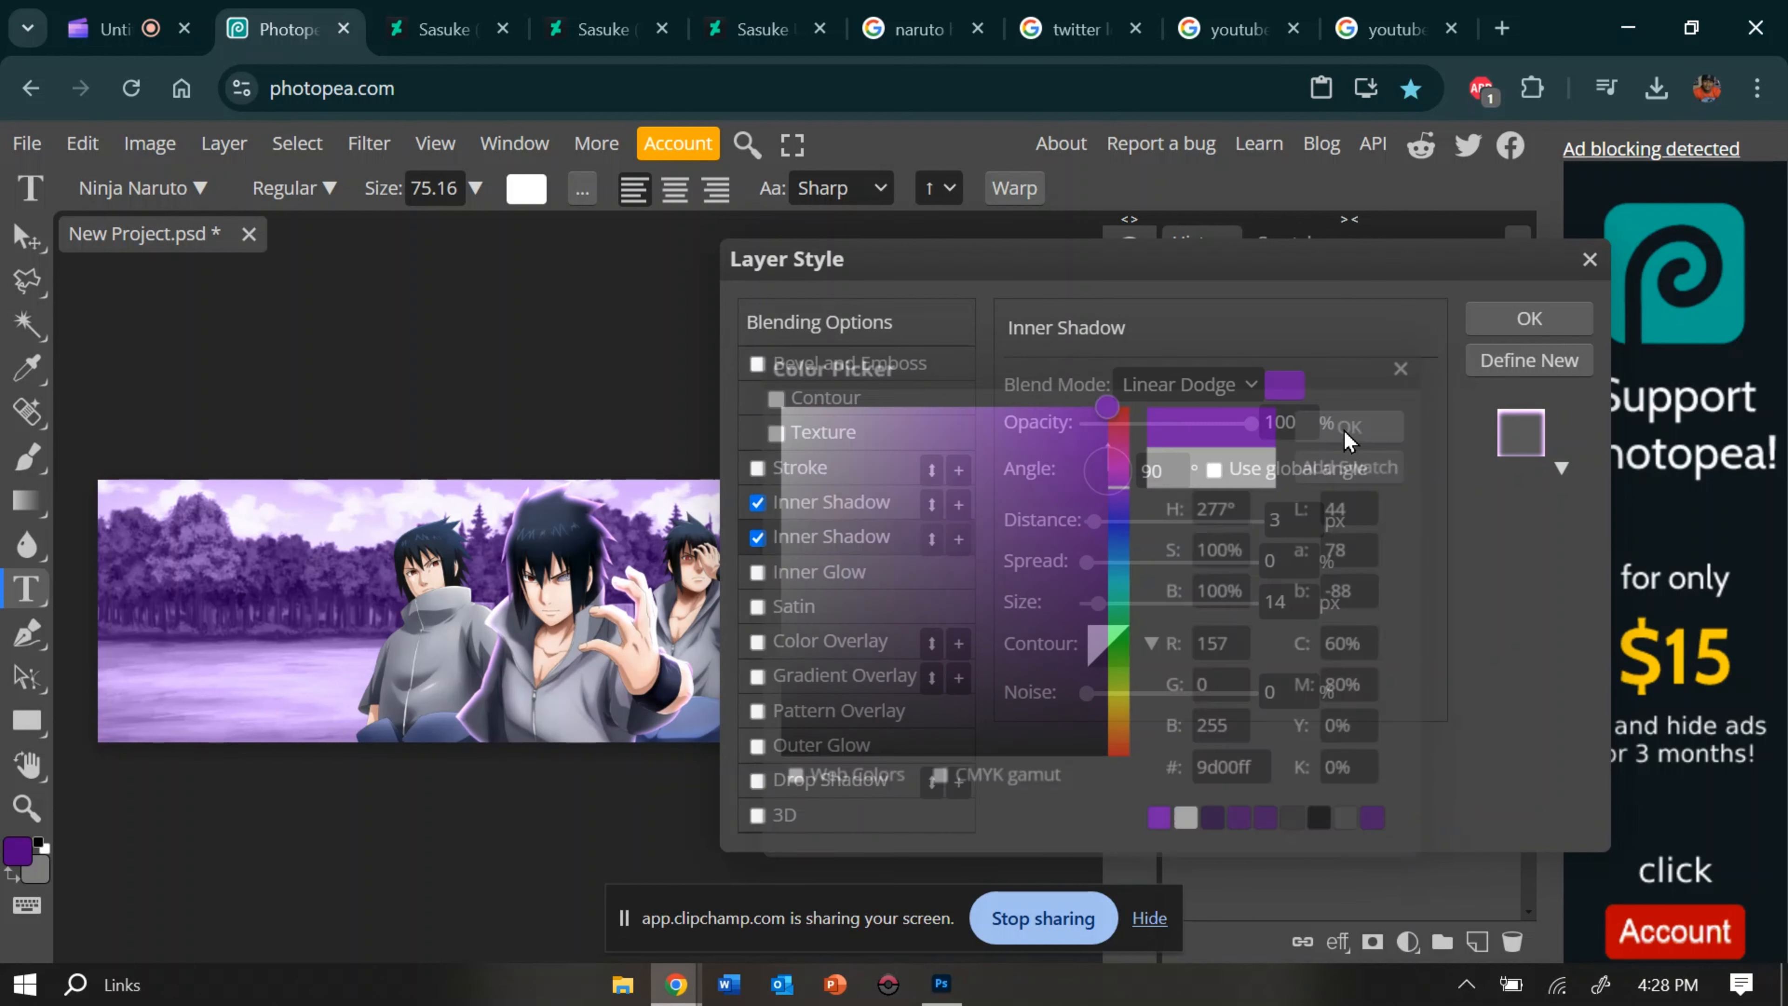
left_click_drag(1098, 604, 1098, 608)
left_click(876, 511)
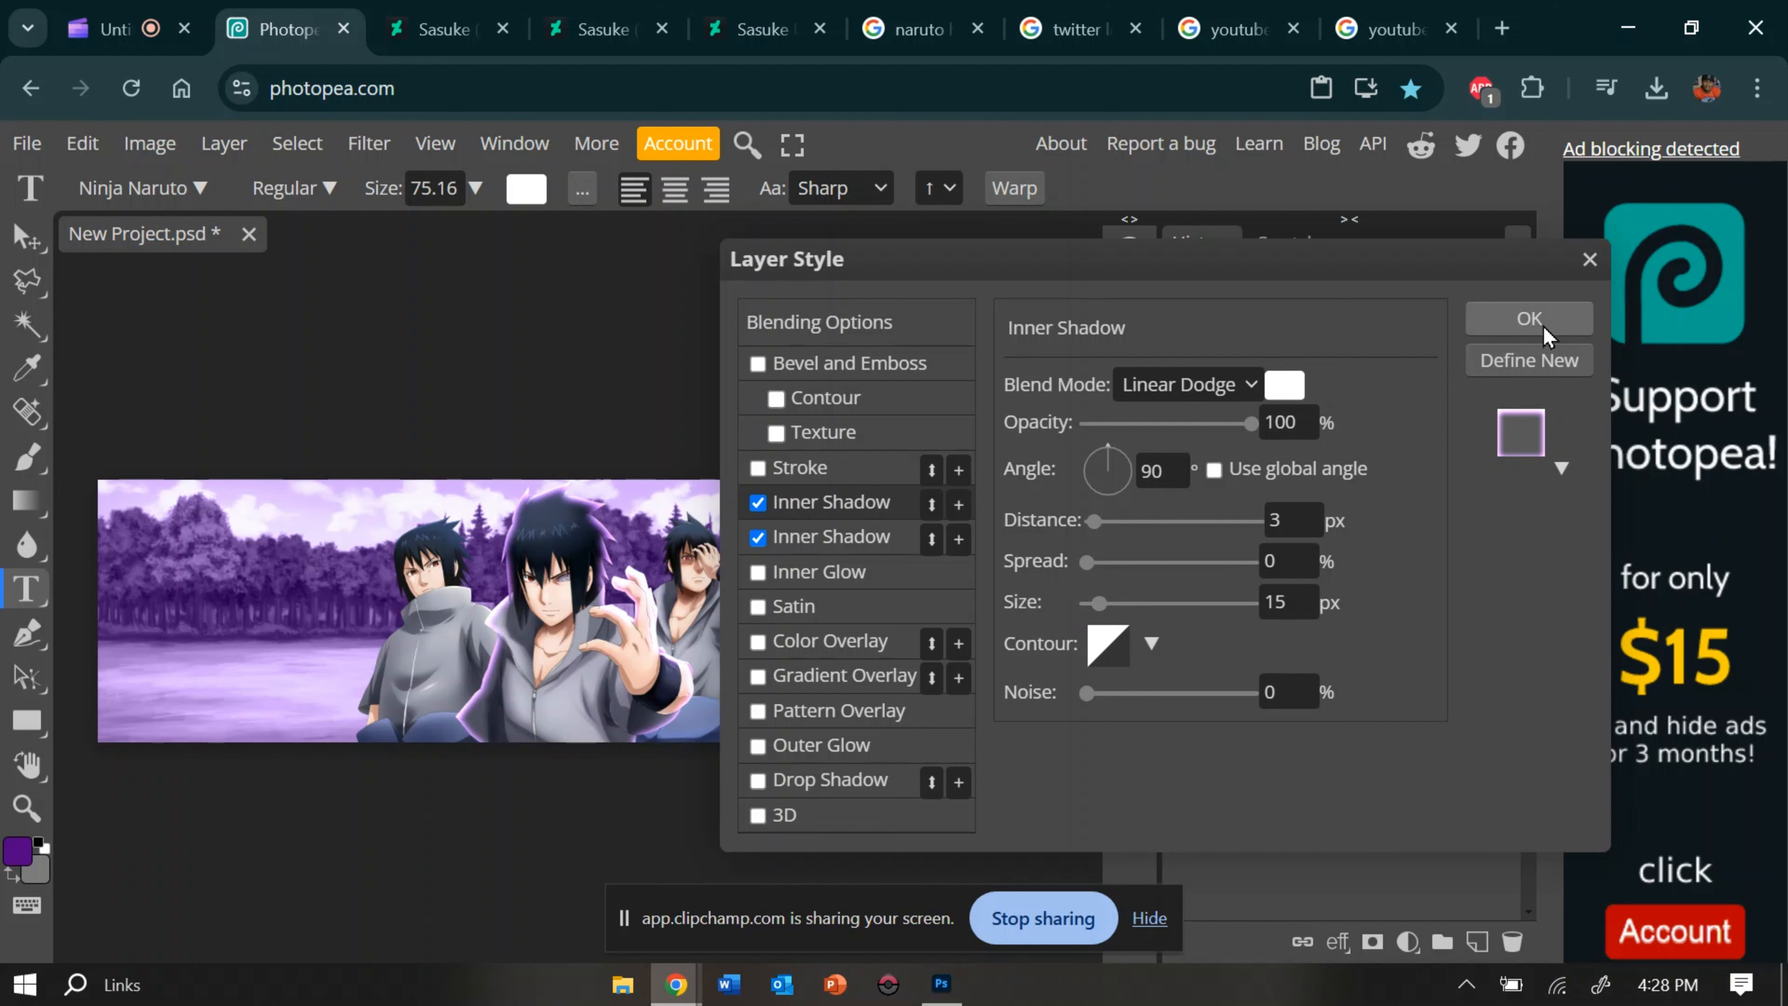
left_click(1529, 320)
Step: Copy Layer 1's layer style and paste it onto Layer 2 and Layer 3
right_click(1304, 648)
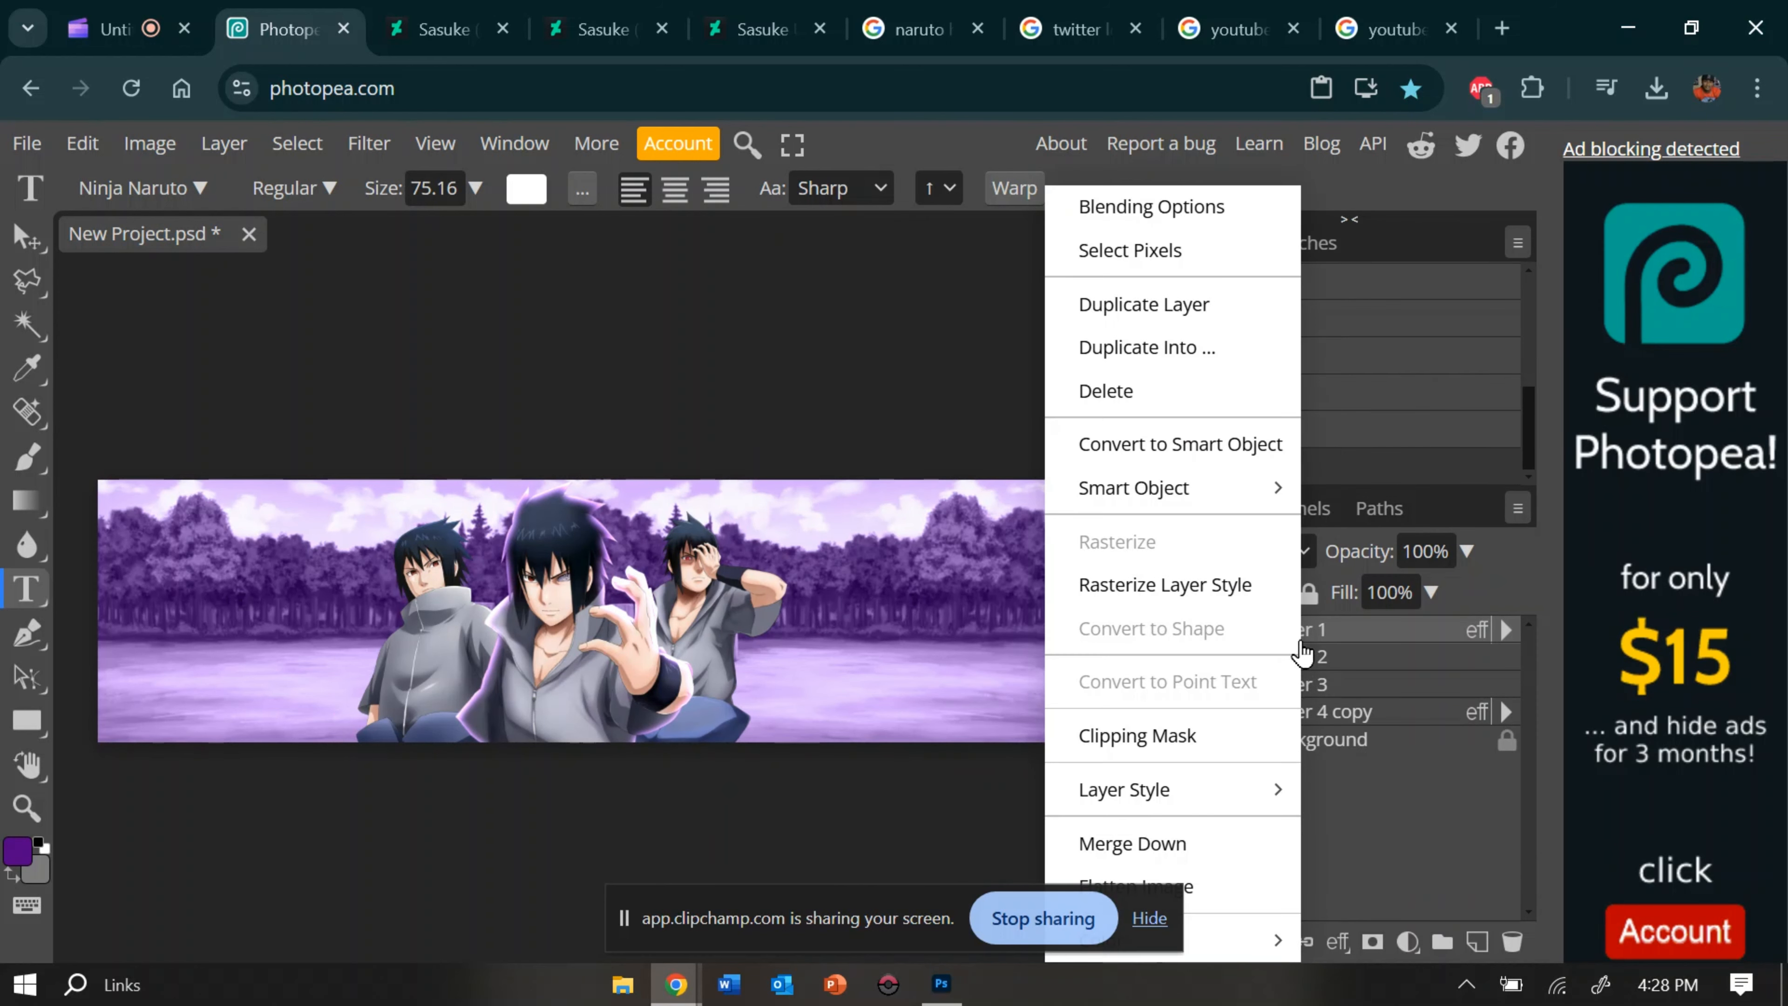
mouse_move(1281, 791)
left_click(1341, 803)
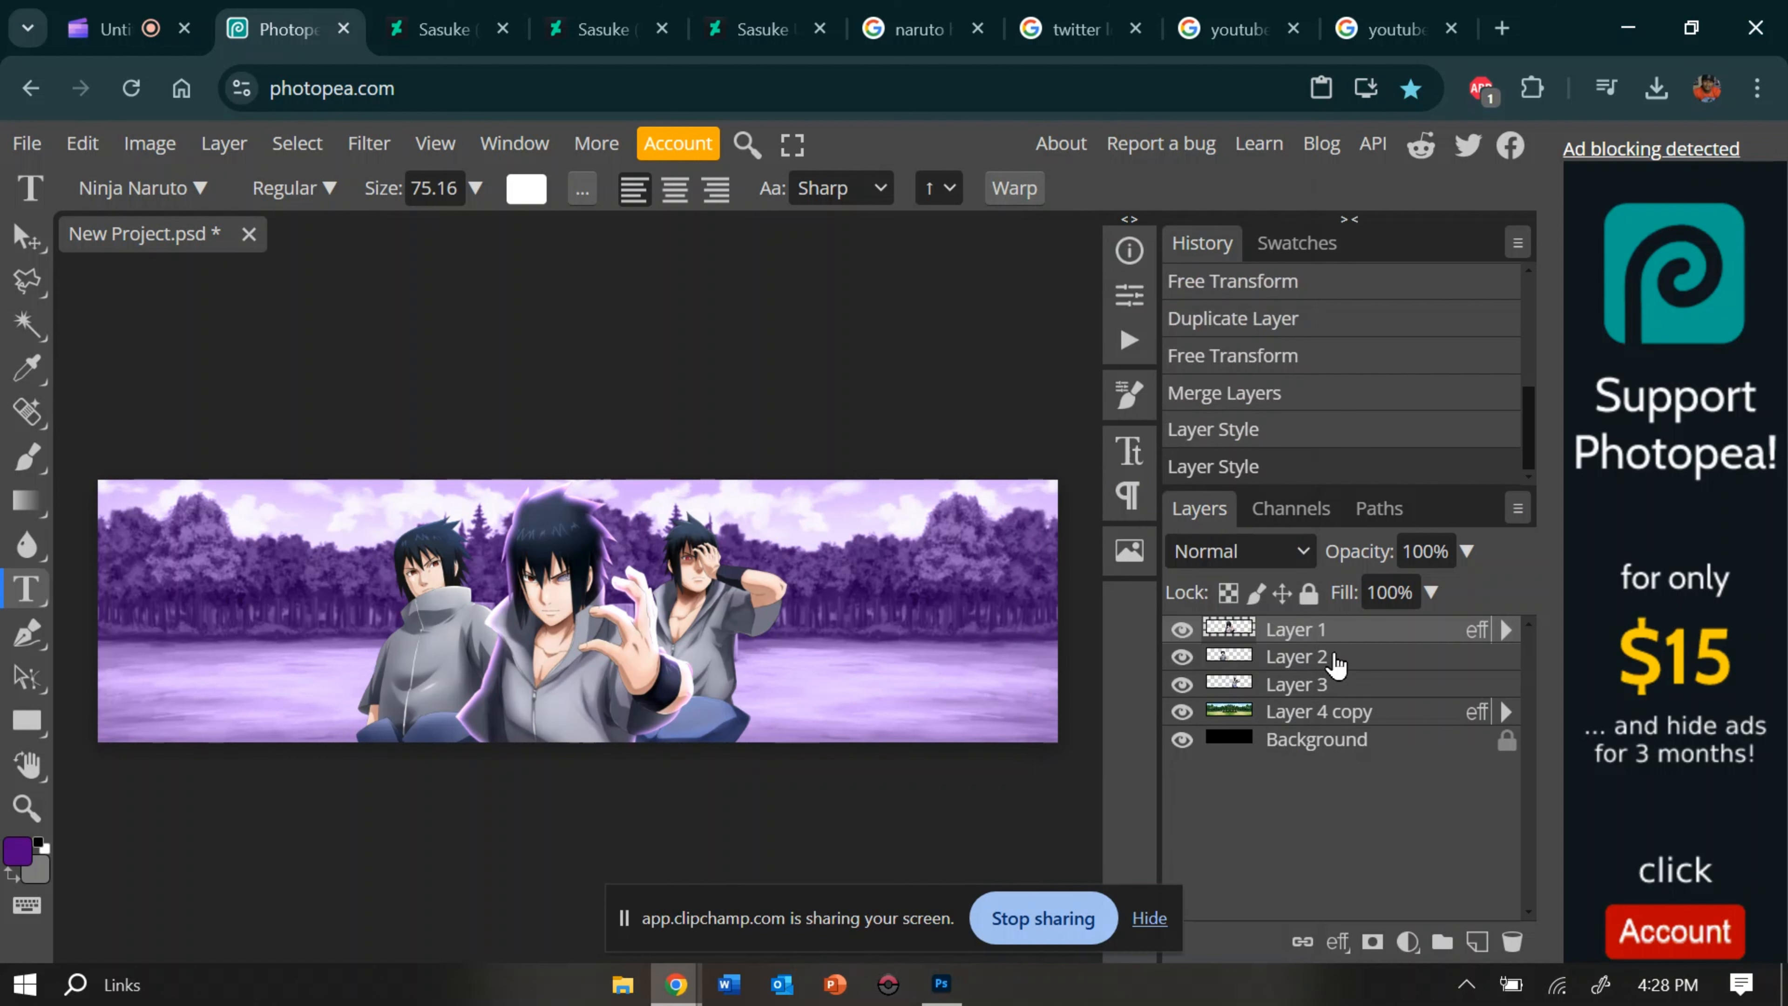
left_click(1330, 656)
right_click(1330, 656)
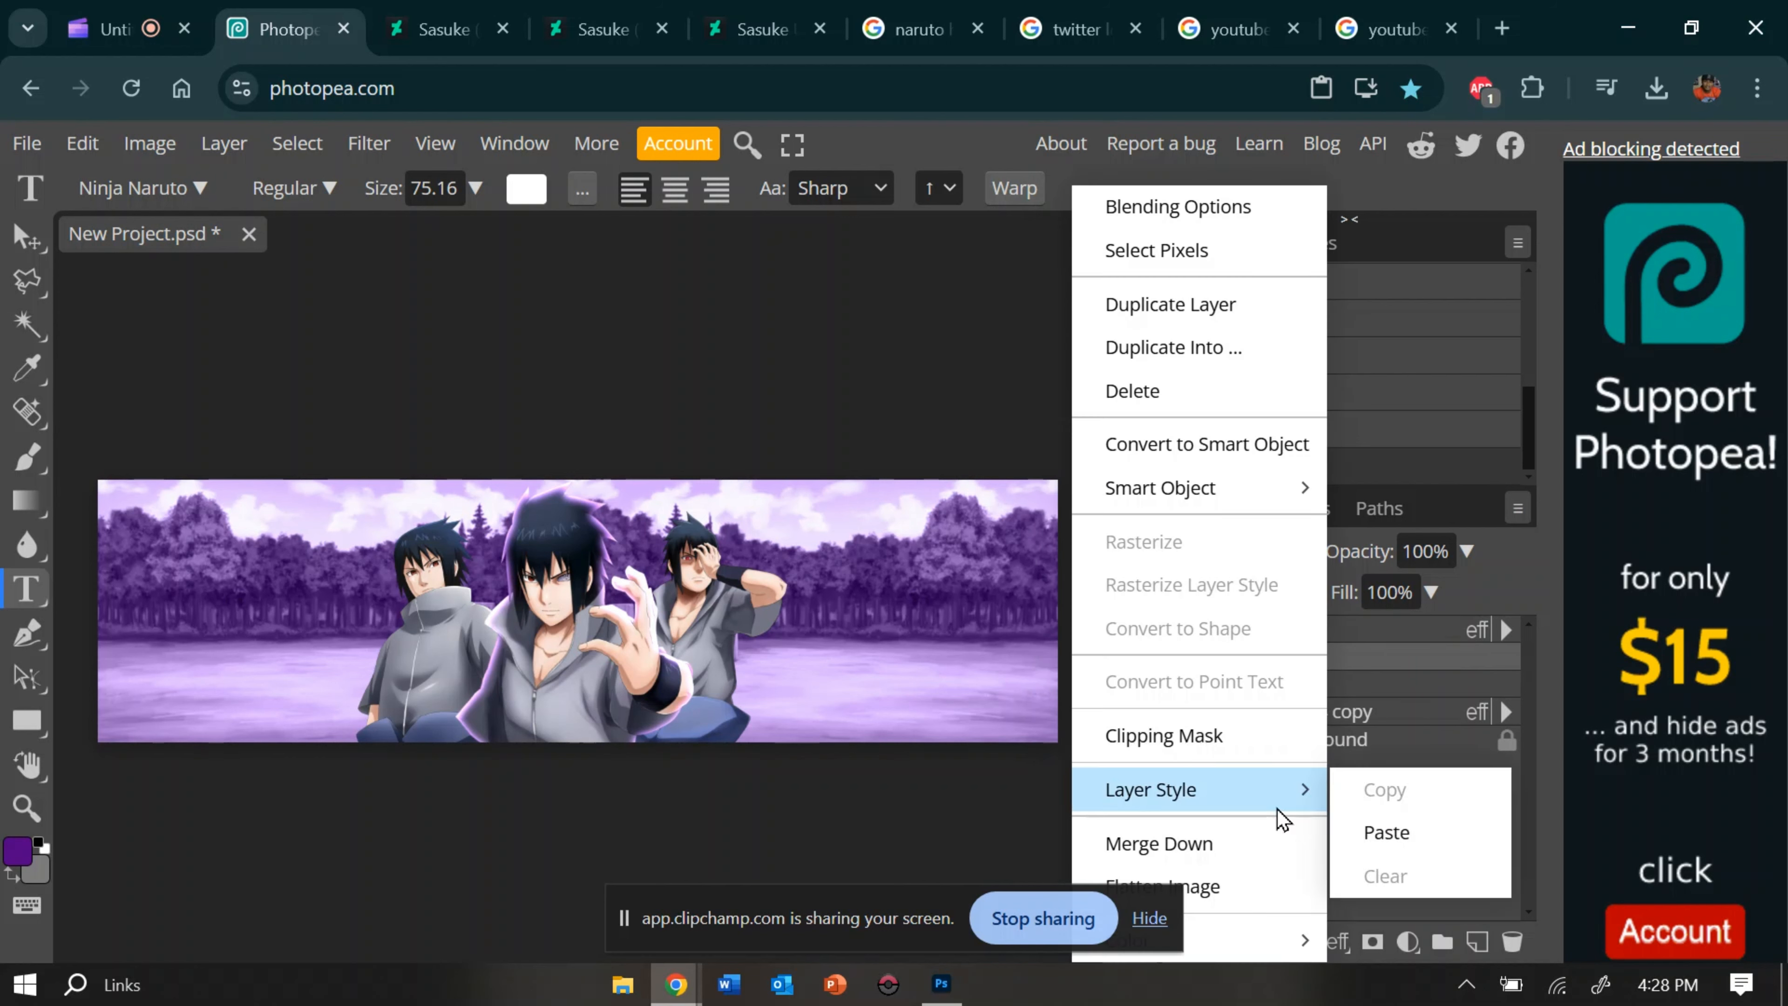
left_click(1362, 831)
right_click(1343, 688)
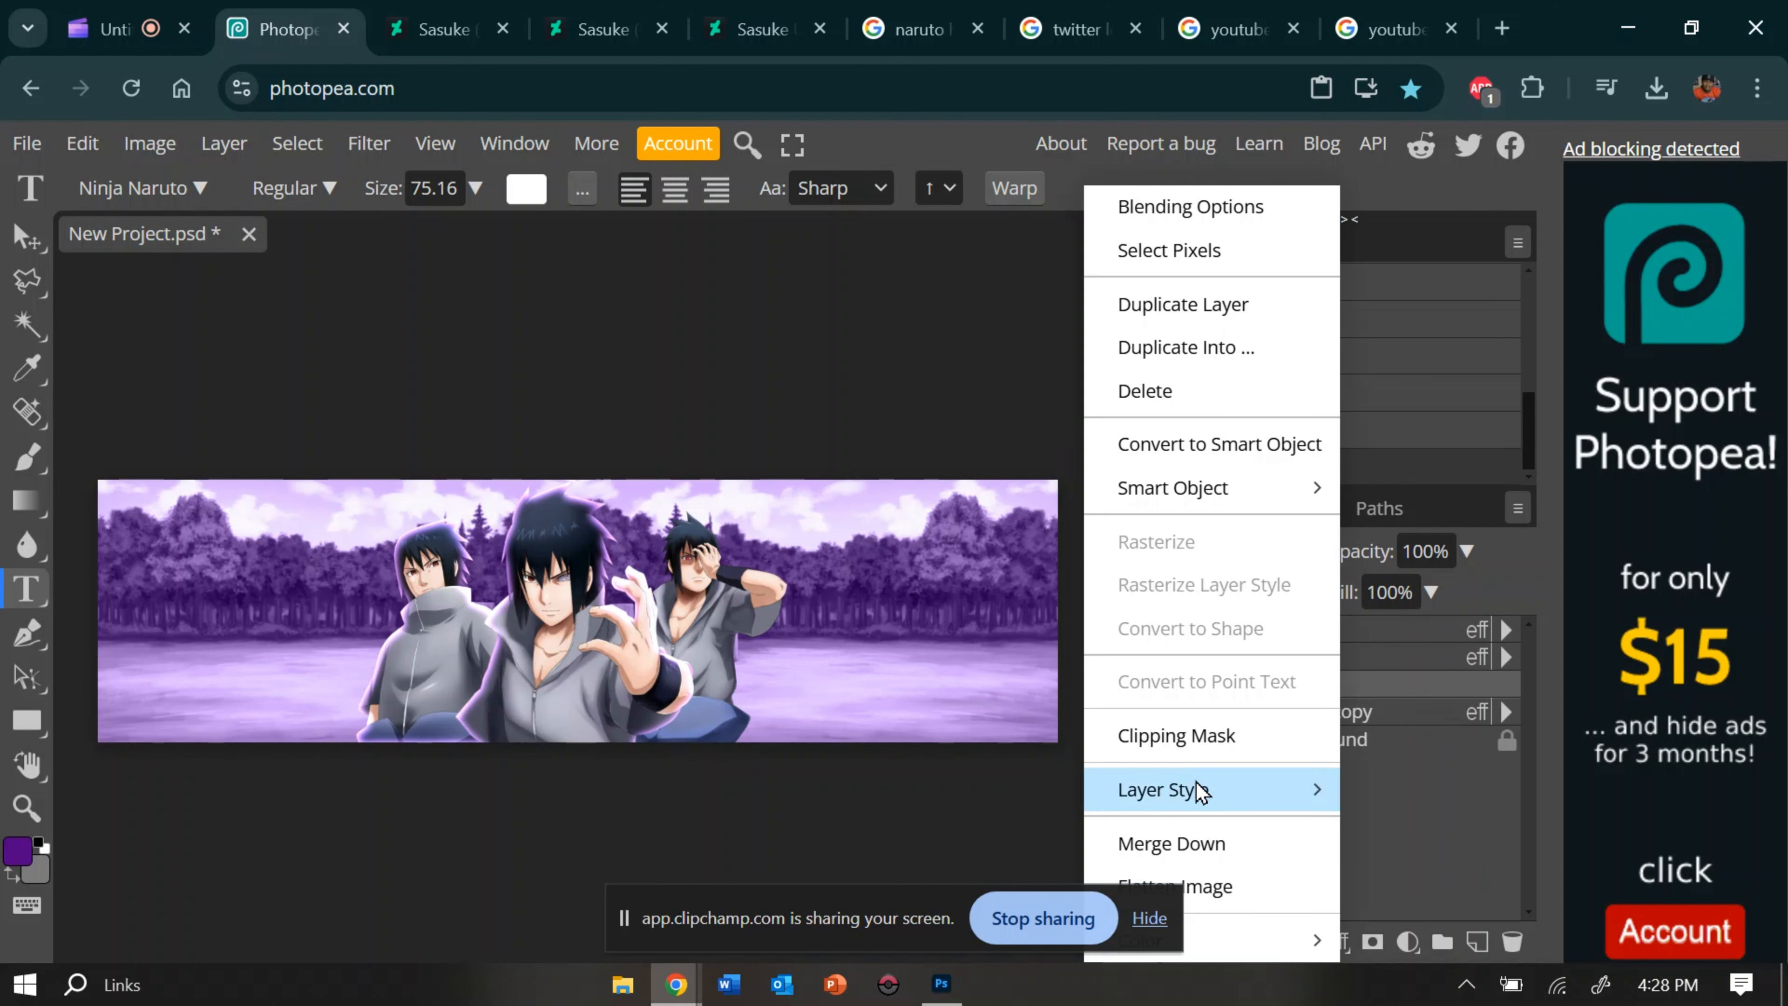
mouse_move(1305, 810)
left_click(1392, 831)
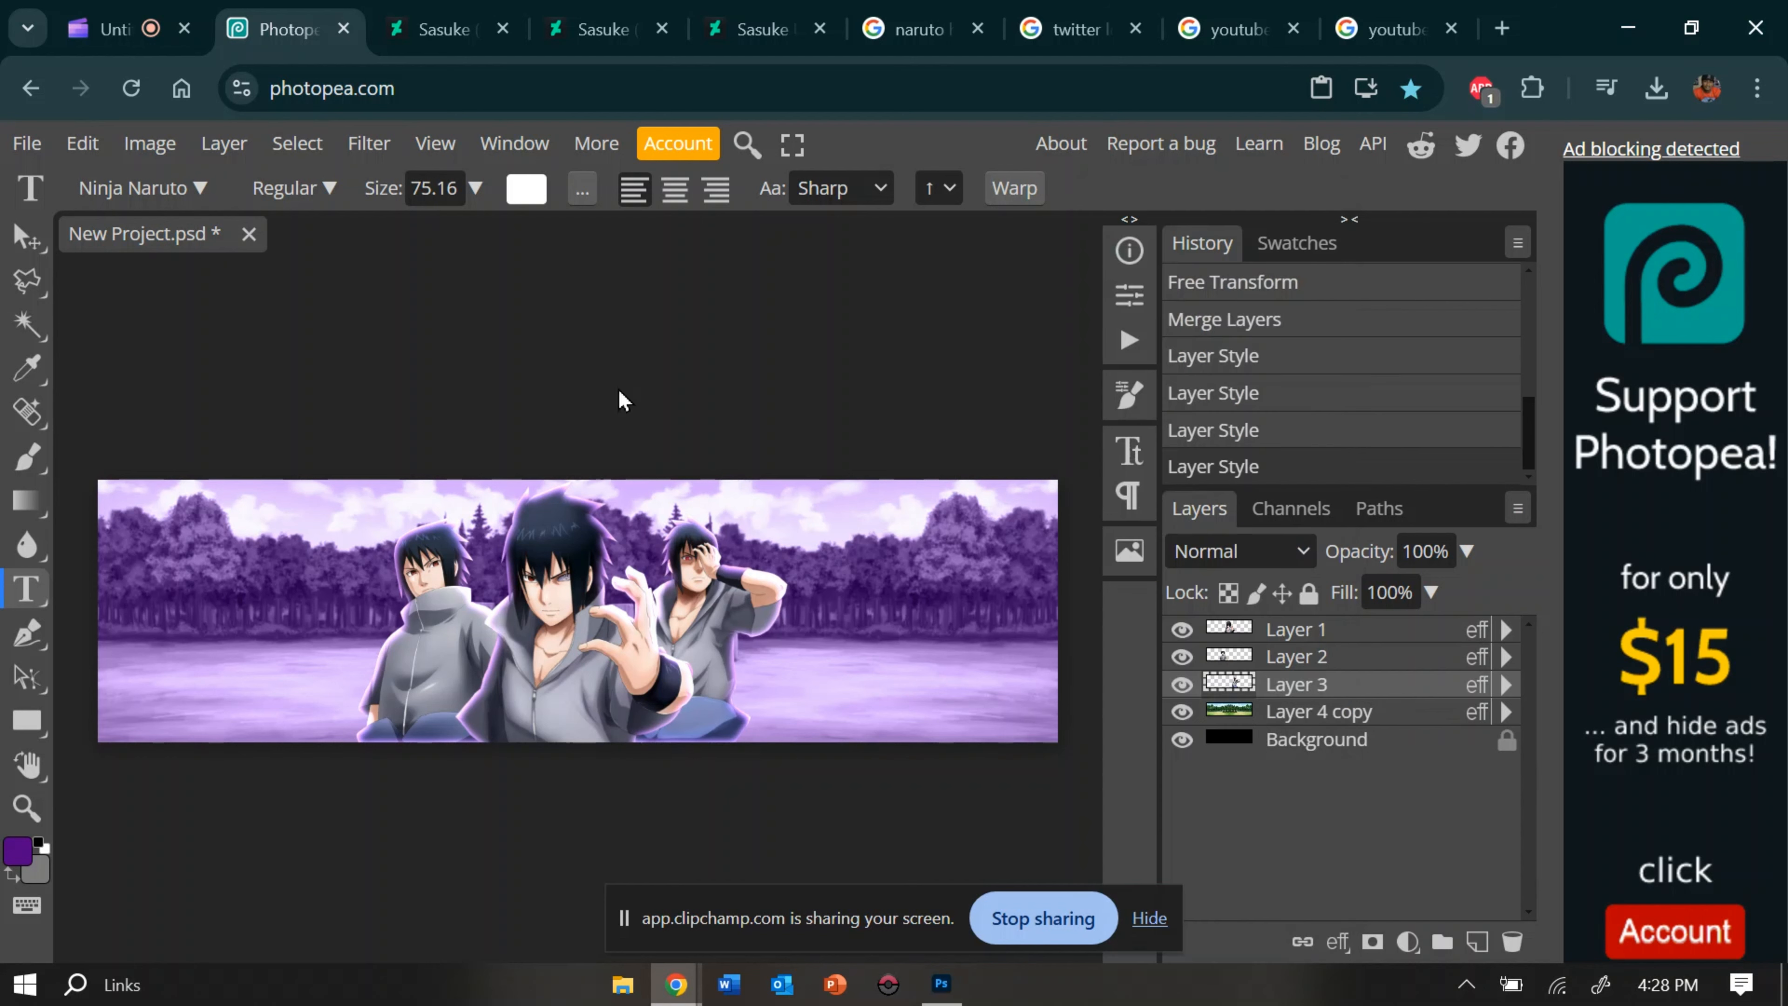
Step: Scale the Layer 3 character to about 104.84% so it extends past the canvas's lower edge
left_click(83, 143)
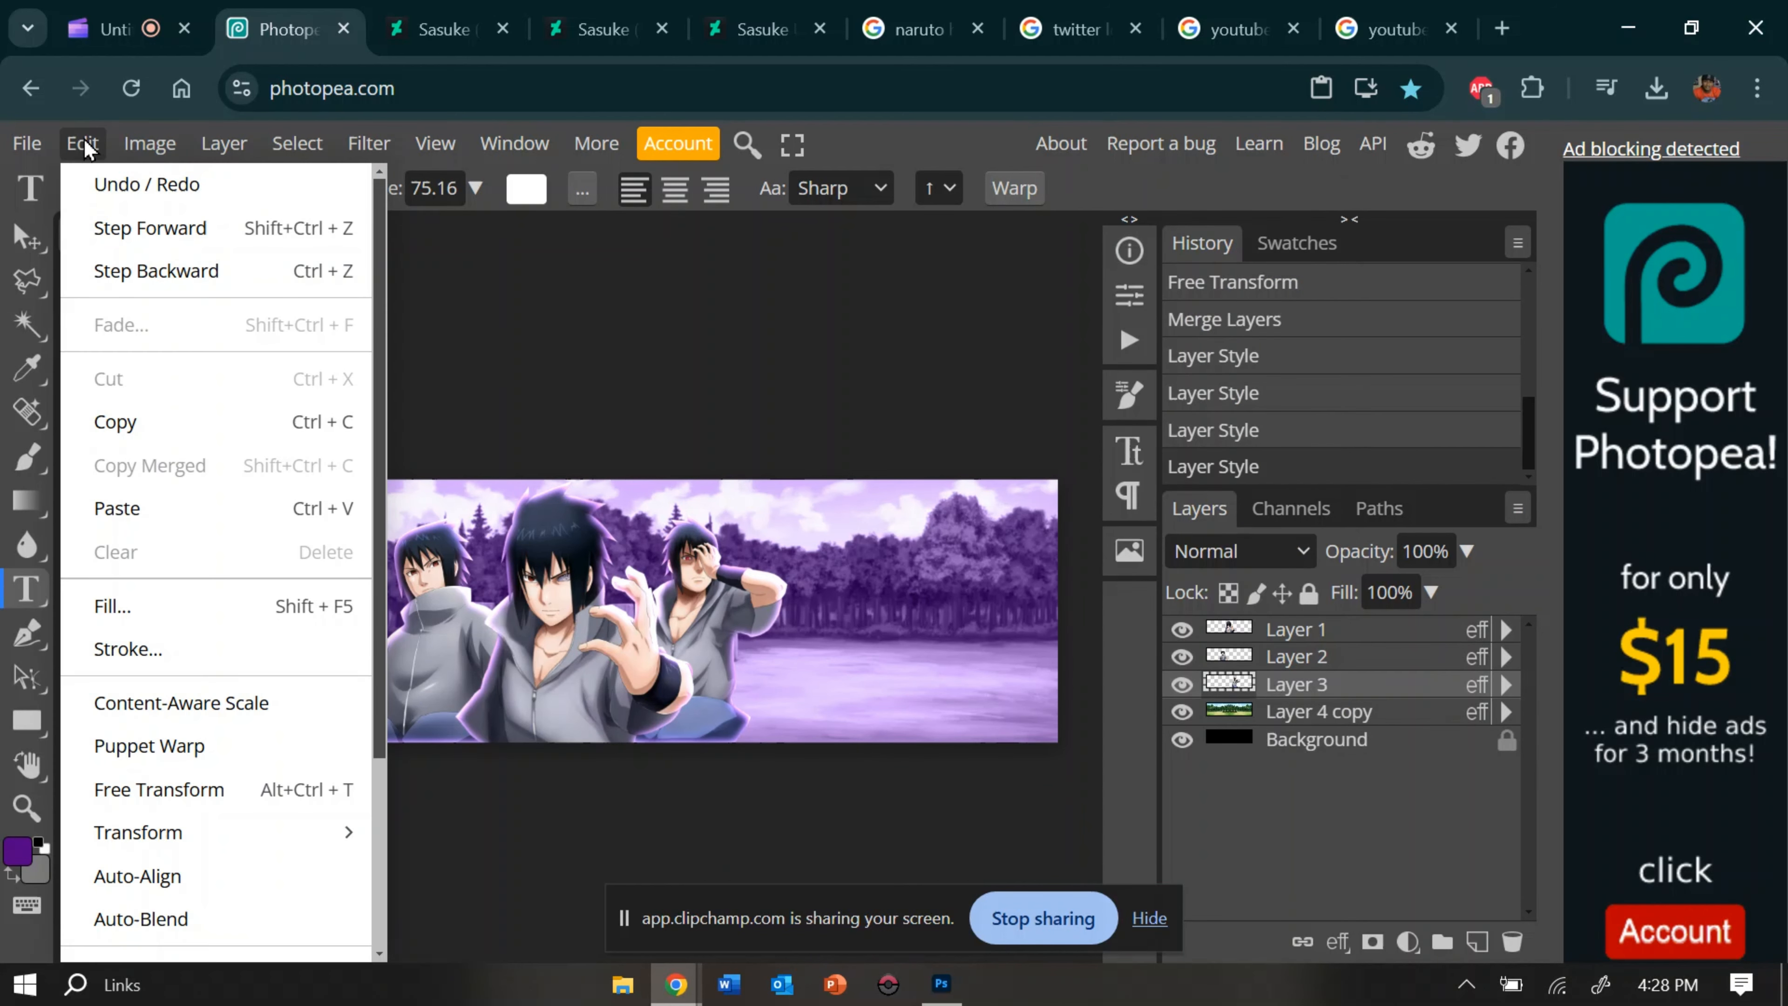
left_click(193, 800)
left_click_drag(721, 750, 721, 763)
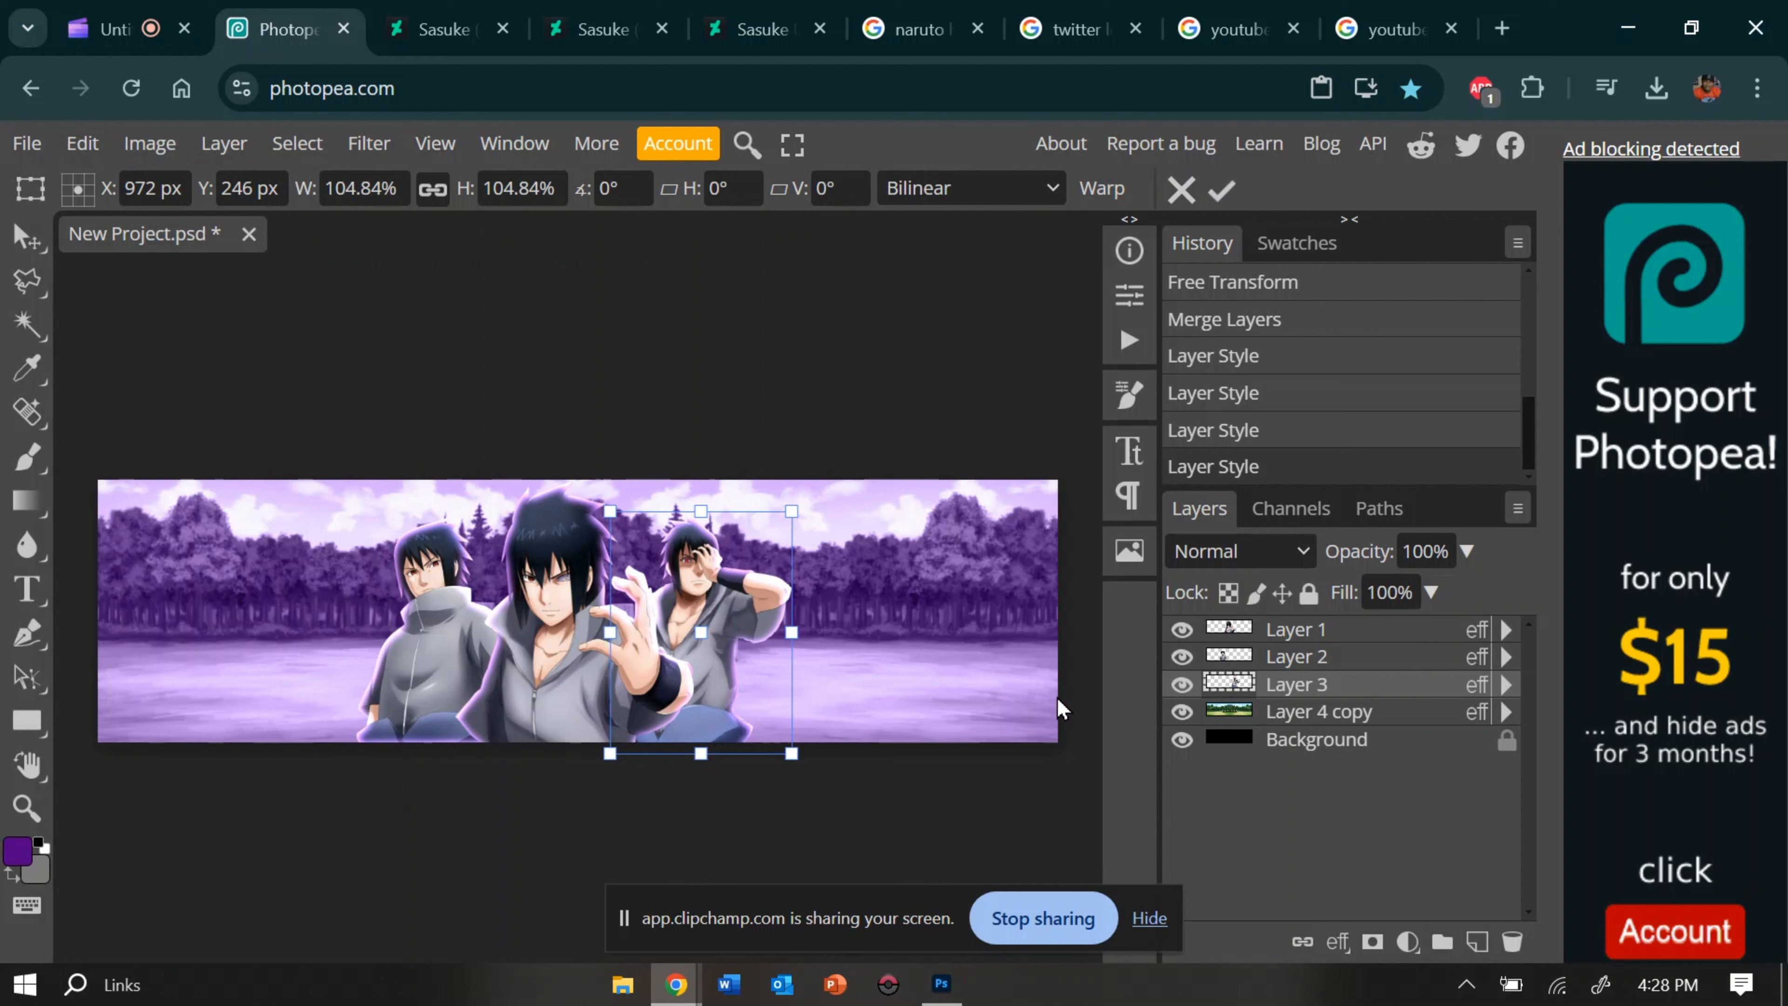
Step: Enlarge the Layer 2 character slightly so it reaches past the canvas's lower edge
left_click(1251, 658)
left_click(83, 143)
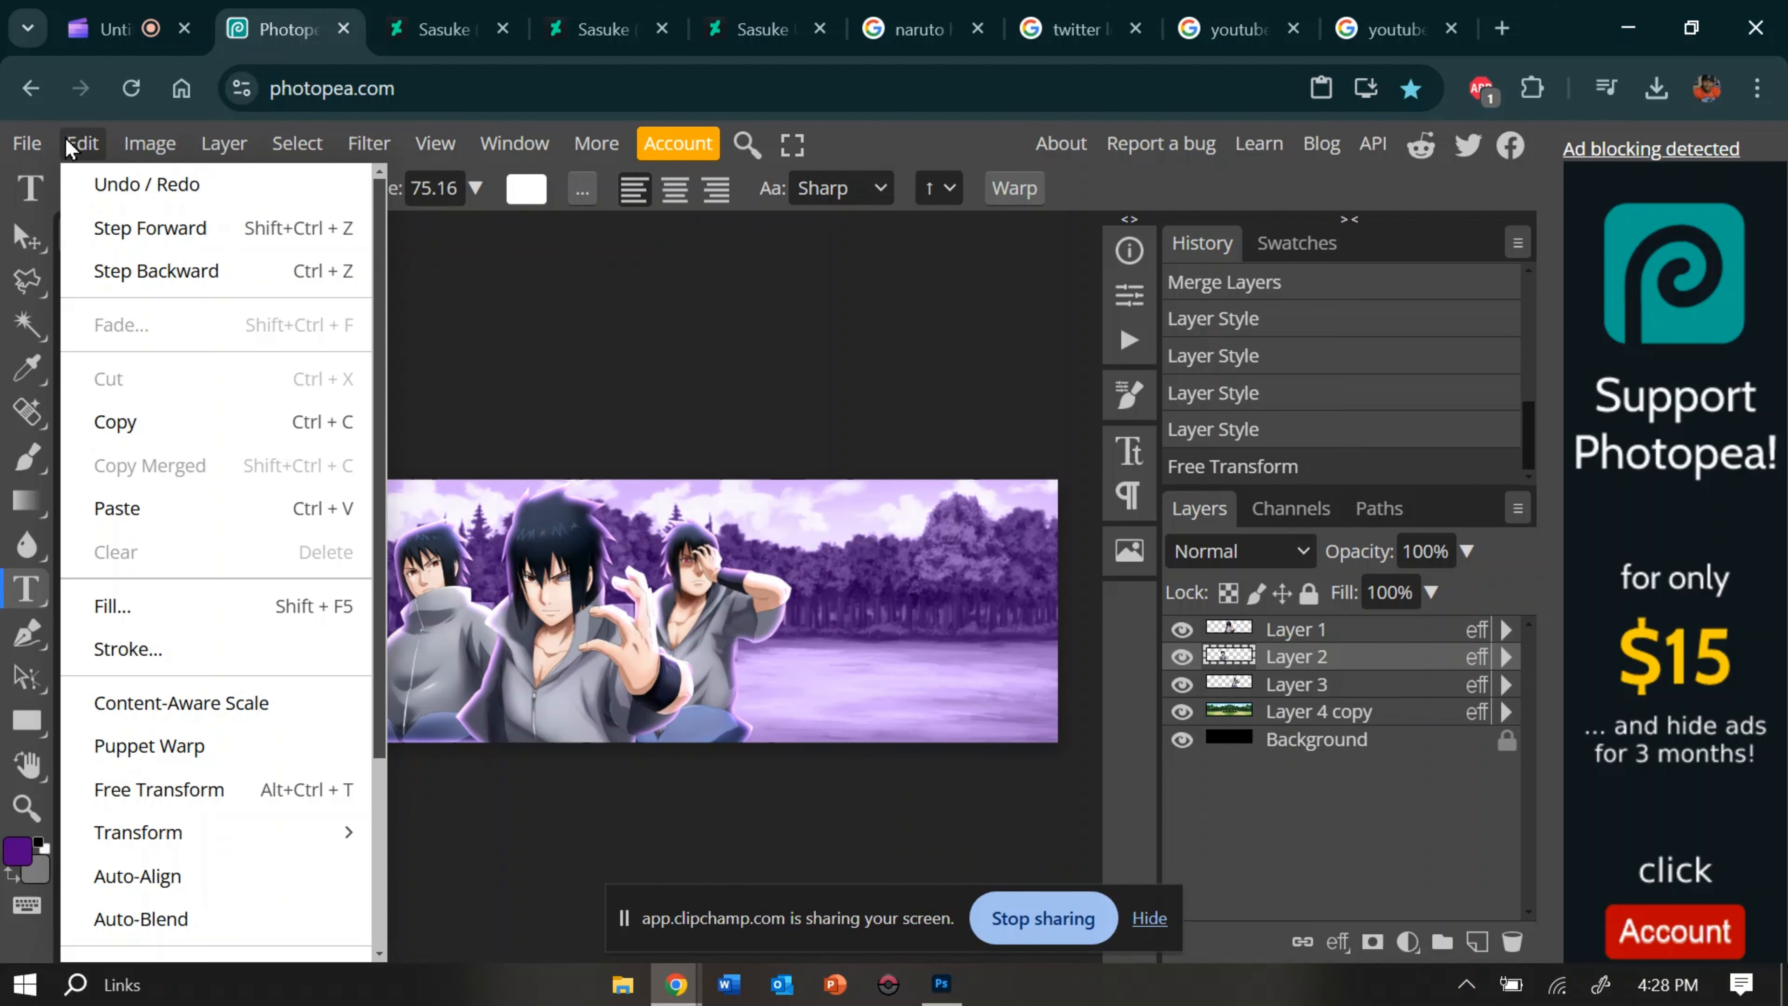
left_click(193, 800)
left_click_drag(479, 750, 480, 758)
Step: Add a black Normal-mode Drop Shadow to Layer 2 with 49% opacity, 3 px distance, 9% spread and 7 px size
right_click(1249, 667)
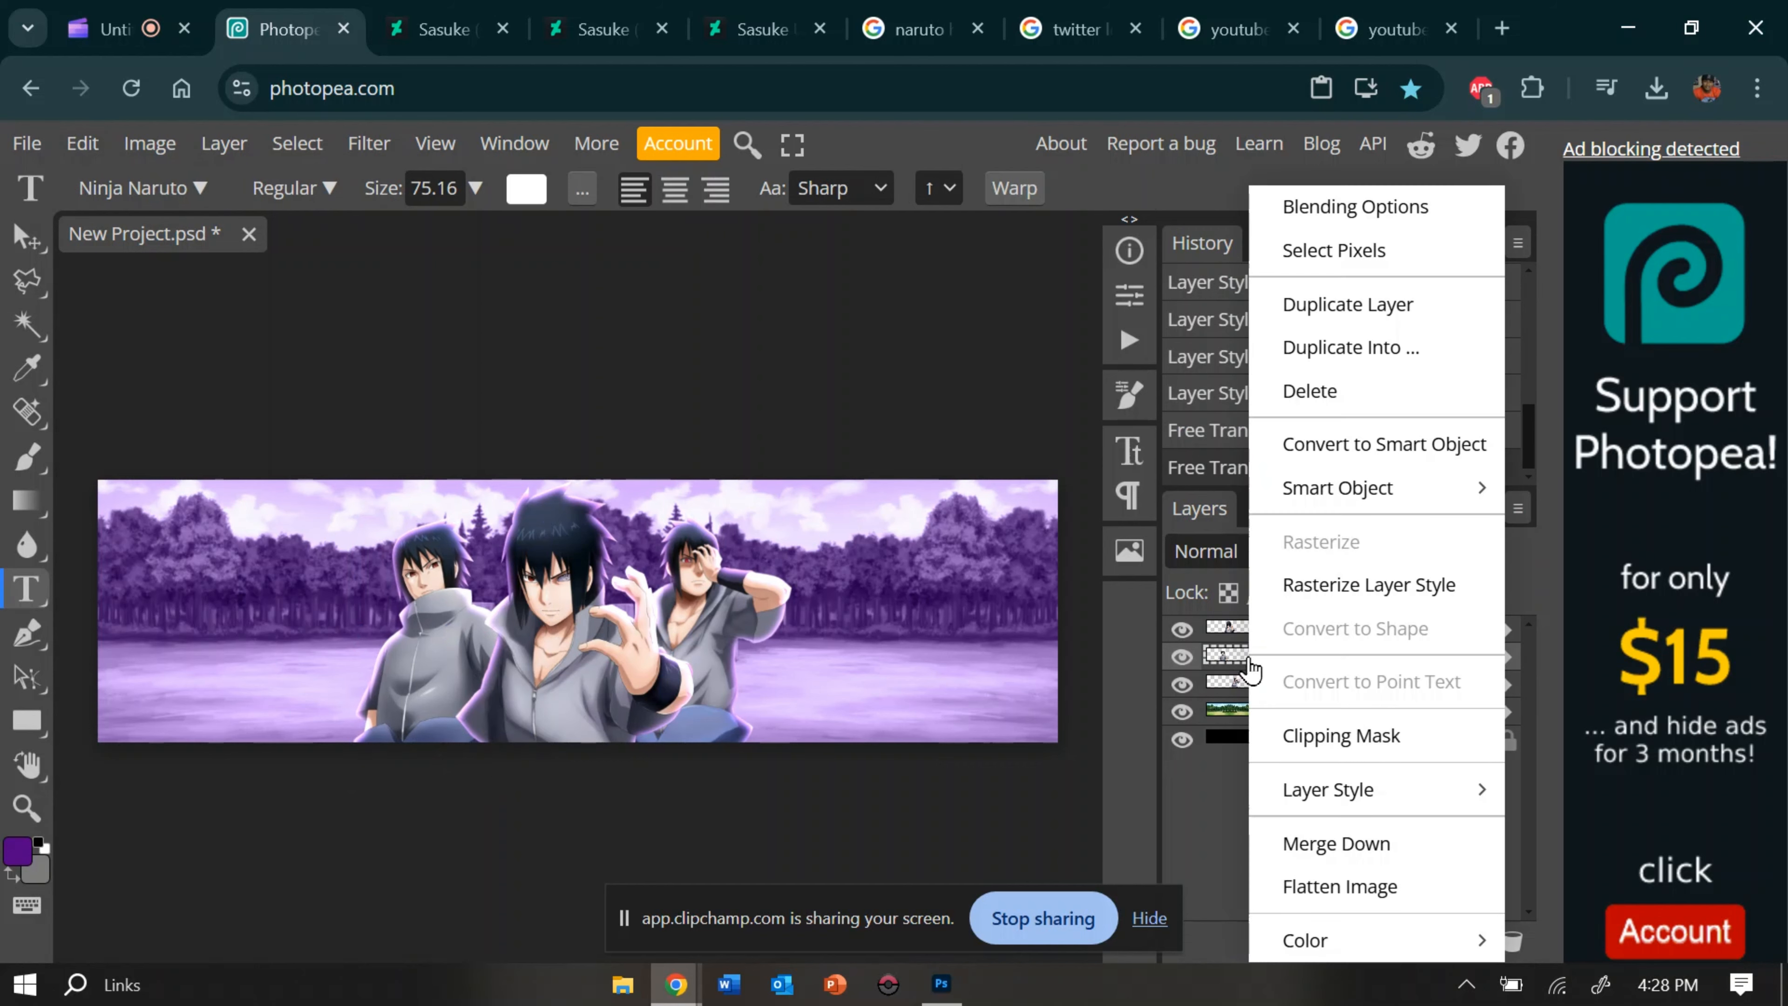
left_click(1338, 204)
left_click(840, 782)
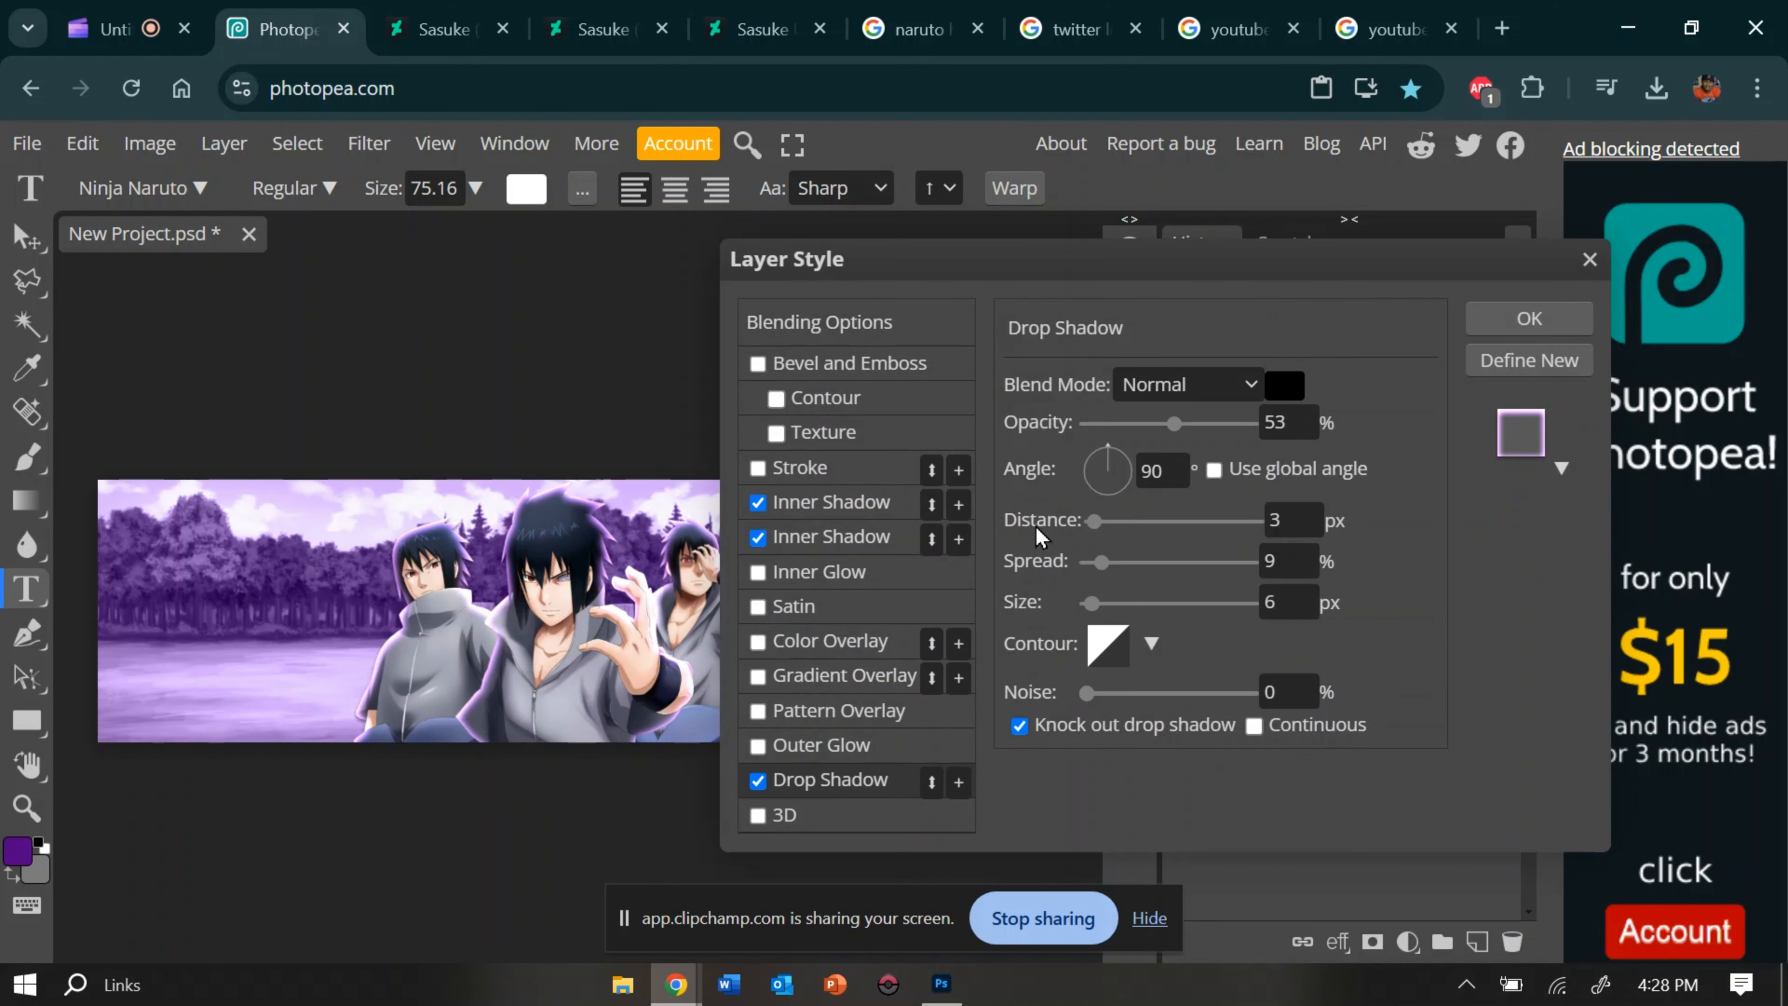
left_click_drag(1215, 425, 1428, 444)
mouse_move(1092, 603)
left_mouse_down()
mouse_move(1119, 605)
mouse_move(1091, 618)
left_mouse_up()
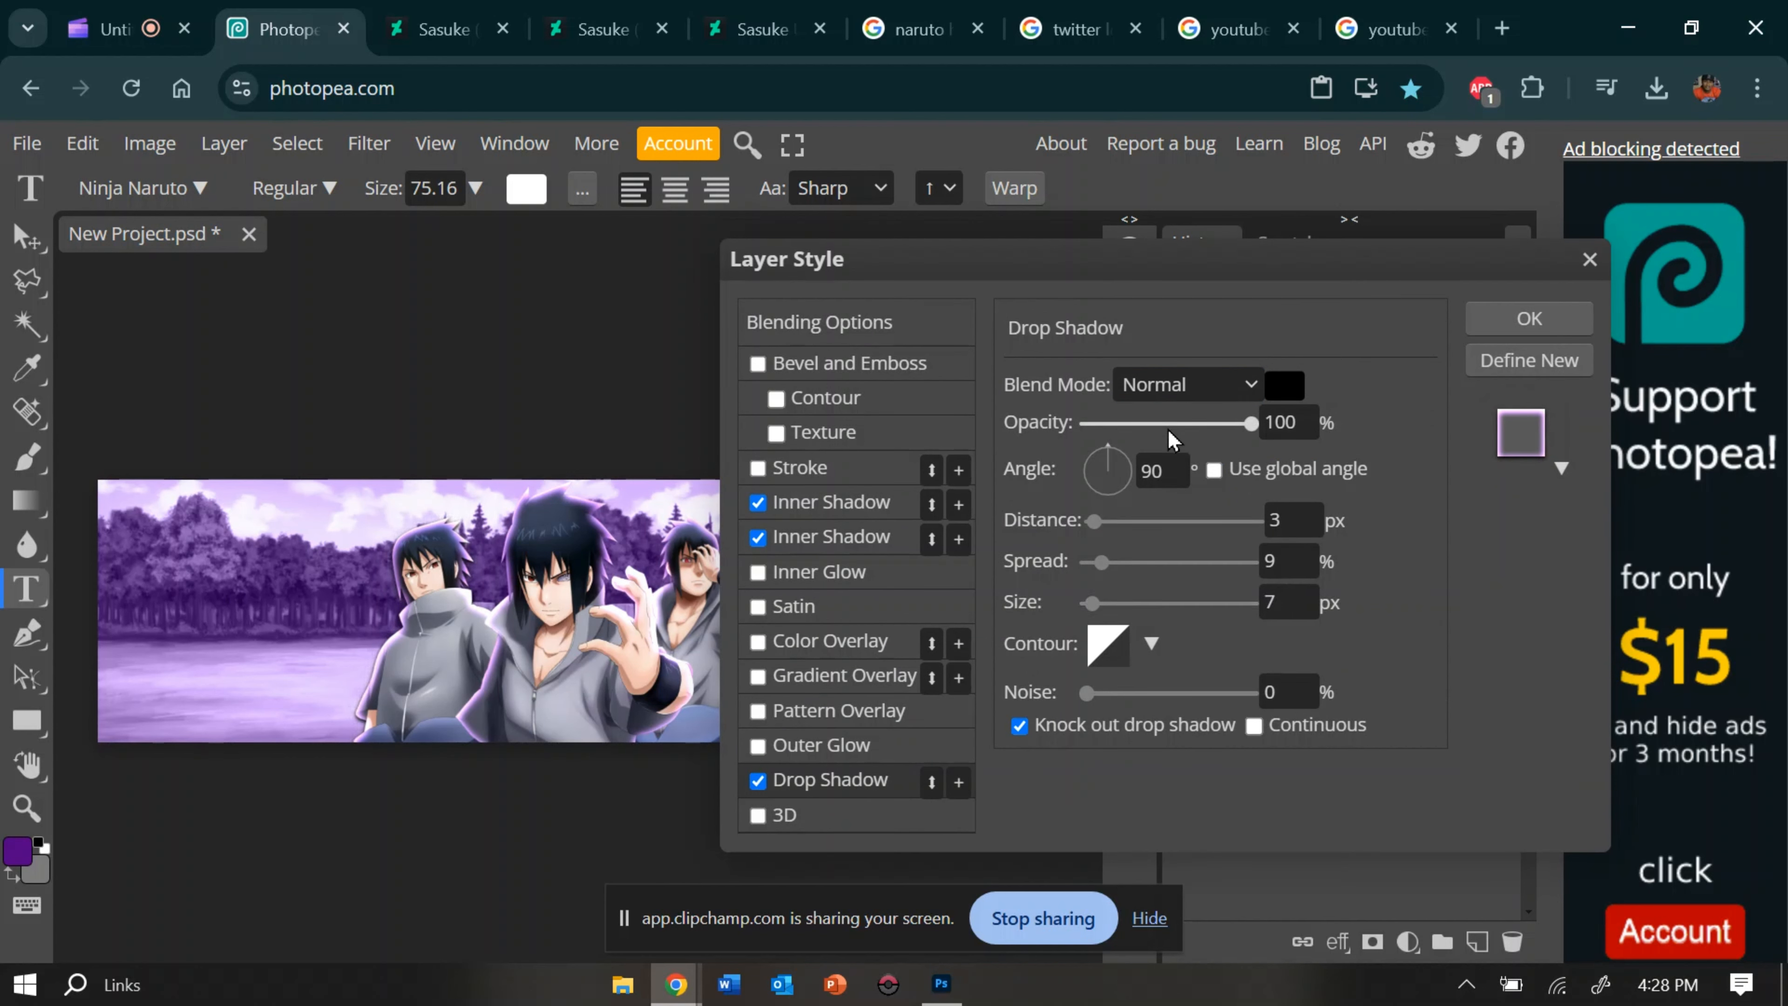
left_click(1573, 326)
Step: Add the same Drop Shadow to Layer 1 and Layer 3, keeping 49% opacity, 3 px distance, 9% spread and 7 px size
right_click(1300, 641)
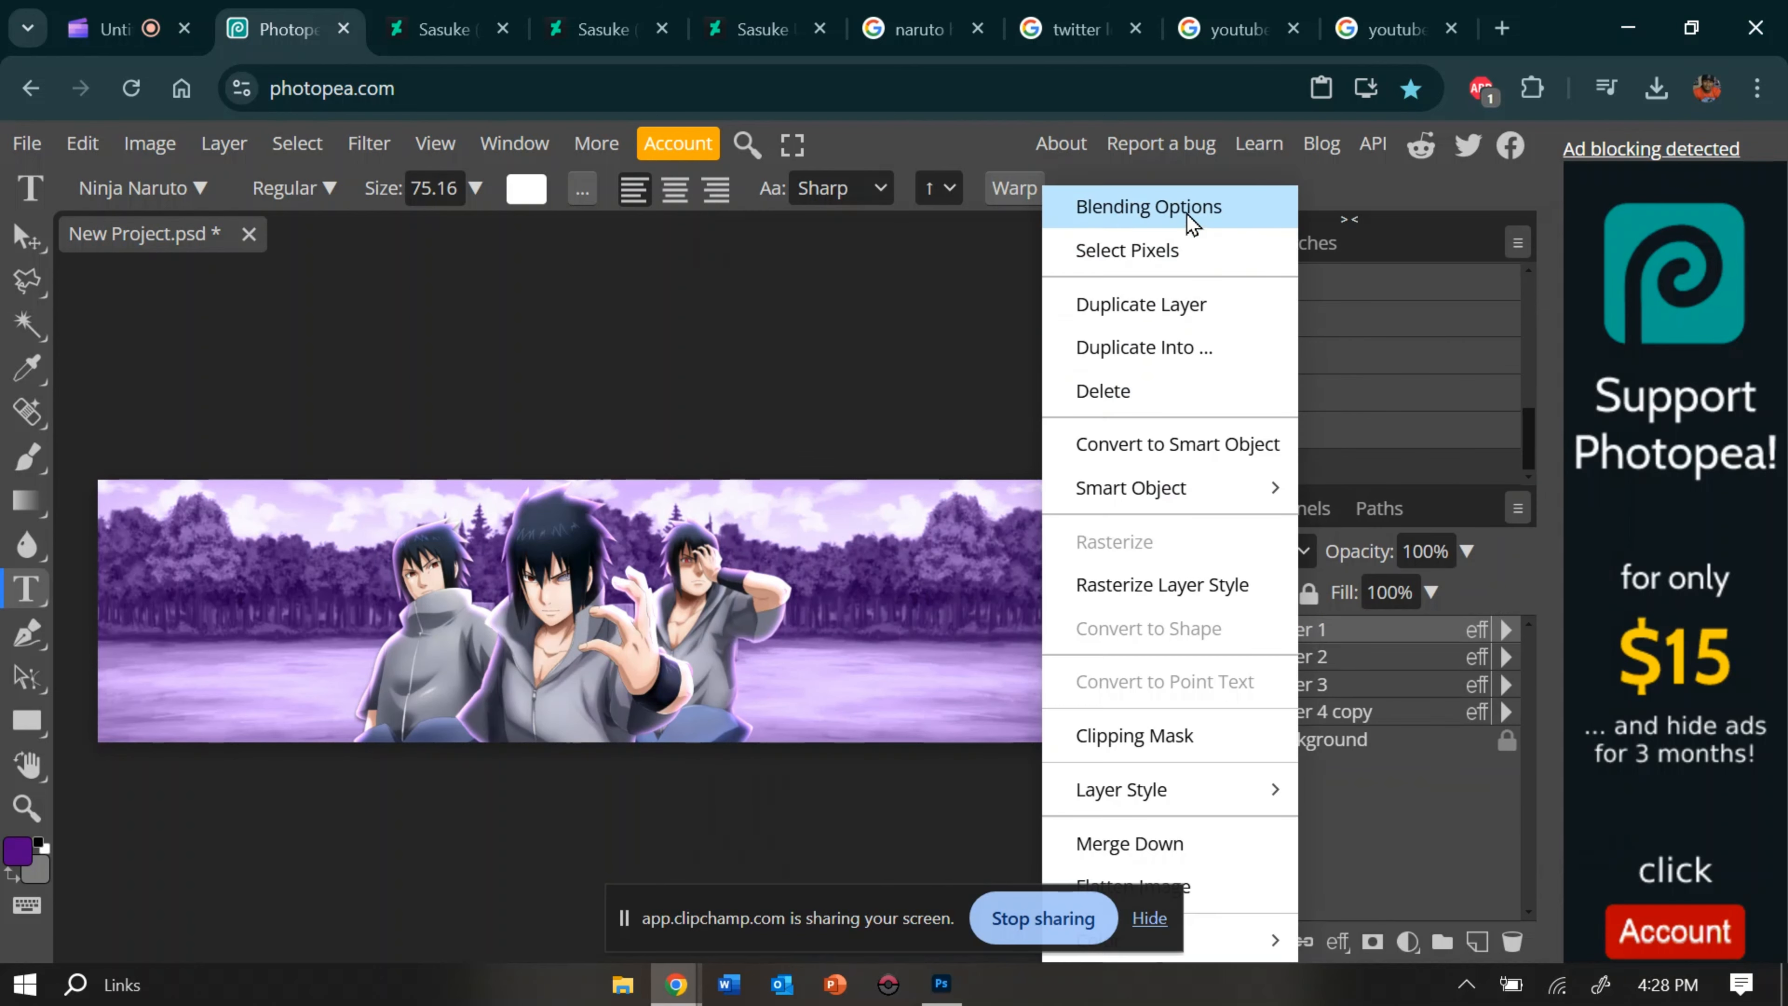
left_click(1154, 204)
left_click(829, 779)
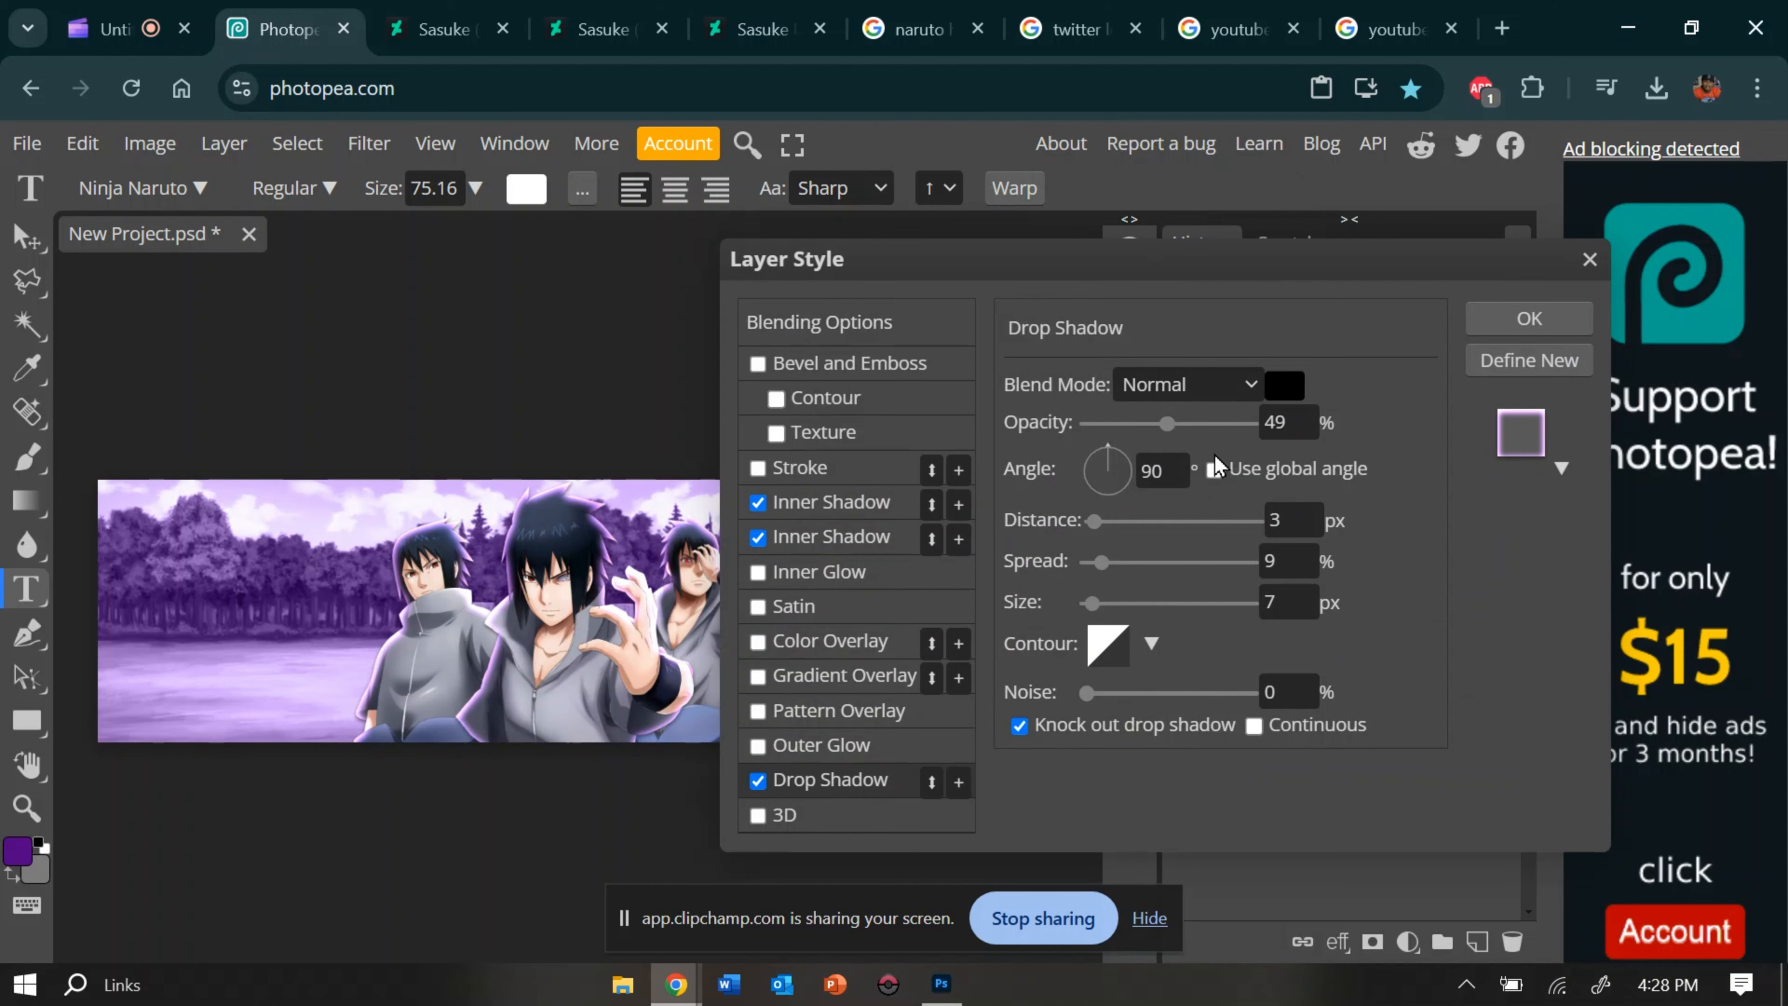
left_click(1523, 317)
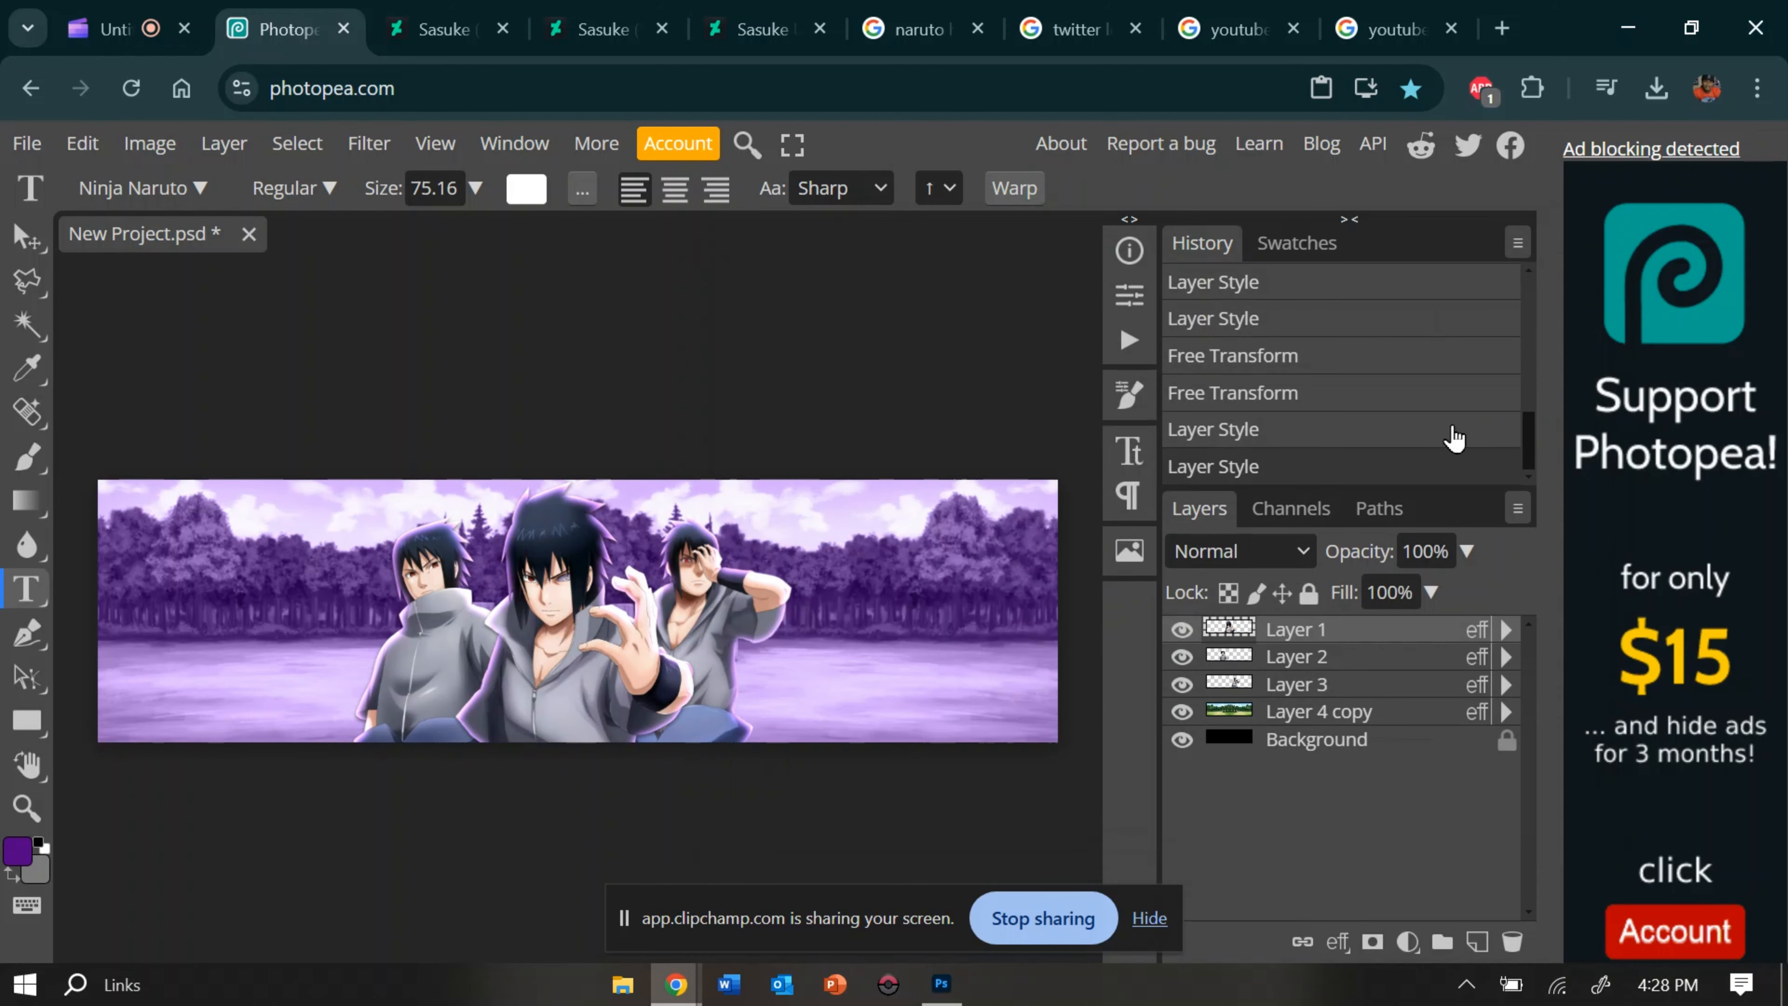
right_click(1304, 684)
left_click(1168, 218)
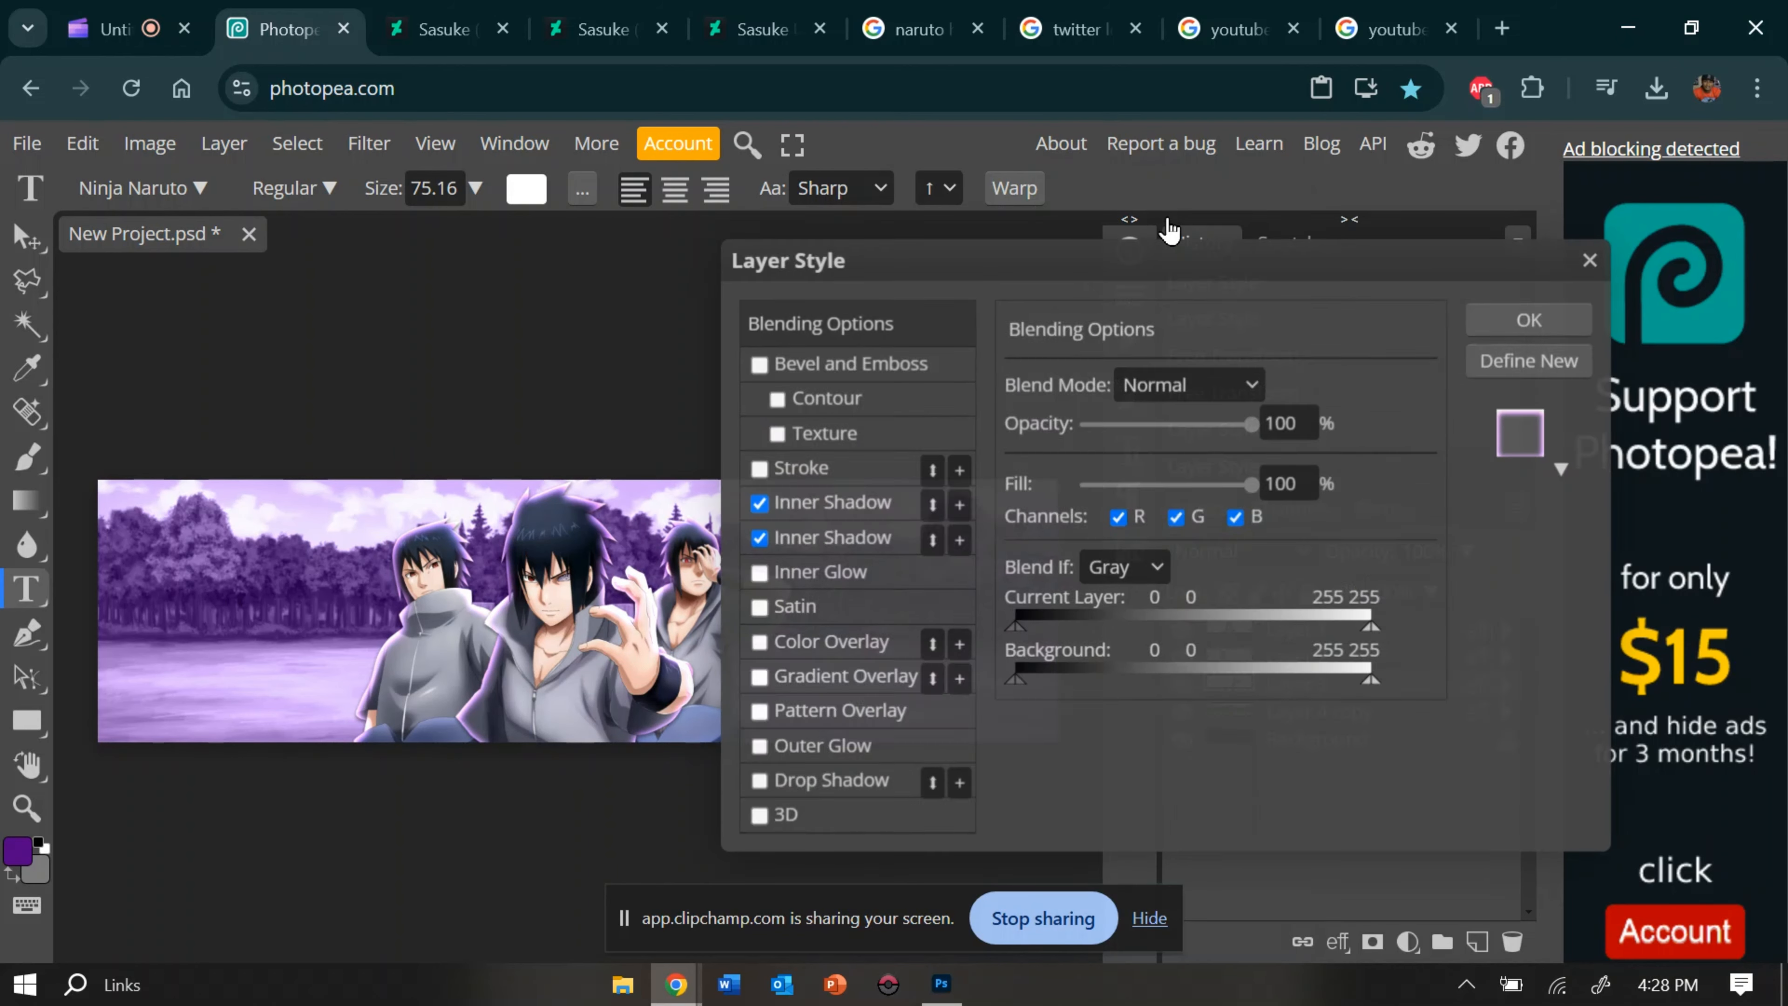
left_click(848, 778)
left_click(1527, 319)
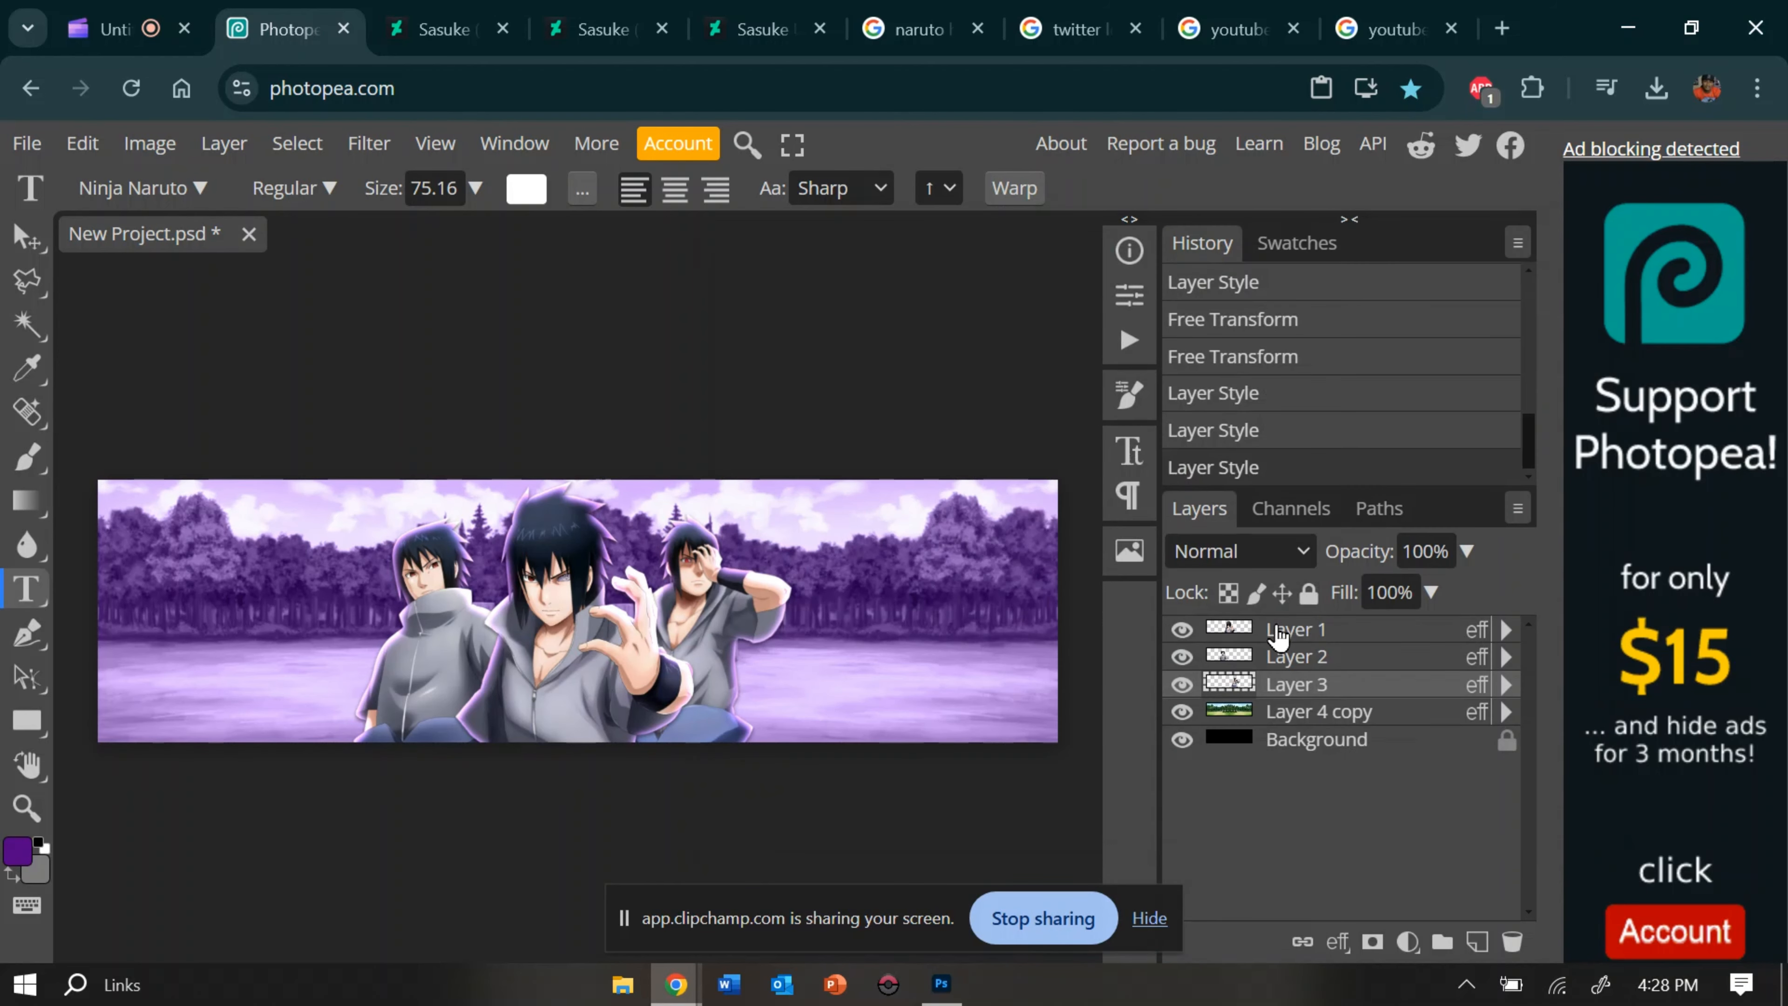
Step: Create a layer above Layer 1, make gray 7b7b7b the foreground color, and set a 0% hardness brush to 239 px
left_click(1278, 634)
left_click(1476, 941)
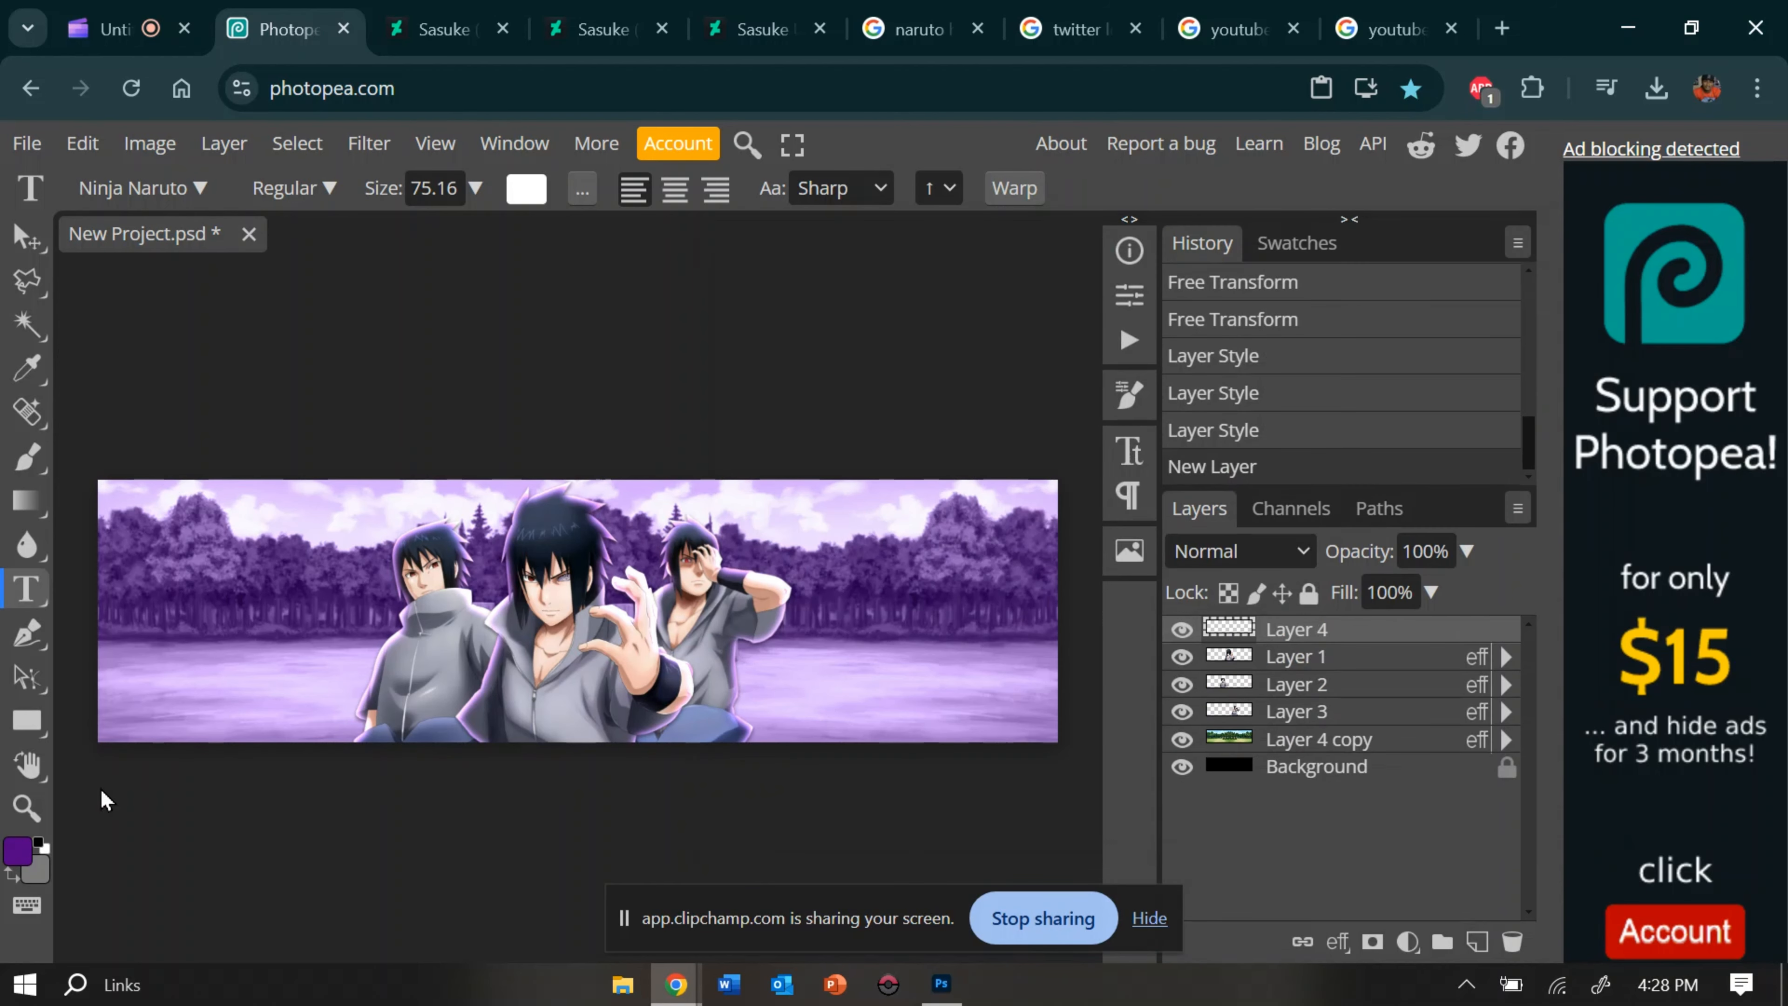
left_click(9, 875)
left_click(17, 850)
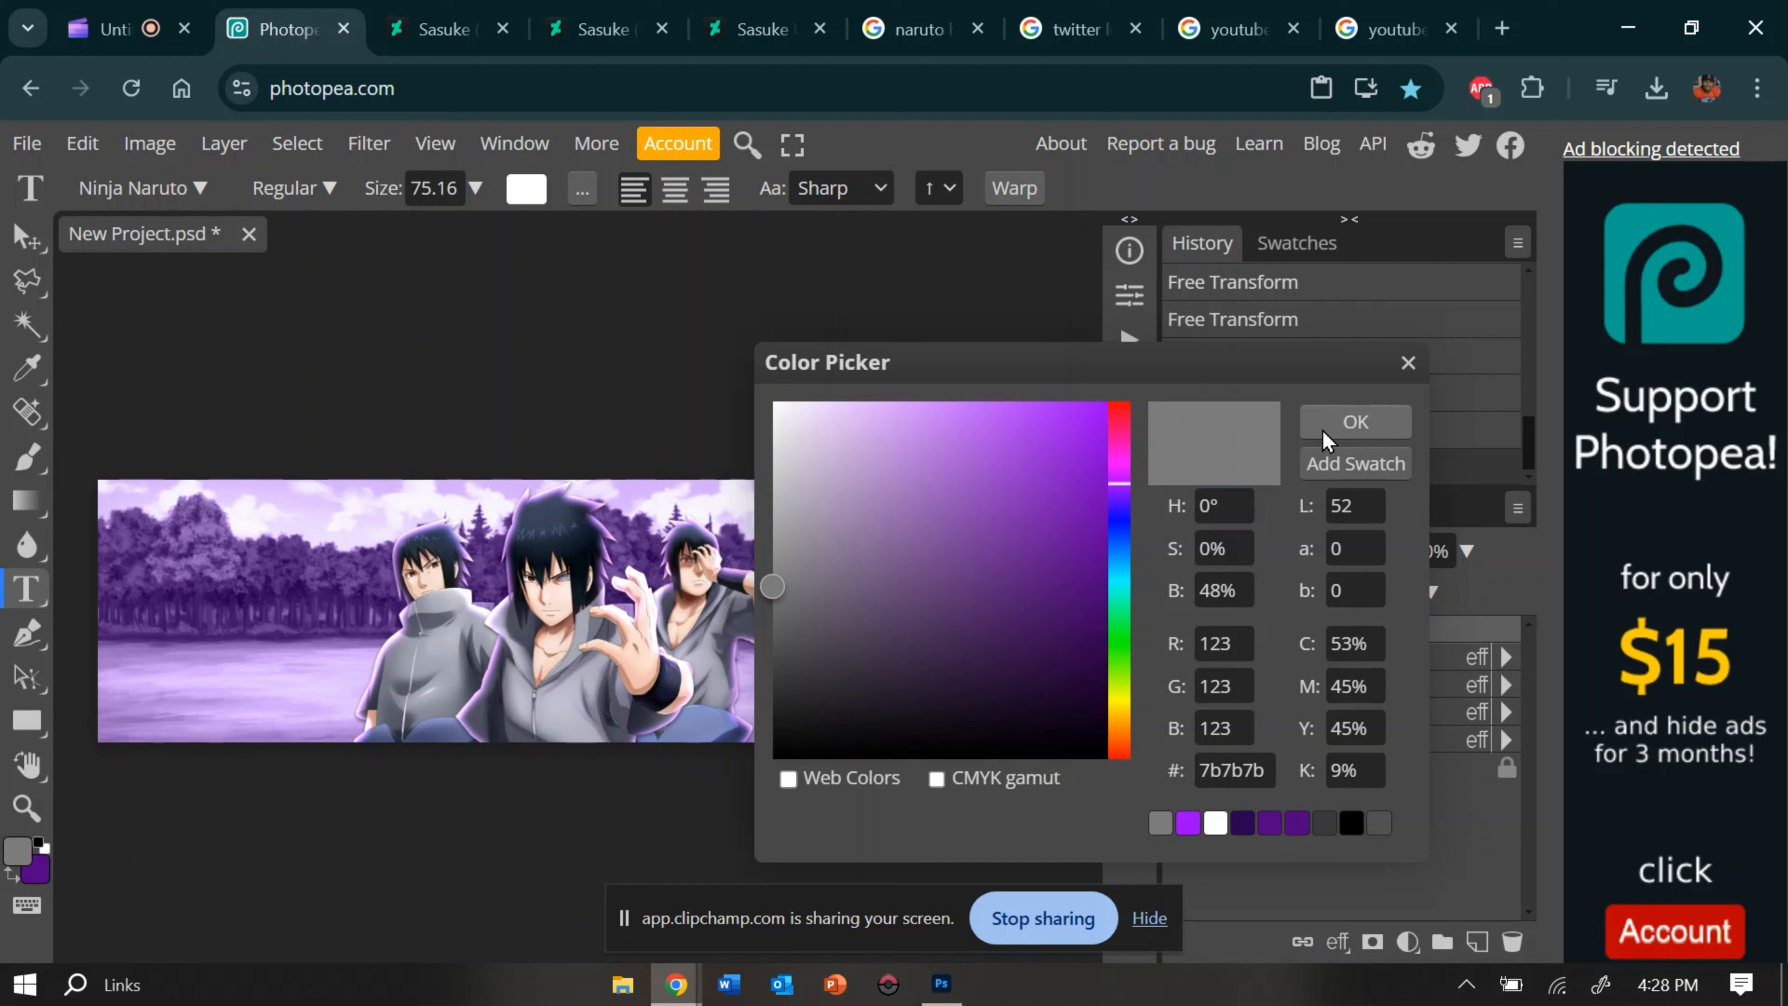
left_click(1356, 421)
left_click(26, 456)
left_click(99, 198)
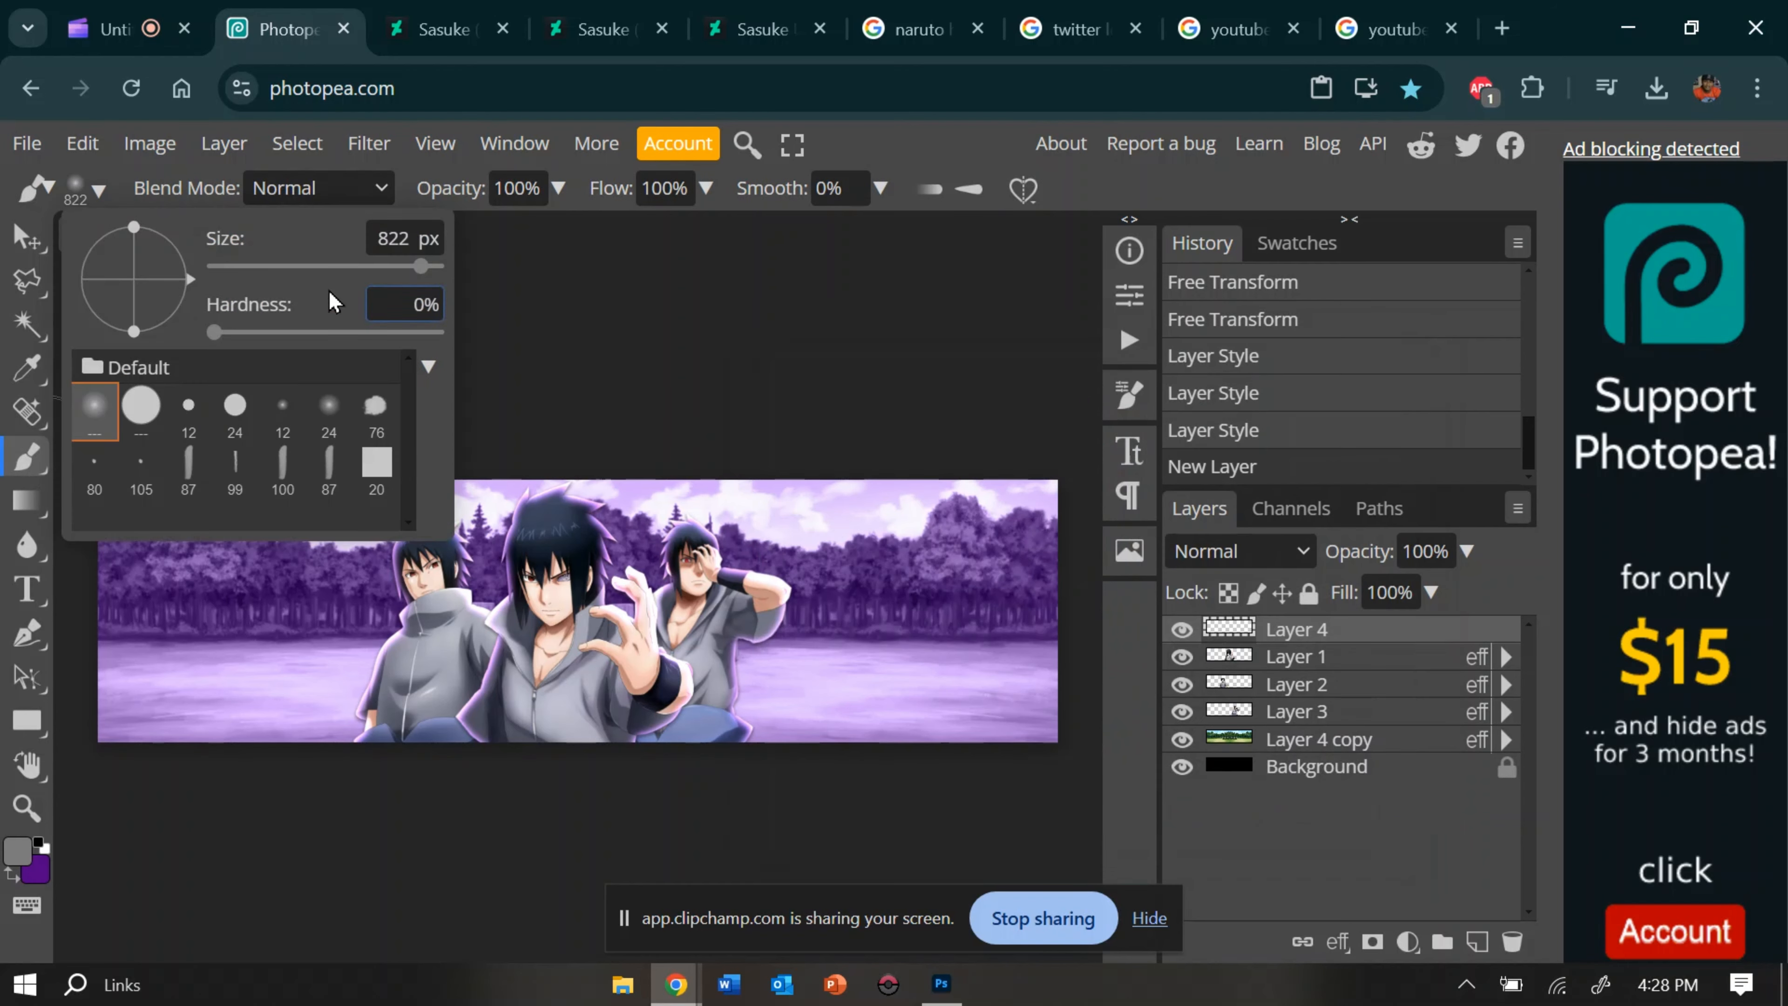
left_click(345, 267)
Step: Try soft gray dabs on both sides of the central character's head with the layer blended as Linear Dodge, and delete that layer
left_click(487, 584)
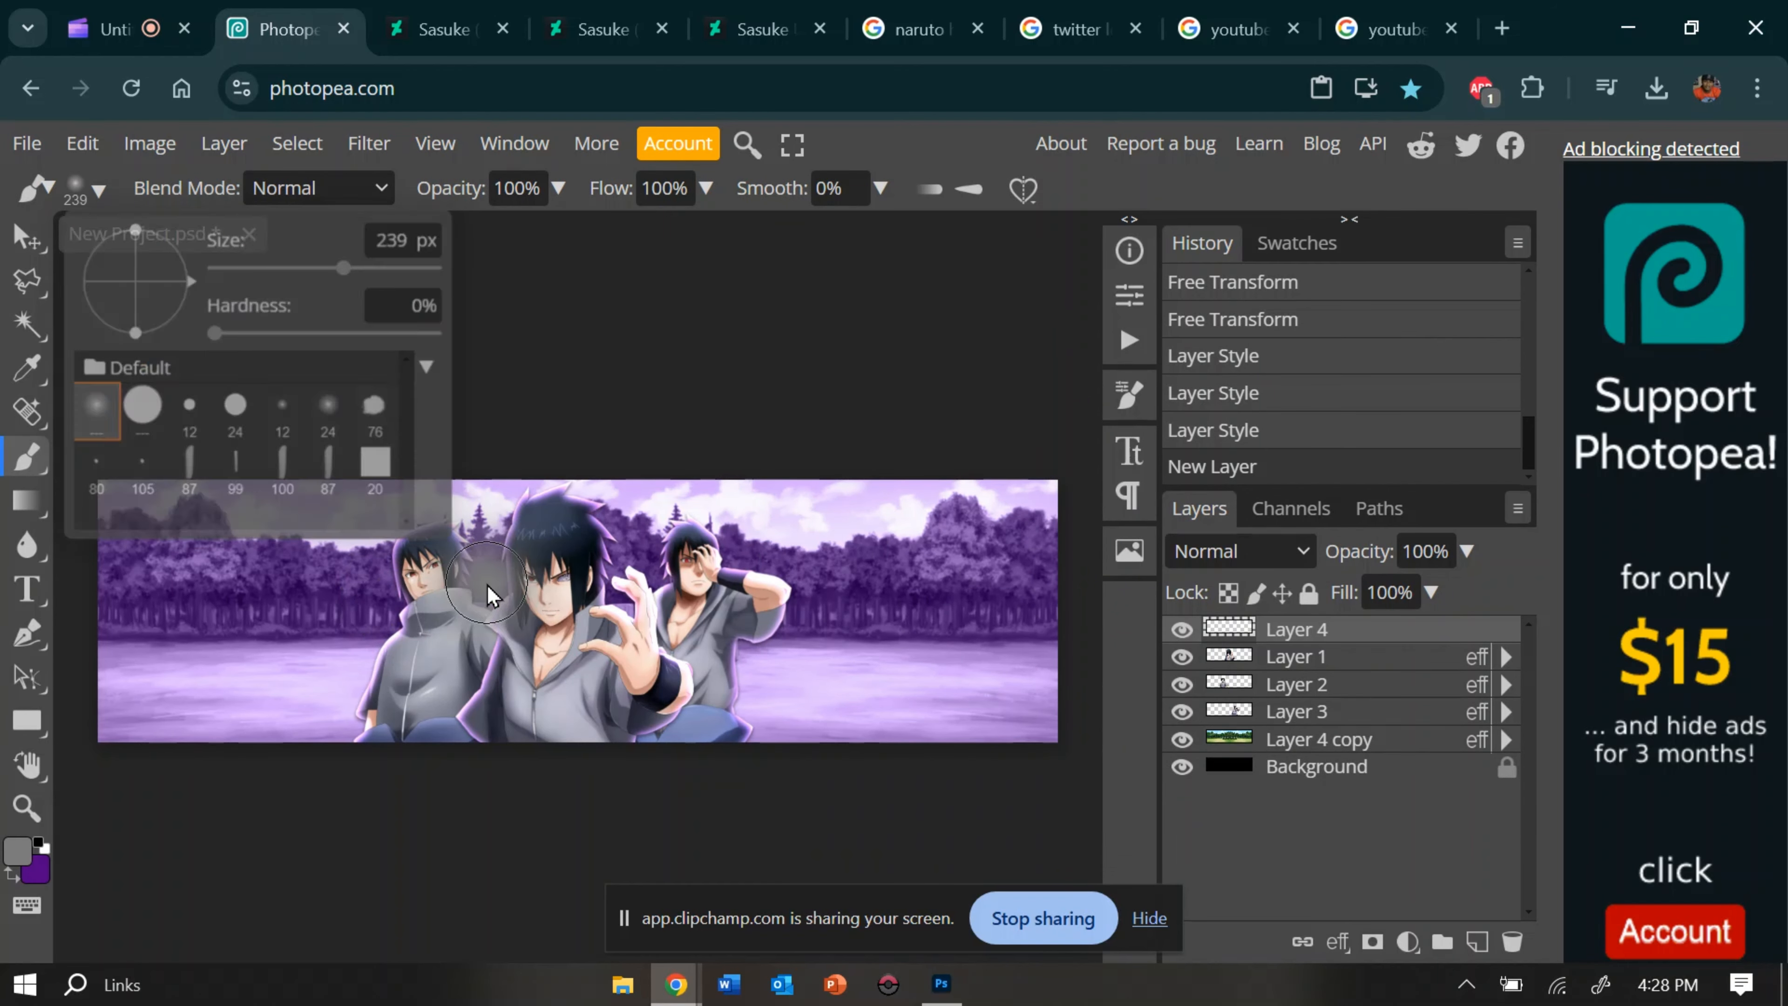
left_click(635, 578)
left_click(1239, 551)
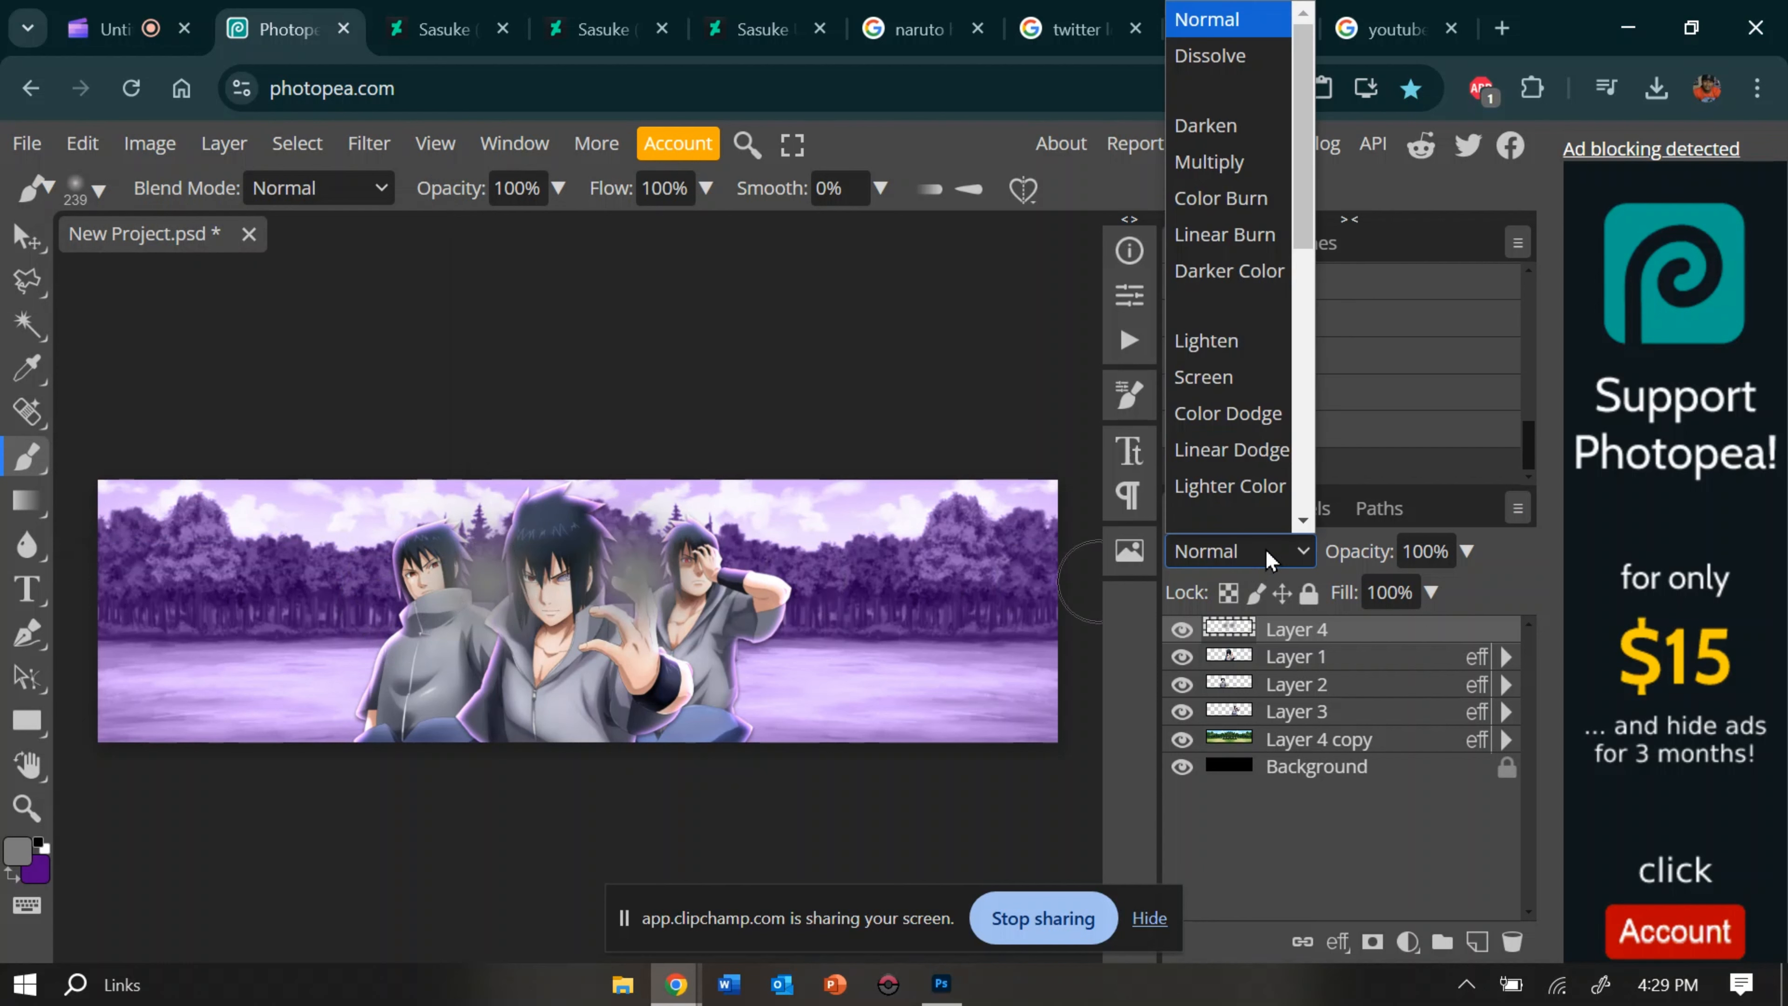
left_click(1255, 448)
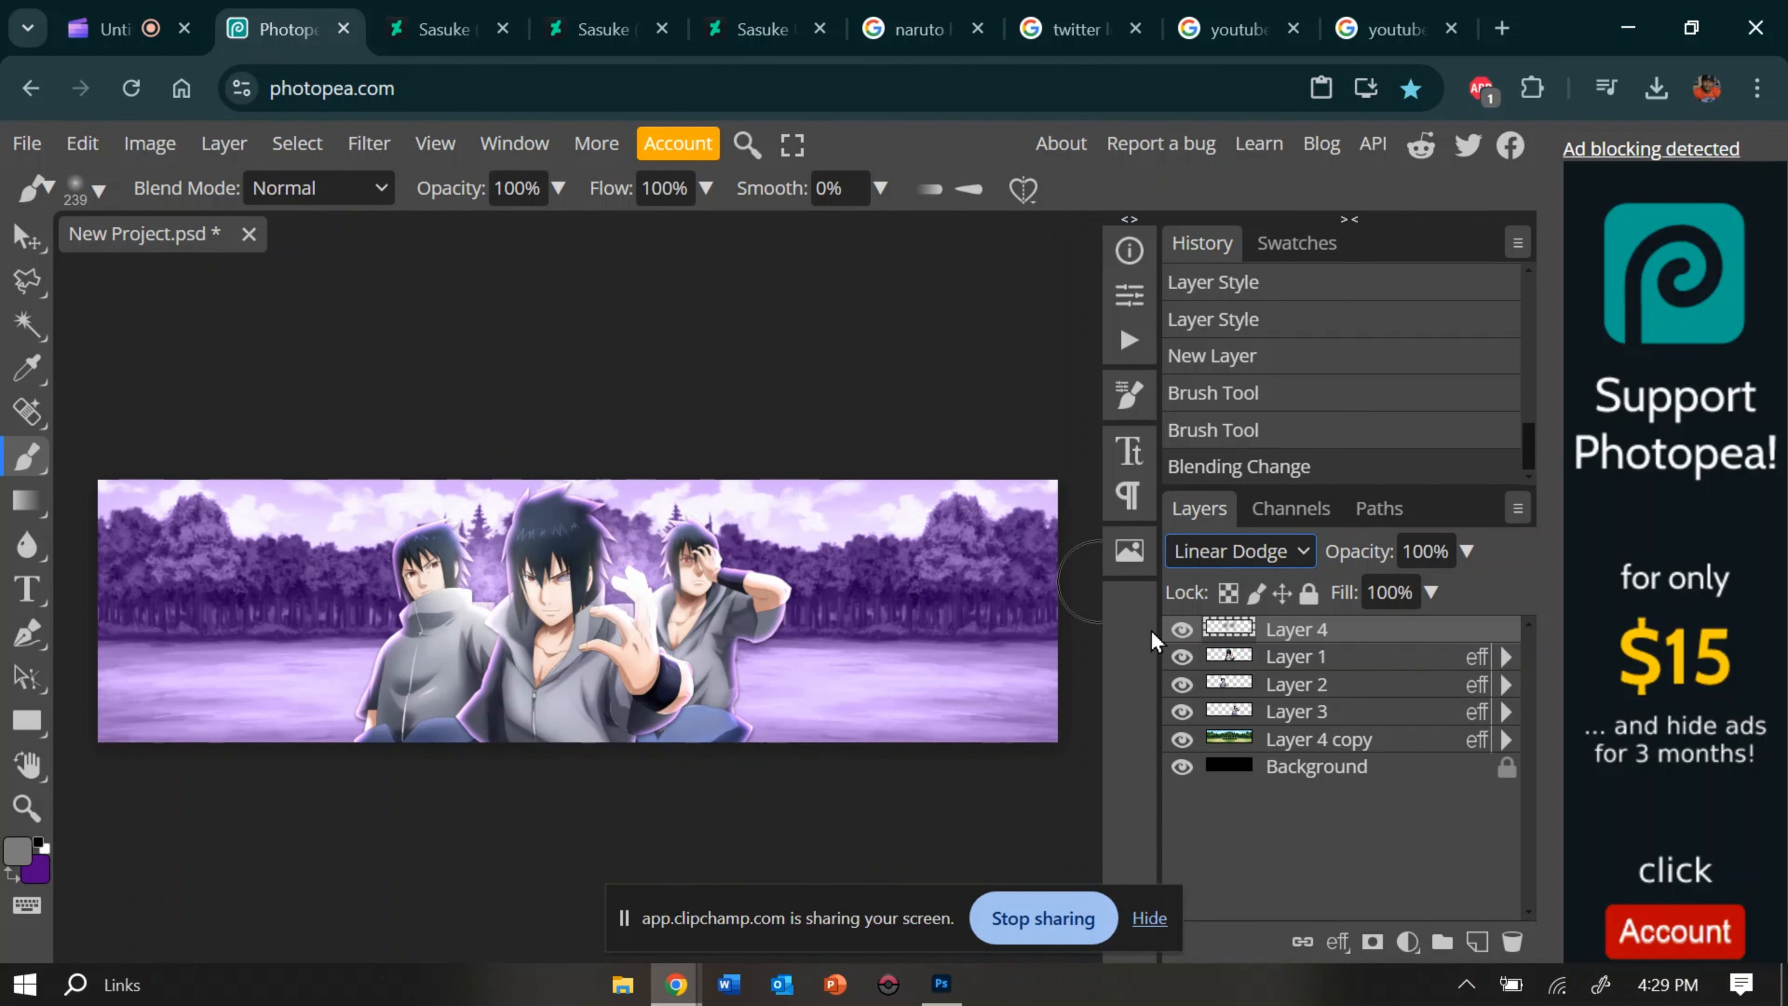
key("Delete")
Step: Create a new layer above Layer 1 and dab soft white glows on both sides of the central character's head
left_click(1479, 939)
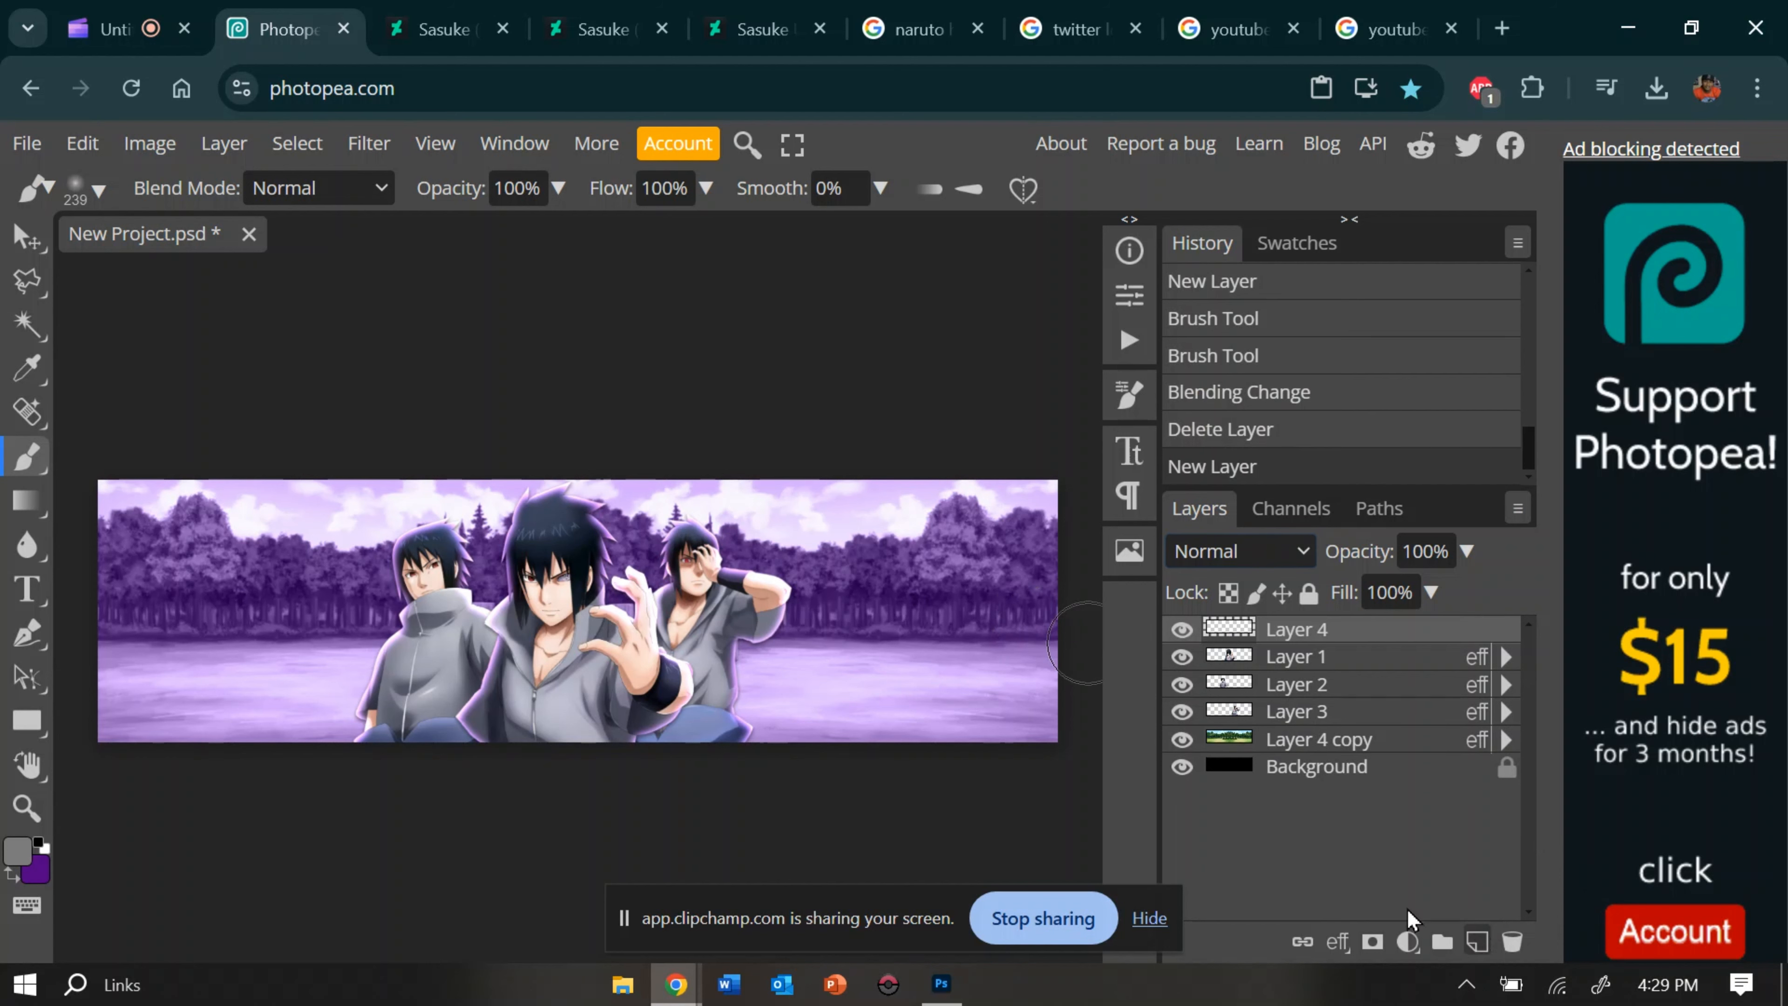
left_click(18, 853)
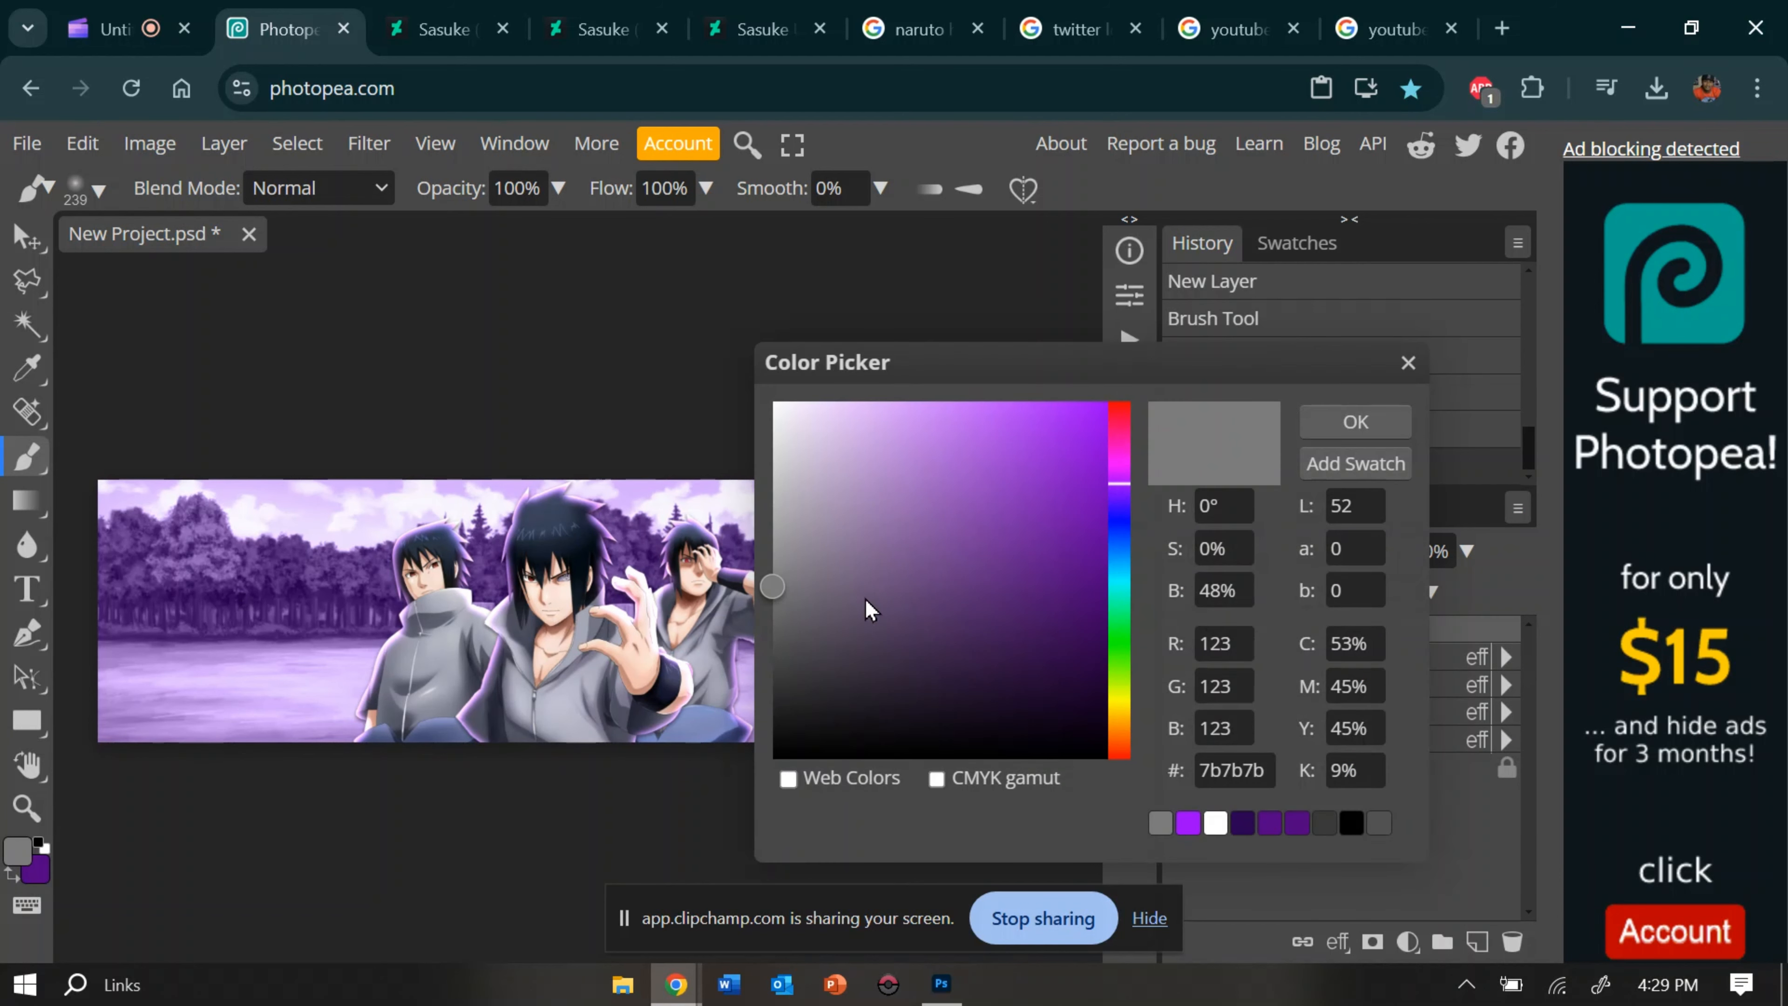
left_click_drag(872, 610, 720, 298)
left_click(1380, 424)
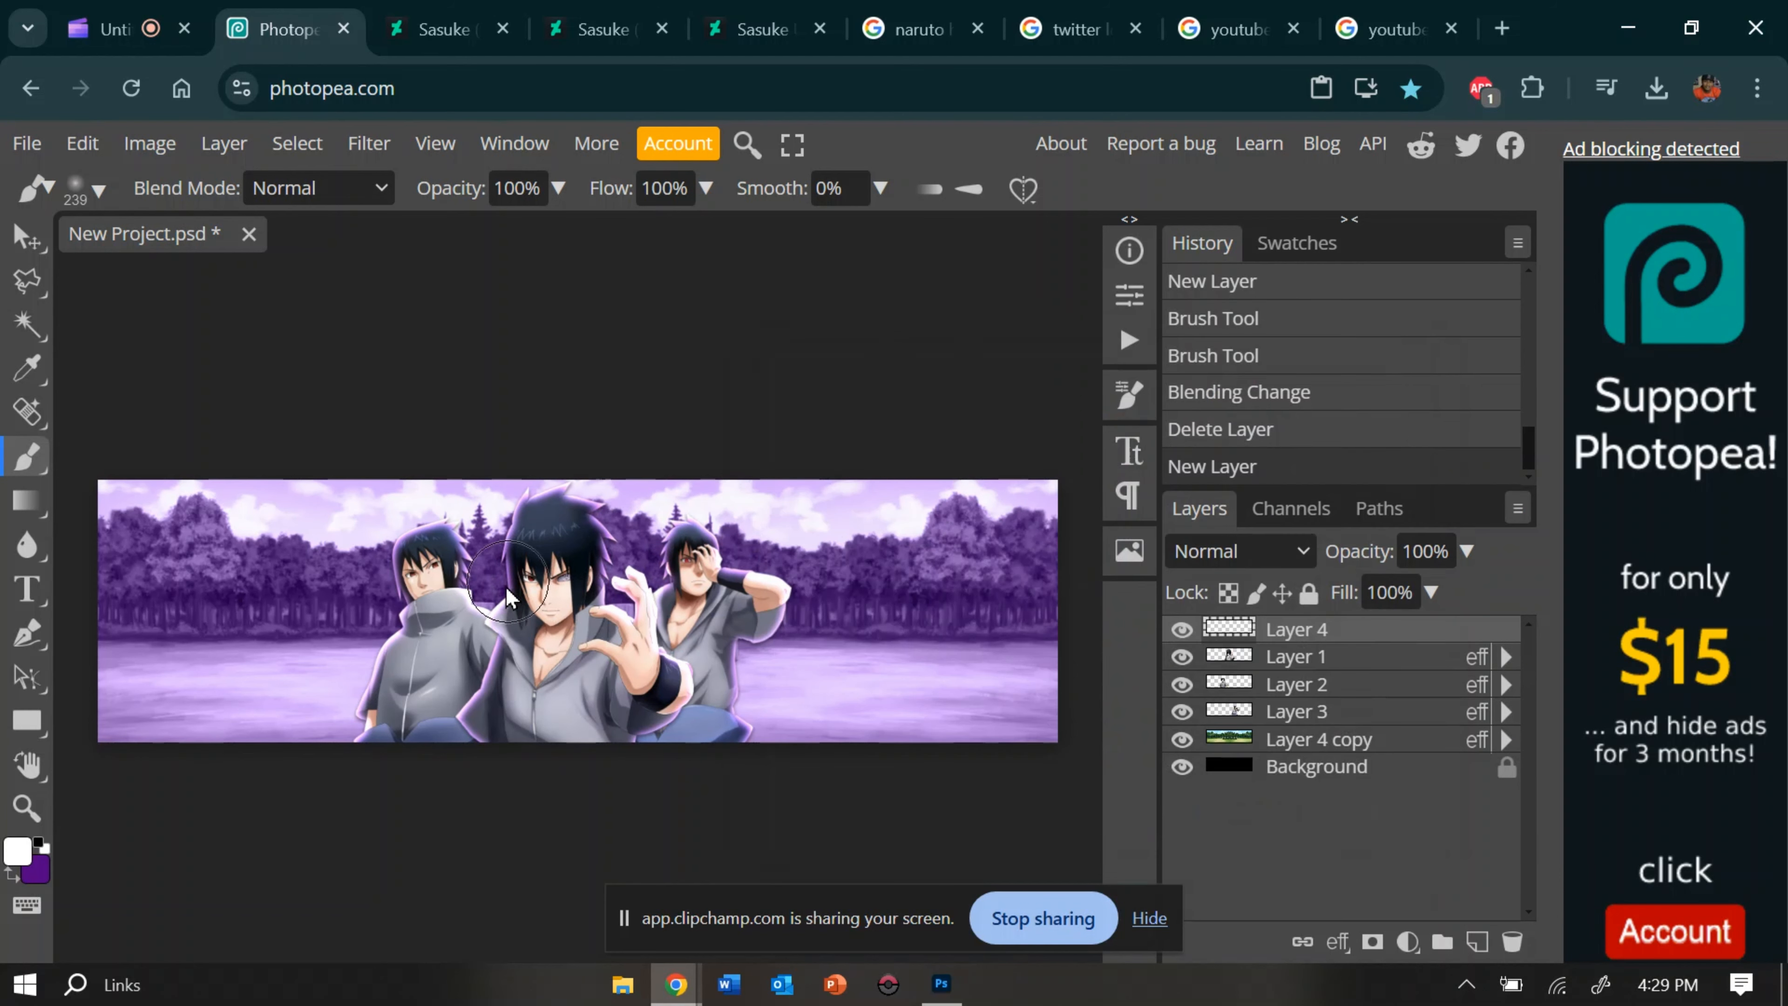
left_click(486, 584)
left_click(634, 589)
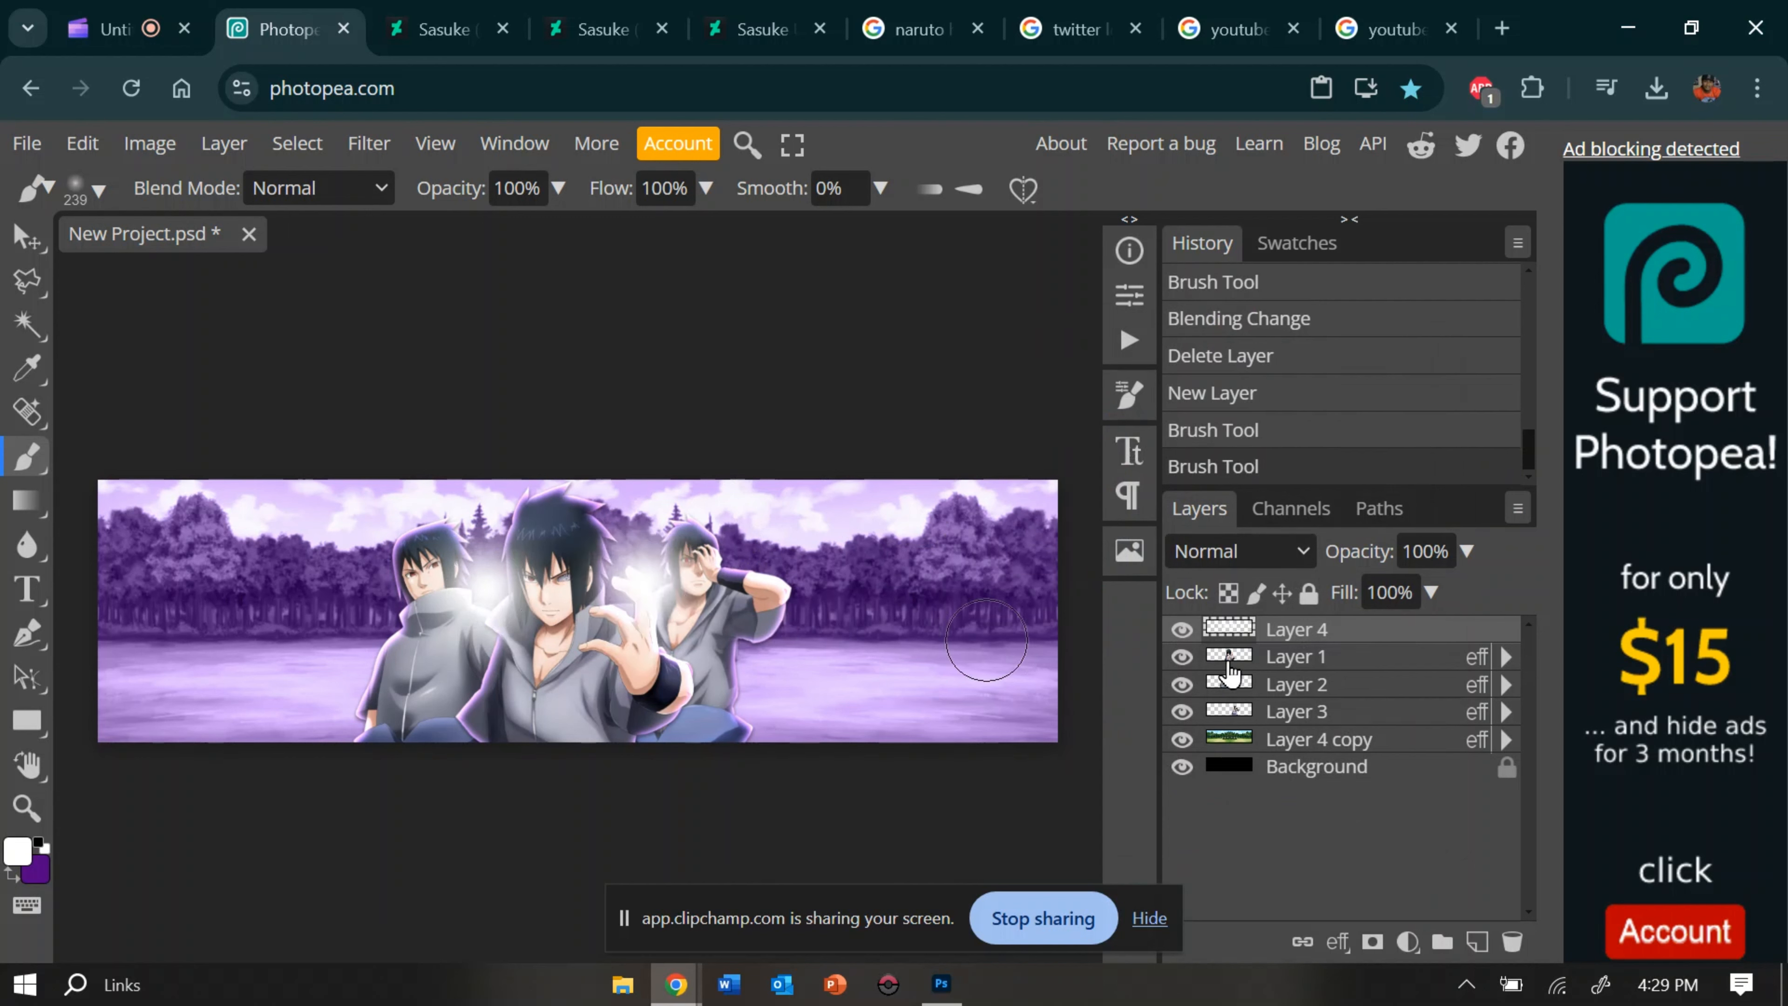
Step: Set the white glow layer's opacity to 50%
left_click(1430, 550)
type("50")
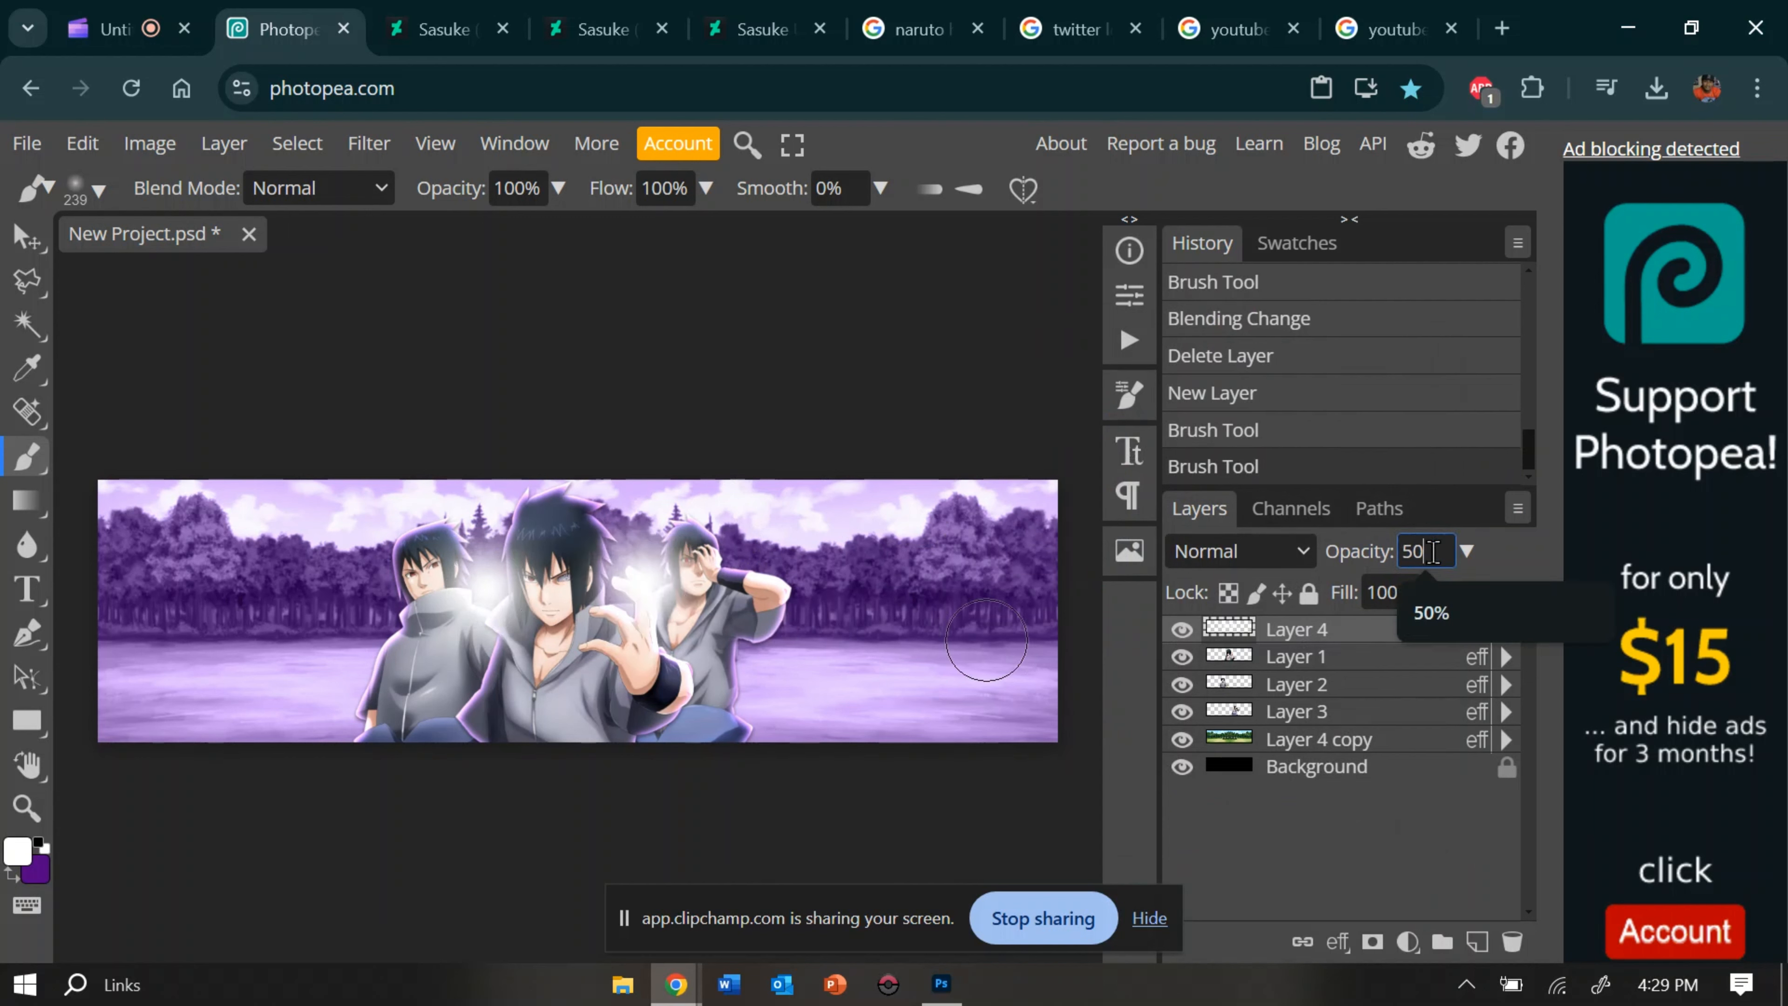
key("Return")
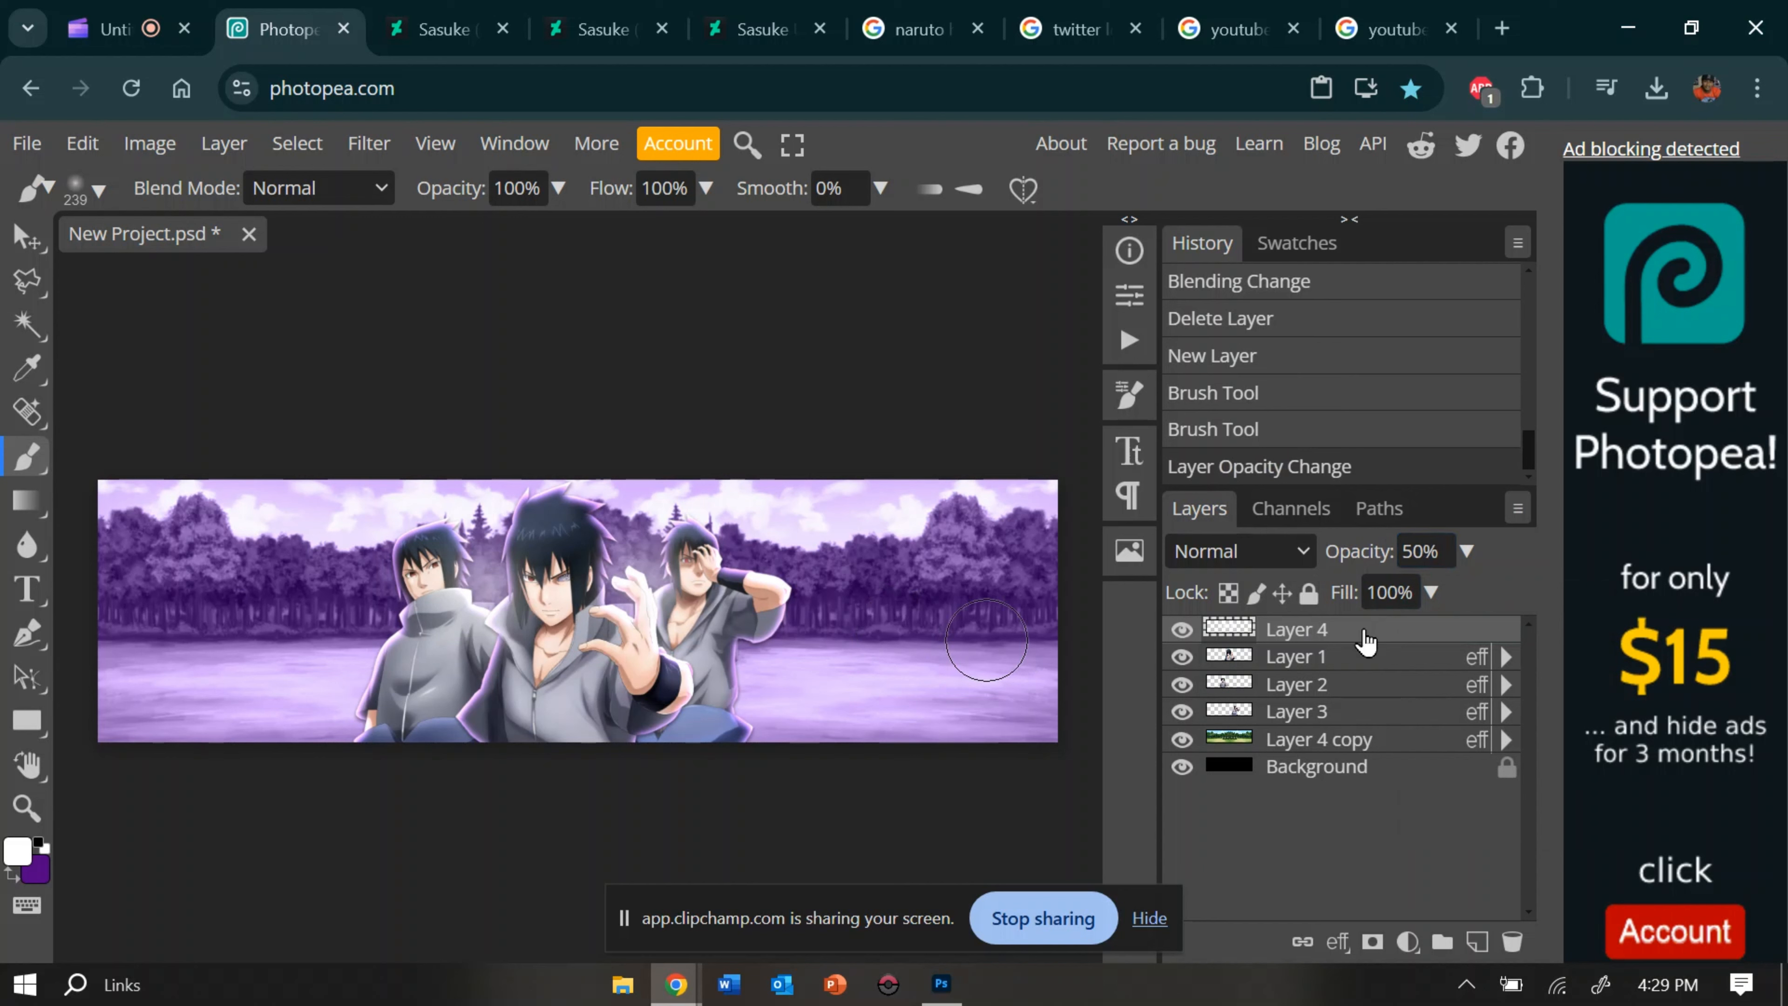
Step: Delete the white glow layer above Layer 1
key("Delete")
Step: Try white dabs around the characters with a 168 px soft brush on a new top layer, and delete that layer
left_click(1477, 942)
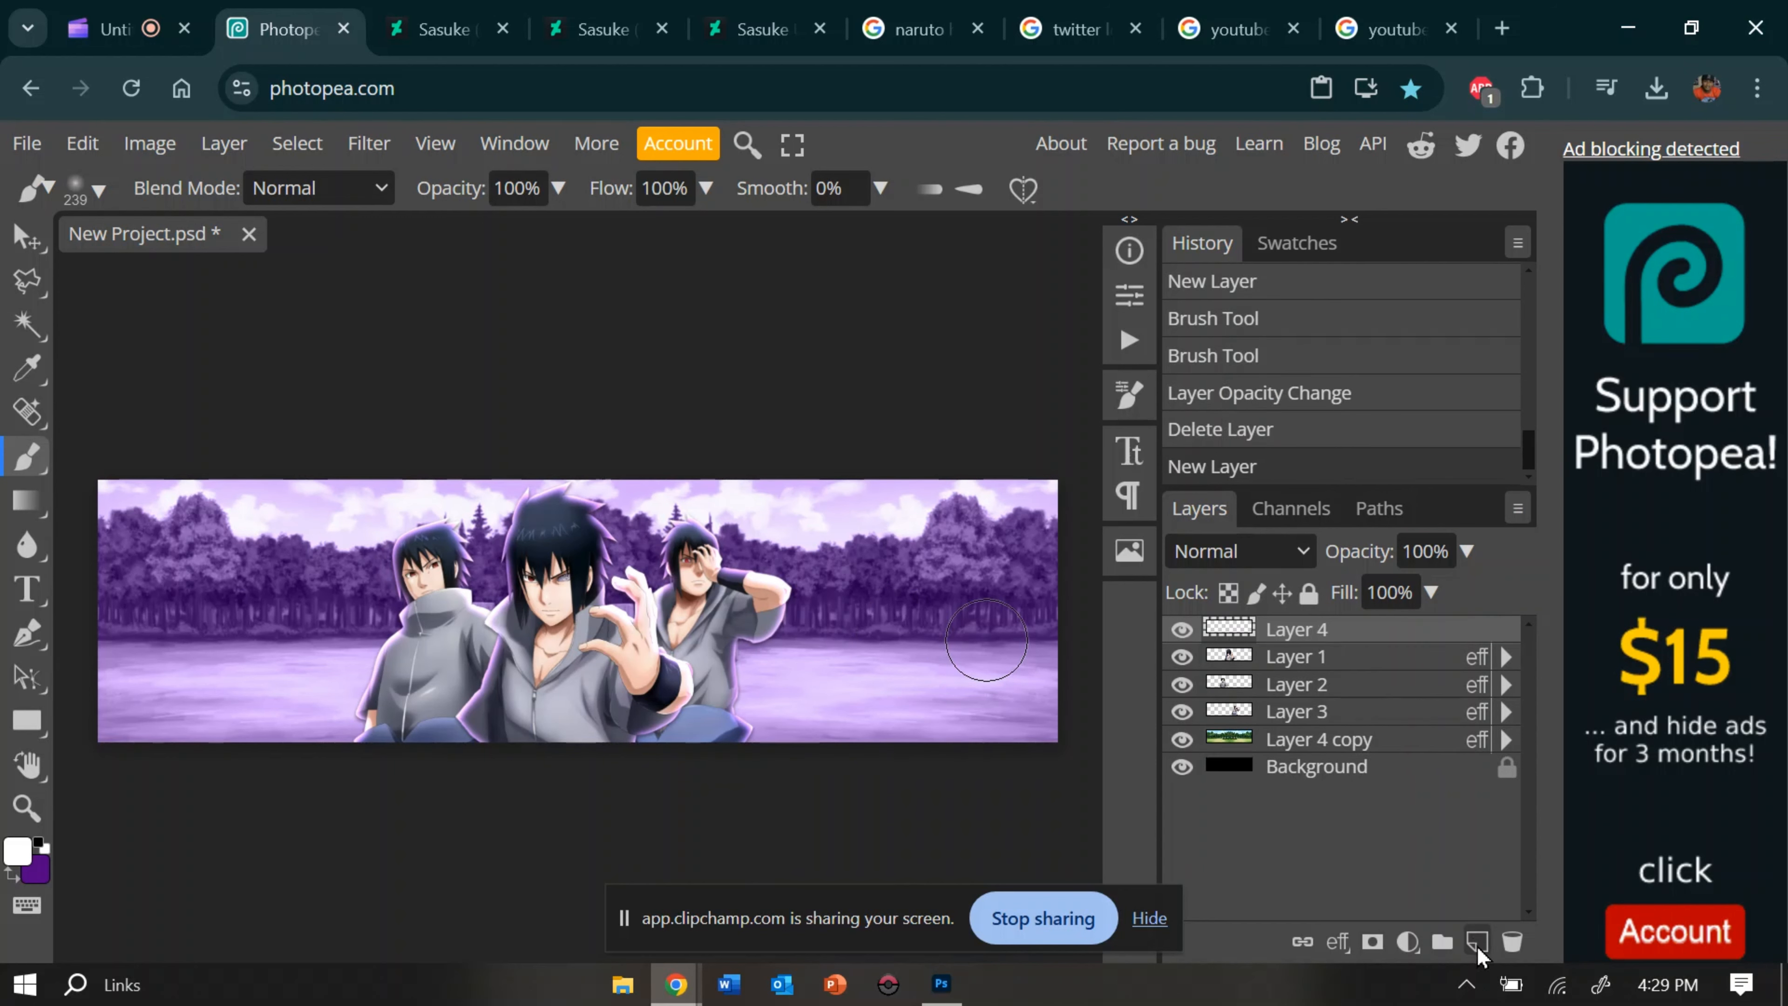
right_click(151, 244)
left_click_drag(332, 266, 328, 266)
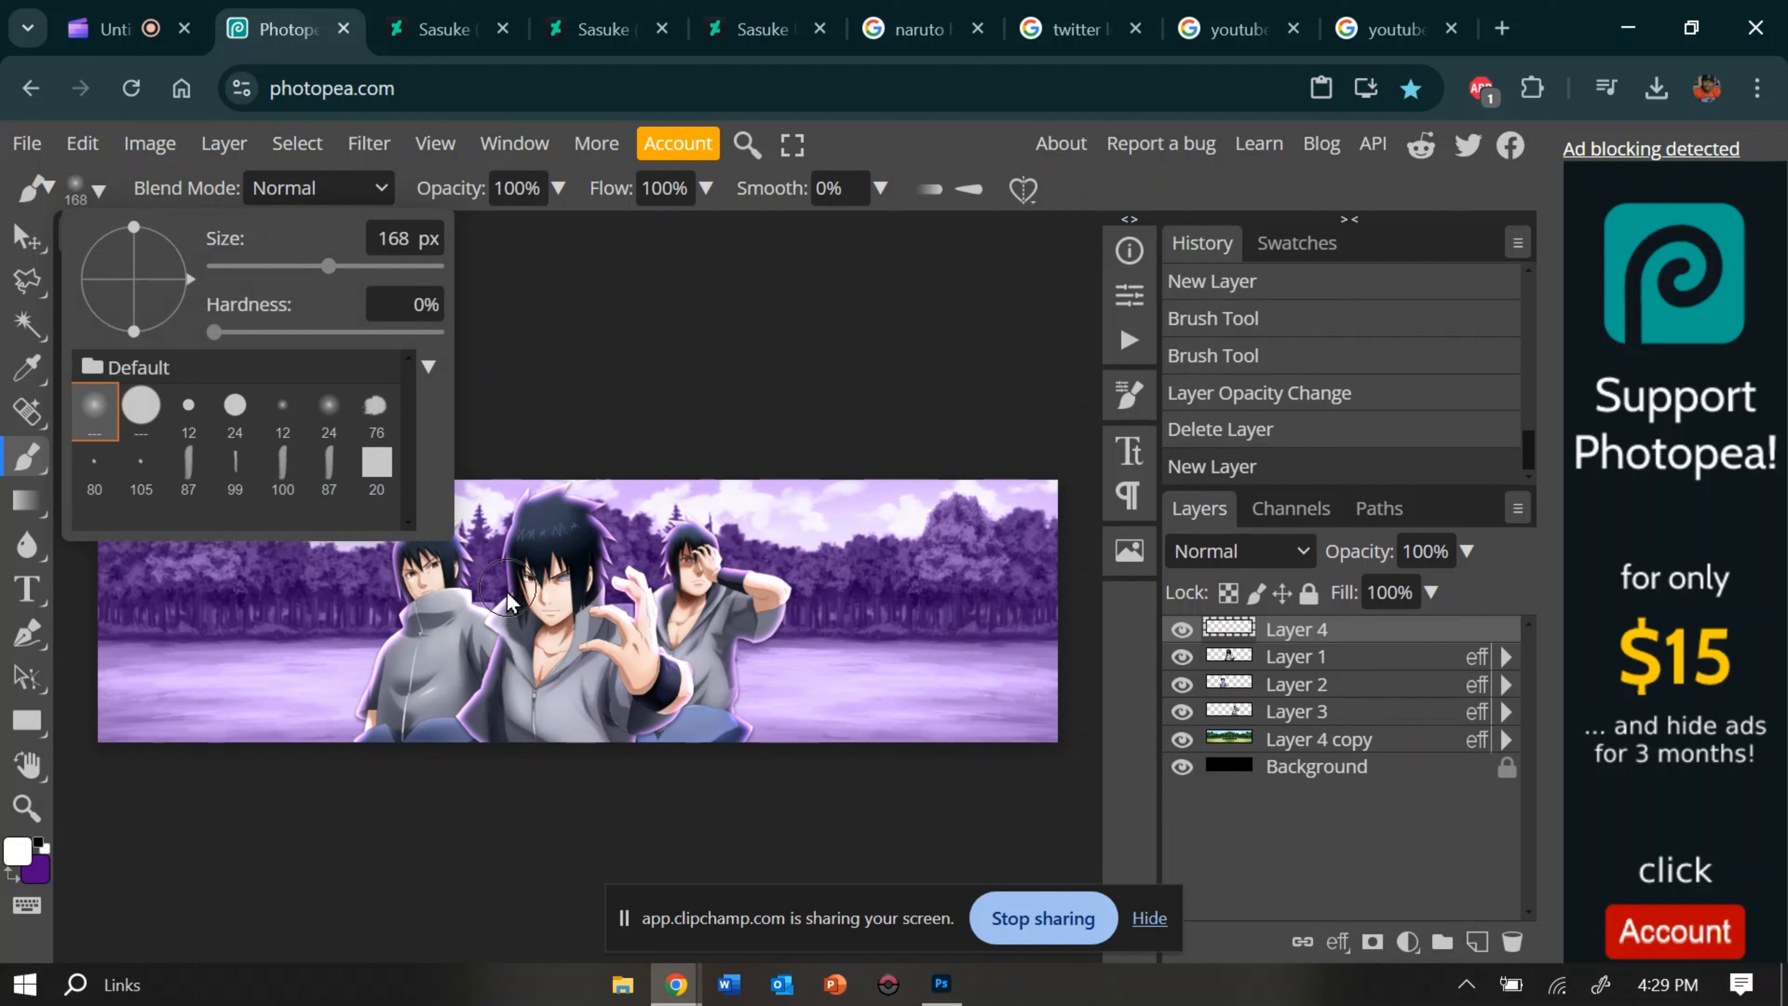
left_click(492, 590)
left_click(387, 617)
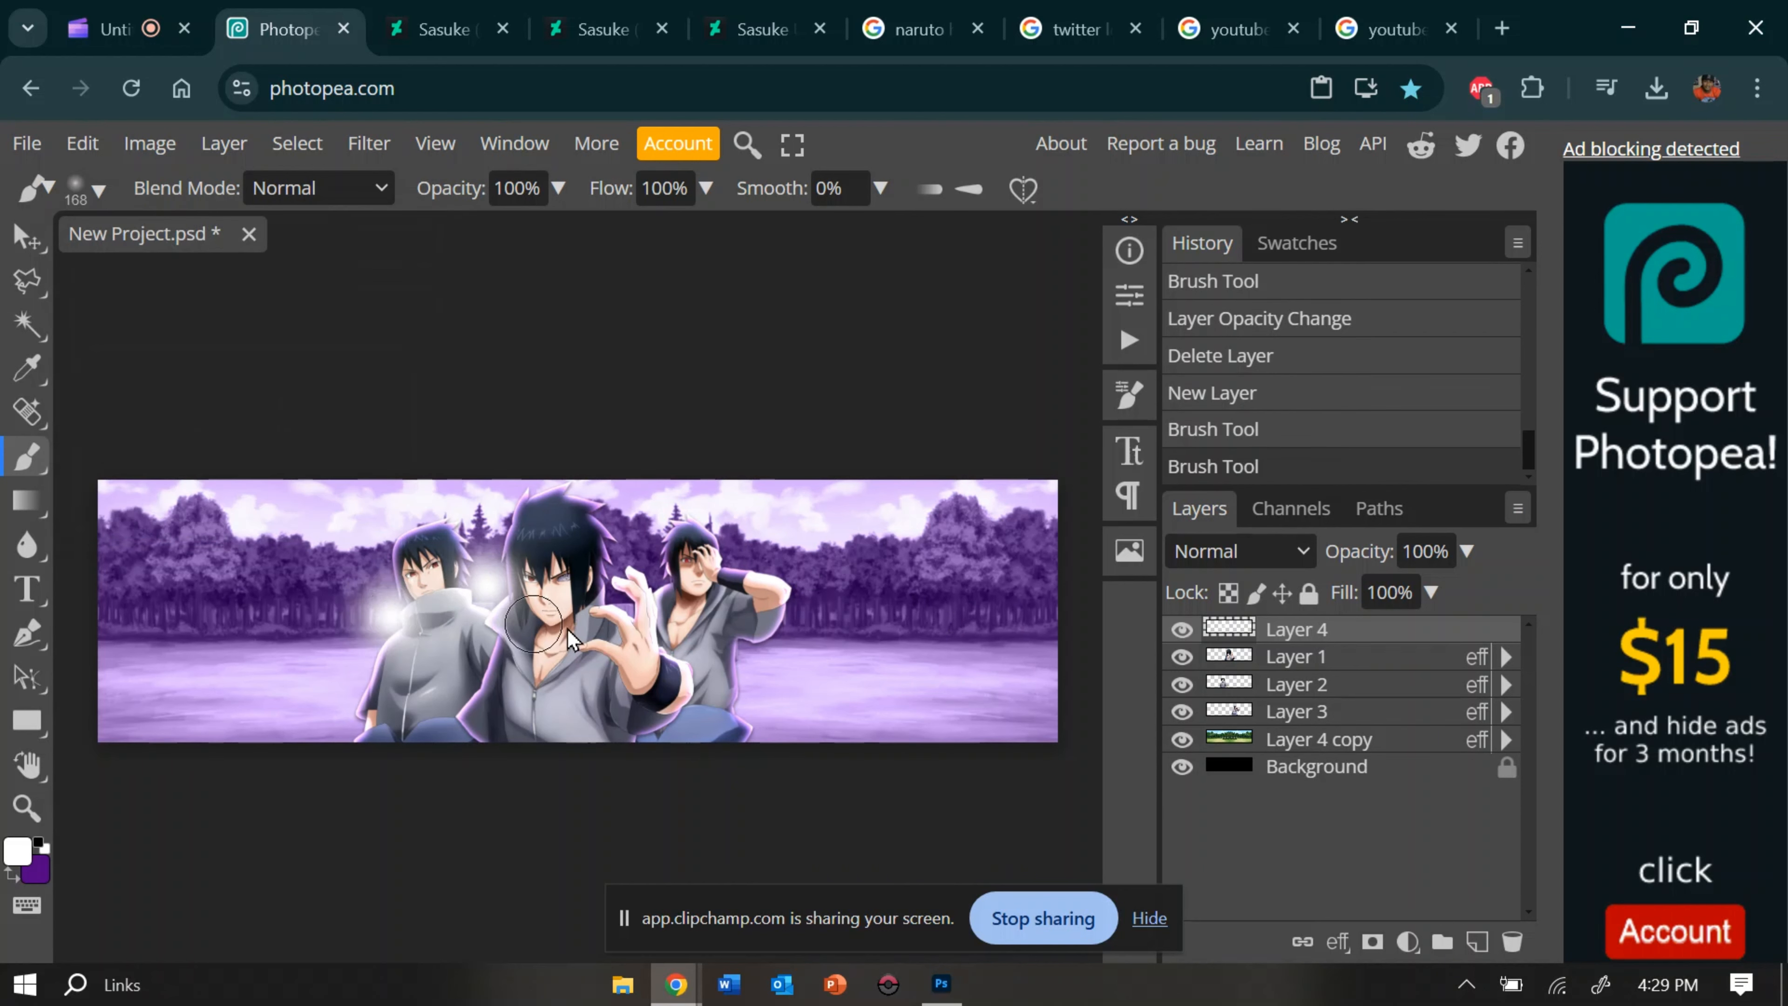
left_click(634, 591)
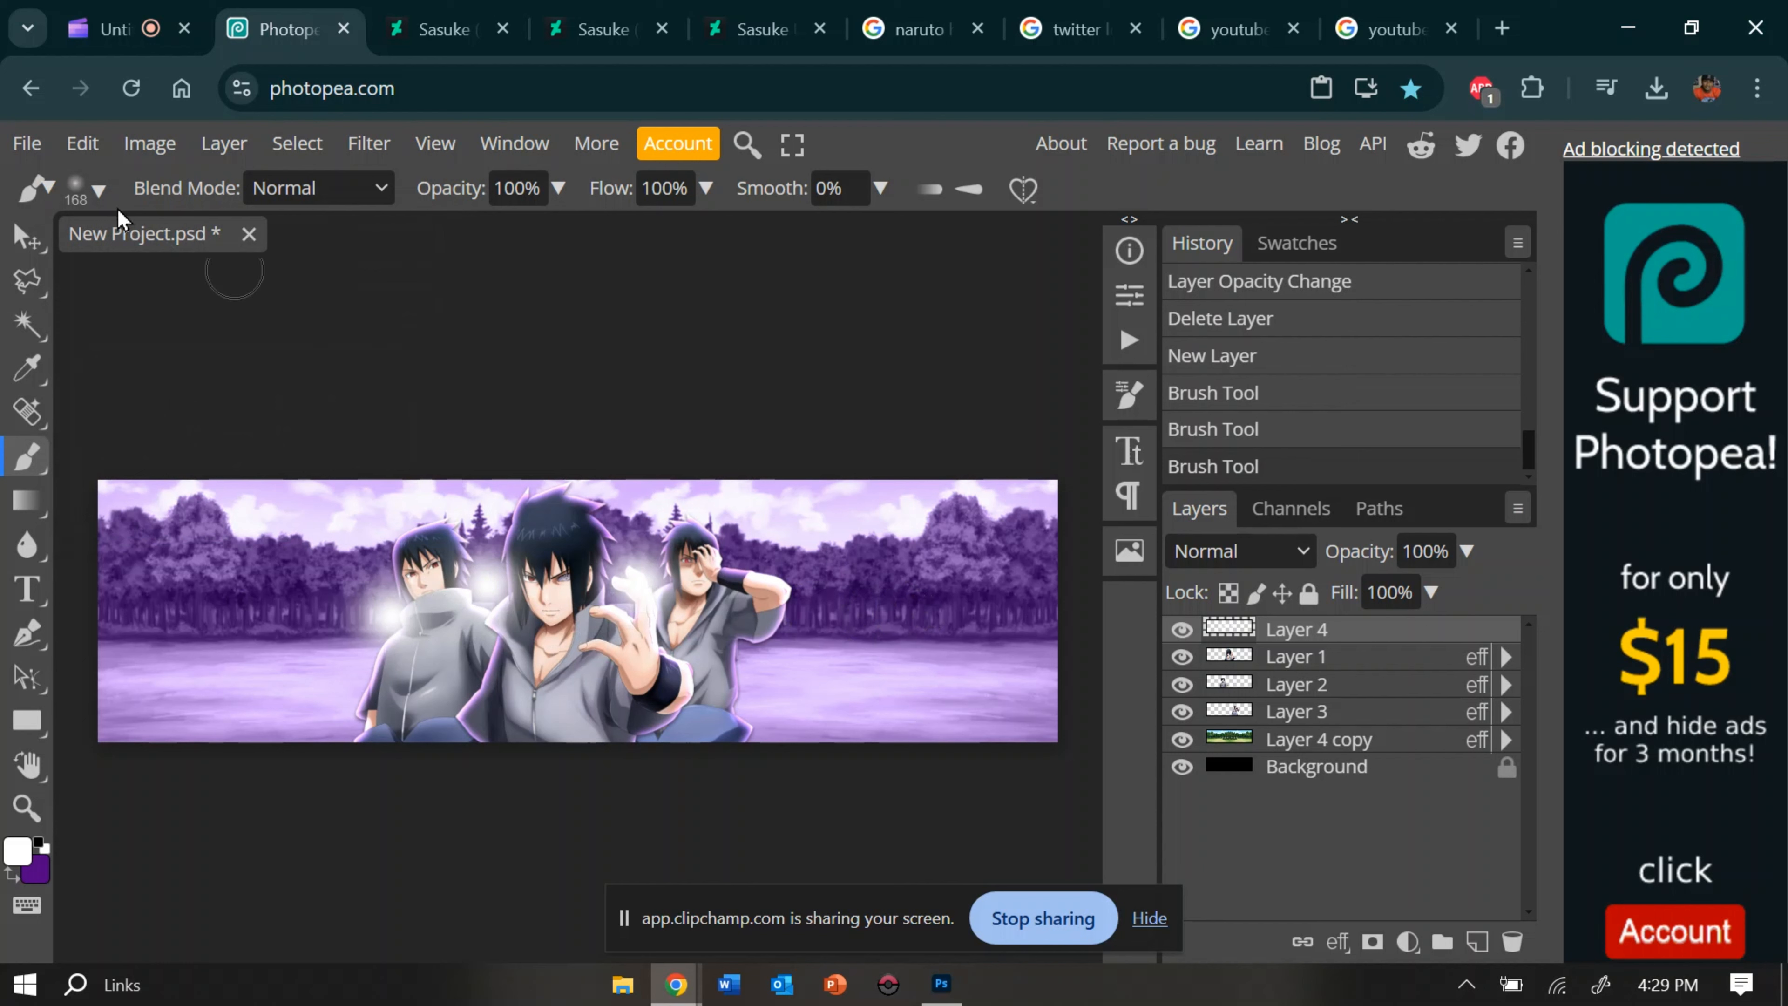
key("Delete")
Step: Create a new layer above Layer 4 copy, make purple the foreground color, and set the soft brush to 473 px
left_click(1347, 691)
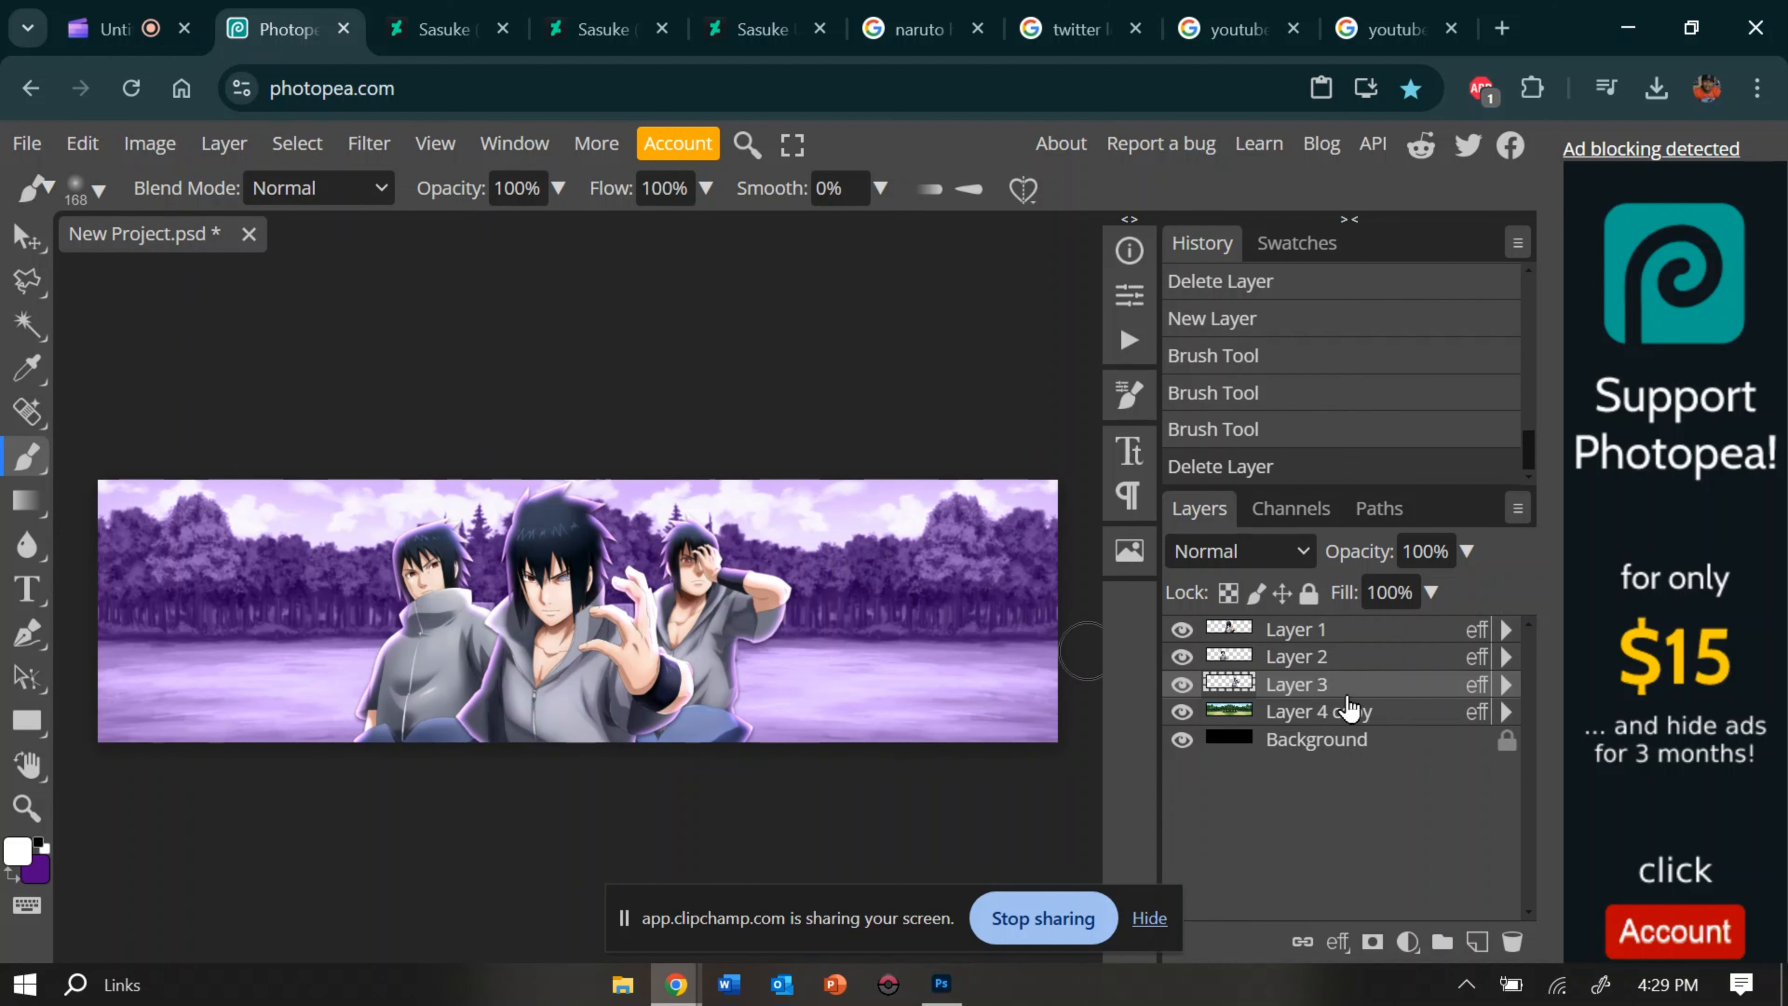
left_click(1351, 713)
left_click(1477, 941)
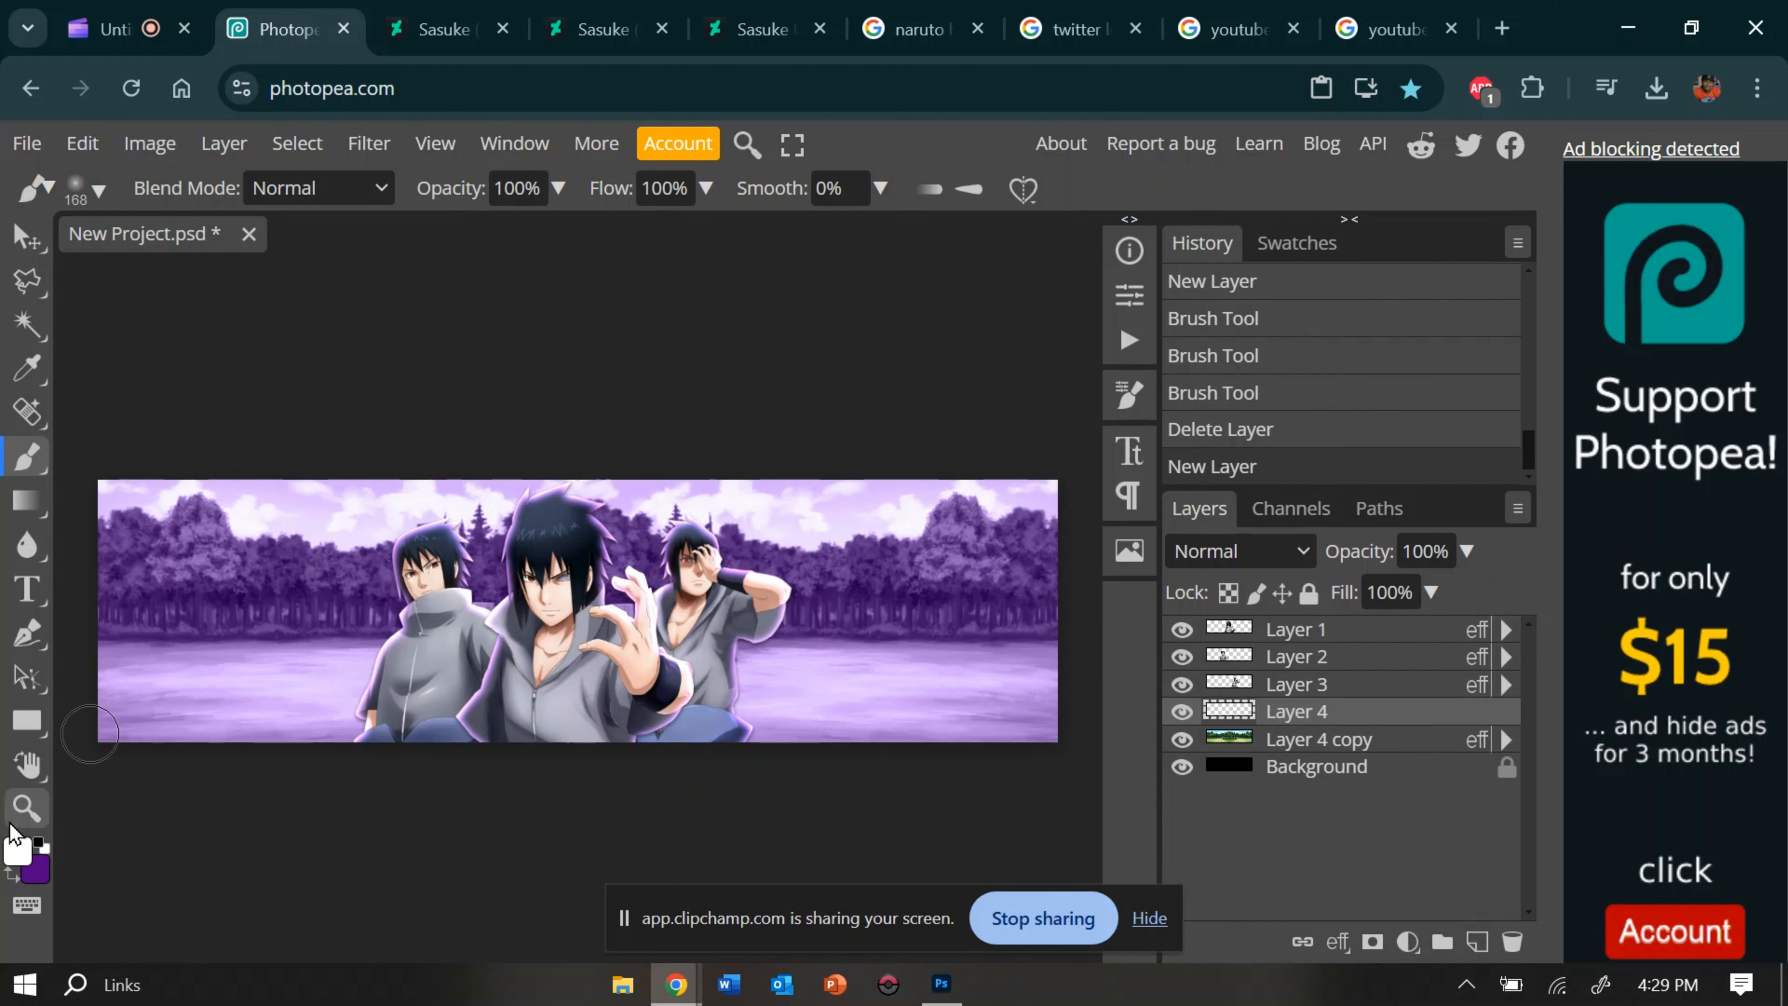
left_click(12, 877)
left_click(84, 188)
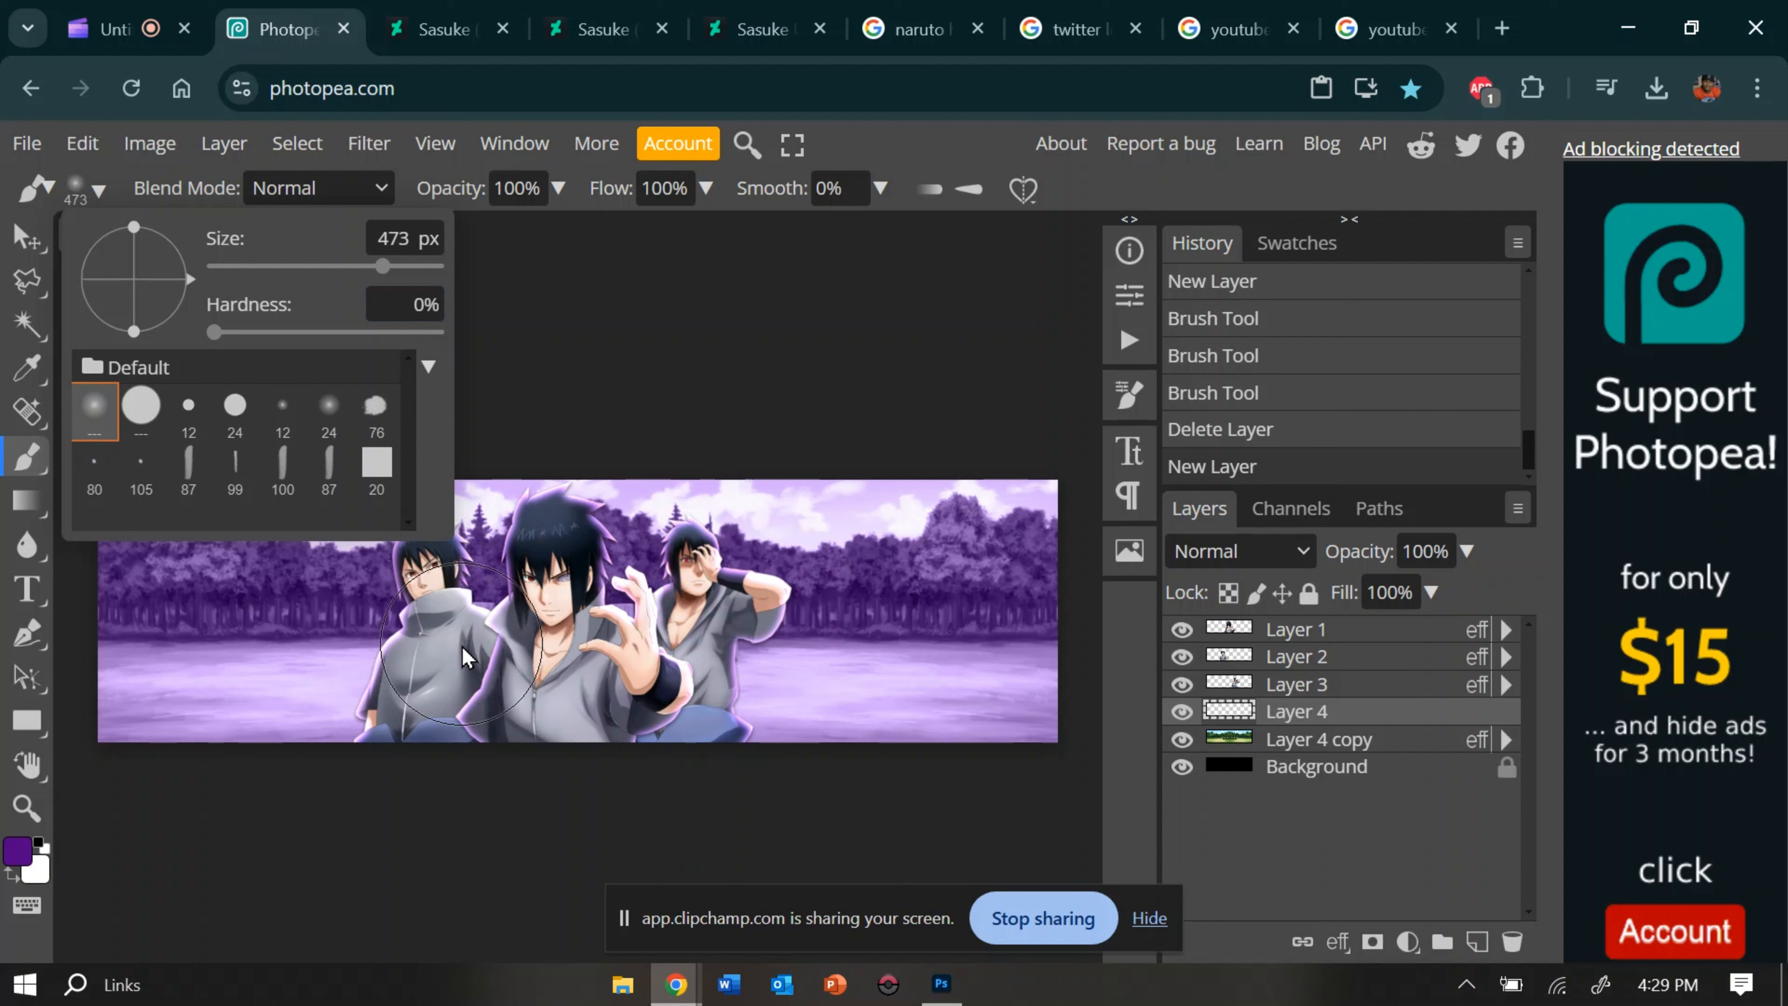
Step: Paint a broad purple glow behind the three characters and set that layer's blend mode to Linear Dodge
left_click_drag(461, 646, 394, 669)
left_click_drag(579, 635, 880, 690)
left_click(1240, 551)
left_click(1248, 456)
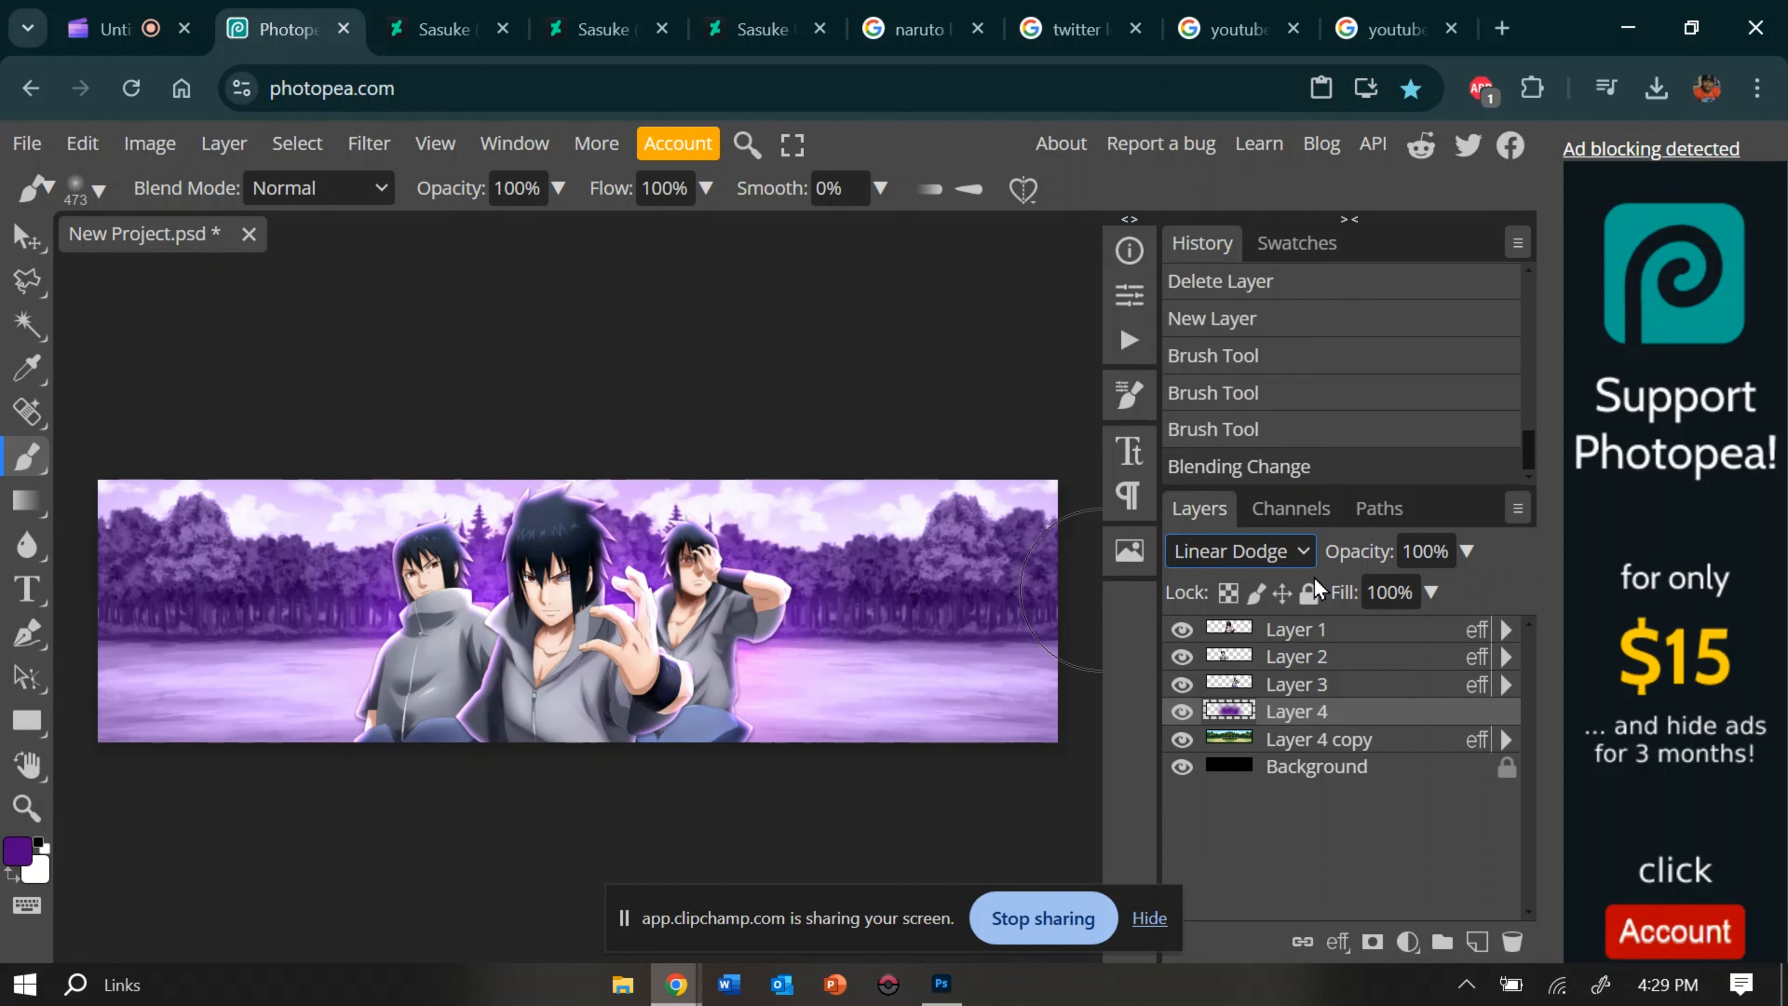
Step: On a new layer above Layer 1, paint purple beside the central character's head with a 195 px brush and blend the layer as Linear Dodge
left_click(1350, 636)
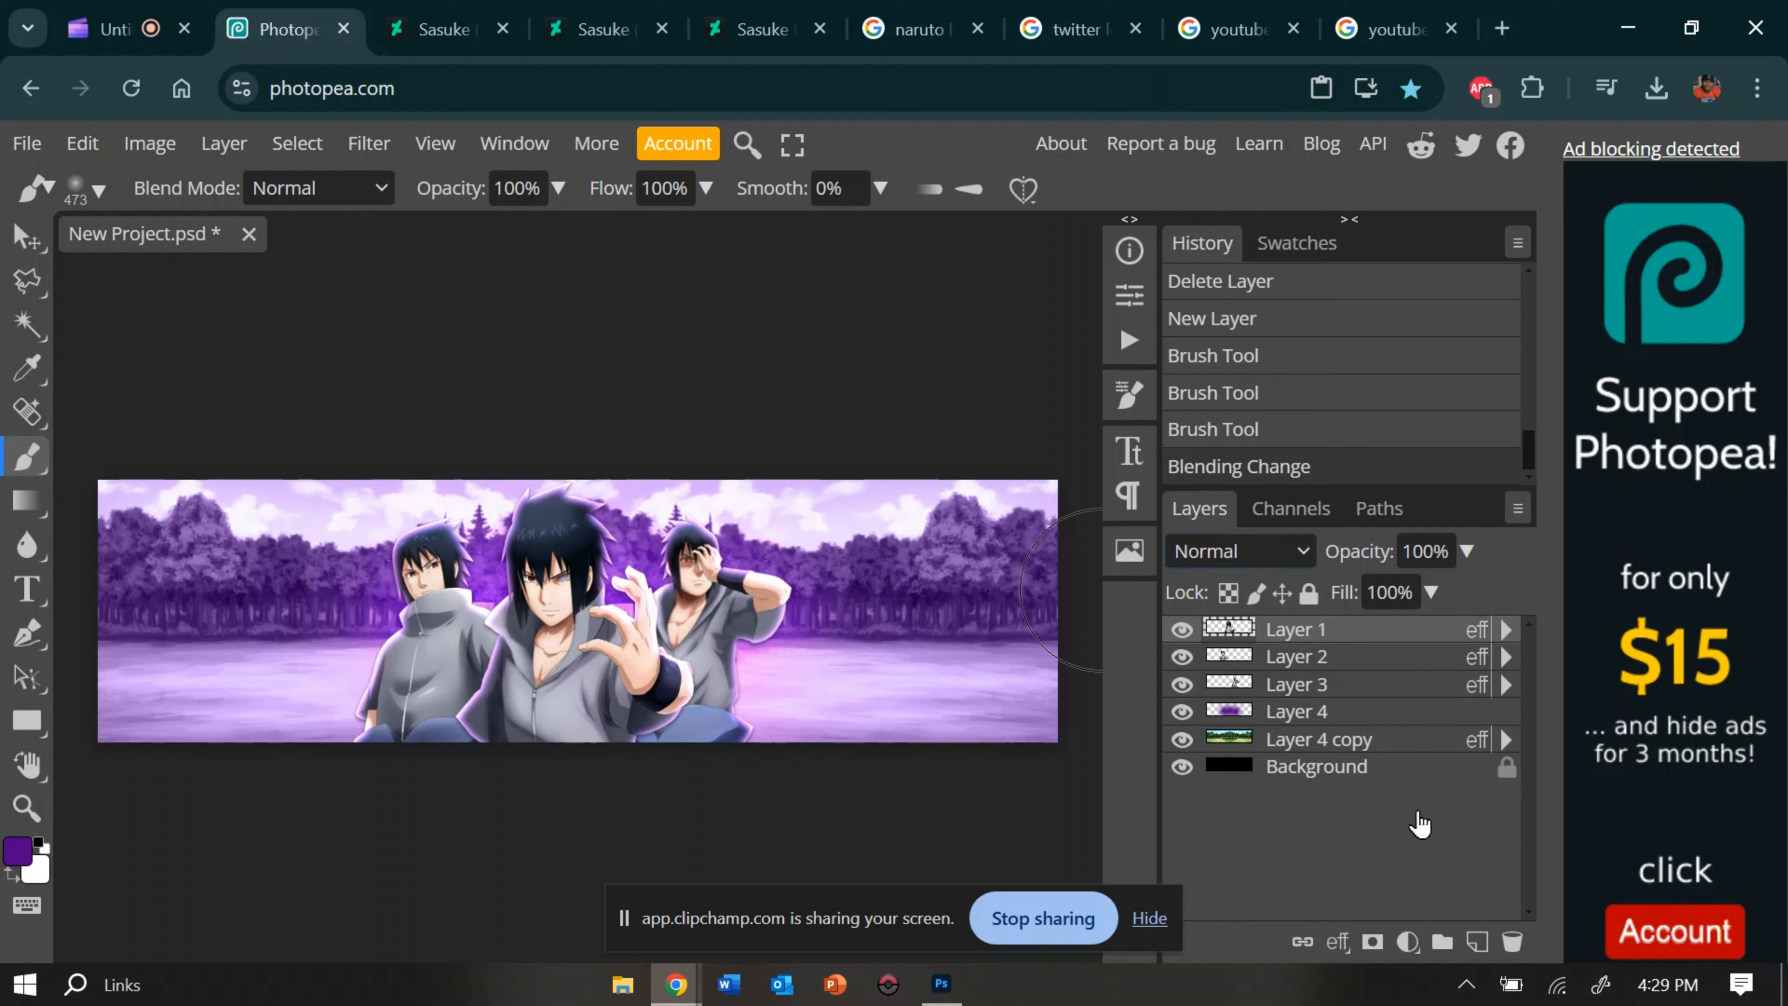
left_click(1477, 942)
left_click(90, 189)
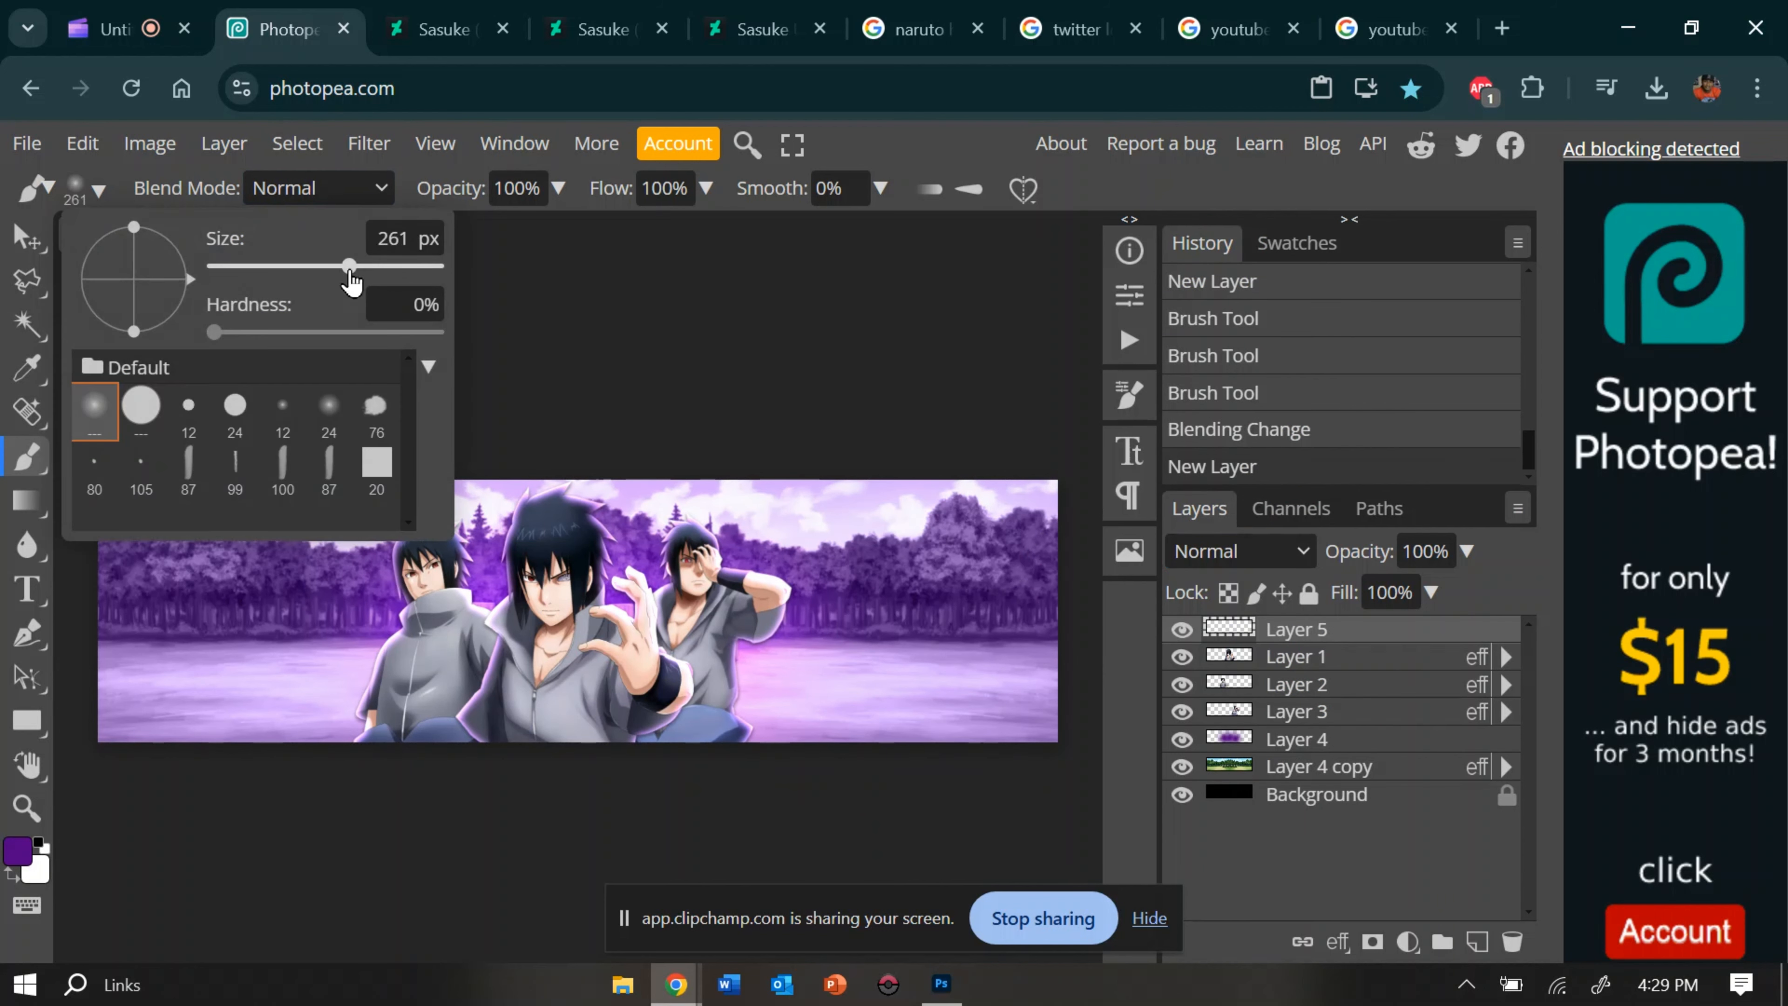
left_click_drag(351, 280, 338, 276)
mouse_move(484, 586)
left_mouse_down()
mouse_move(658, 590)
mouse_move(619, 548)
left_mouse_up()
left_click(1262, 555)
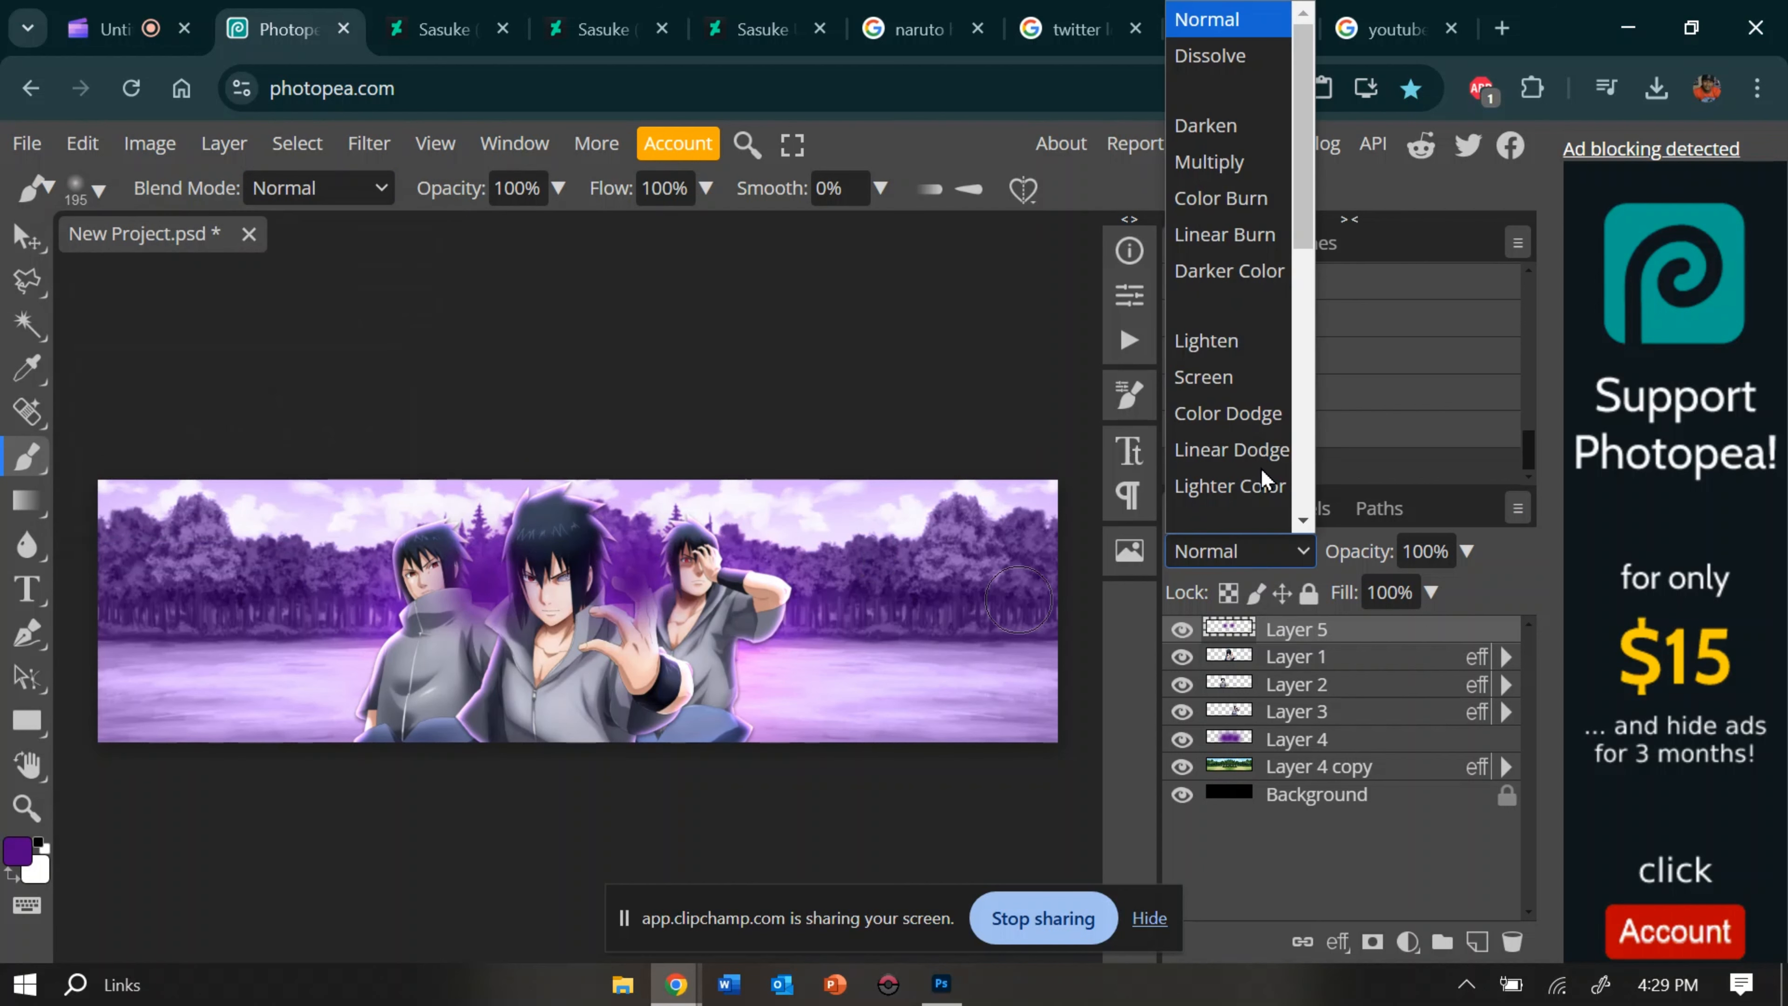
left_click(1261, 452)
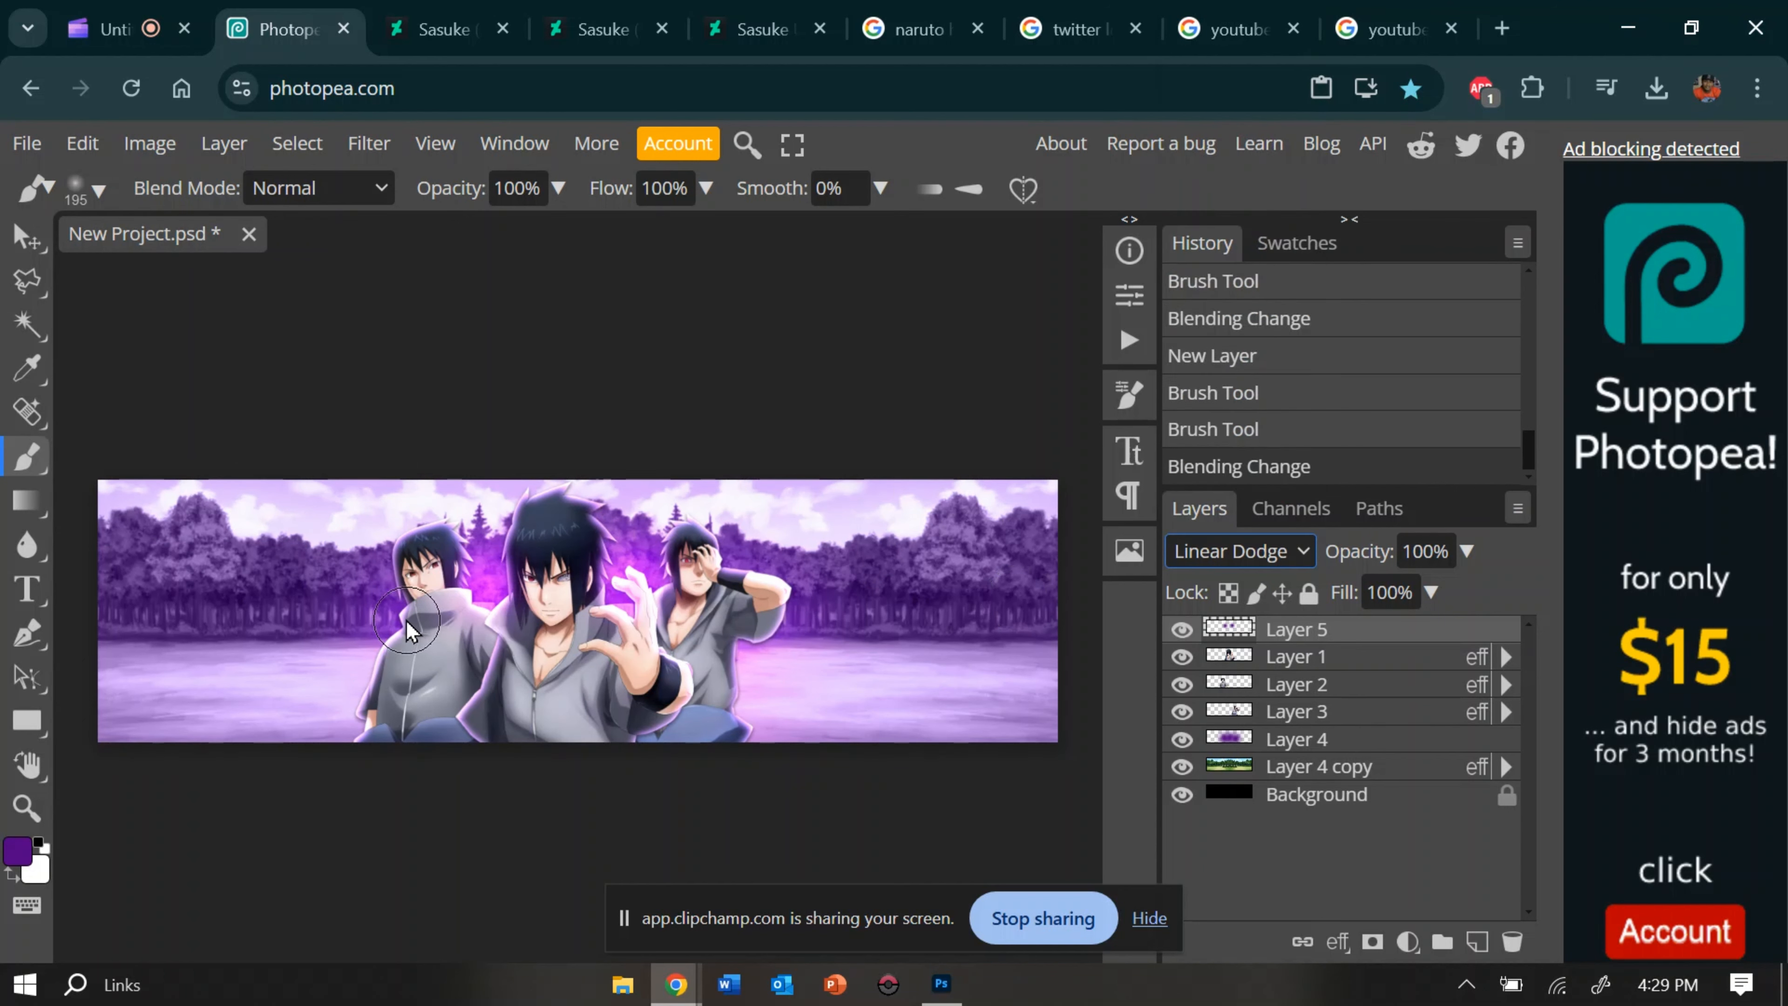
Step: Add a purple glow stroke around the left character's collar and set the layer's opacity to 50%
left_click_drag(410, 630, 384, 602)
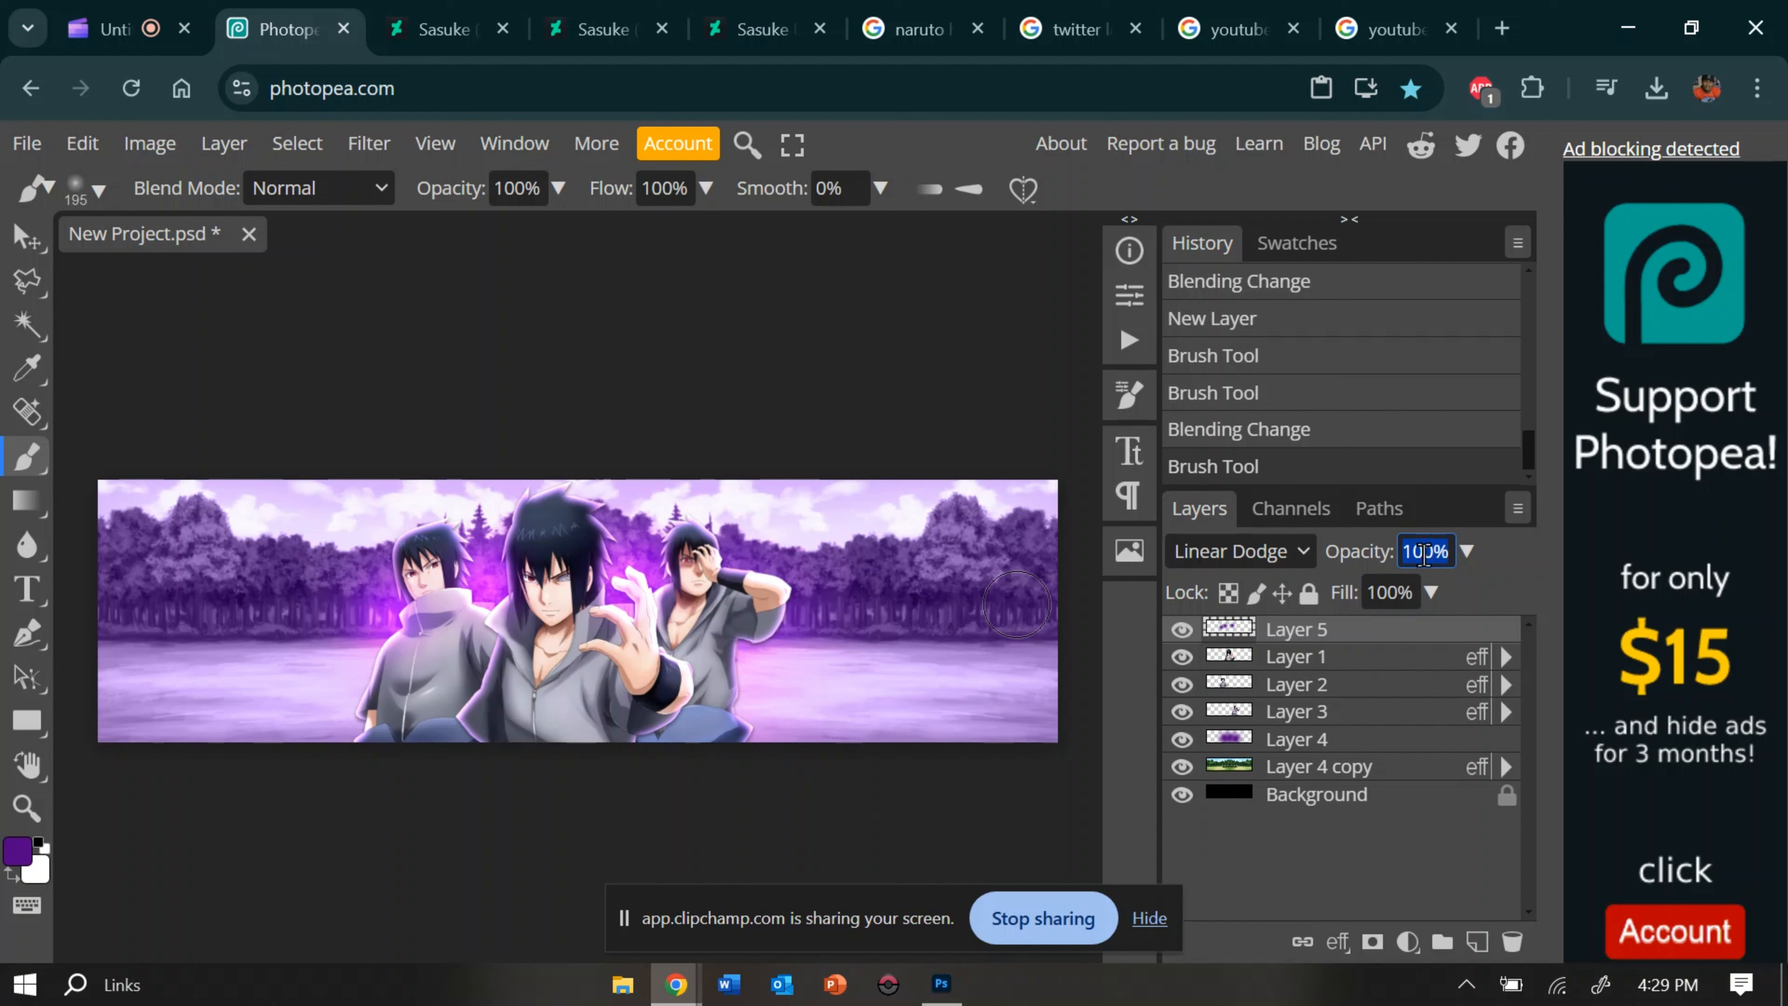
type("50")
key("Return")
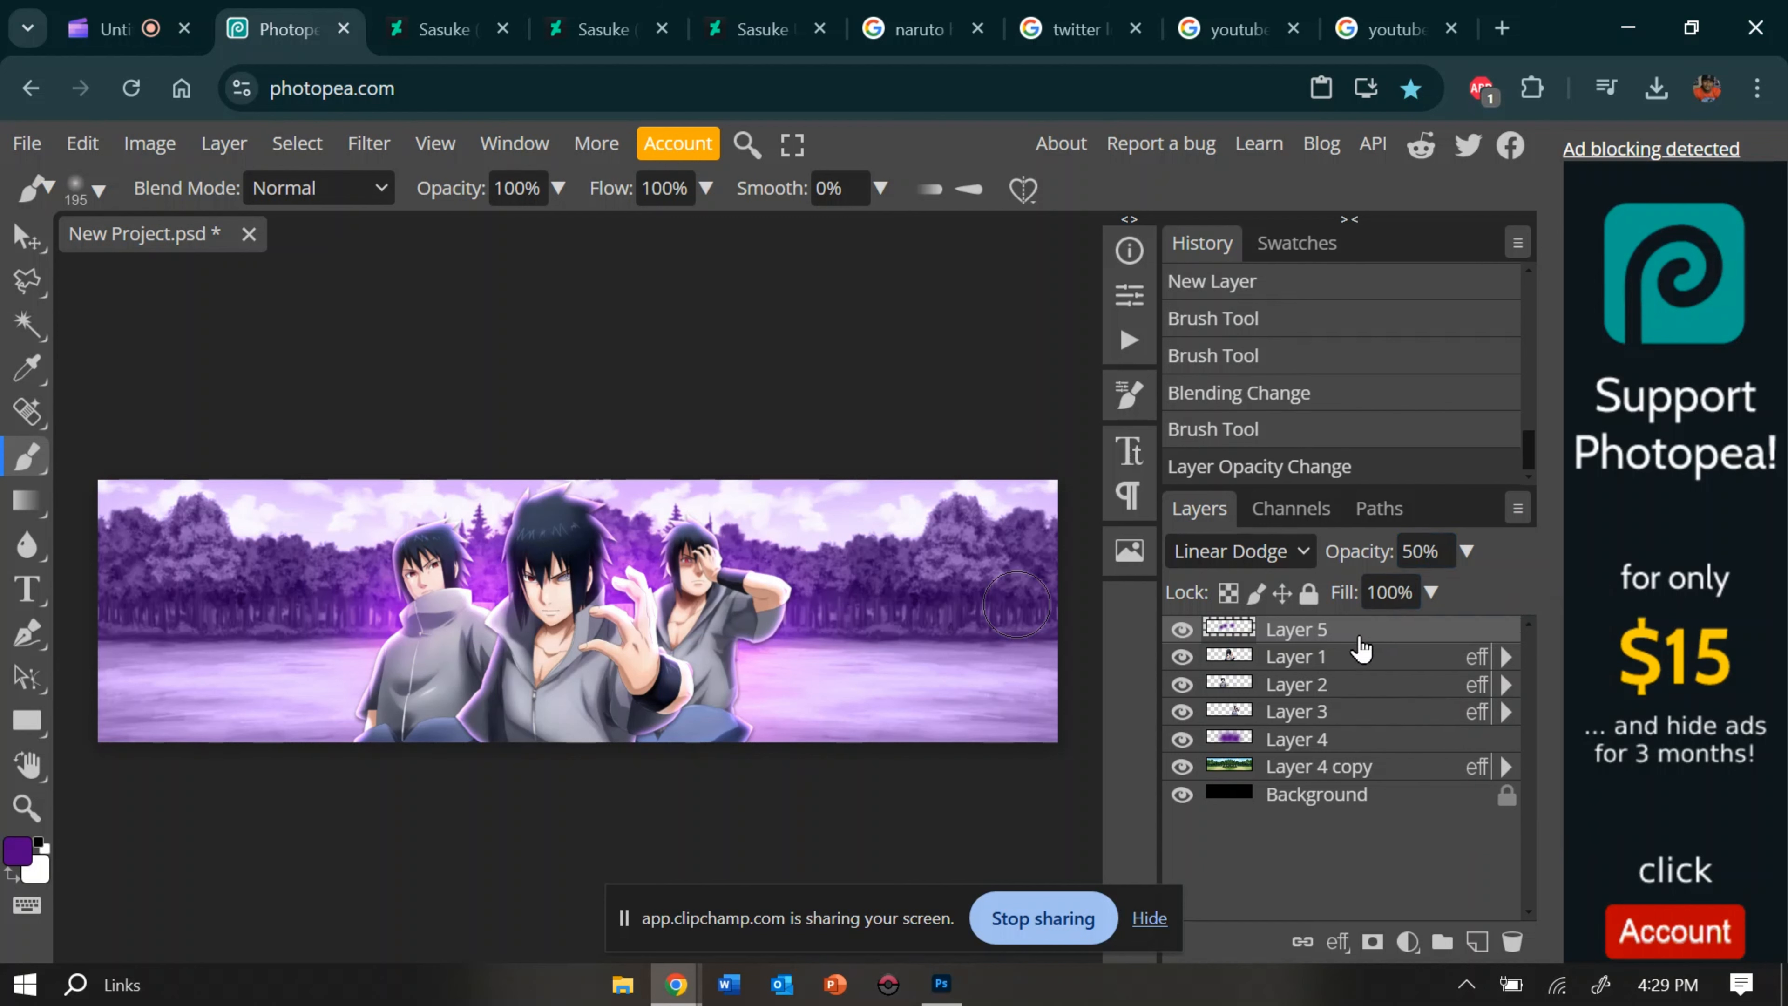
Step: Add white text reading SPIRIT in the Ninja Naruto font beside the left character
left_click(26, 588)
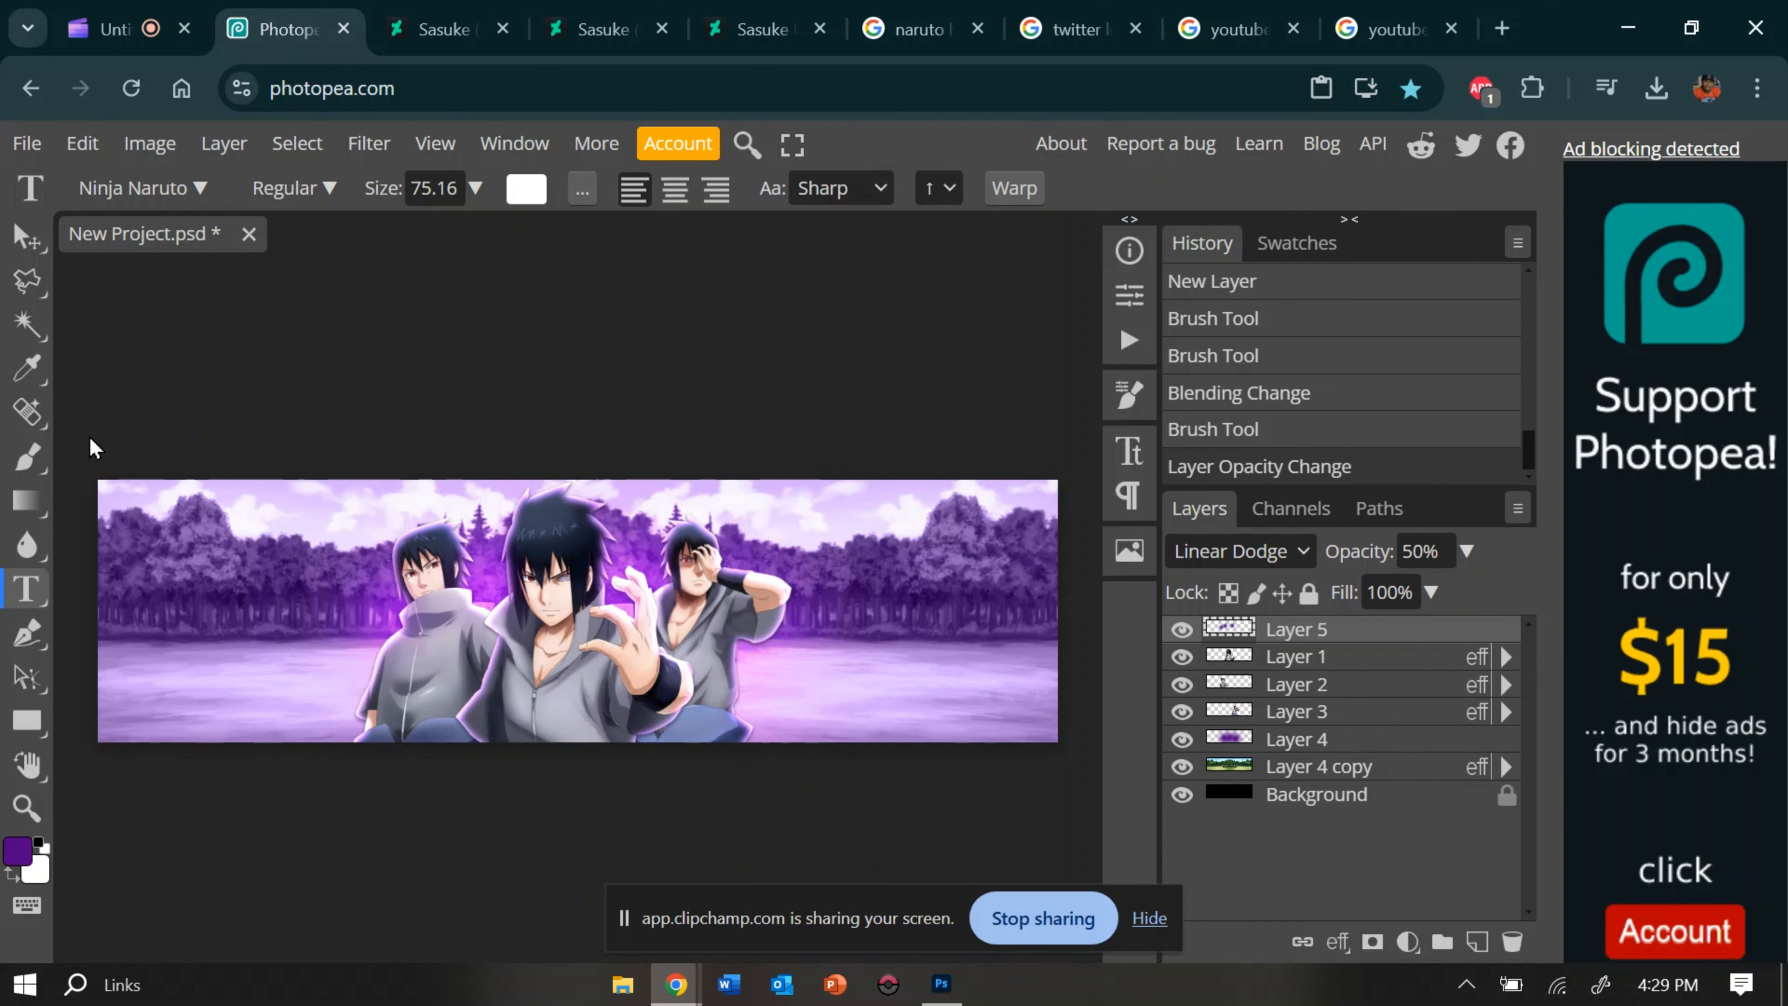
left_click(186, 635)
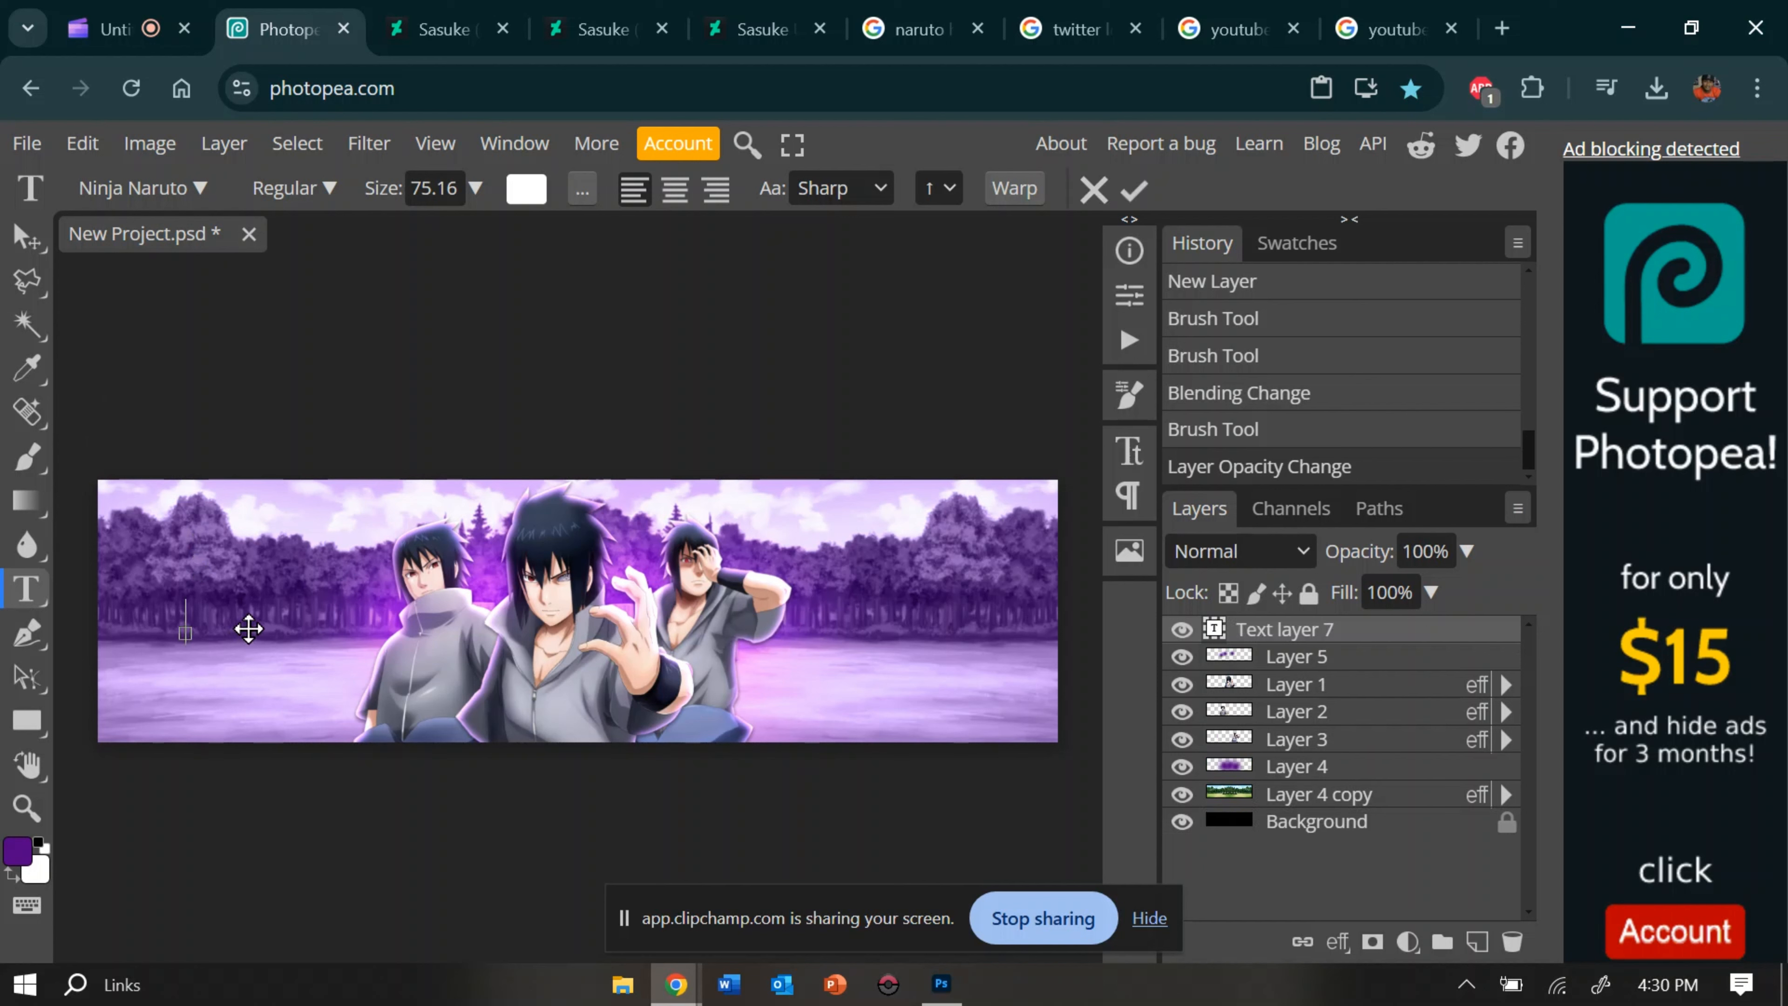
type("SPIRIT")
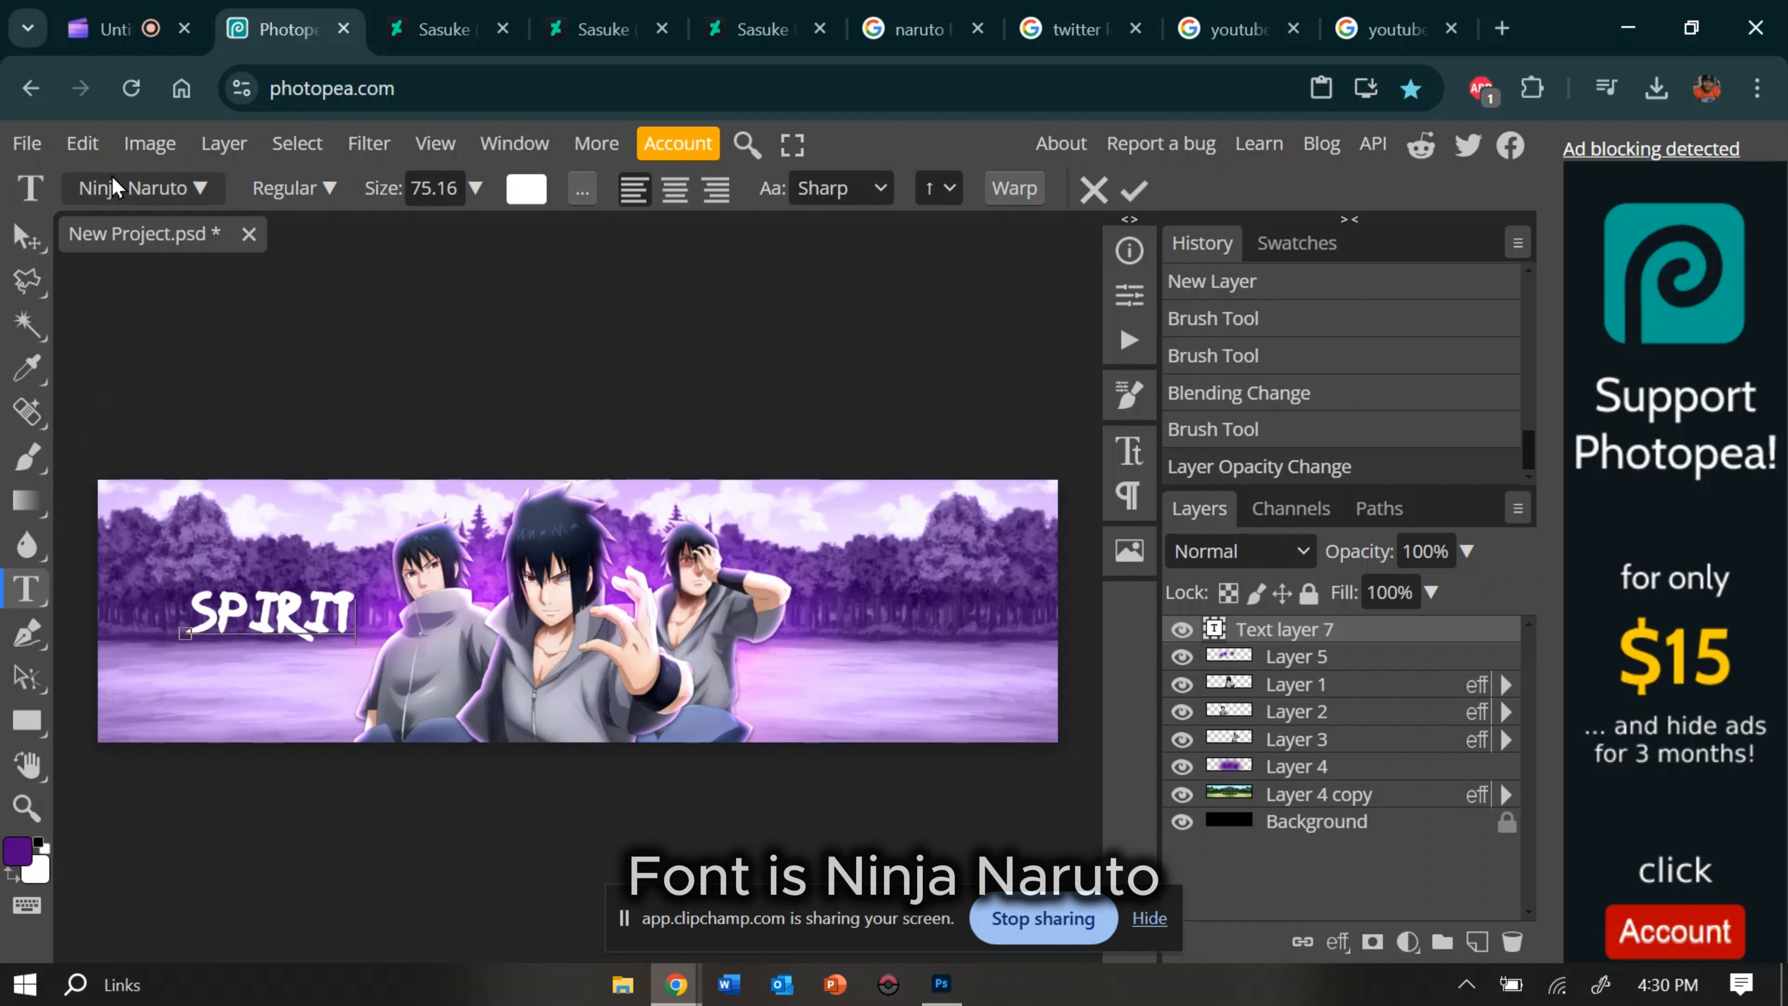
Step: Scale the SPIRIT text to 138.64% and position it in the empty area beside the left character
left_click(82, 143)
left_click(158, 789)
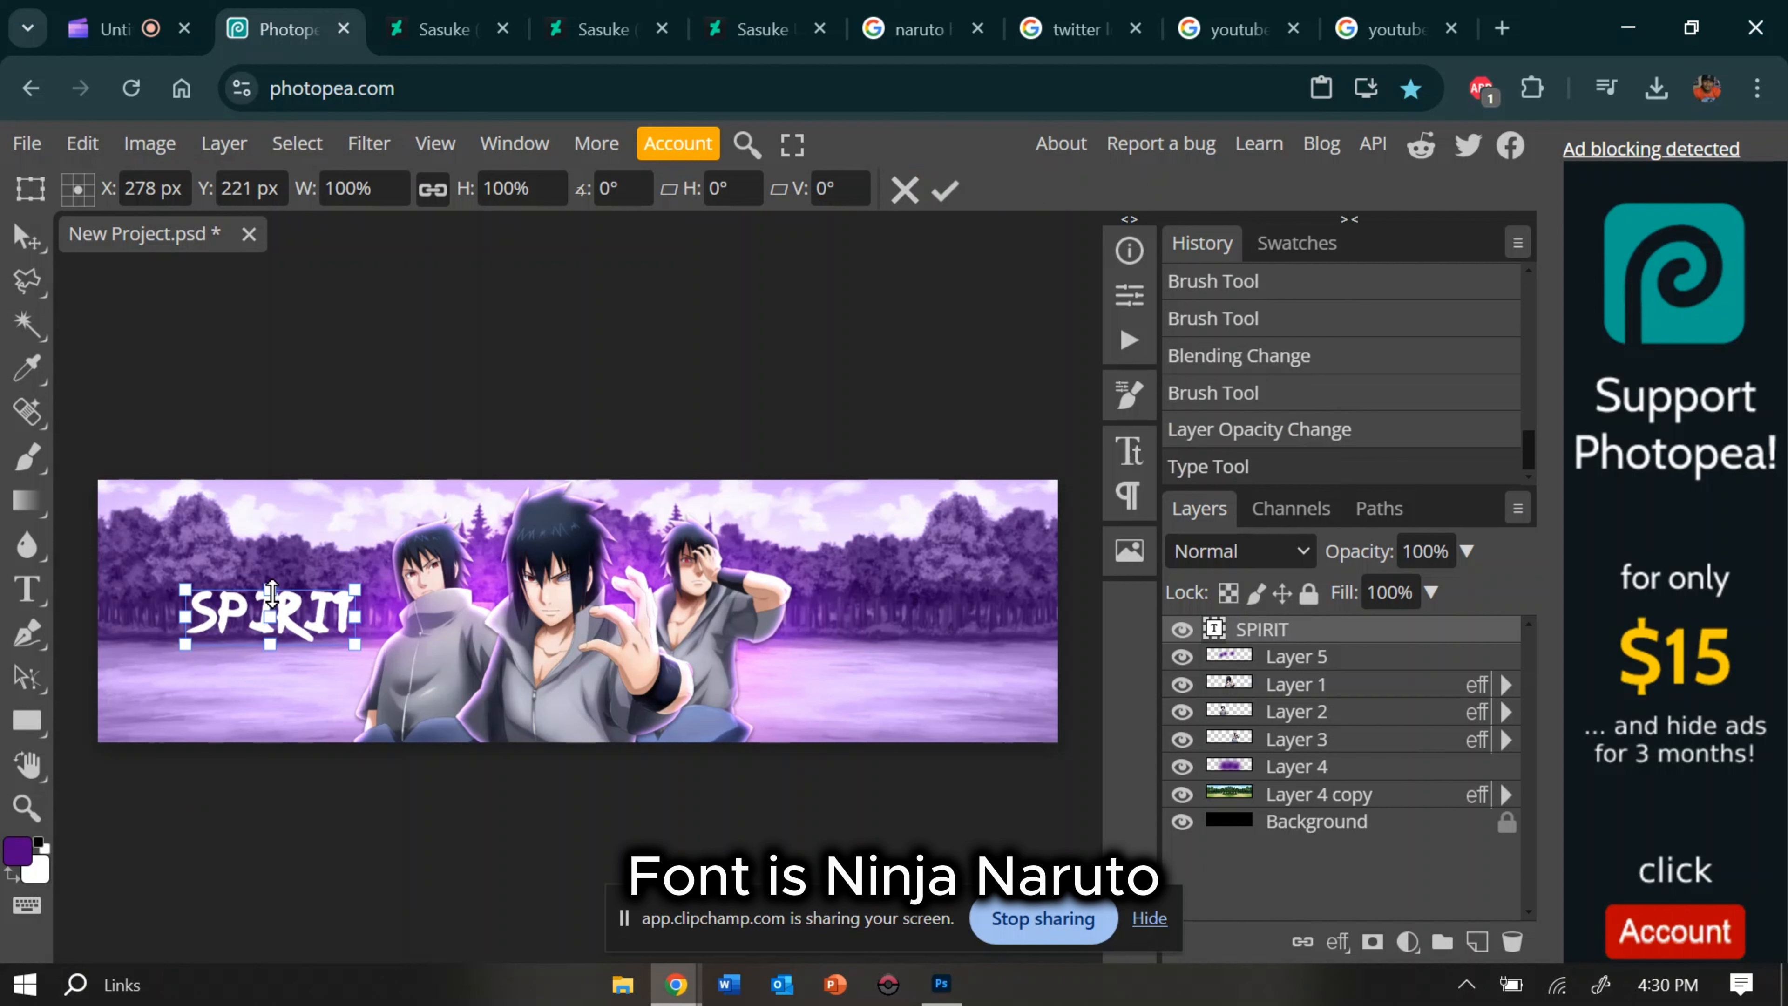
left_click_drag(274, 591, 315, 620)
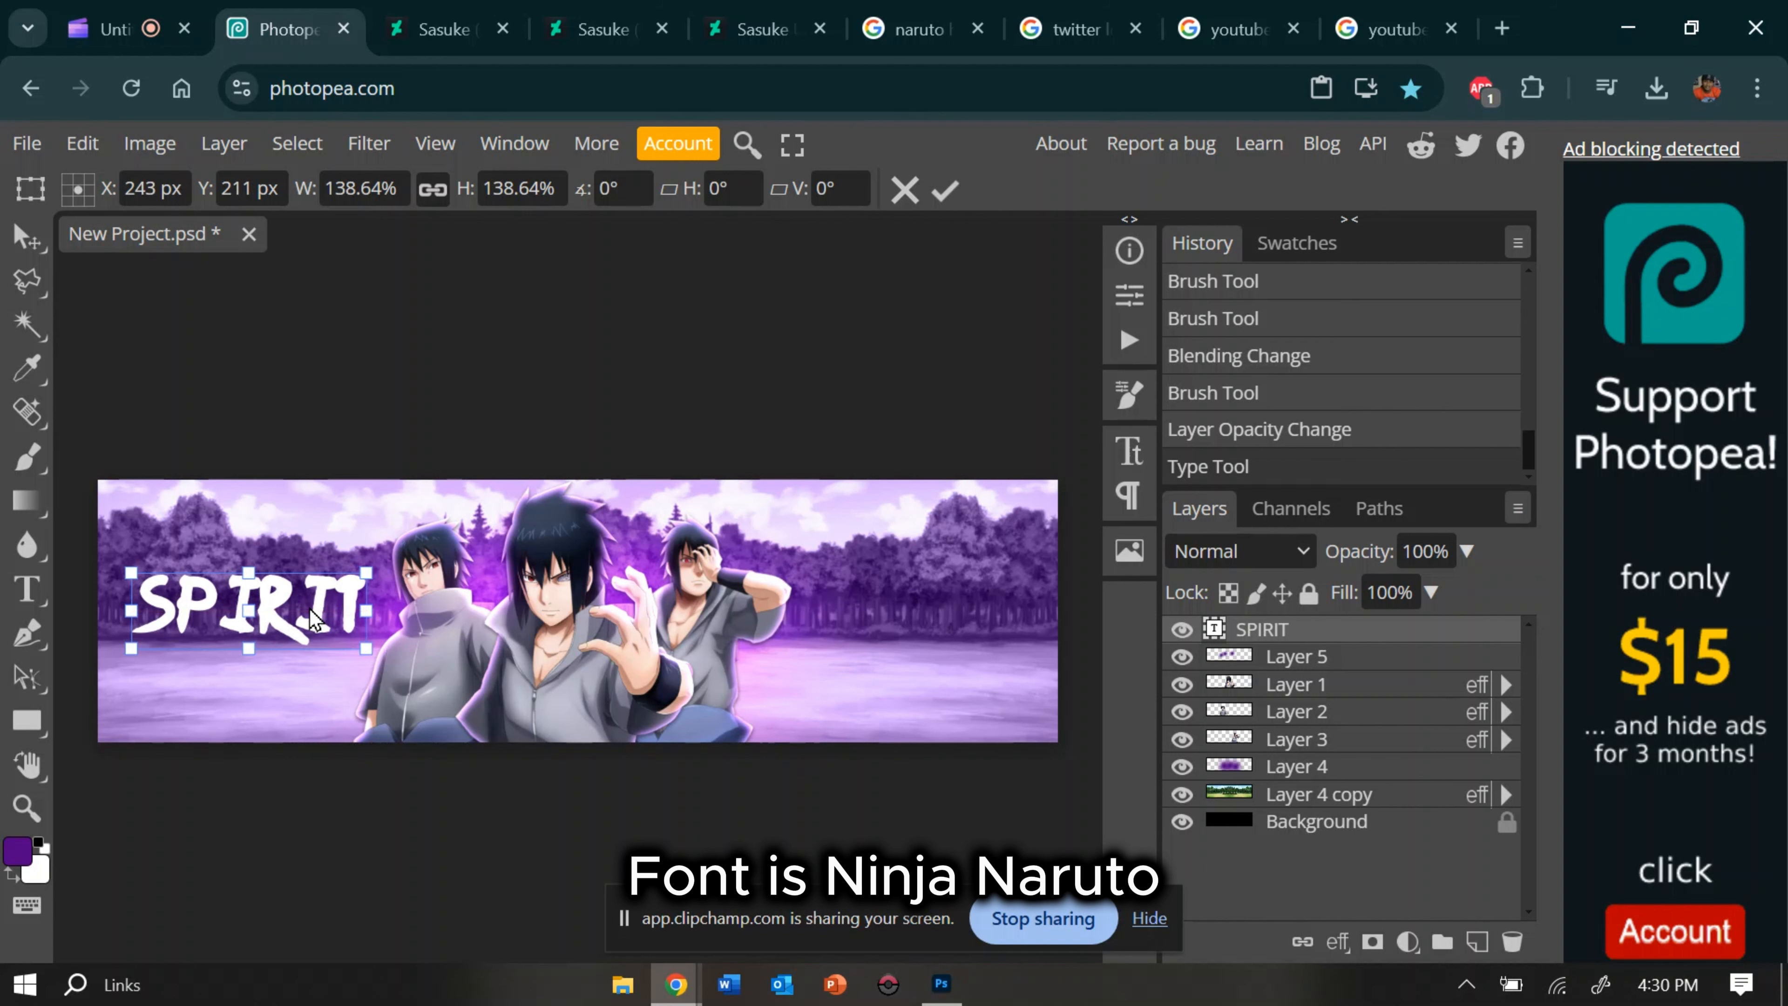
key("Return")
Step: Give the SPIRIT text a 5 px dark outside stroke at 100% opacity
right_click(1262, 634)
left_click(1157, 198)
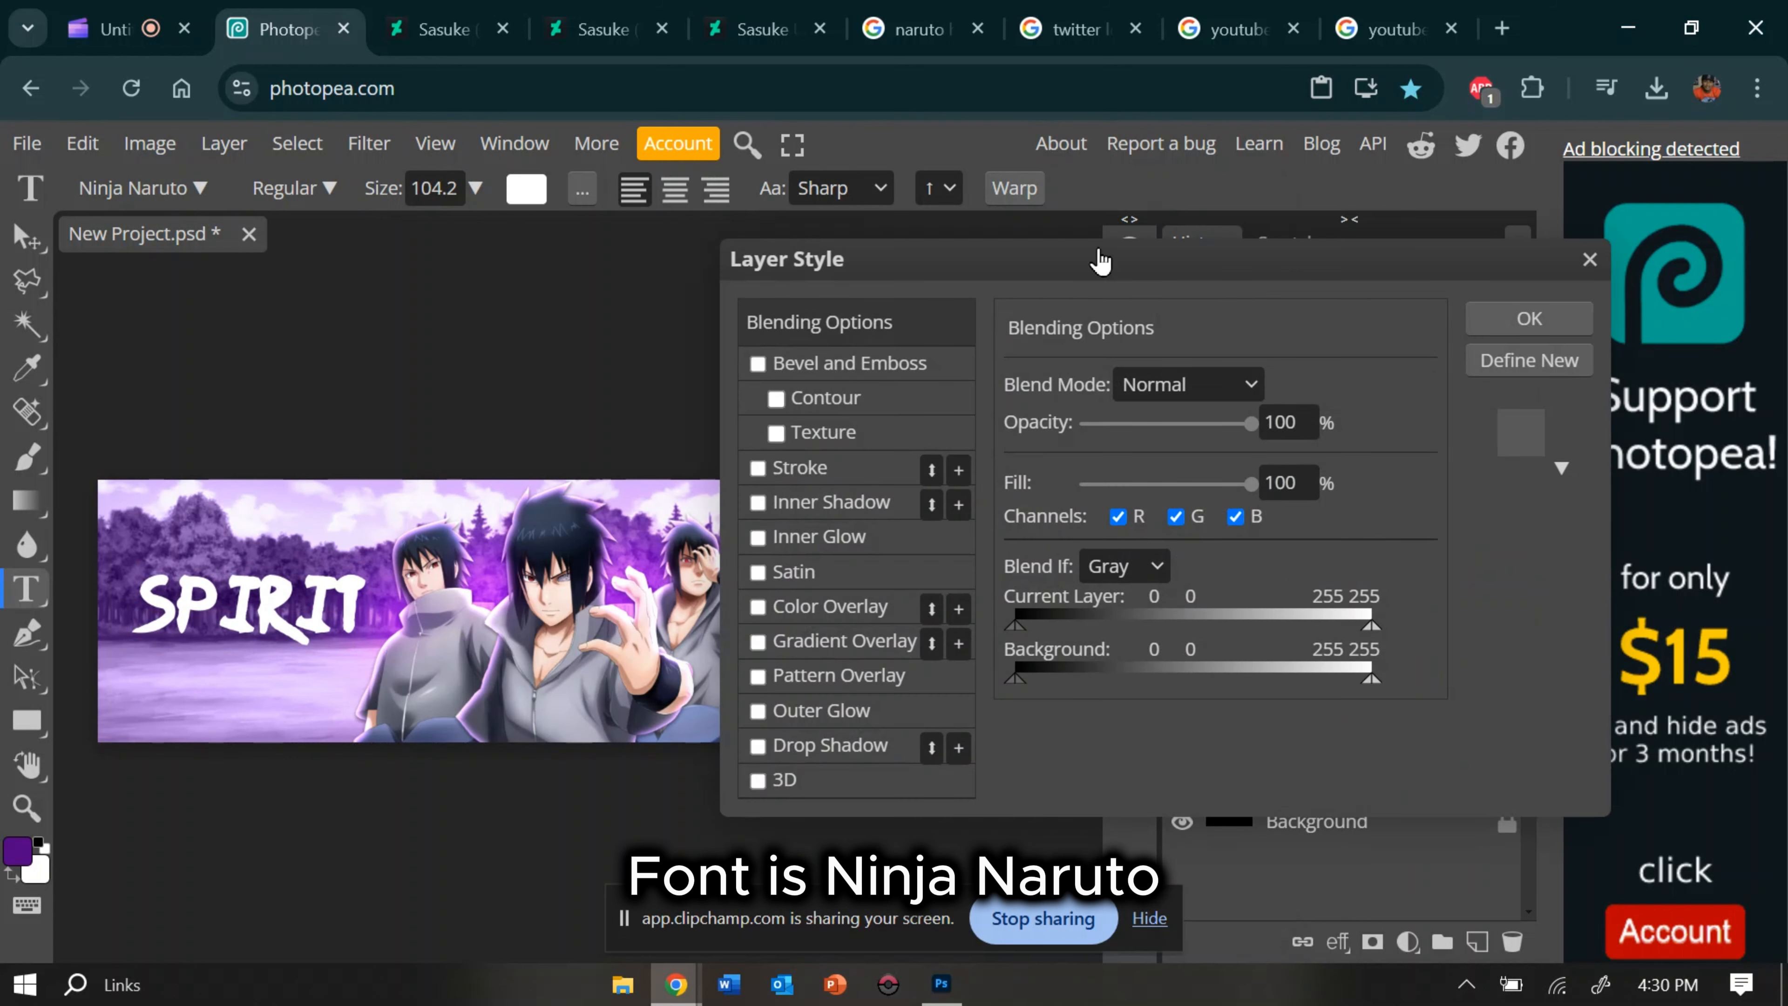
left_click(816, 476)
scroll(188, 564, "up", 3)
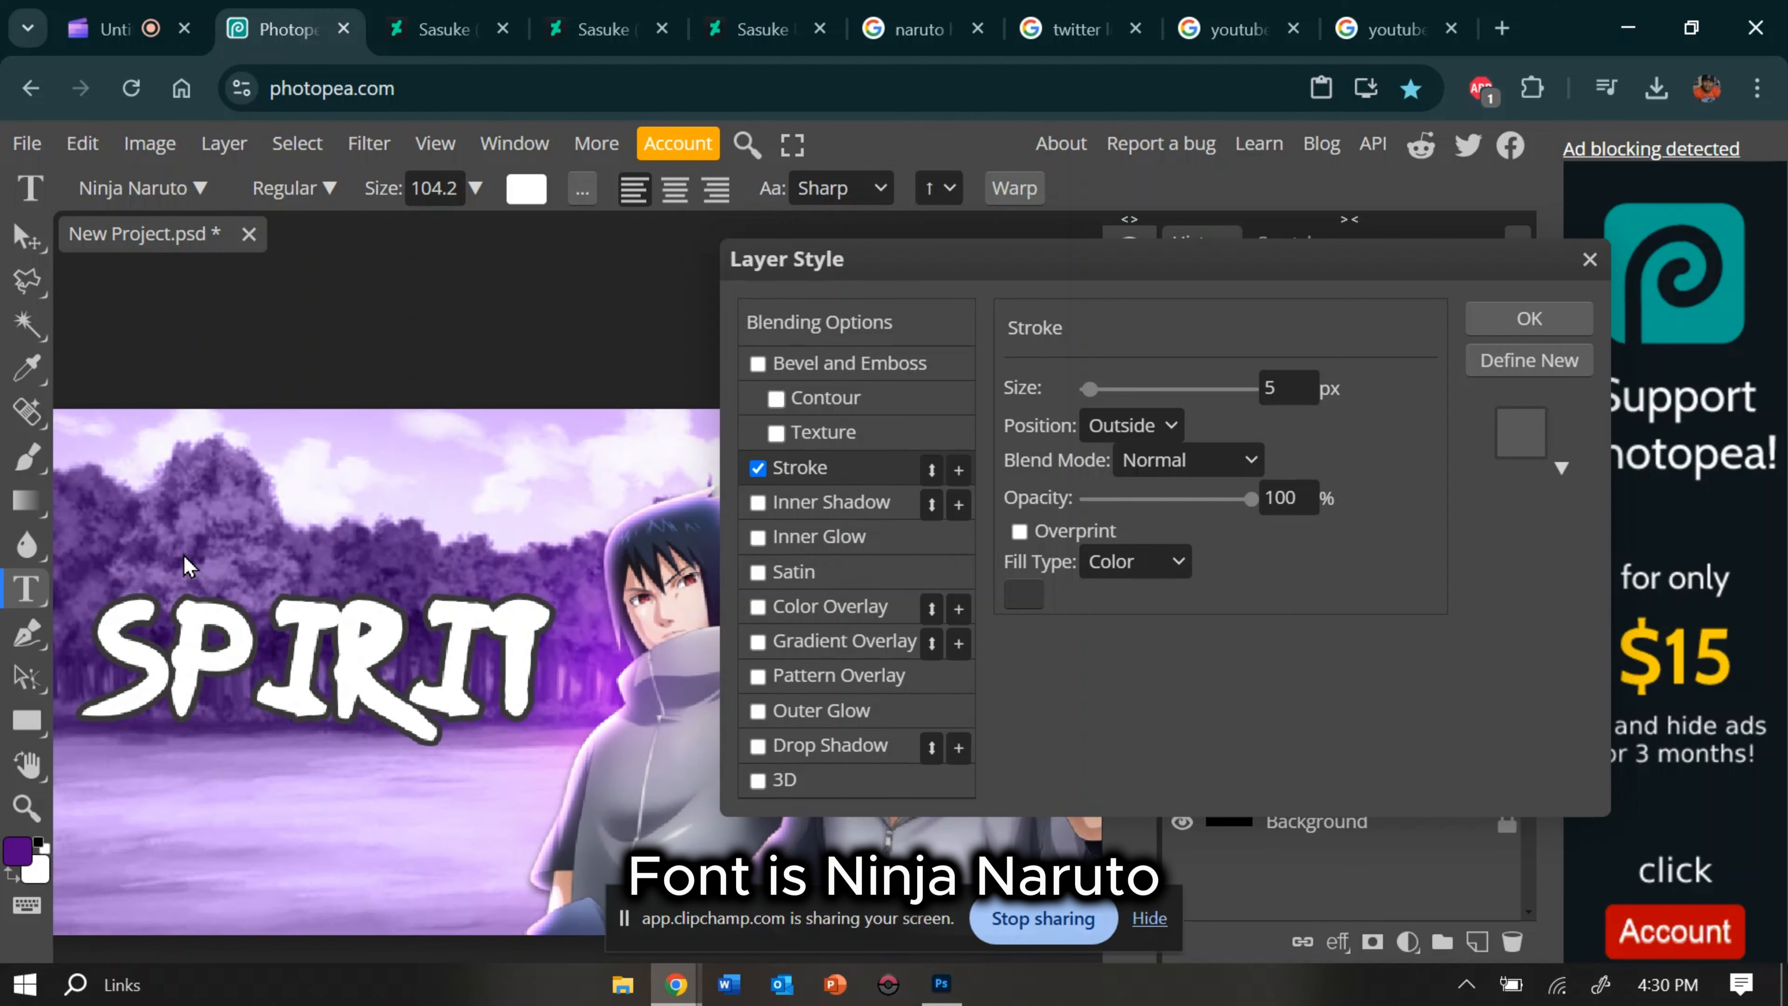
left_click_drag(454, 503, 529, 453)
Step: Add a black drop shadow to the SPIRIT text with 100% opacity, 100% spread and 9 px size
left_click(821, 746)
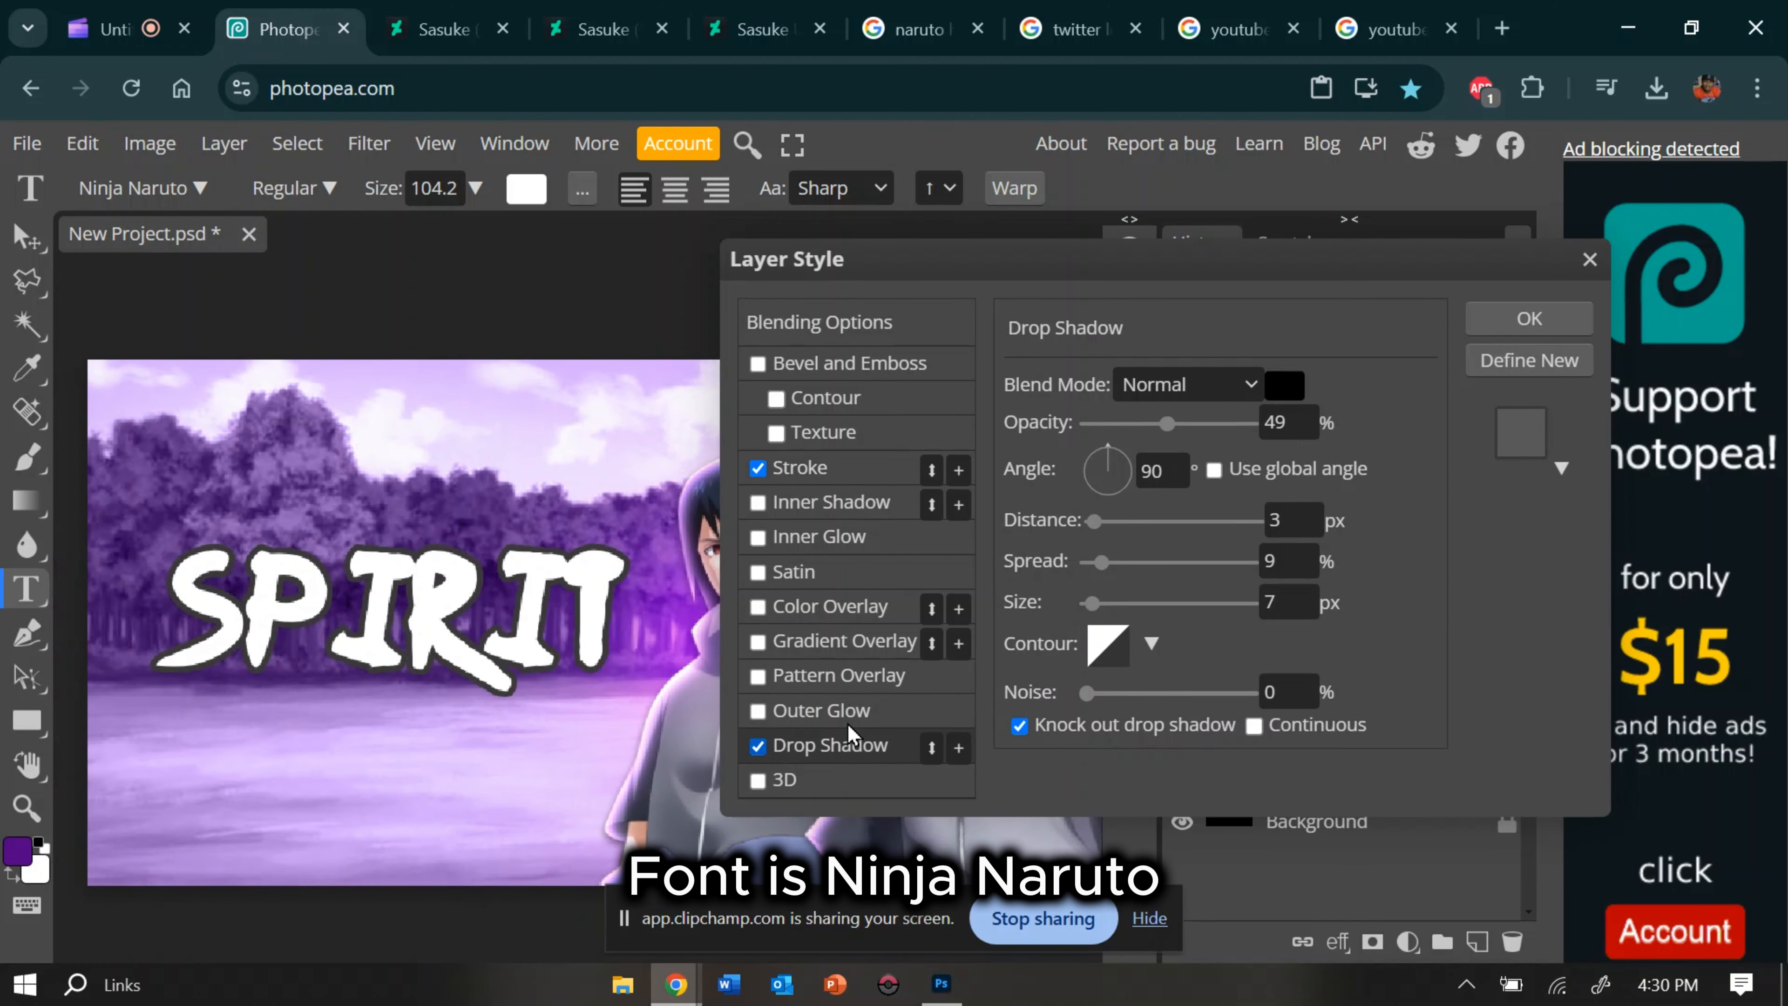
left_click_drag(1153, 563, 1261, 563)
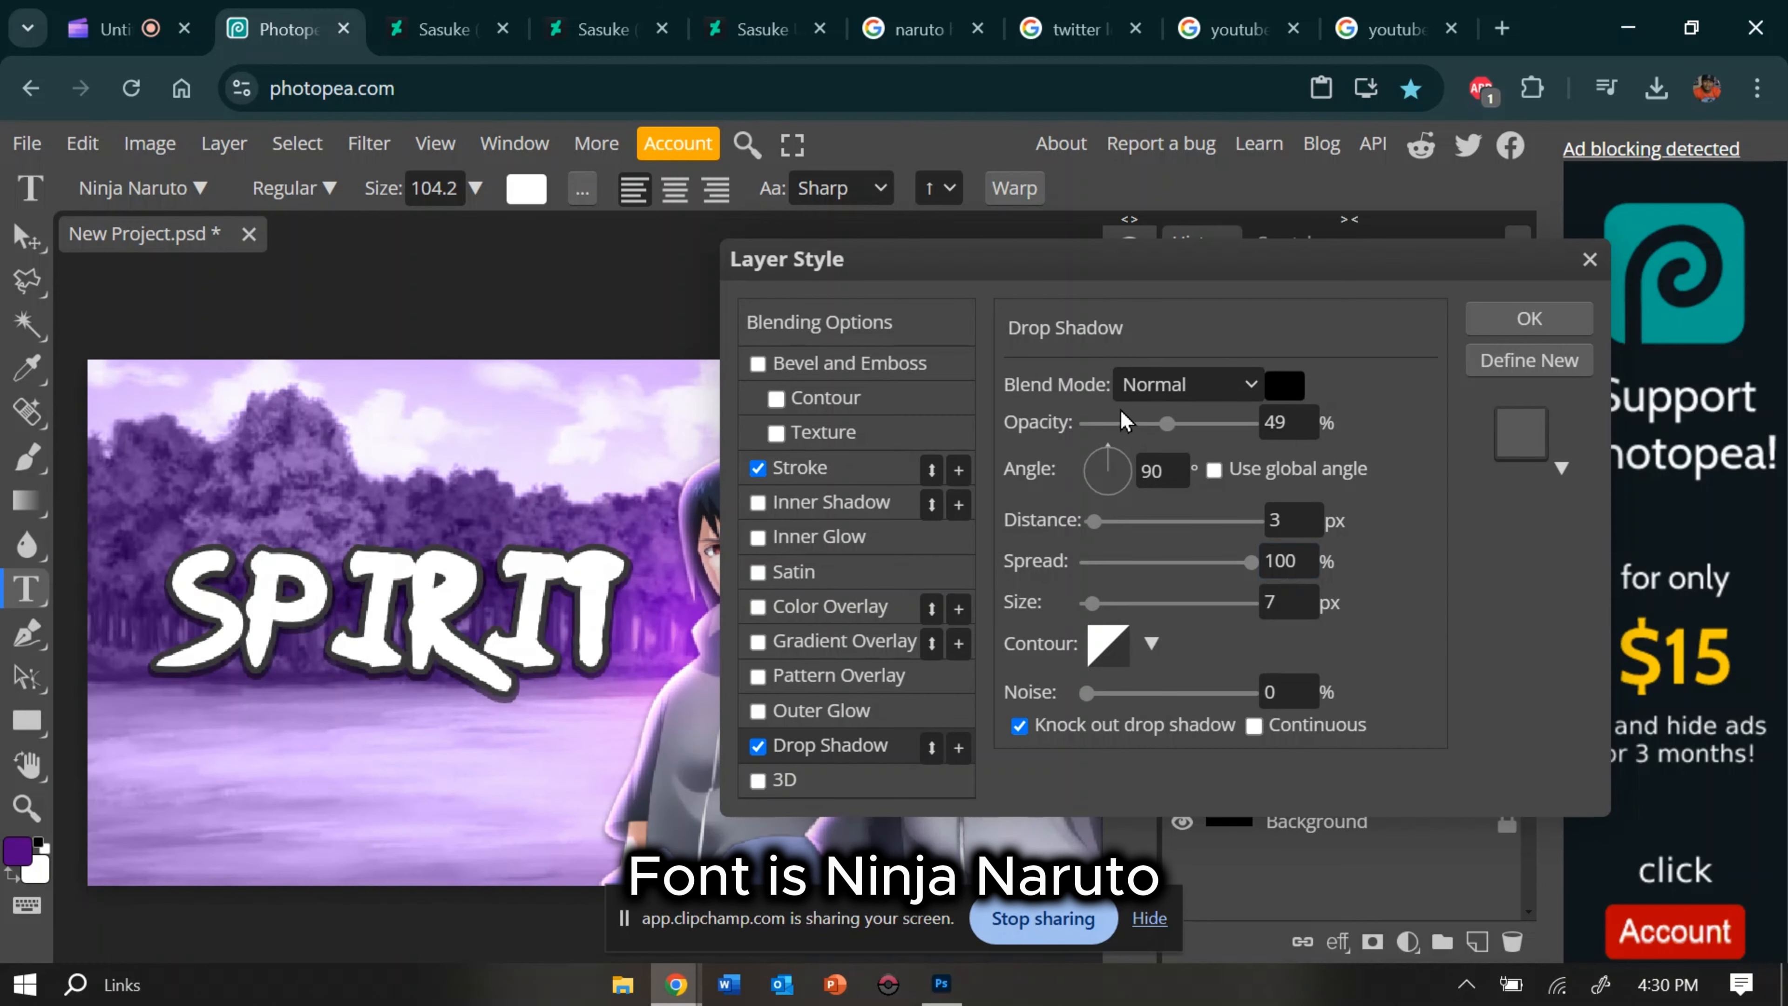
left_click_drag(1166, 423, 1402, 428)
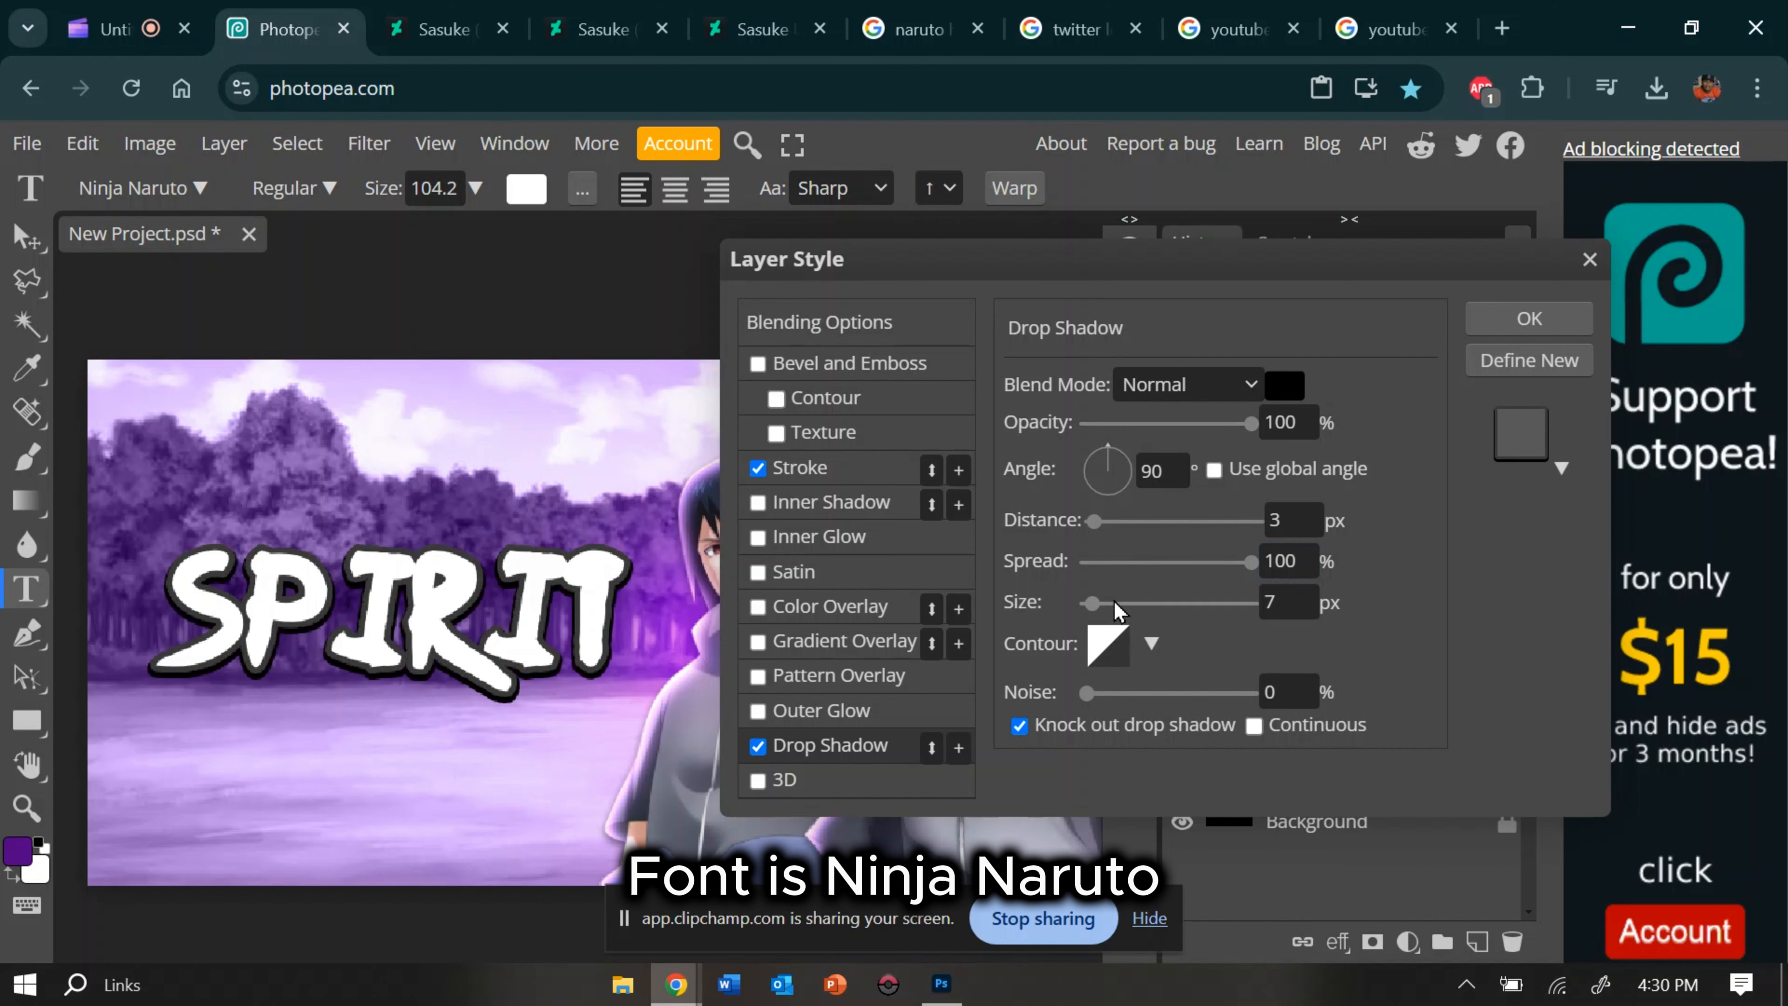
left_click_drag(1091, 606, 1094, 607)
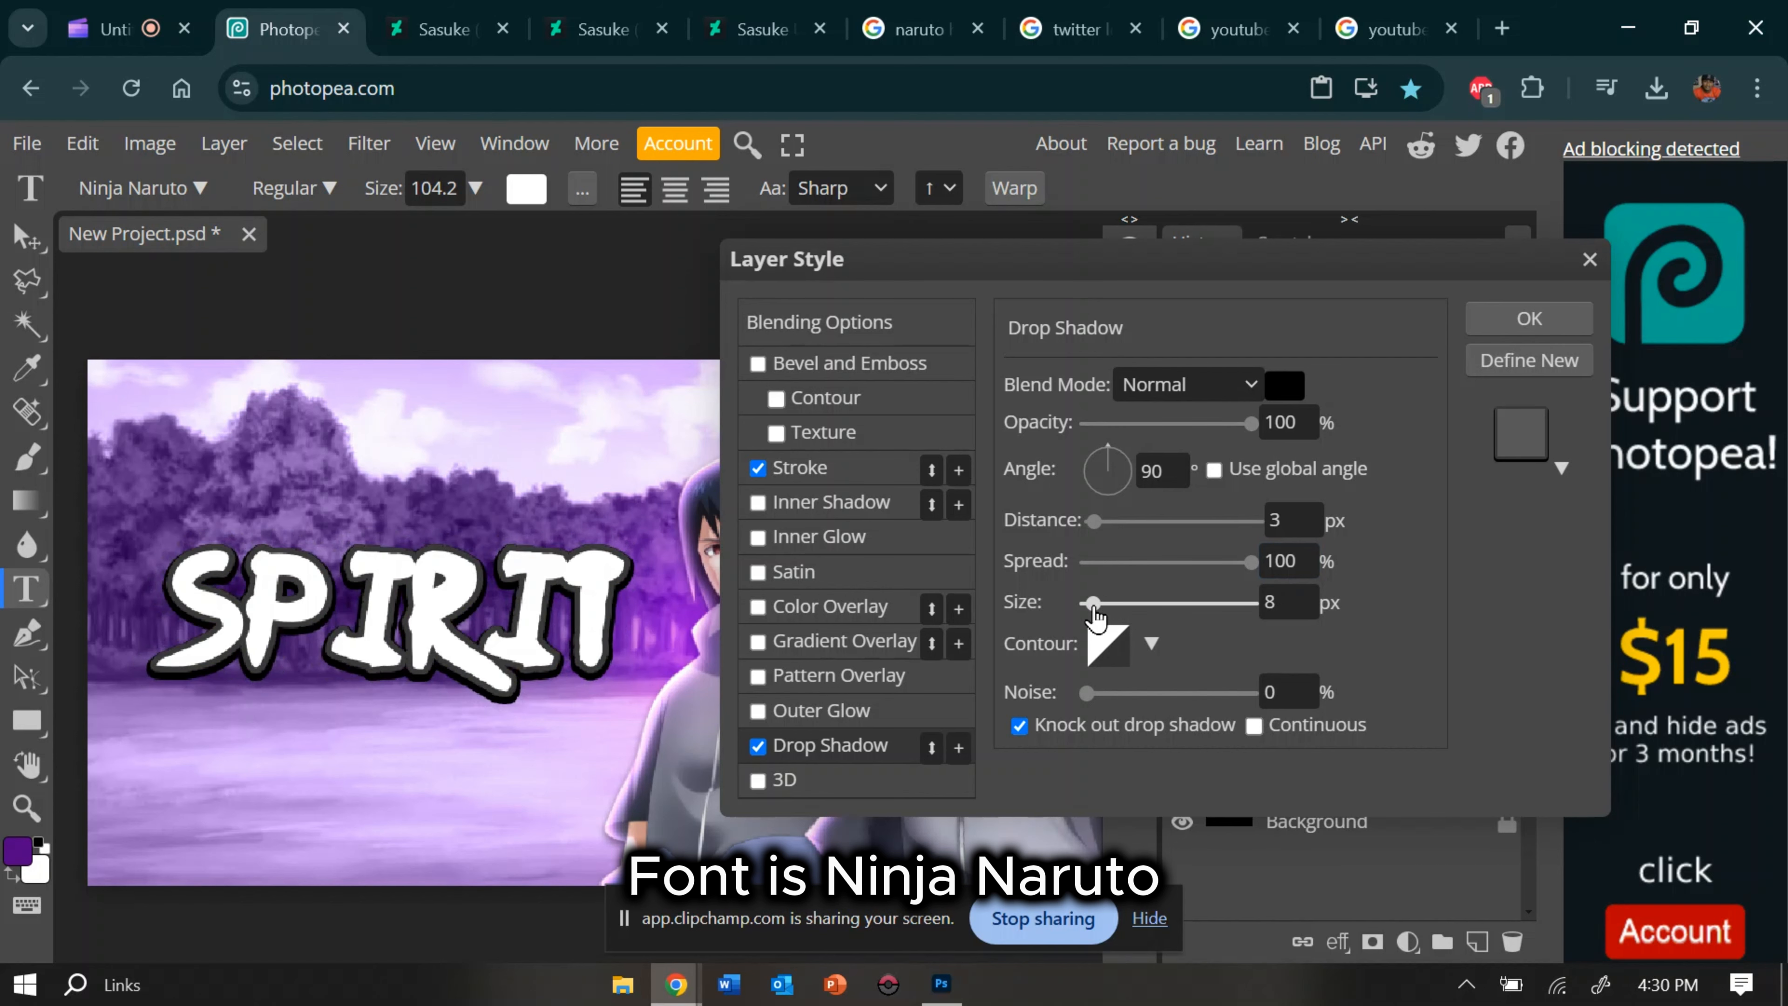
left_click(116, 28)
left_click(278, 28)
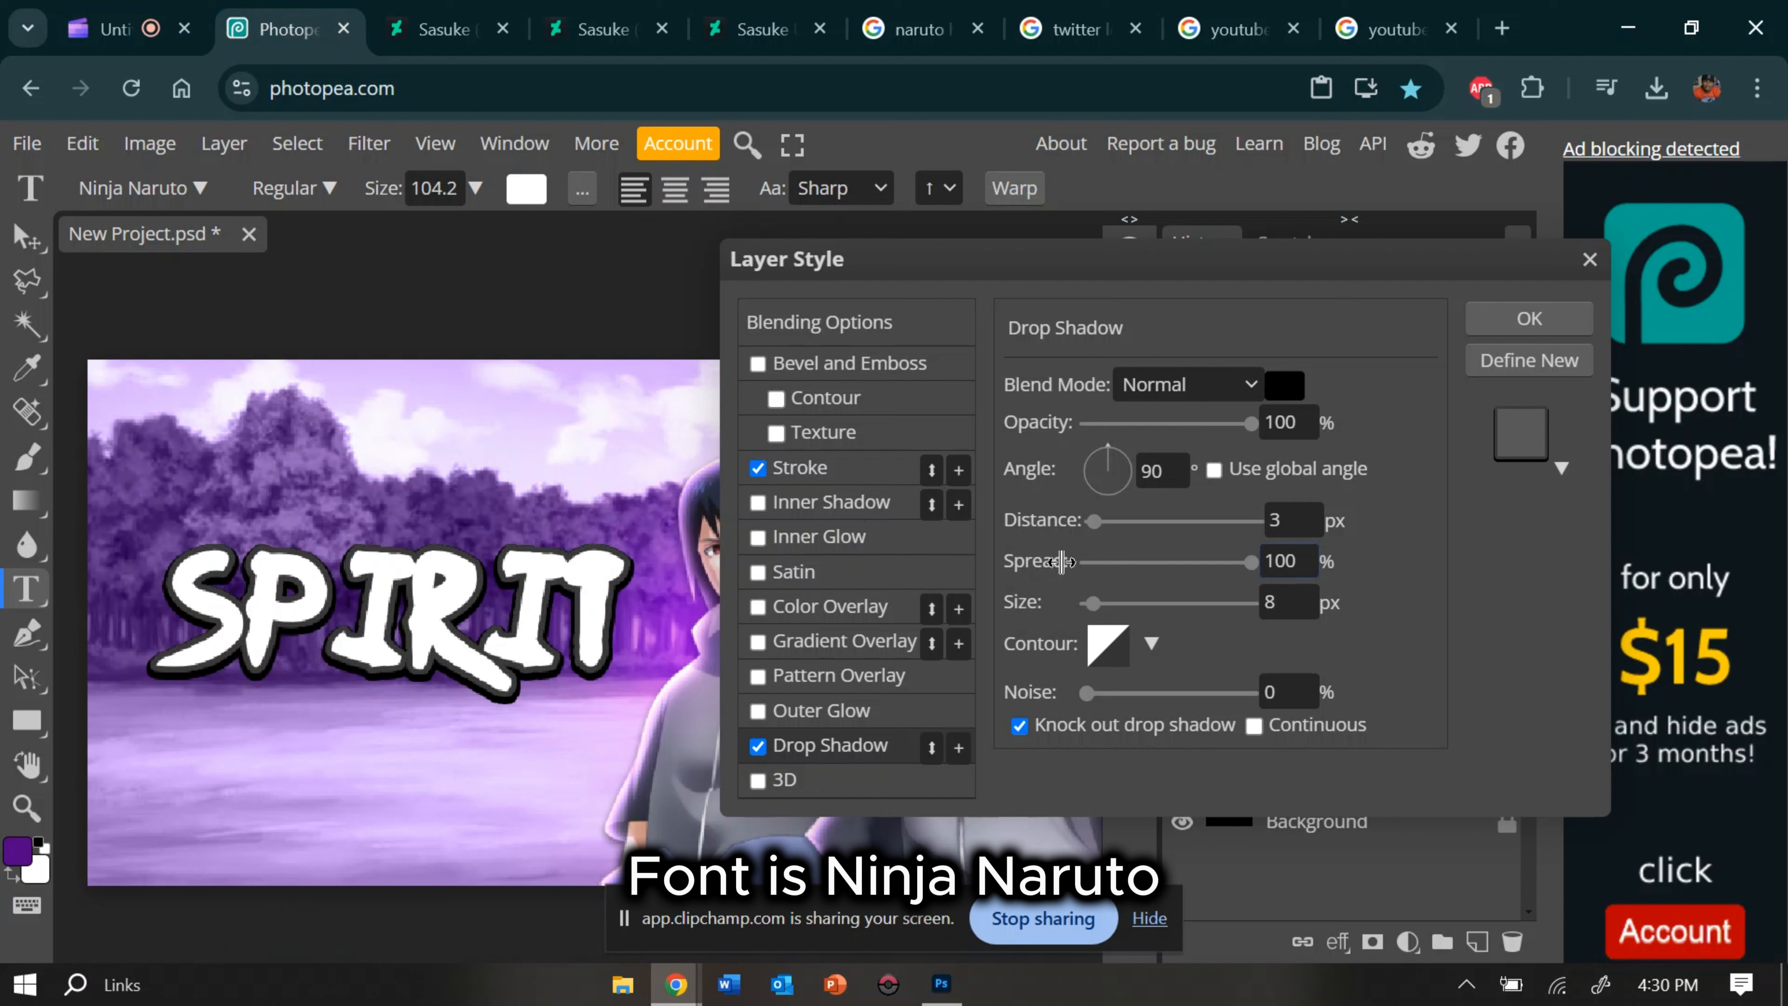
left_click_drag(1095, 606, 1096, 615)
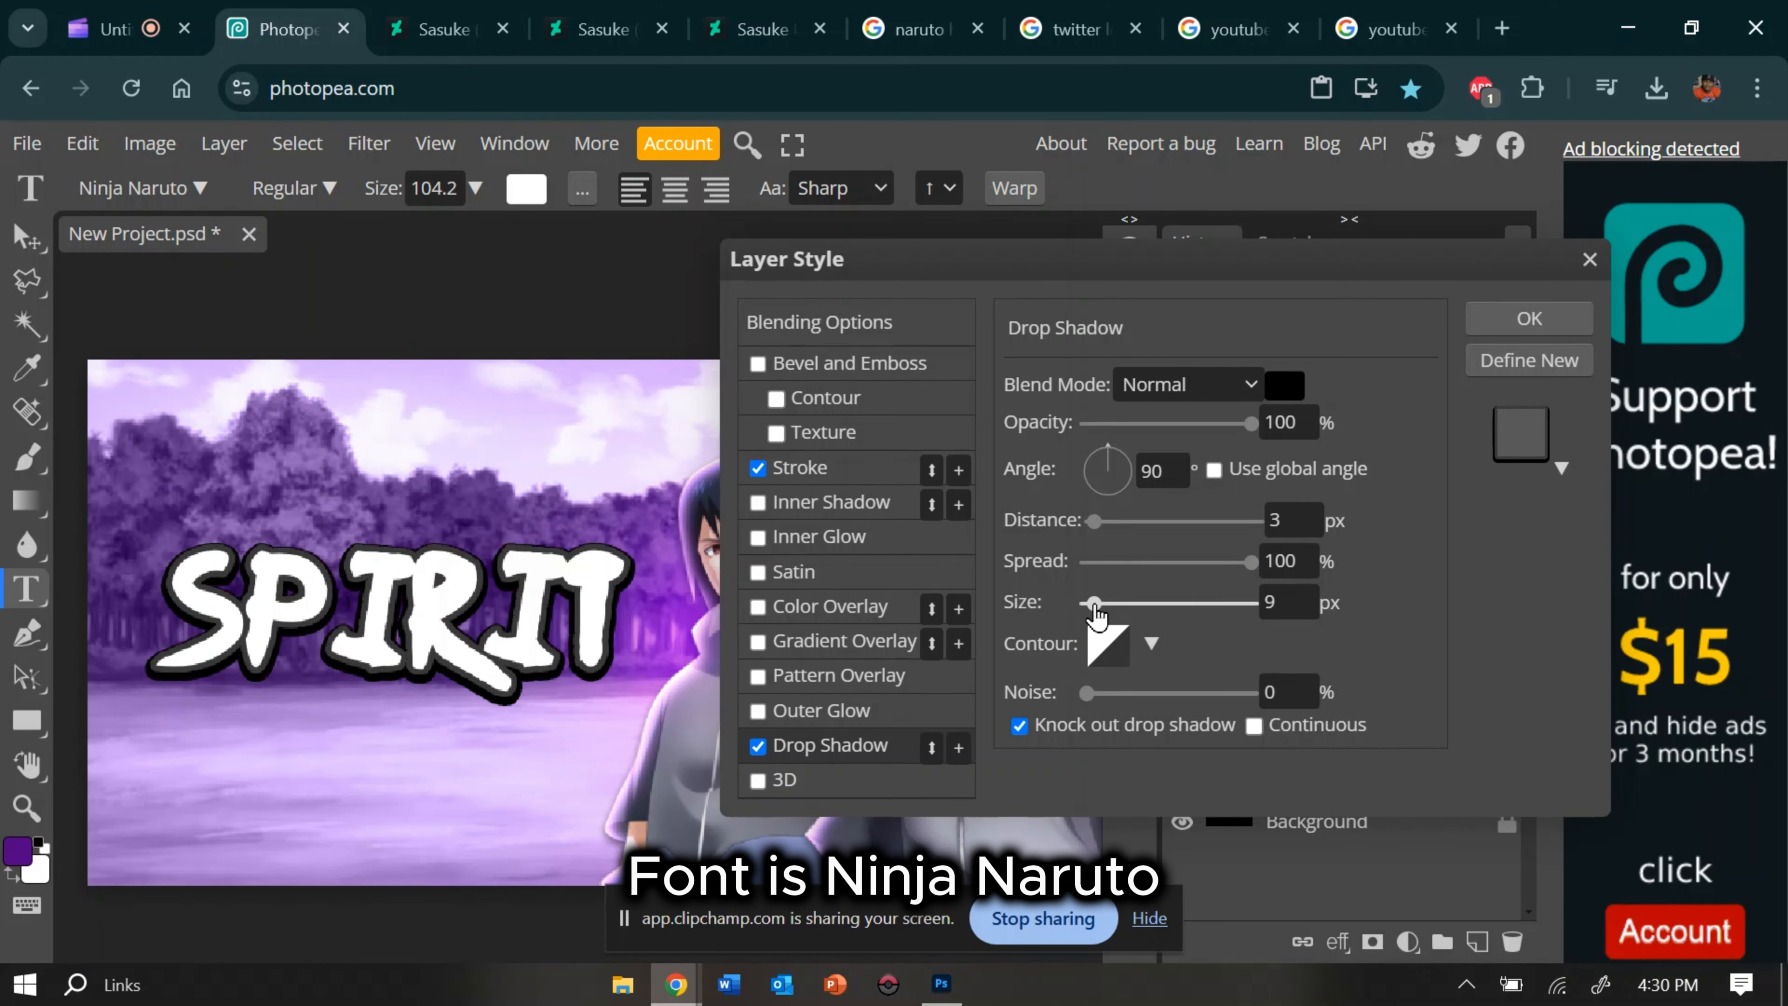
left_click(1529, 319)
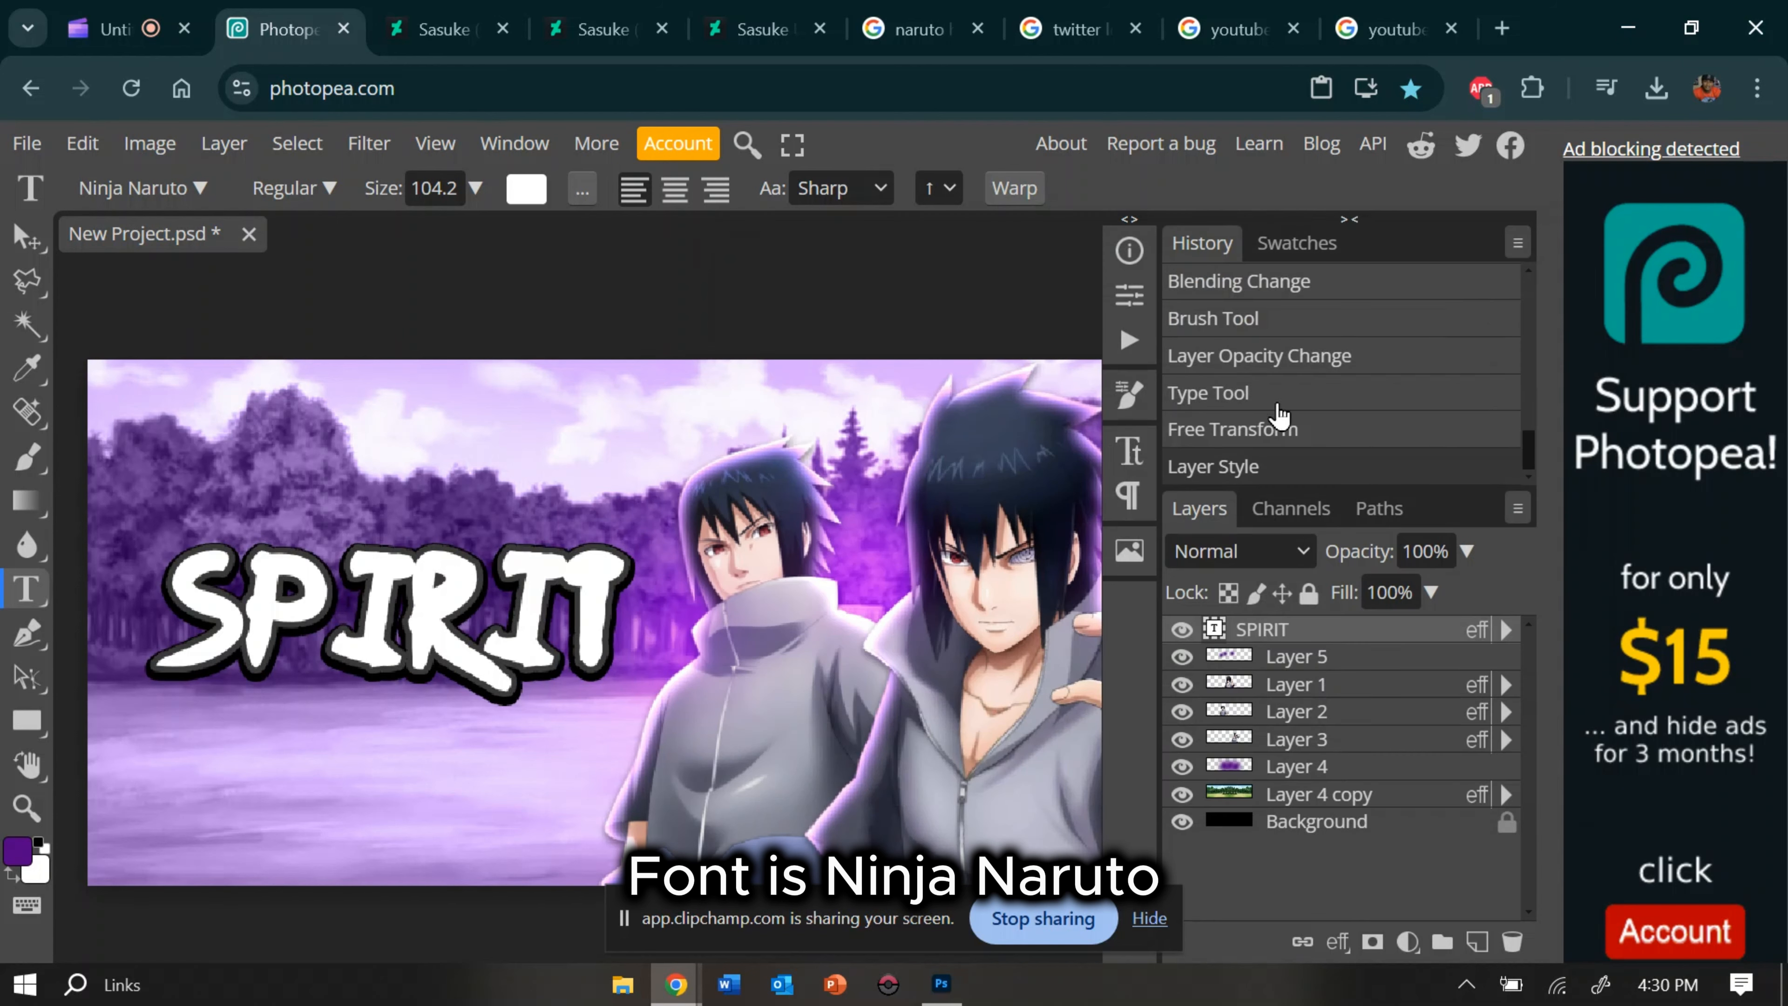
Step: Enlarge the SPIRIT text to 105.82% with Free Transform, positioning it at X 249 px, Y 211 px
scroll(758, 569, "down", 3)
scroll(758, 569, "right", 3)
scroll(758, 569, "up", 1)
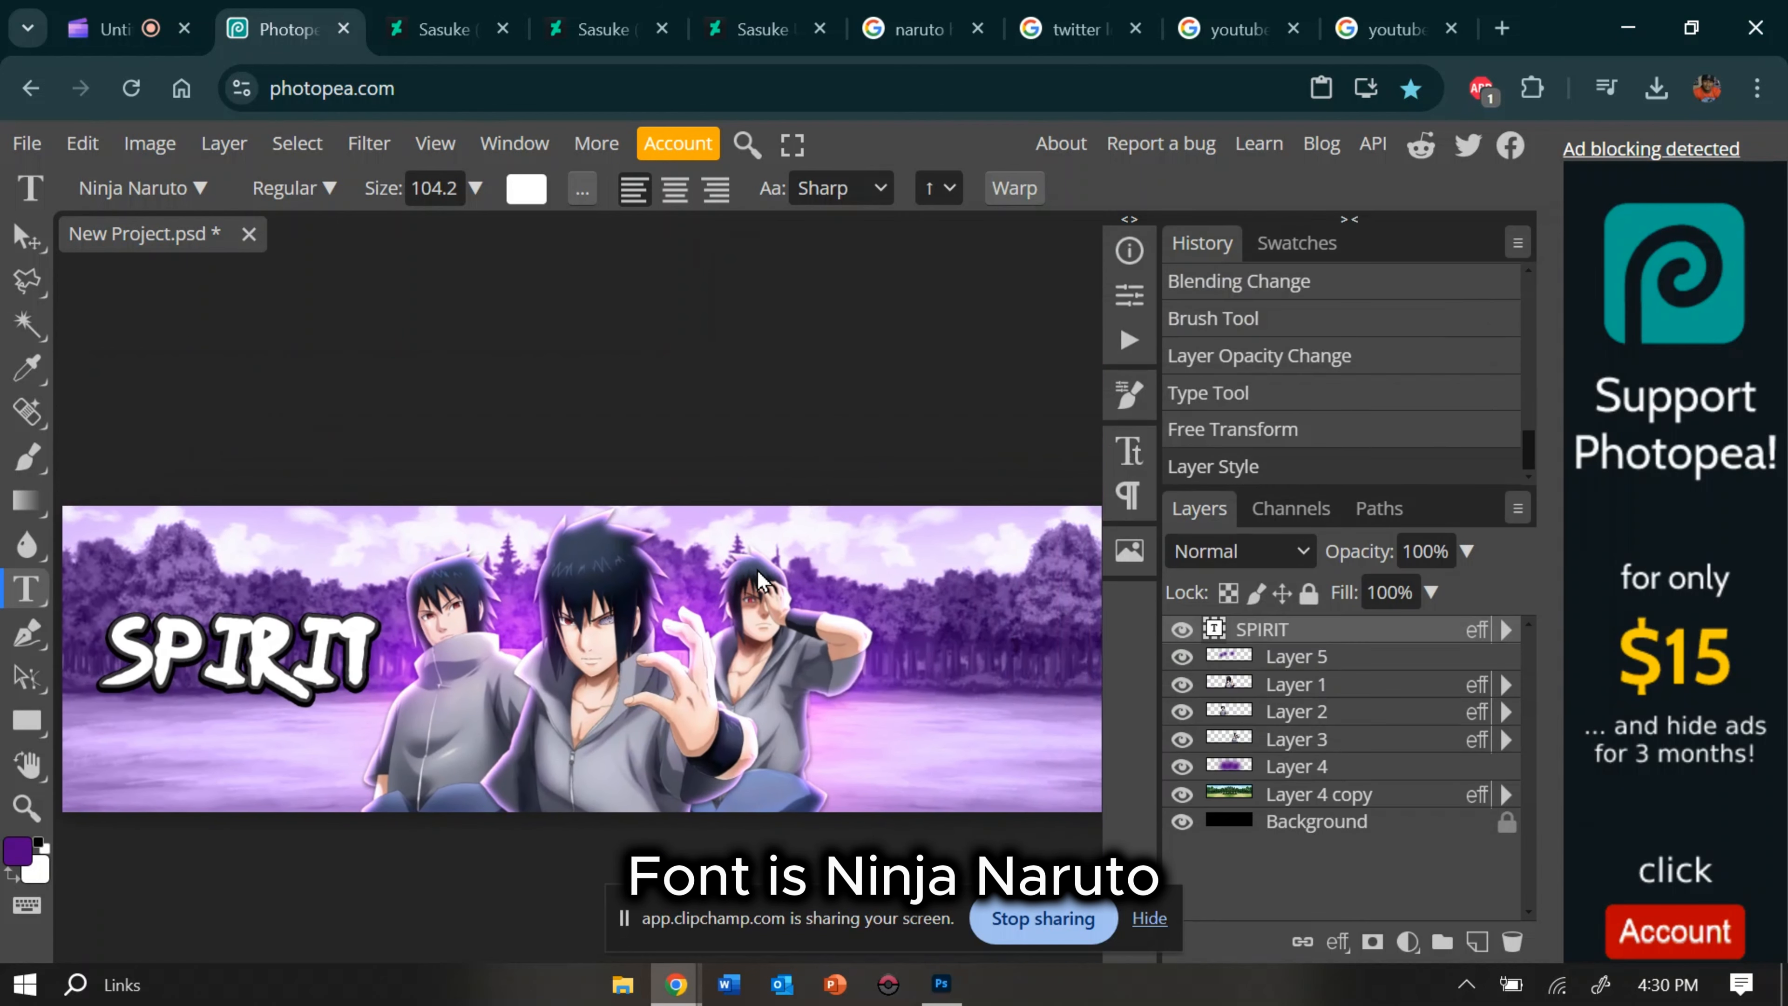
scroll(757, 569, "left", 1)
scroll(758, 569, "right", 1)
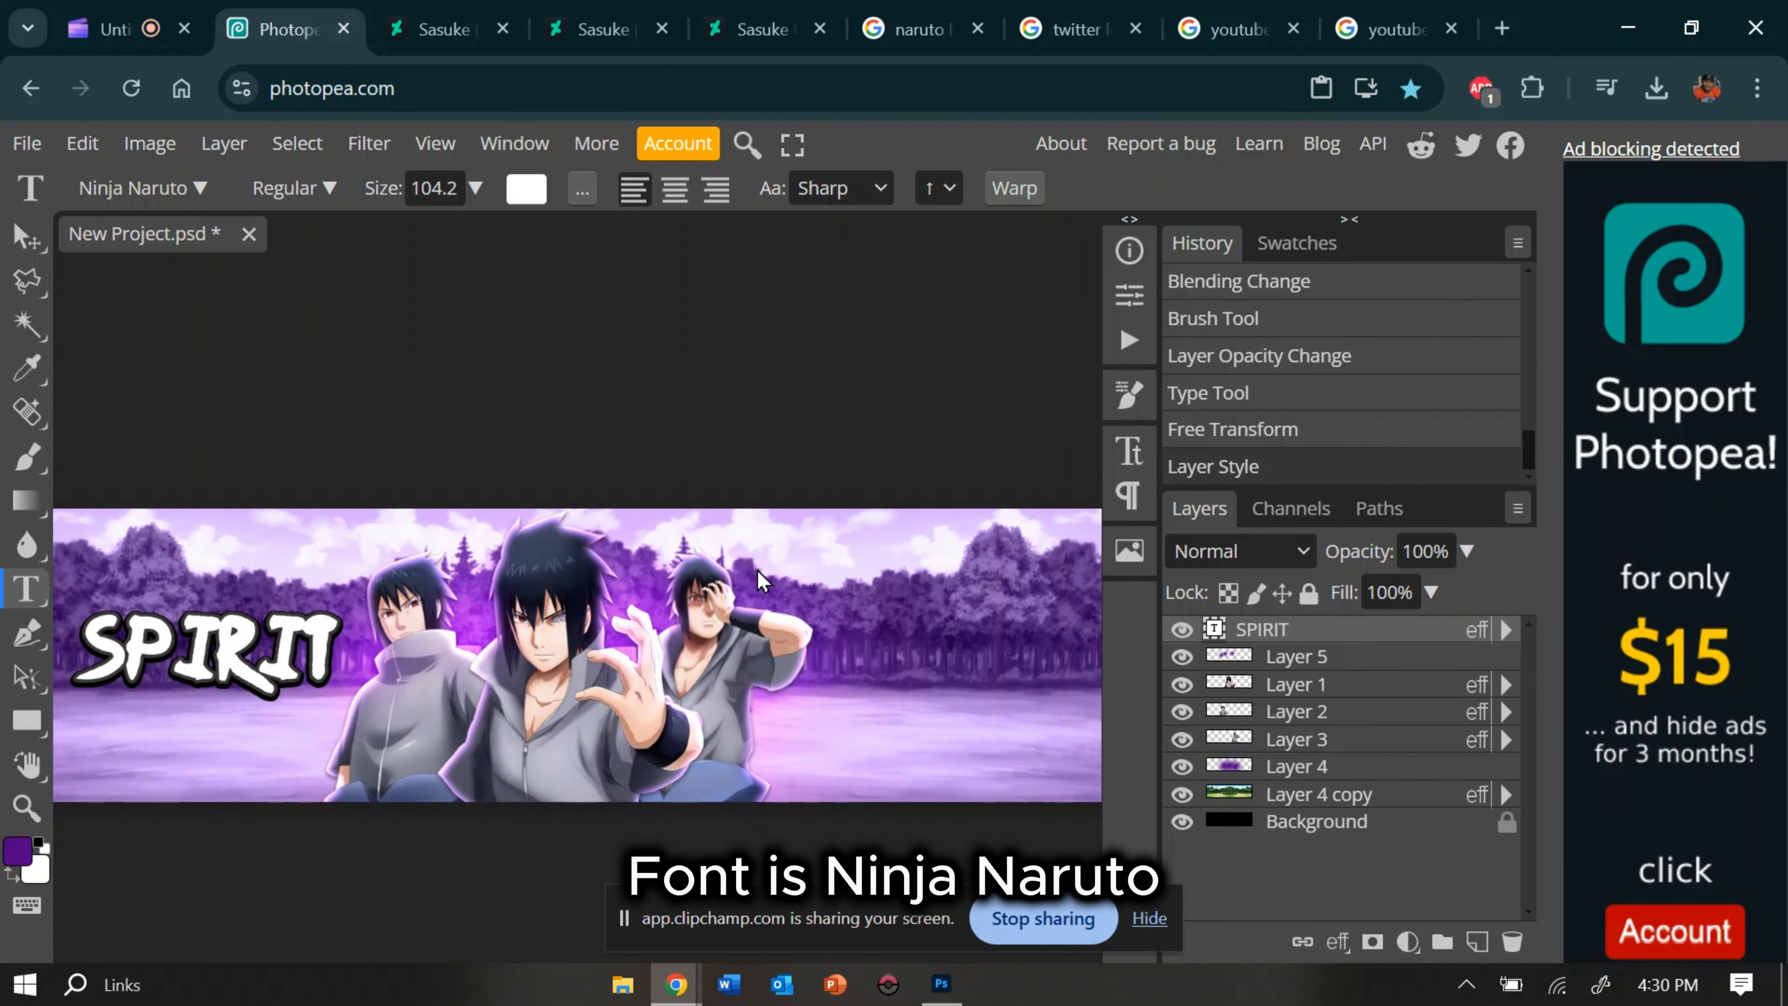
scroll(758, 569, "down", 1)
left_click(99, 149)
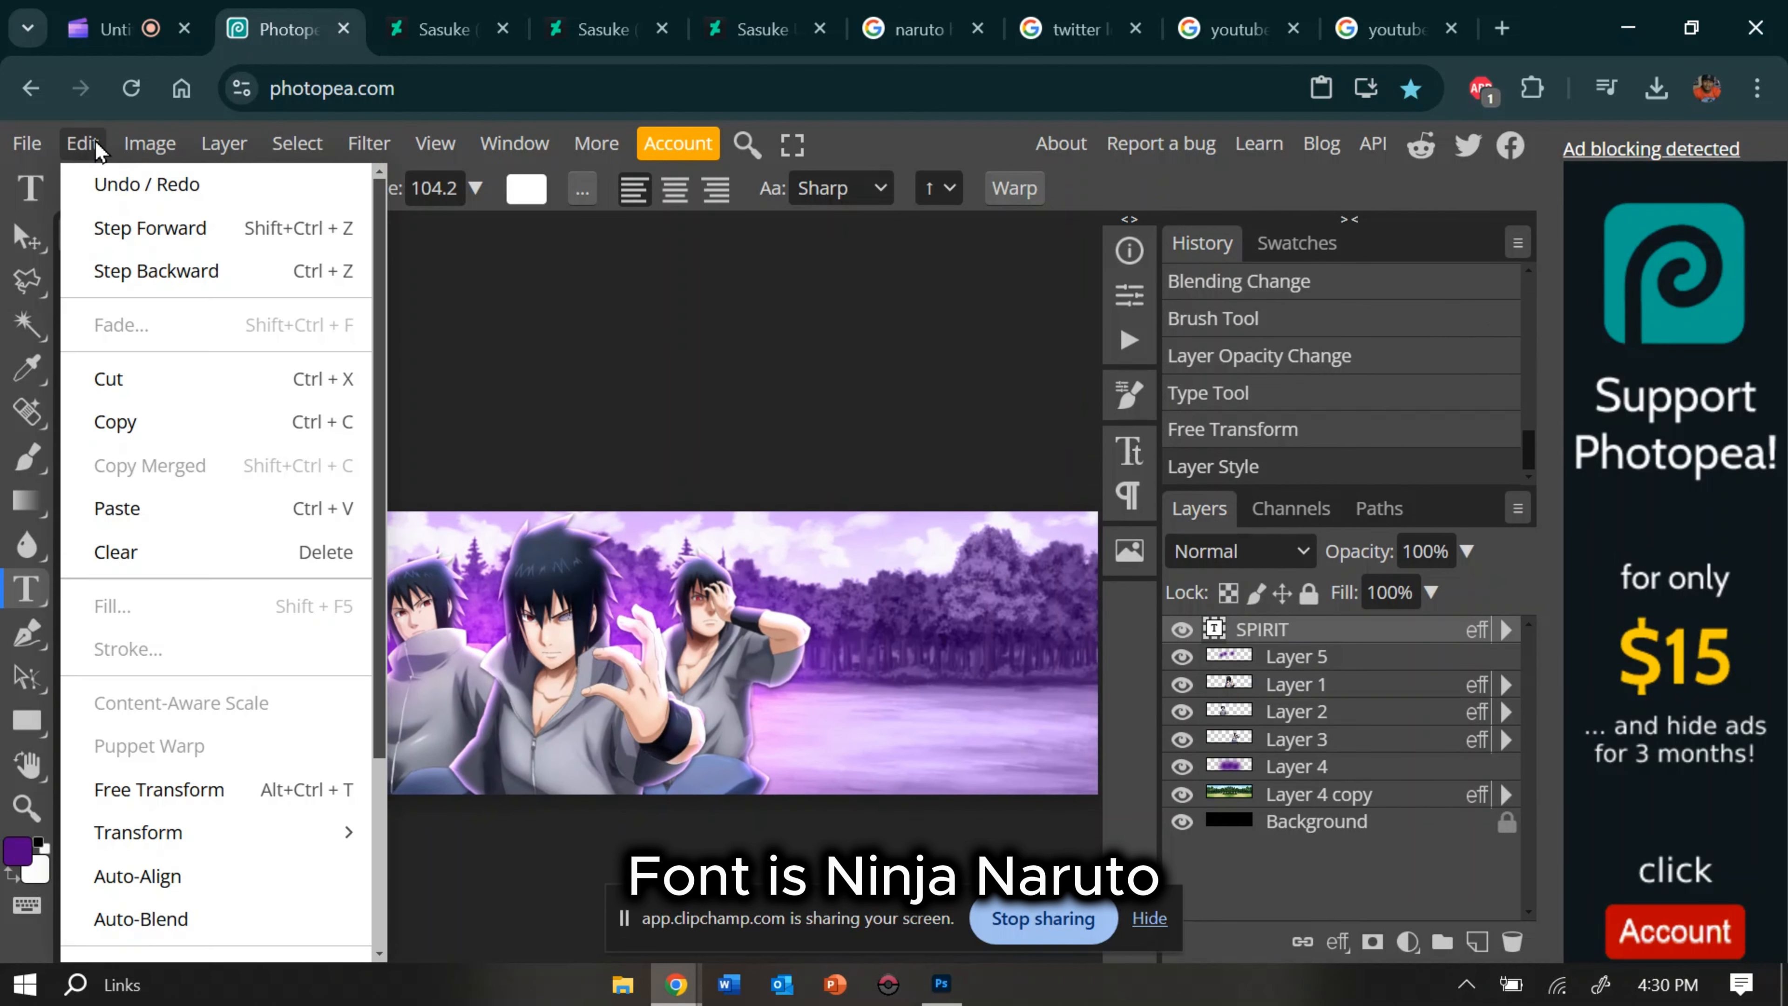
left_click(159, 778)
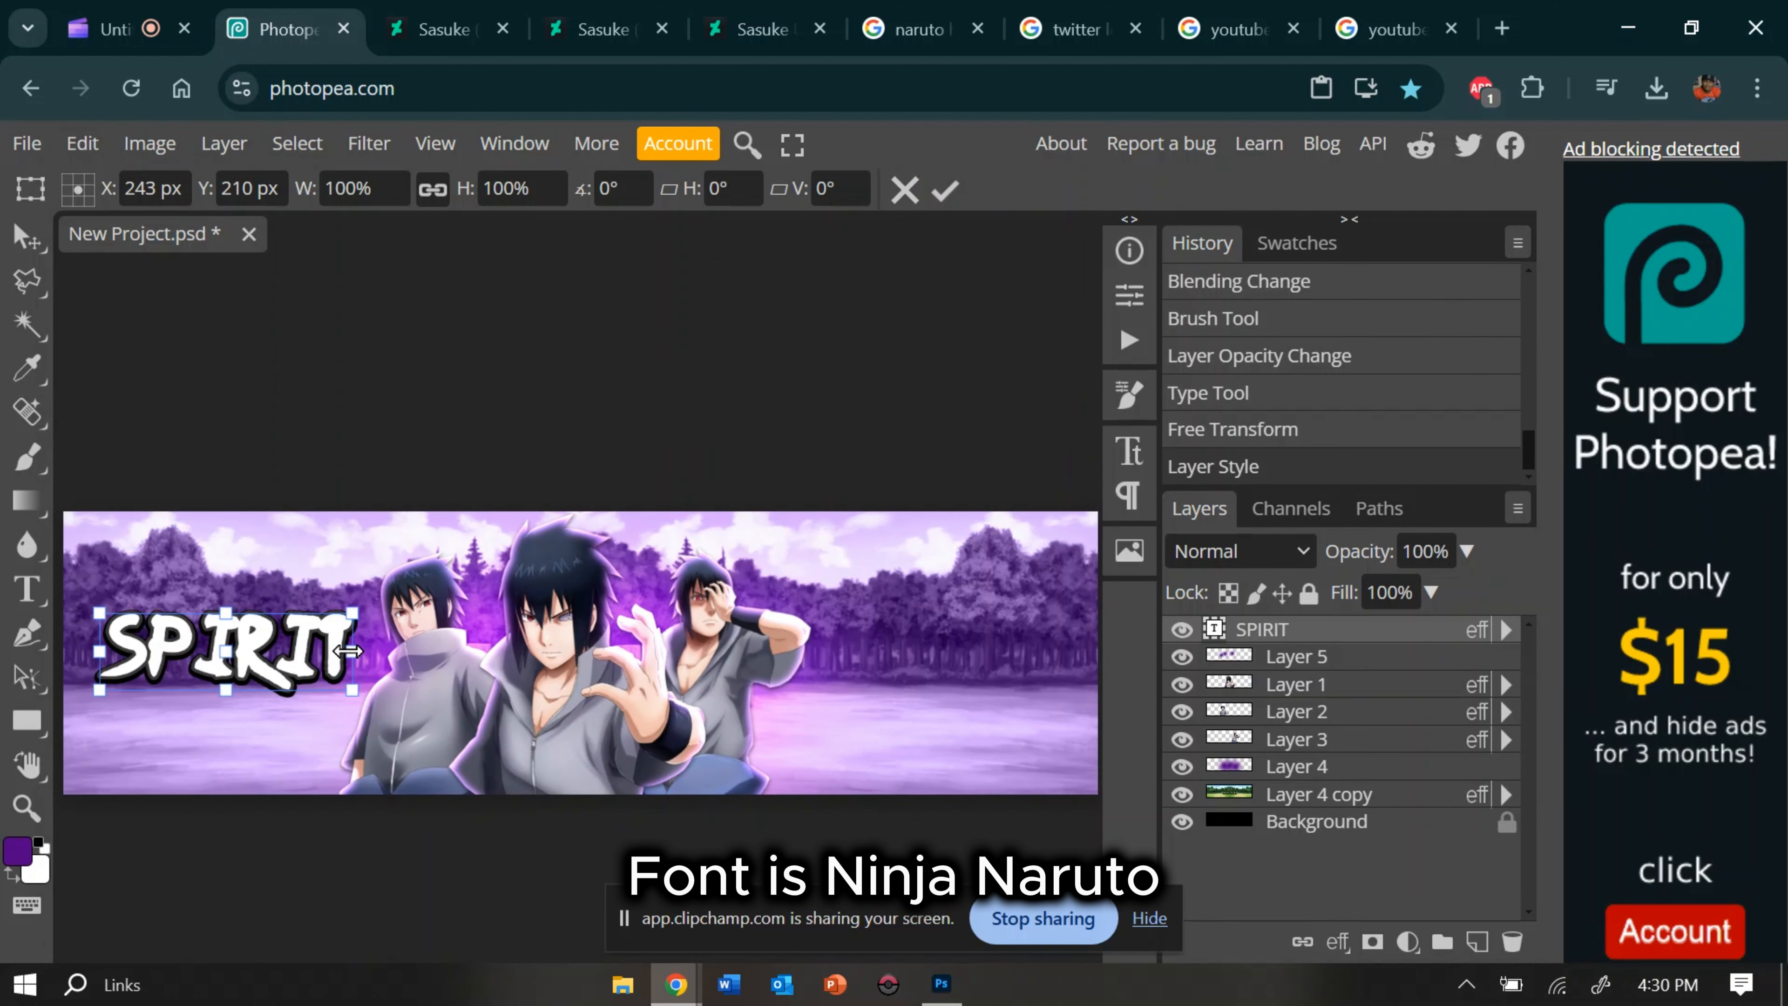
left_click_drag(354, 651, 301, 646)
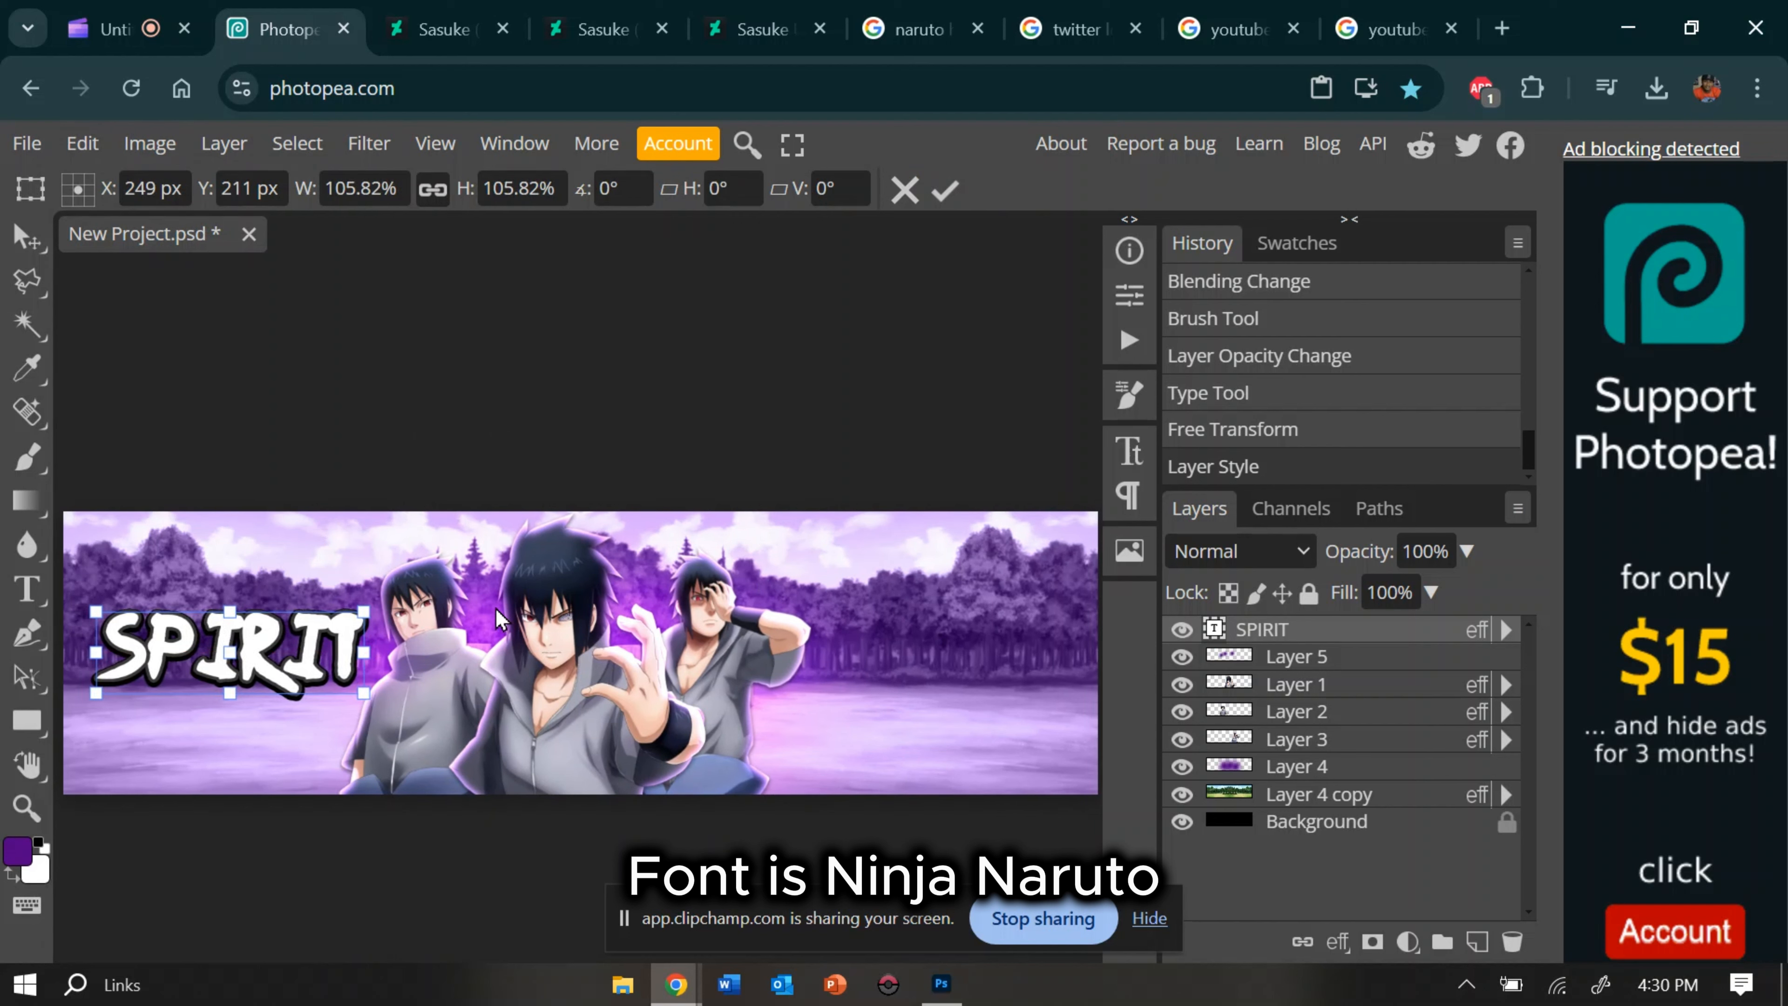
Step: Apply the transform, duplicate the SPIRIT text layer and replace the copy's text with CONTENT CREATOR
left_click(1326, 633)
key("ctrl+j")
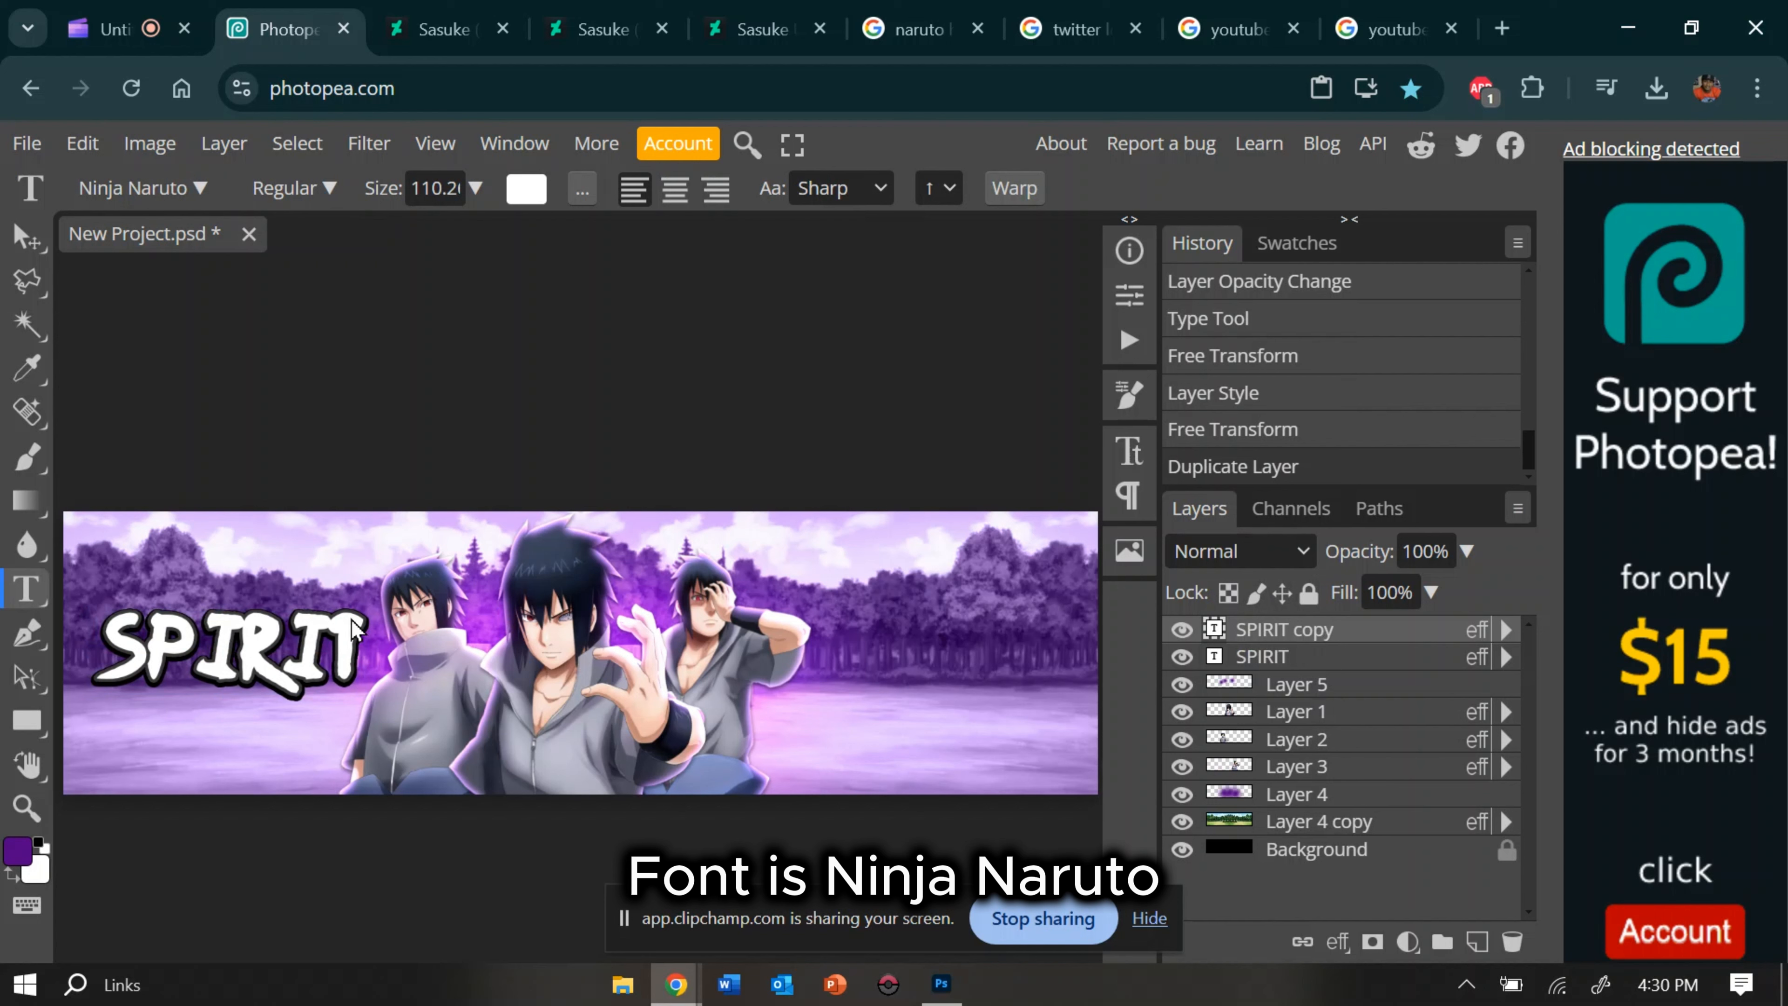
left_click(272, 633)
key("ctrl+a")
type("CONTEN")
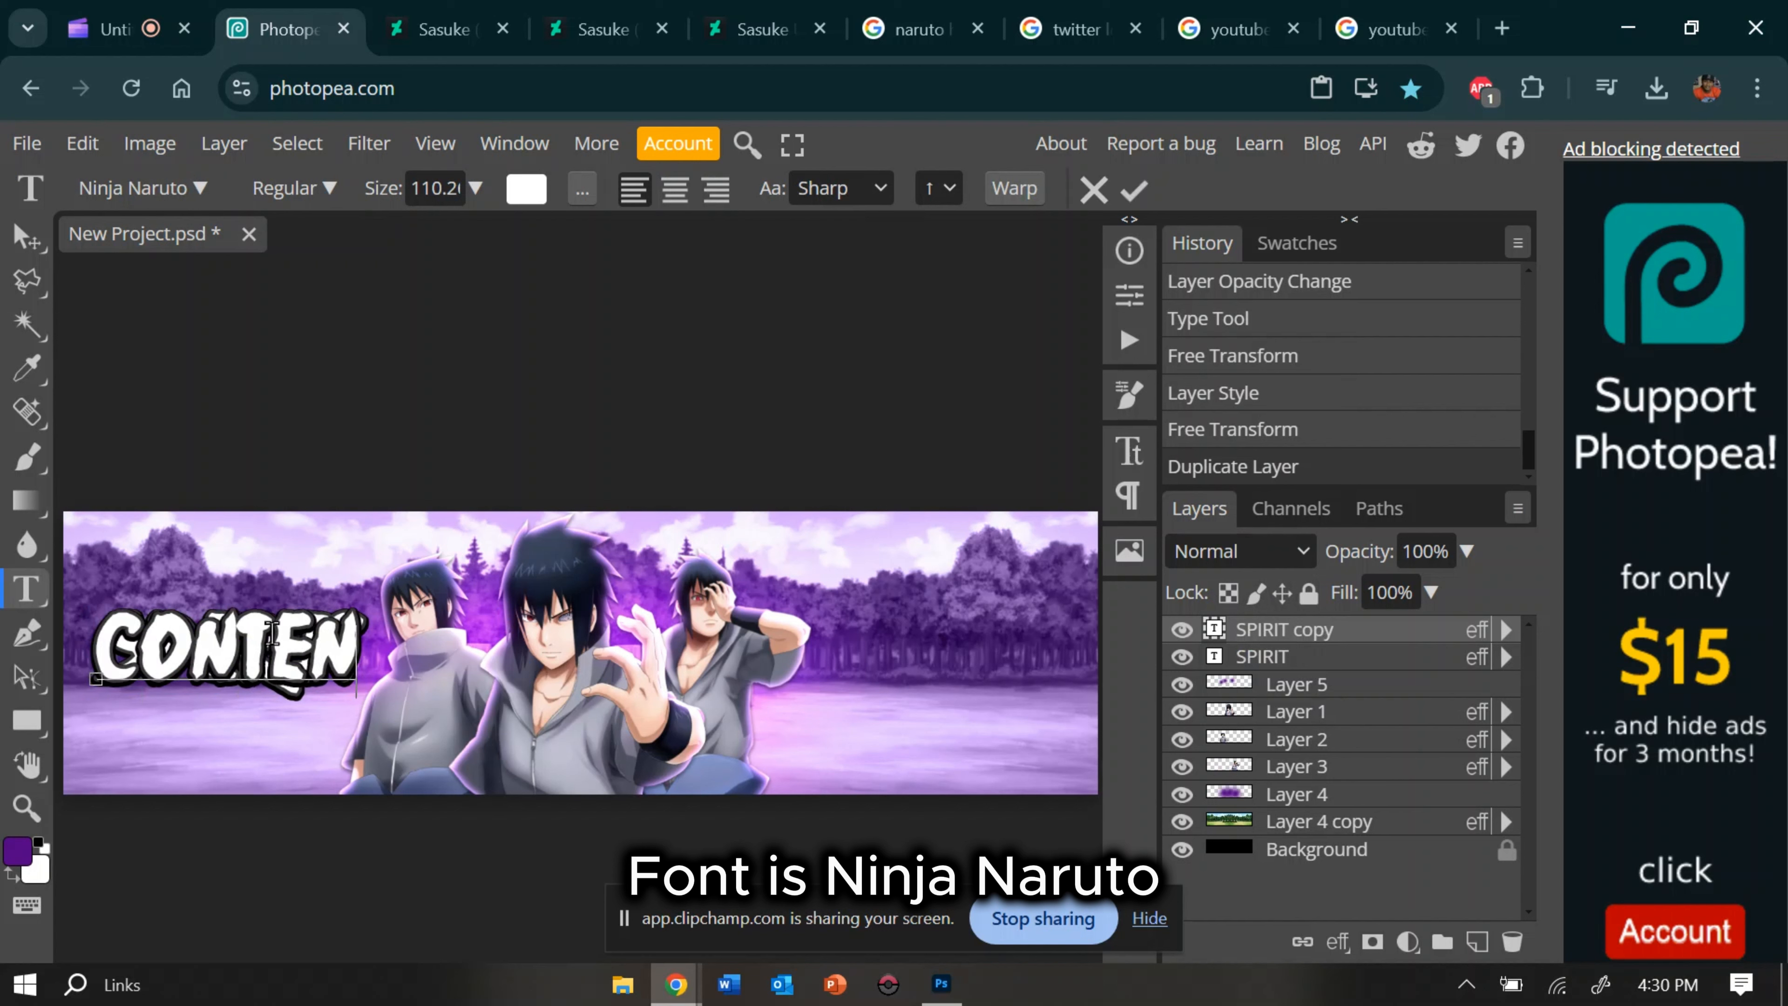
type("T CREATOR")
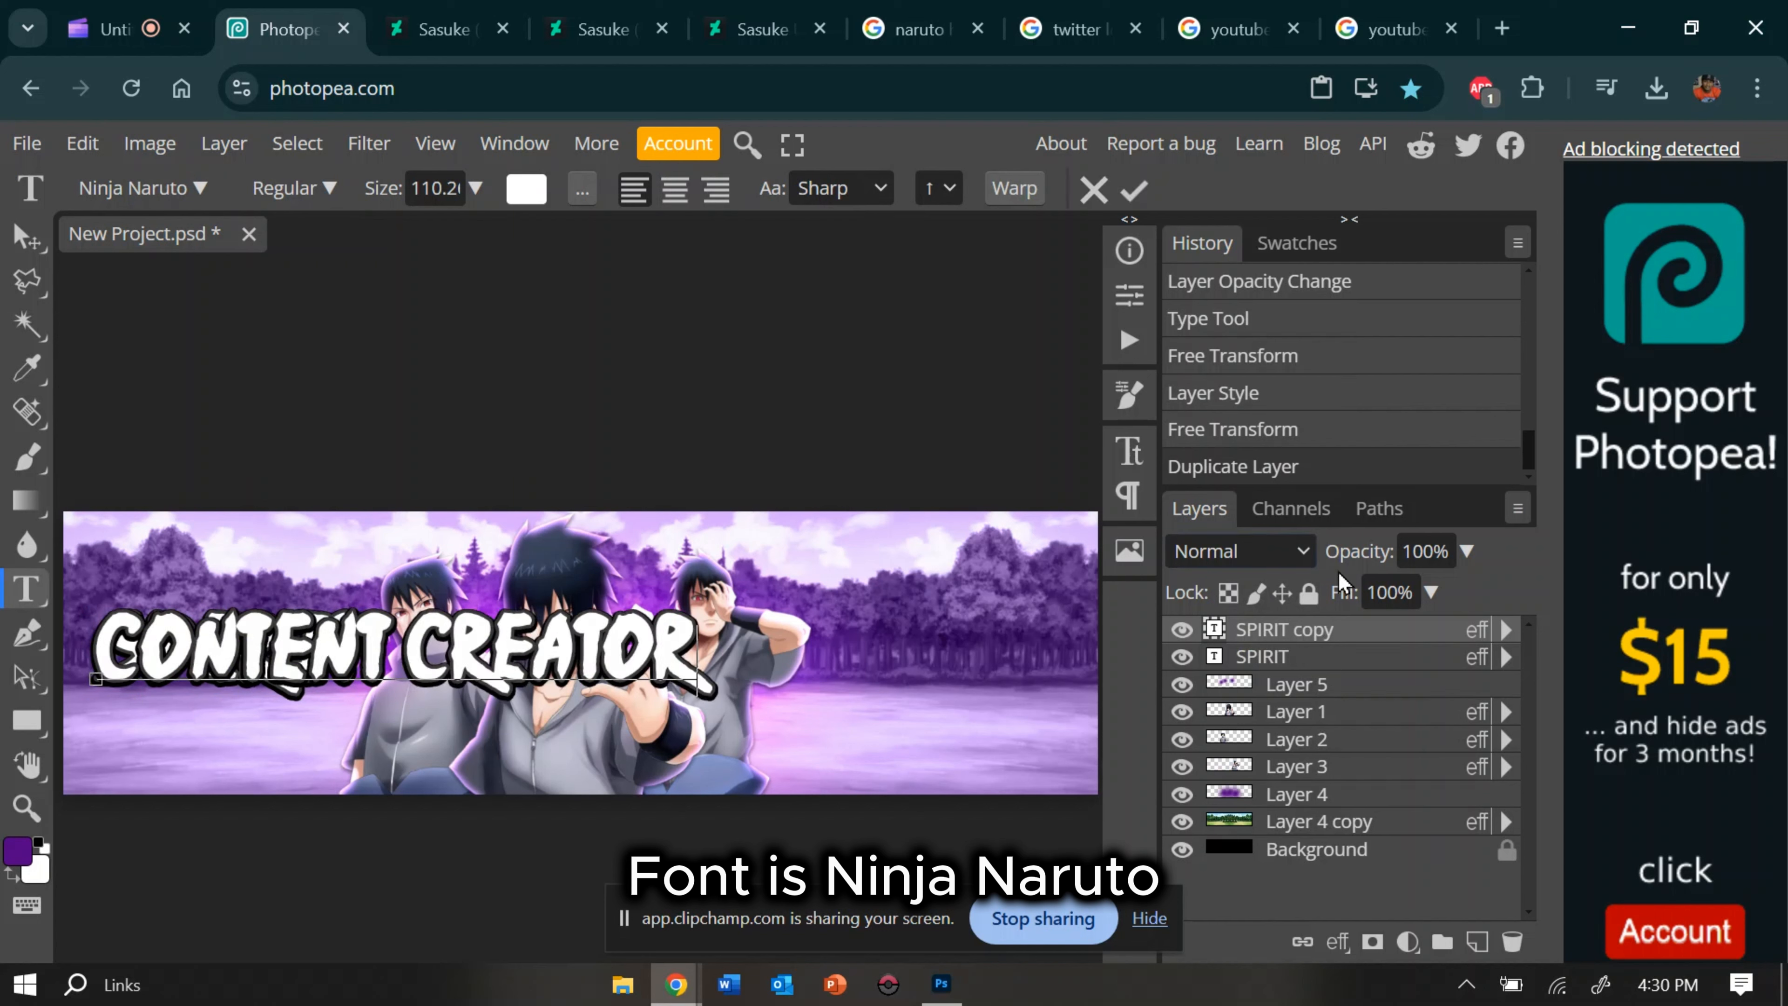
Step: Give the CONTENT CREATOR text a Normal-mode color overlay in light purple b770ff at 100% opacity
right_click(1346, 649)
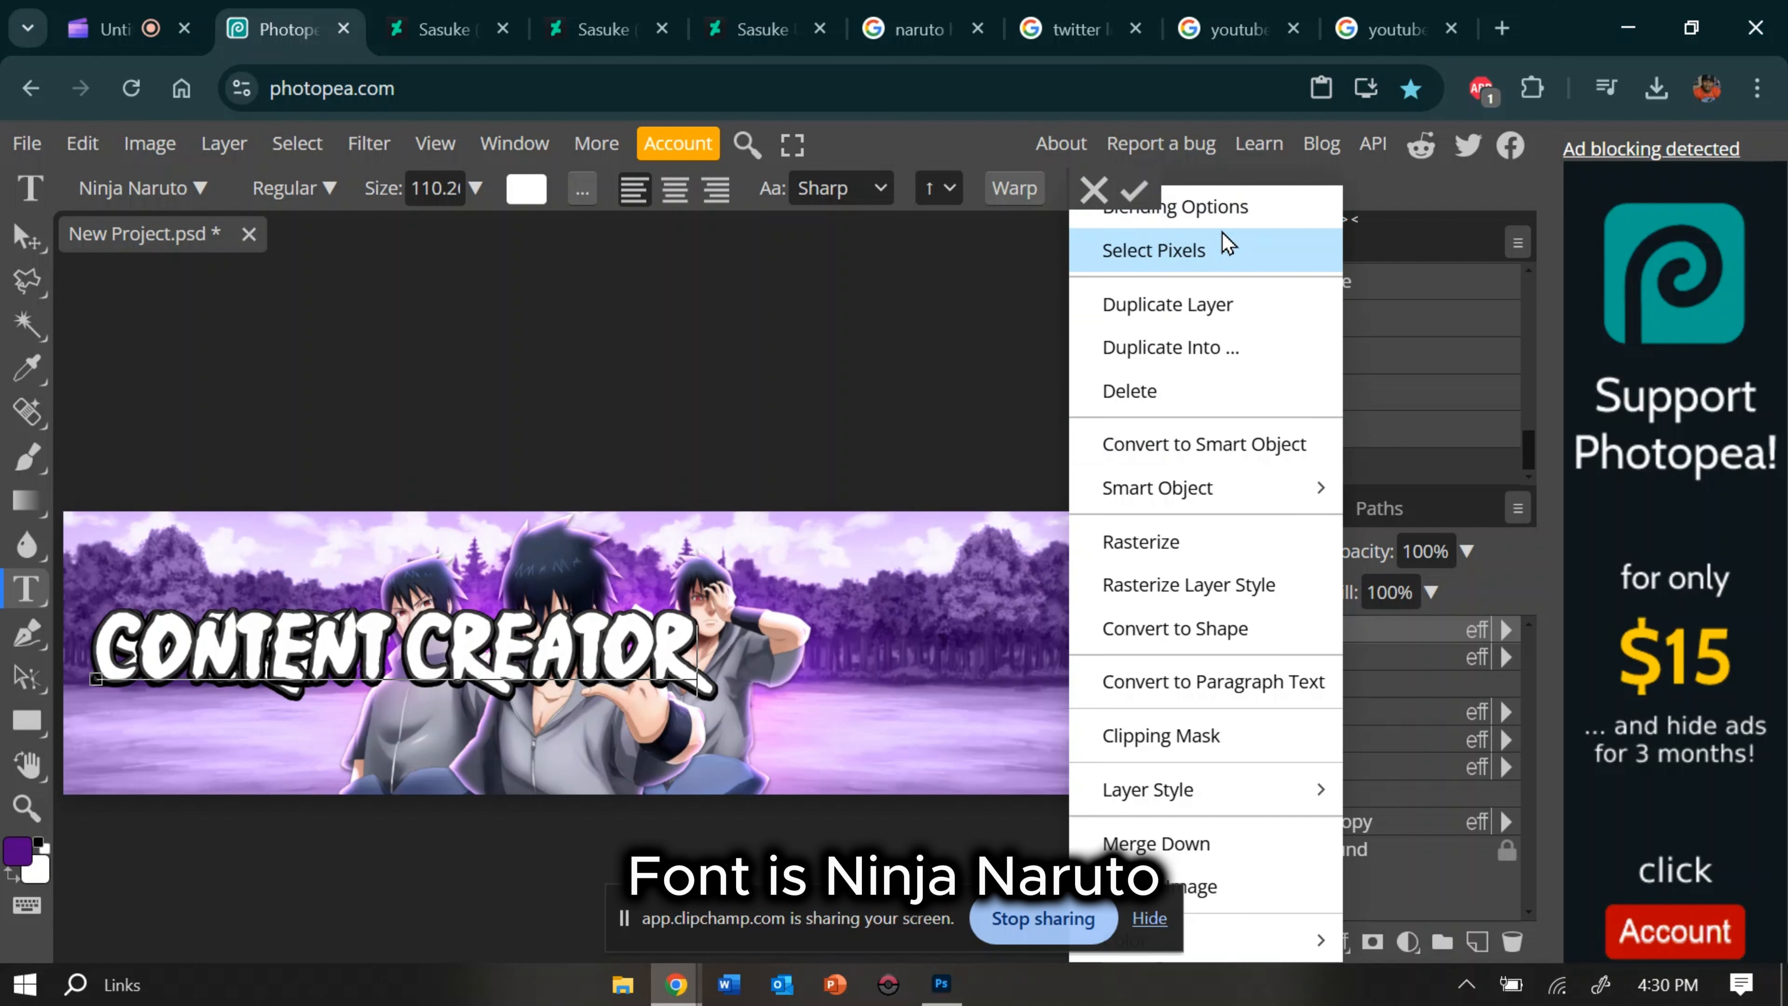
left_click(1224, 224)
left_click(860, 607)
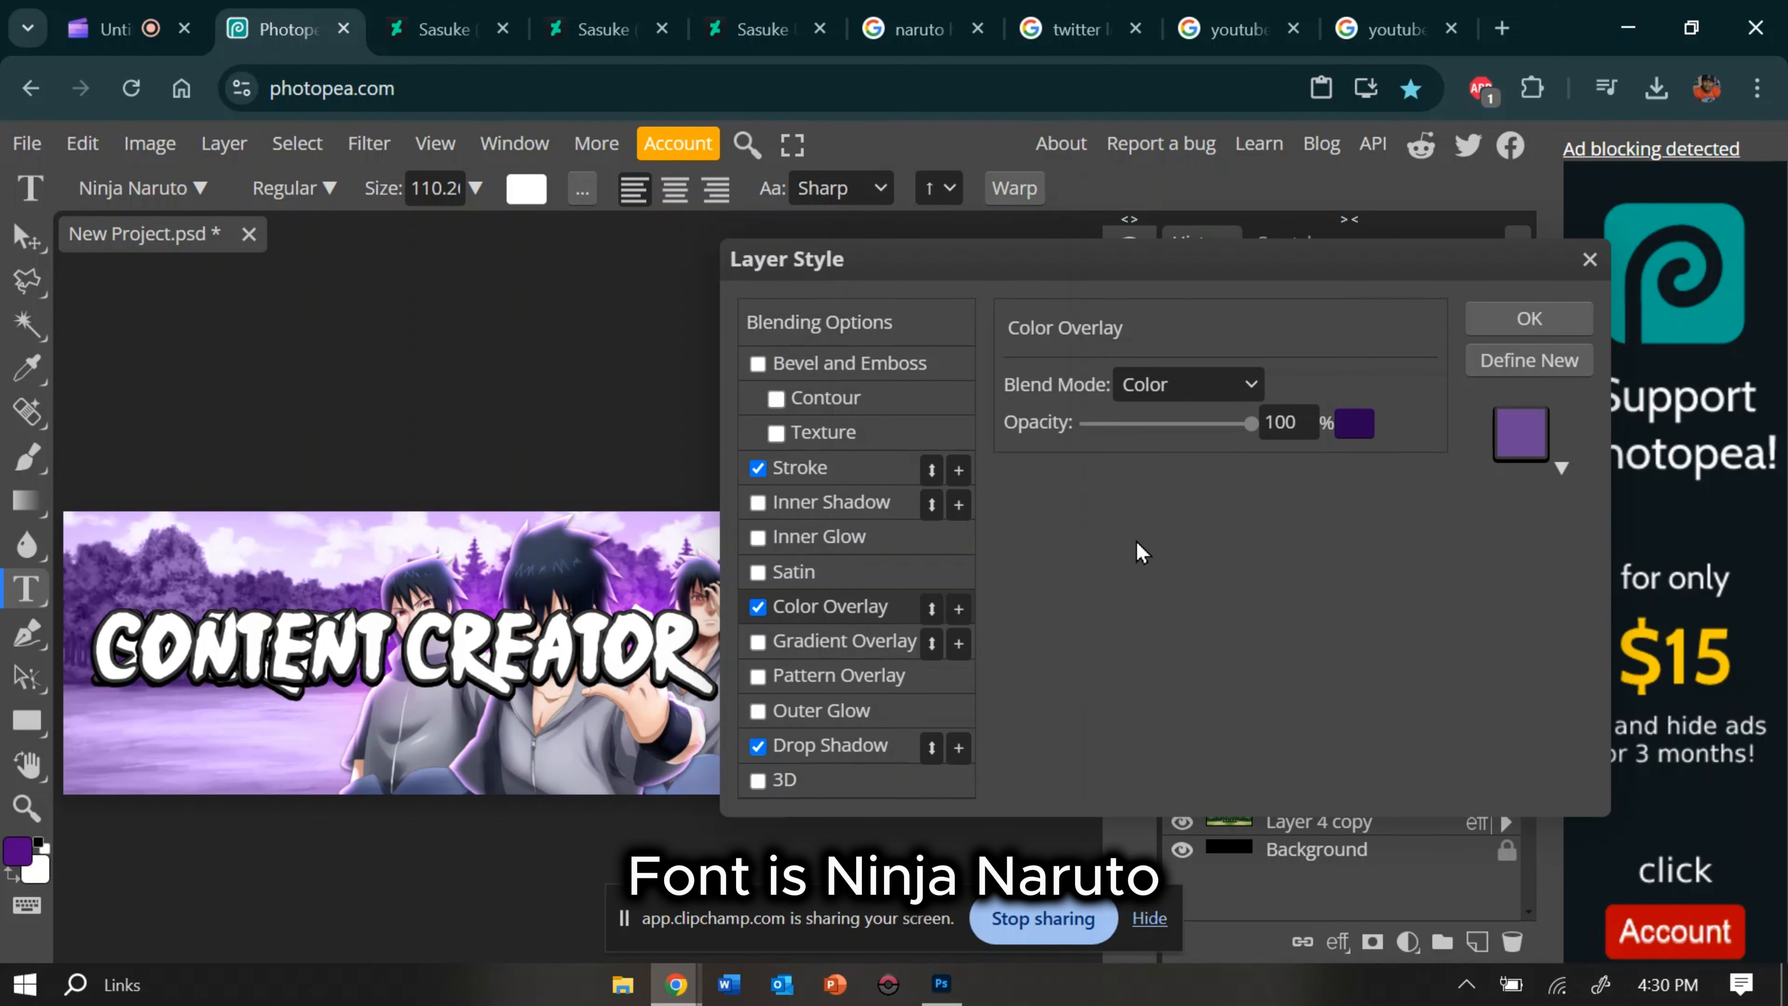
left_click_drag(1413, 272, 1649, 216)
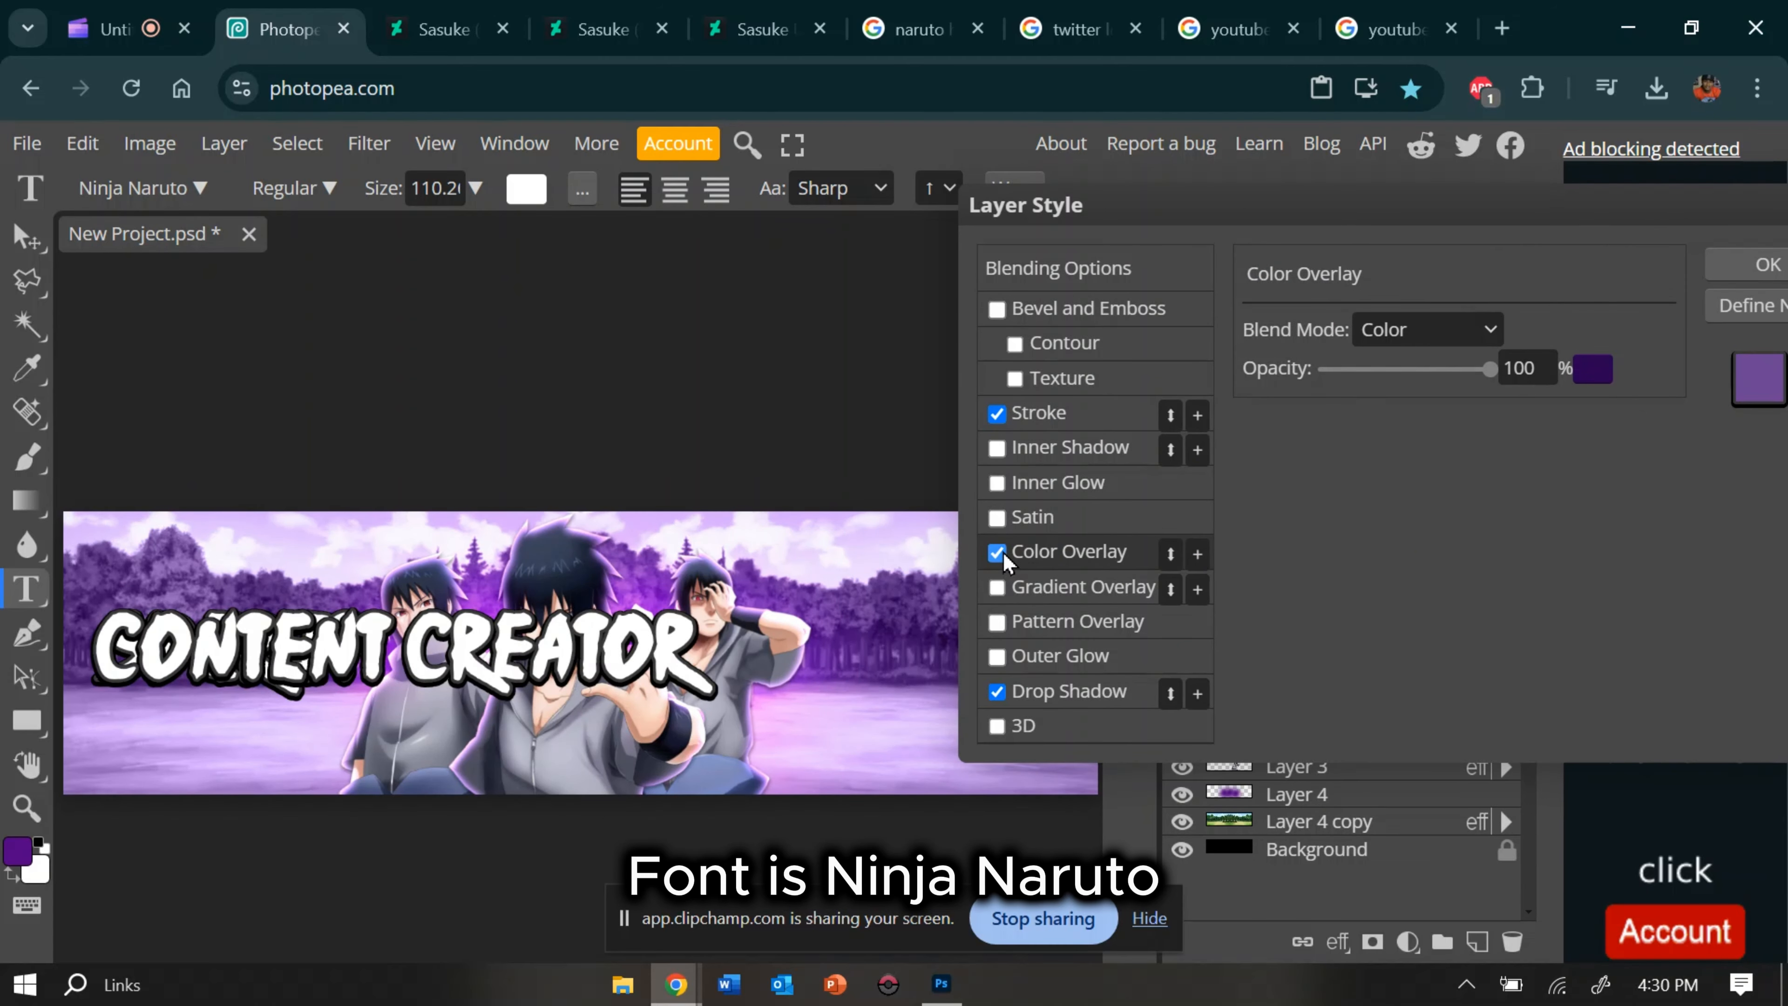
left_click_drag(1290, 223, 1060, 263)
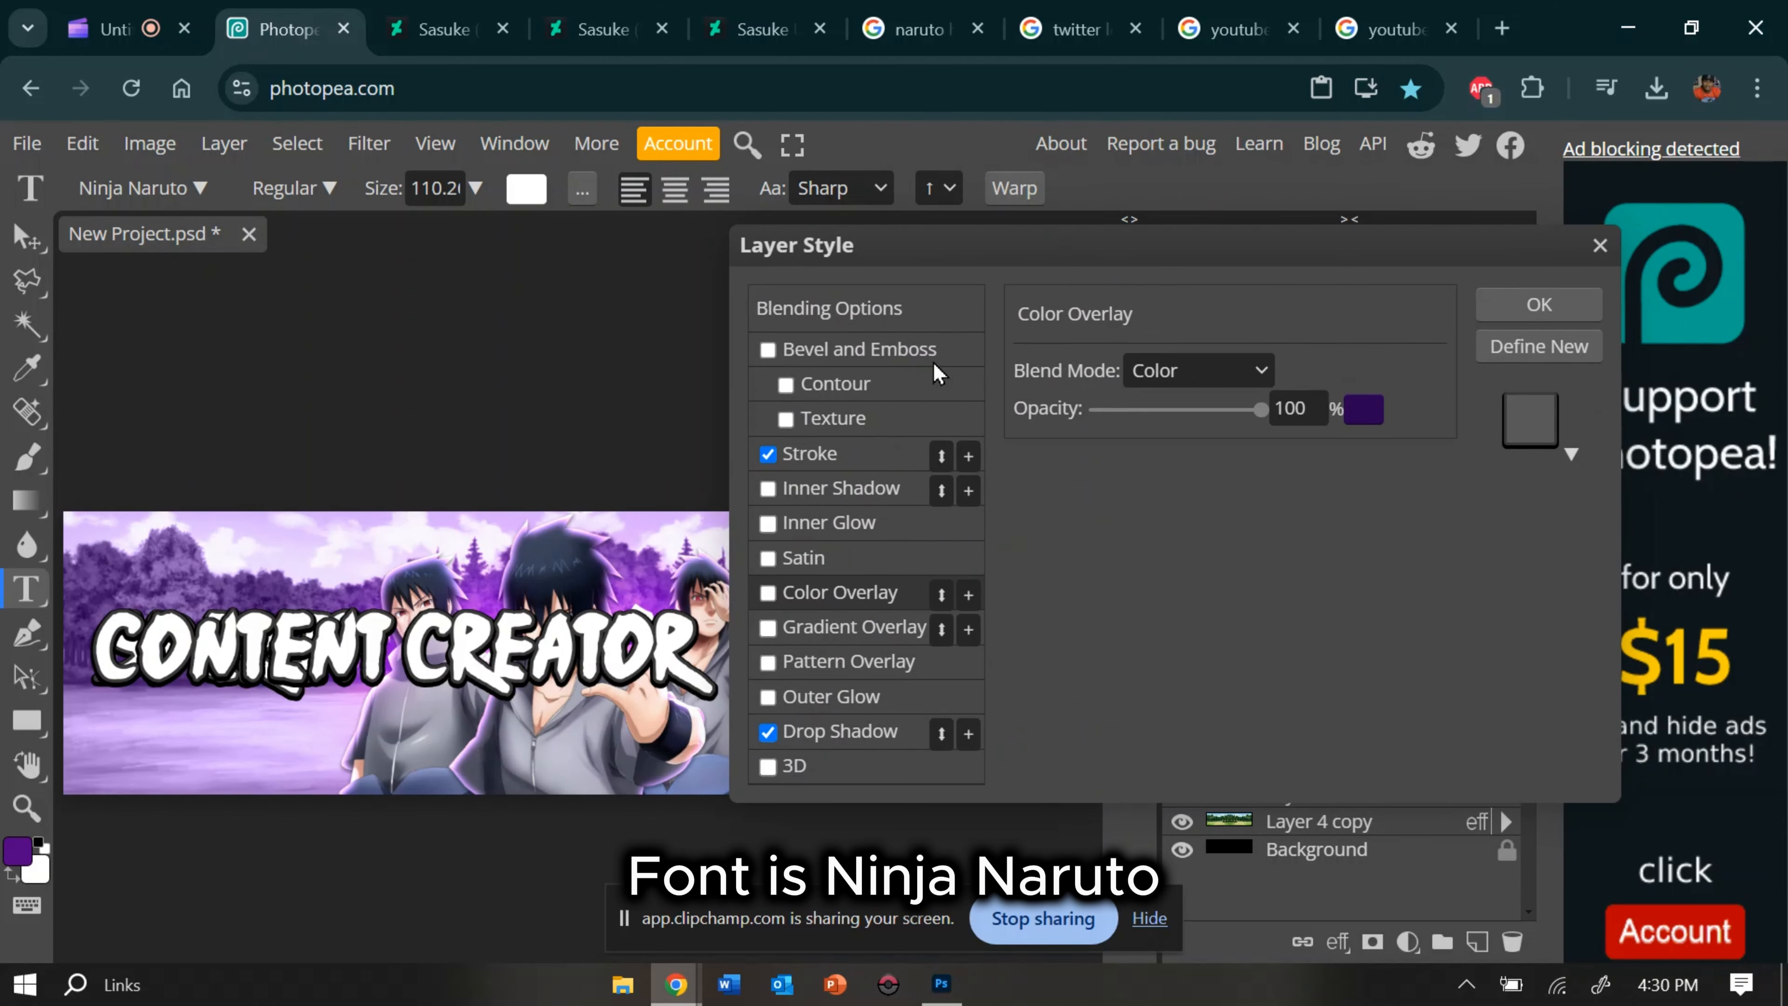
left_click(1187, 381)
left_click(1161, 403)
left_click(1179, 384)
left_click(1174, 407)
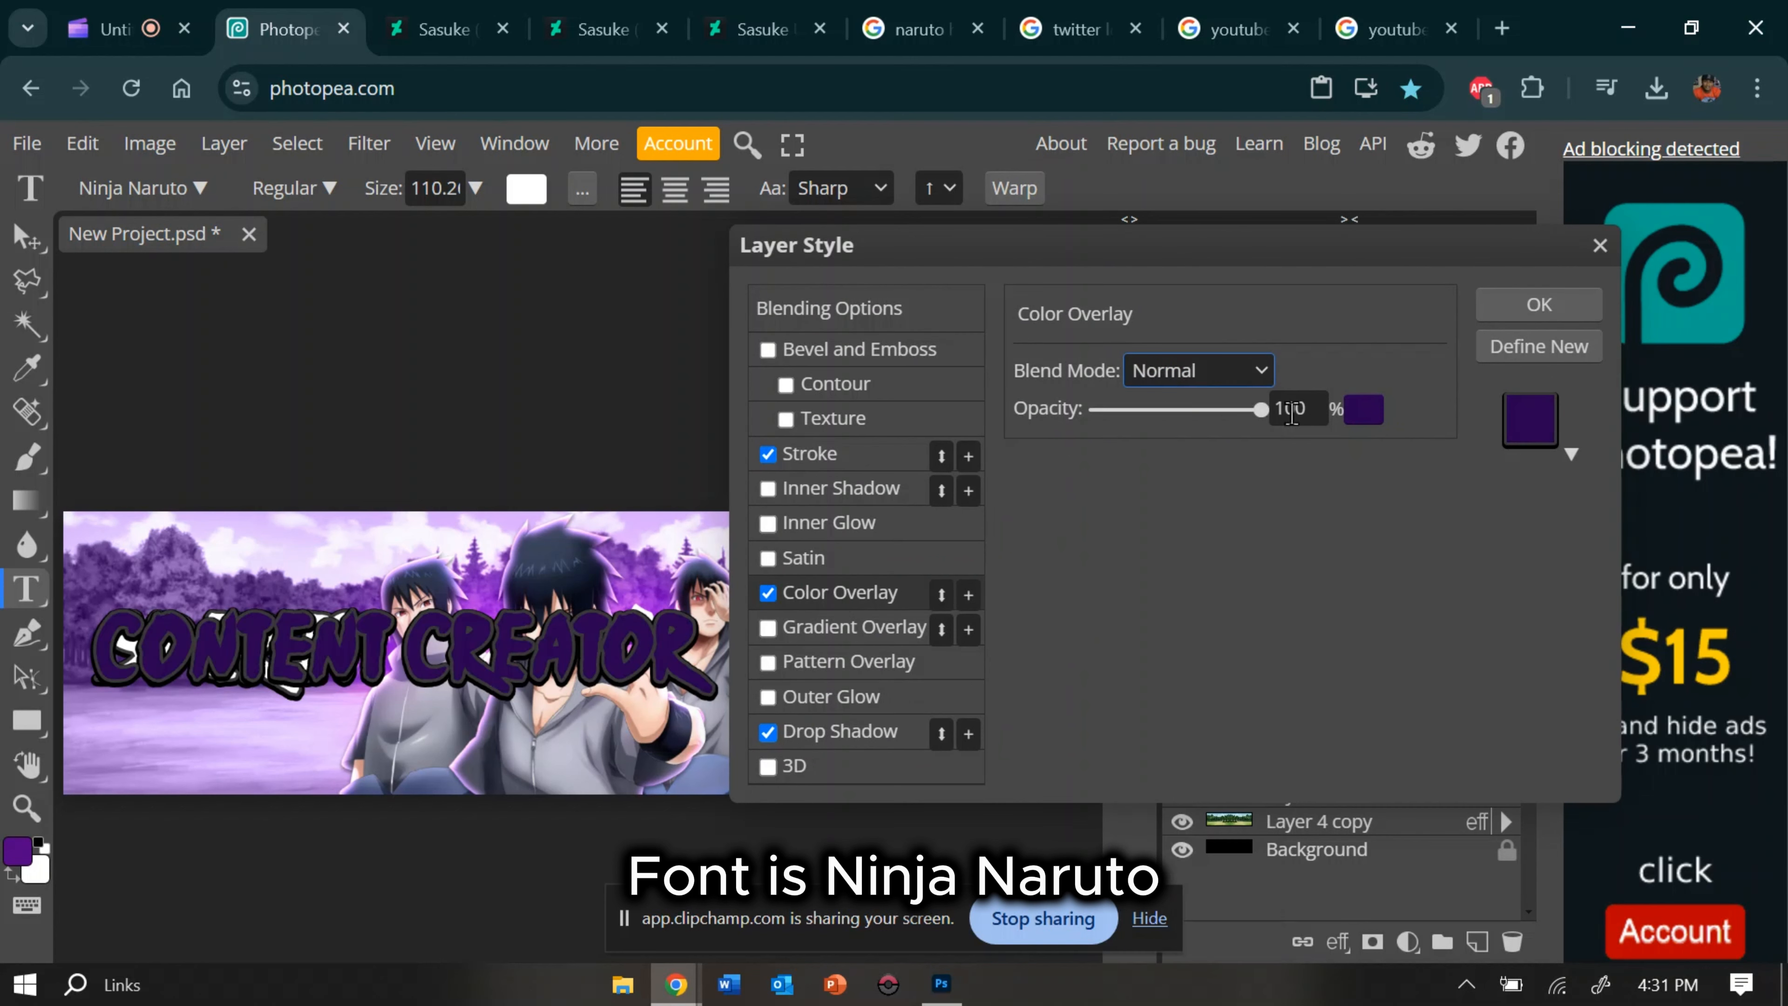
left_click(1364, 410)
left_click_drag(876, 569, 962, 294)
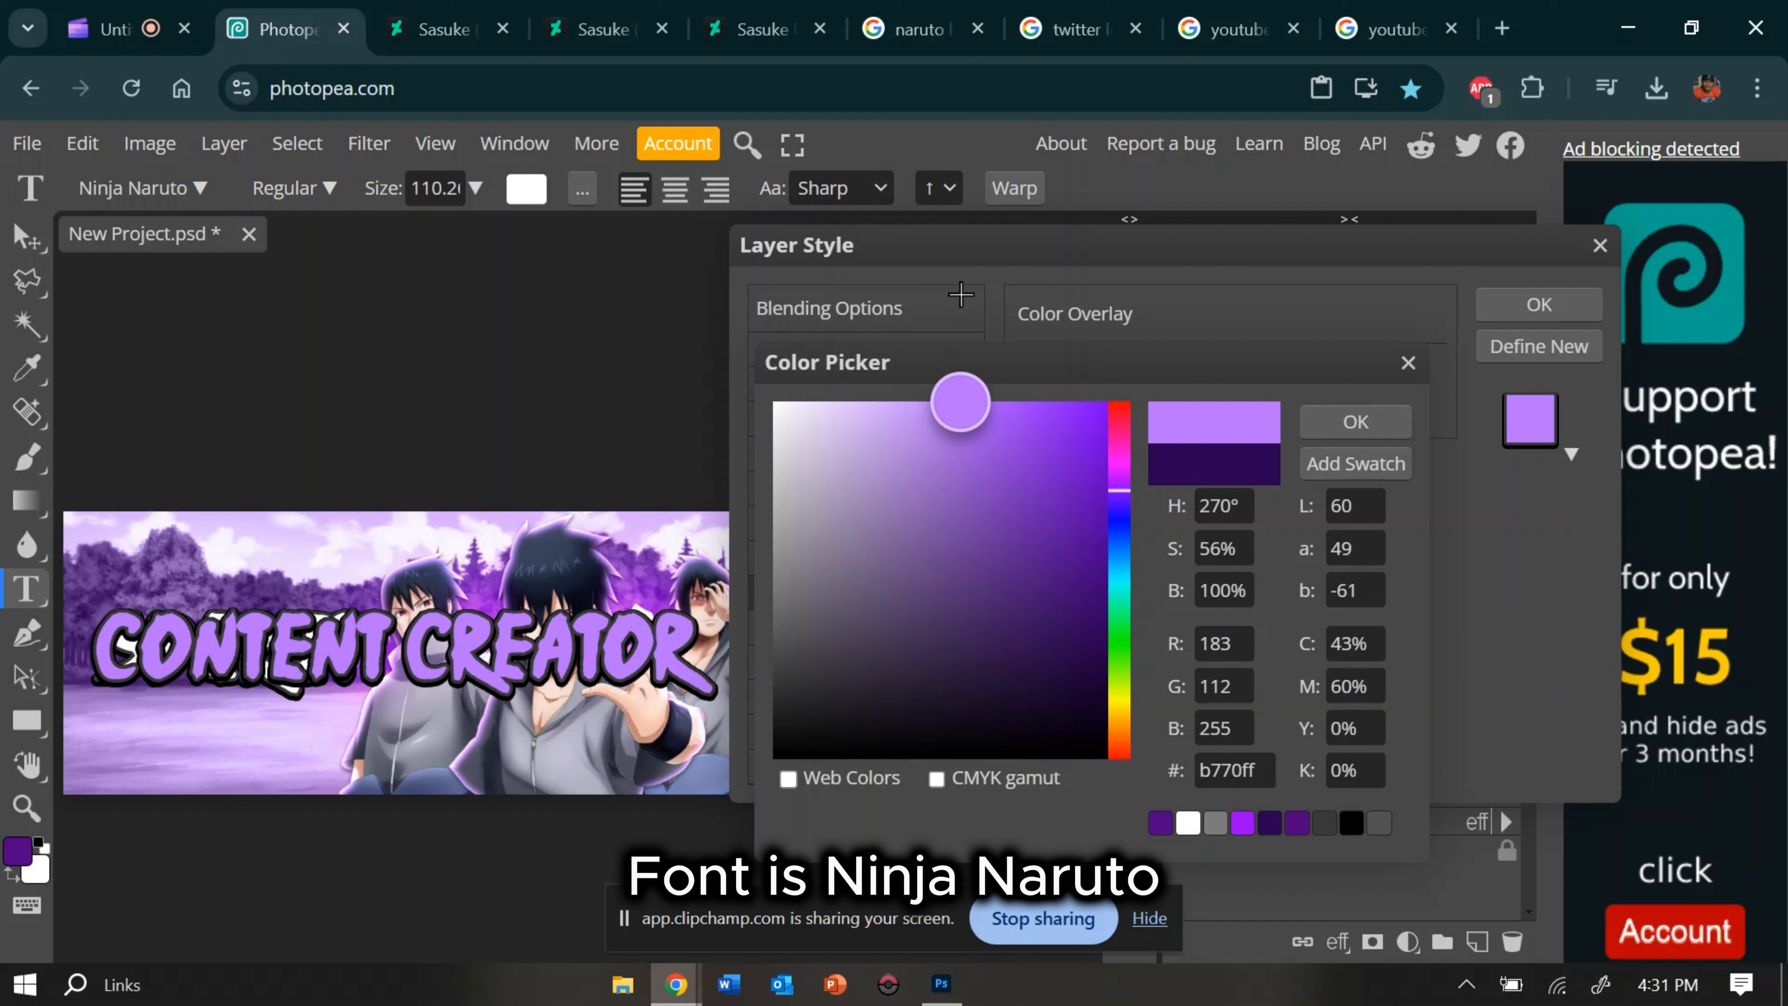
left_click(1330, 421)
Step: Set the CONTENT CREATOR text's stroke color to dark purple 430085
left_click(810, 455)
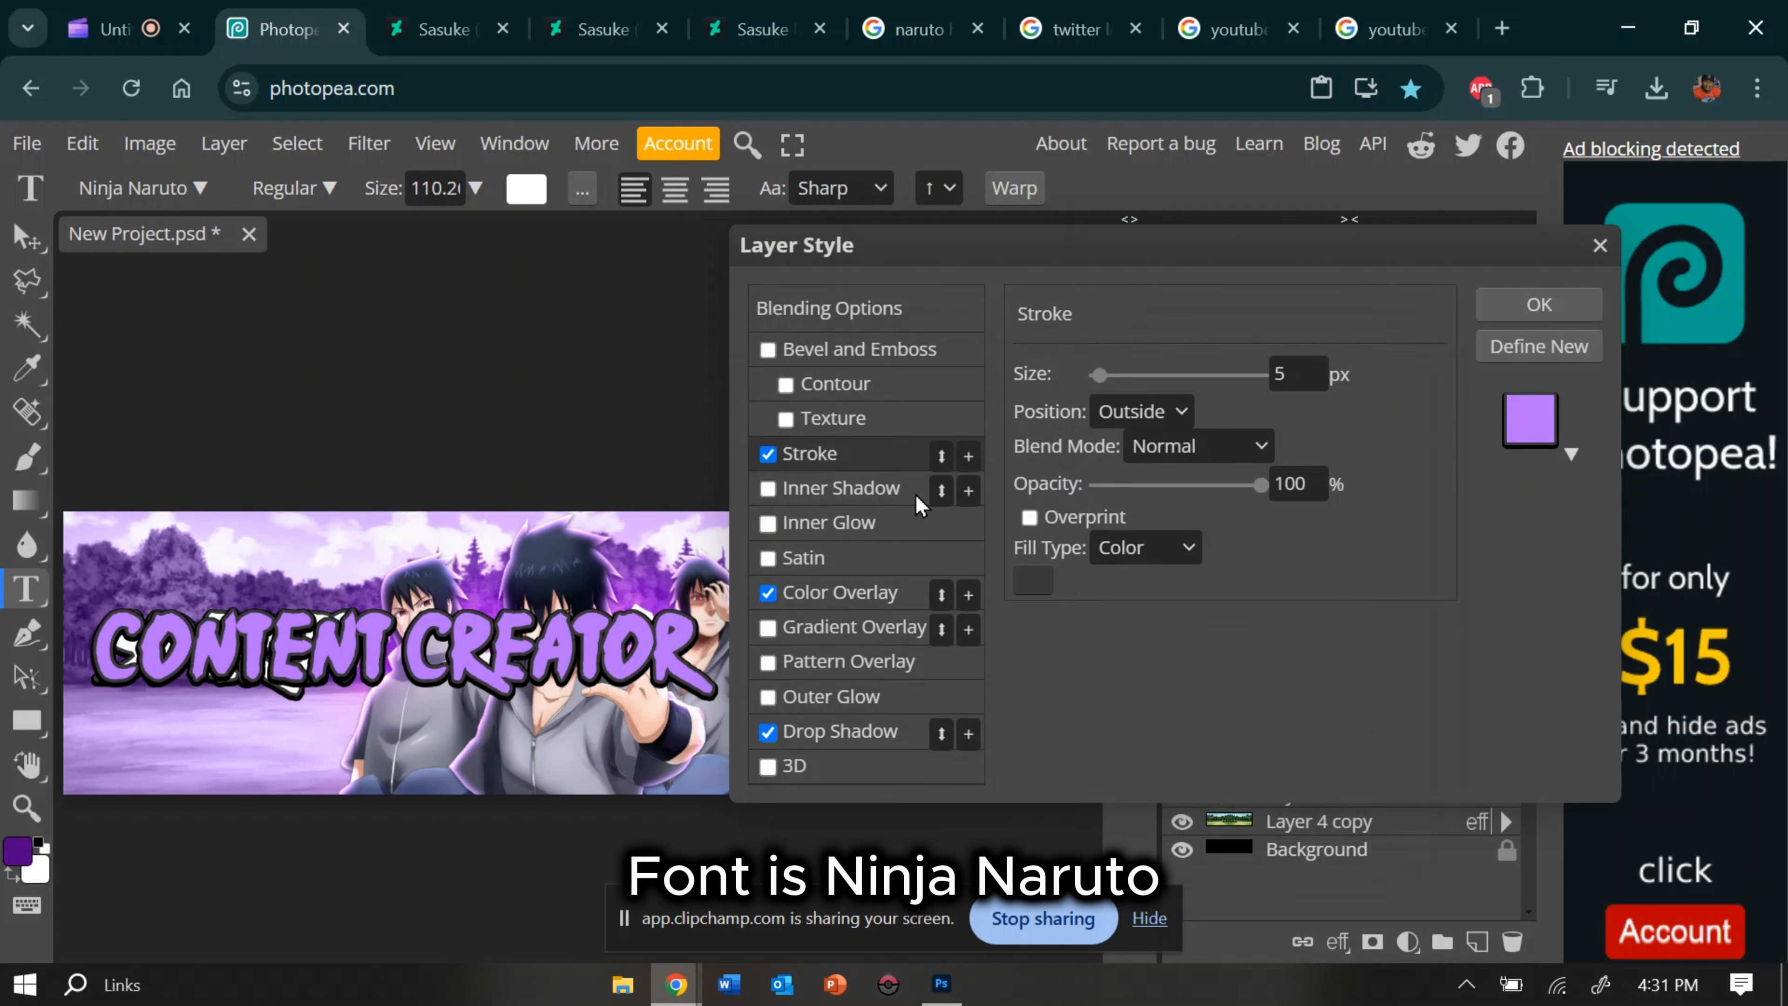
left_click(1035, 586)
left_click_drag(934, 618, 1289, 348)
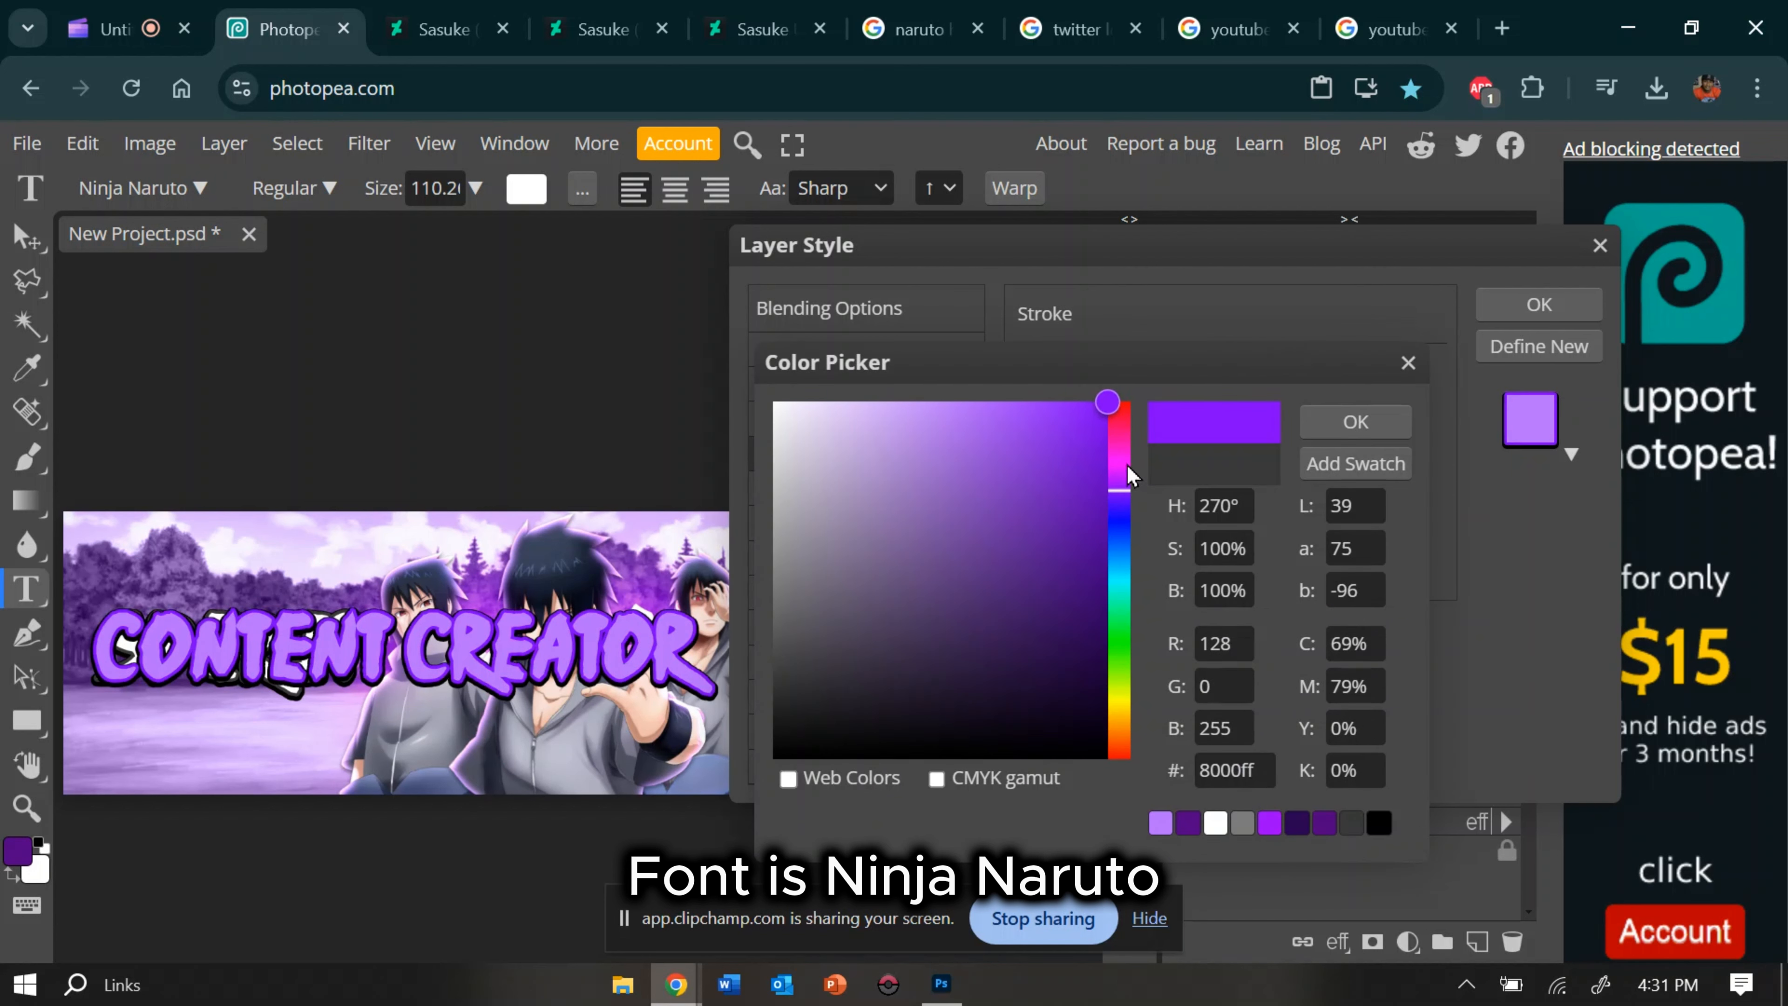
left_click_drag(939, 550, 1143, 574)
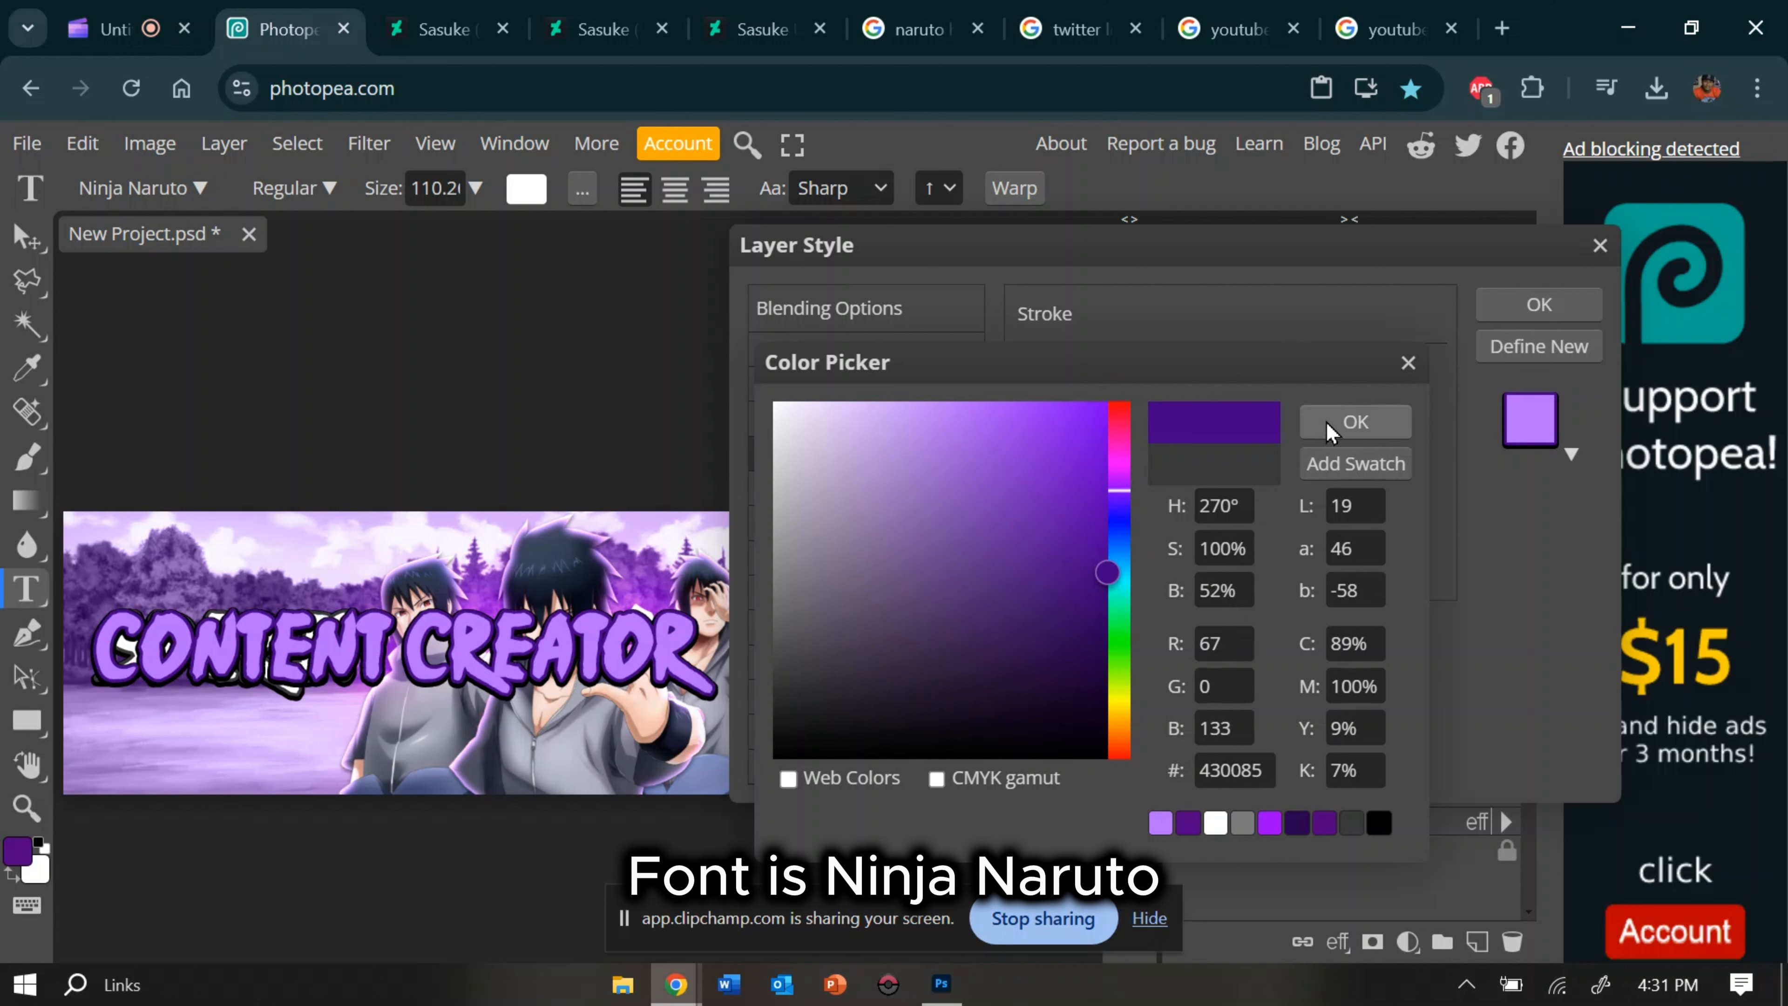
left_click(1355, 421)
Step: Change the CONTENT CREATOR text's drop shadow color to a very dark purple and apply the layer style
left_click(843, 736)
left_click(1289, 369)
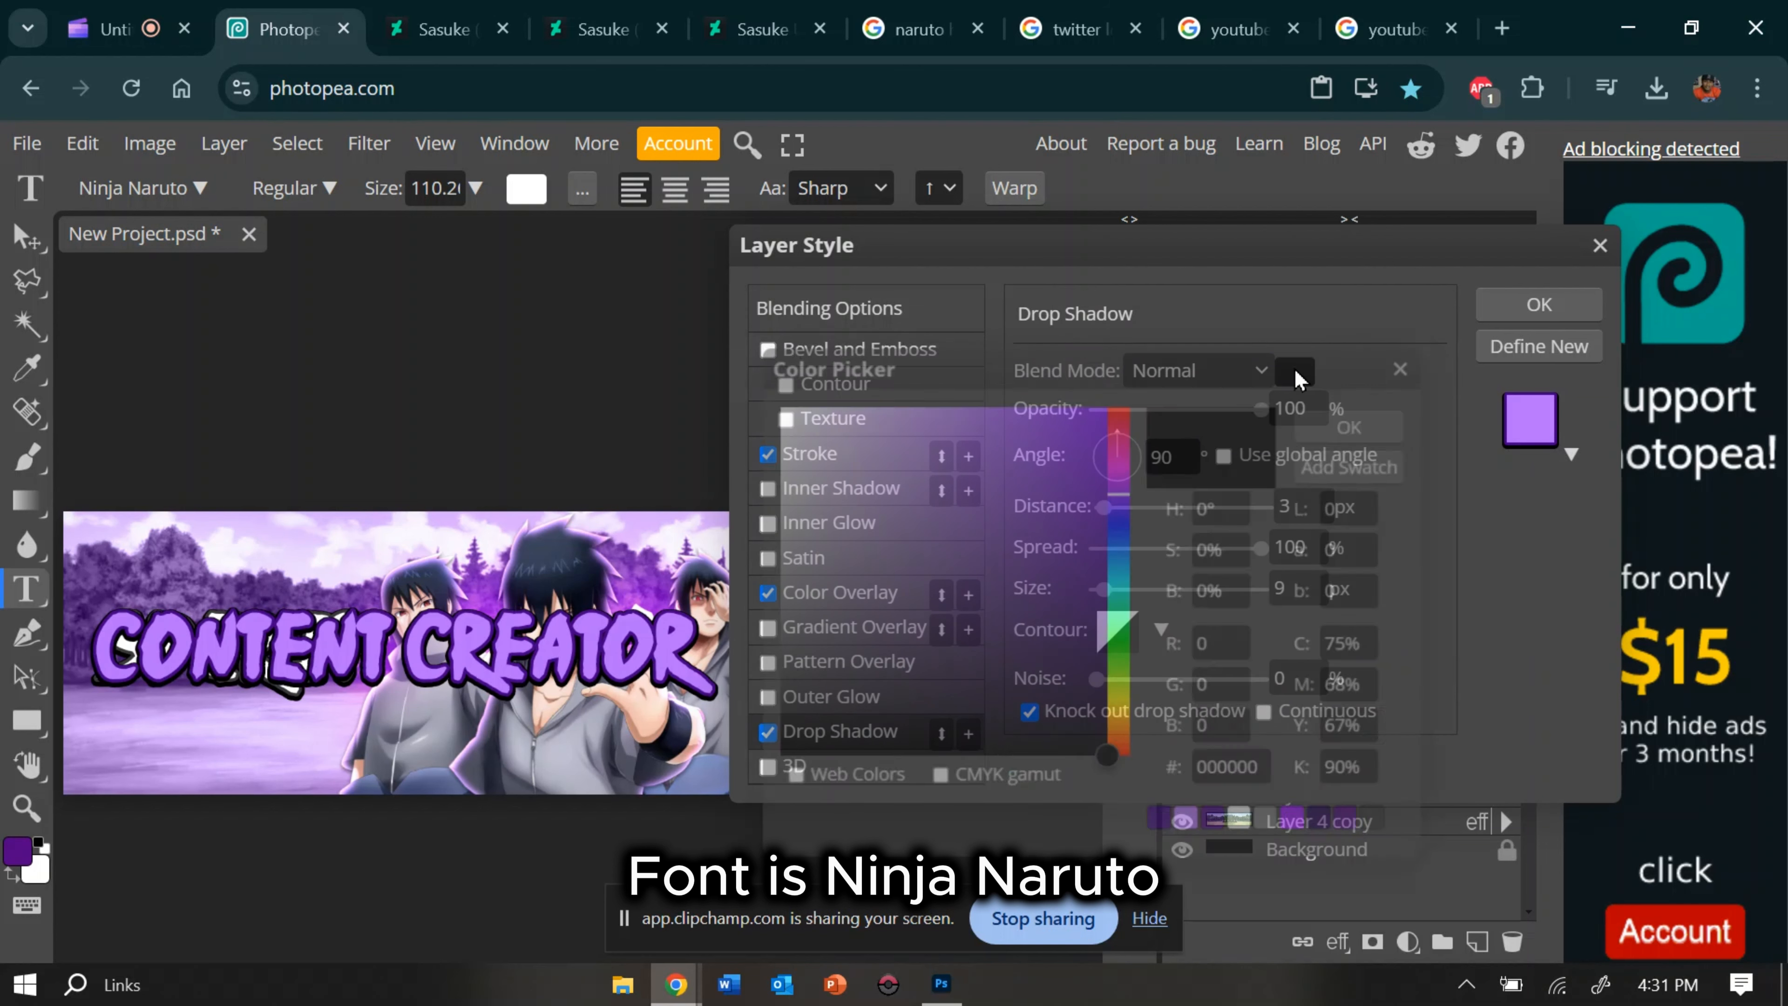
mouse_move(1030, 488)
left_mouse_down()
mouse_move(1151, 568)
mouse_move(1180, 654)
left_mouse_up()
left_click(1356, 421)
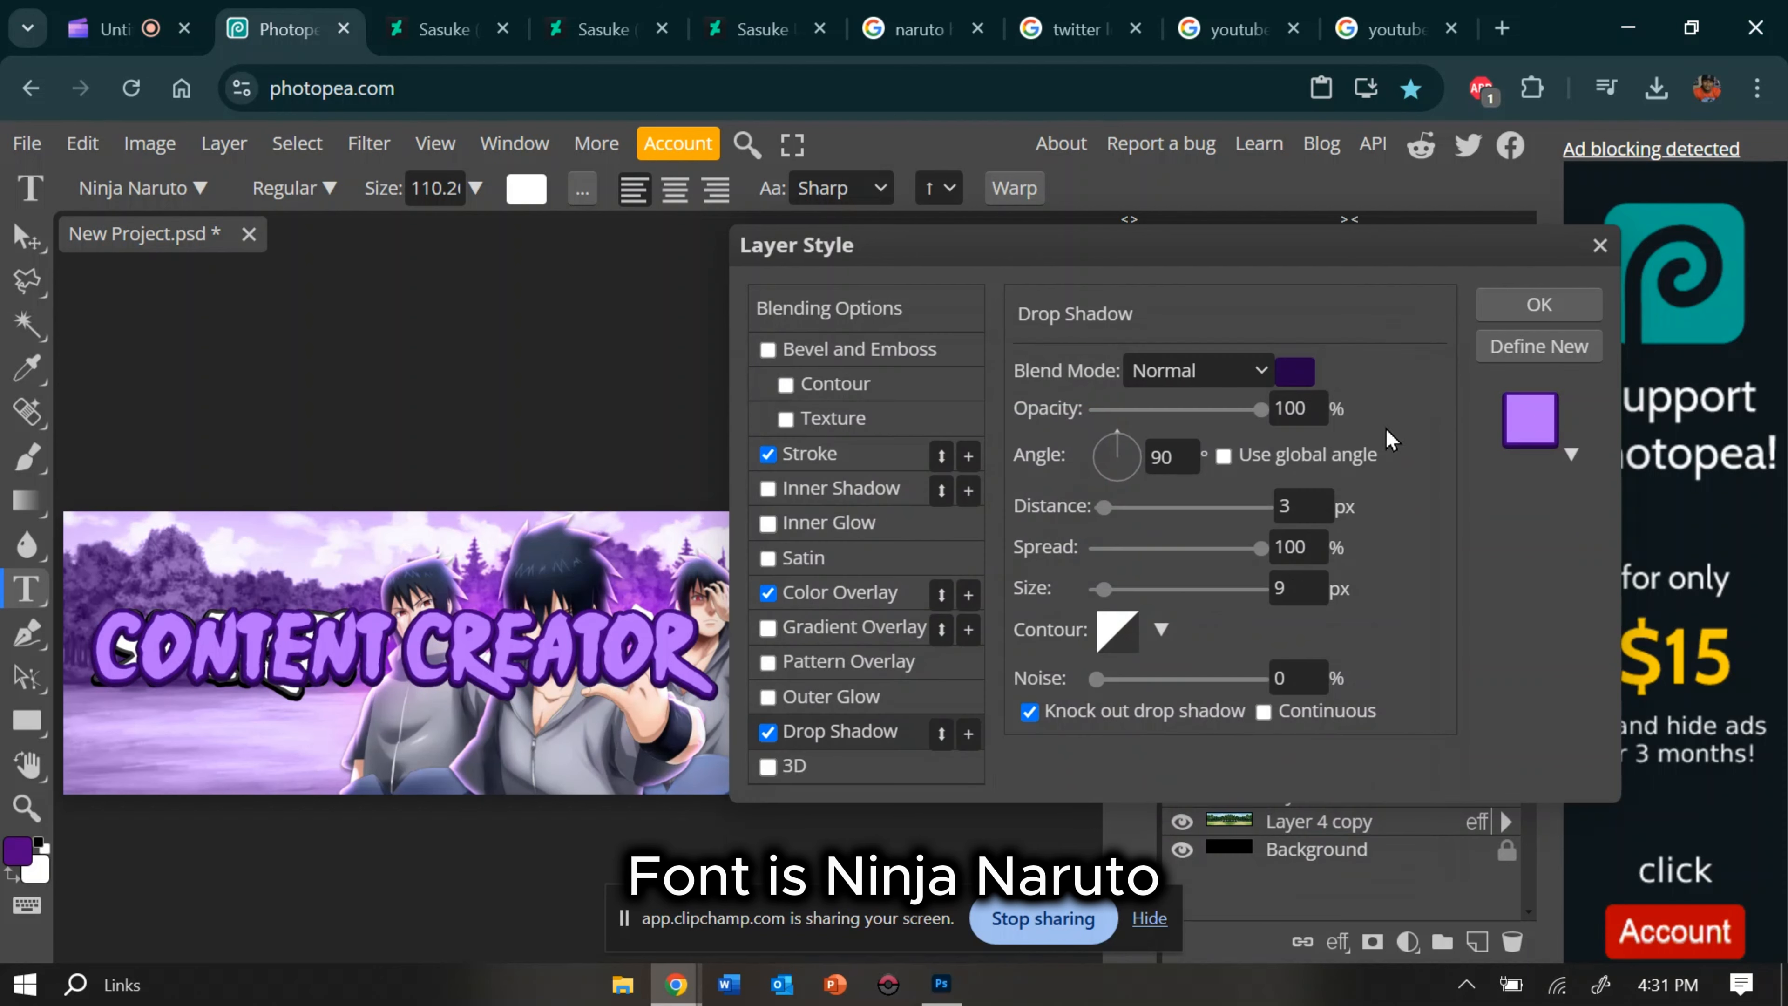
left_click(1540, 304)
Step: Apply faux italic to the CONTENT CREATOR text
left_click(1130, 451)
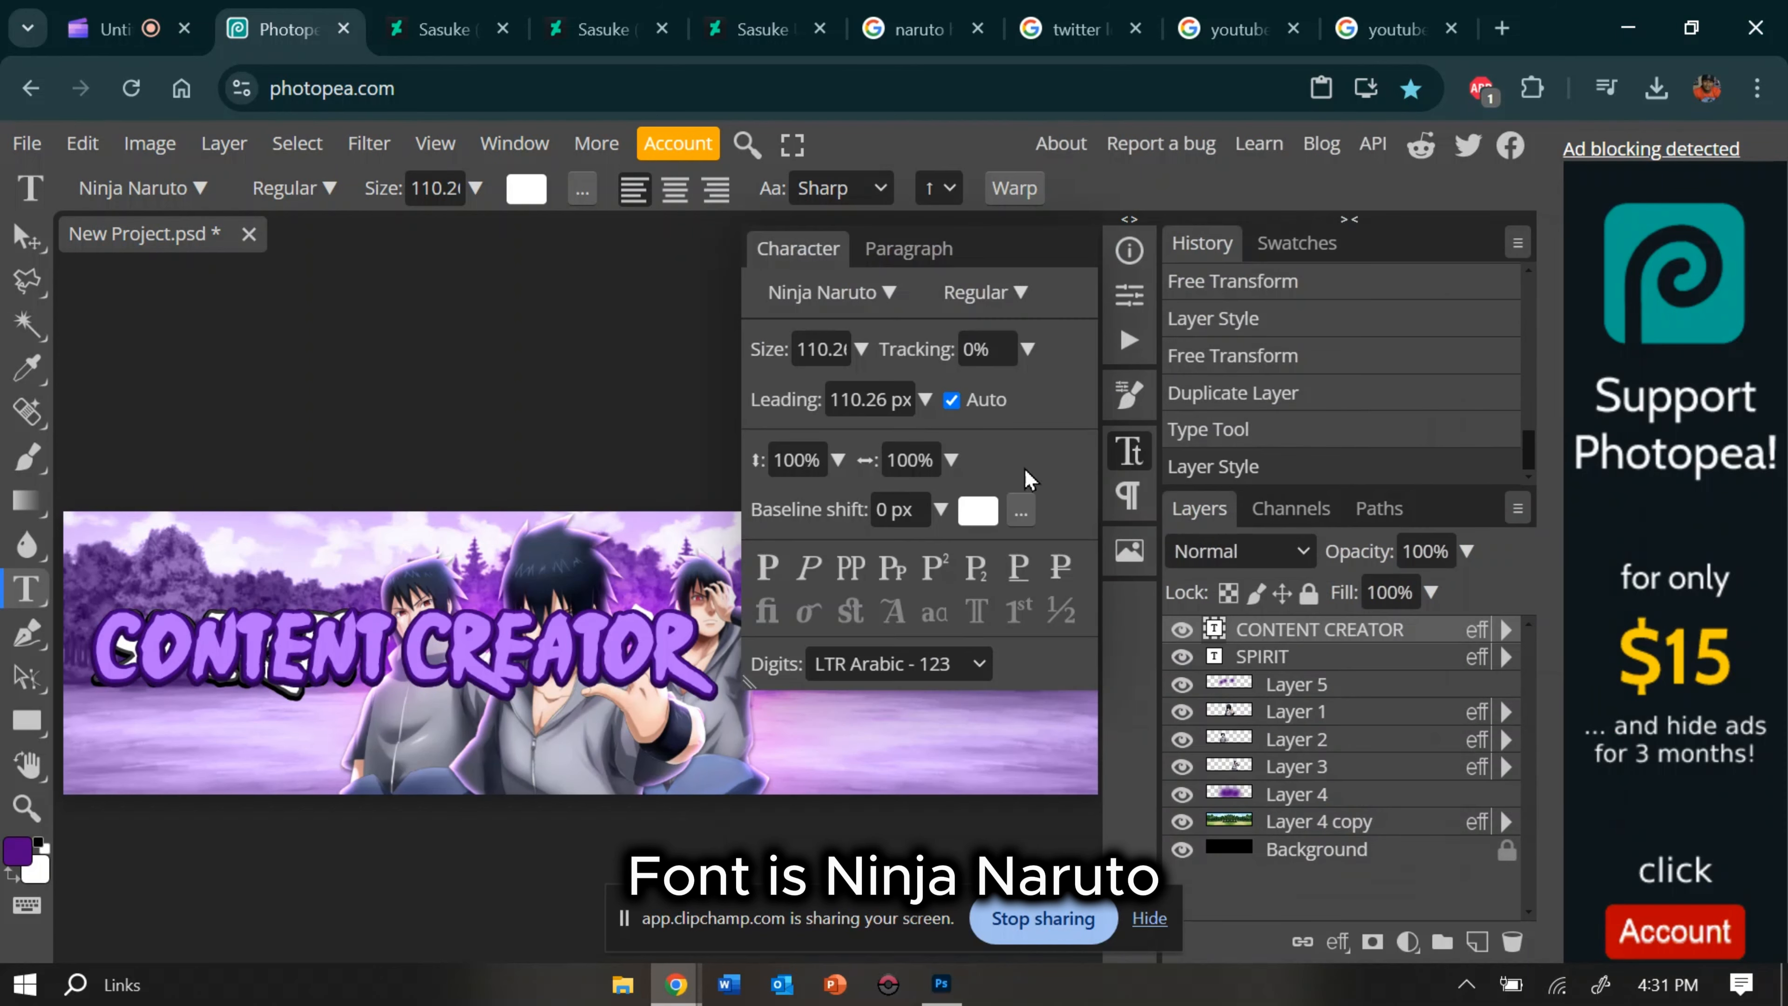
left_click(808, 567)
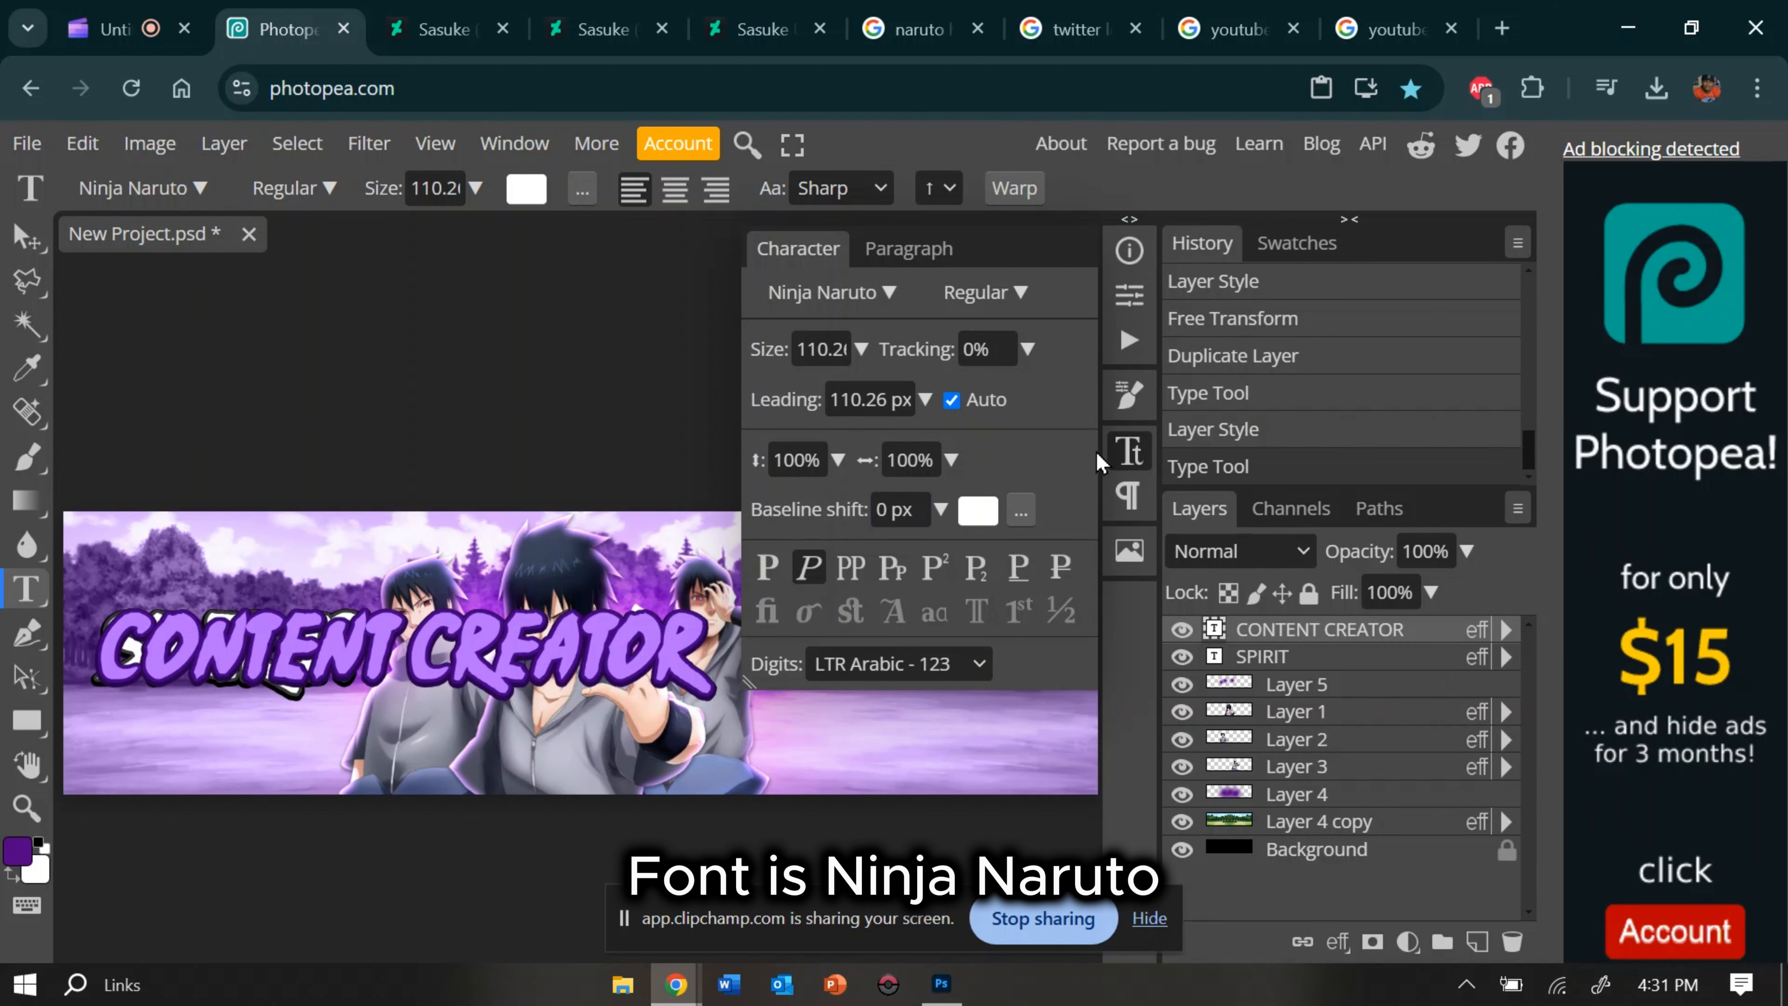
left_click(1129, 451)
Step: Scale the CONTENT CREATOR text to 36.29% with Free Transform and place it beneath SPIRIT at X 227 px, Y 311 px
left_click(82, 143)
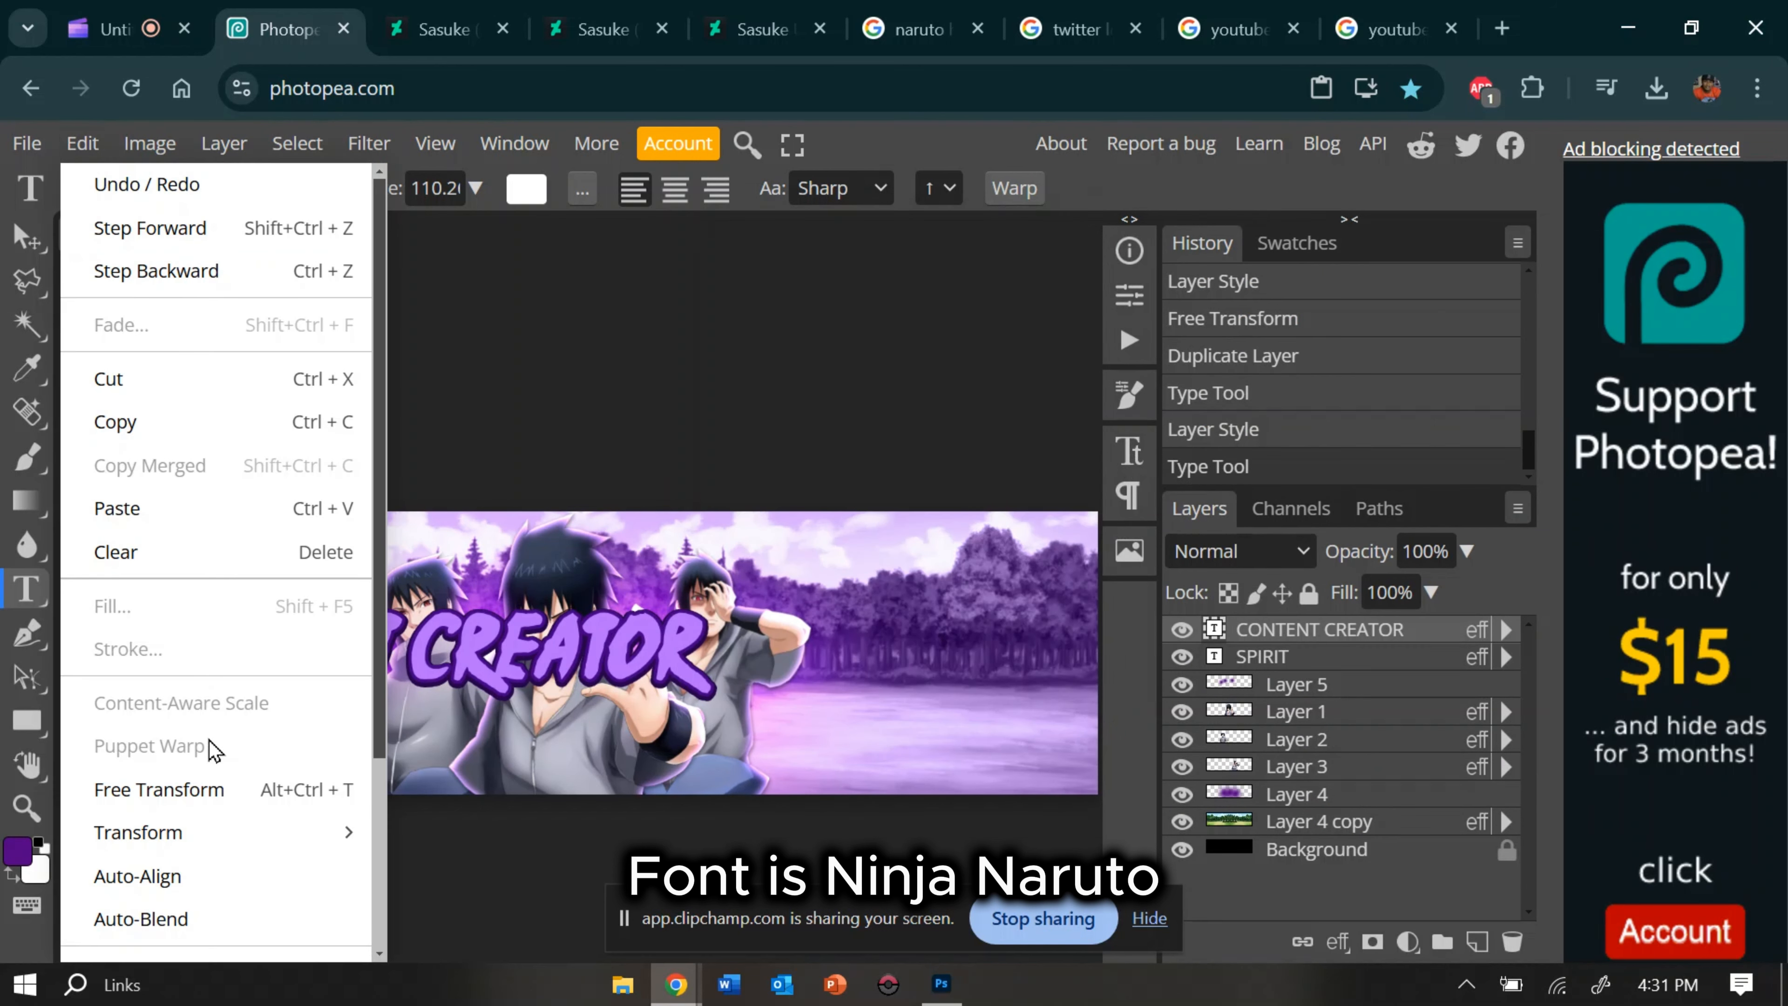
left_click(201, 789)
left_click_drag(385, 614, 255, 723)
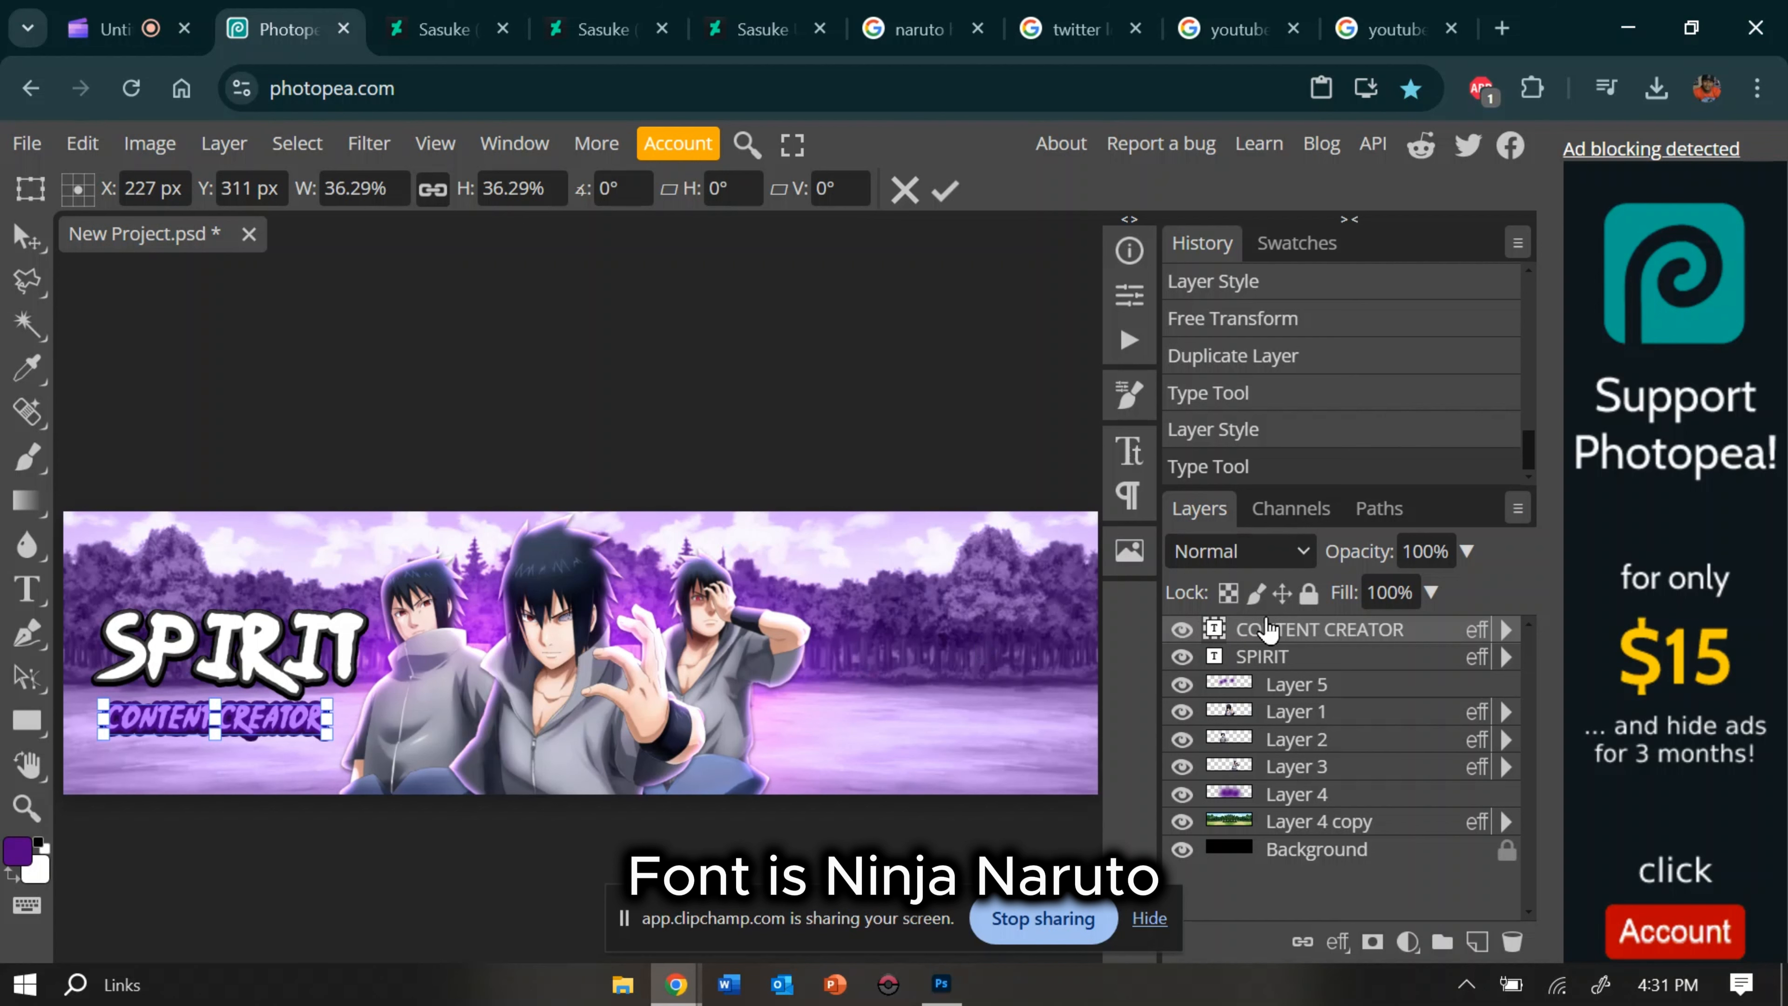
right_click(1268, 630)
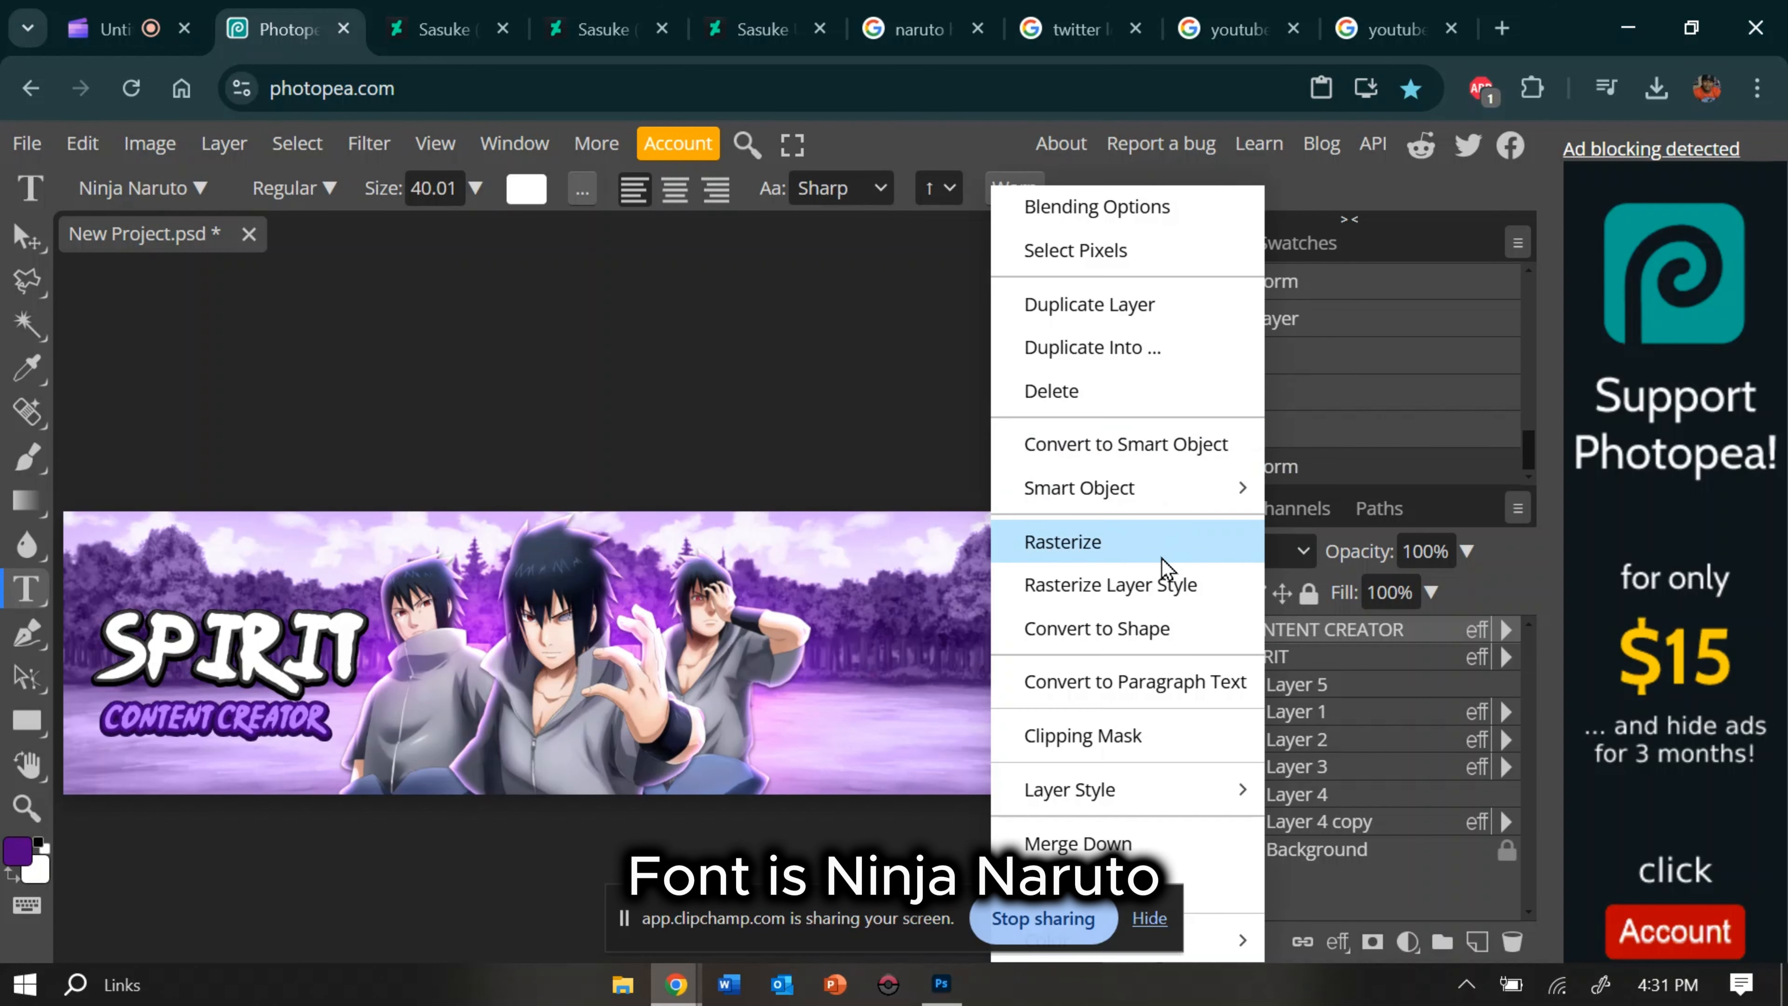
Step: Nudge the CONTENT CREATOR text down to Y 320 px with Free Transform
left_click(83, 143)
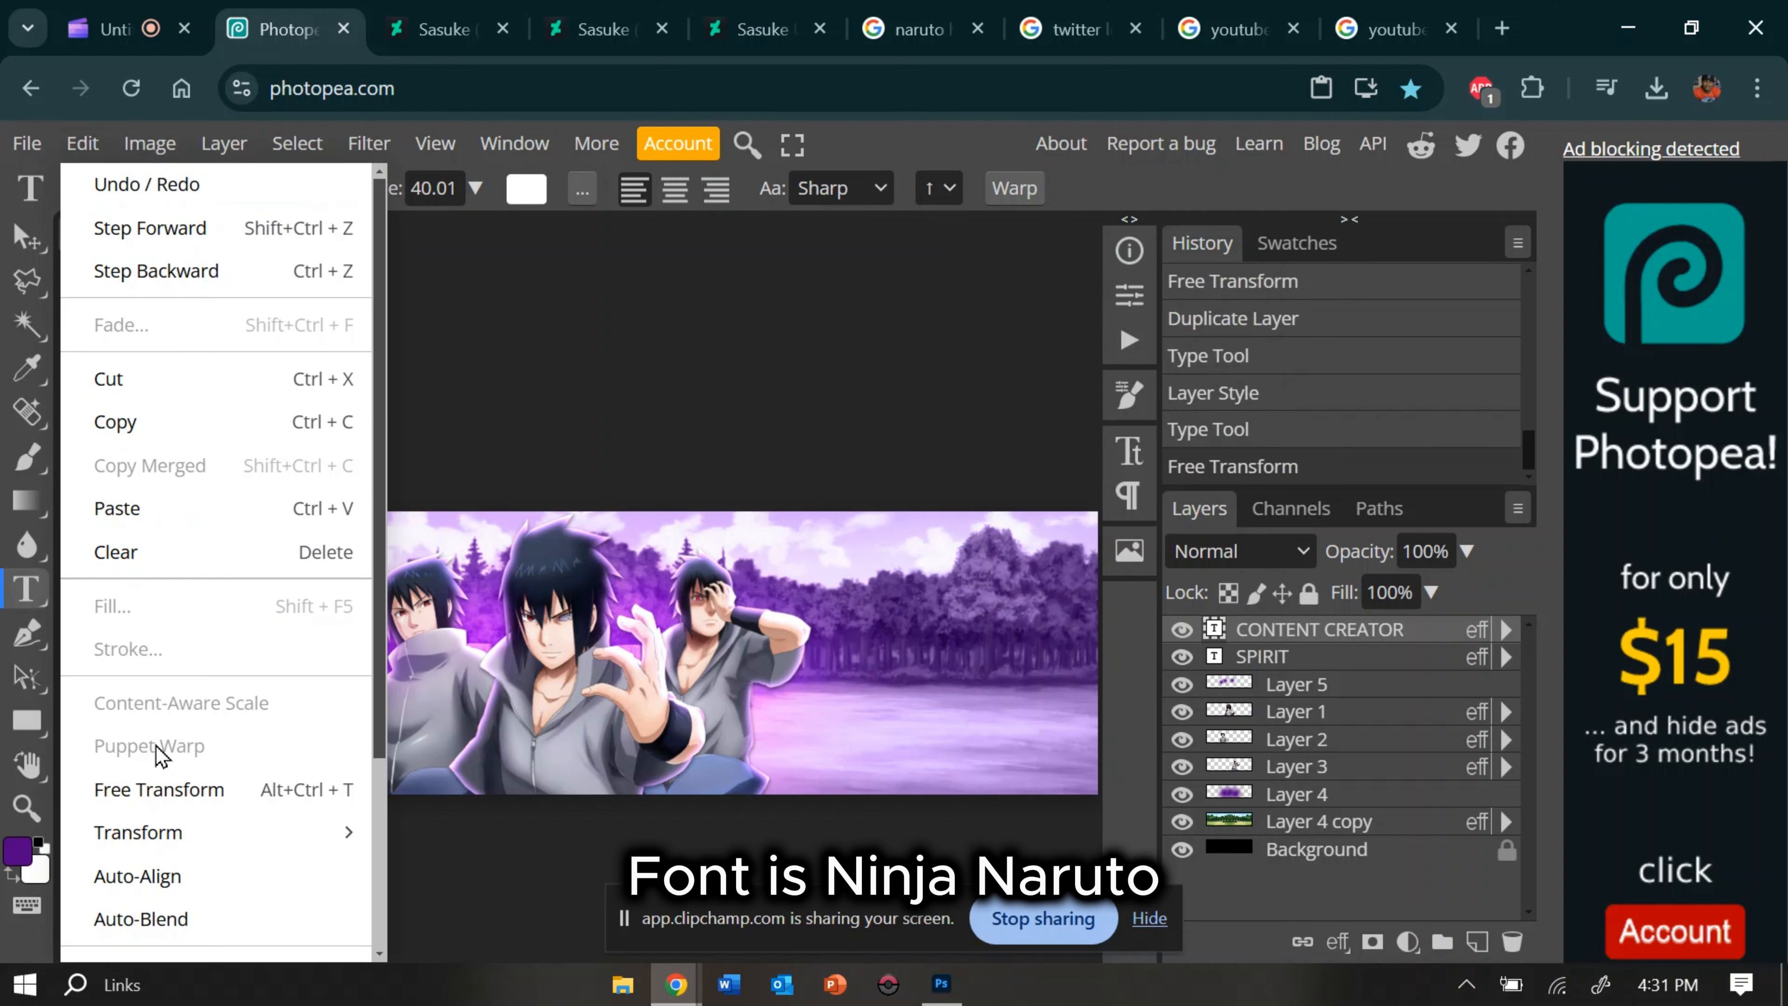
left_click(162, 791)
key("Down")
key("Down")
key("Down")
key("Down")
key("Down")
key("Down")
key("Down")
key("Down")
key("Down")
key("Down")
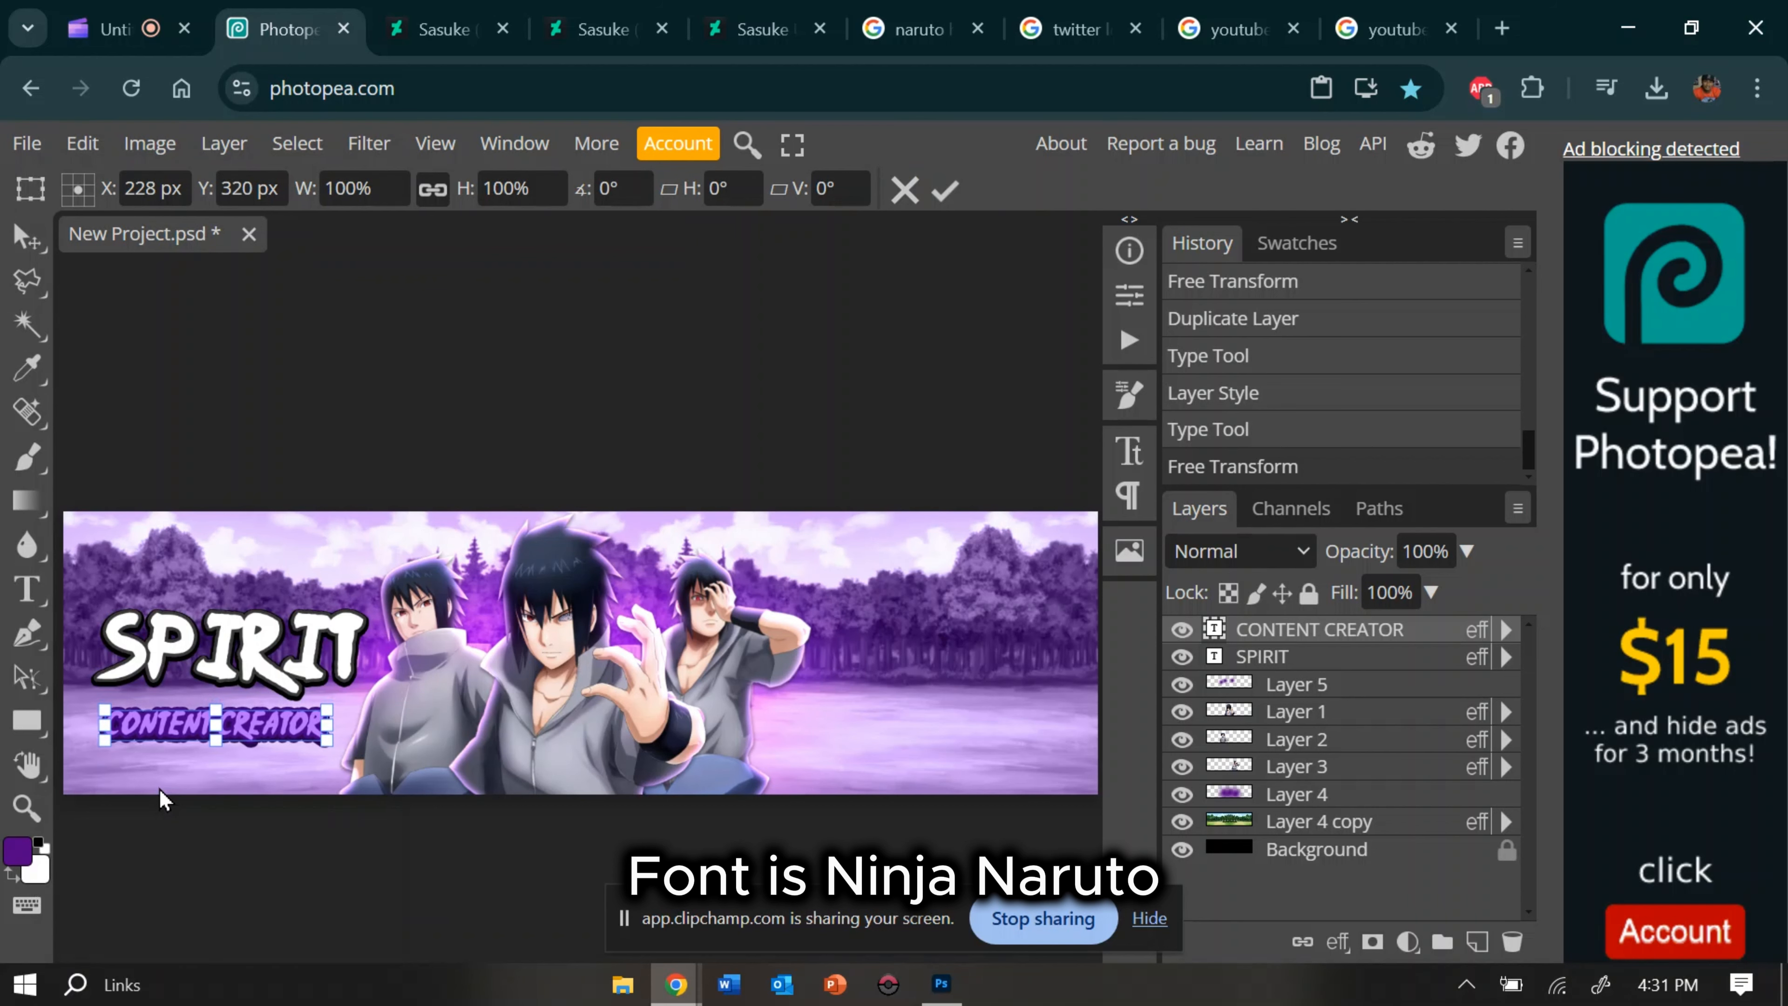
key("Return")
Step: Reduce the CONTENT CREATOR text's drop shadow size to 5 px
right_click(1422, 627)
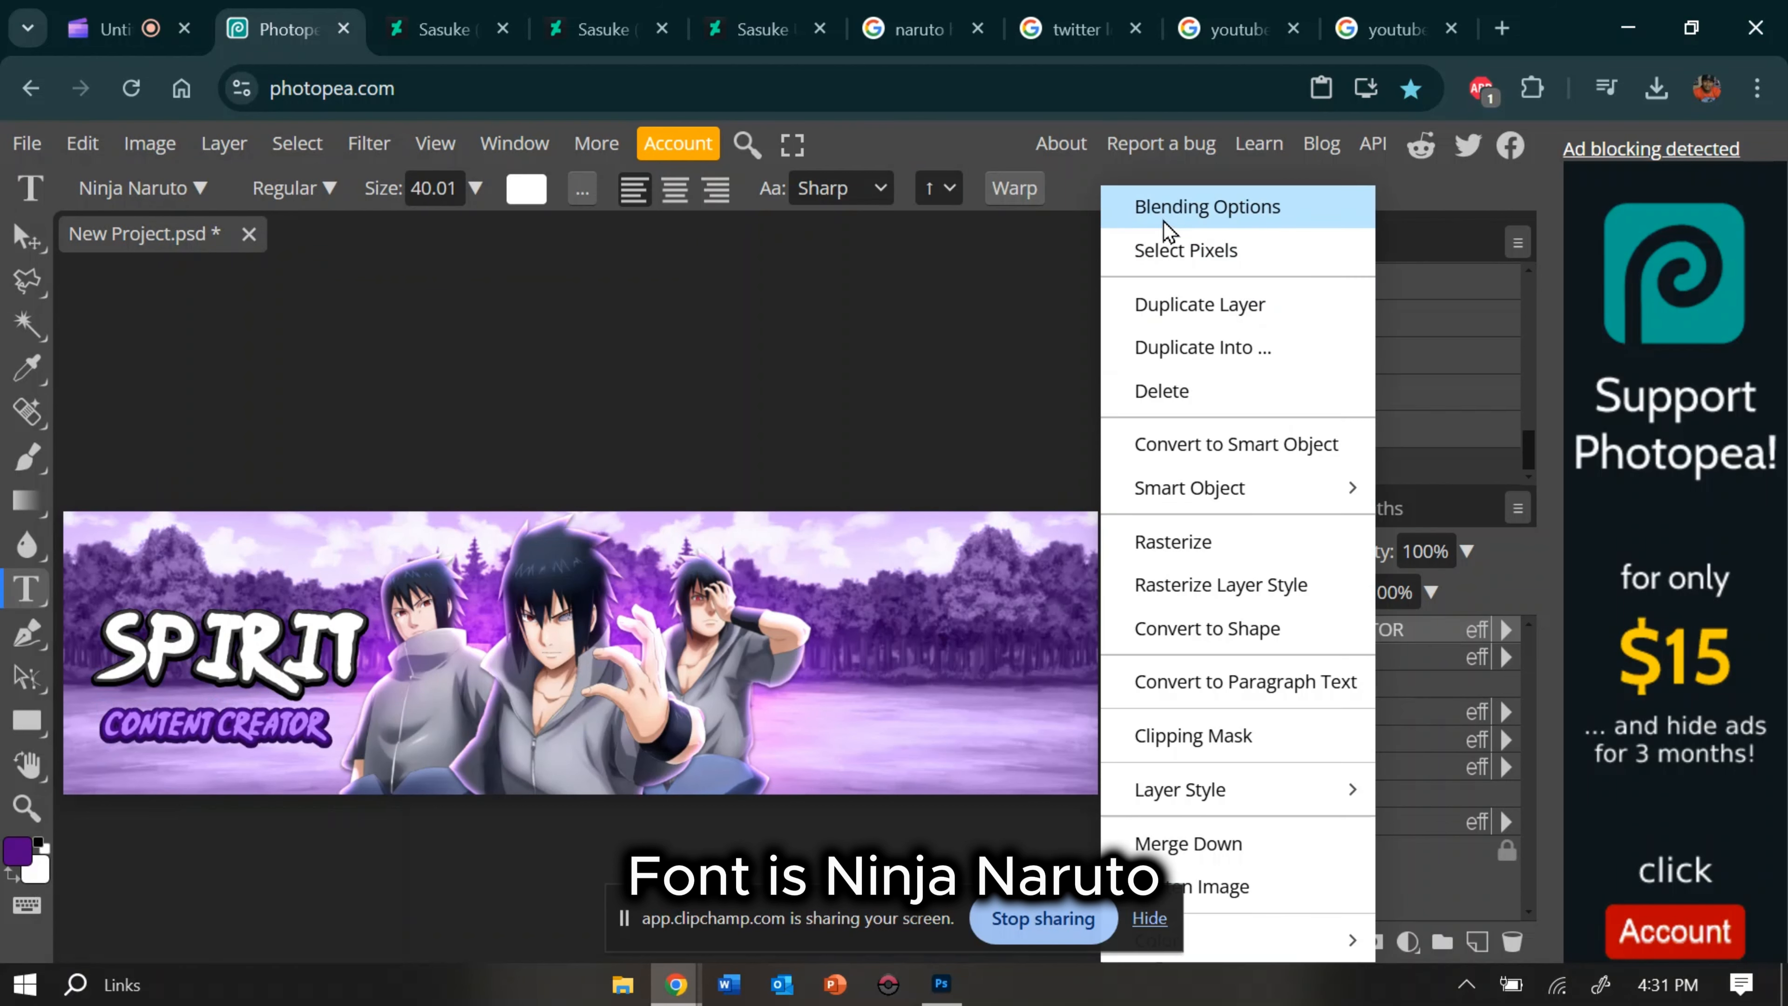
left_click(1204, 205)
scroll(232, 715, "up", 4)
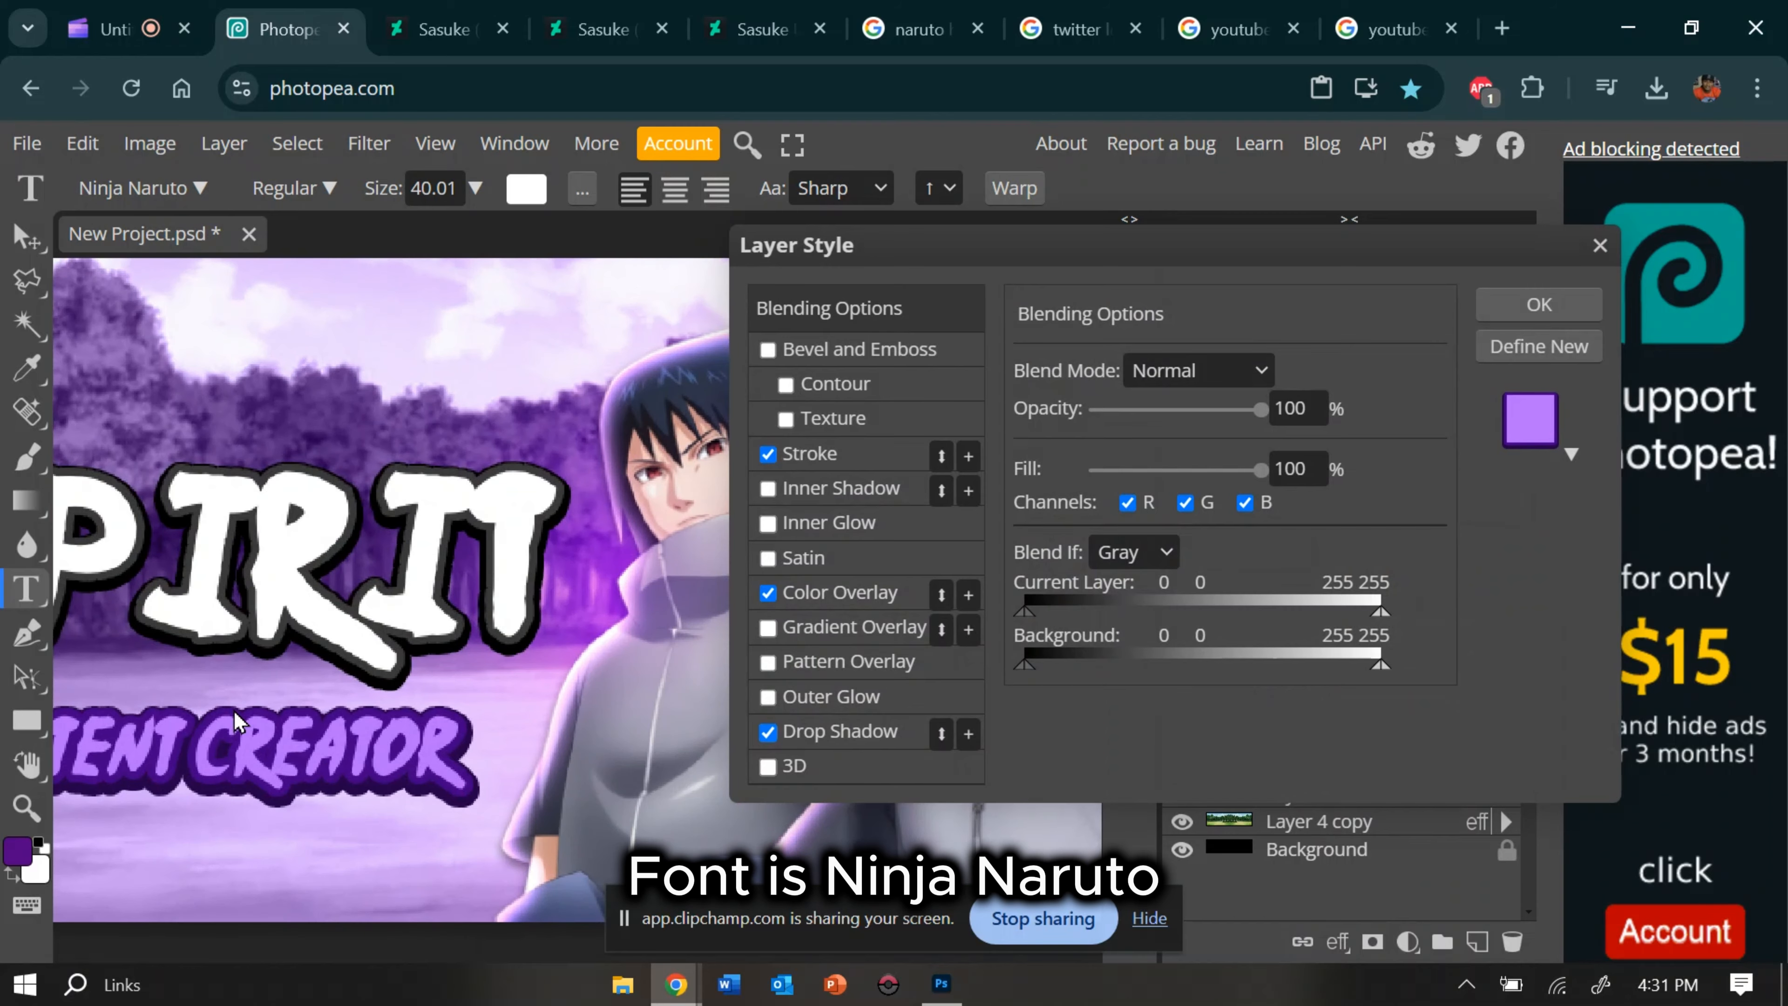
left_click_drag(235, 717, 572, 528)
left_click(817, 464)
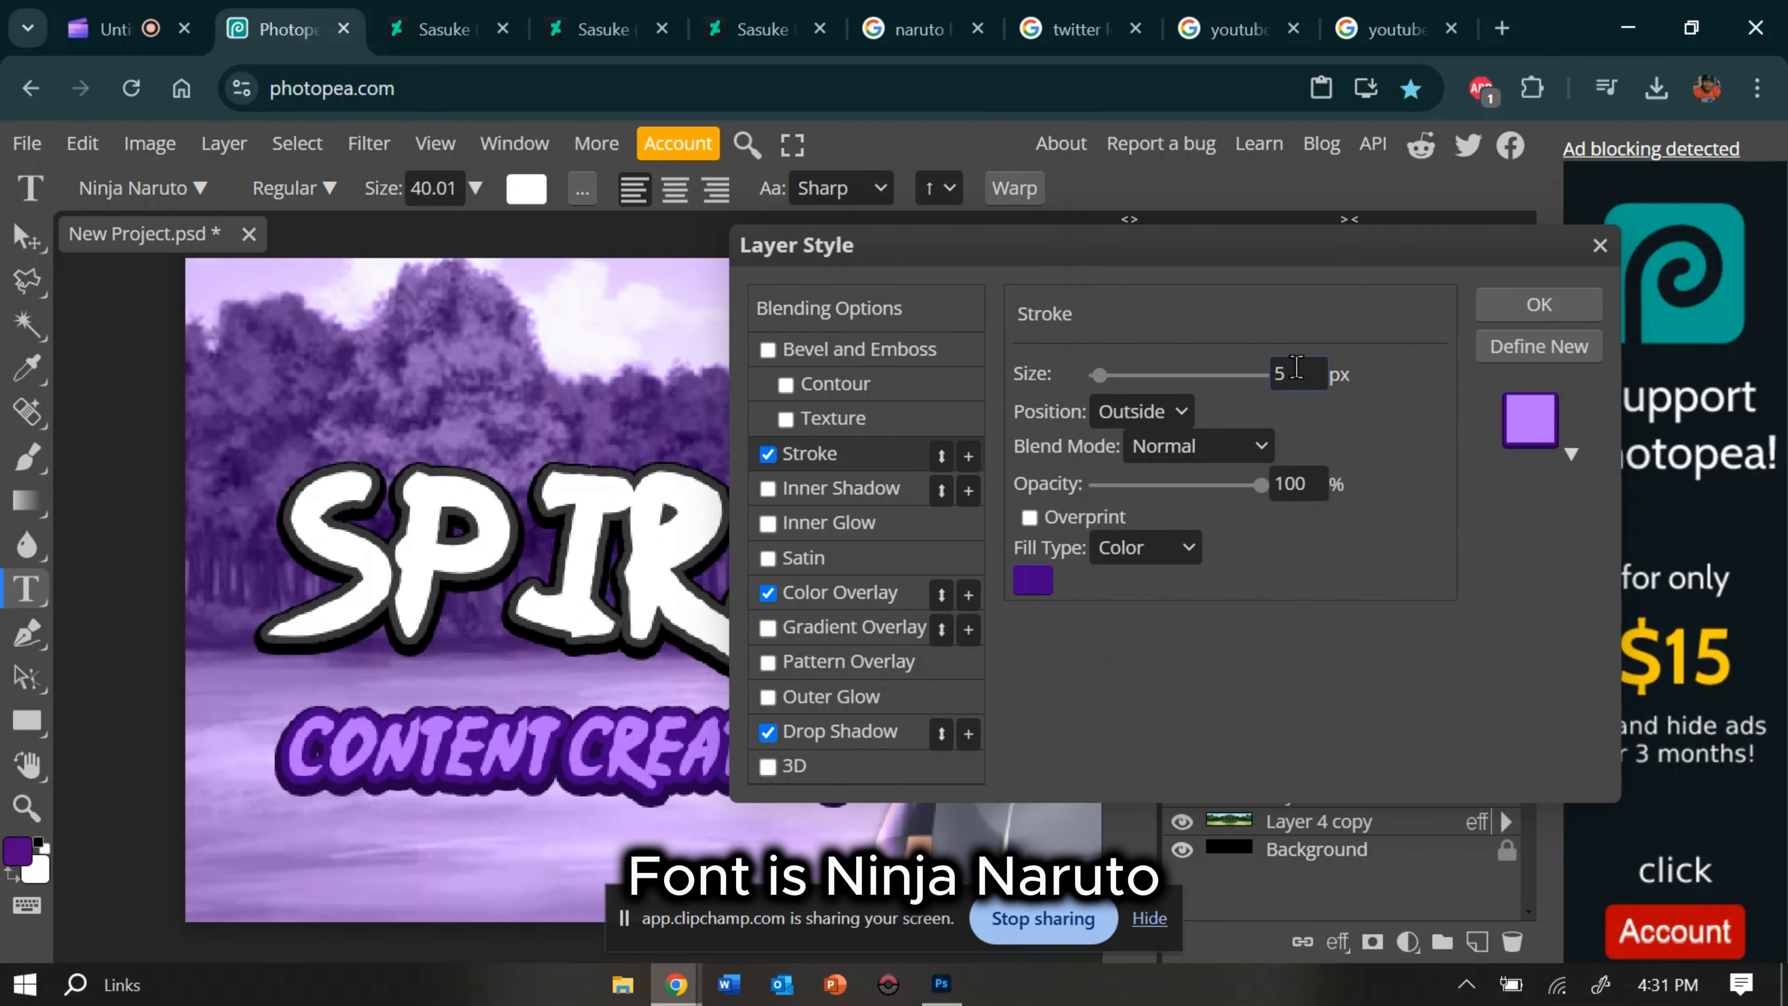
left_click(832, 732)
left_click_drag(1098, 591, 1104, 610)
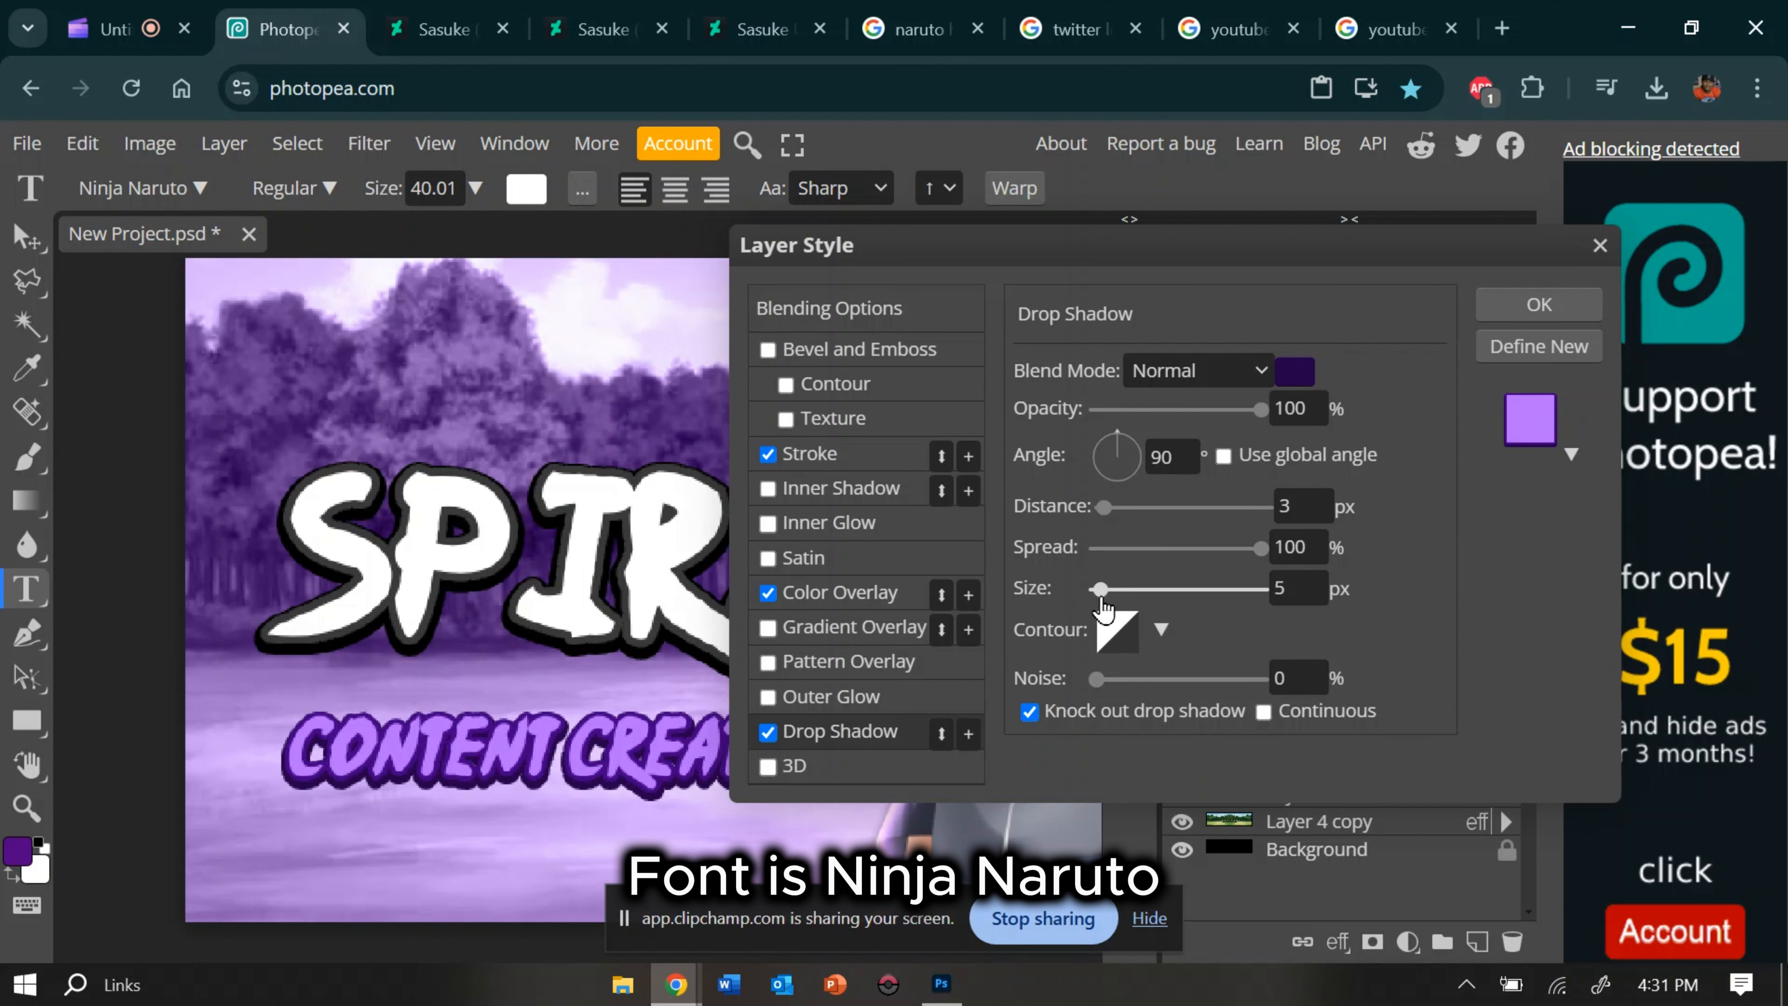
left_click(1526, 303)
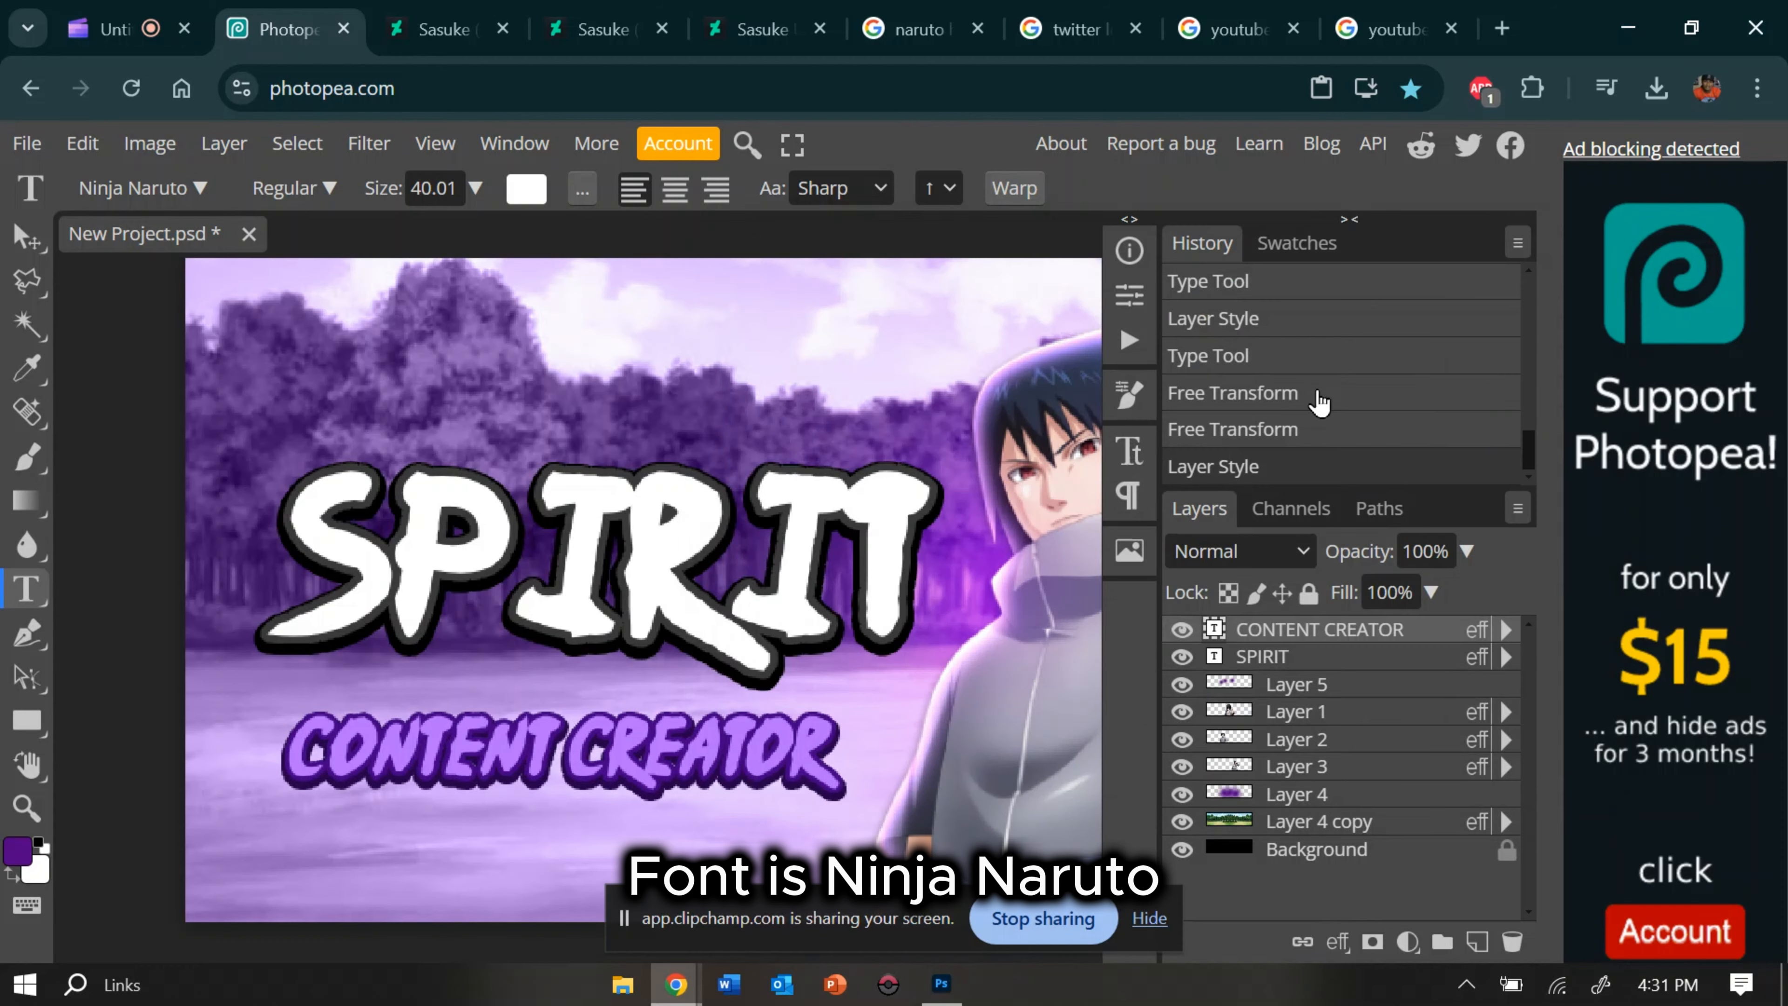
Step: Examine the whole banner's composition and the balance of the two text lines at different zoom levels
scroll(646, 567, "down", 3)
scroll(646, 568, "right", 3)
scroll(646, 568, "right", 3)
scroll(645, 568, "down", 1)
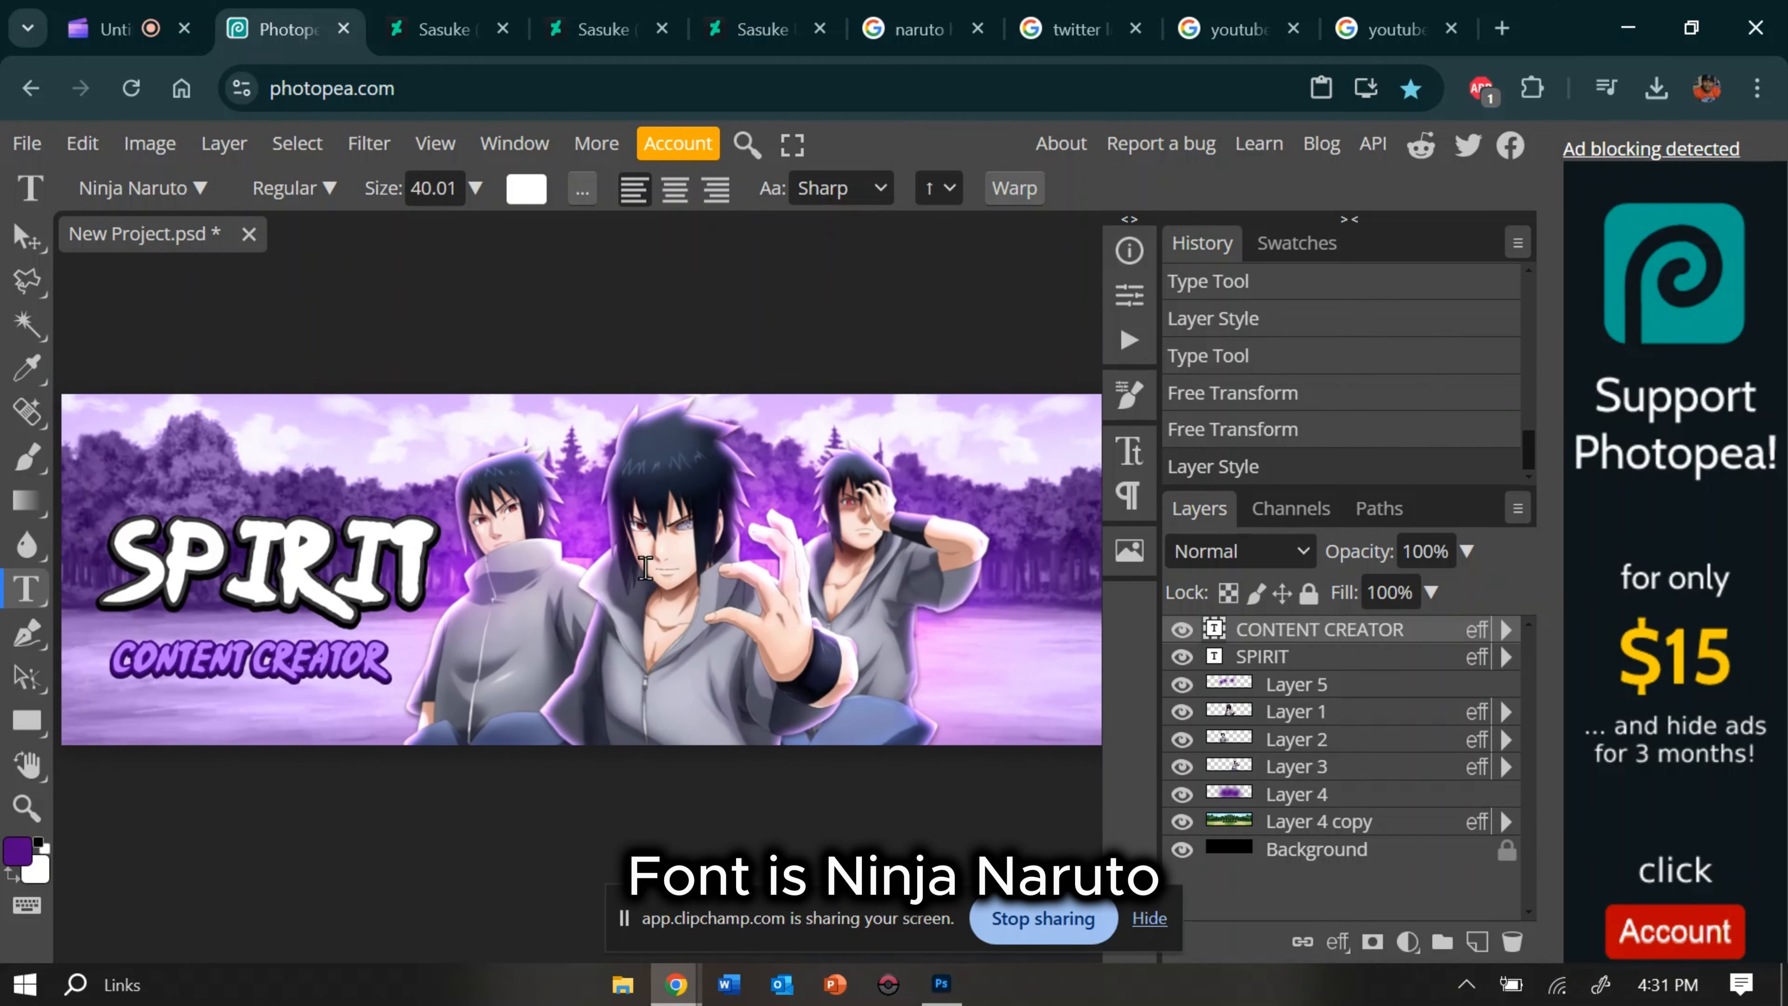
scroll(646, 568, "up", 1)
scroll(645, 568, "down", 3)
scroll(646, 568, "right", 2)
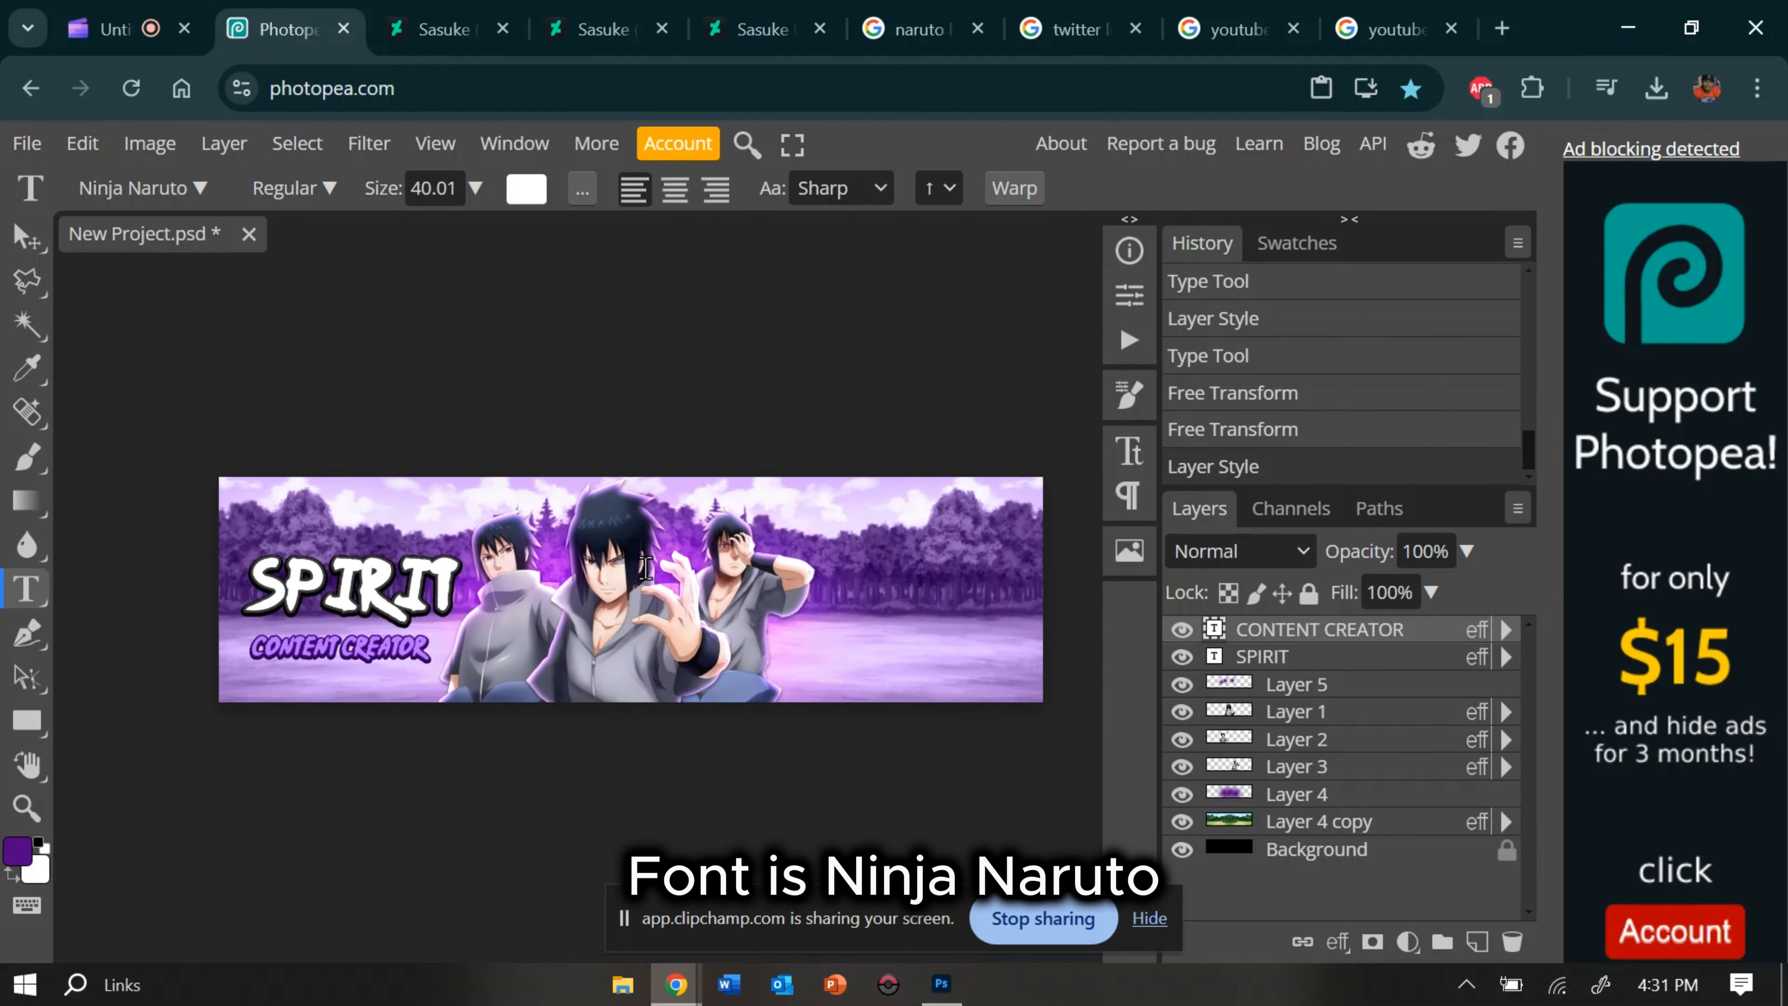
scroll(646, 568, "up", 2)
scroll(645, 568, "left", 1)
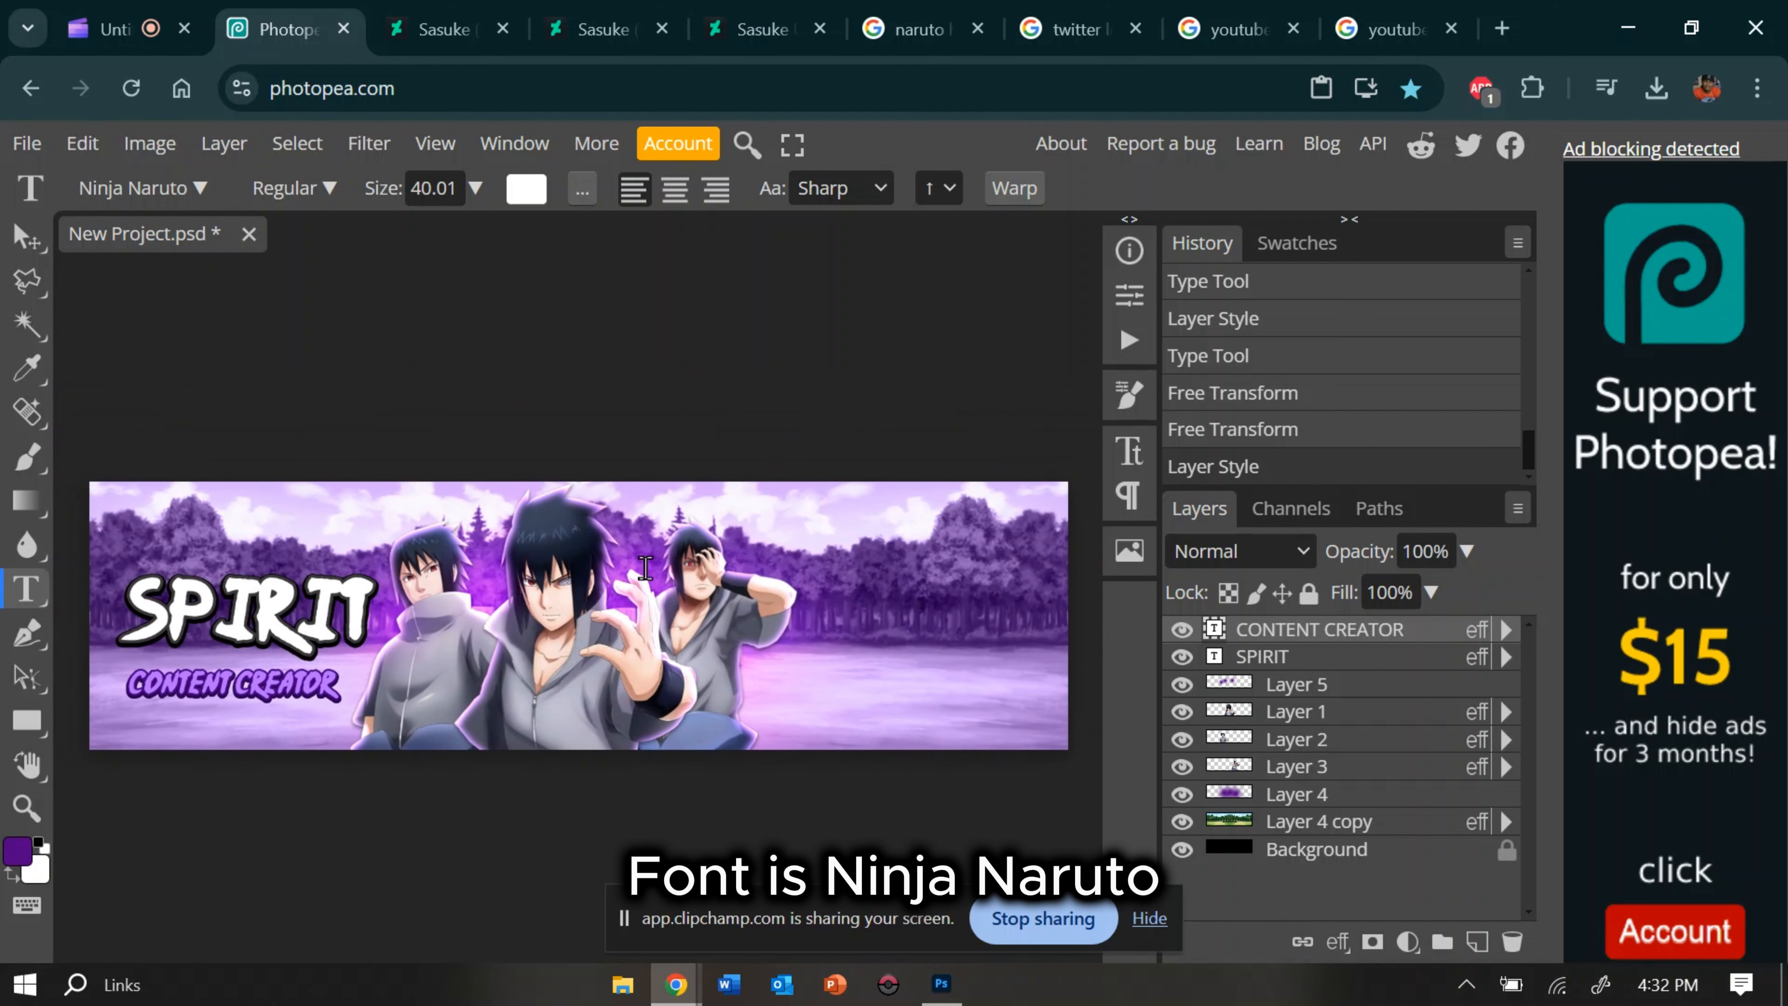
scroll(645, 567, "up", 2)
scroll(646, 568, "down", 1)
Step: Duplicate the CONTENT CREATOR text layer
key("ctrl+j")
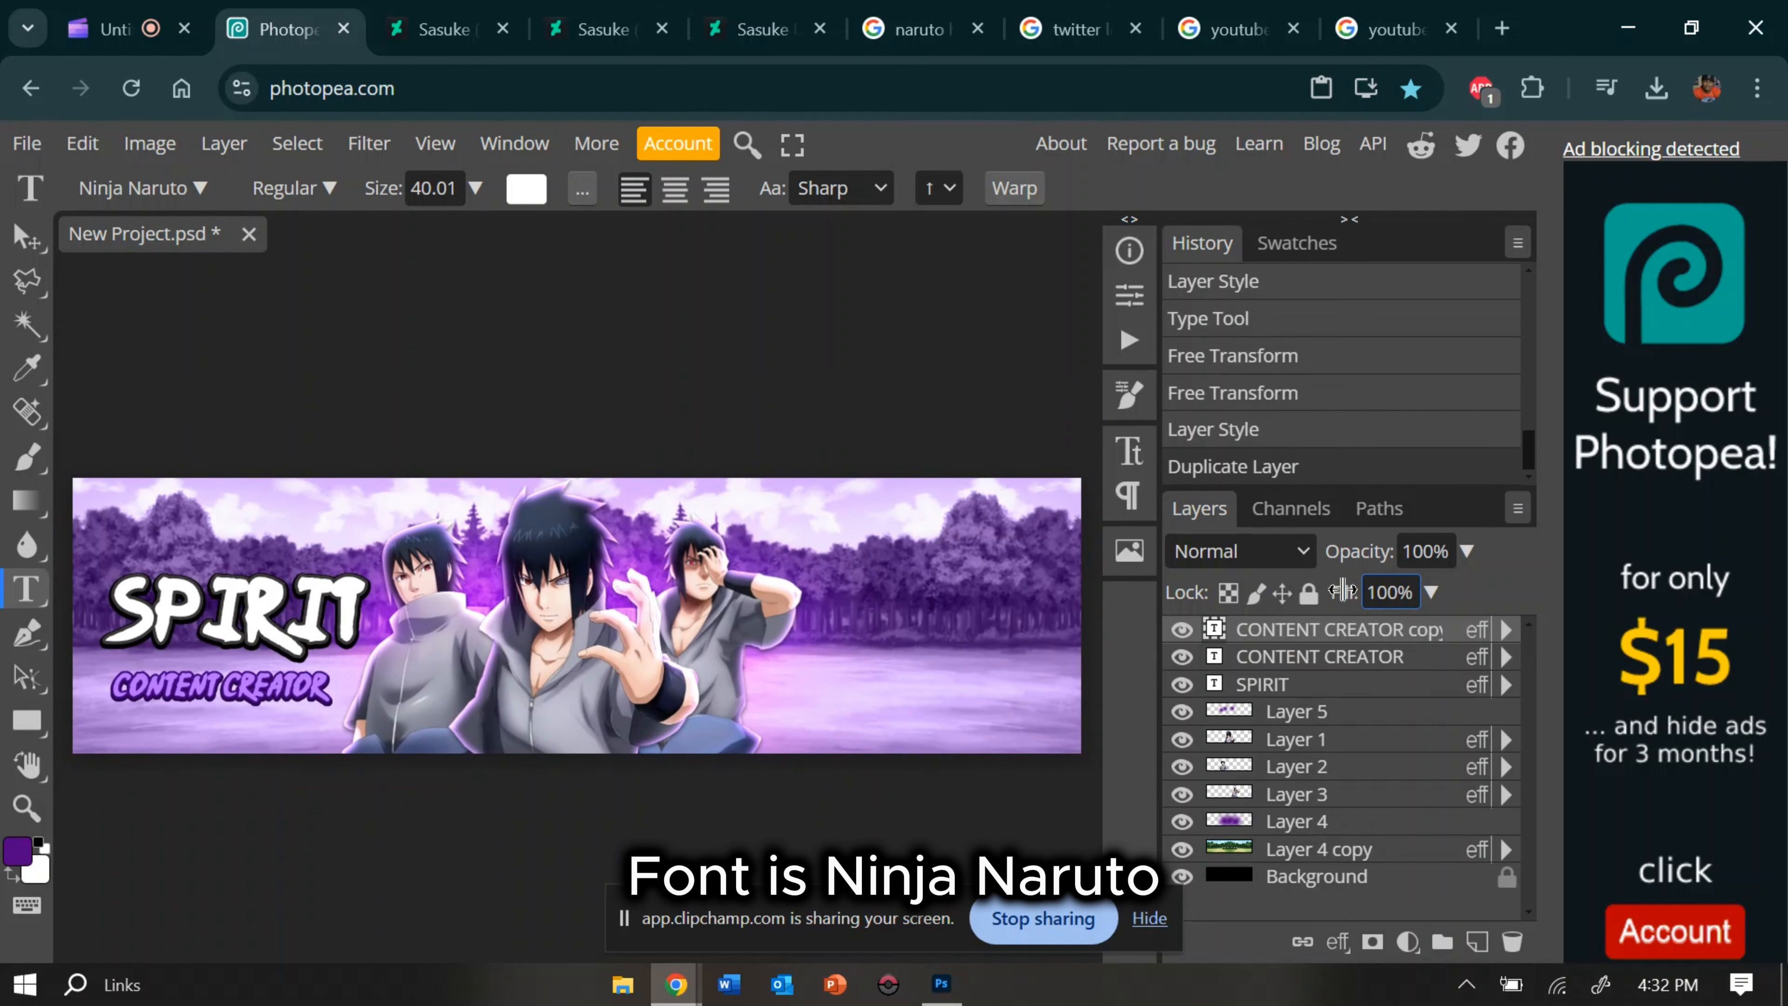
double_click(278, 603)
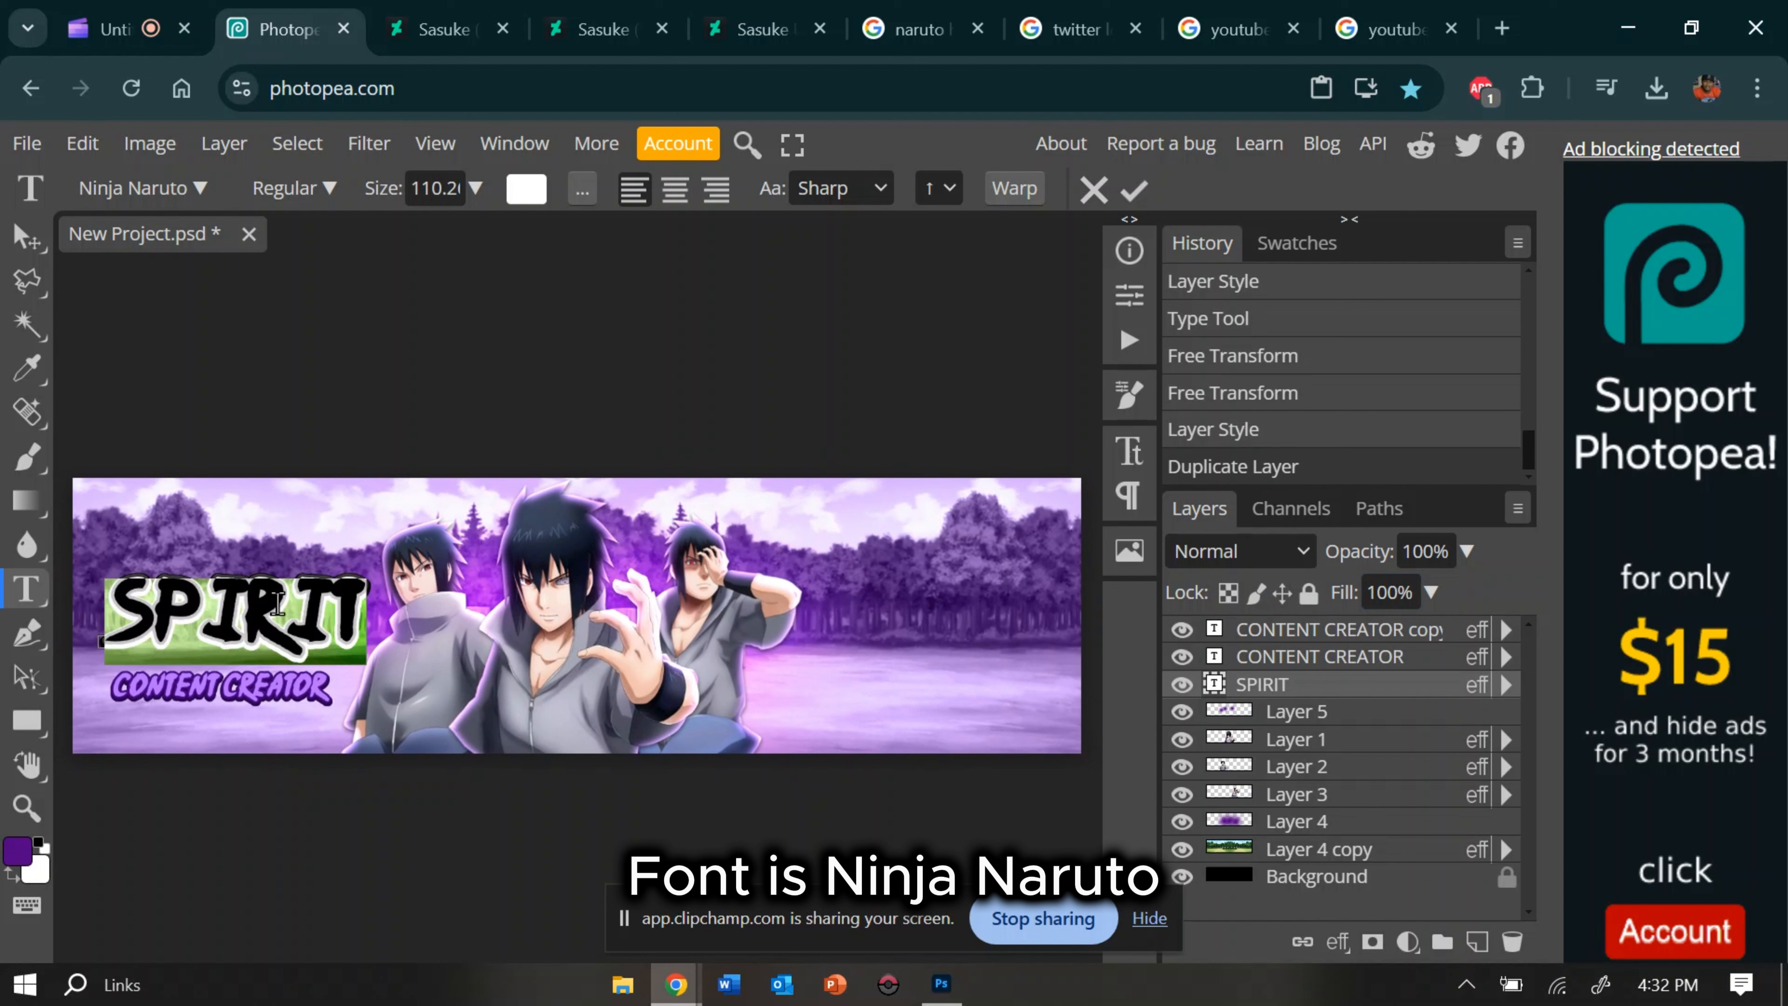
type("SP")
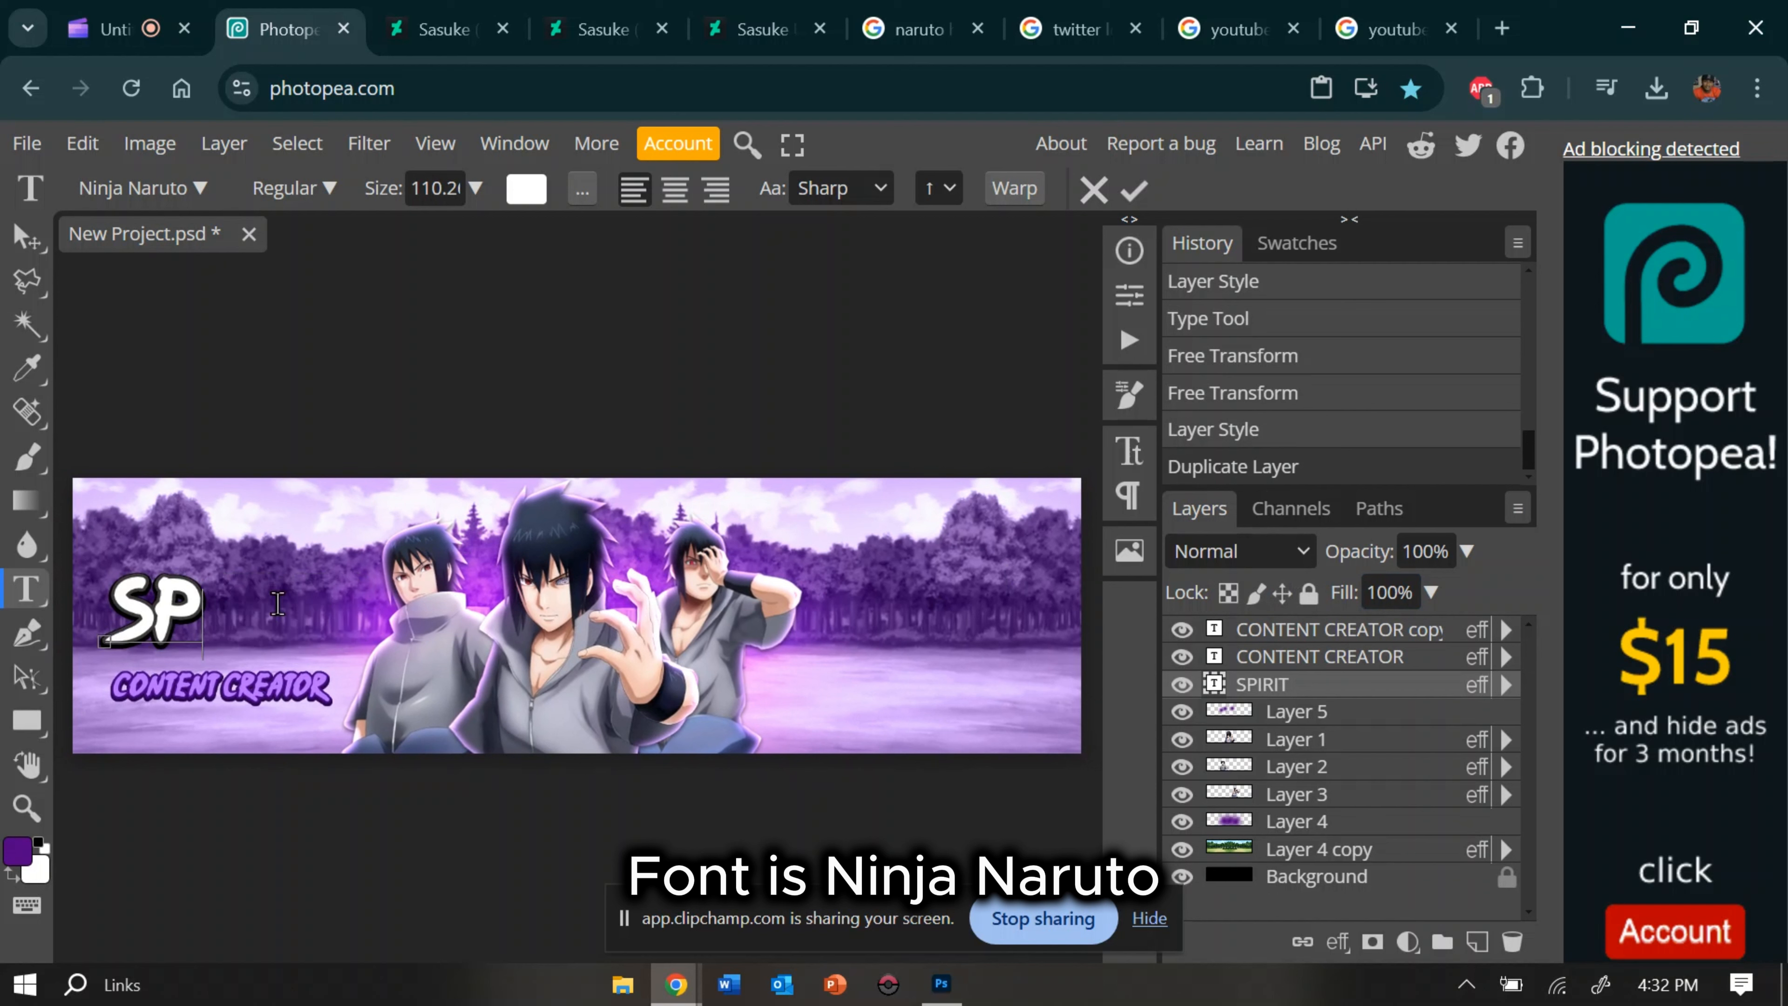
left_click(105, 141)
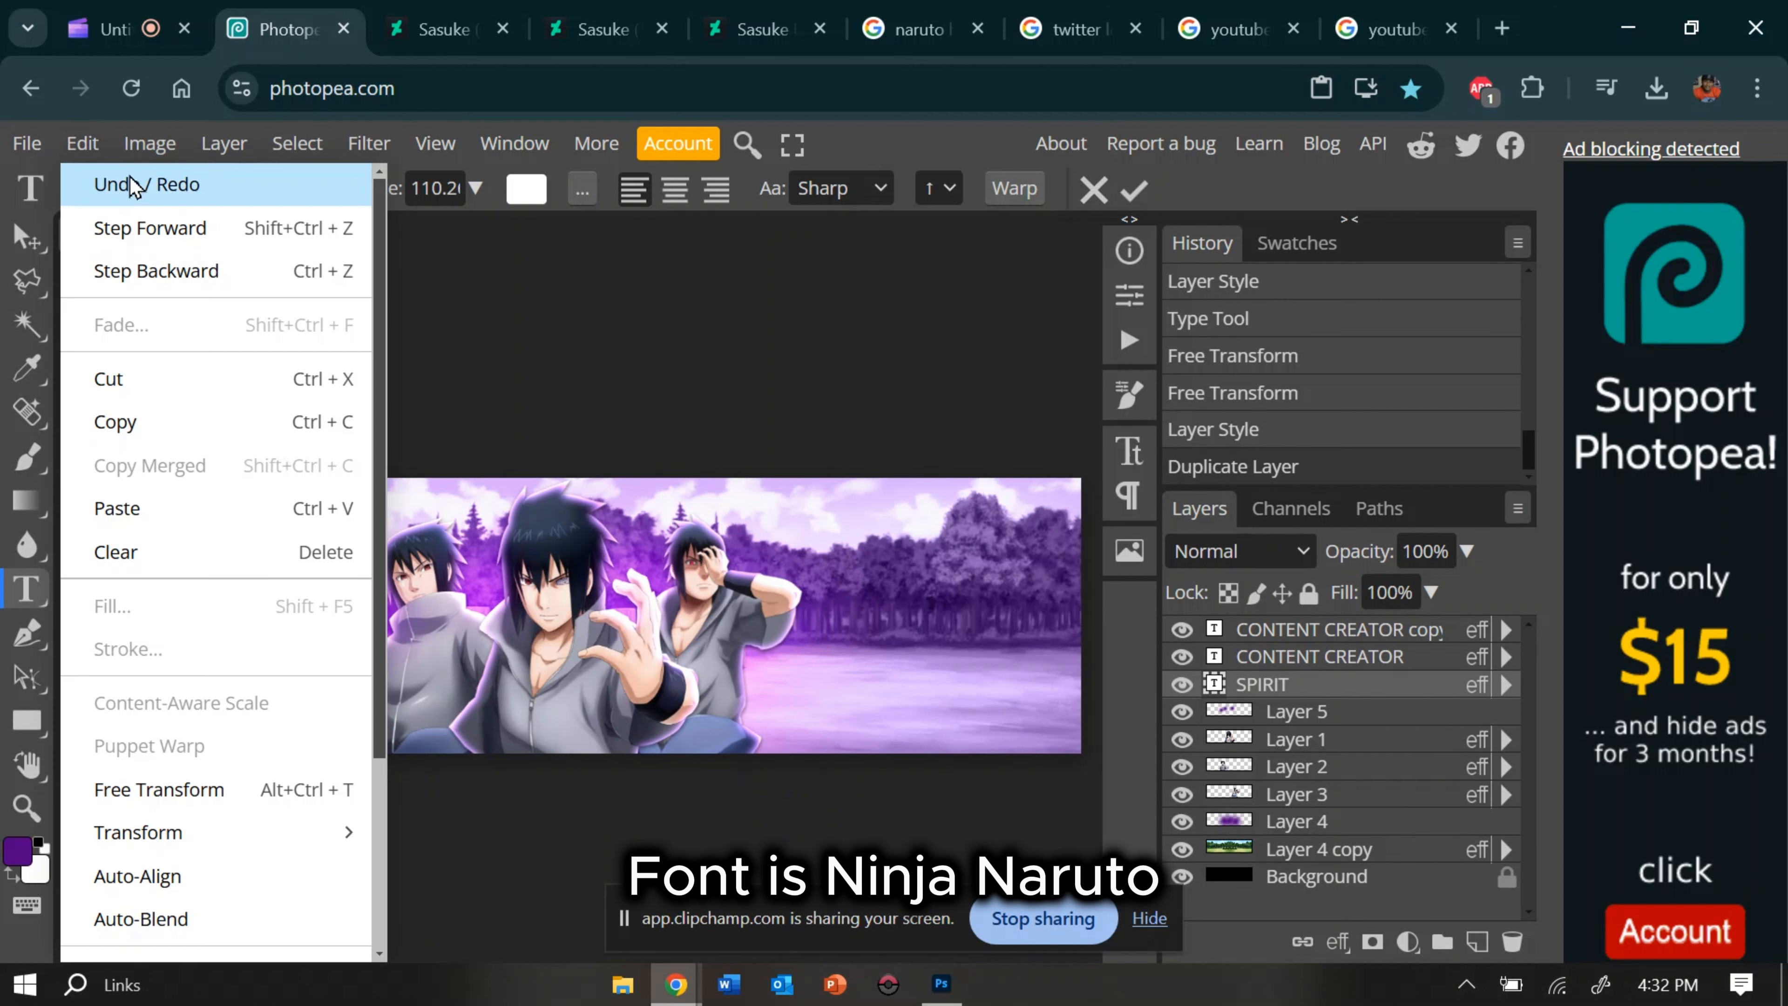
left_click(132, 181)
Step: Duplicate the SPIRIT text layer
right_click(1337, 687)
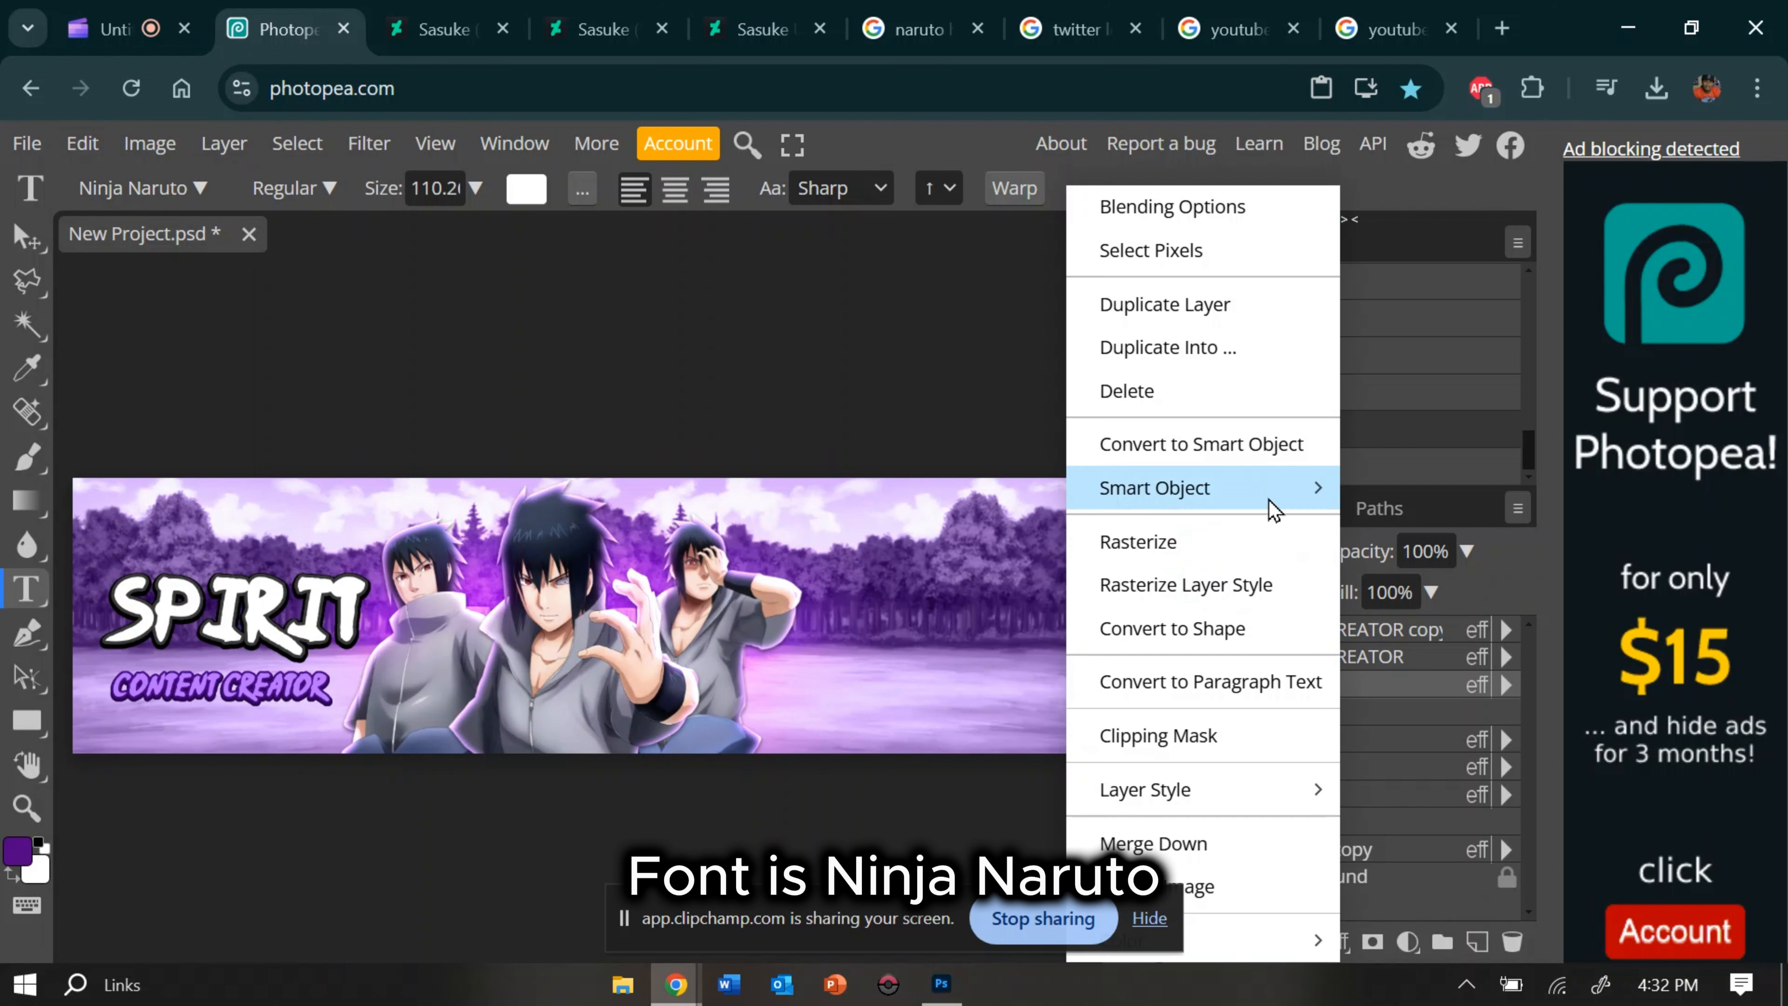
left_click(1221, 307)
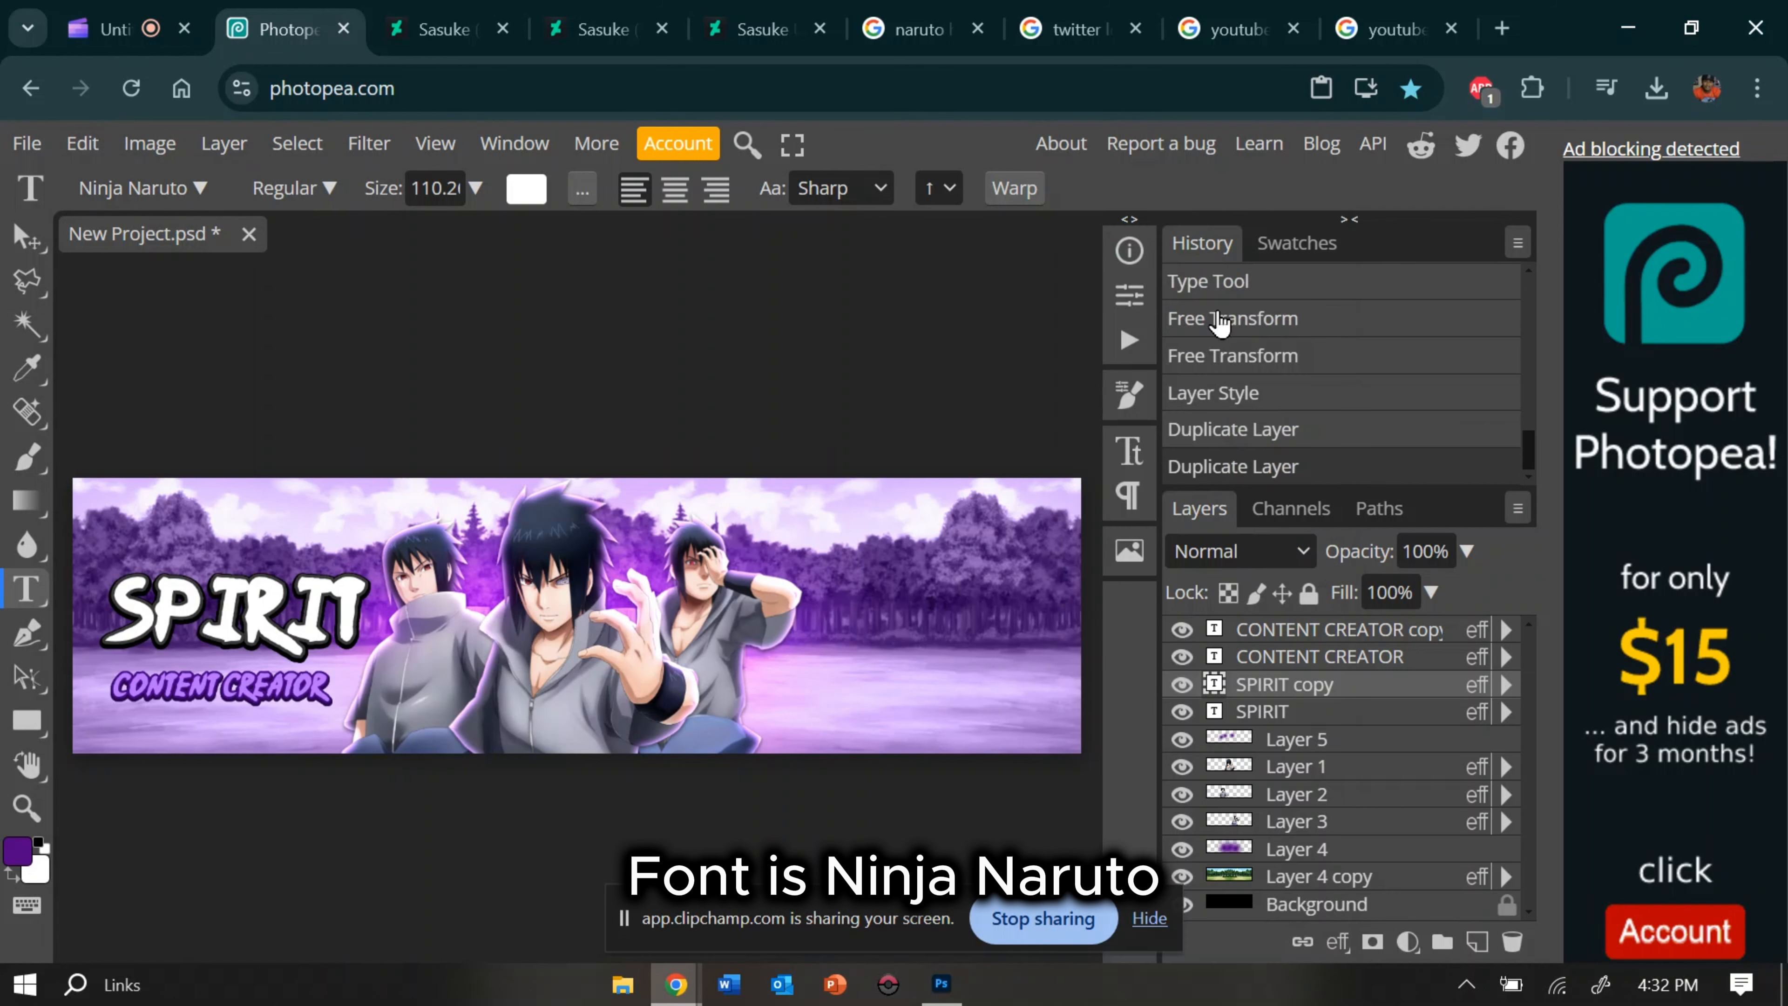
Step: Change the duplicated SPIRIT text to read SPIRITDZN
double_click(296, 613)
type("SPIRITT")
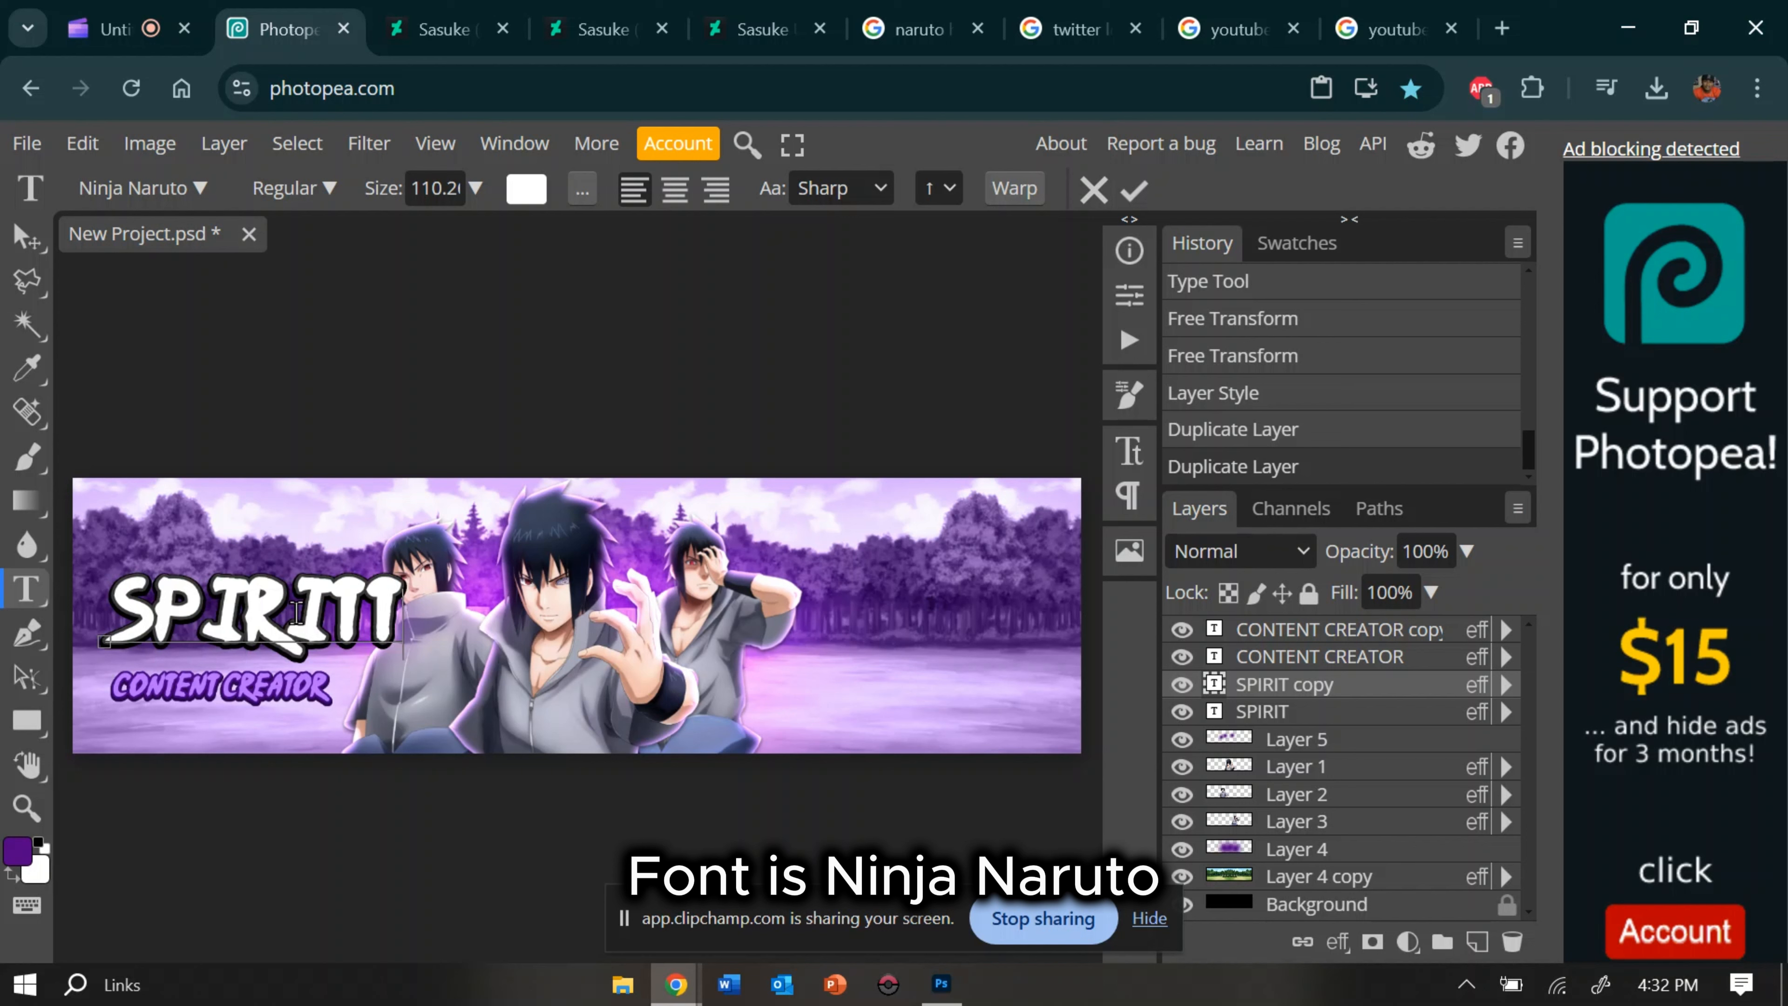
key("BackSpace")
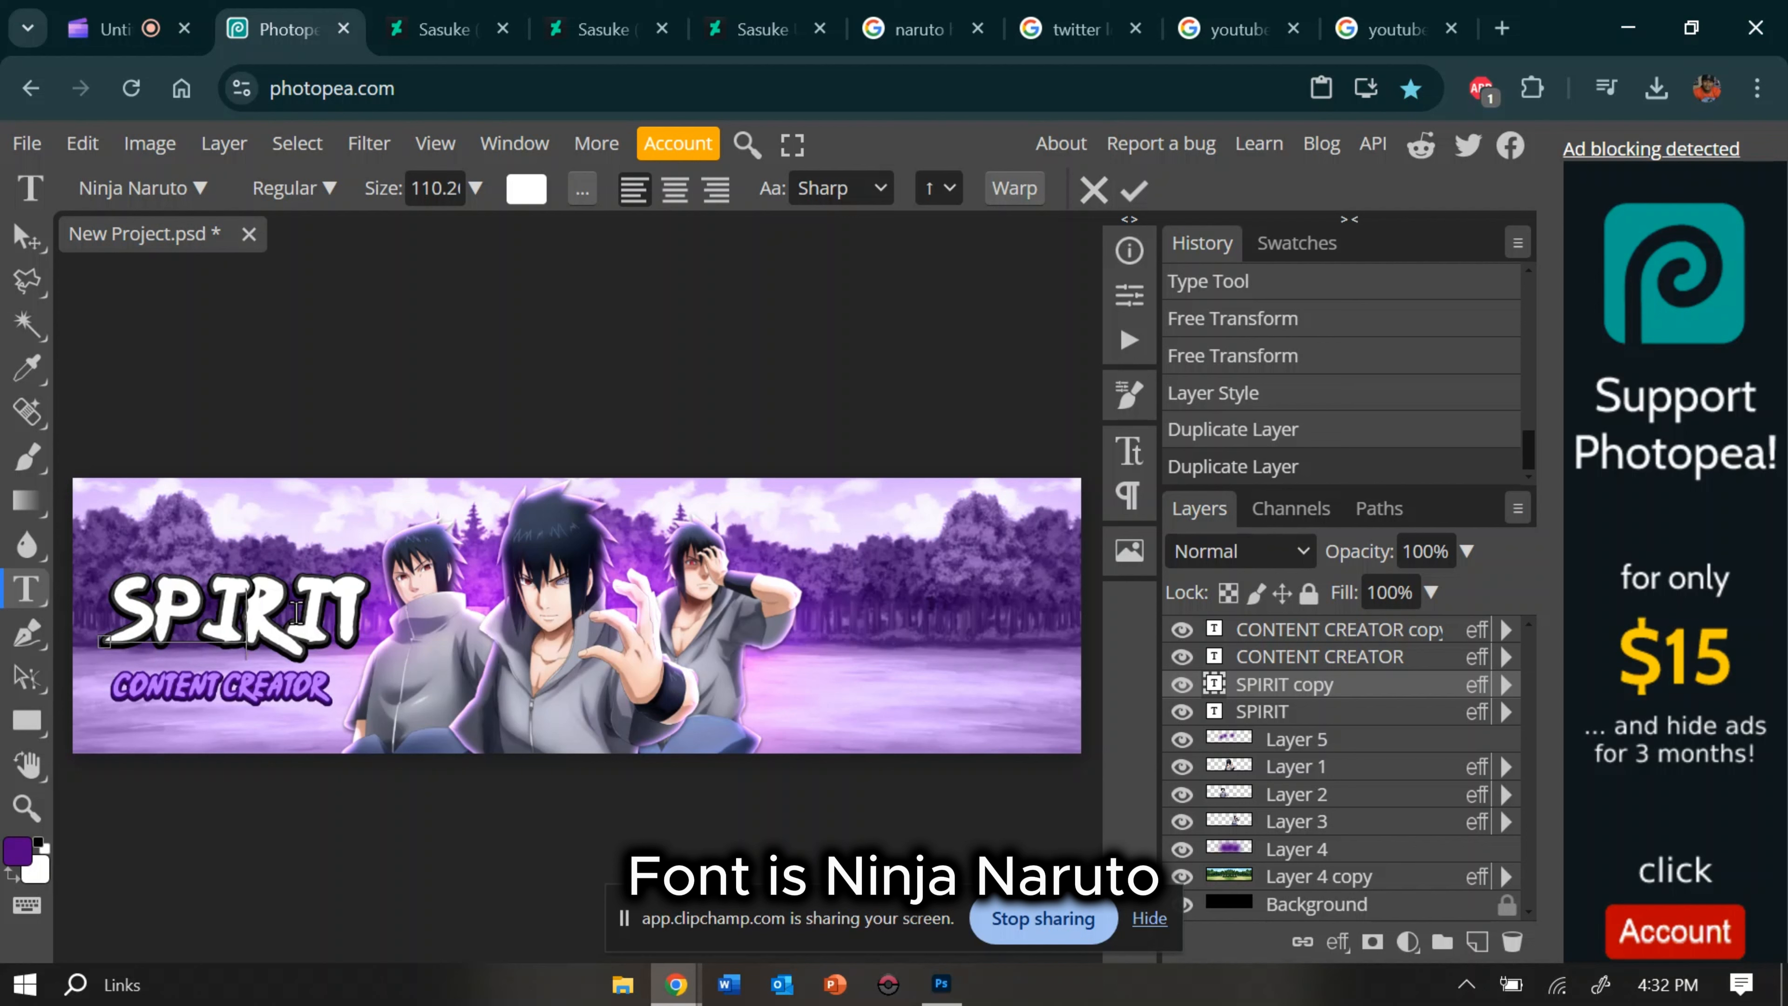
type("DZN")
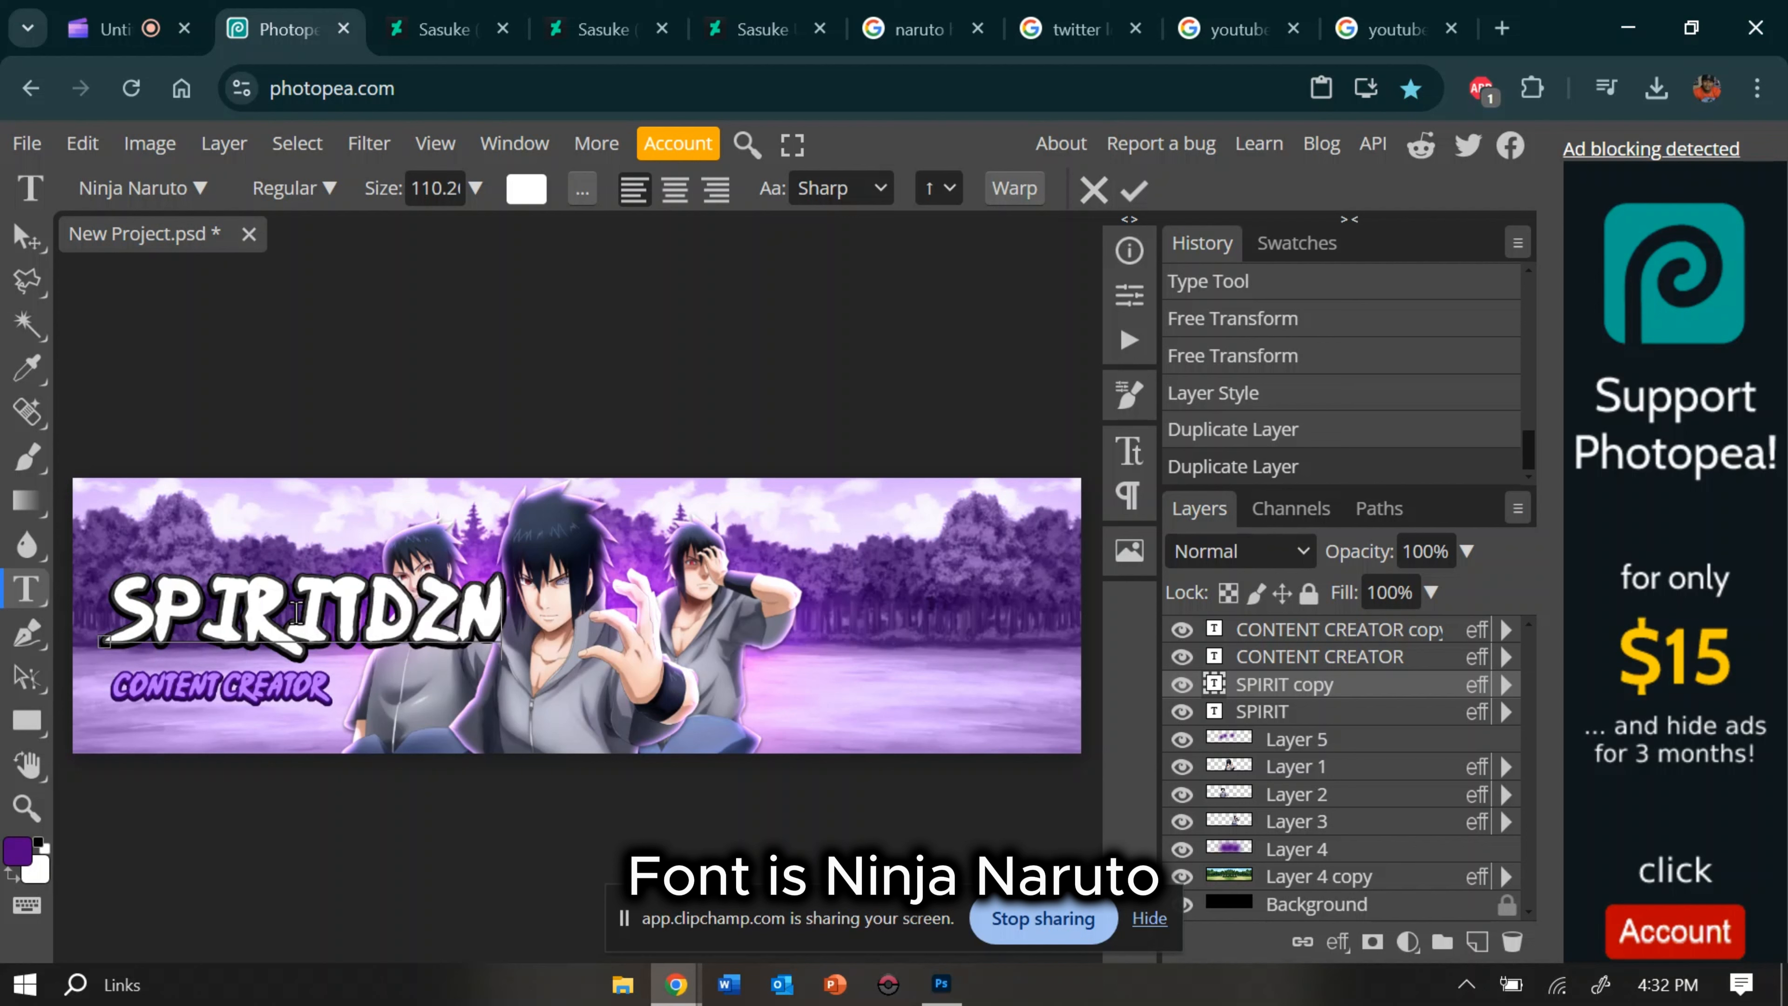
Step: Set the font of the whole SPIRITDZN text to Coolvetica Rg
key("ctrl+a")
left_click(201, 183)
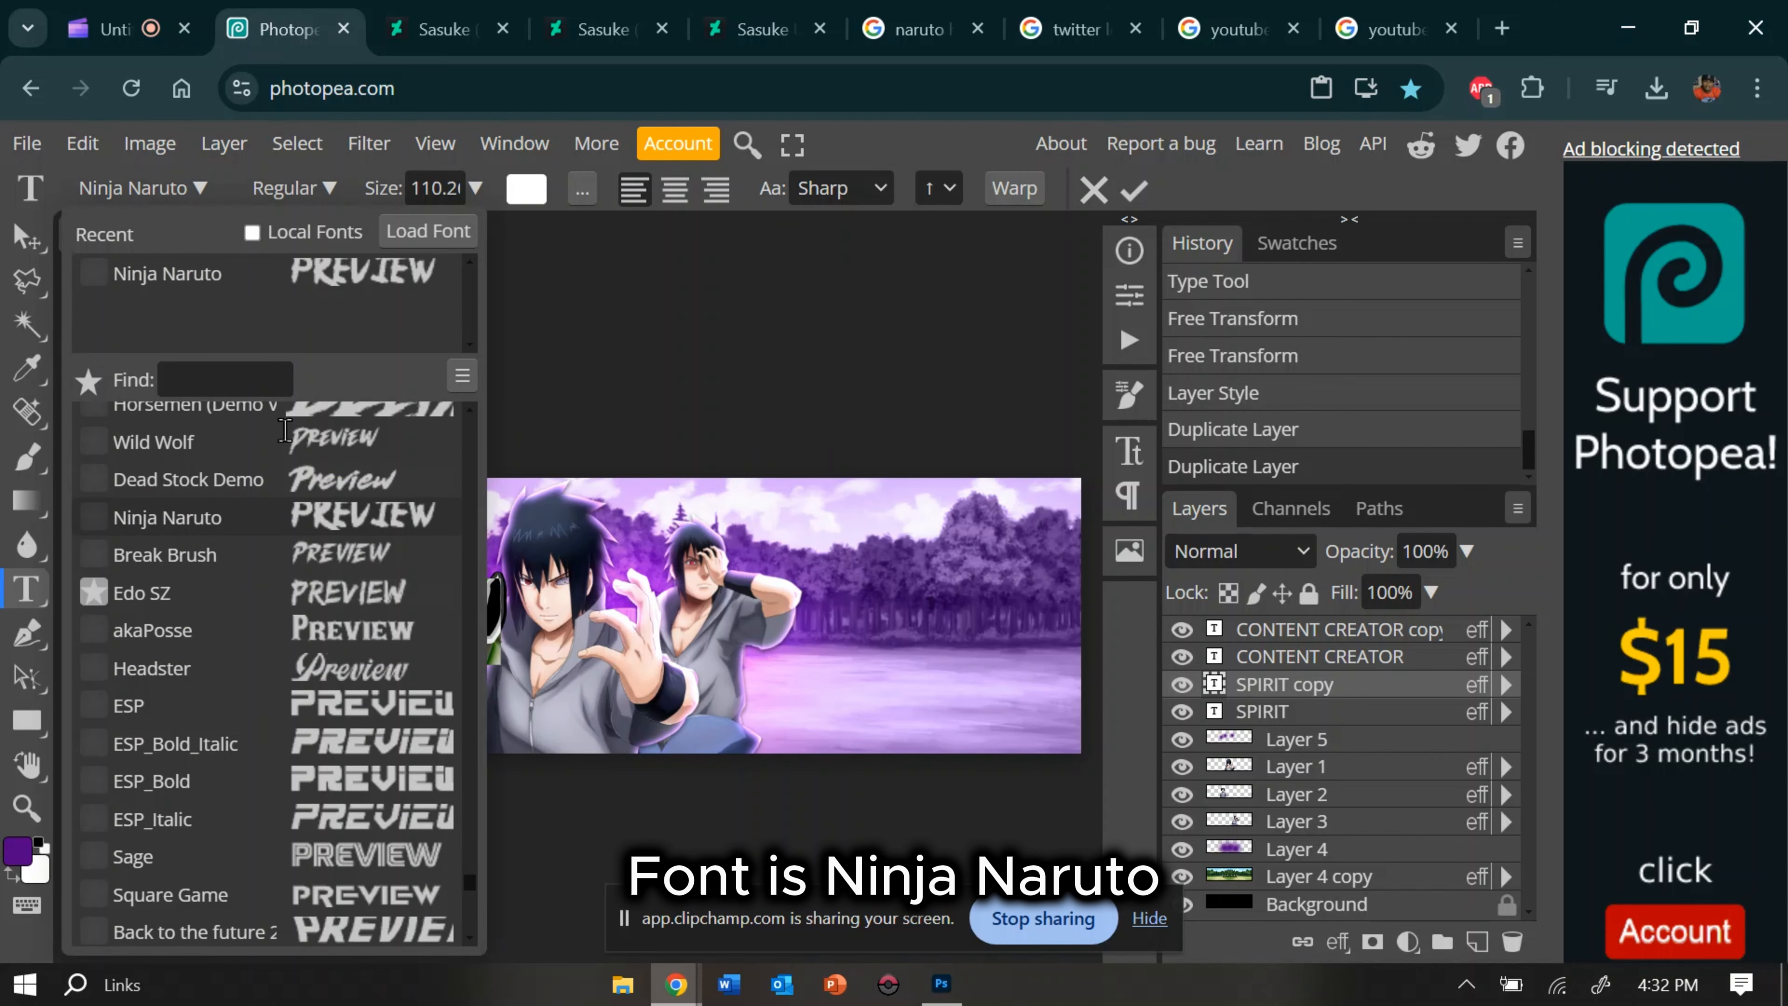
scroll(305, 567, "up", 10)
scroll(305, 566, "up", 15)
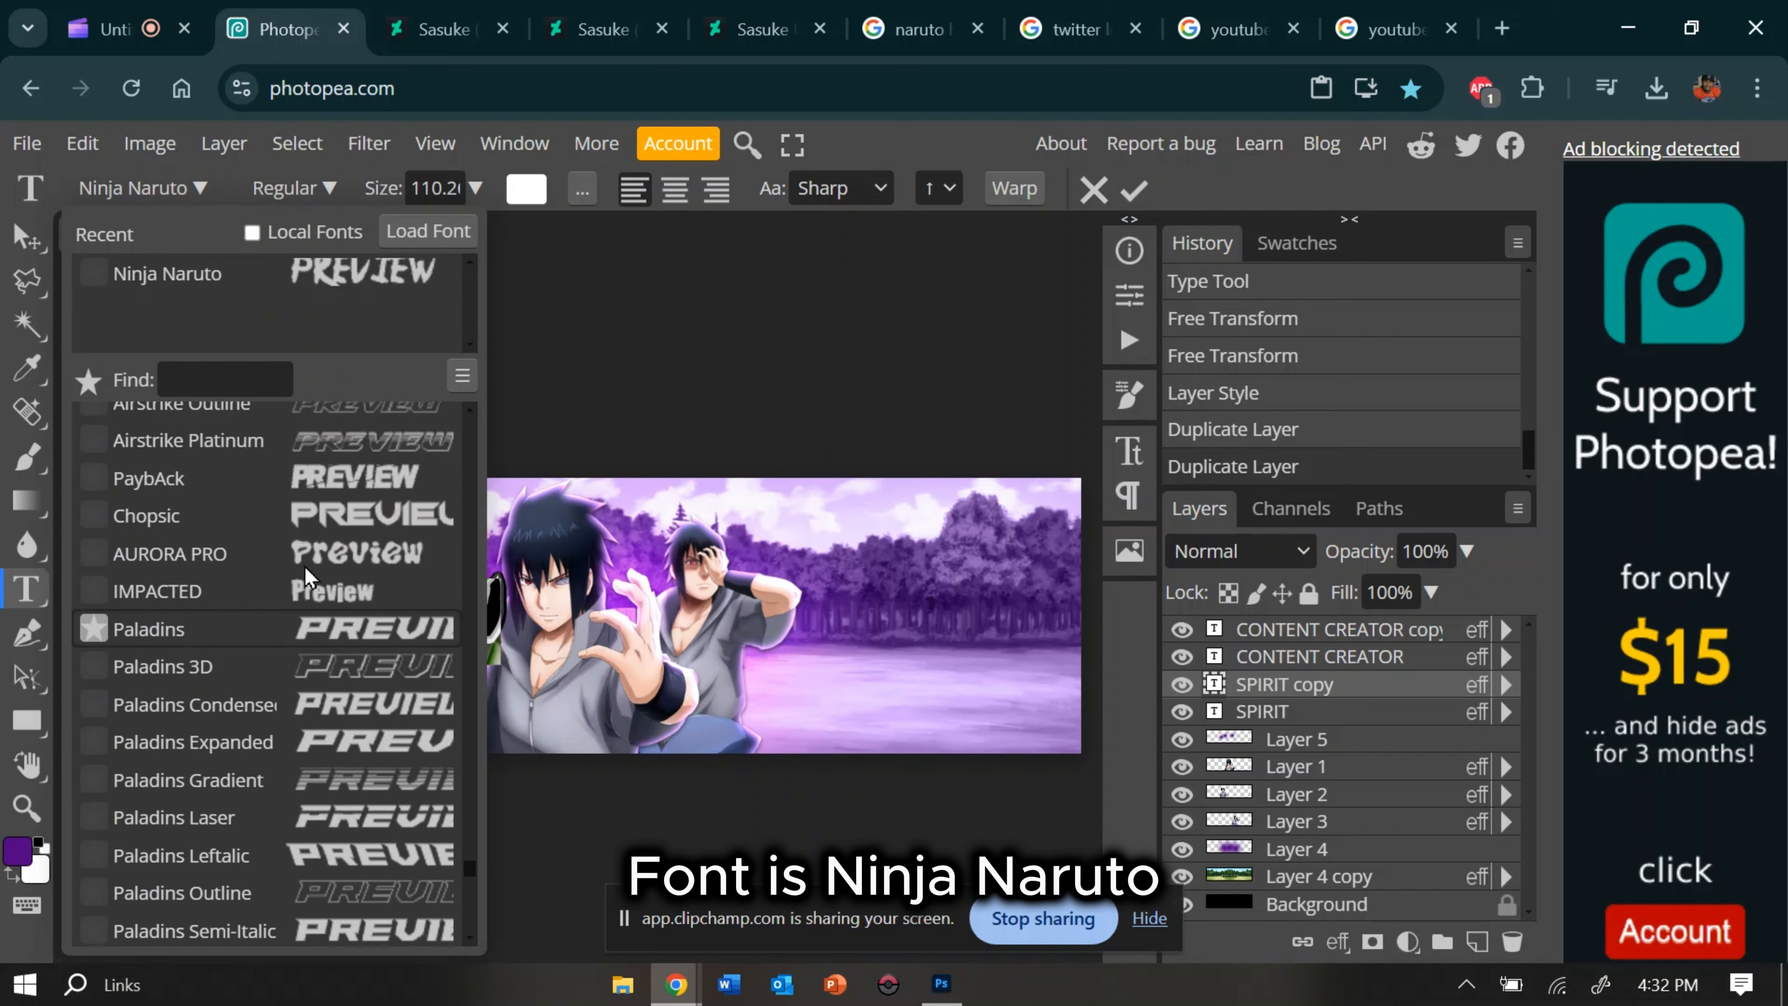
scroll(305, 566, "up", 15)
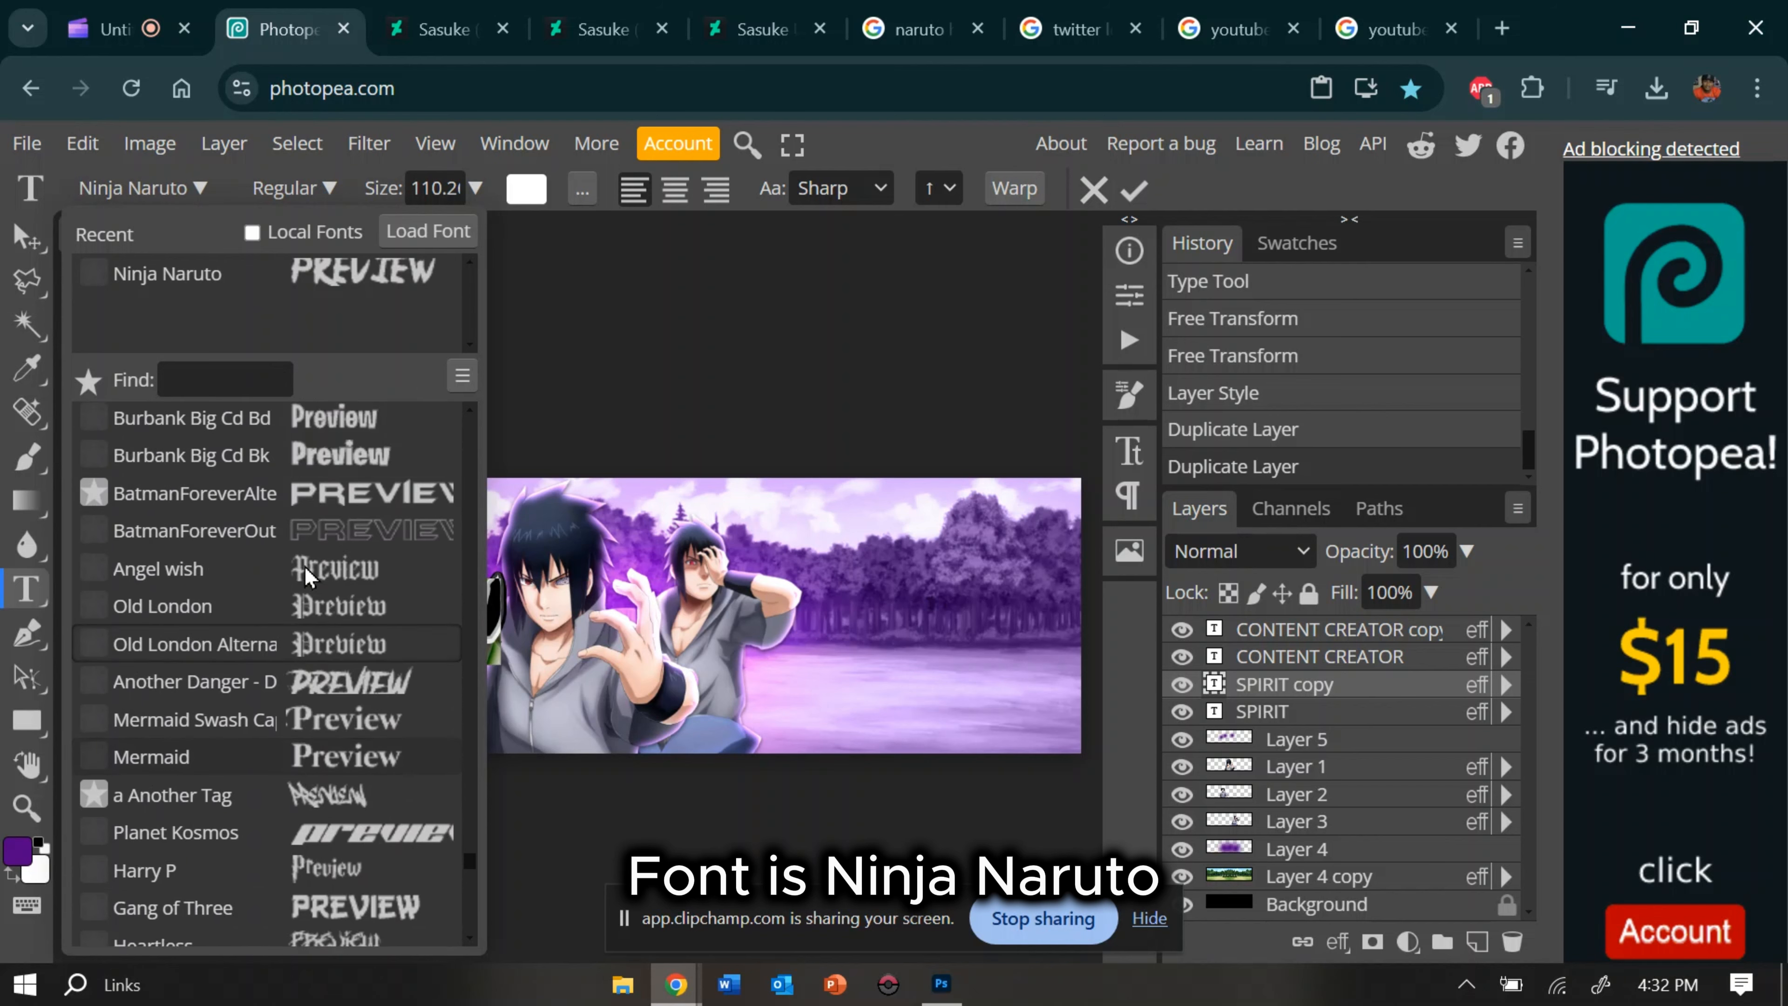
scroll(308, 574, "up", 15)
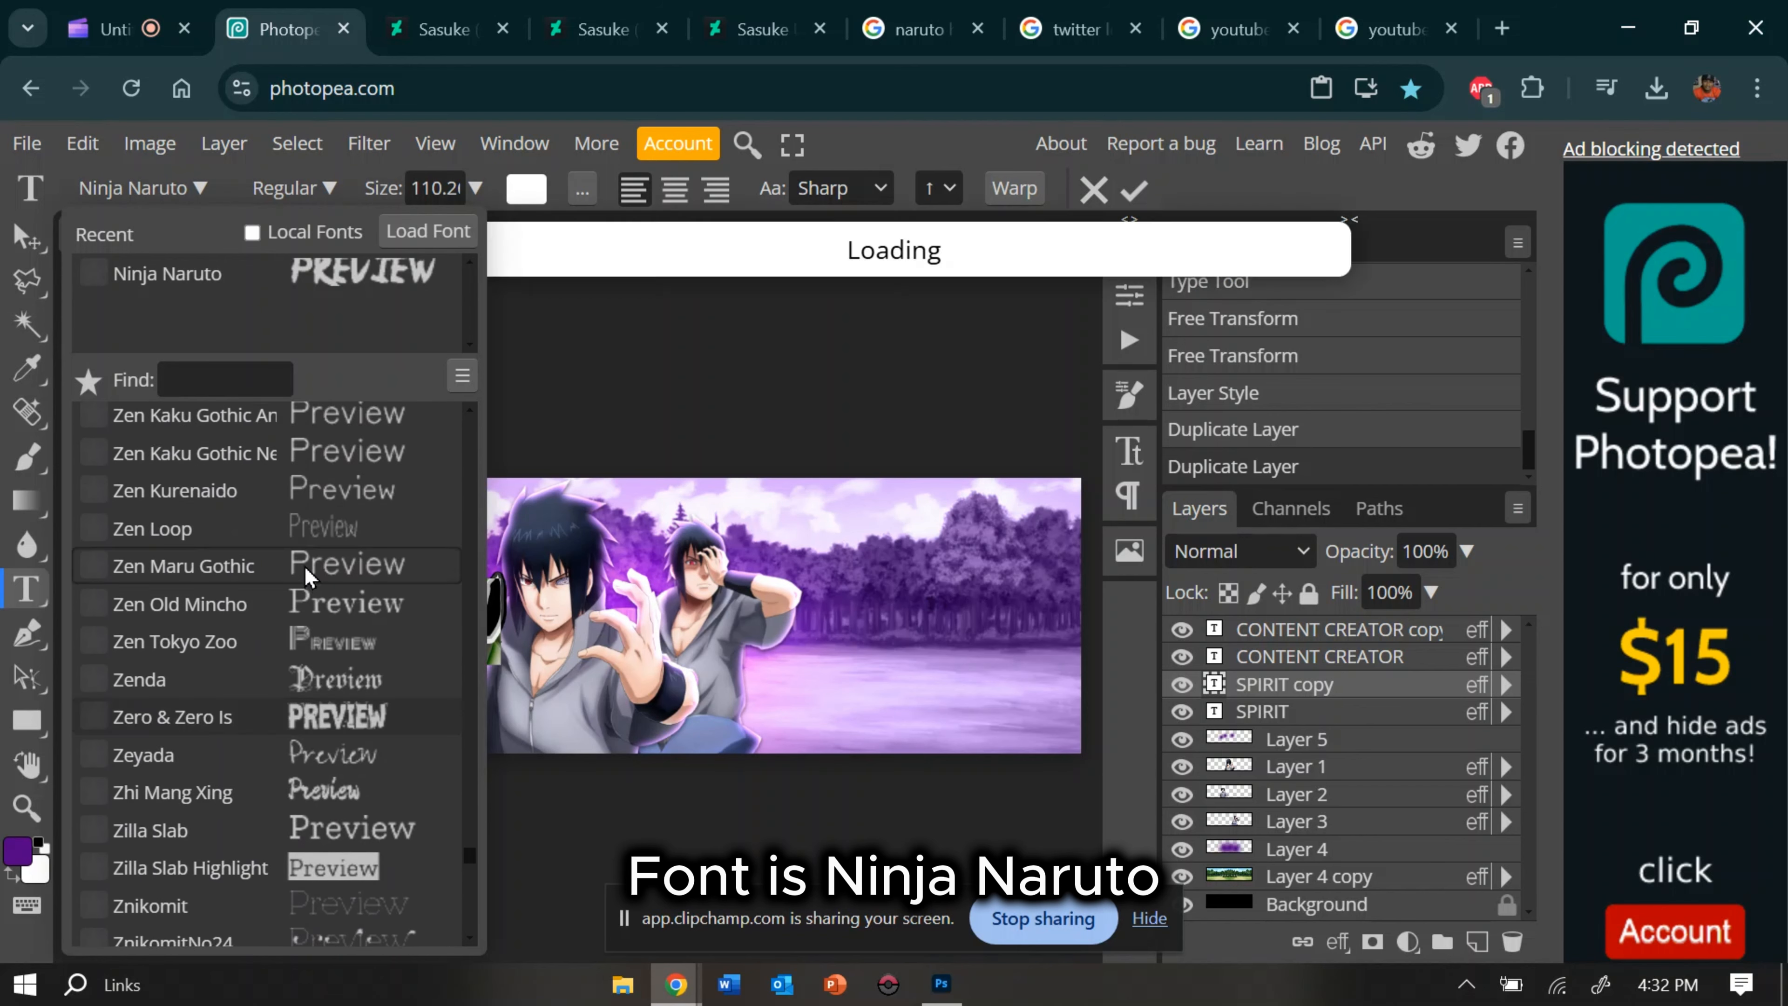
scroll(308, 574, "down", 12)
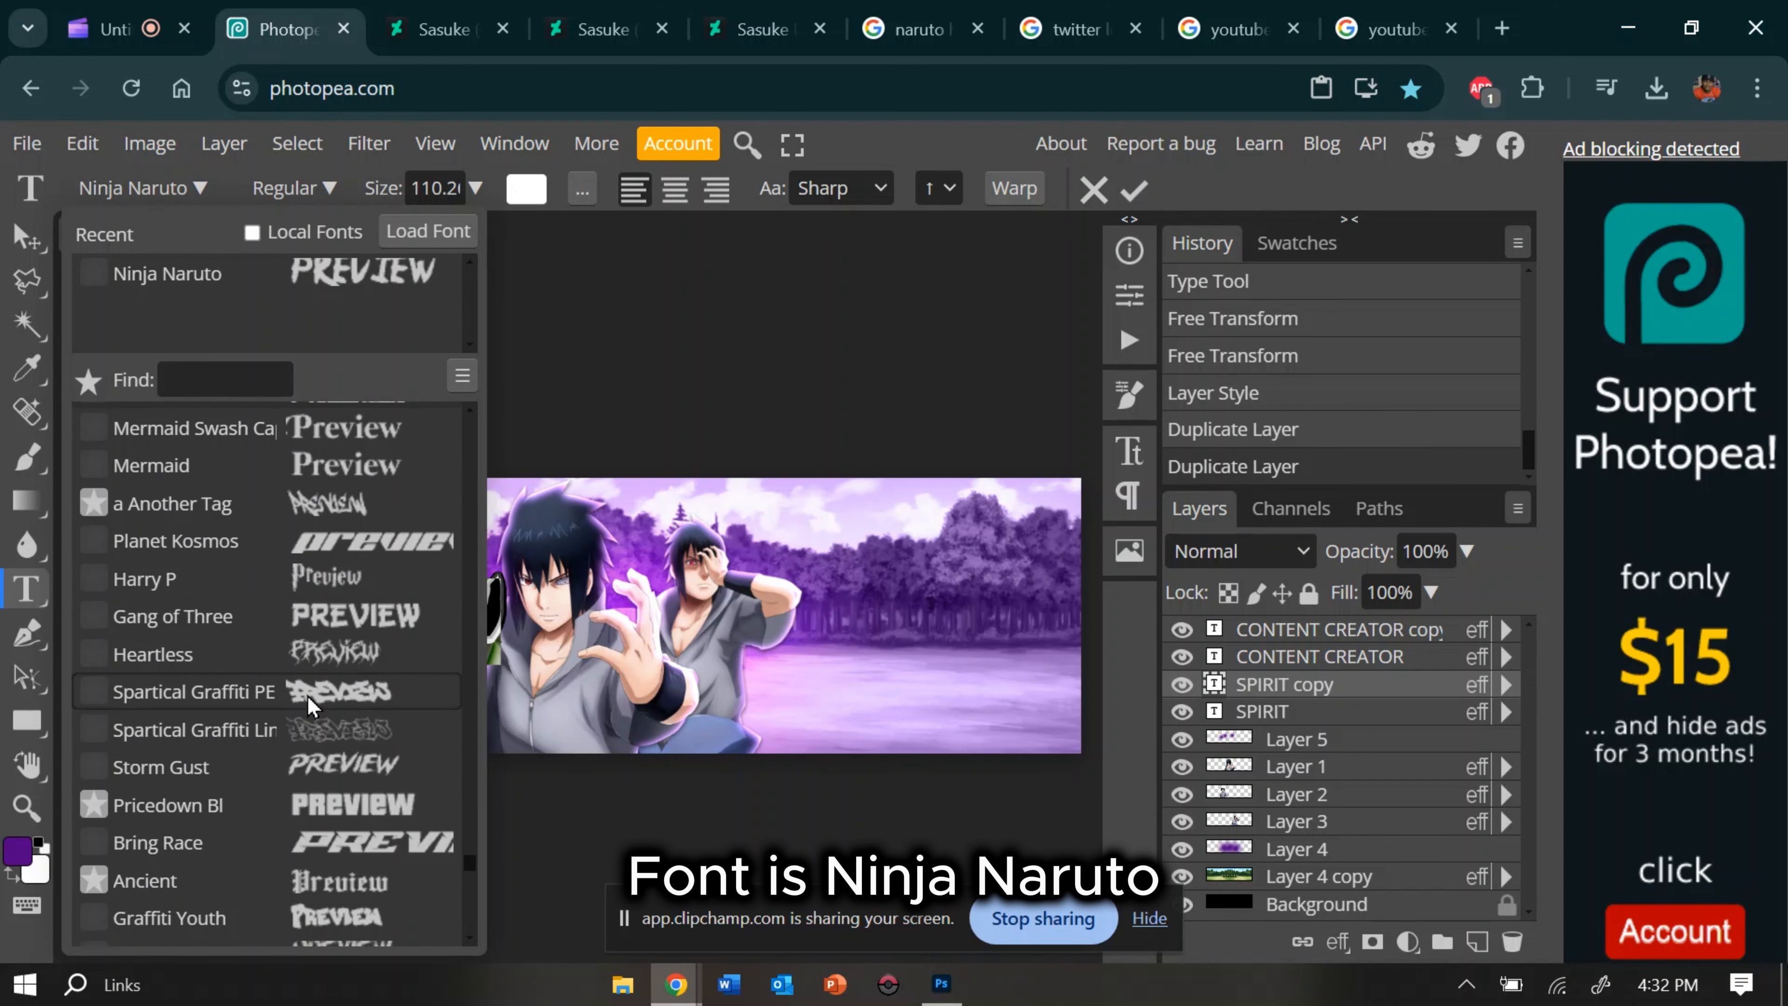
scroll(308, 694, "down", 15)
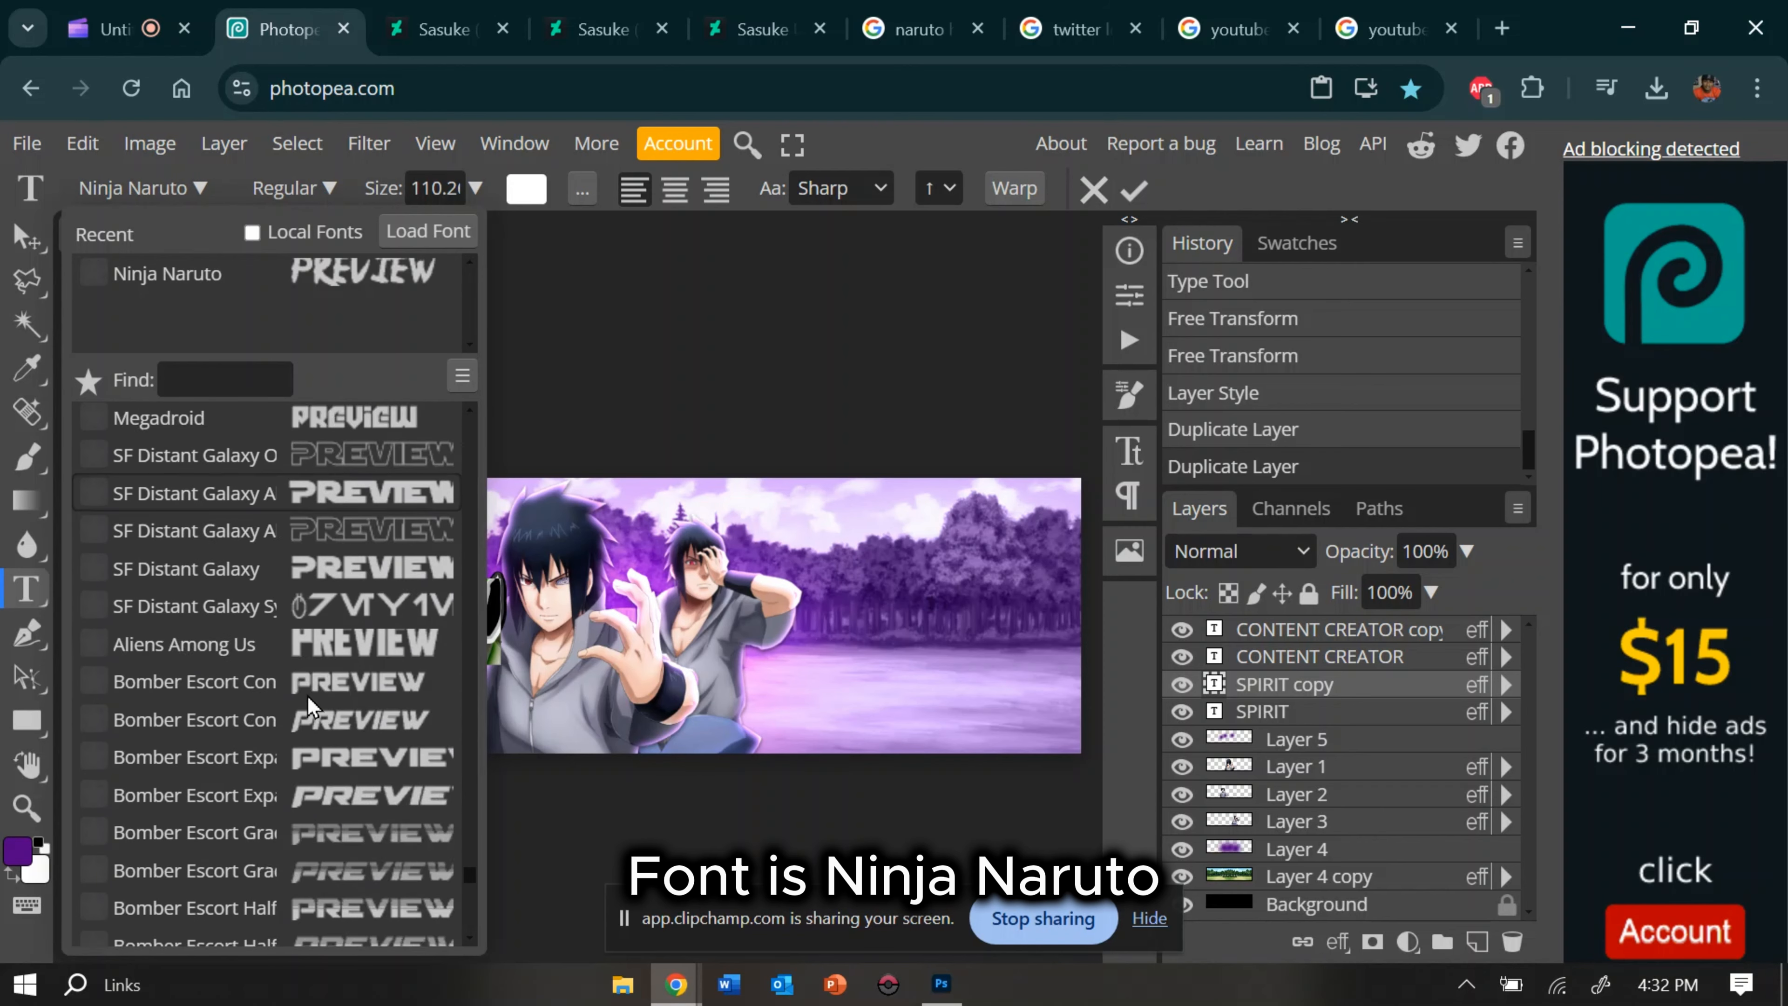
scroll(308, 694, "down", 15)
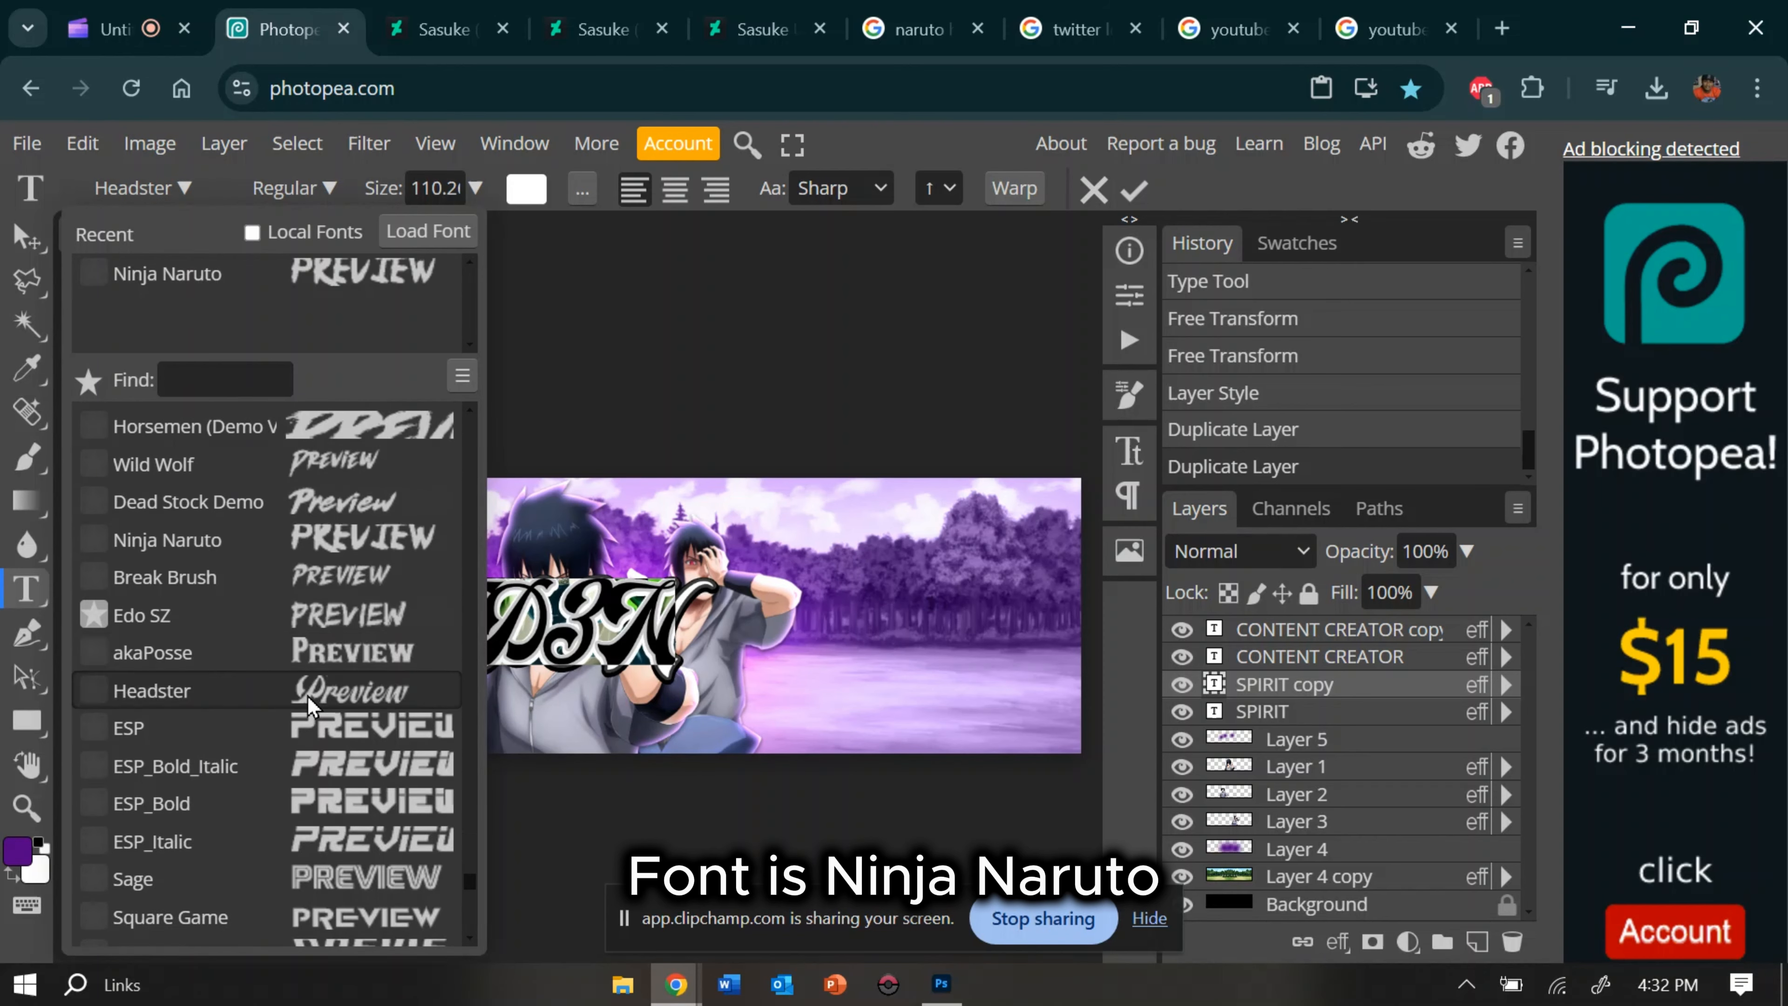
scroll(308, 695, "down", 15)
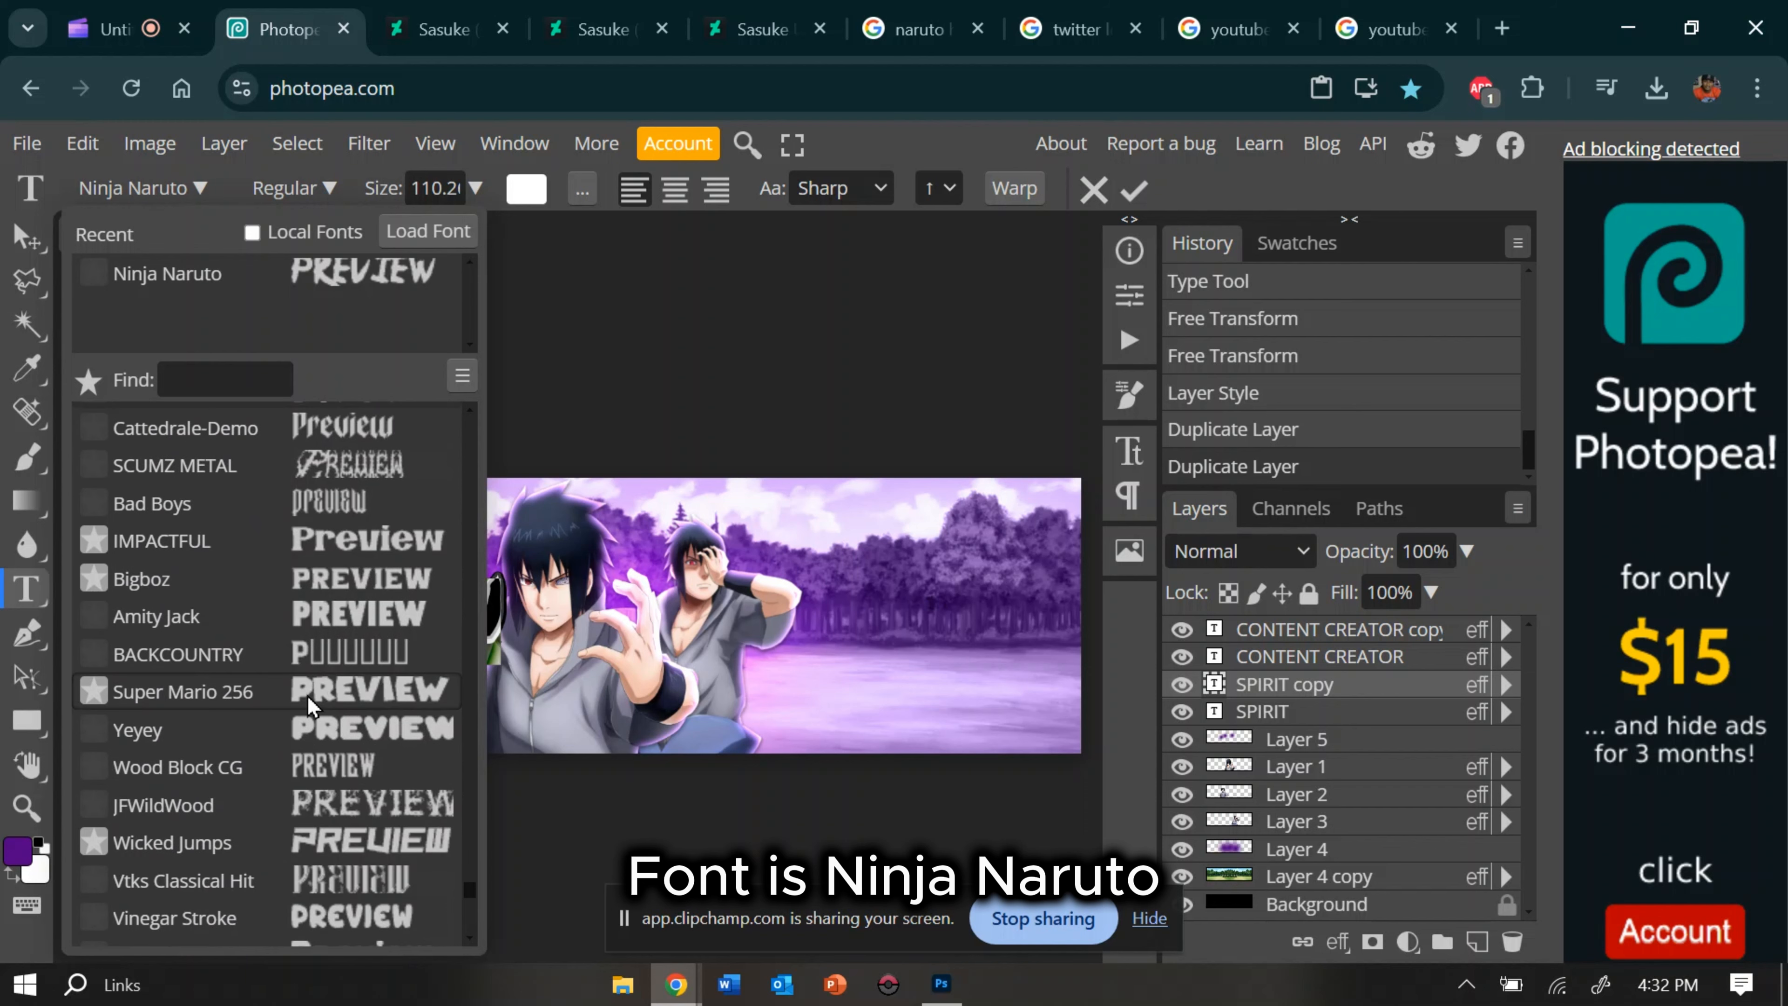
scroll(307, 694, "down", 15)
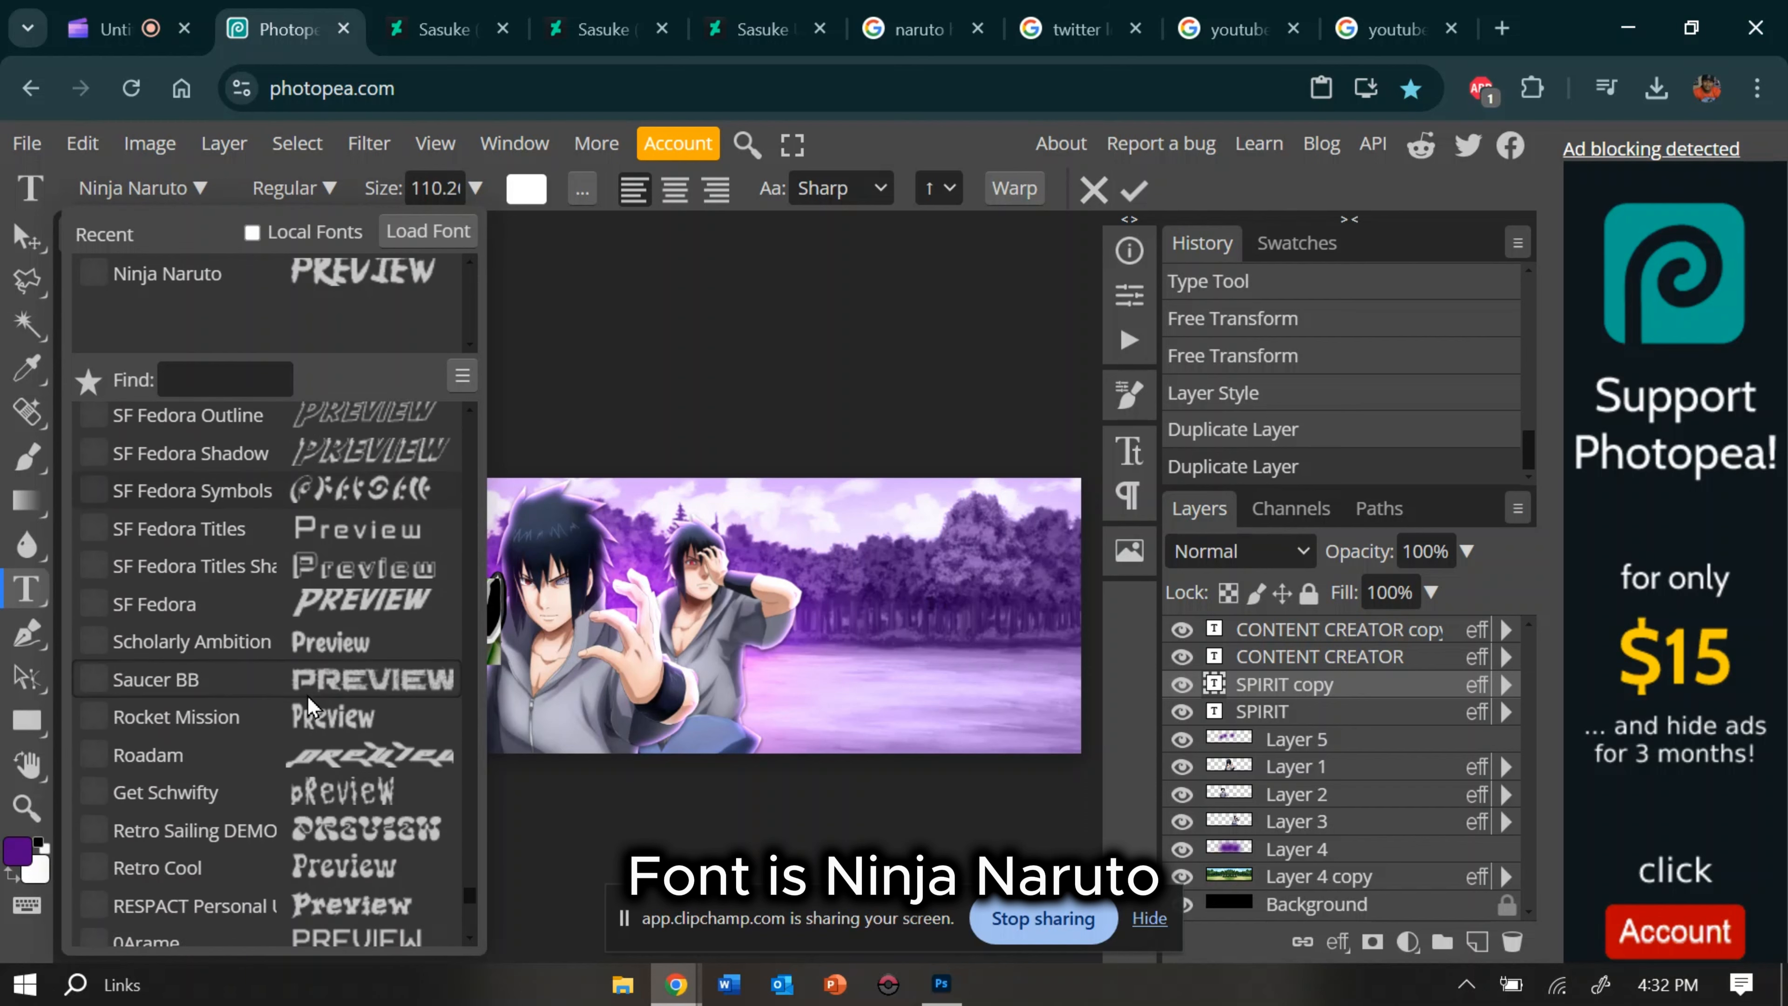
scroll(308, 694, "down", 15)
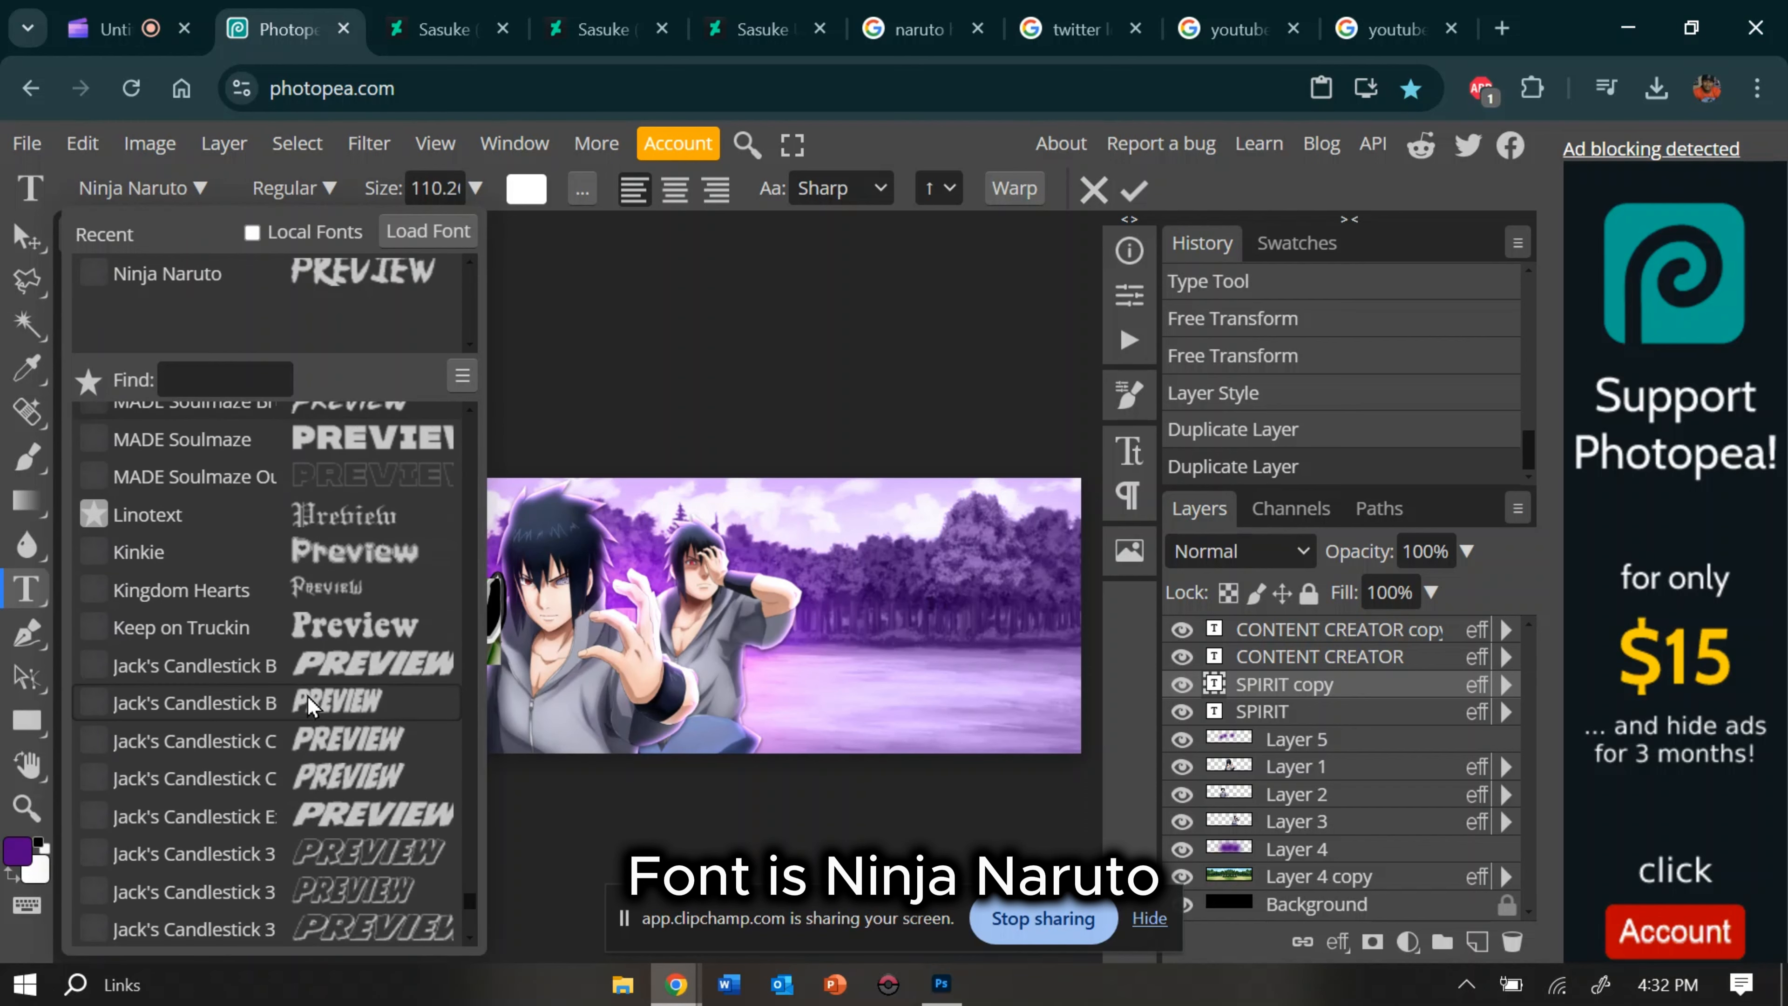
scroll(308, 694, "down", 10)
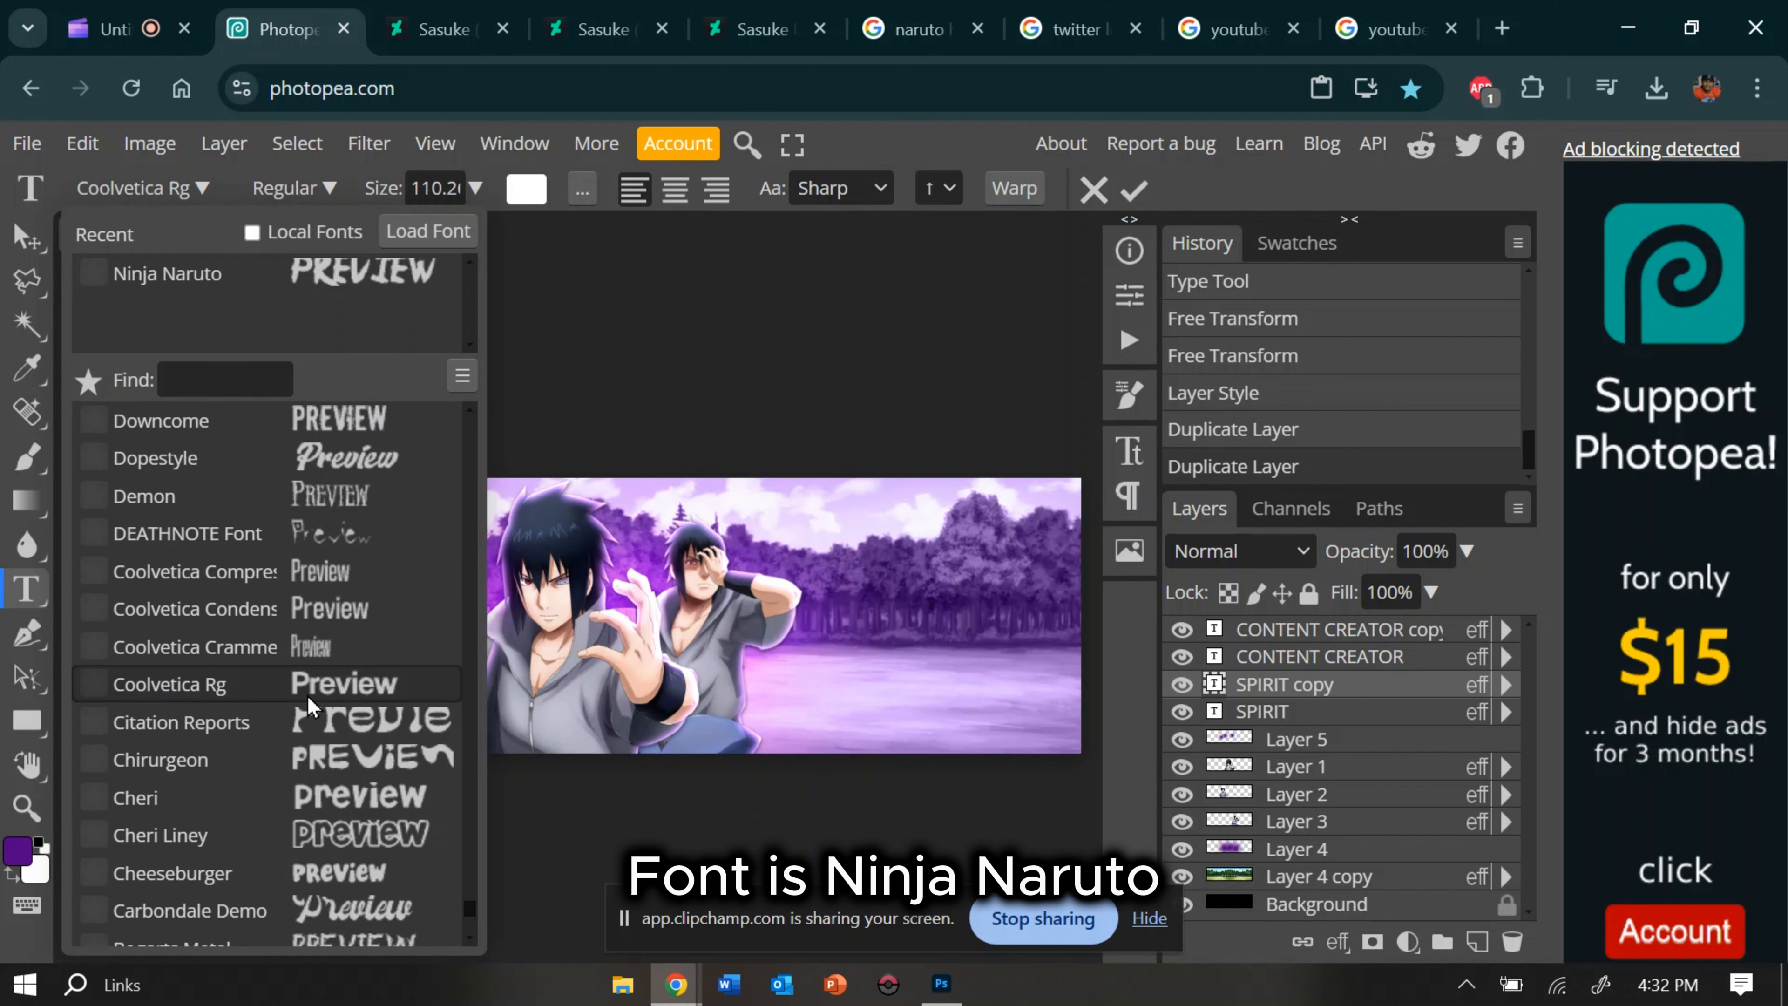
scroll(308, 694, "up", 1)
left_click(299, 734)
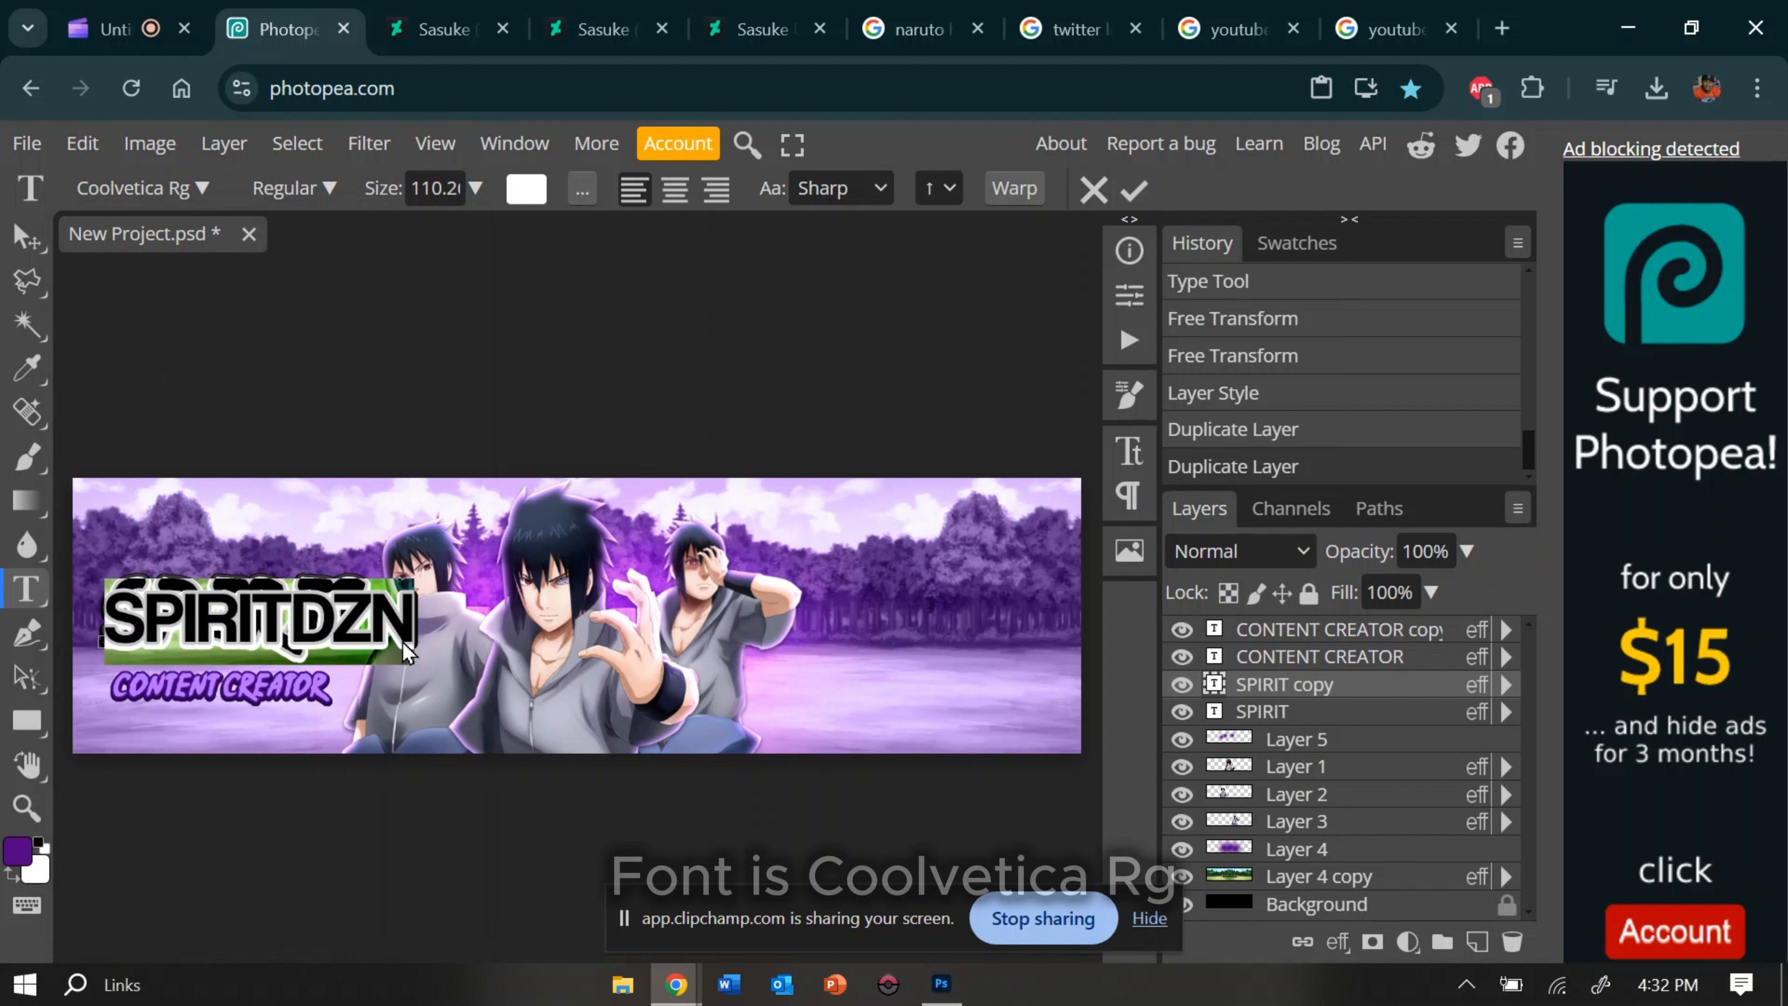
Step: Space out SPIRITDZN by inserting a space between each of its letters
left_click(377, 632)
left_click(158, 624)
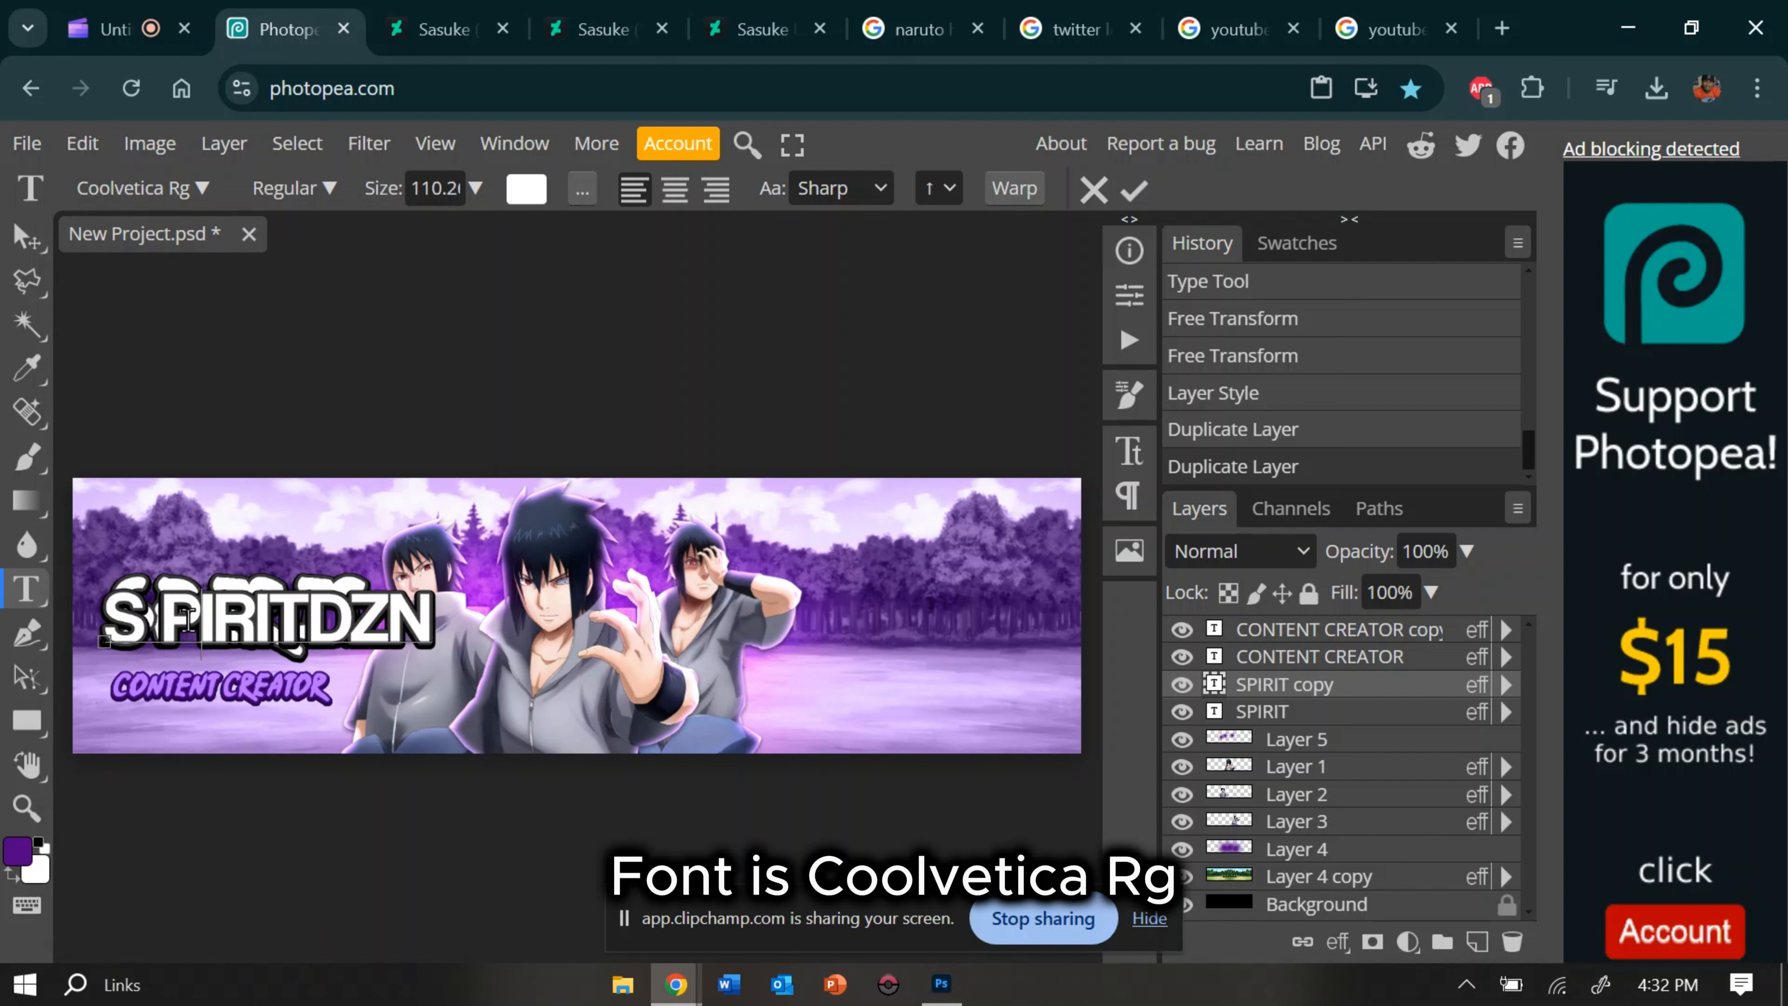
left_click(189, 620)
left_click(242, 606)
left_click(287, 607)
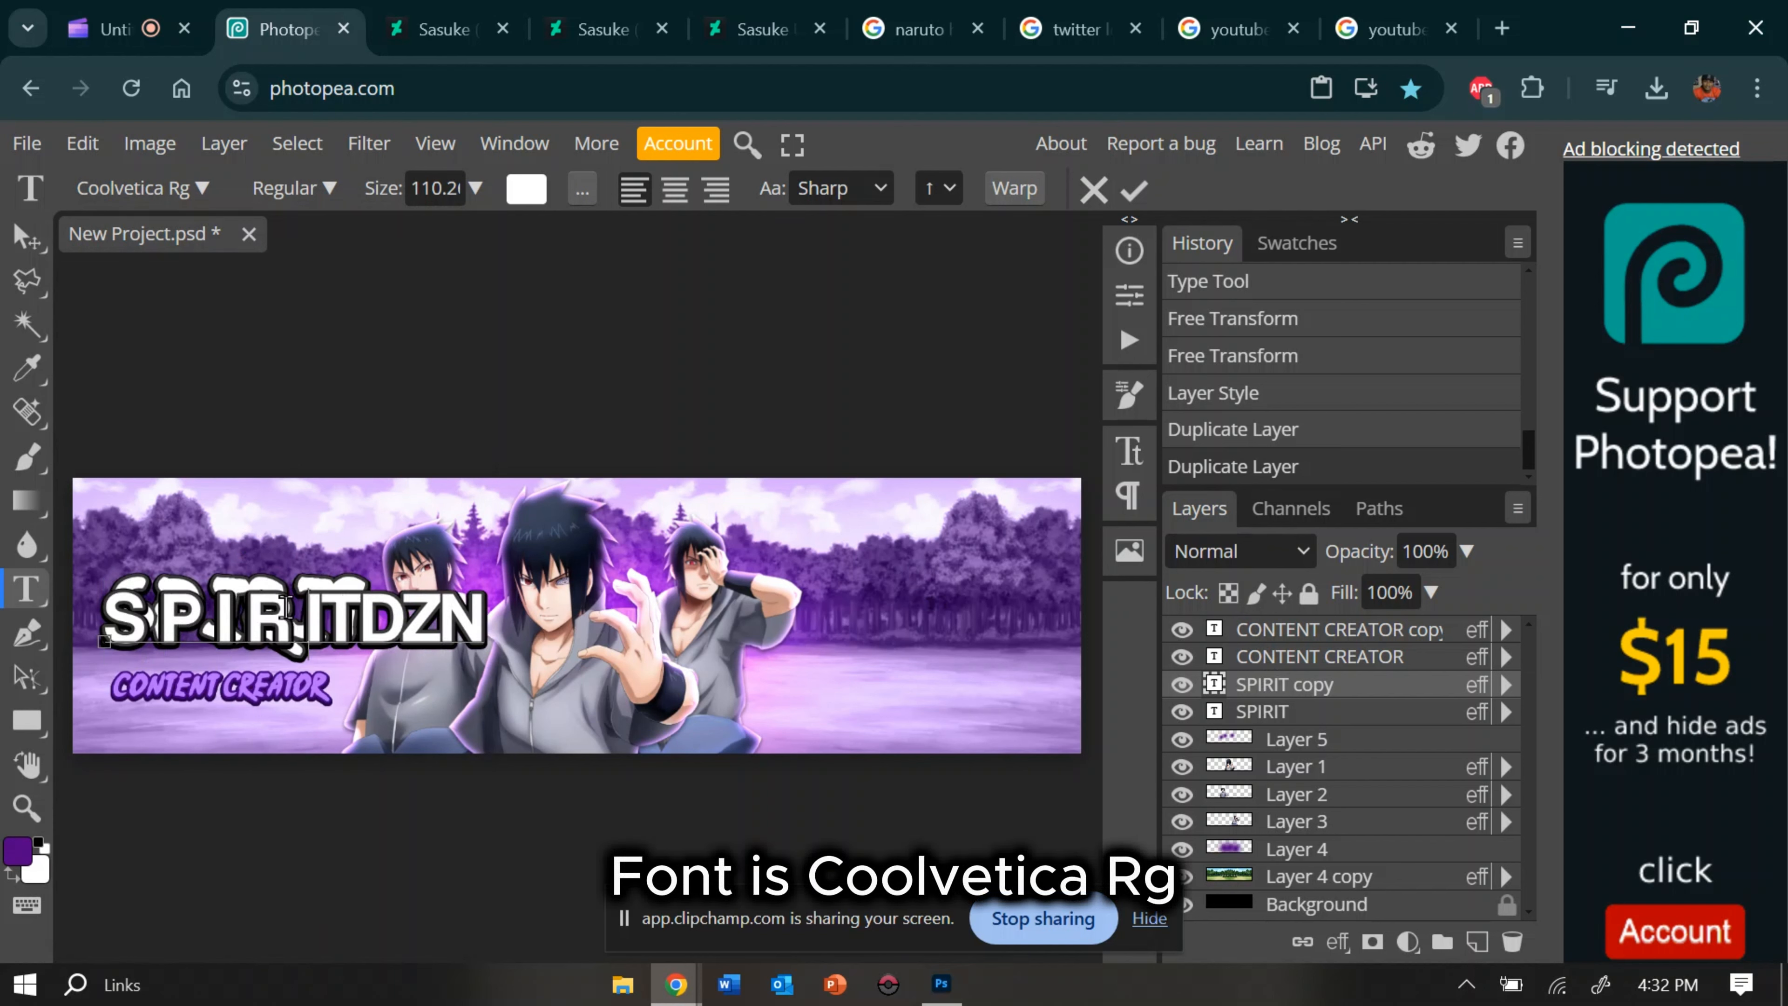
left_click(381, 610)
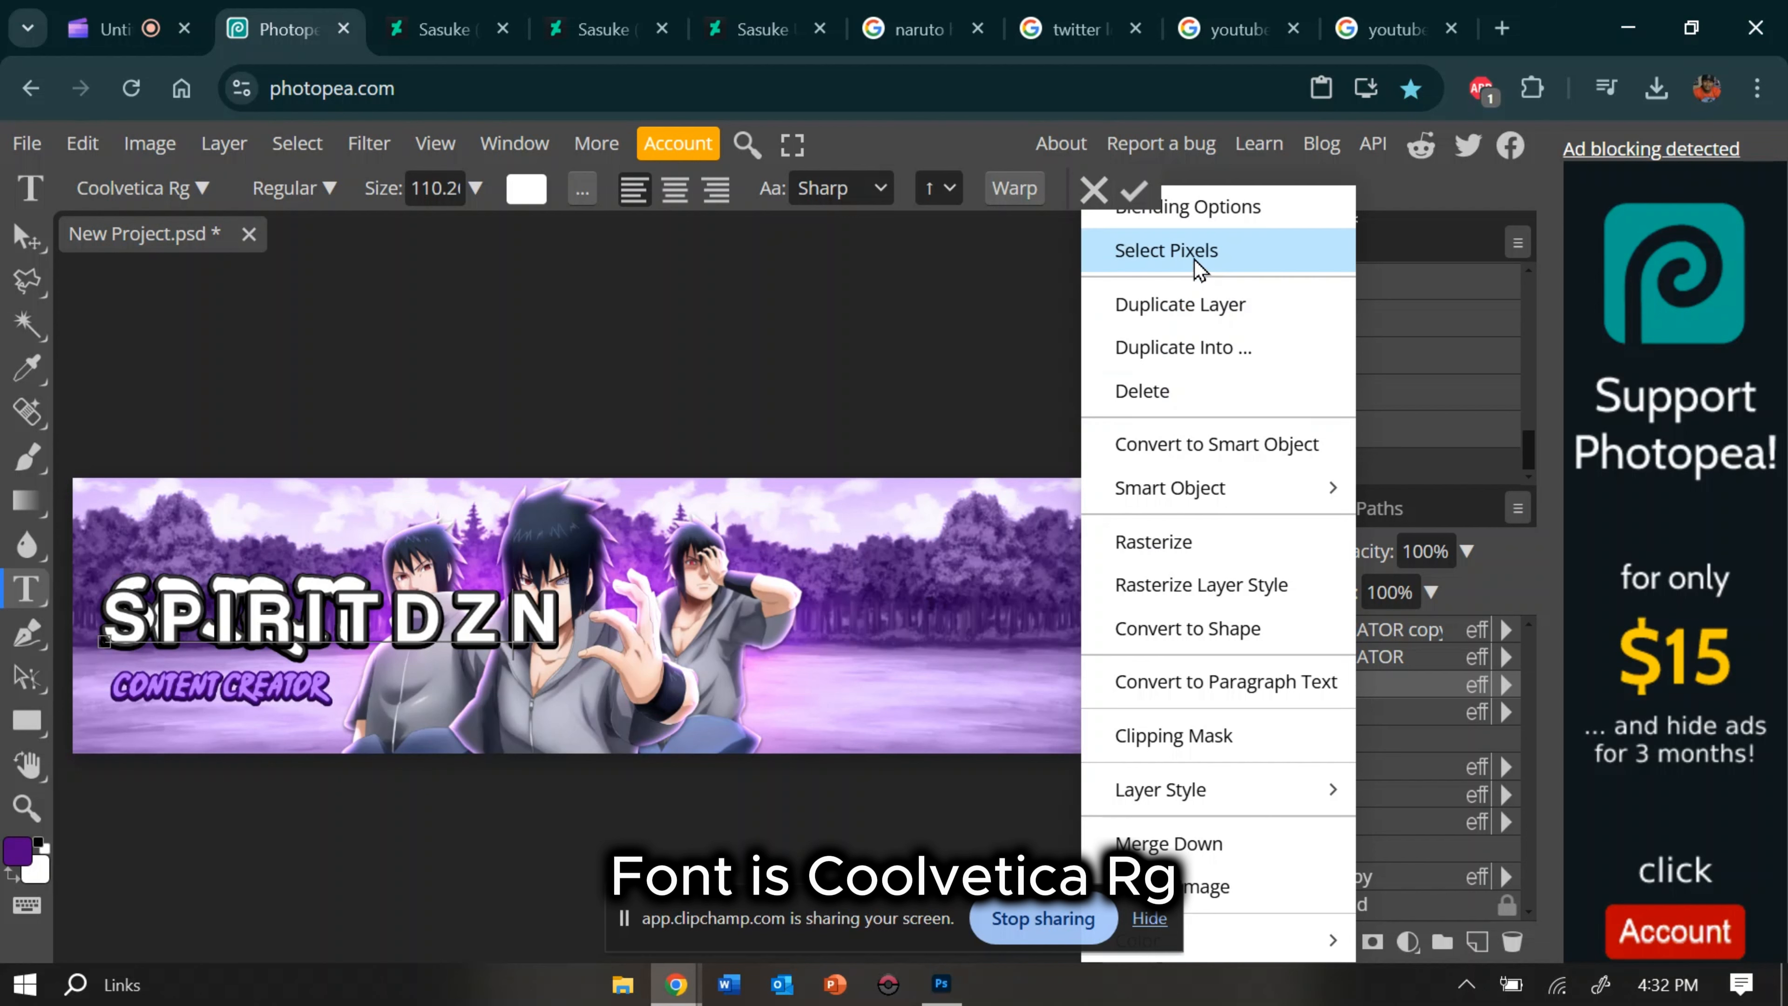
Step: Turn off the stroke on the S P I R I T D Z N text and set its drop shadow spread to 0%
left_click(1213, 210)
left_click(767, 454)
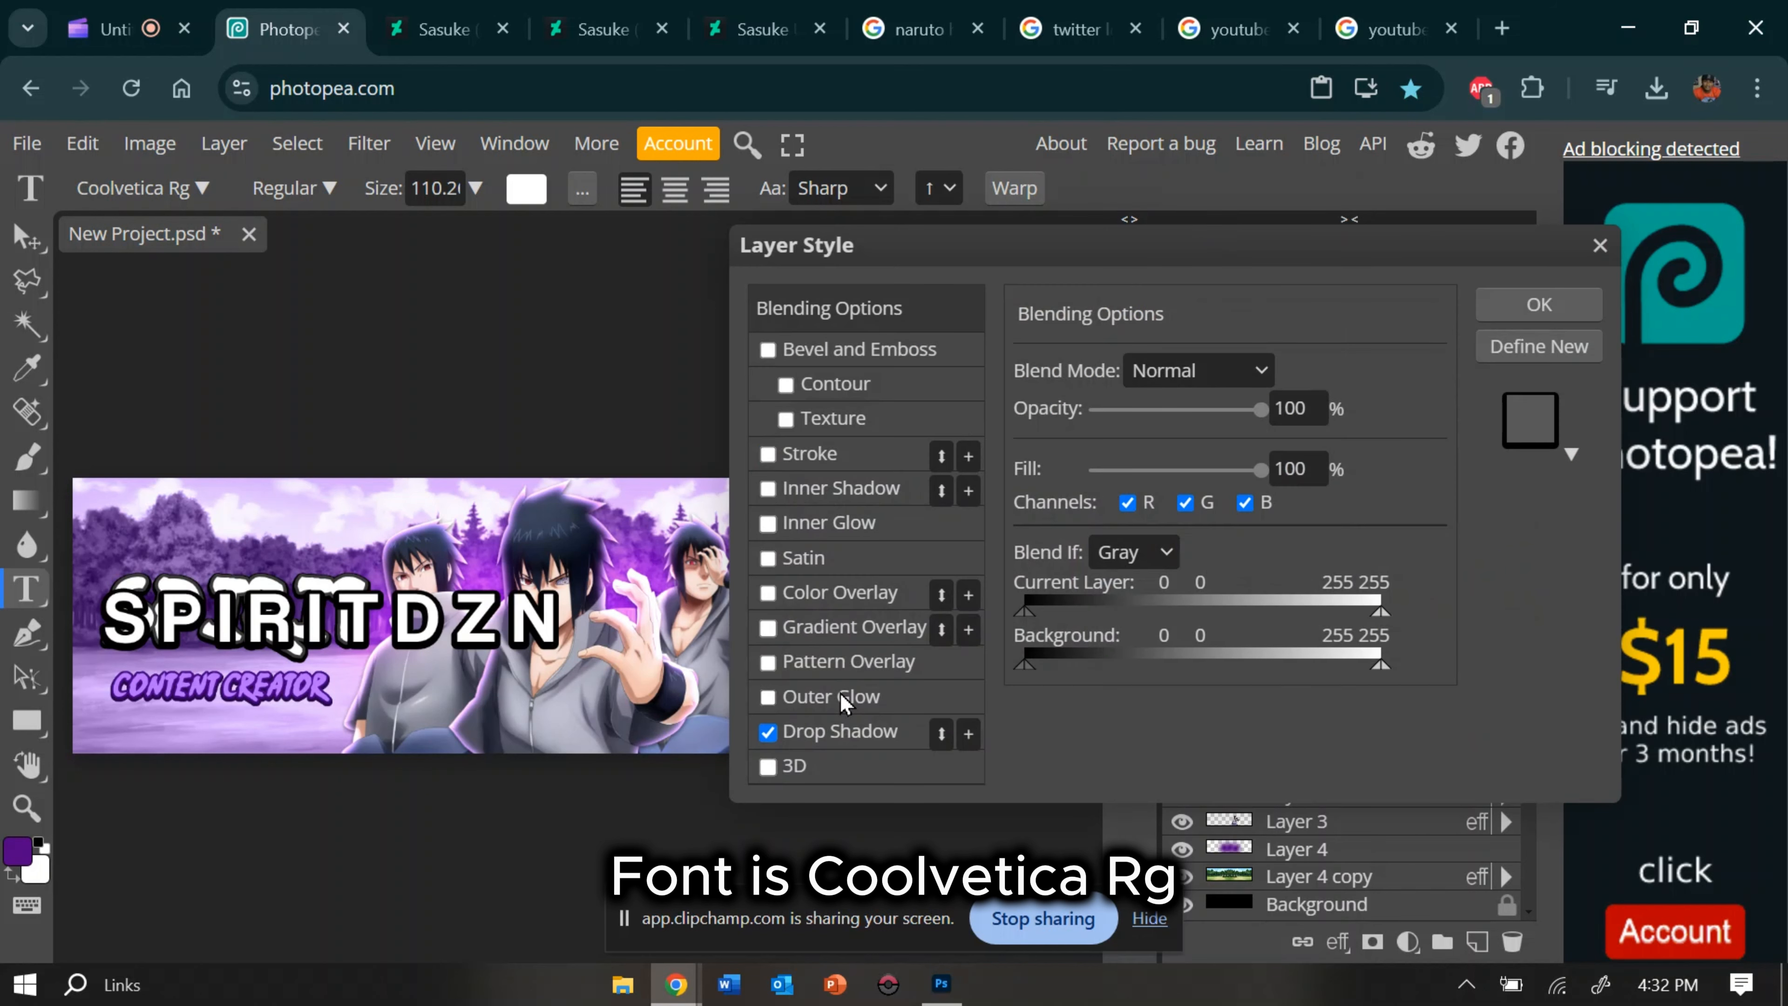
left_click(842, 731)
left_click_drag(1130, 552, 1025, 559)
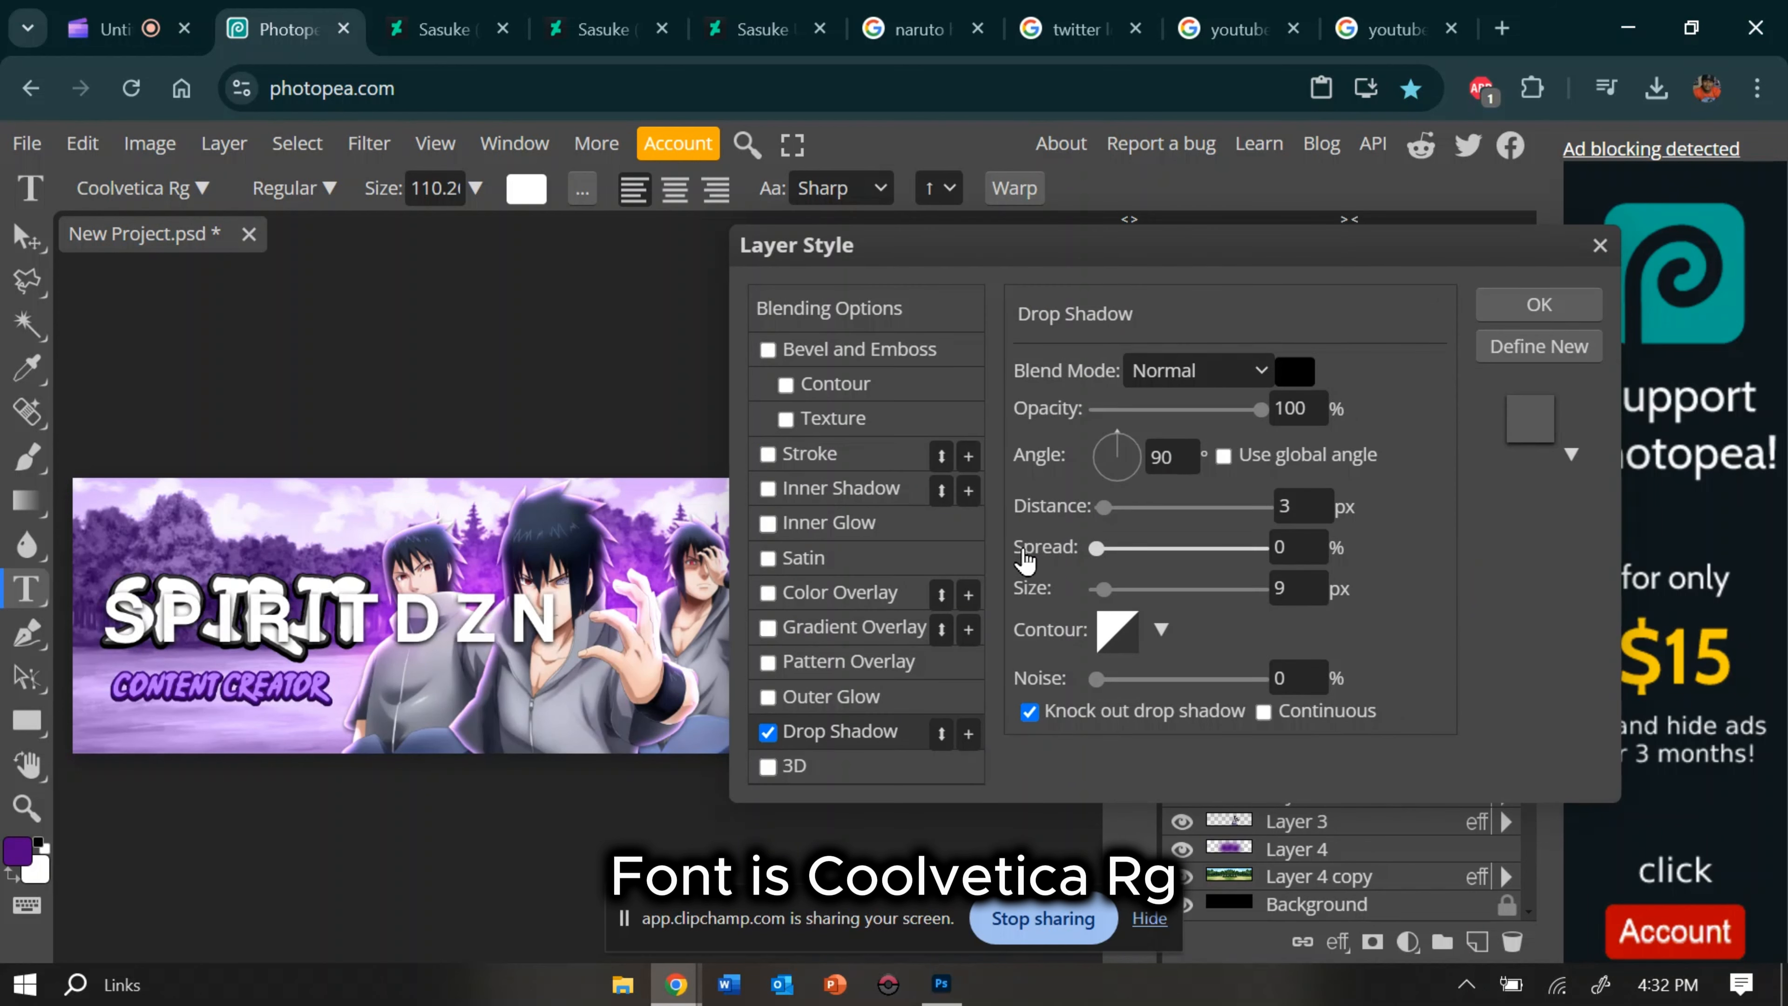
left_click(1577, 310)
Step: Scale the S P I R I T D Z N text to about 46% and place it above SPIRIT at about X 256, Y 105 px
left_click(83, 143)
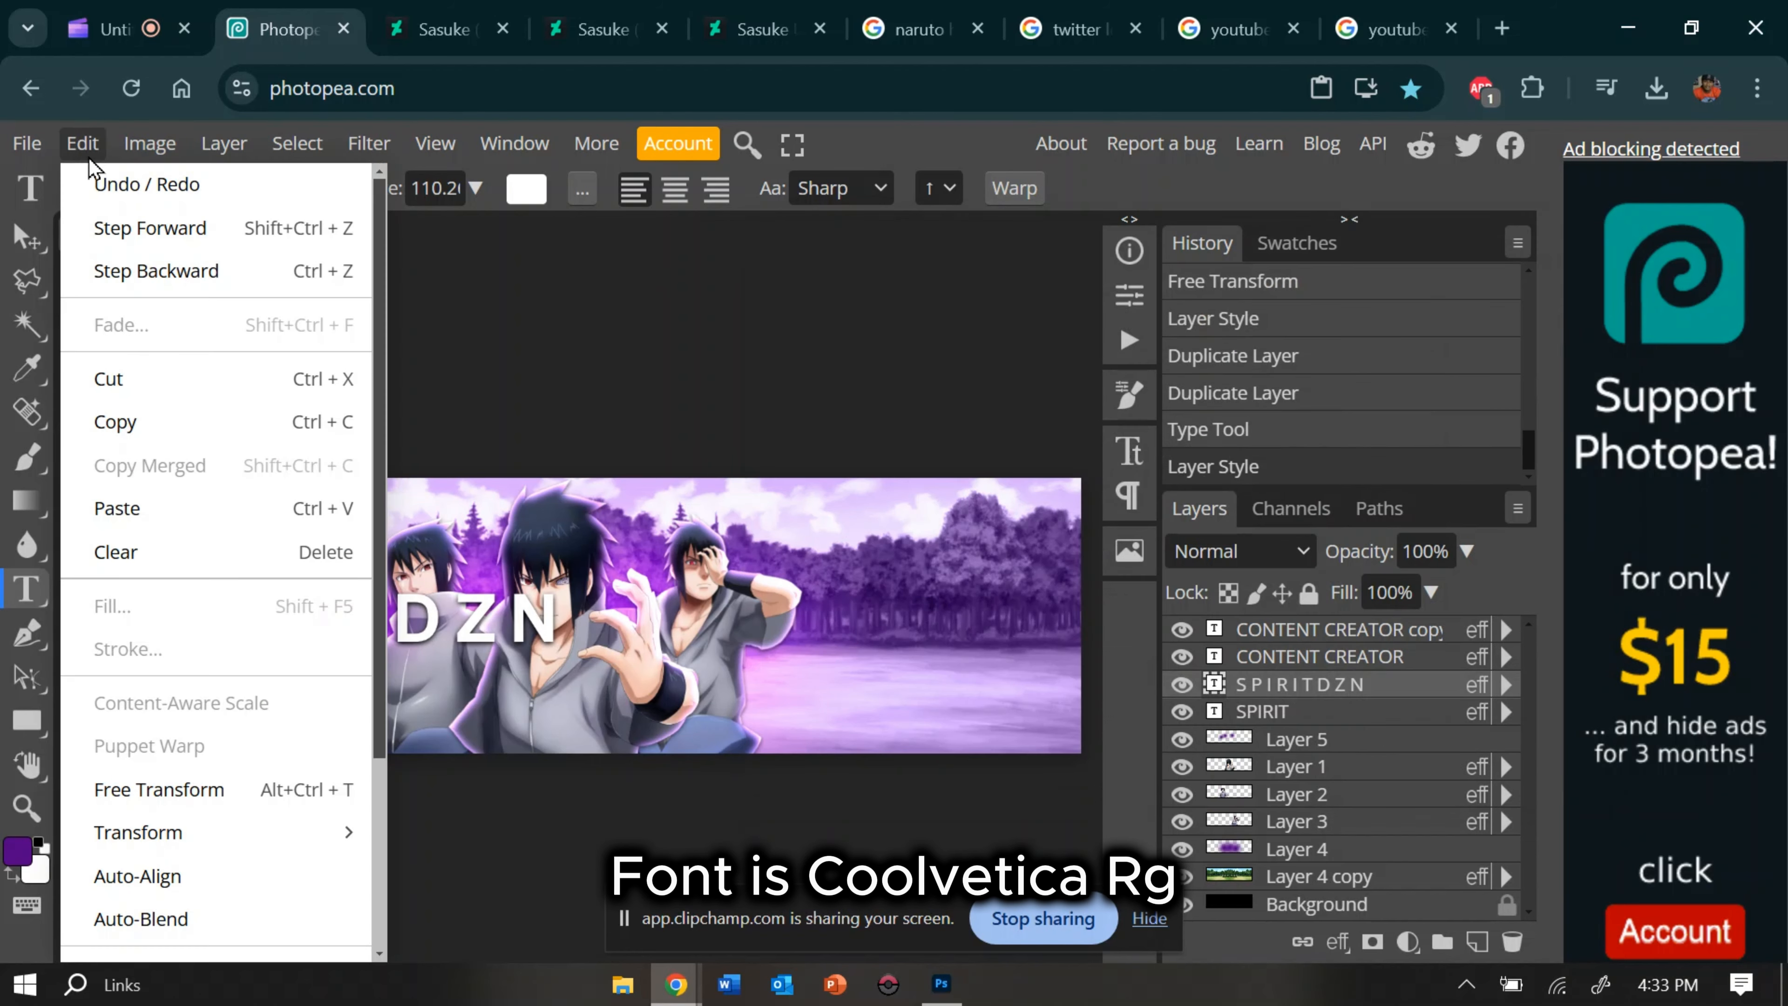
left_click(176, 789)
left_click_drag(558, 595, 310, 619)
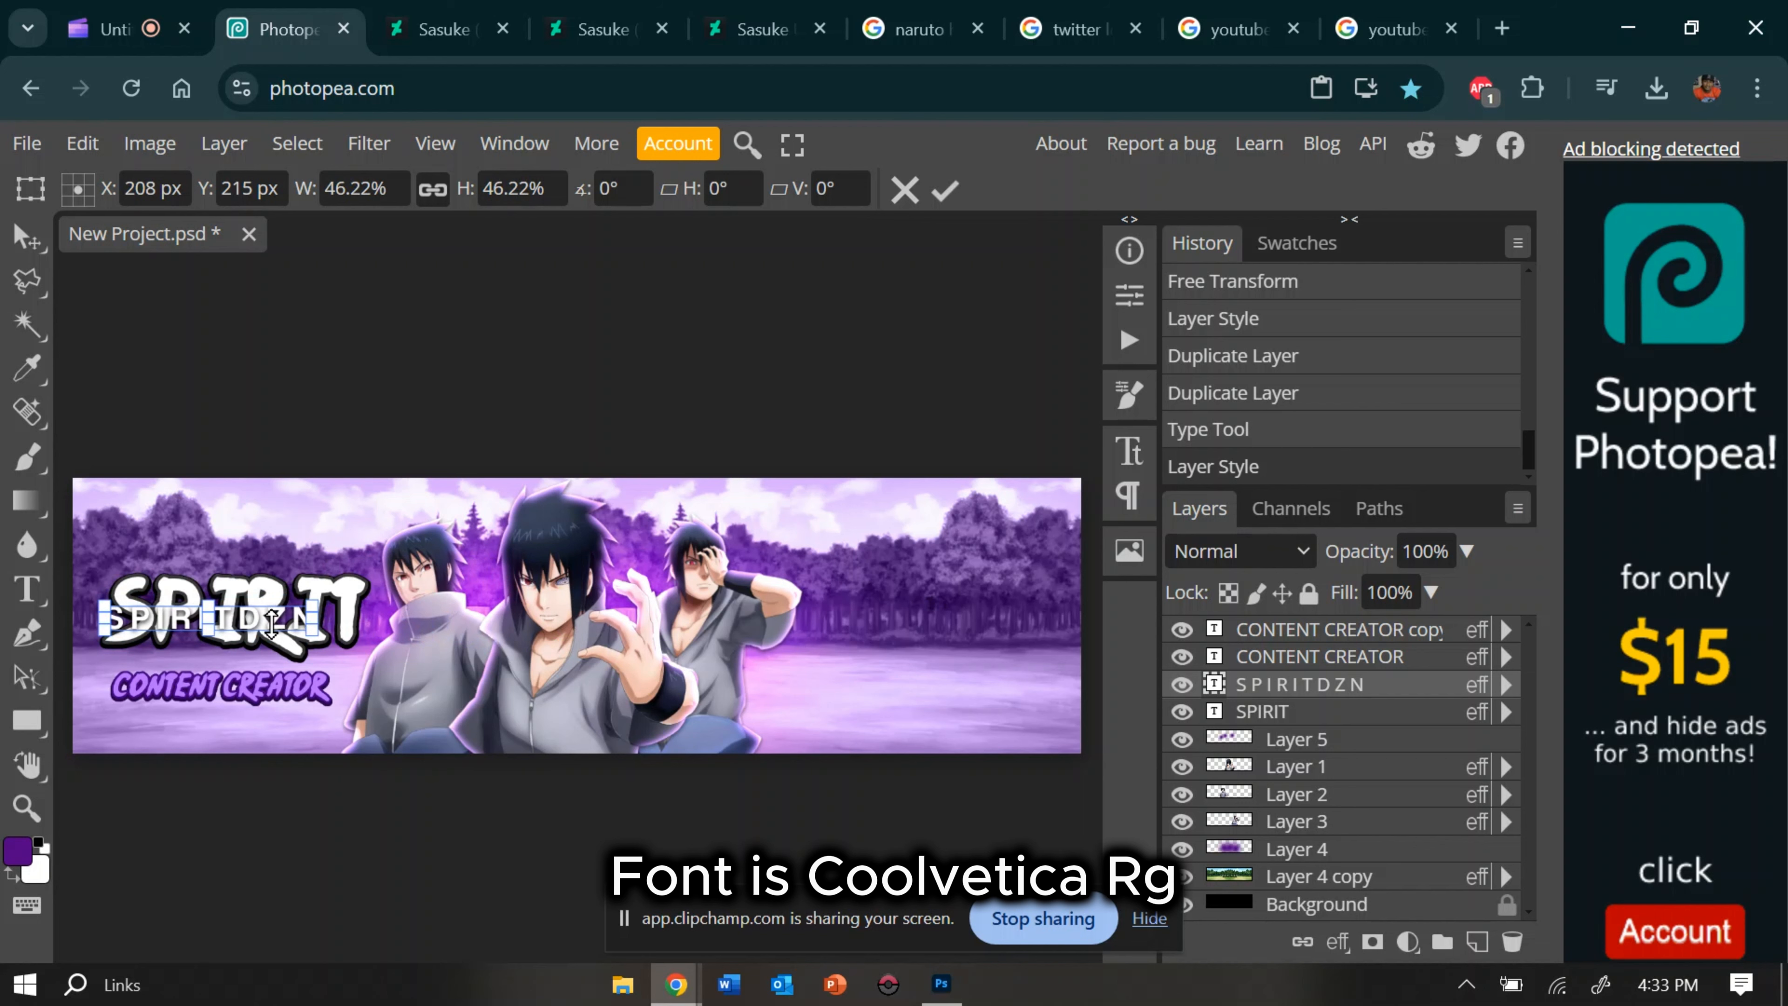
scroll(262, 620, "up", 2)
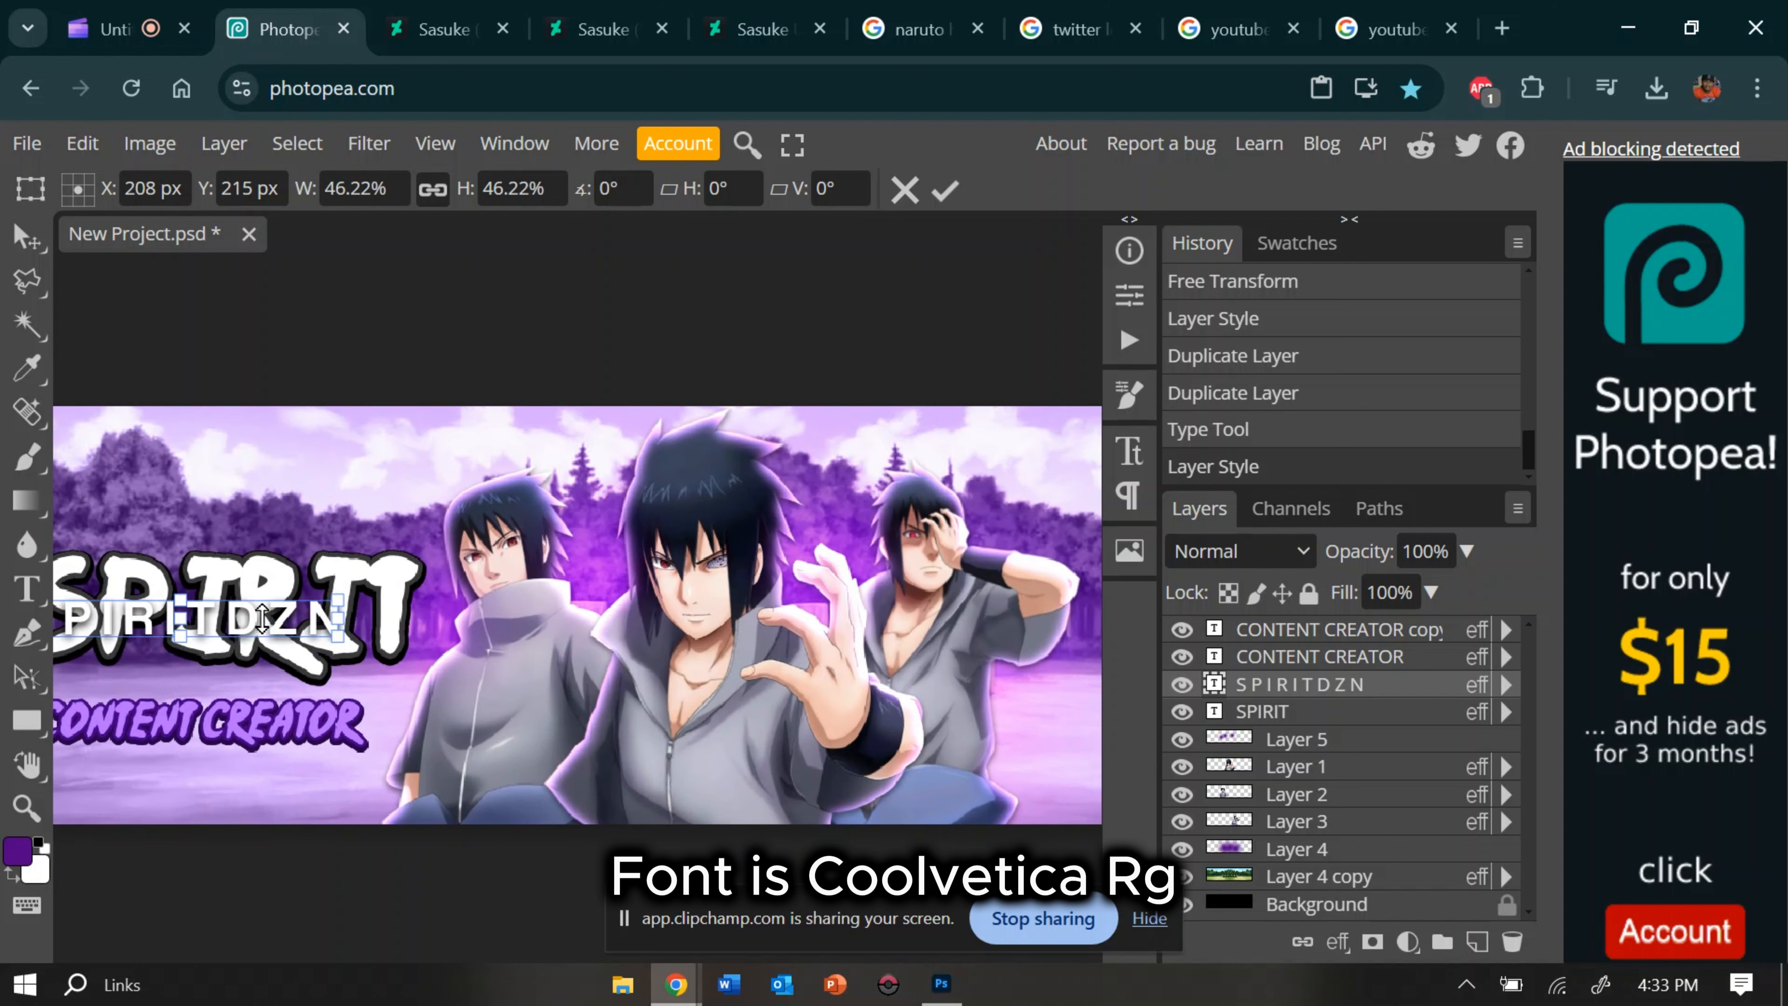
scroll(295, 617, "left", 2)
left_click_drag(319, 622, 366, 515)
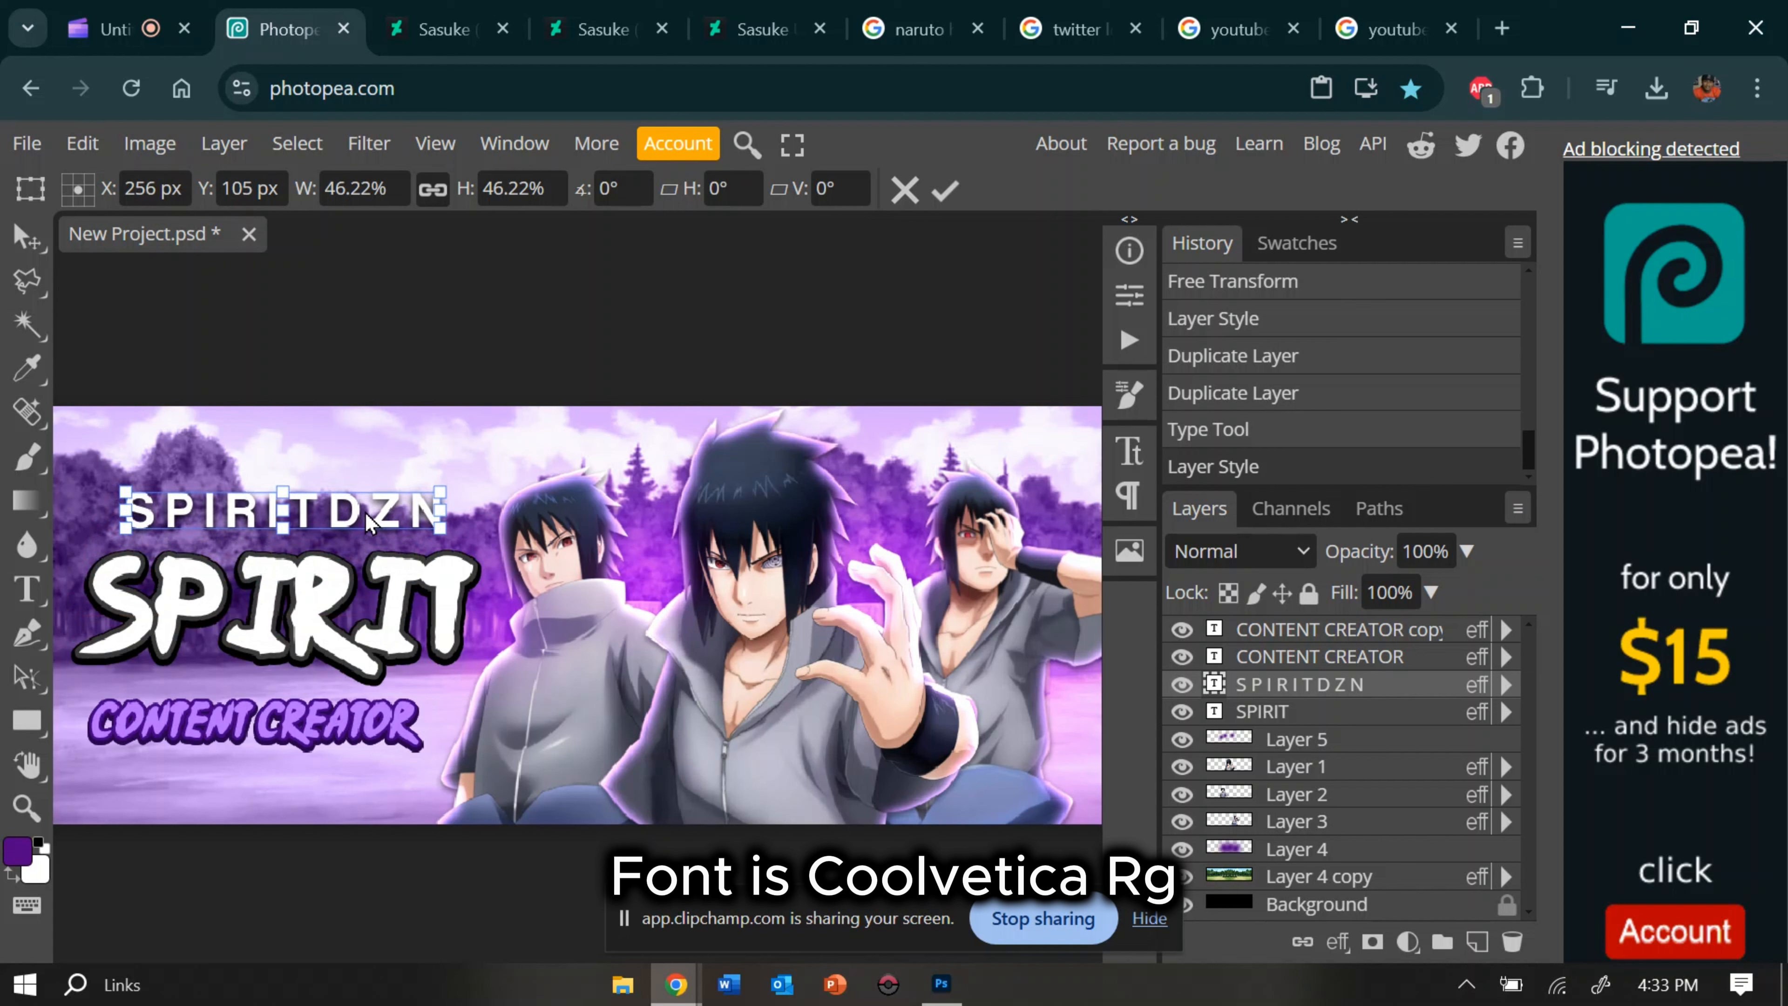
key("Return")
Step: Insert an @ sign at the start of the S P I R I T D Z N text
key("t")
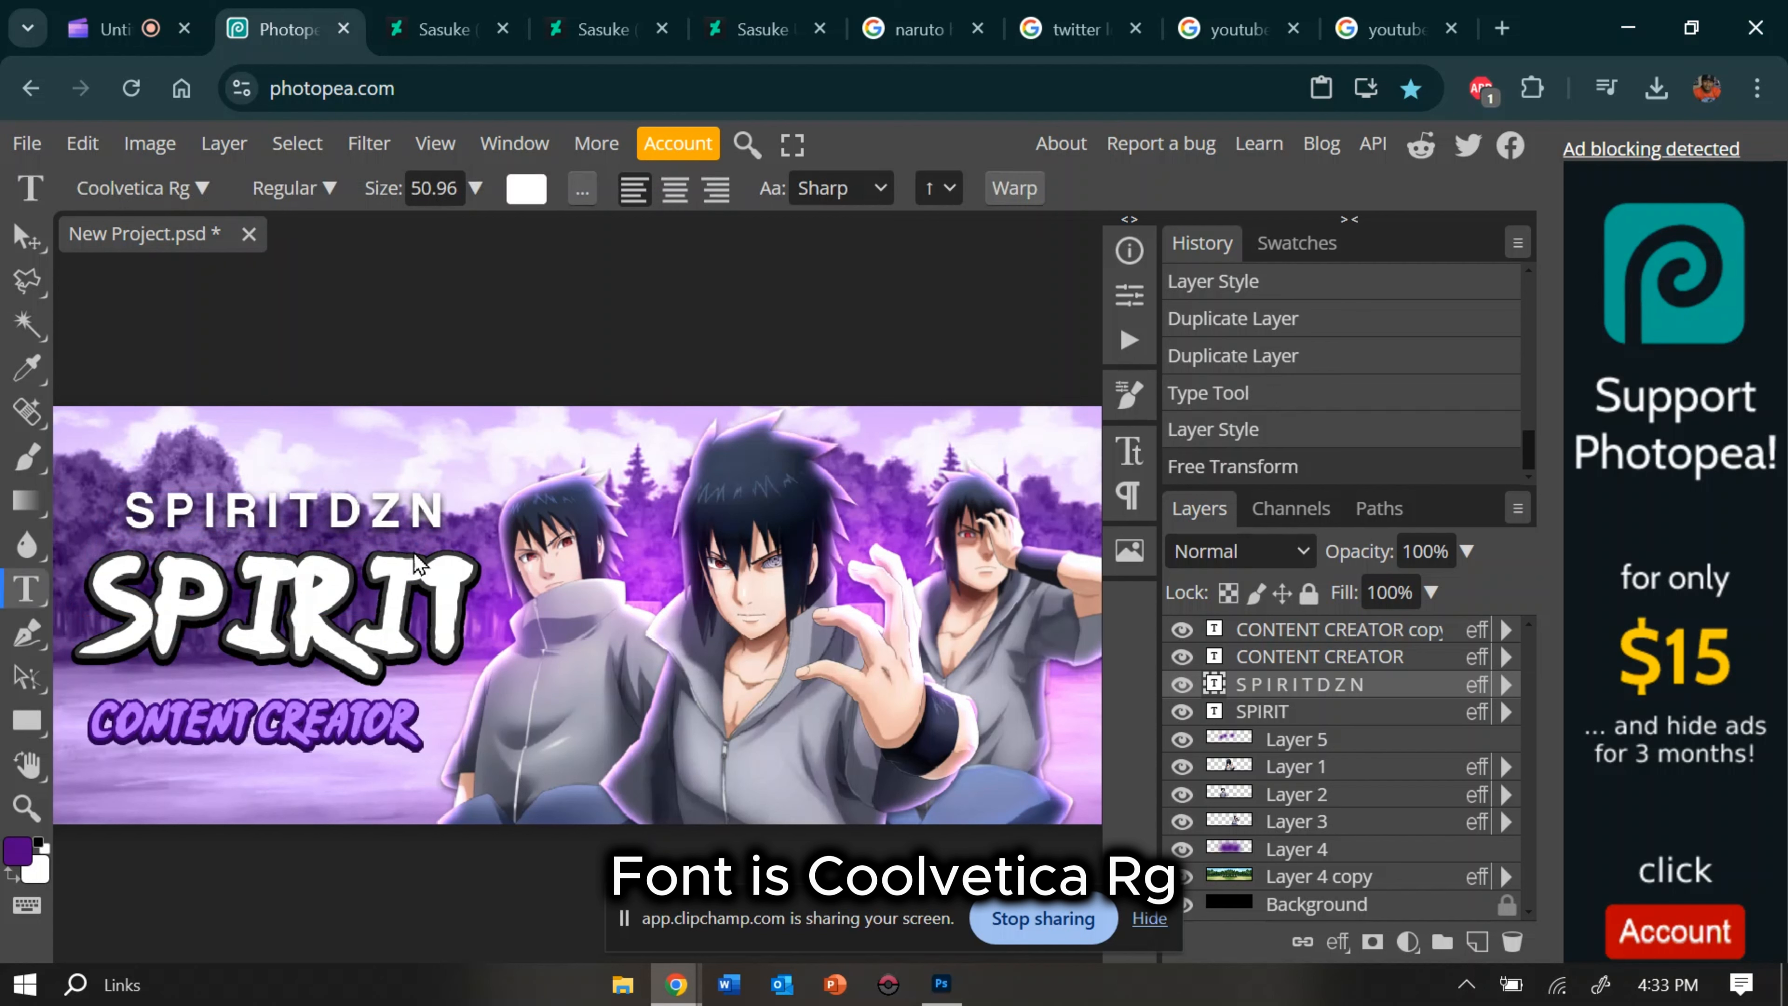
left_click(142, 512)
type("@")
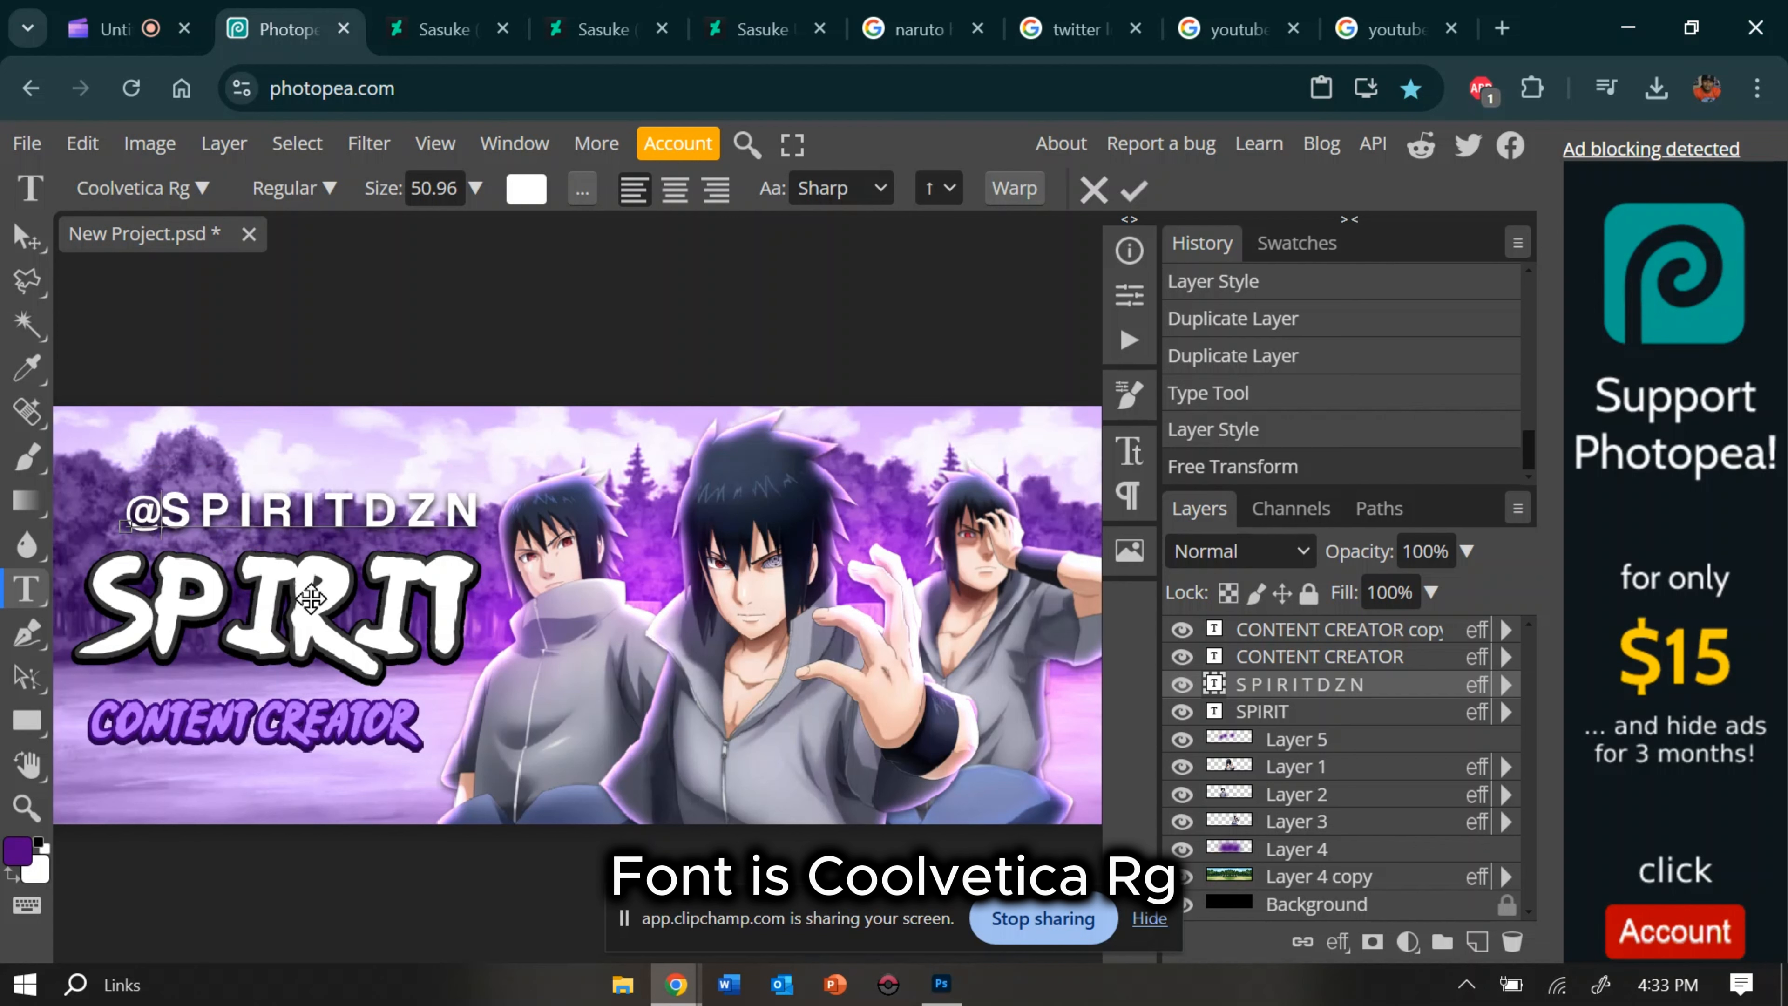
Step: Scale the @S P I R I T D Z N text to about 80% and position it above SPIRIT at about X 252, Y 99 px
scroll(577, 613, "left", 3)
left_click(81, 144)
left_click(235, 790)
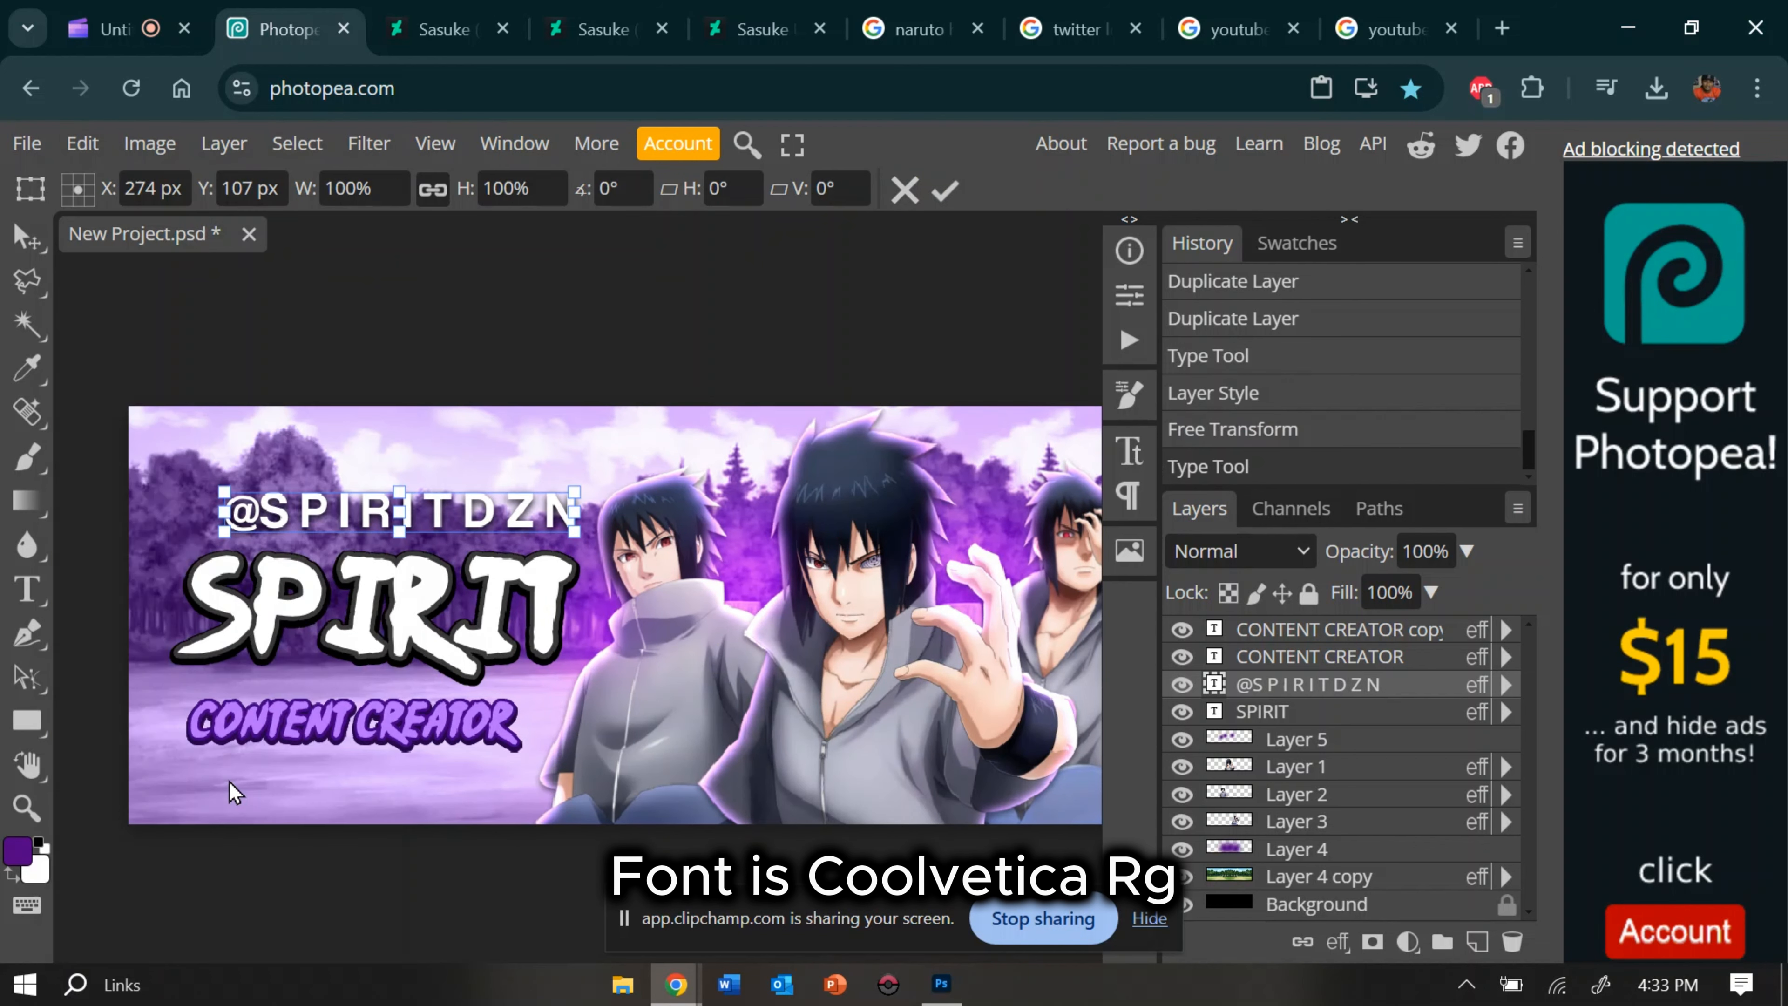
left_click_drag(579, 509, 486, 496)
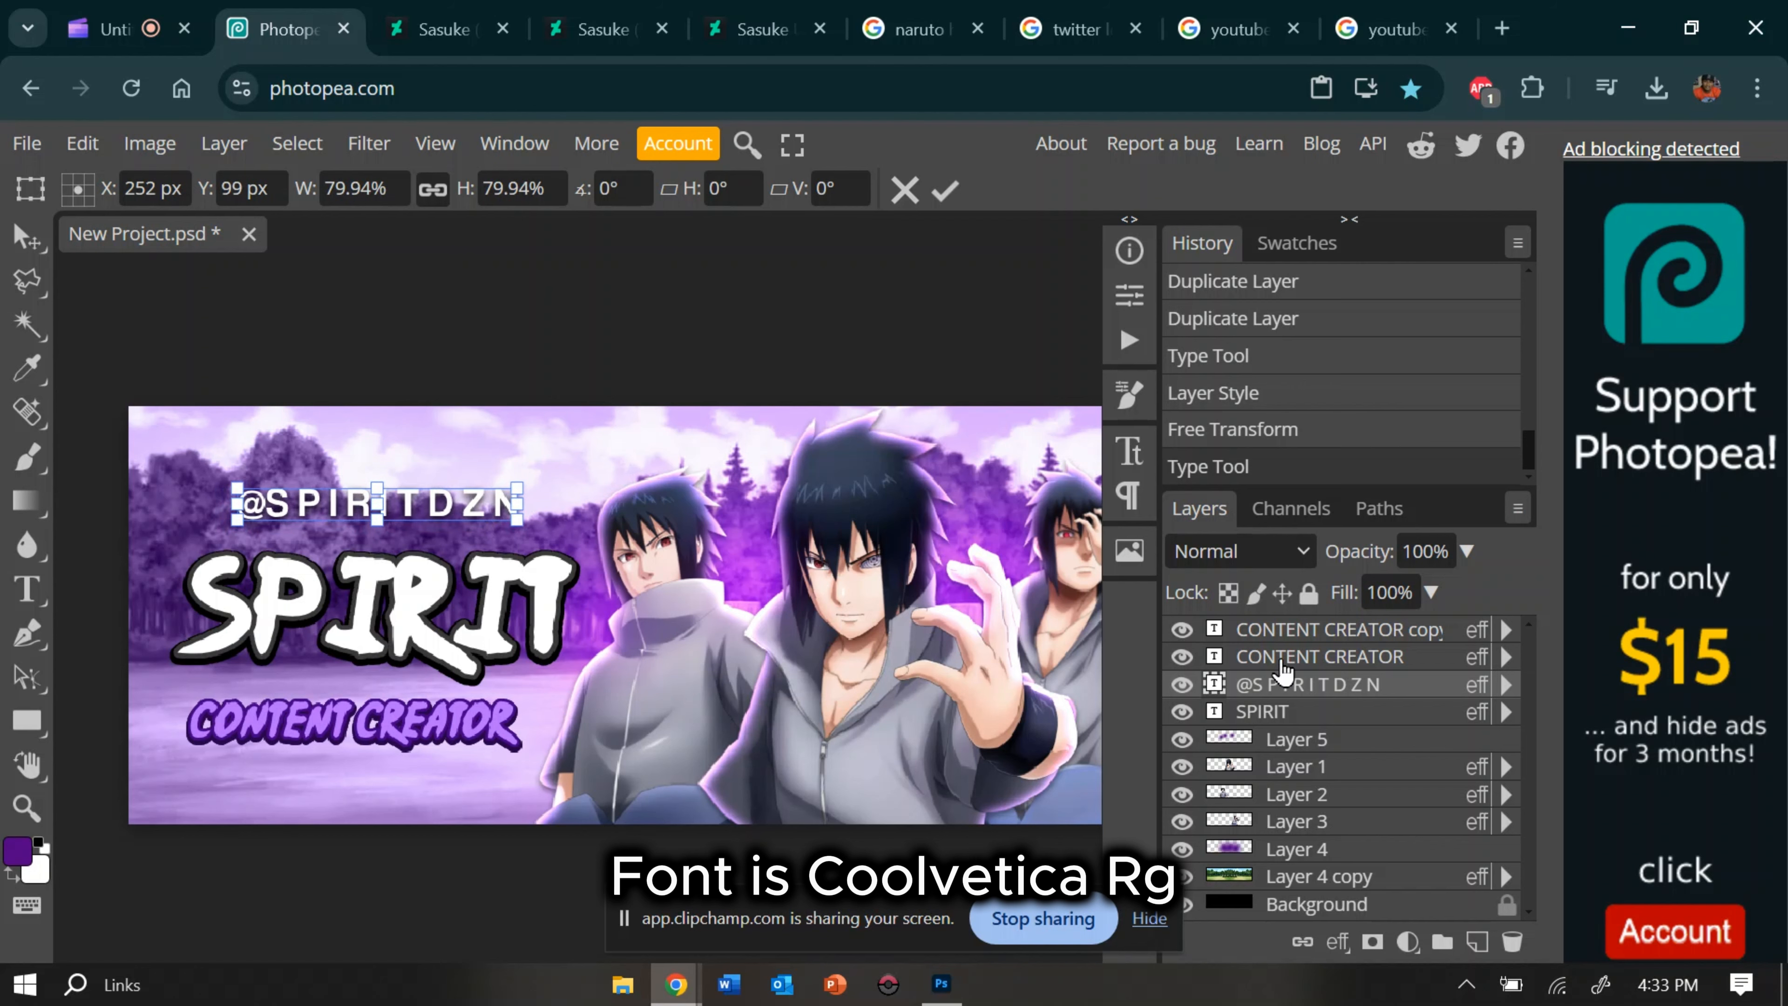
left_click(1334, 711)
left_click(1343, 687)
Step: Examine the whole banner at different zoom levels to judge how the small handle text sits above SPIRIT
left_click(116, 28)
left_click(287, 30)
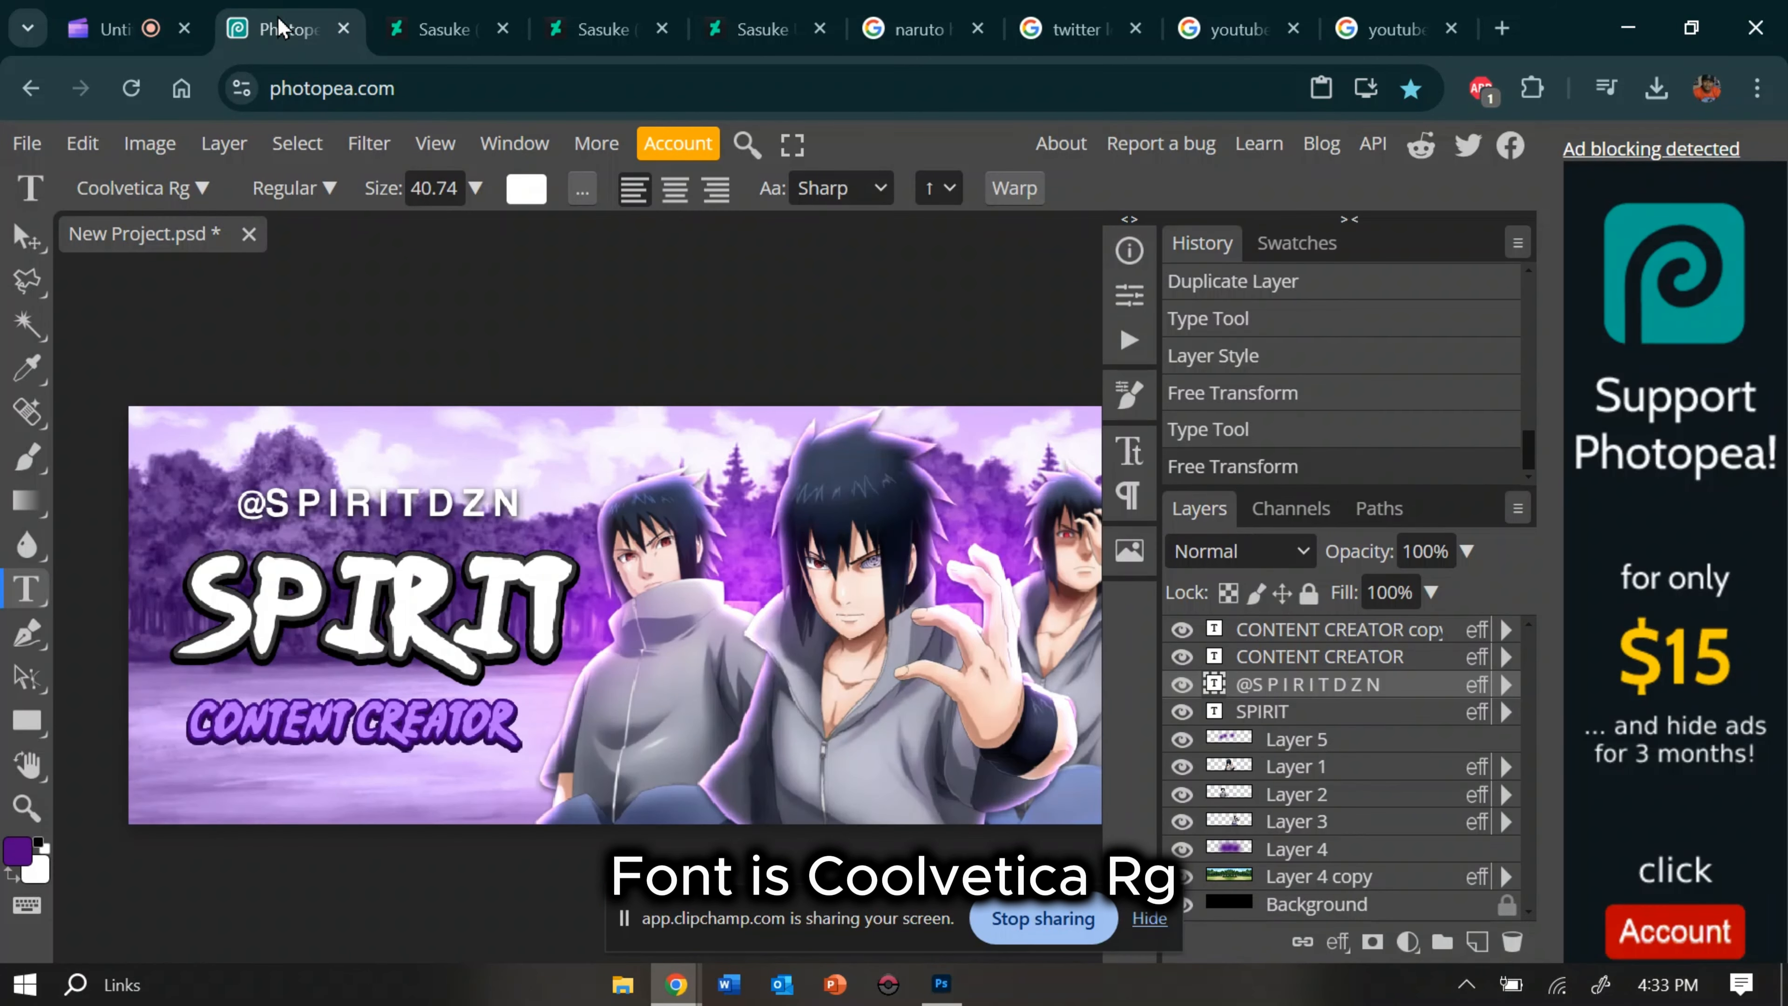
scroll(616, 564, "down", 2)
scroll(613, 563, "up", 2)
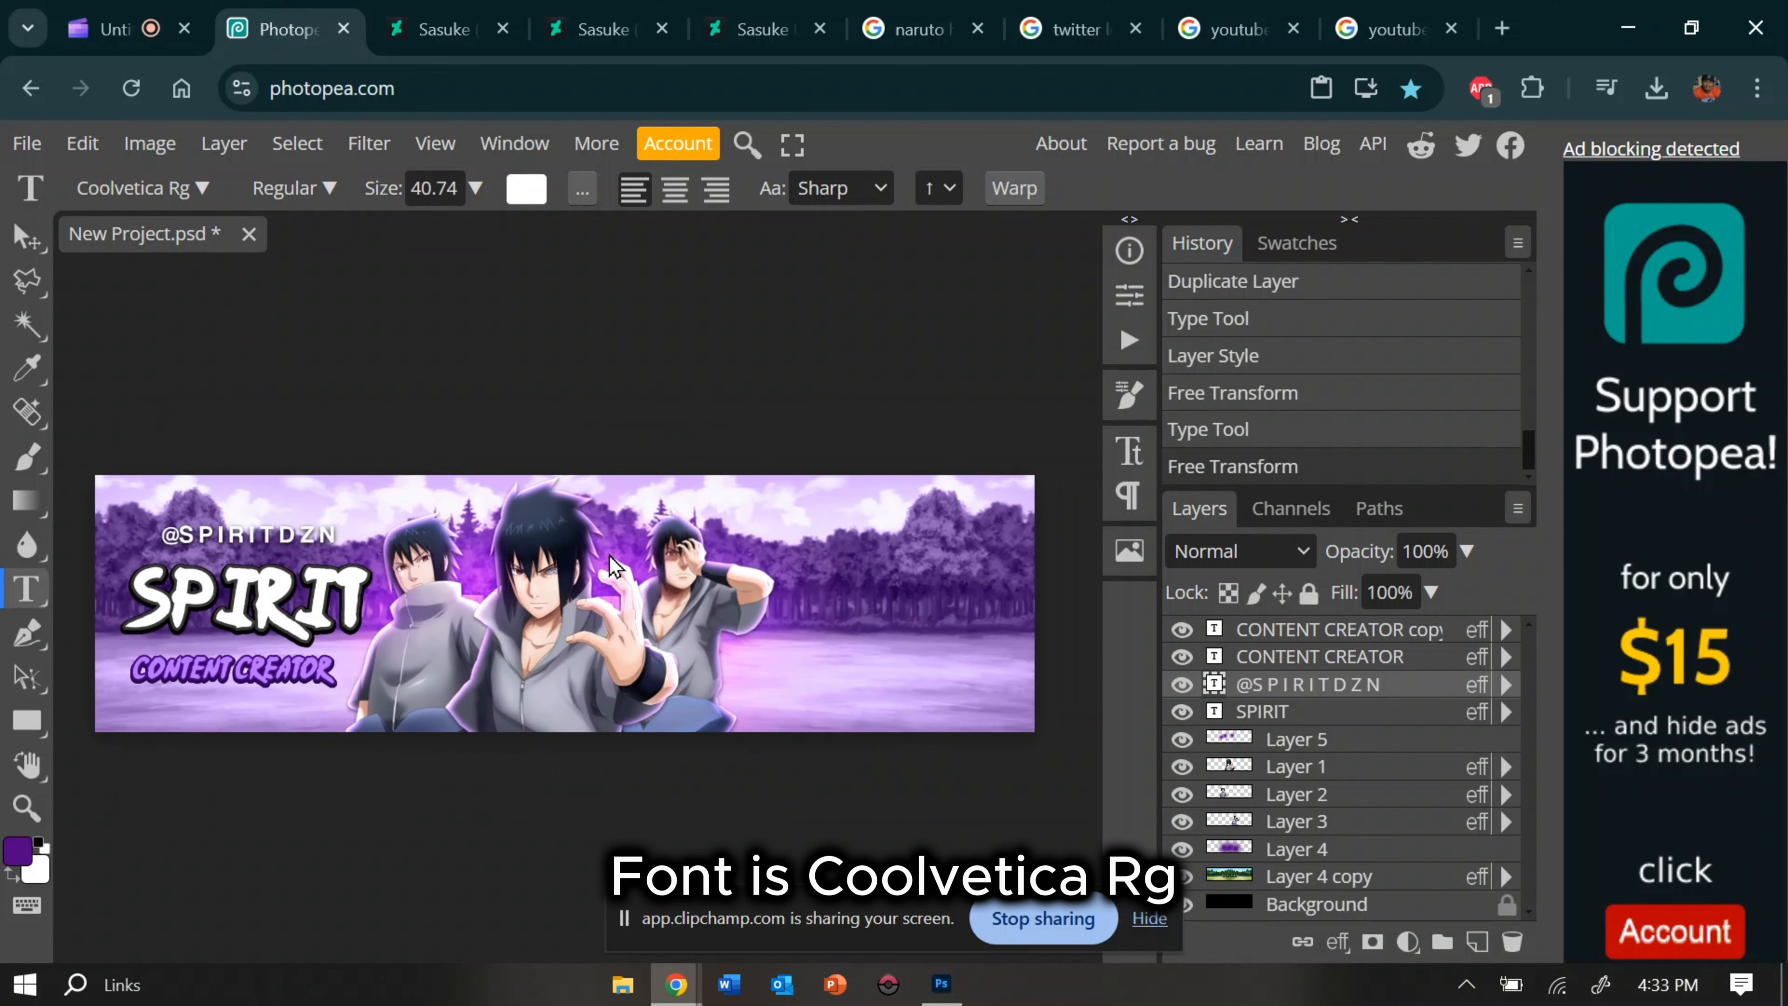
scroll(609, 555, "up", 1)
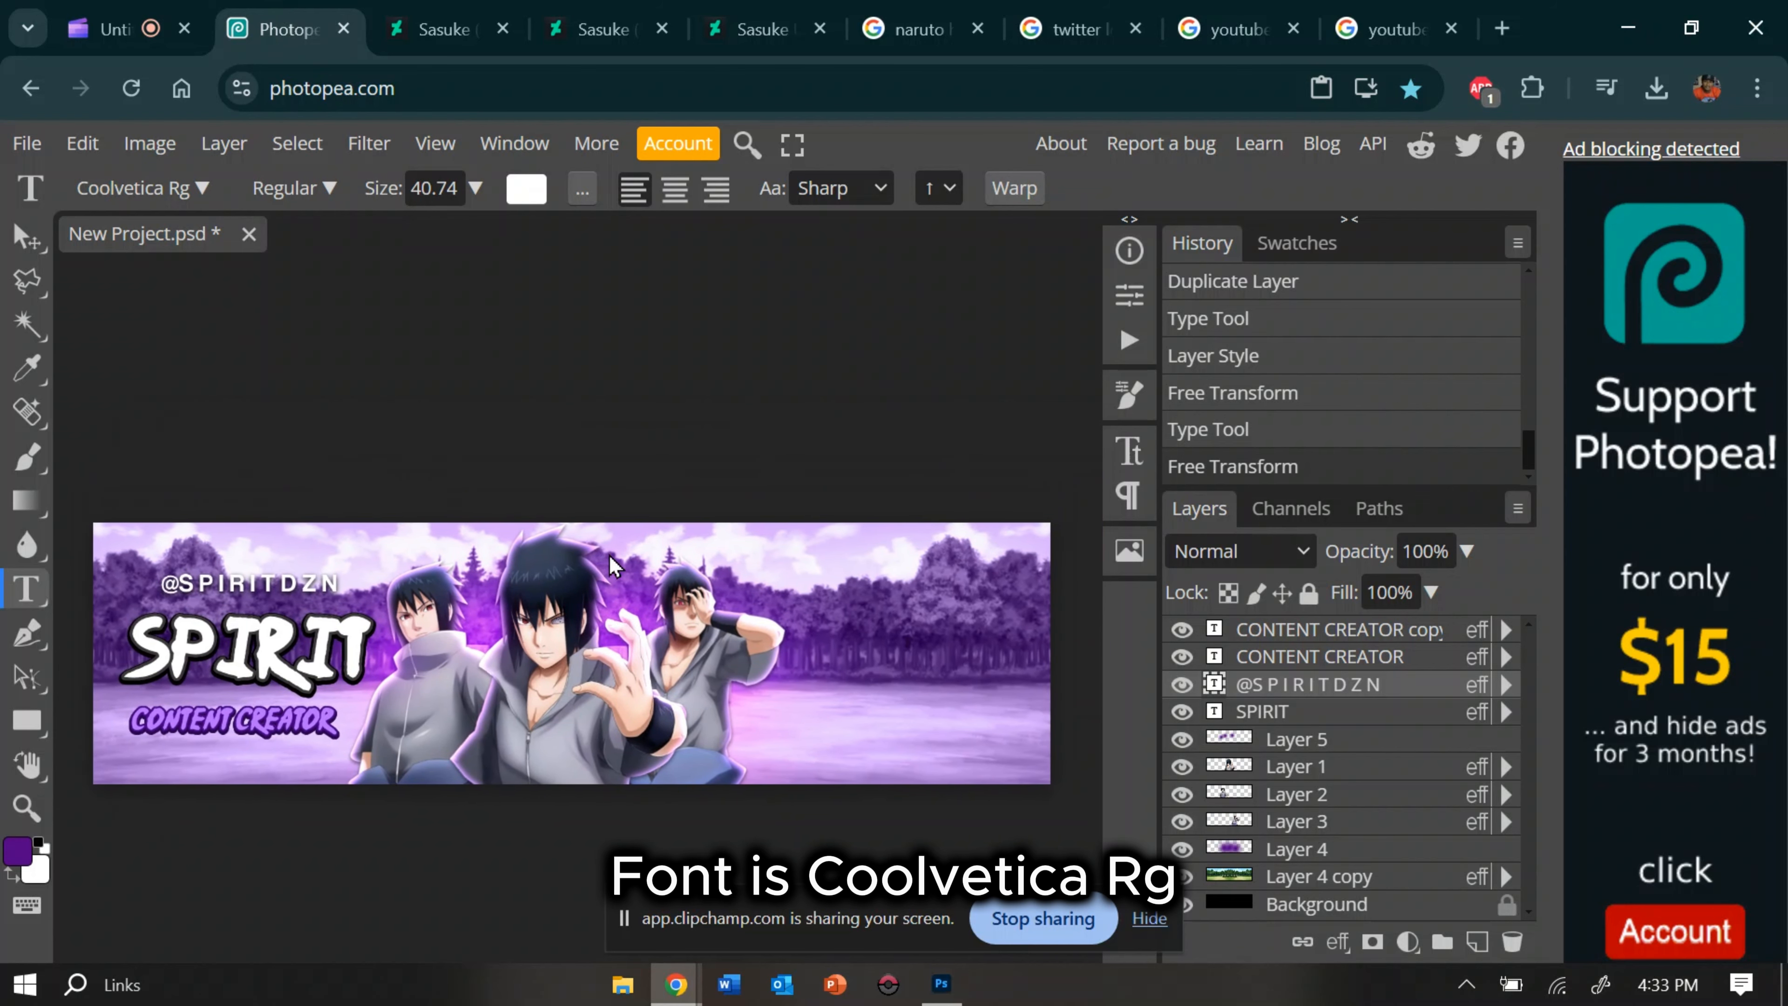
scroll(609, 555, "left", 1)
scroll(609, 555, "up", 1)
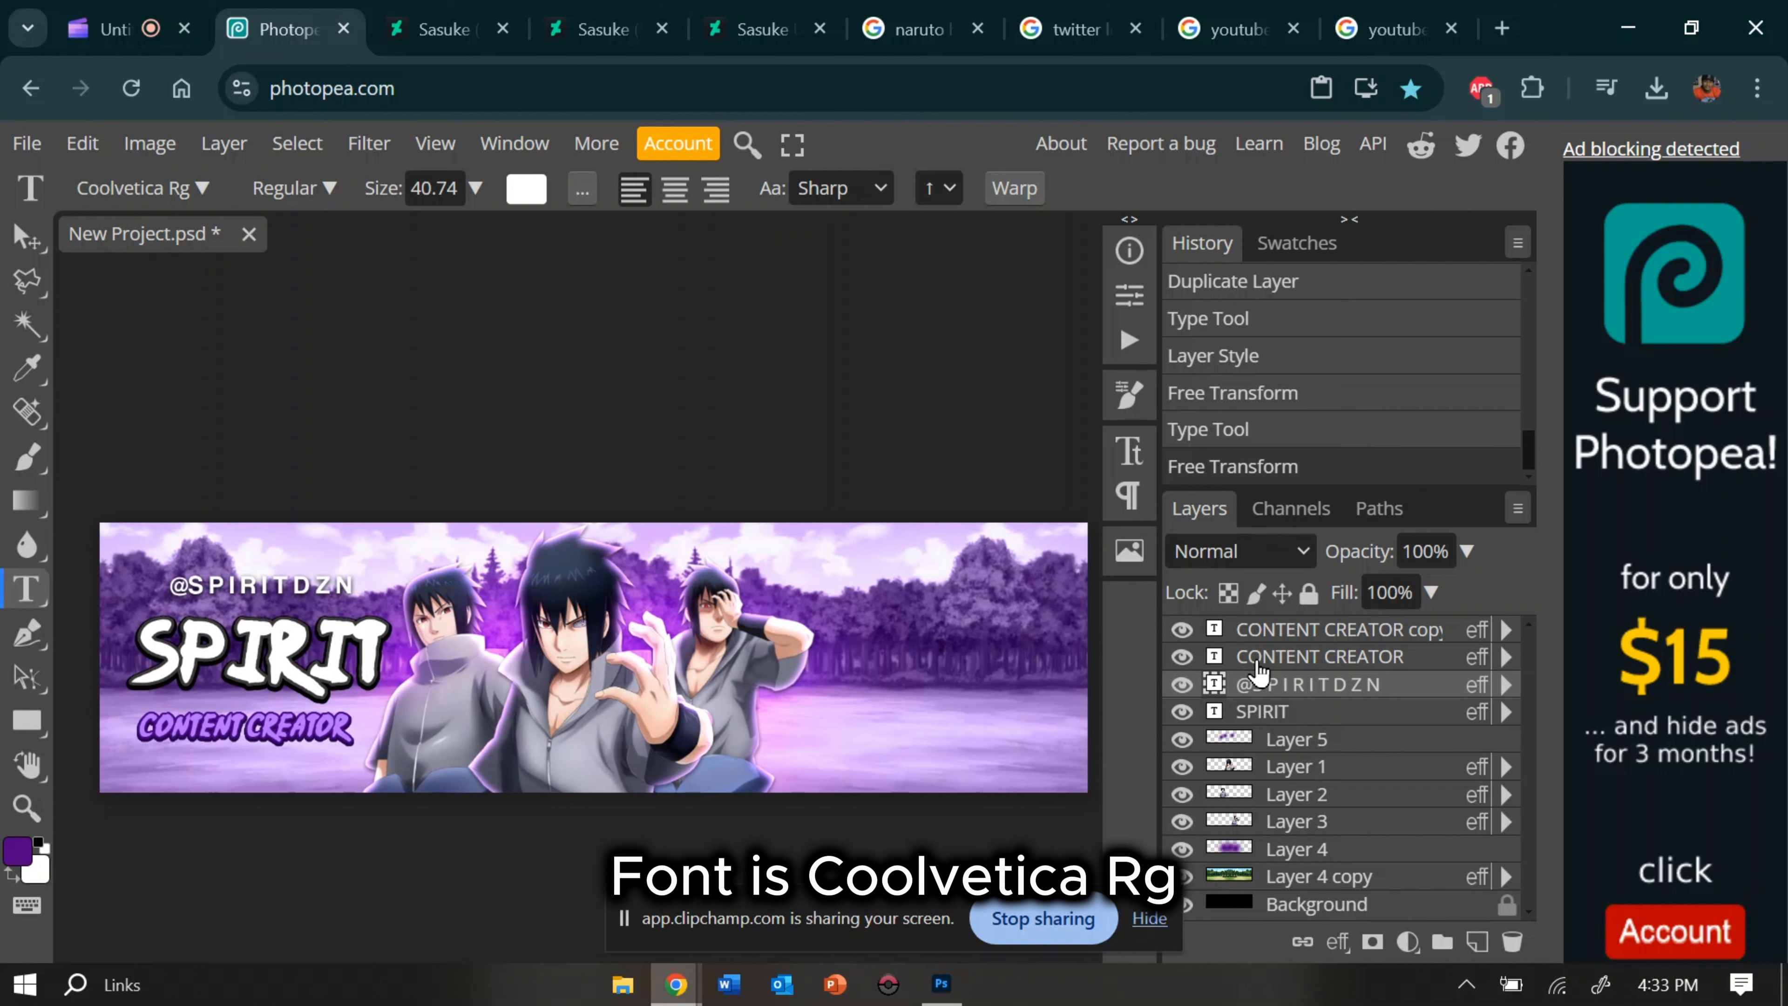
Step: Switch to the Google image results for twitter logo png and look for a plain blue bird logo with a transparent background
left_click(1317, 713)
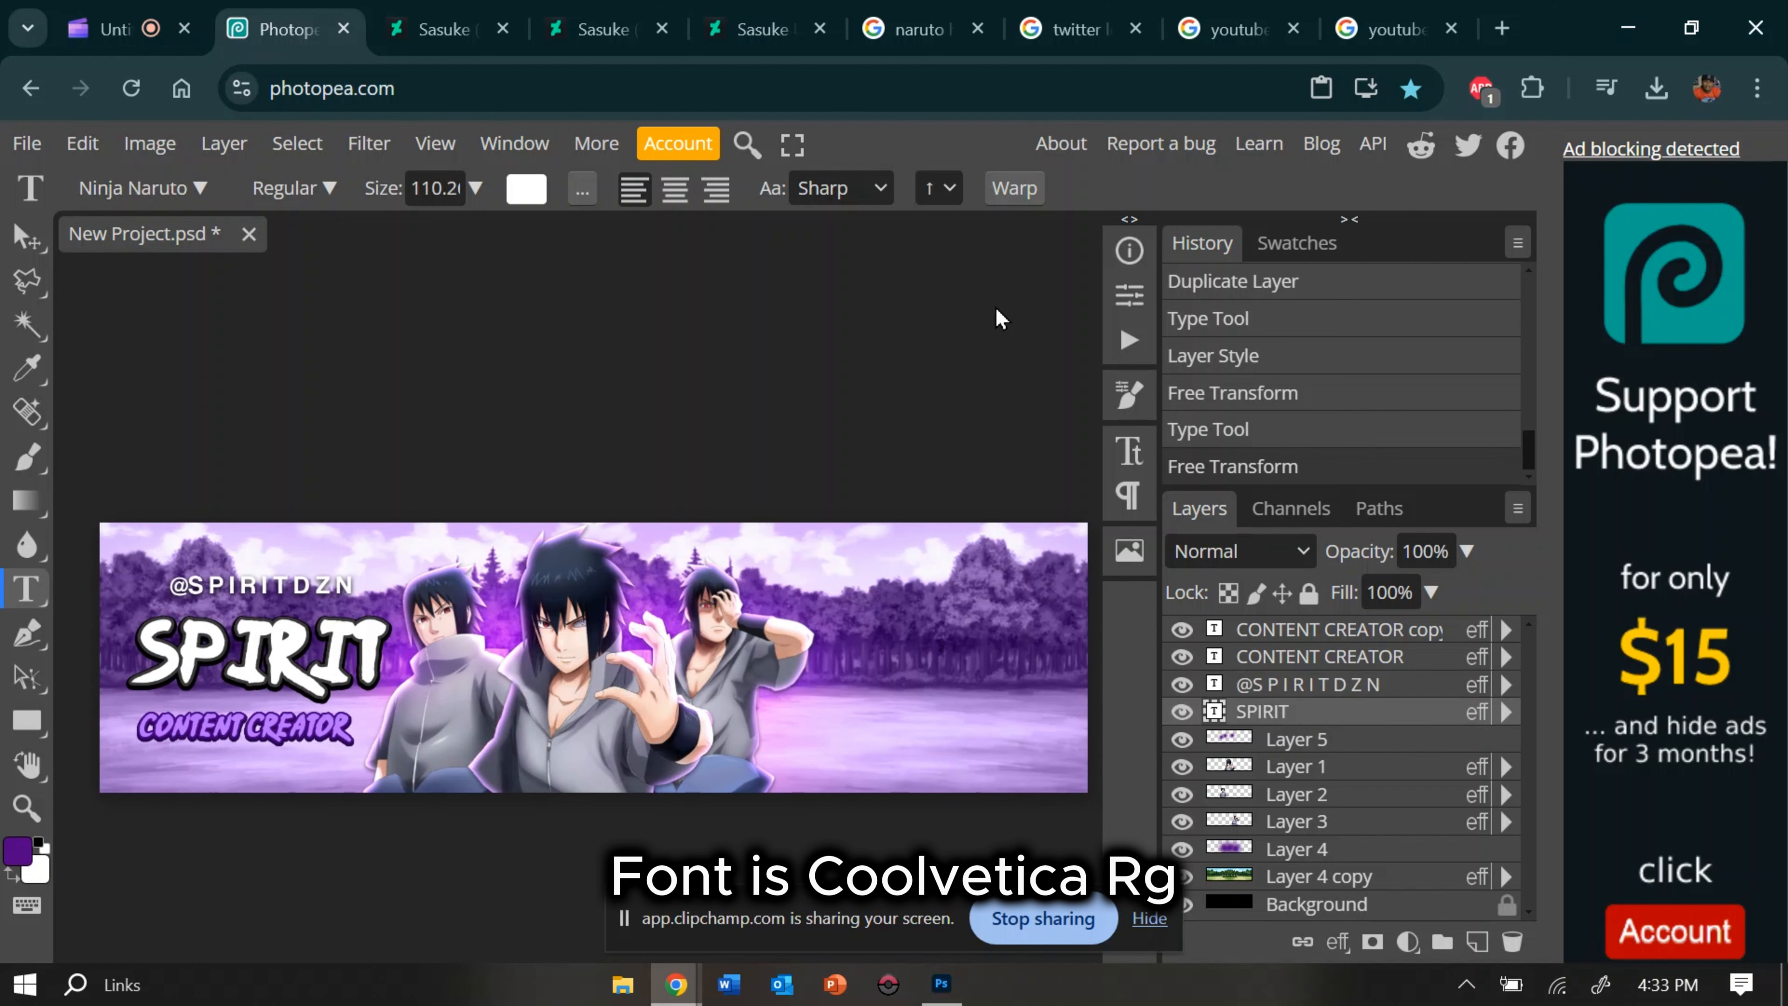
left_click(943, 29)
left_click(1070, 28)
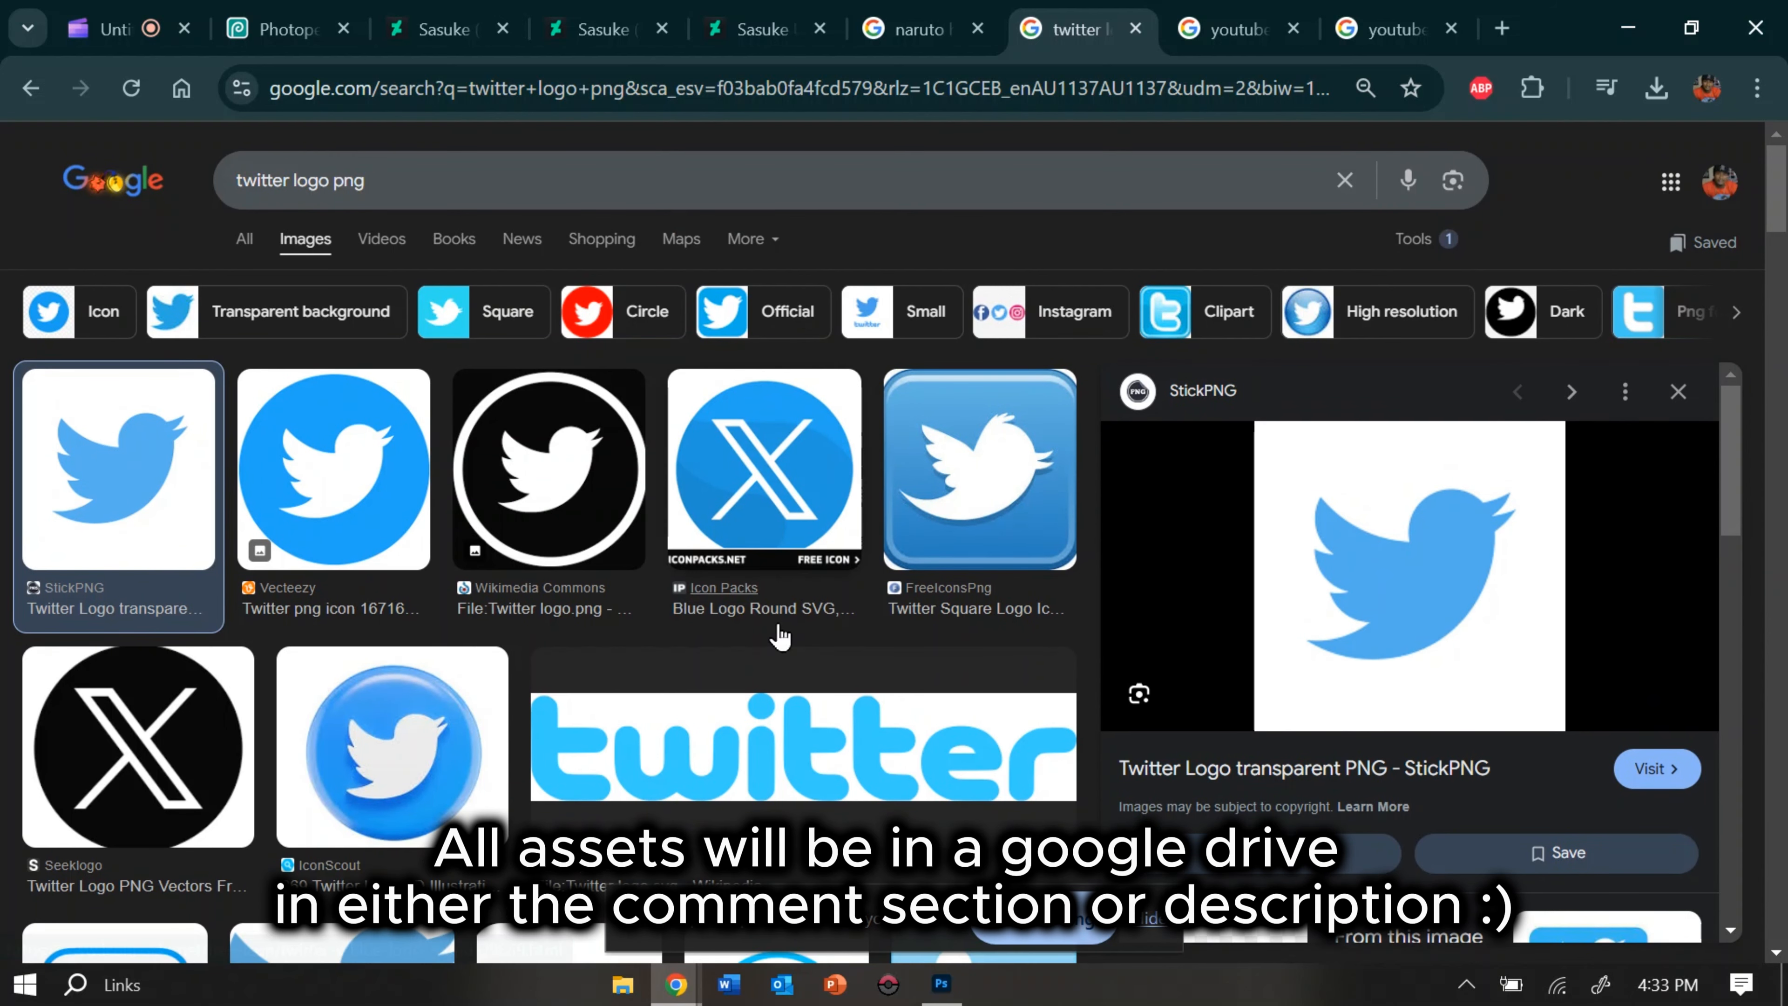
scroll(780, 636, "down", 3)
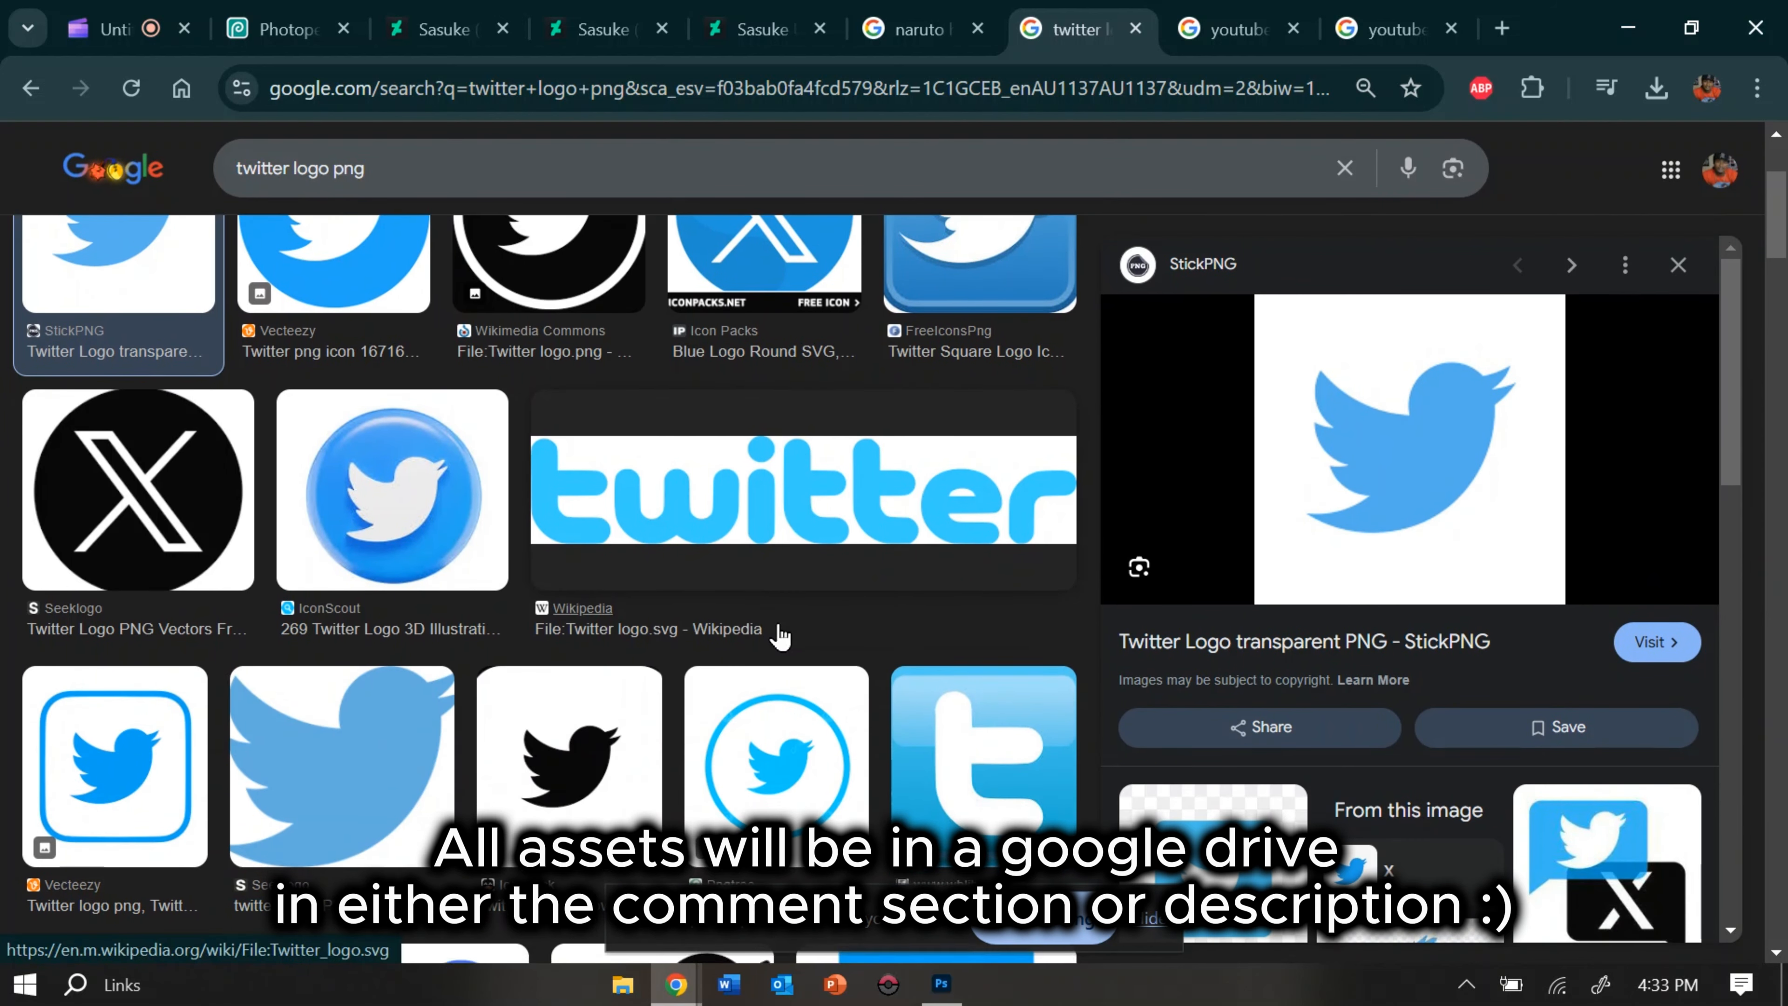
scroll(781, 636, "down", 6)
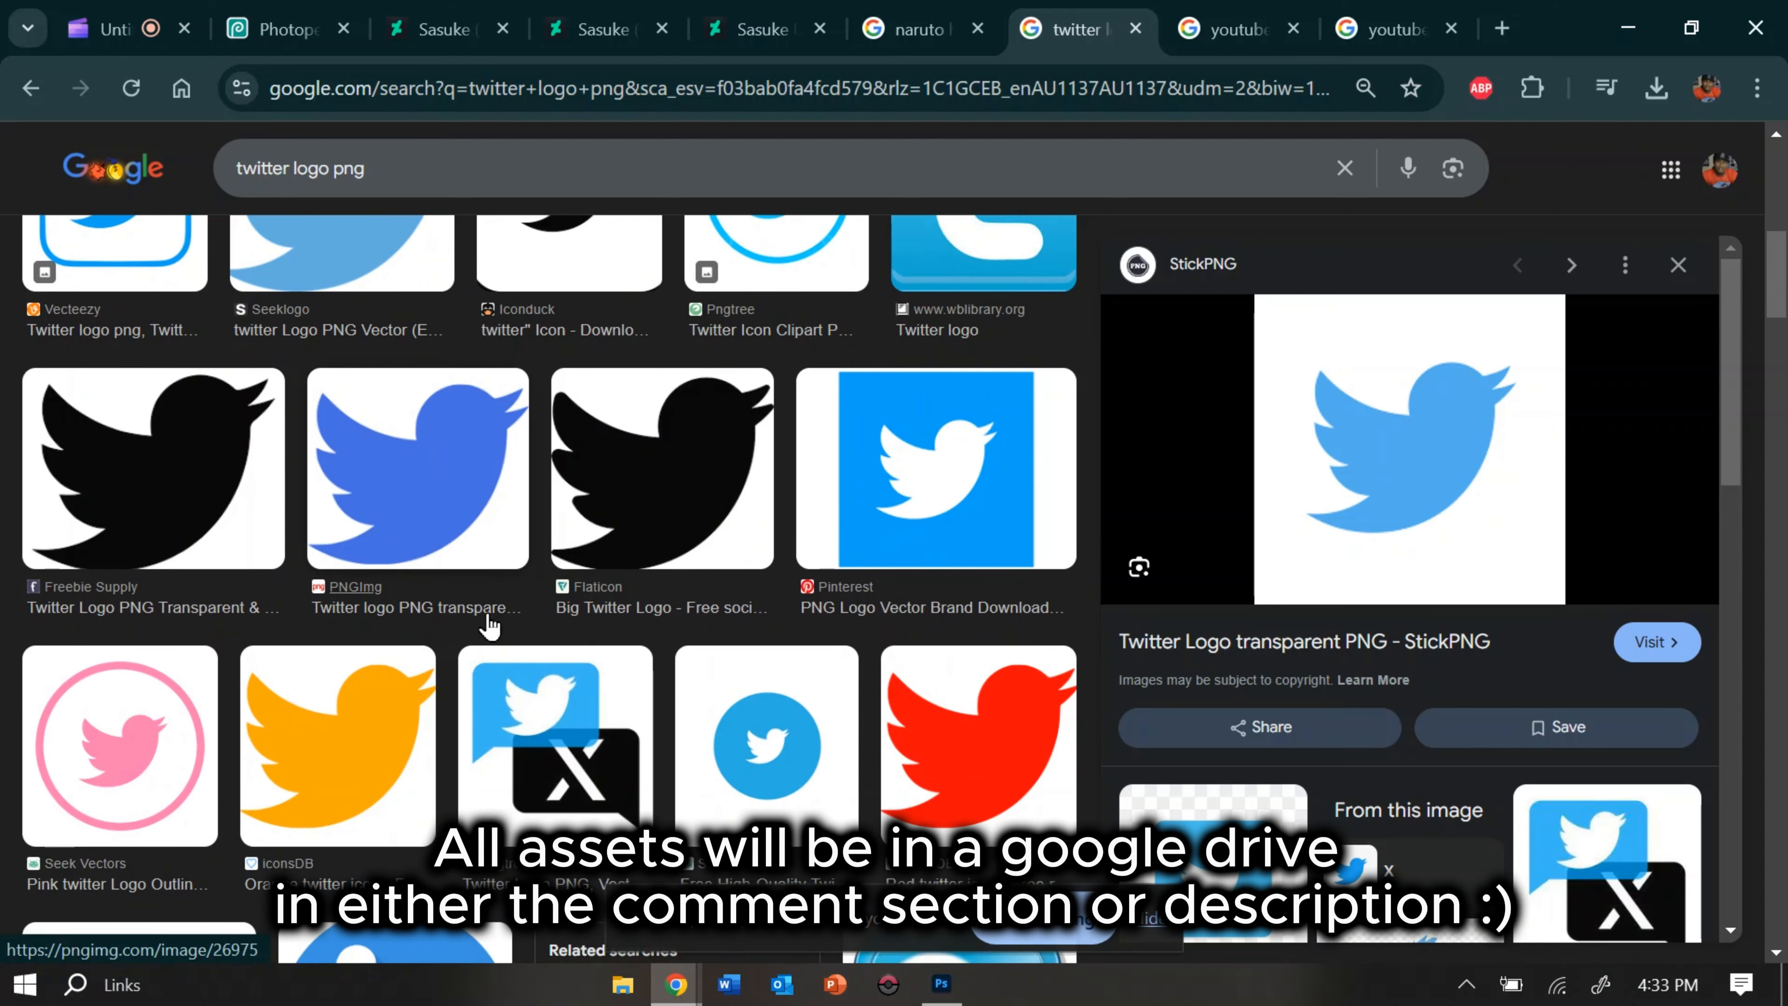
scroll(490, 623, "down", 4)
scroll(489, 624, "up", 15)
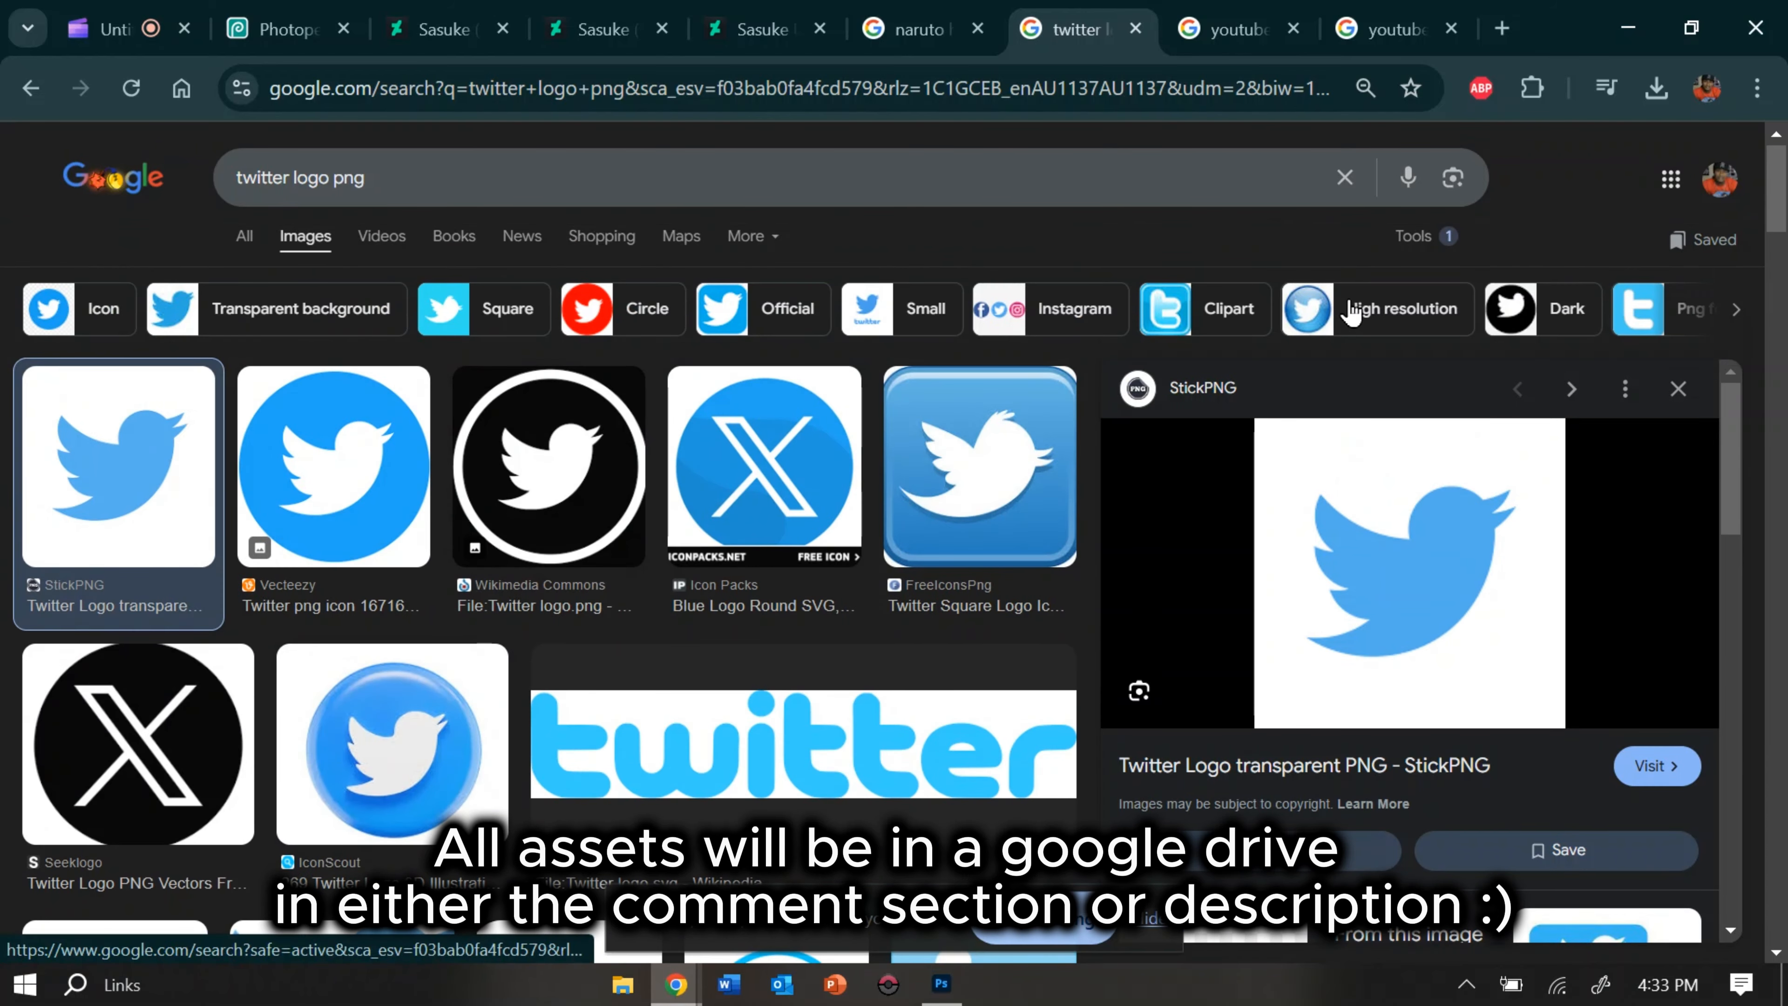
left_click(1444, 238)
mouse_move(1437, 345)
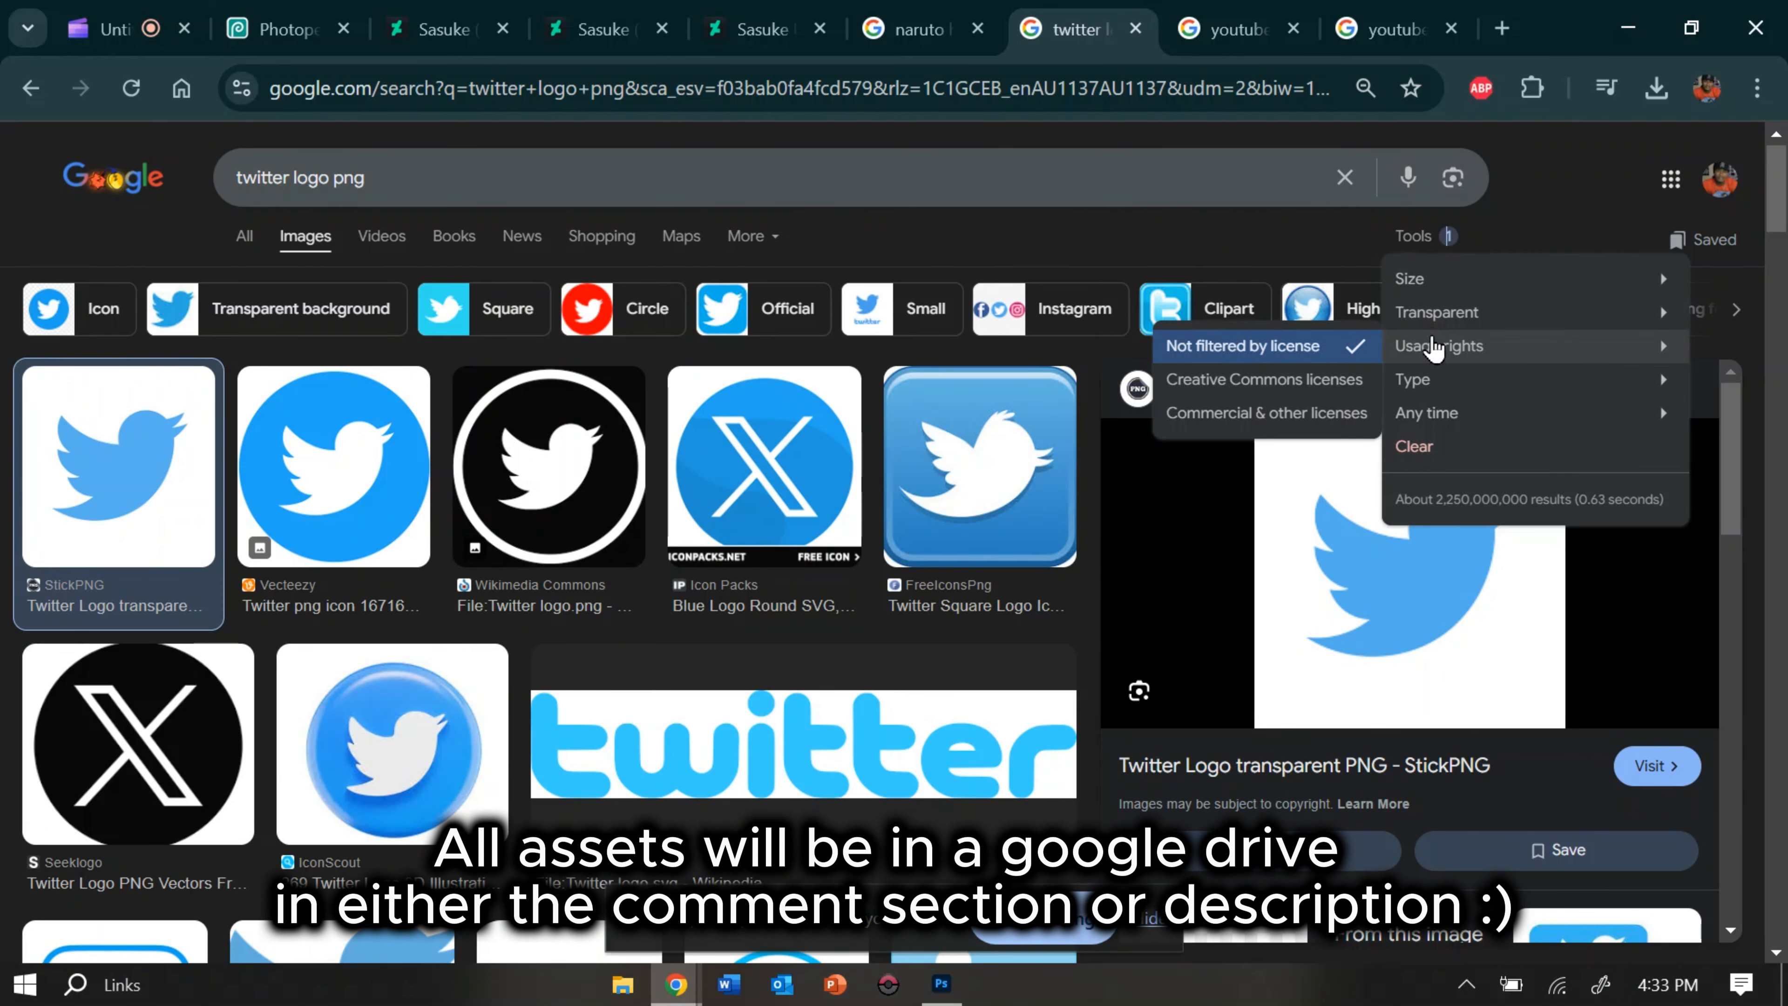
scroll(529, 647, "down", 10)
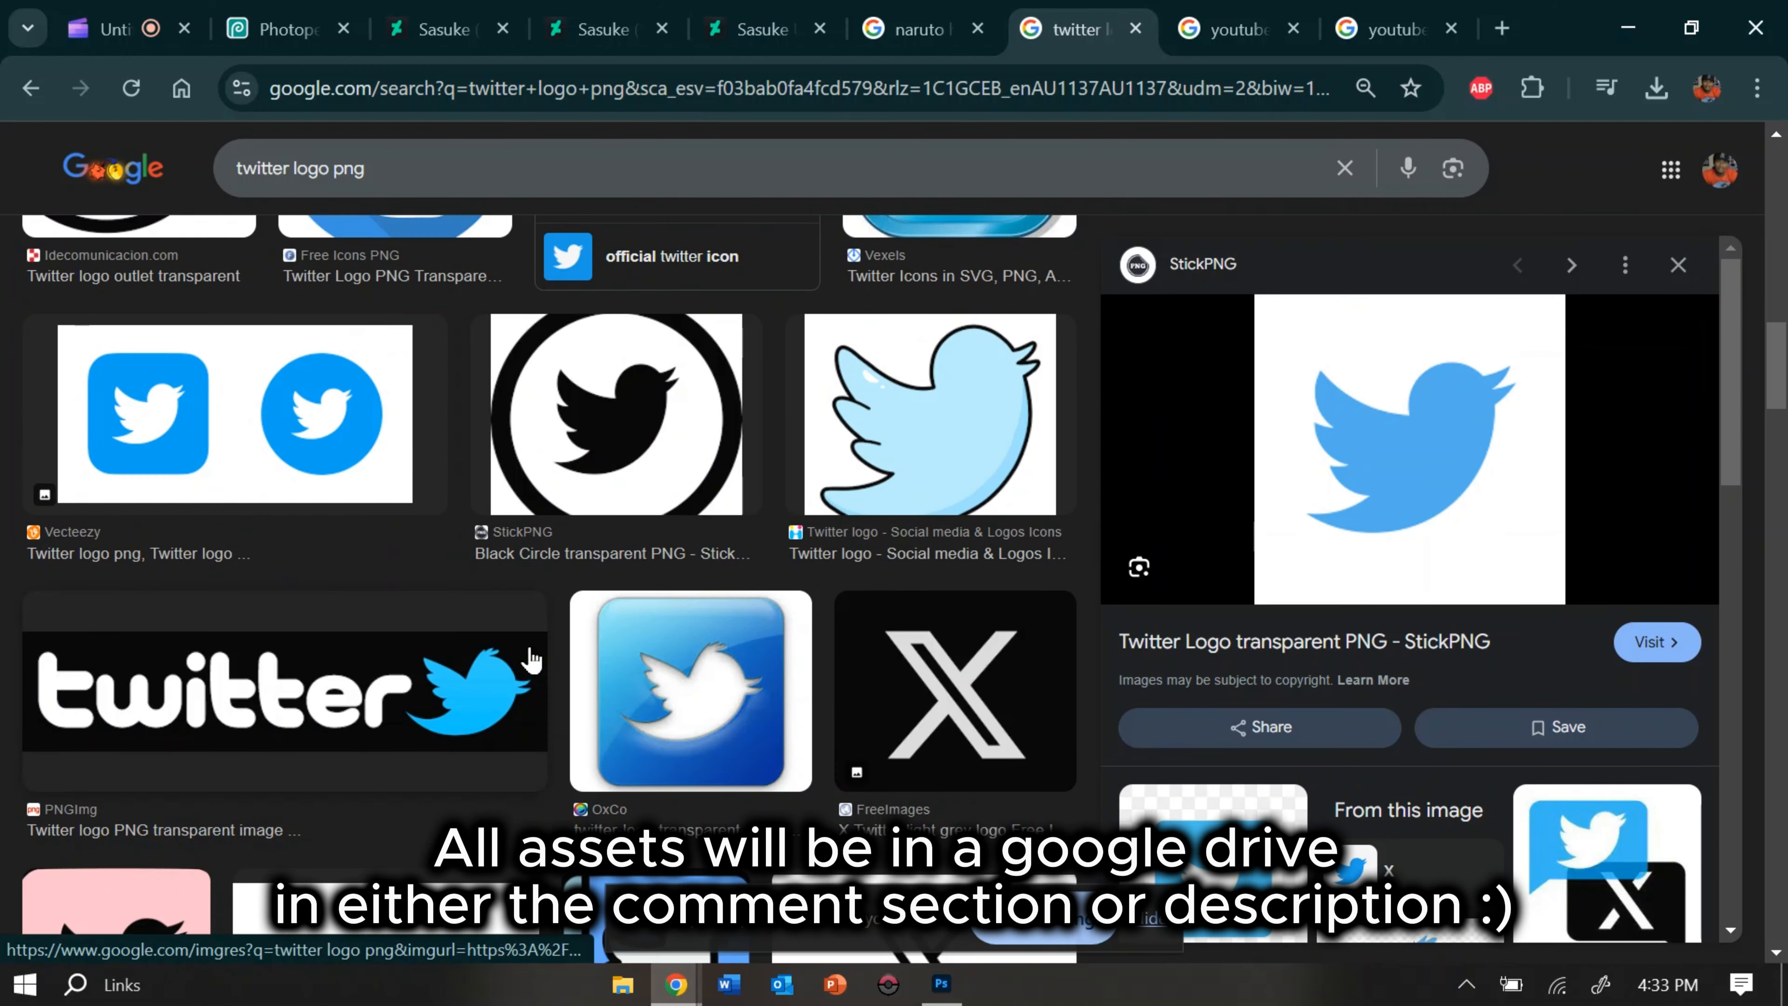
scroll(531, 660, "down", 12)
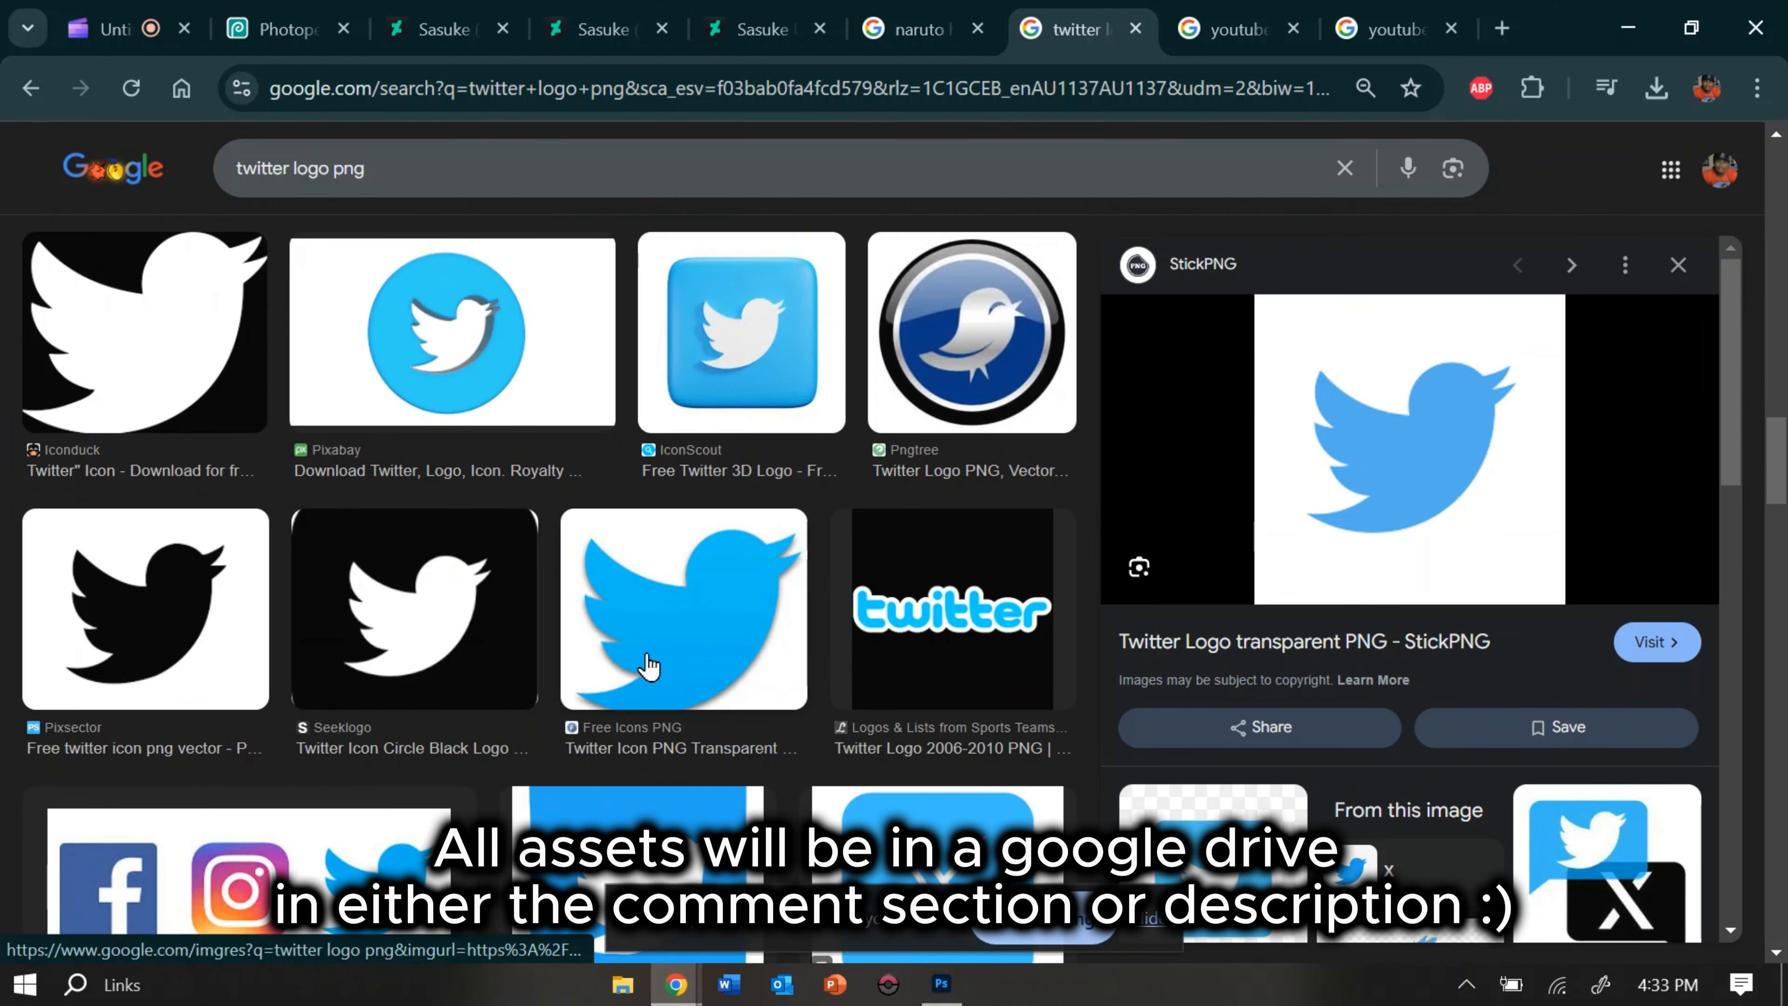
scroll(669, 606, "down", 1)
Step: Copy the blue Twitter bird image from Free Icons PNG and paste it into the Photopea banner above the SPIRIT layer
left_click(691, 547)
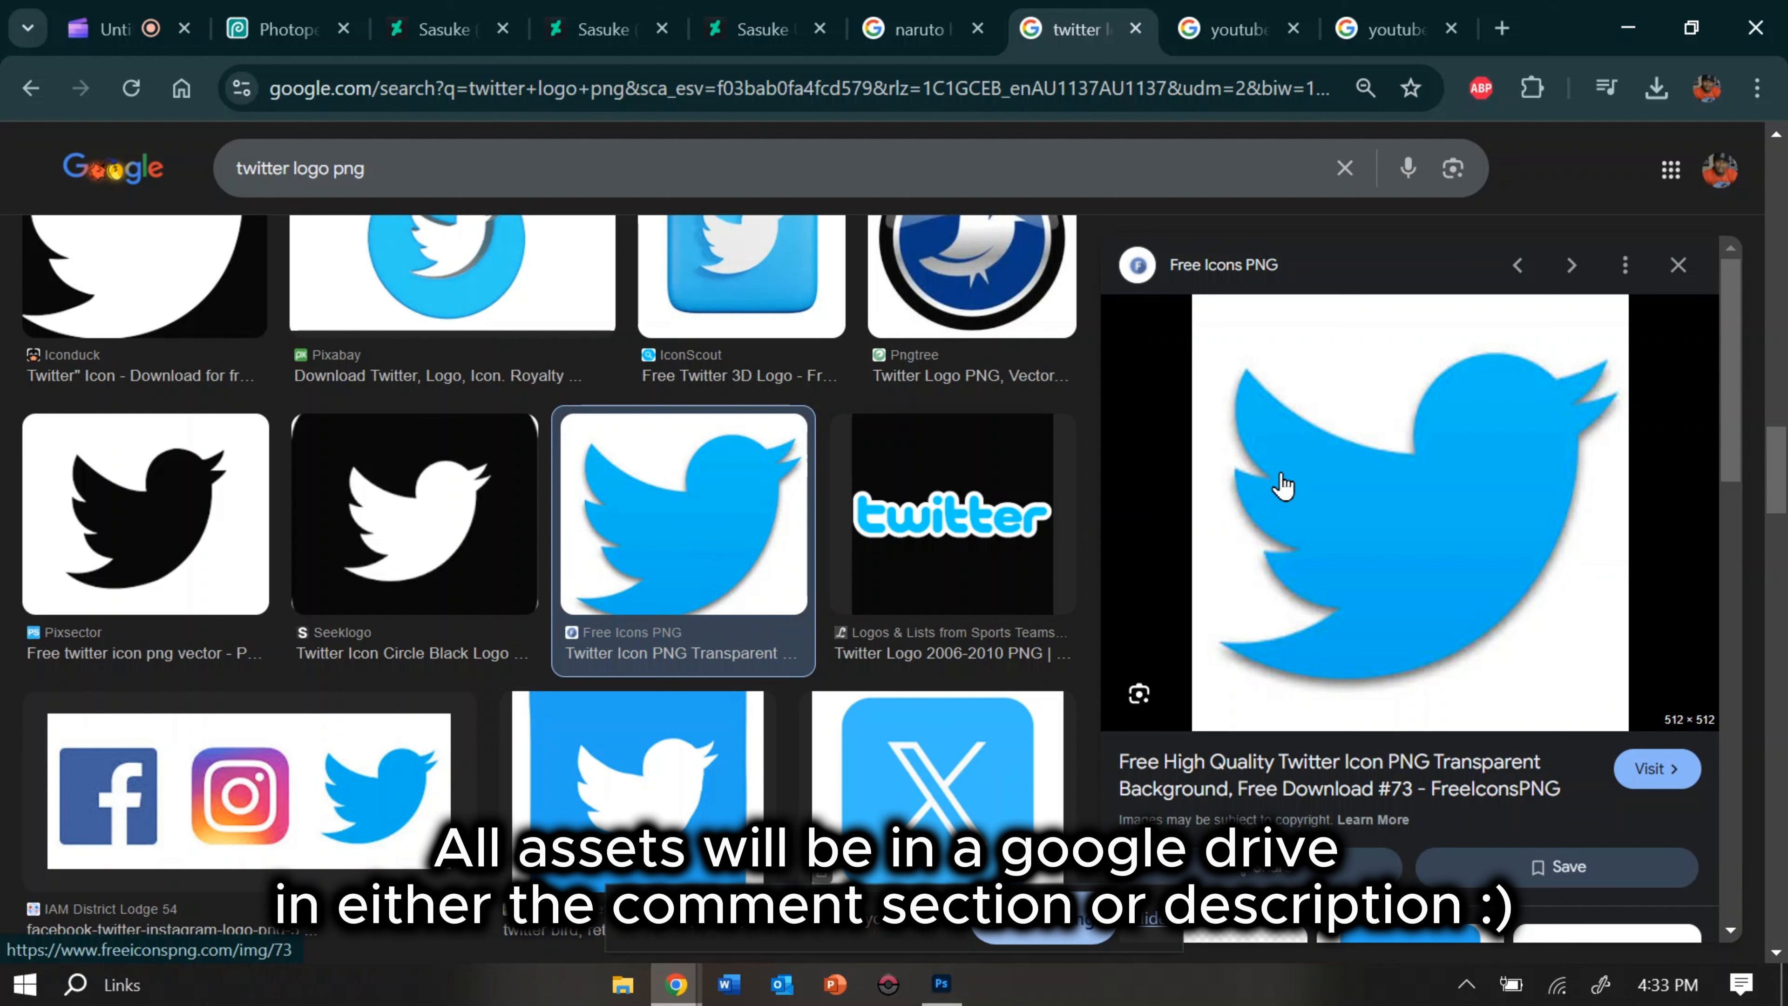
right_click(1321, 485)
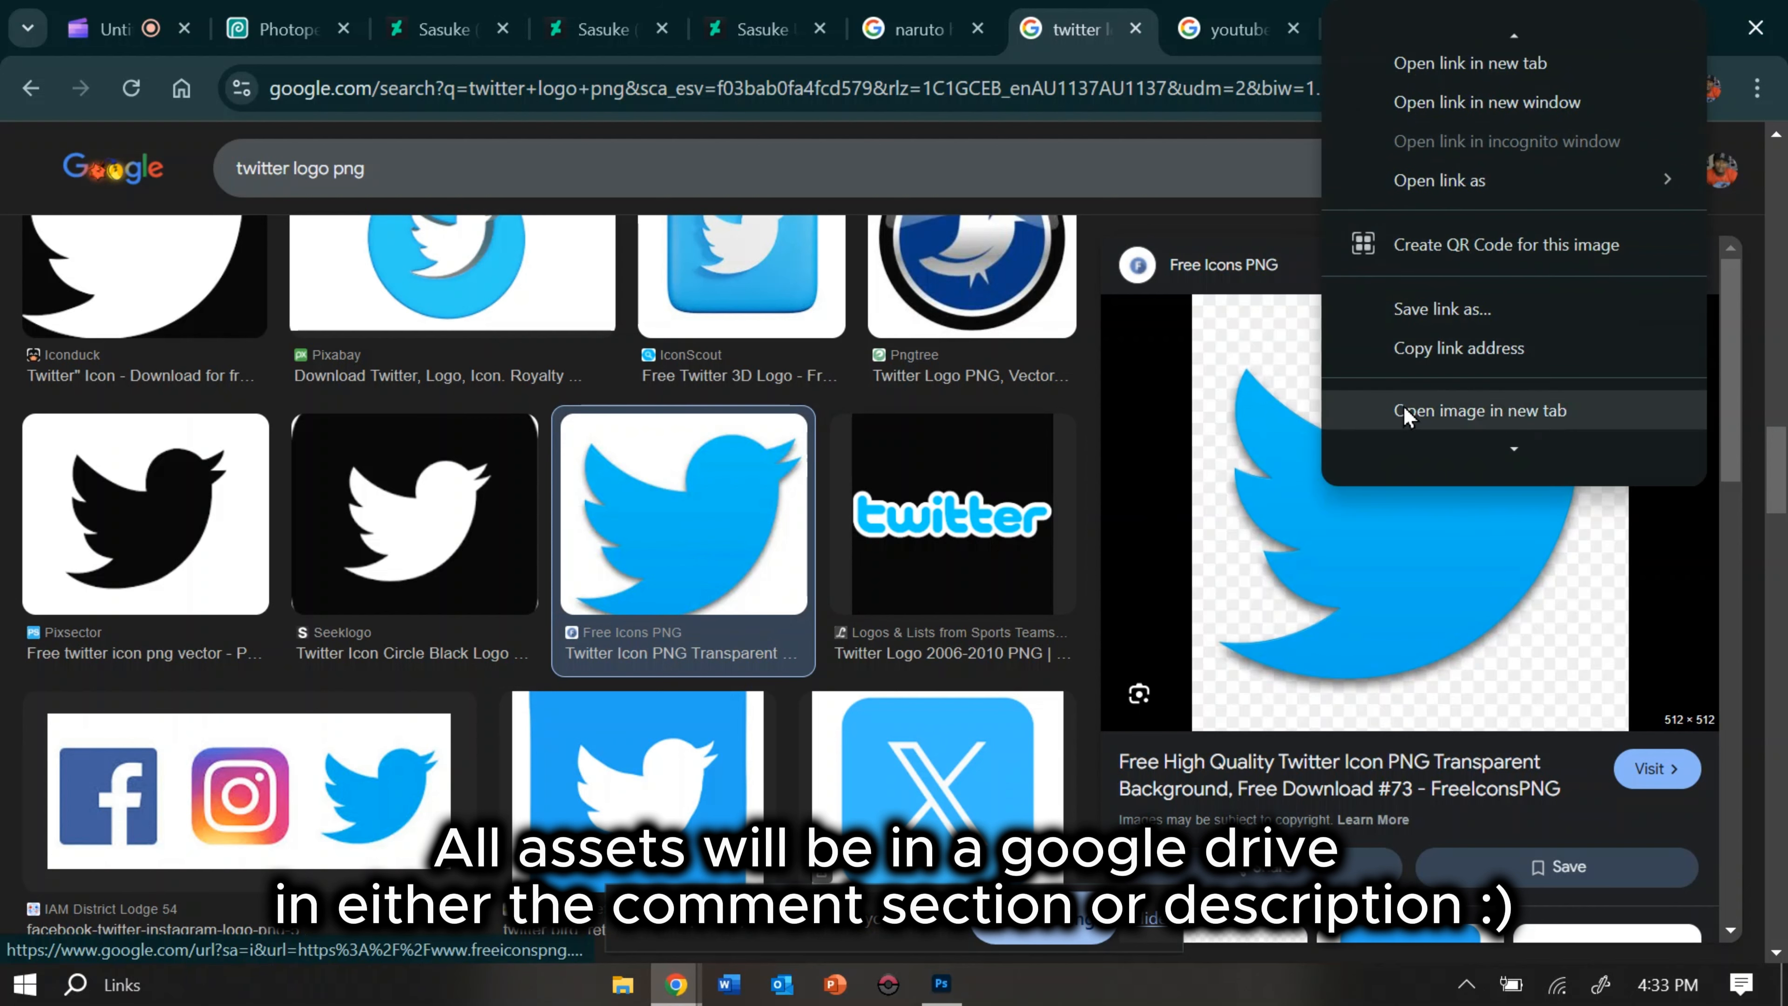
scroll(1404, 416, "down", 2)
left_click(1429, 304)
left_click(281, 28)
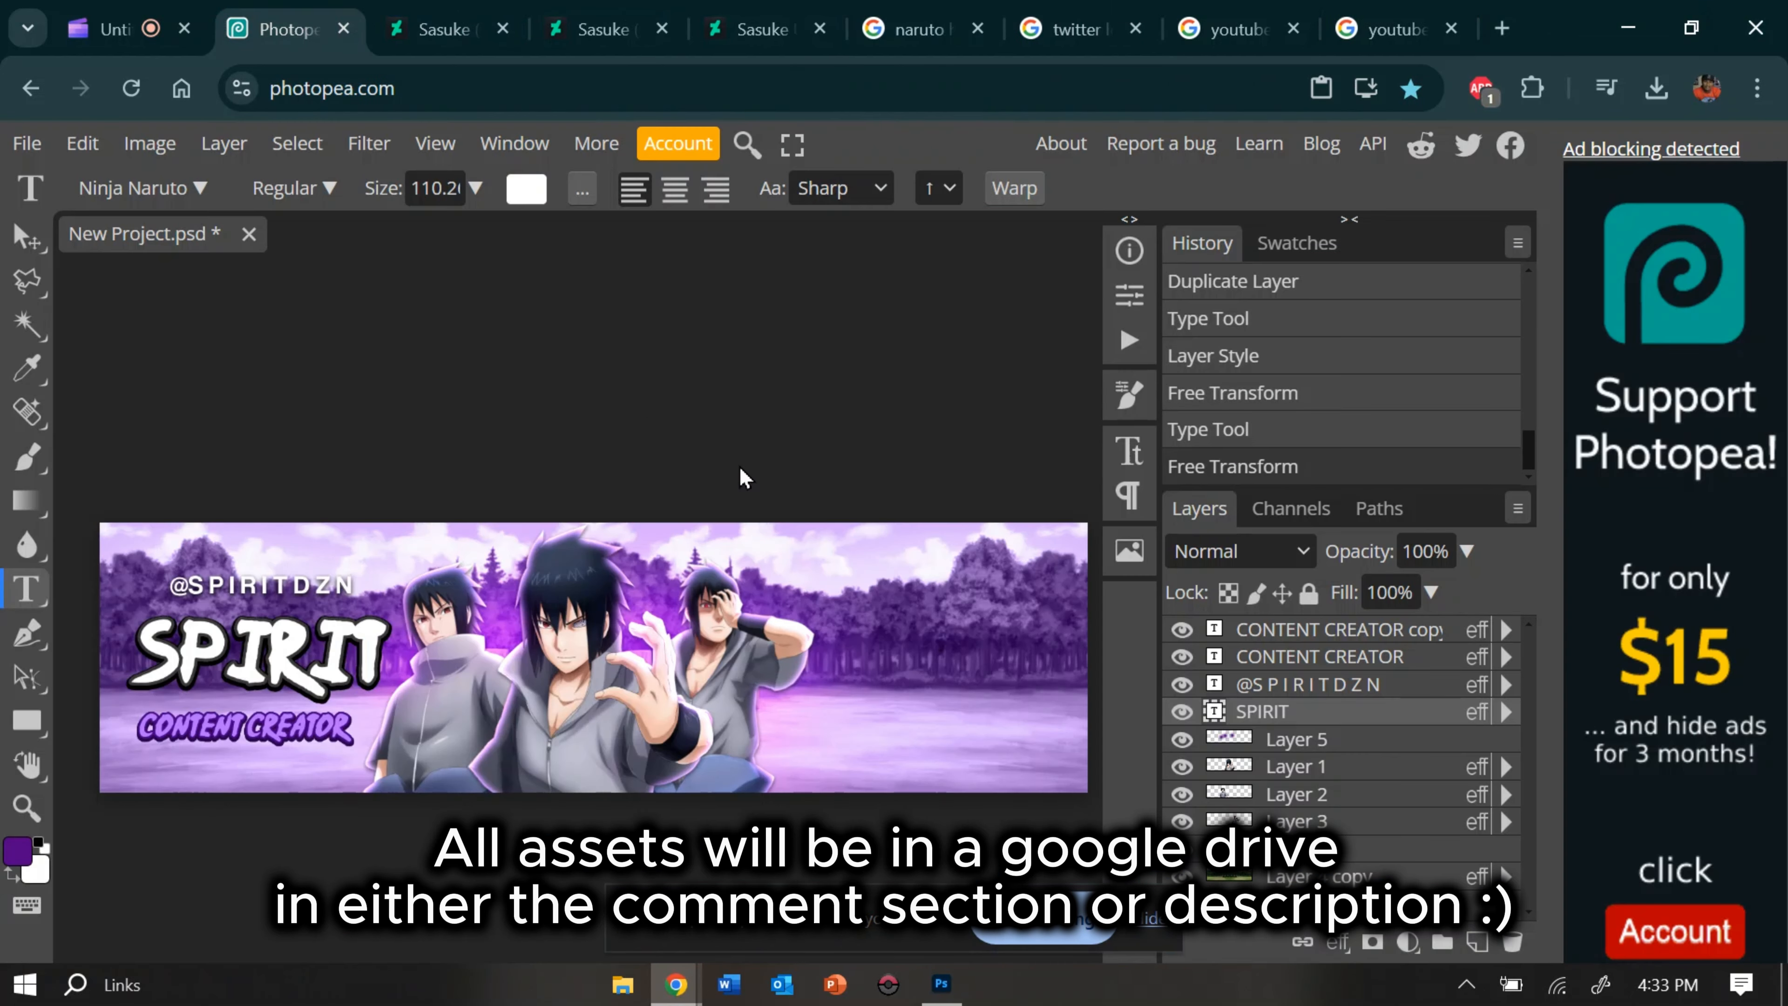
key("ctrl+v")
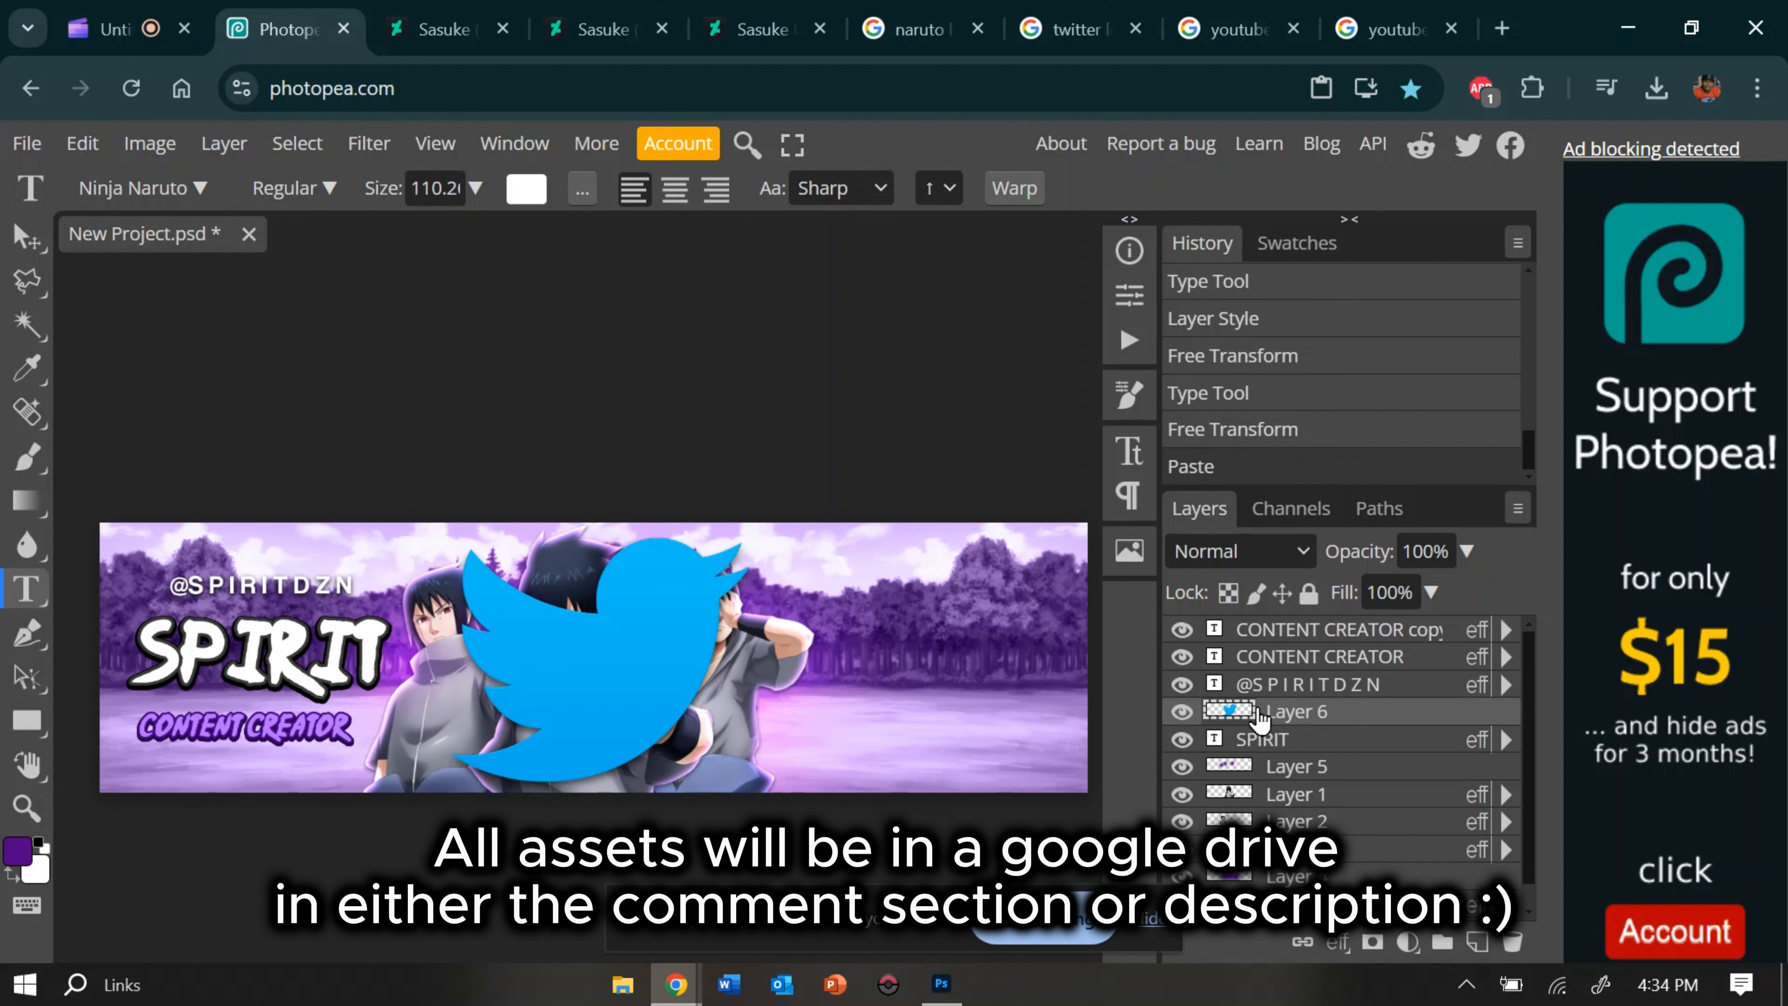
Step: Scale the pasted Twitter logo down to a small icon and place it over the trees just right of the characters
left_click(82, 143)
left_click(212, 789)
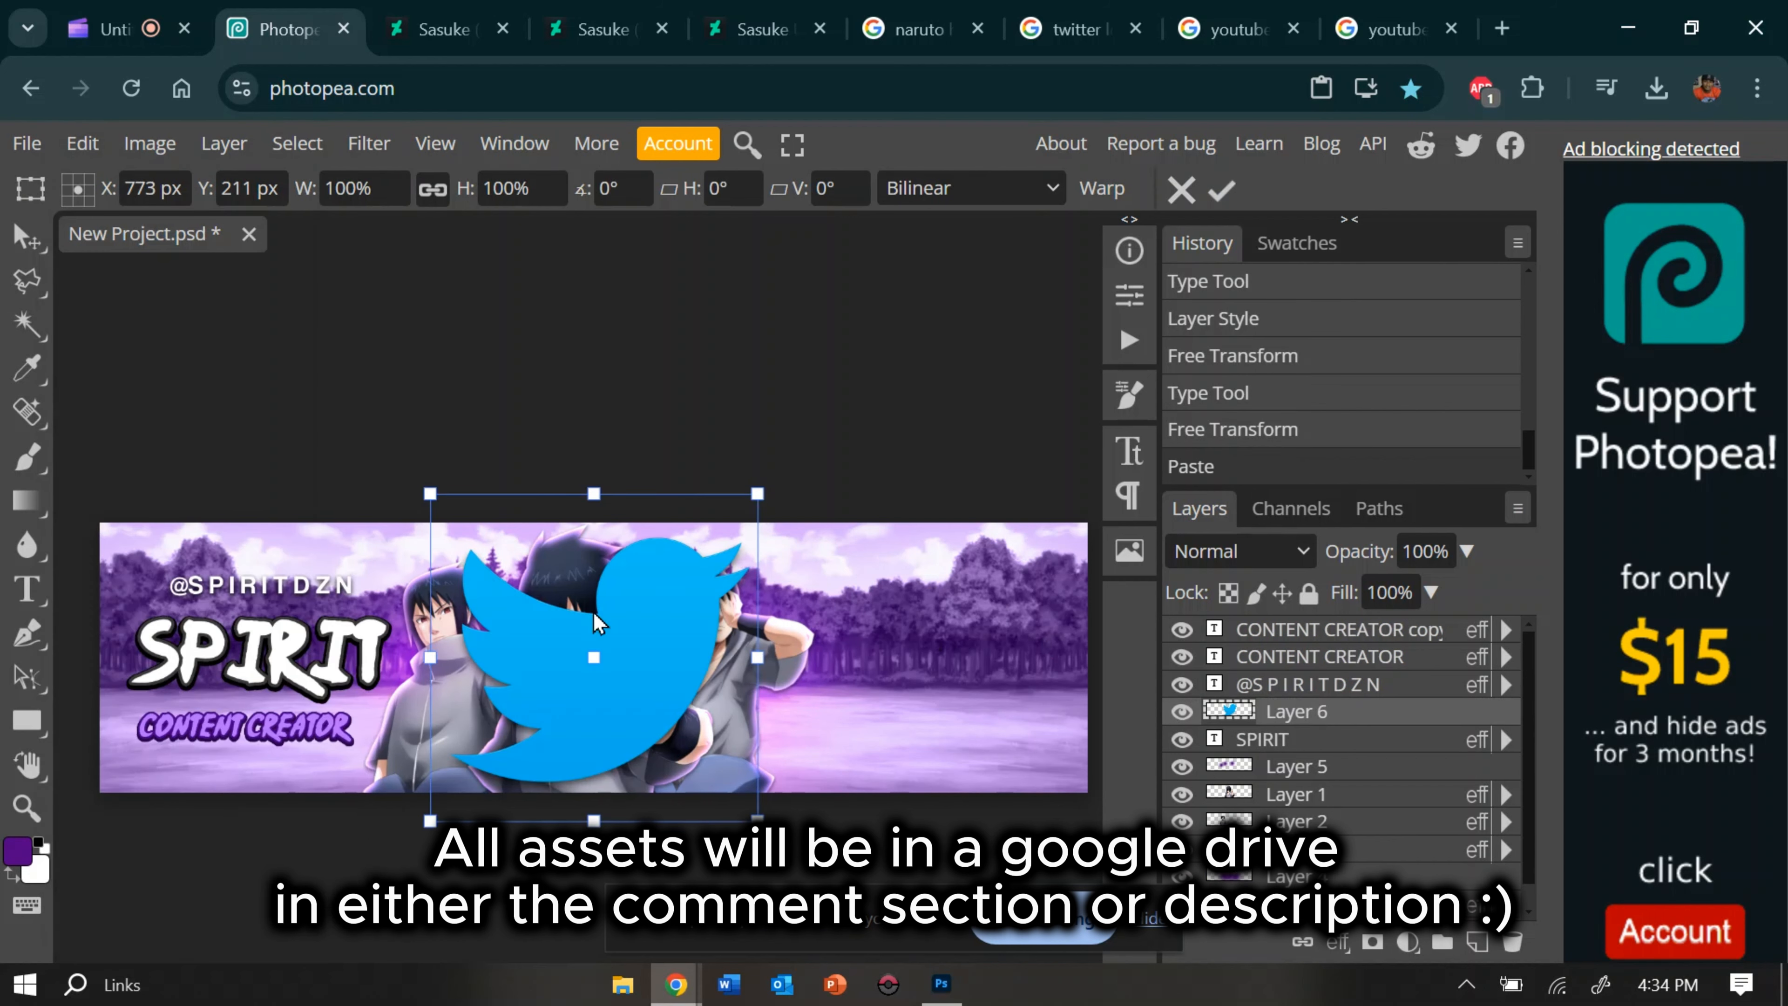
left_click_drag(628, 497, 623, 785)
left_click_drag(593, 801, 860, 615)
key("Return")
Step: Duplicate the @S P I R I T D Z N text layer and move the copy beside the Twitter logo at about X 1363, Y 144 px
scroll(860, 612, "up", 5)
scroll(860, 611, "right", 3)
left_click(1348, 684)
scroll(846, 717, "left", 1)
key("ctrl+j")
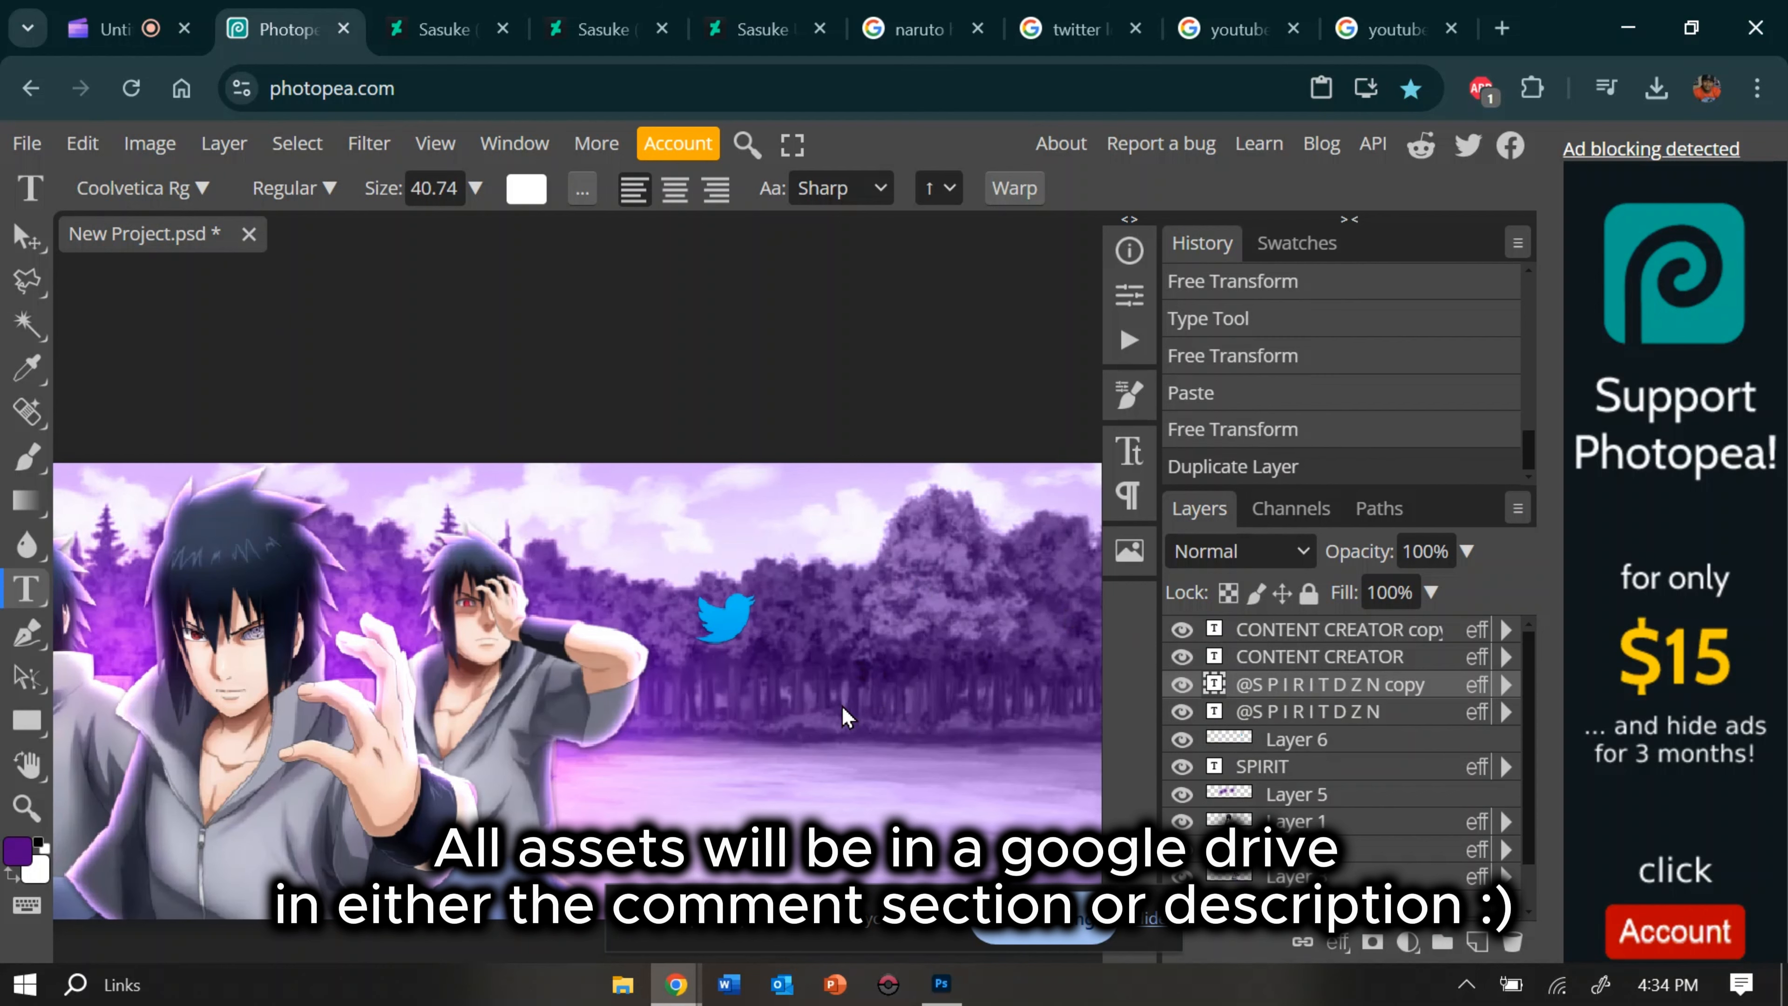
scroll(838, 707, "left", 6)
left_click(83, 143)
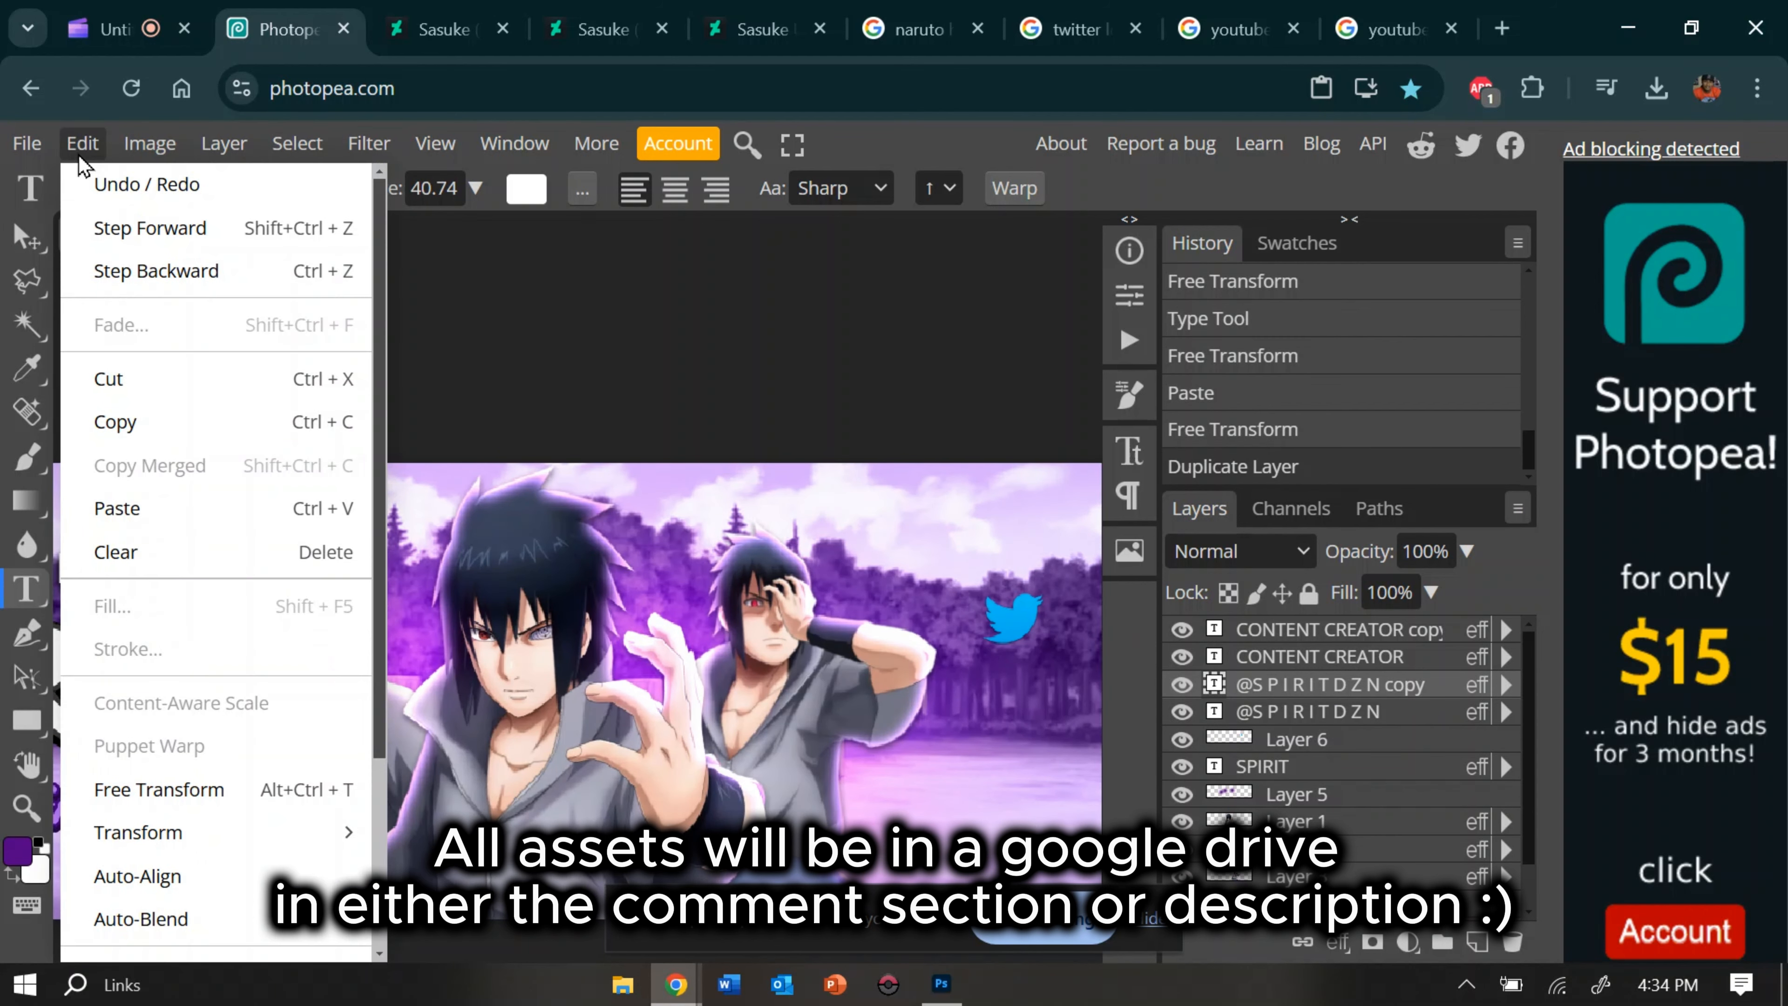
left_click(196, 795)
left_click_drag(104, 573, 992, 624)
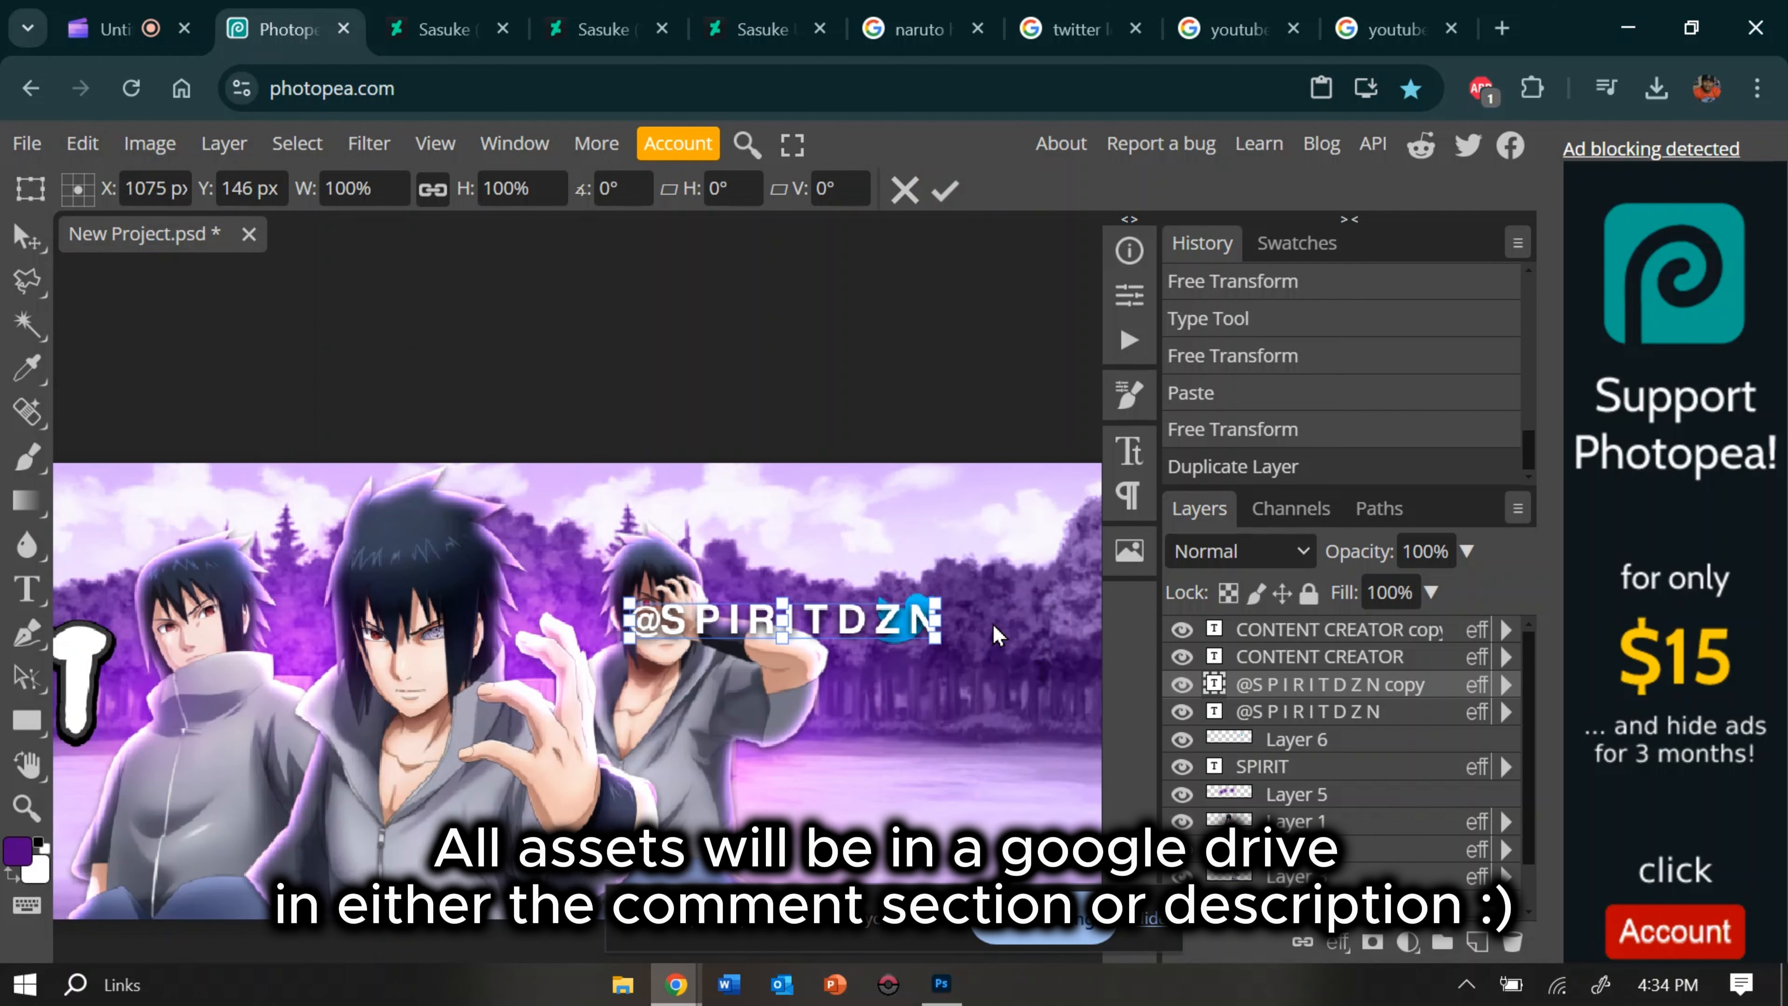
scroll(790, 643, "right", 3)
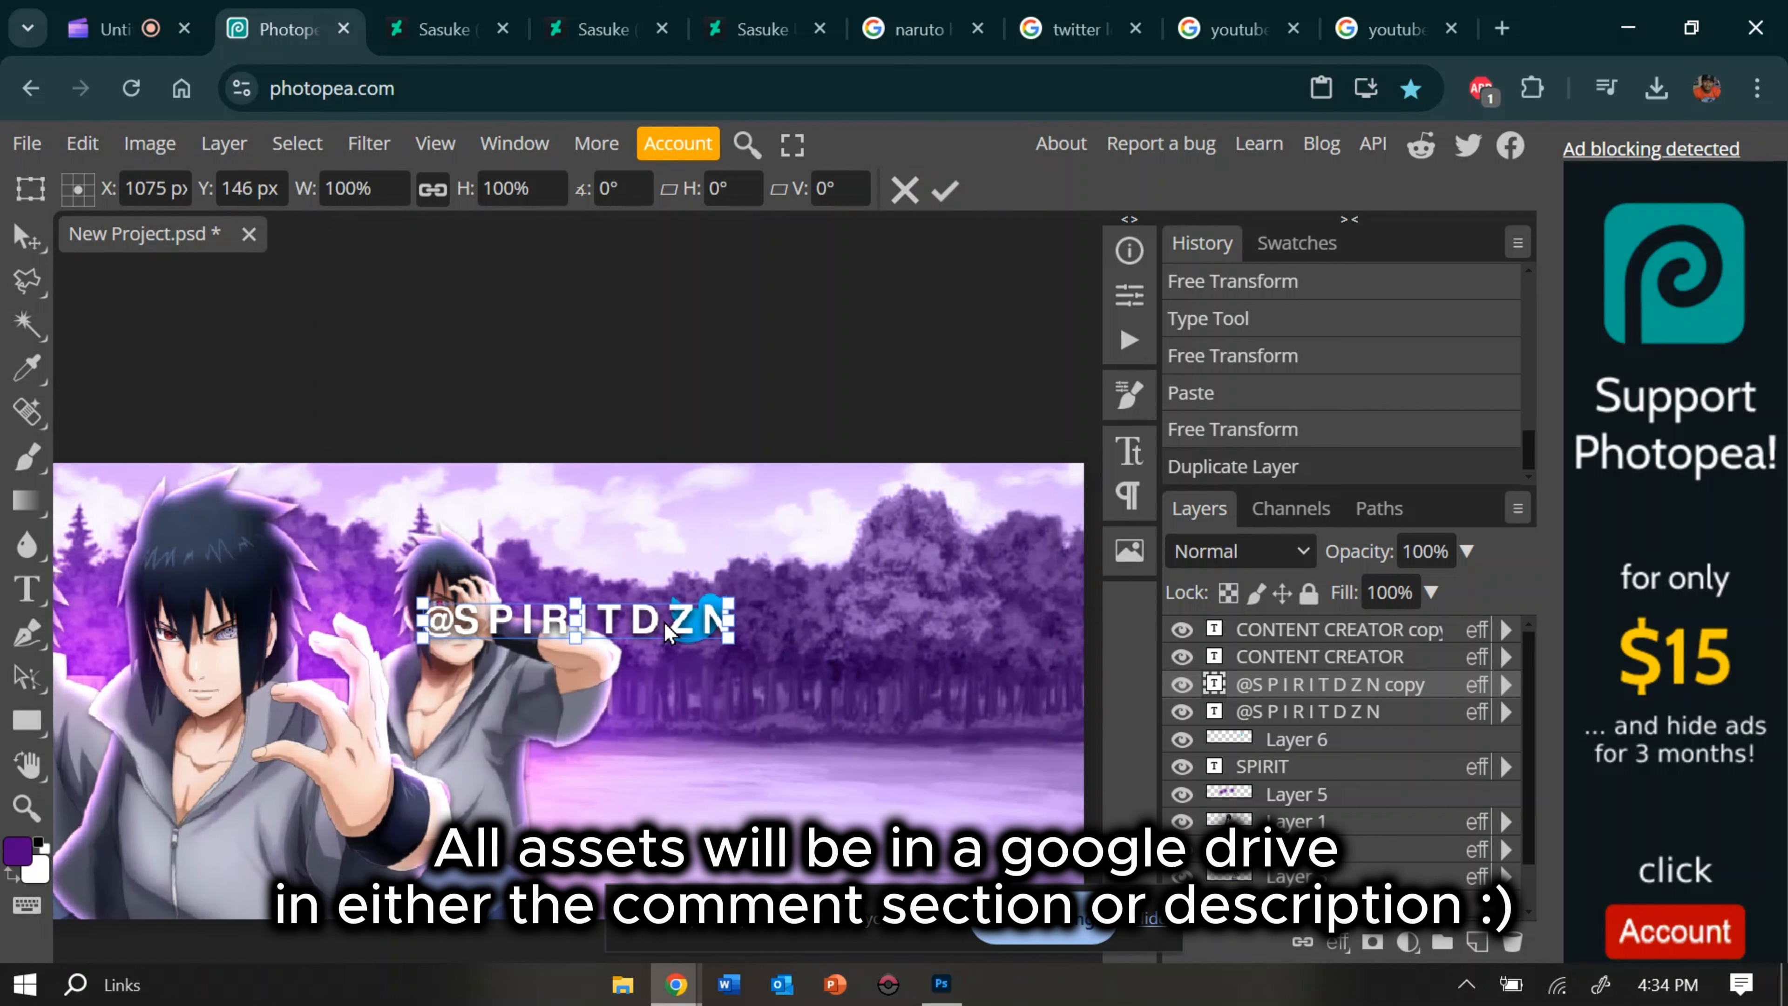
left_click_drag(664, 623, 974, 620)
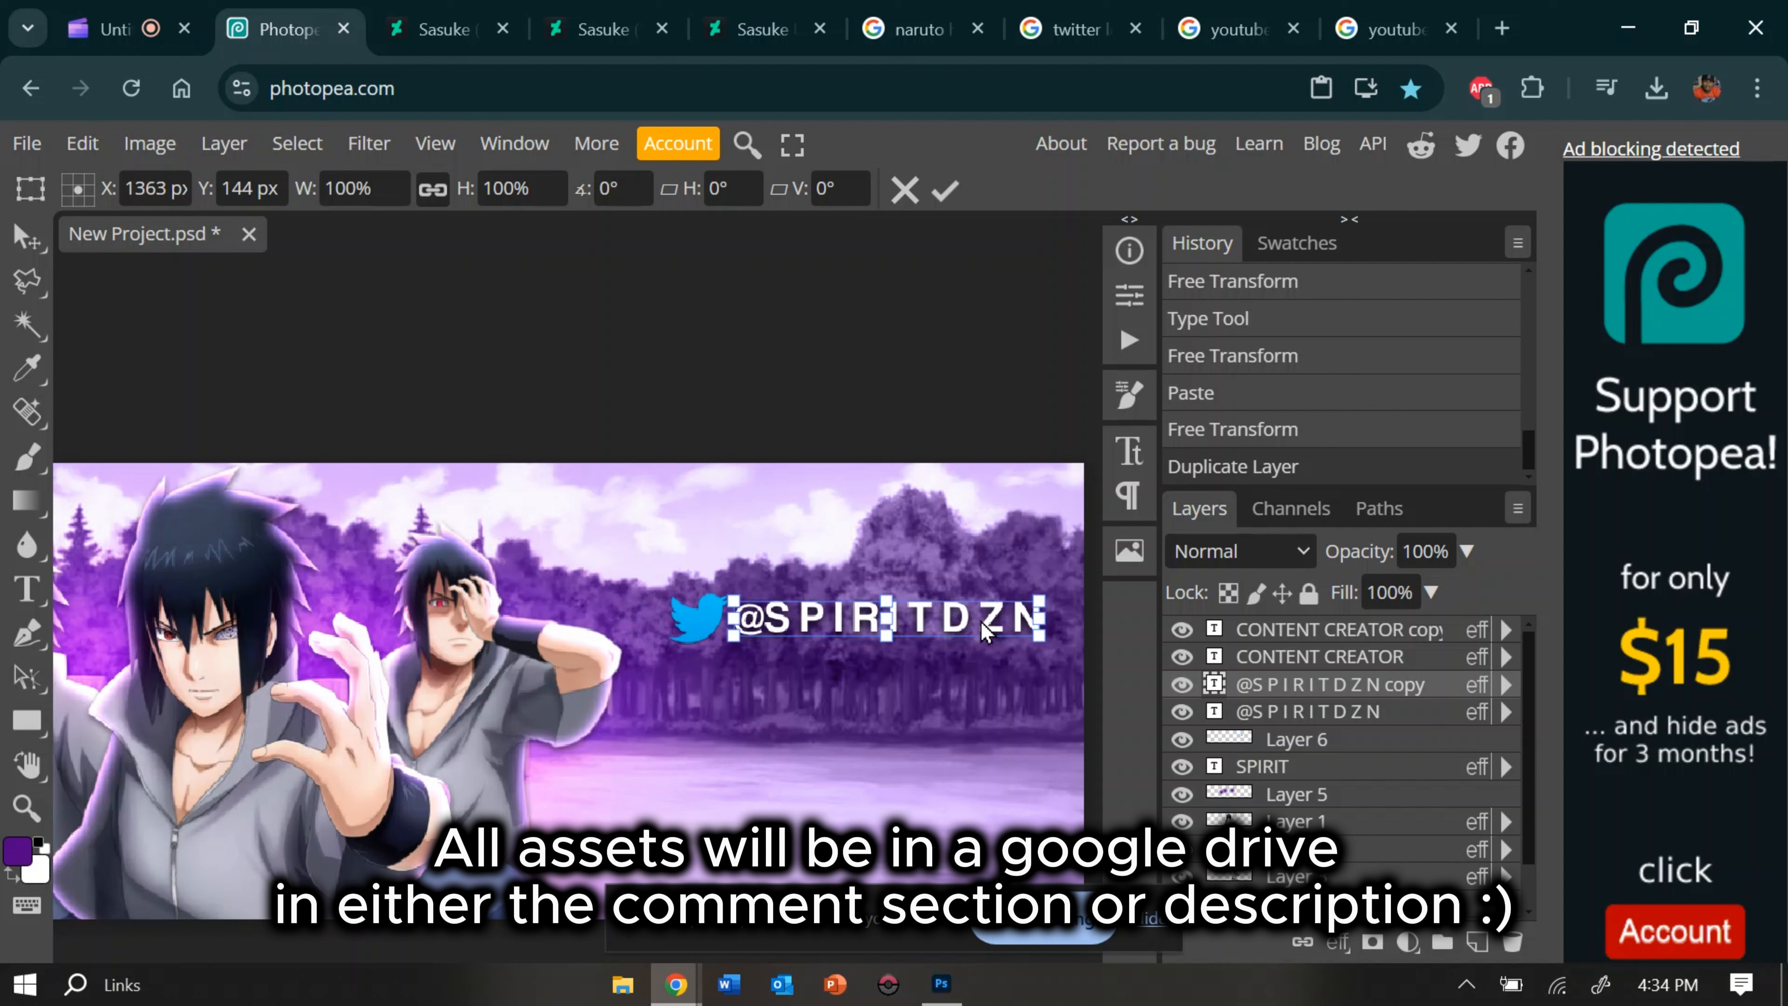
key("Return")
Step: Replace the copied text after the @ sign with the Twitter account handle
left_click_drag(749, 613, 1056, 611)
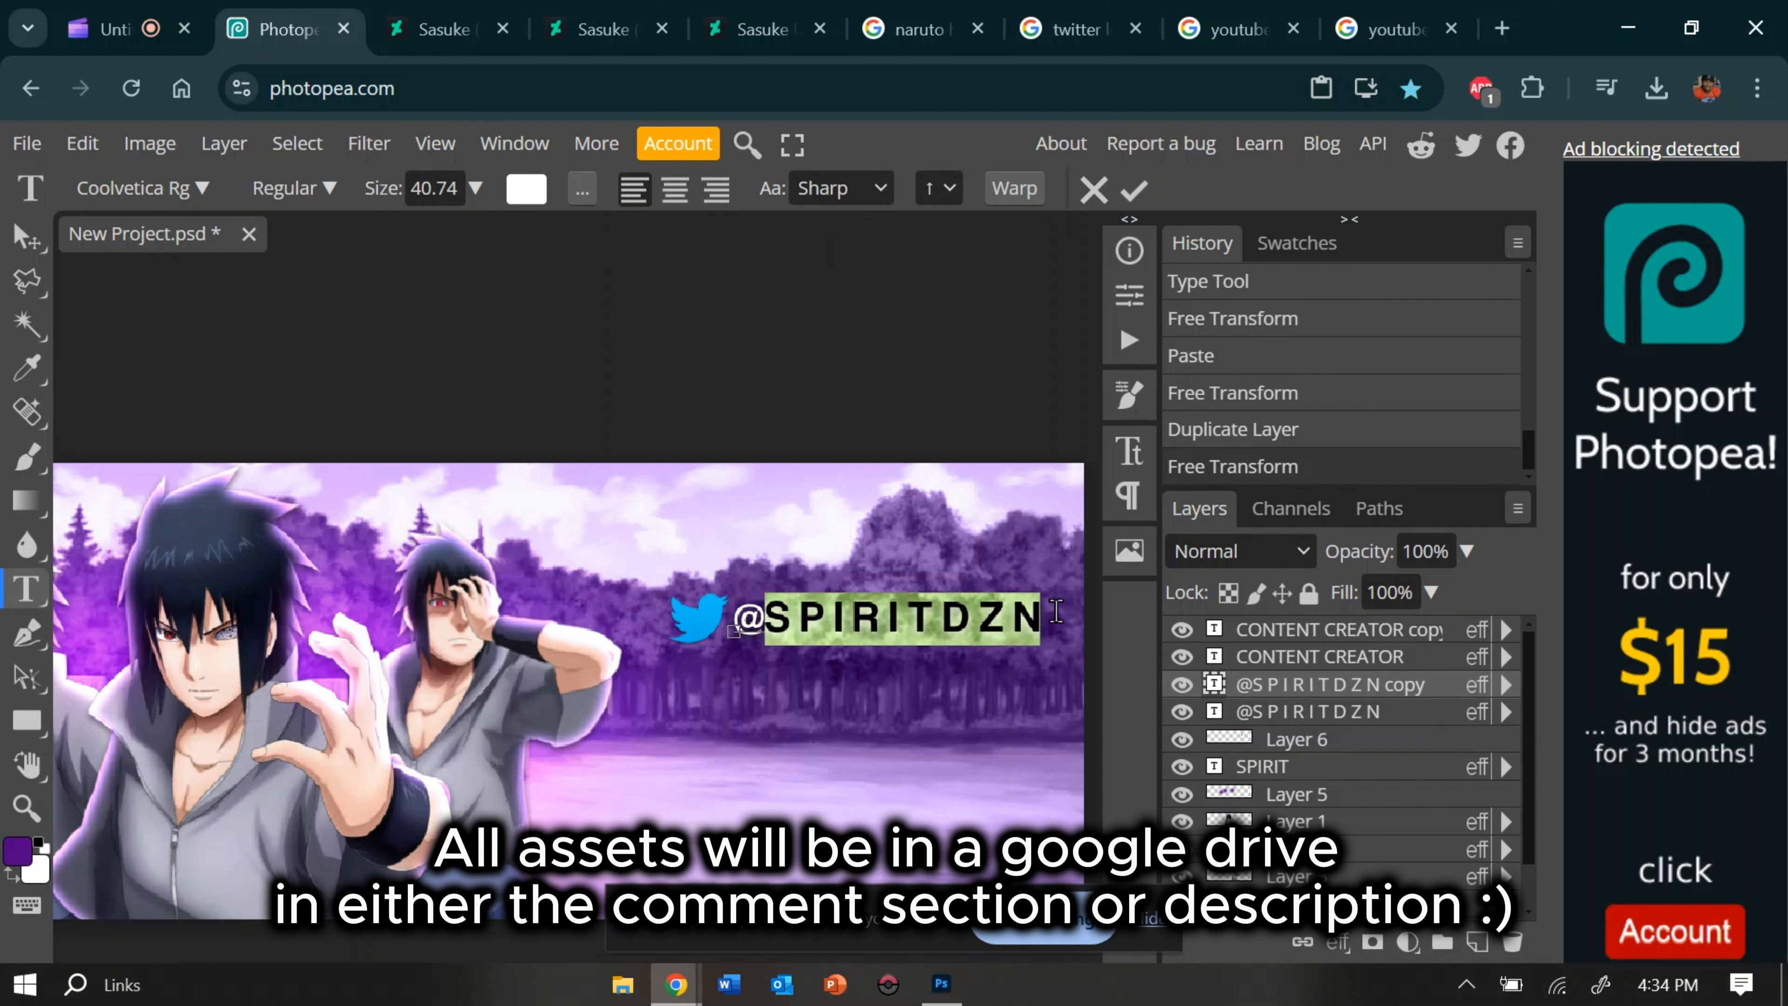
key("BackSpace")
type("tos")
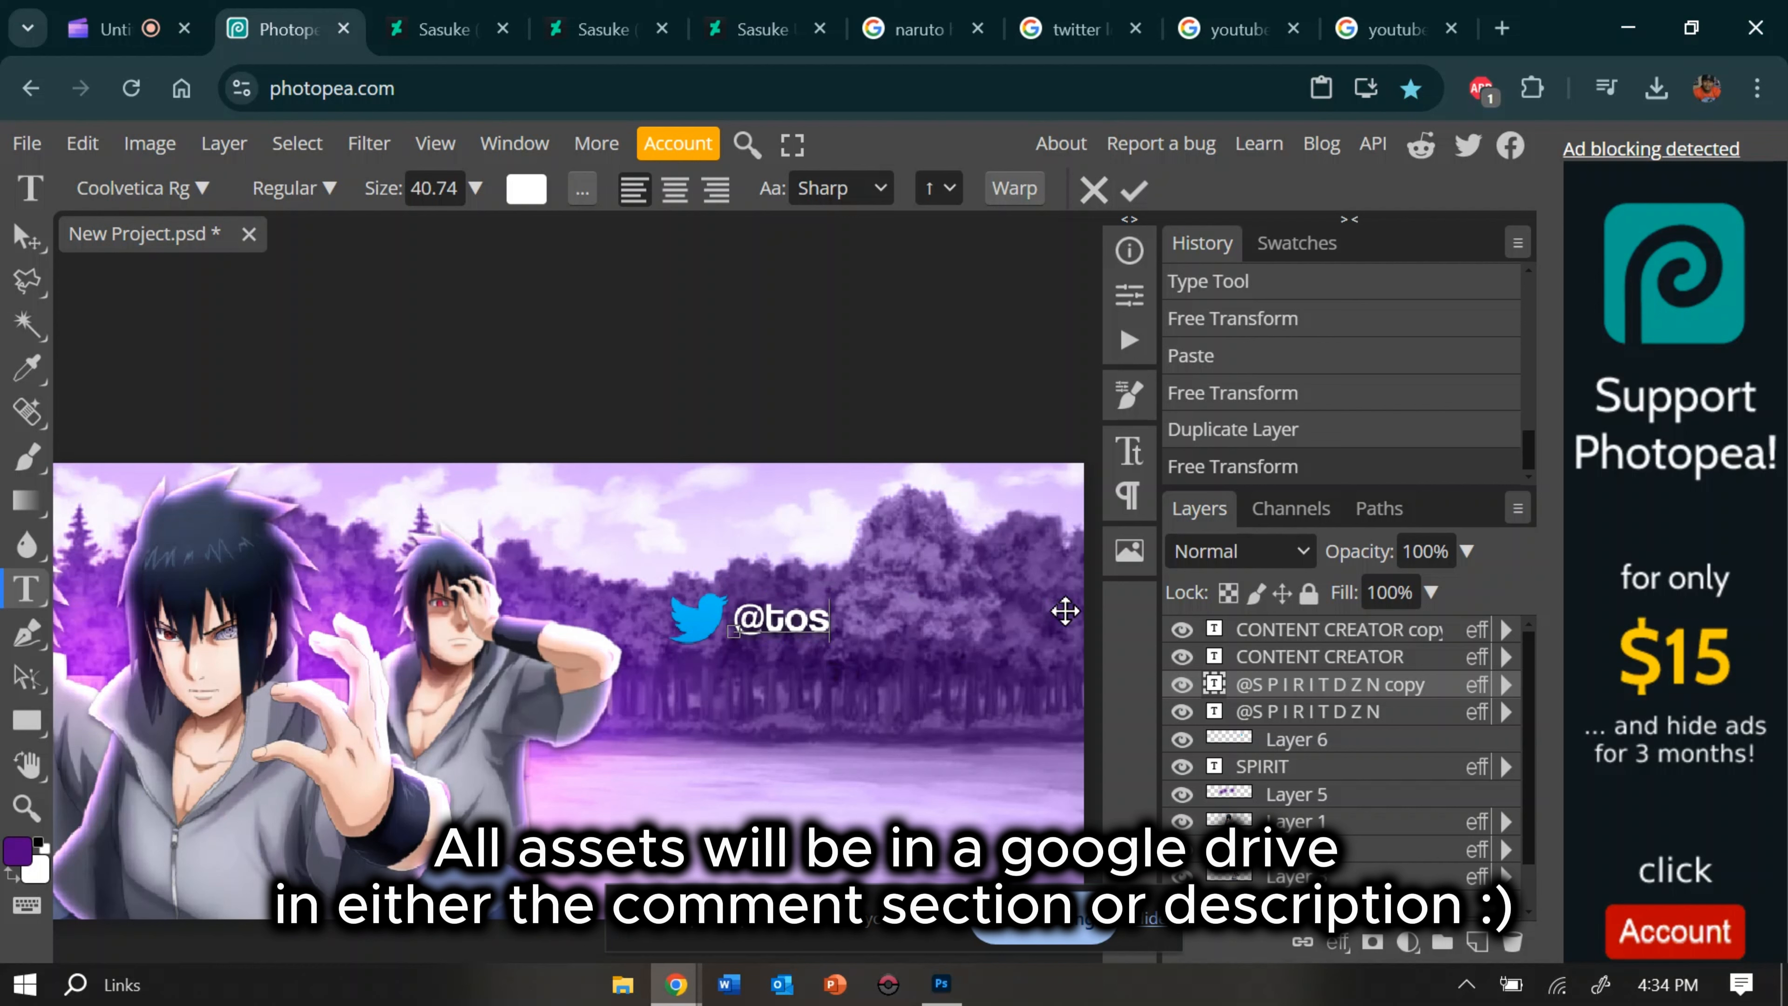
type("hiro0002")
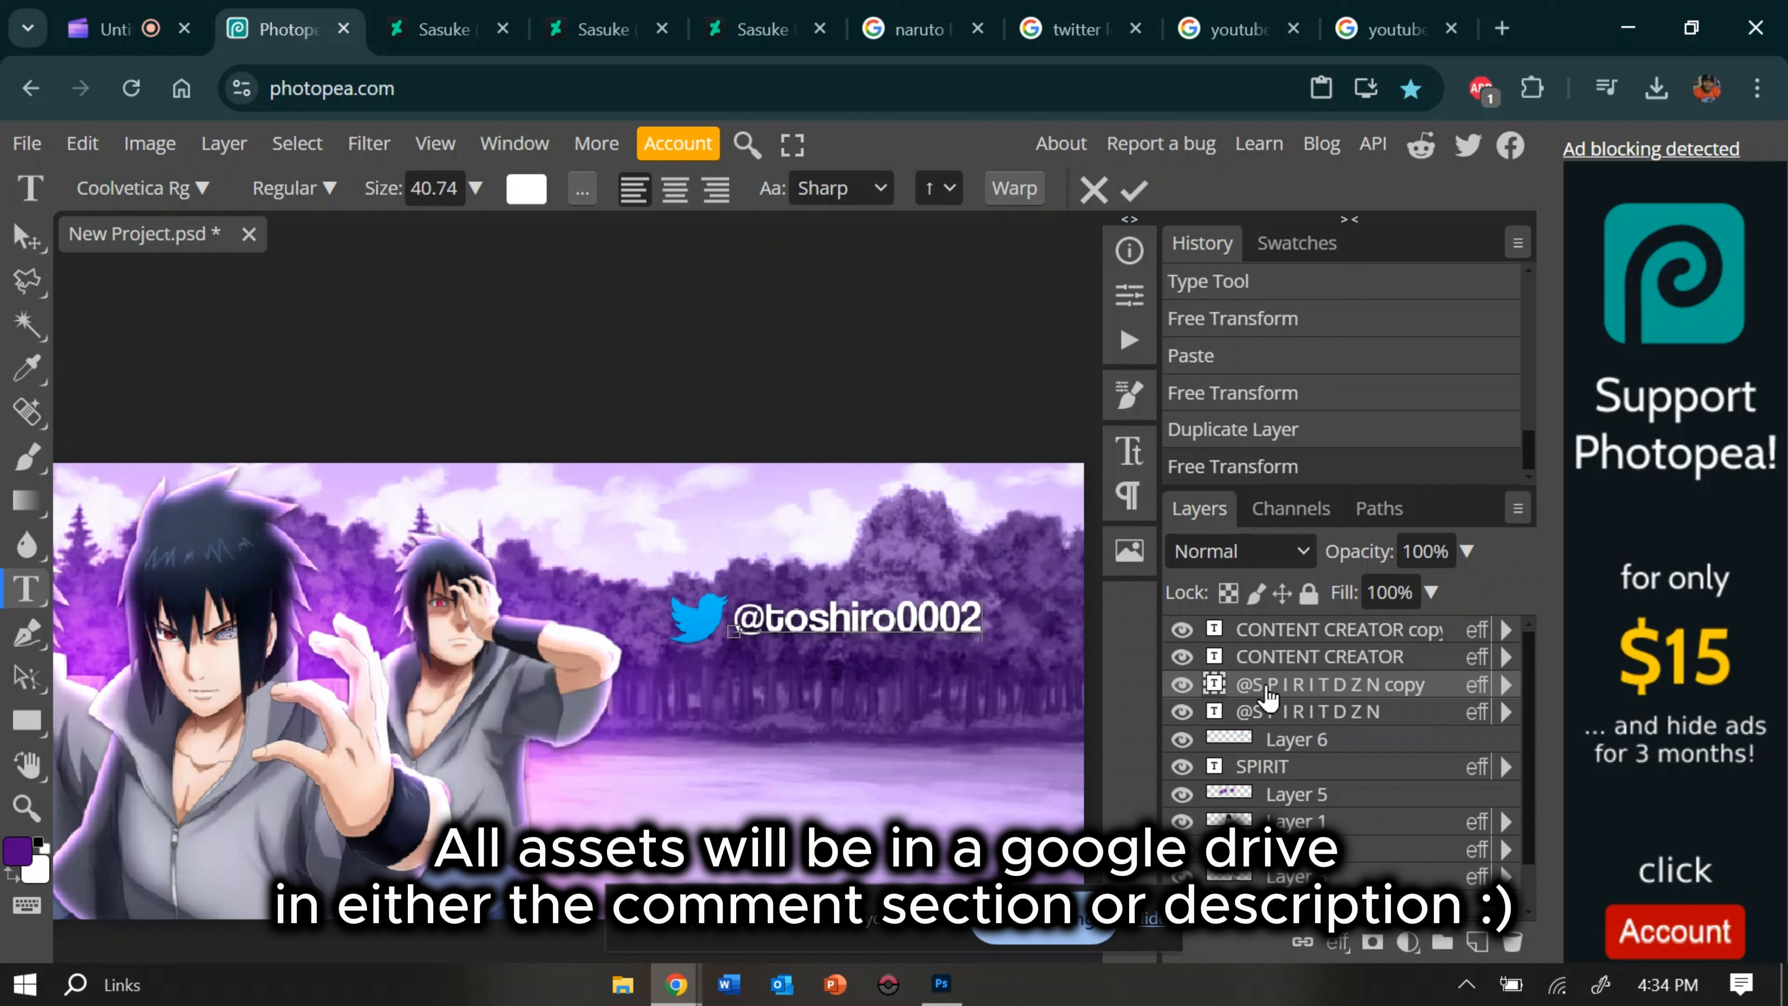
left_click(1267, 697)
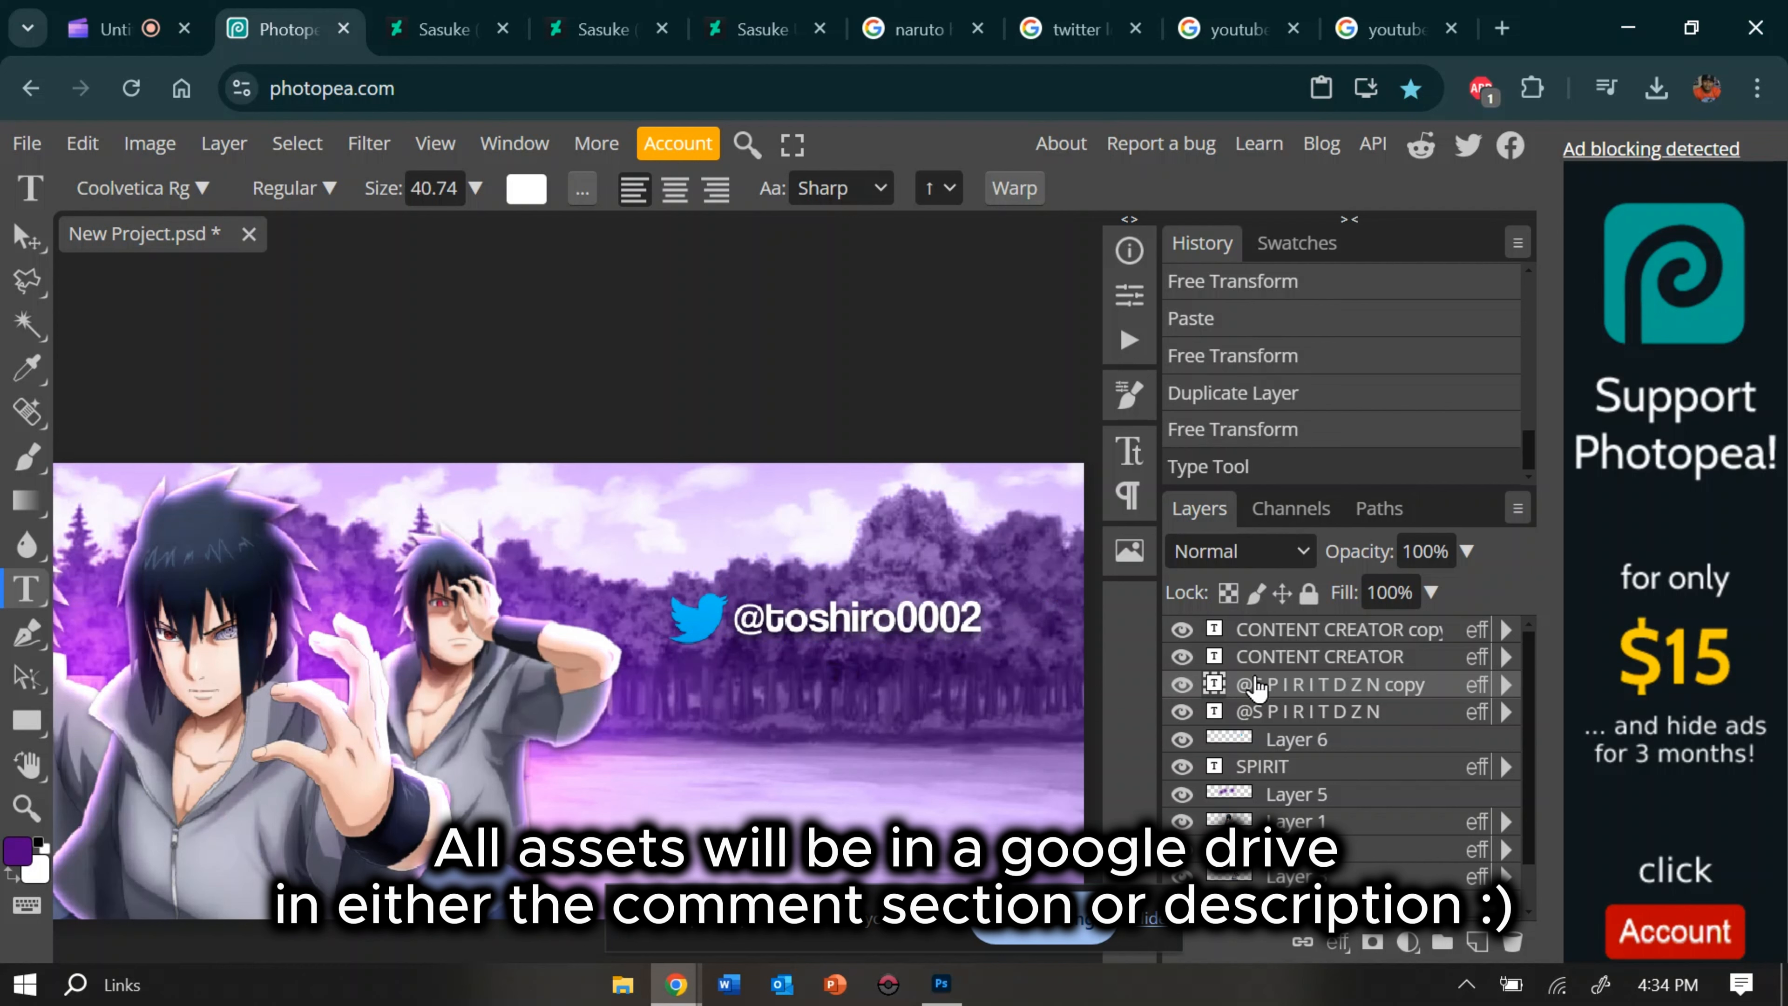
Step: Copy the red YouTube play-button logo from the Wikimedia Commons image result and paste it into the Photopea banner above all text layers
left_click(1222, 36)
scroll(485, 542, "down", 2)
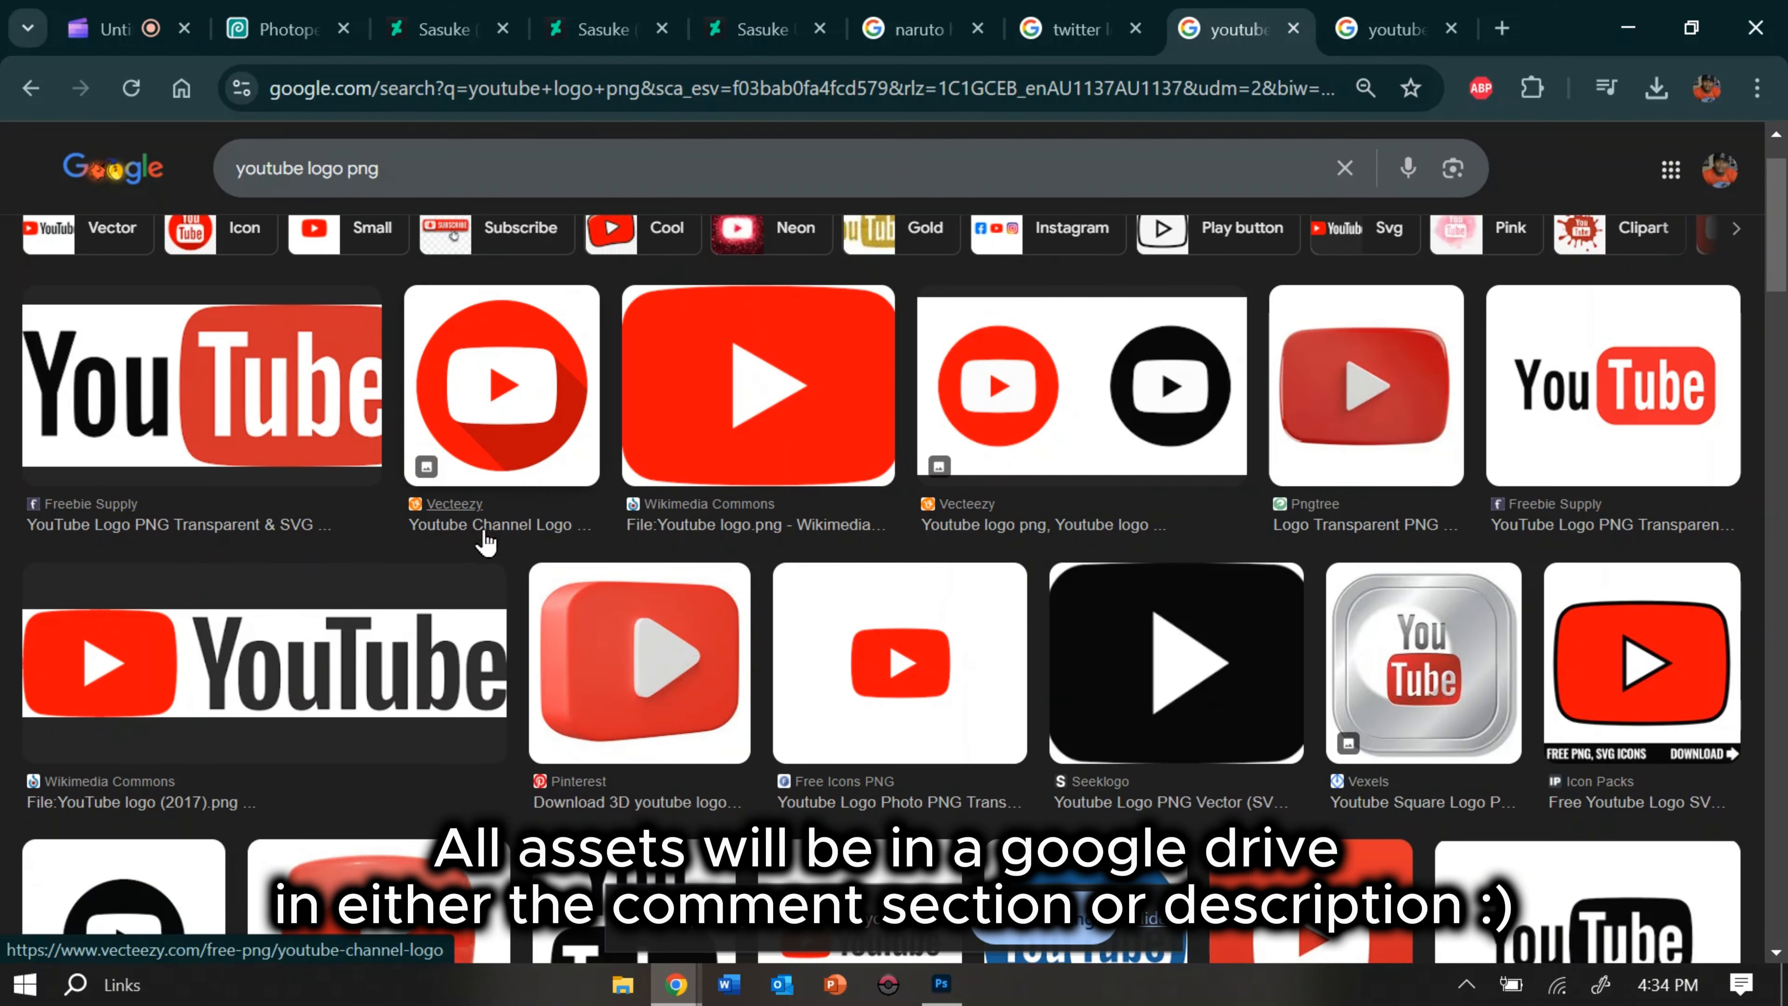
left_click(704, 366)
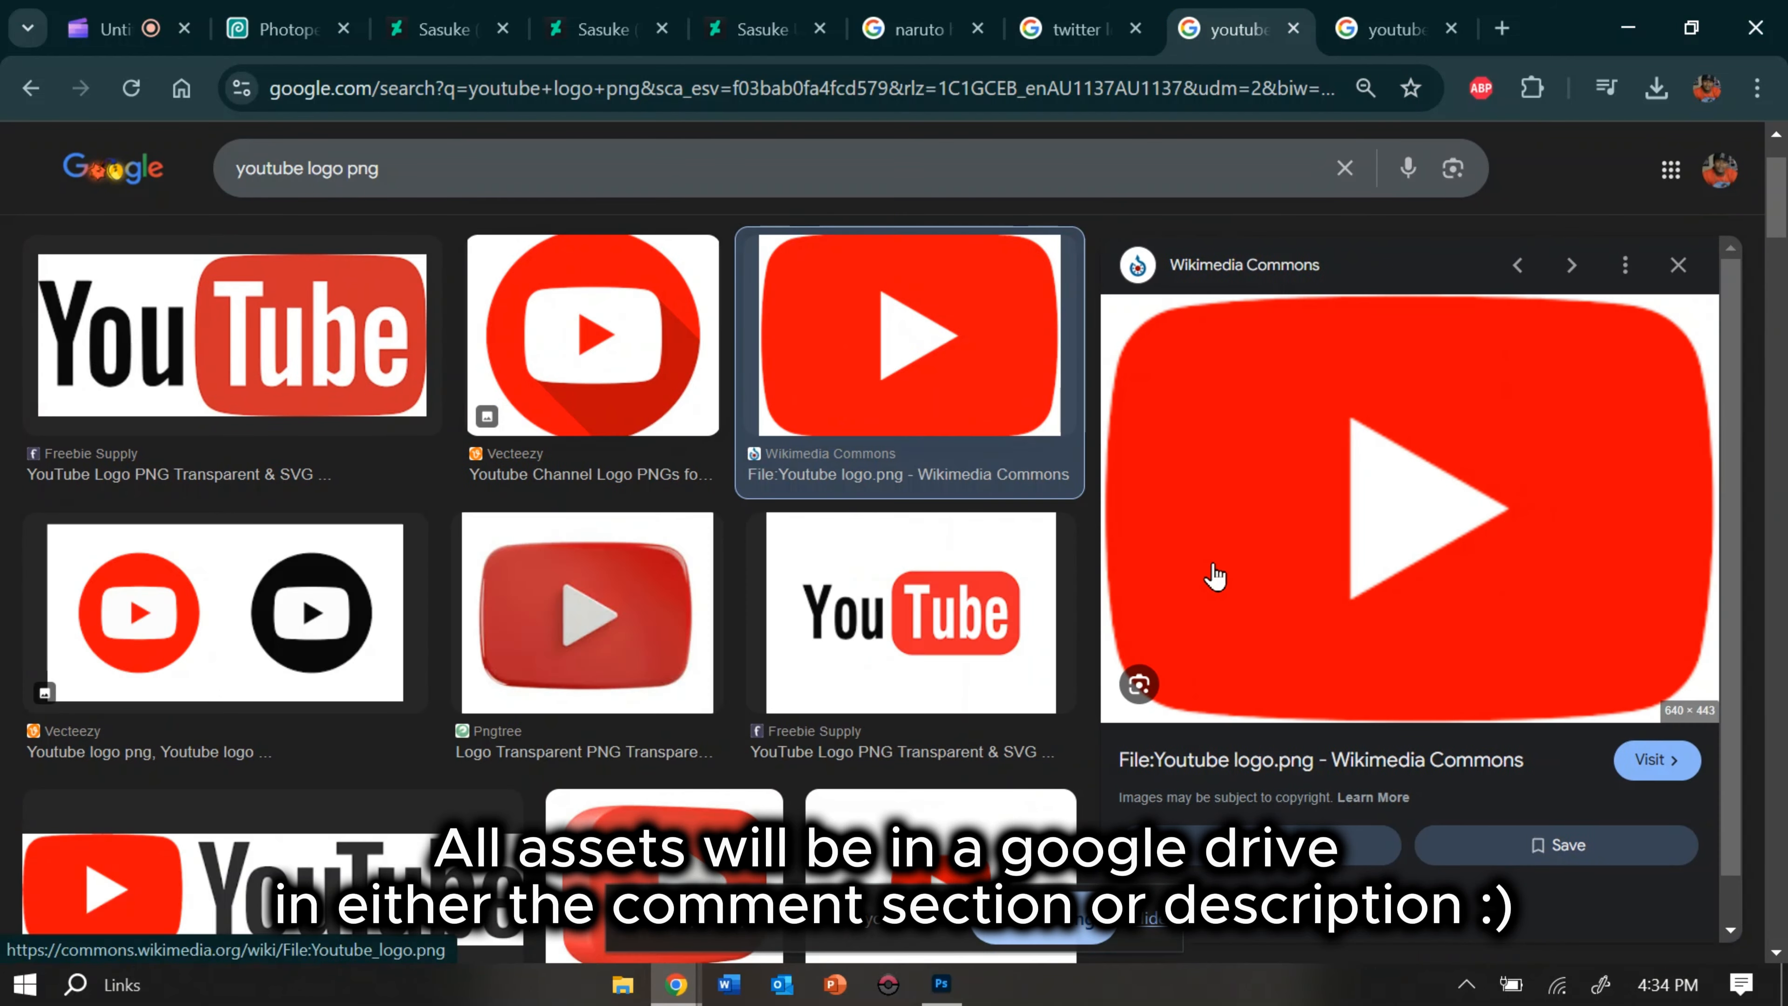
right_click(1306, 587)
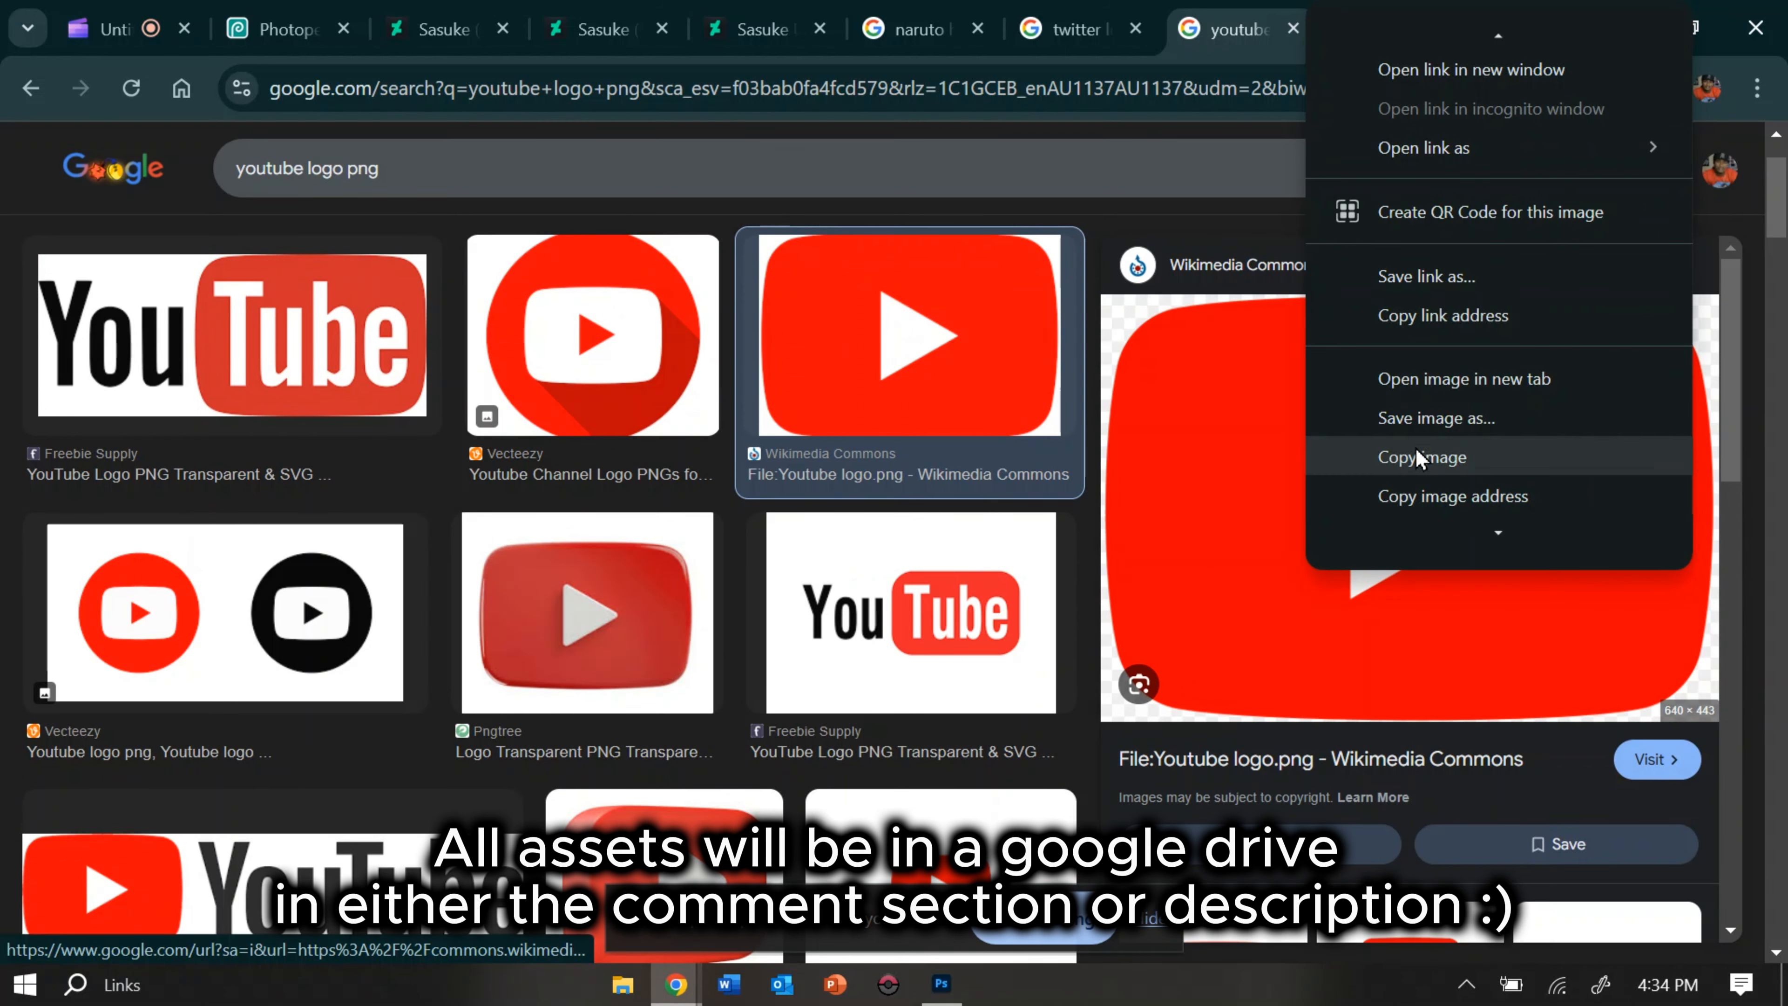
left_click(1420, 458)
left_click(285, 28)
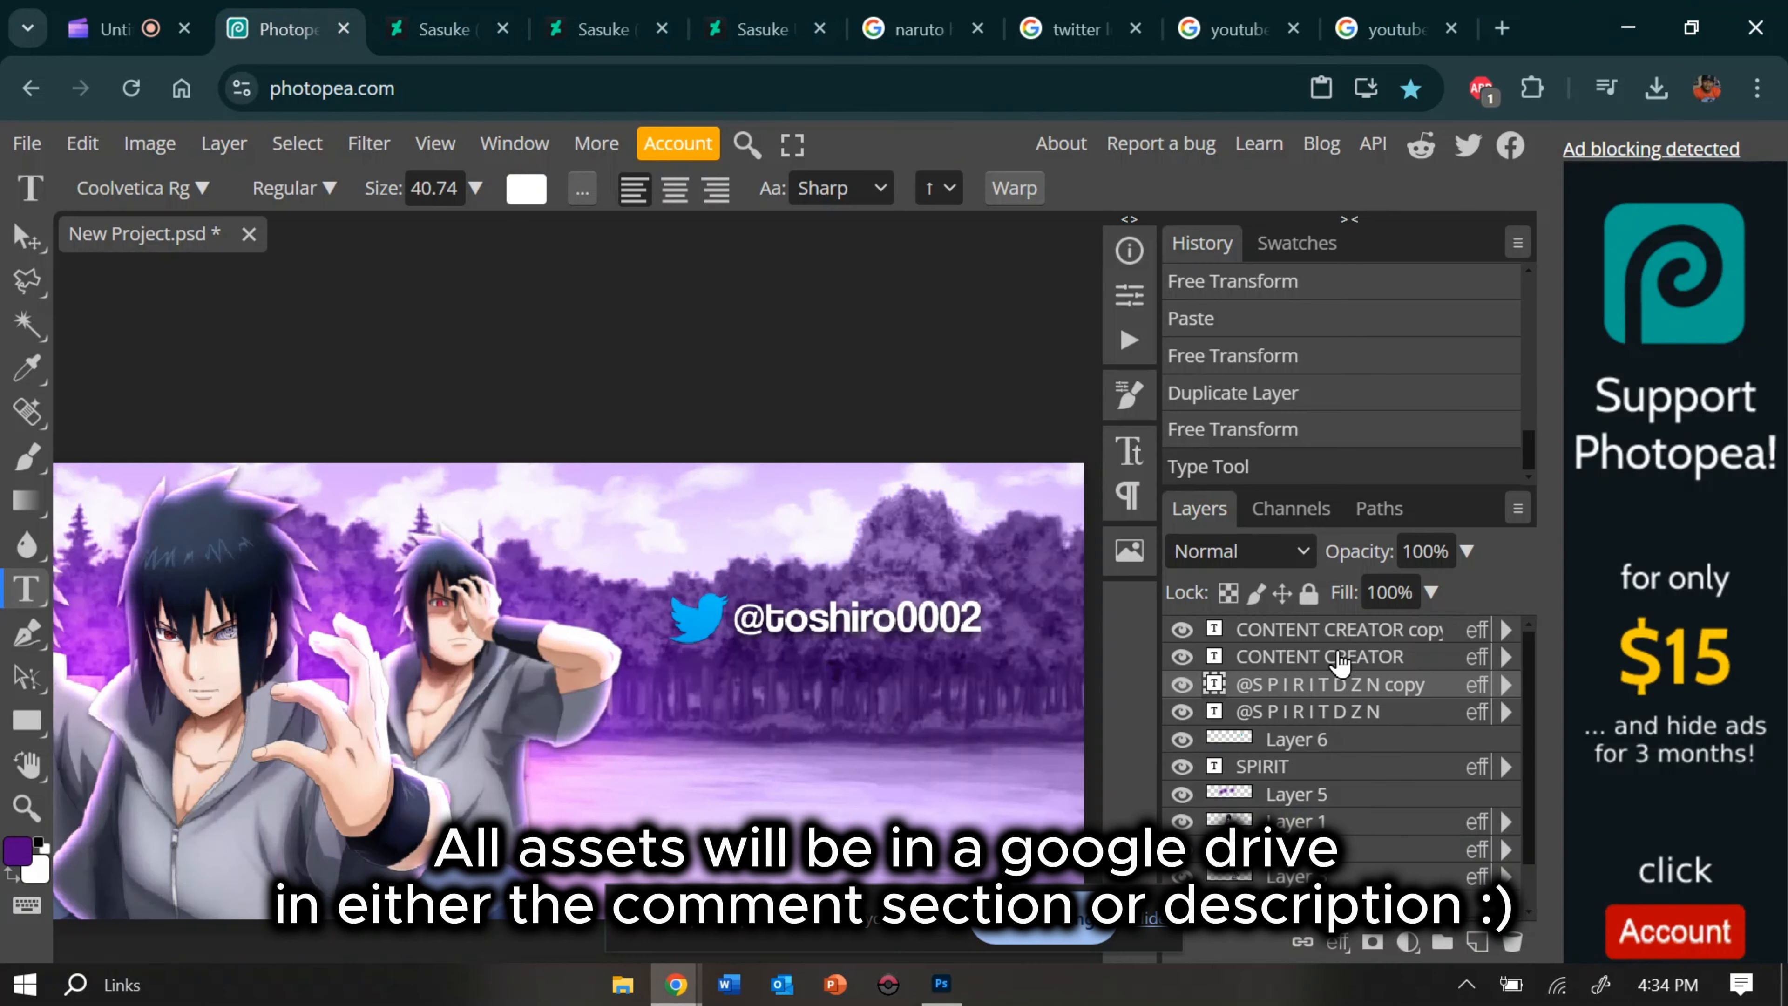
left_click(1340, 636)
key("ctrl+v")
Step: Scale the YouTube logo to 9.26% and place it below the Twitter logo at about X 1192, Y 197 px
left_click(83, 143)
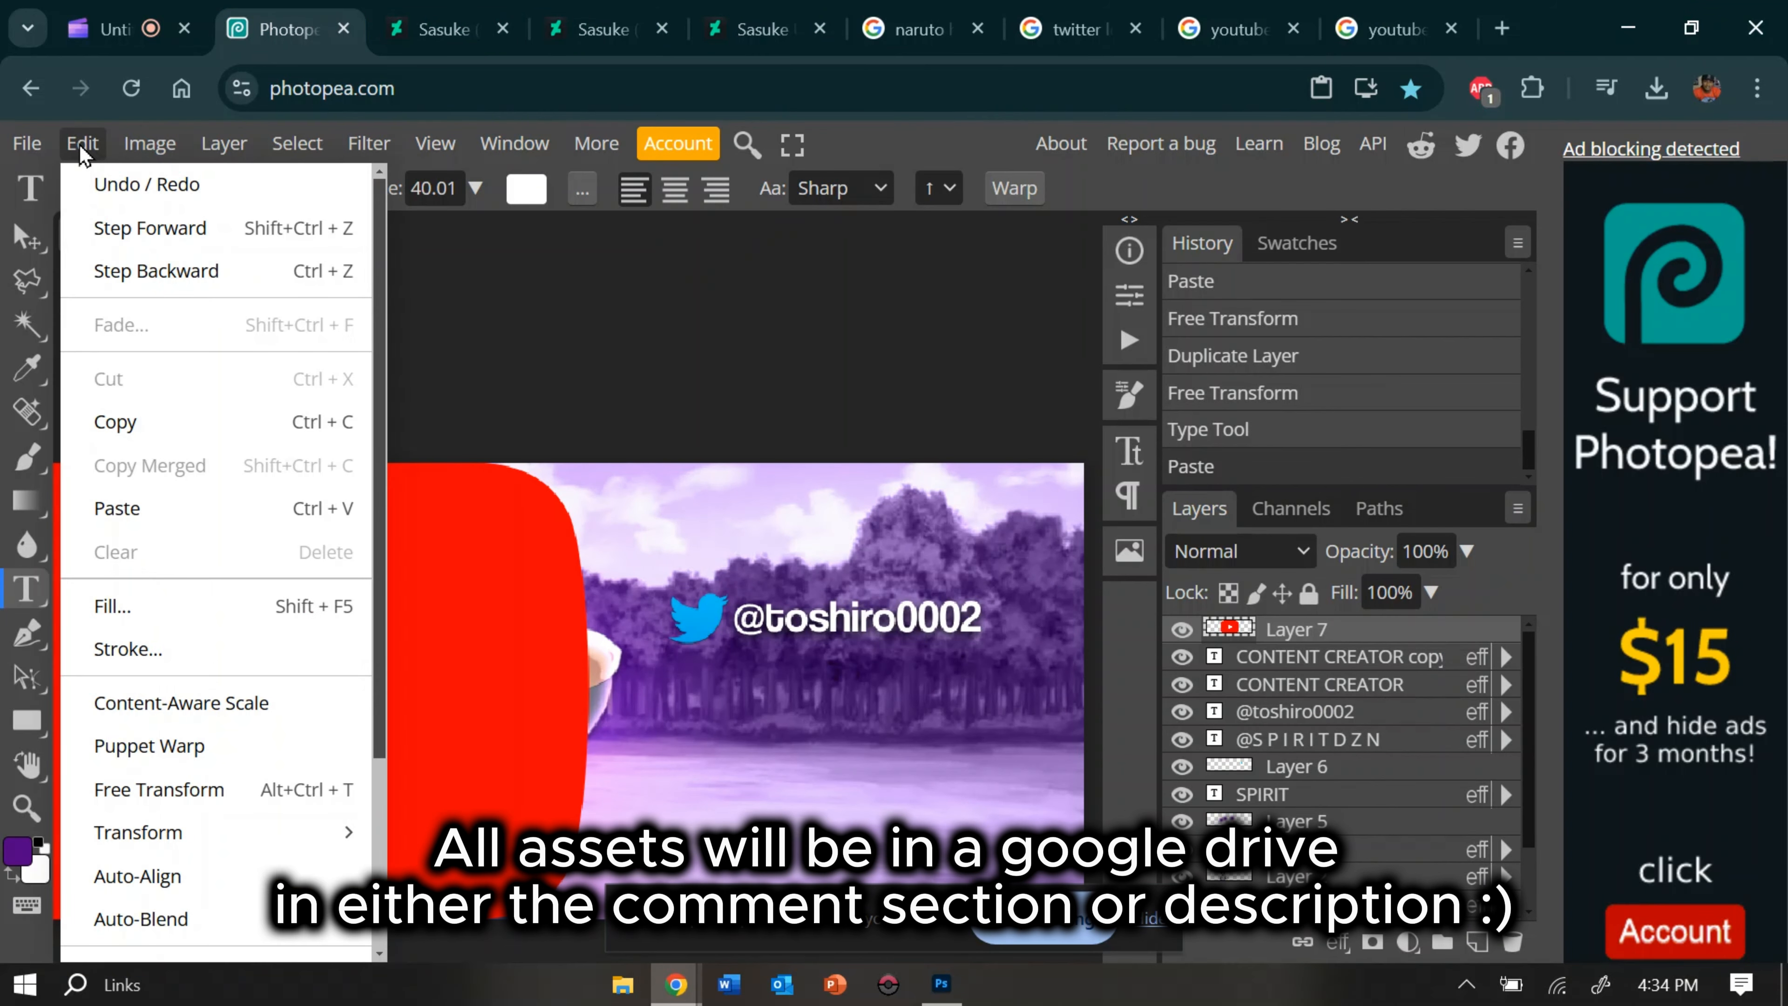
left_click(207, 771)
left_click_drag(278, 475, 717, 678)
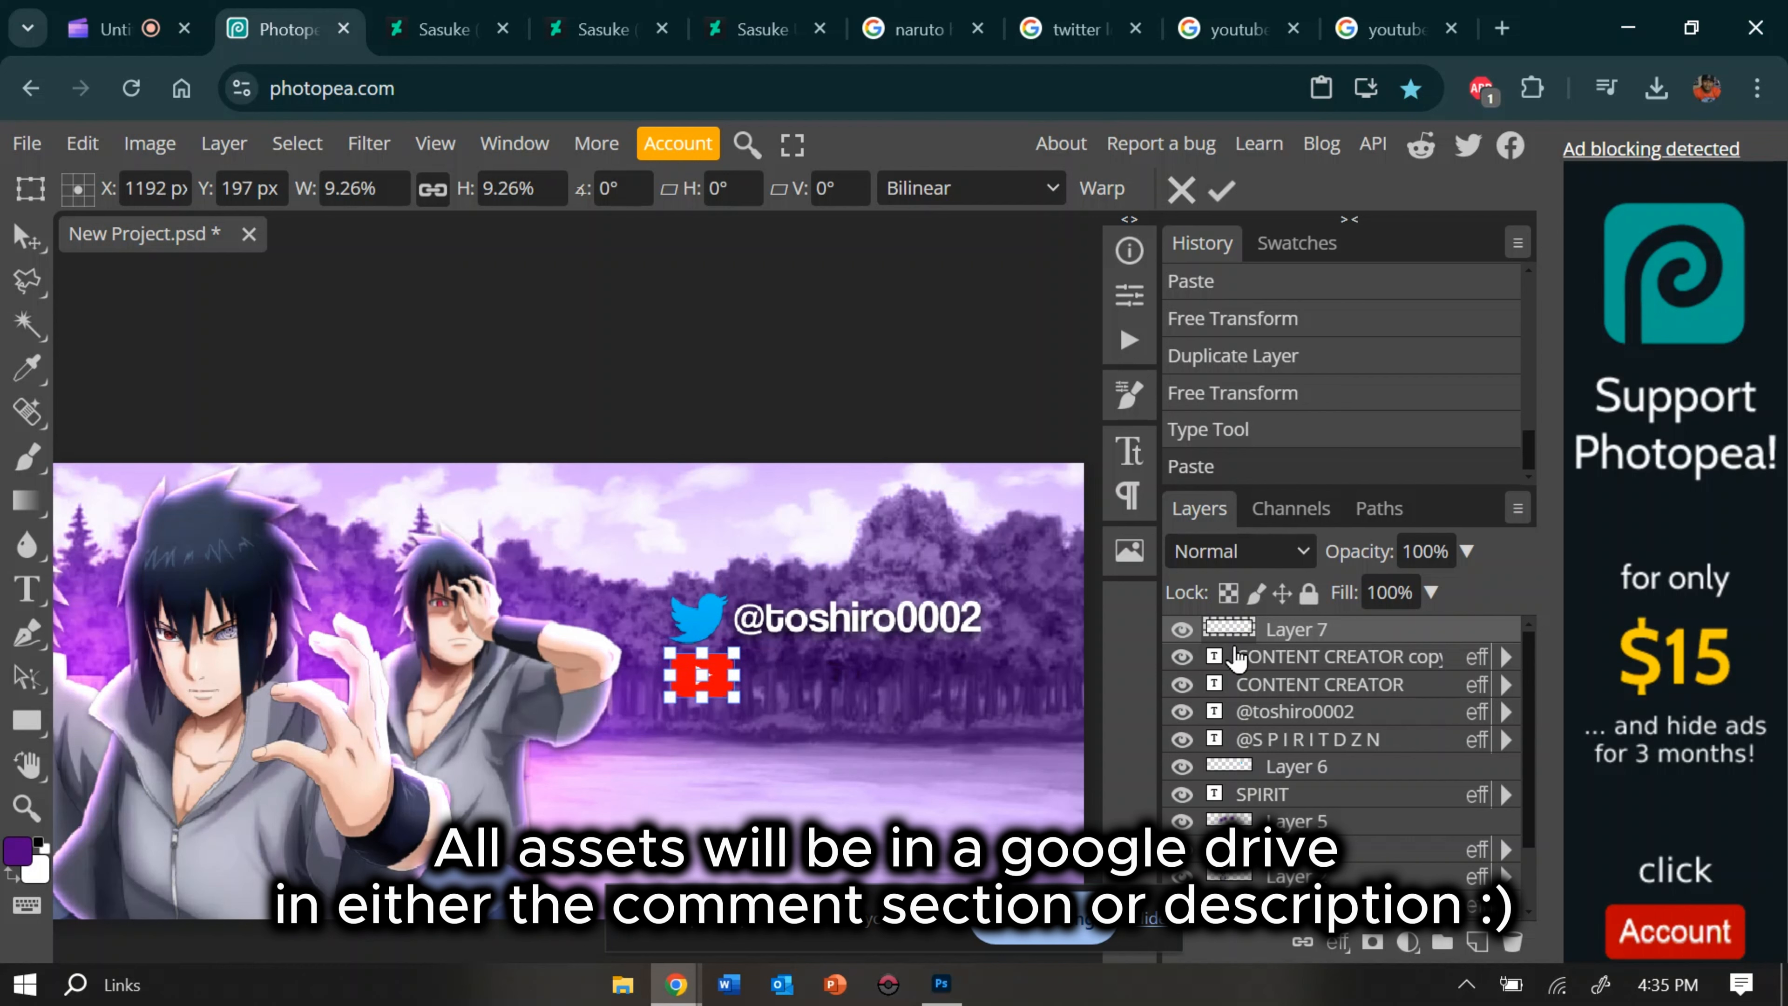
Step: Duplicate the Twitter handle text layer and move the copy down beside the YouTube logo
left_click(1302, 715)
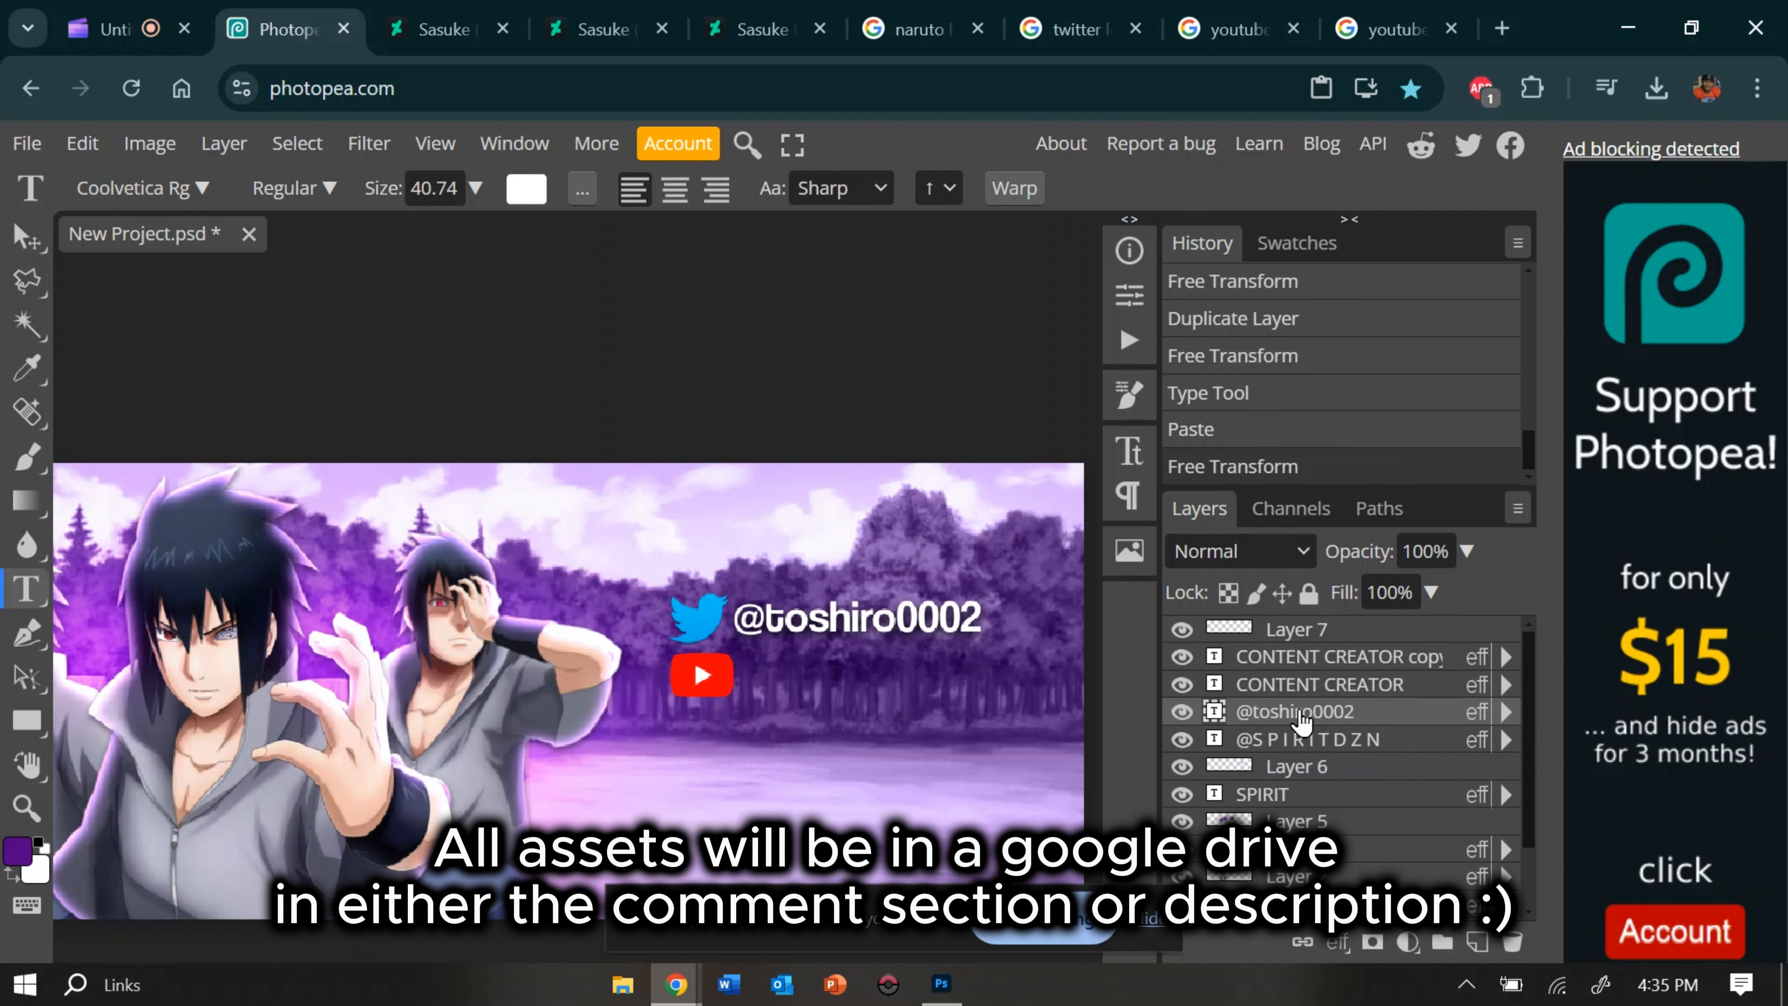
right_click(1301, 715)
left_click(1190, 301)
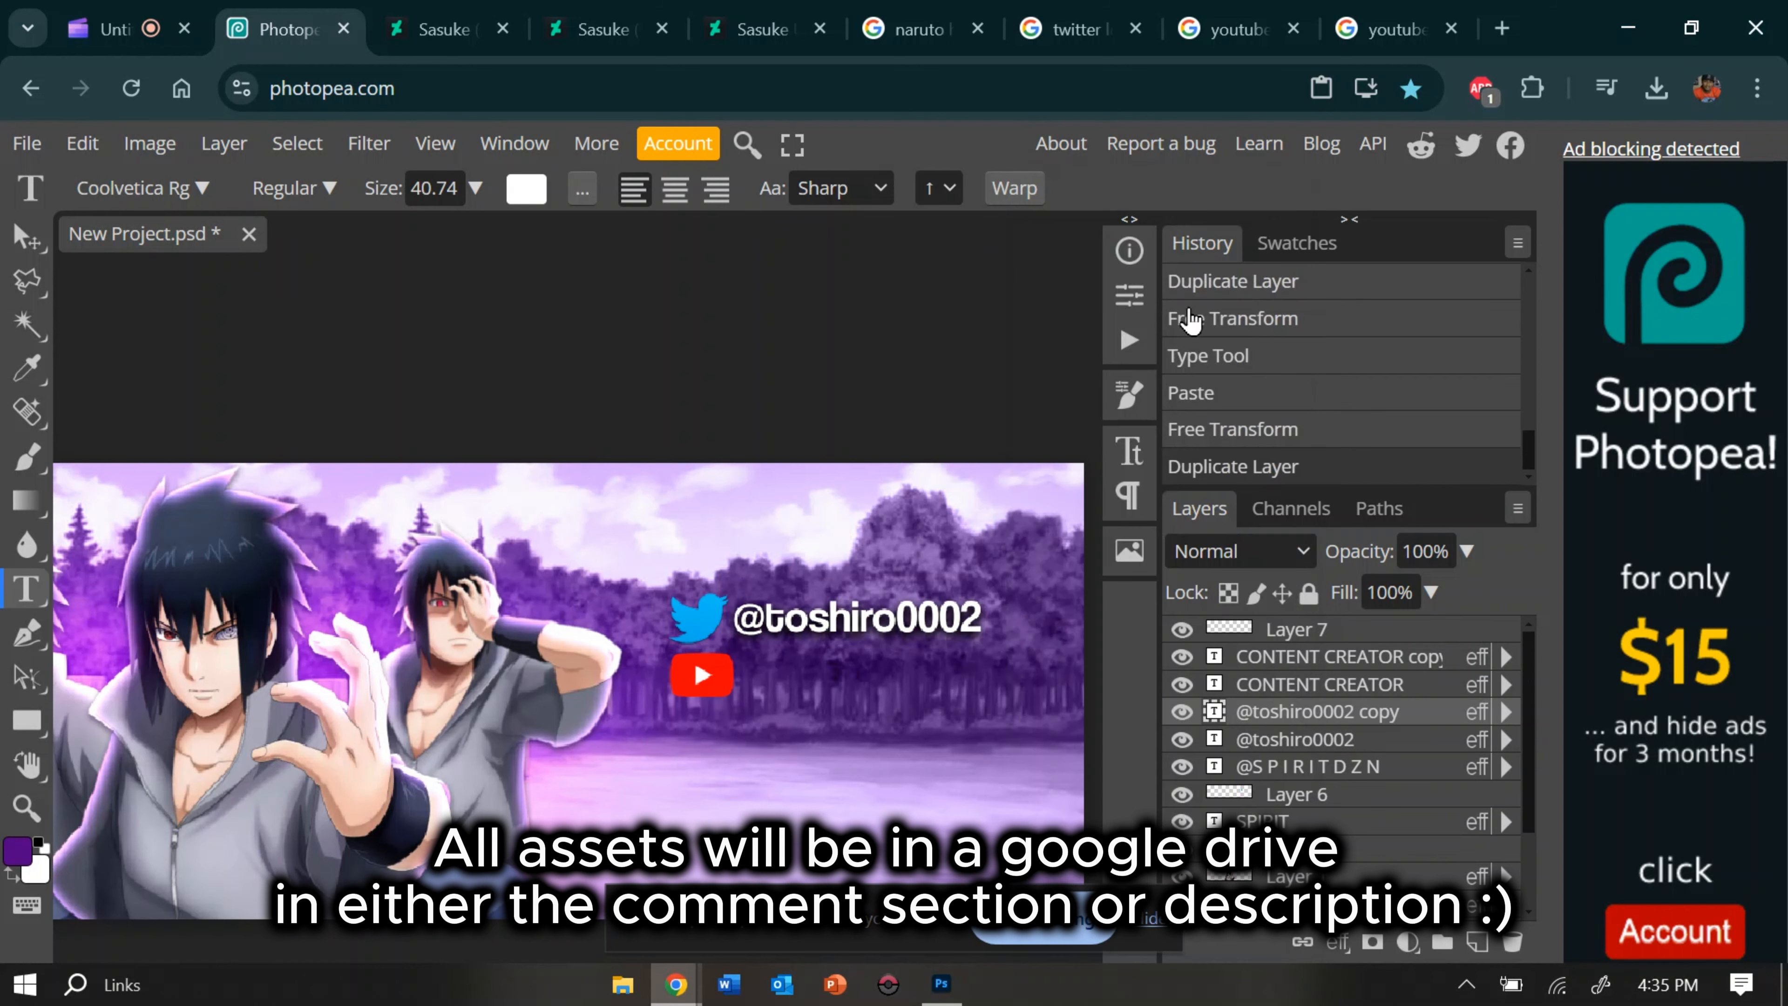
left_click(83, 143)
left_click(229, 783)
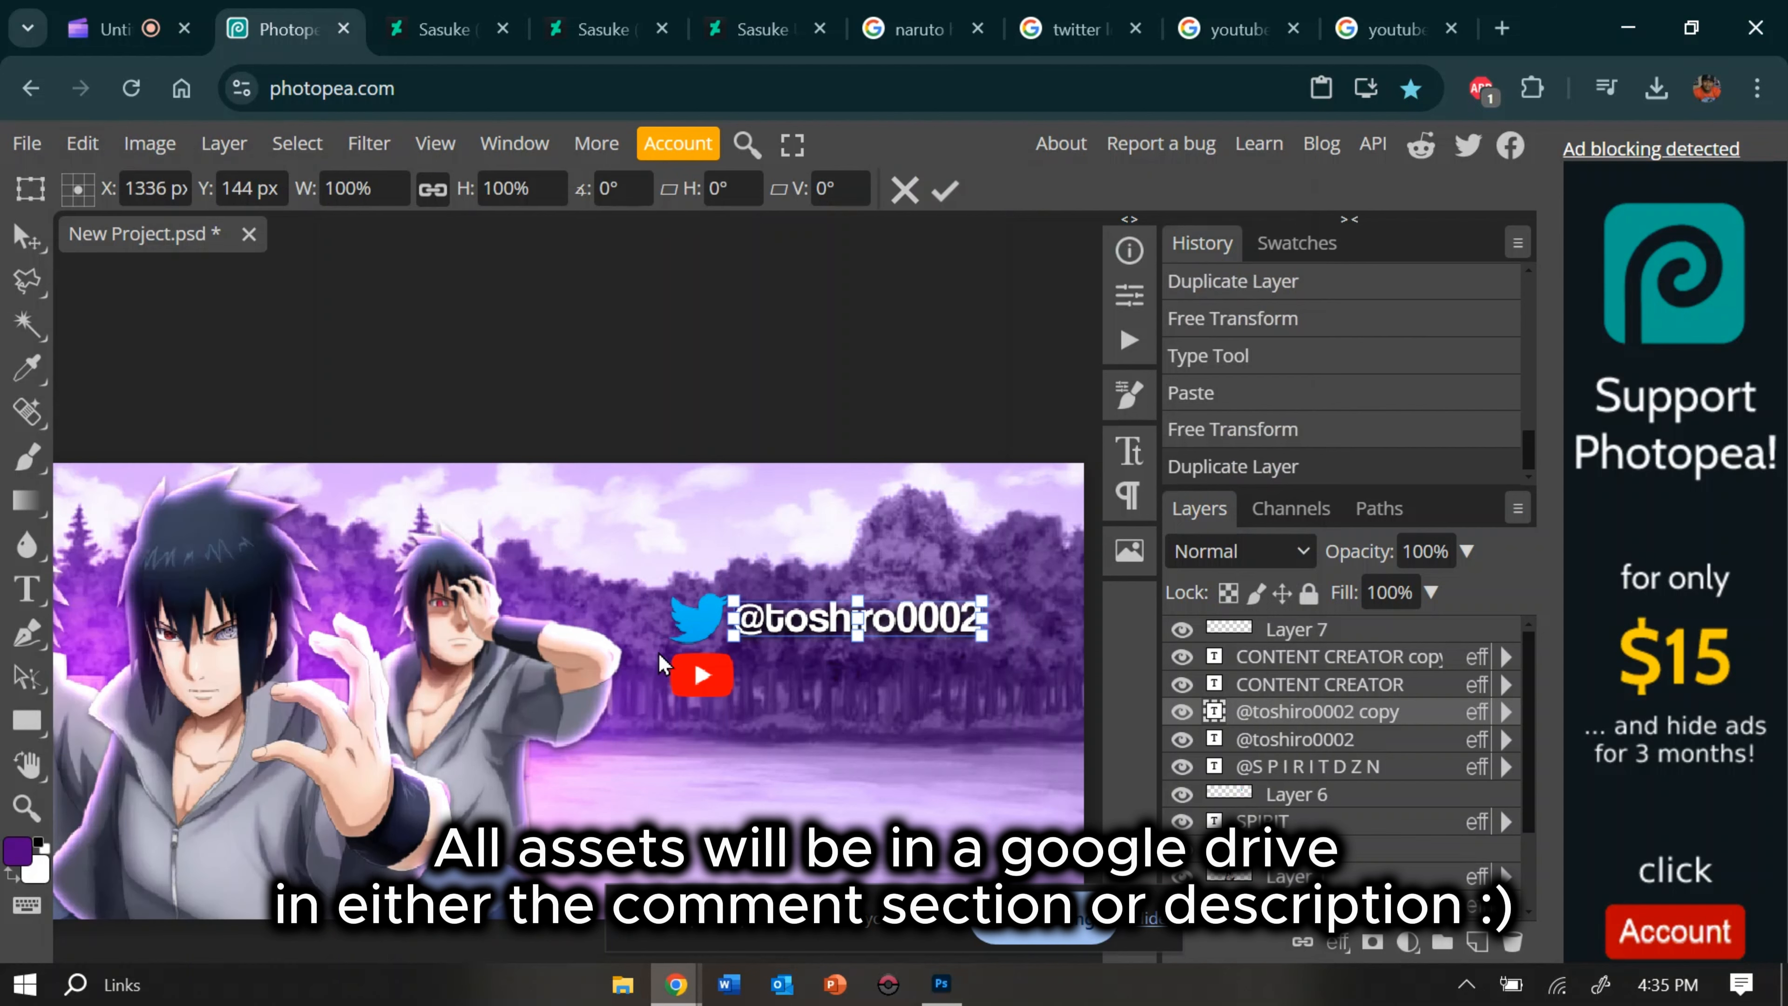
left_click_drag(787, 620, 1078, 684)
double_click(787, 679)
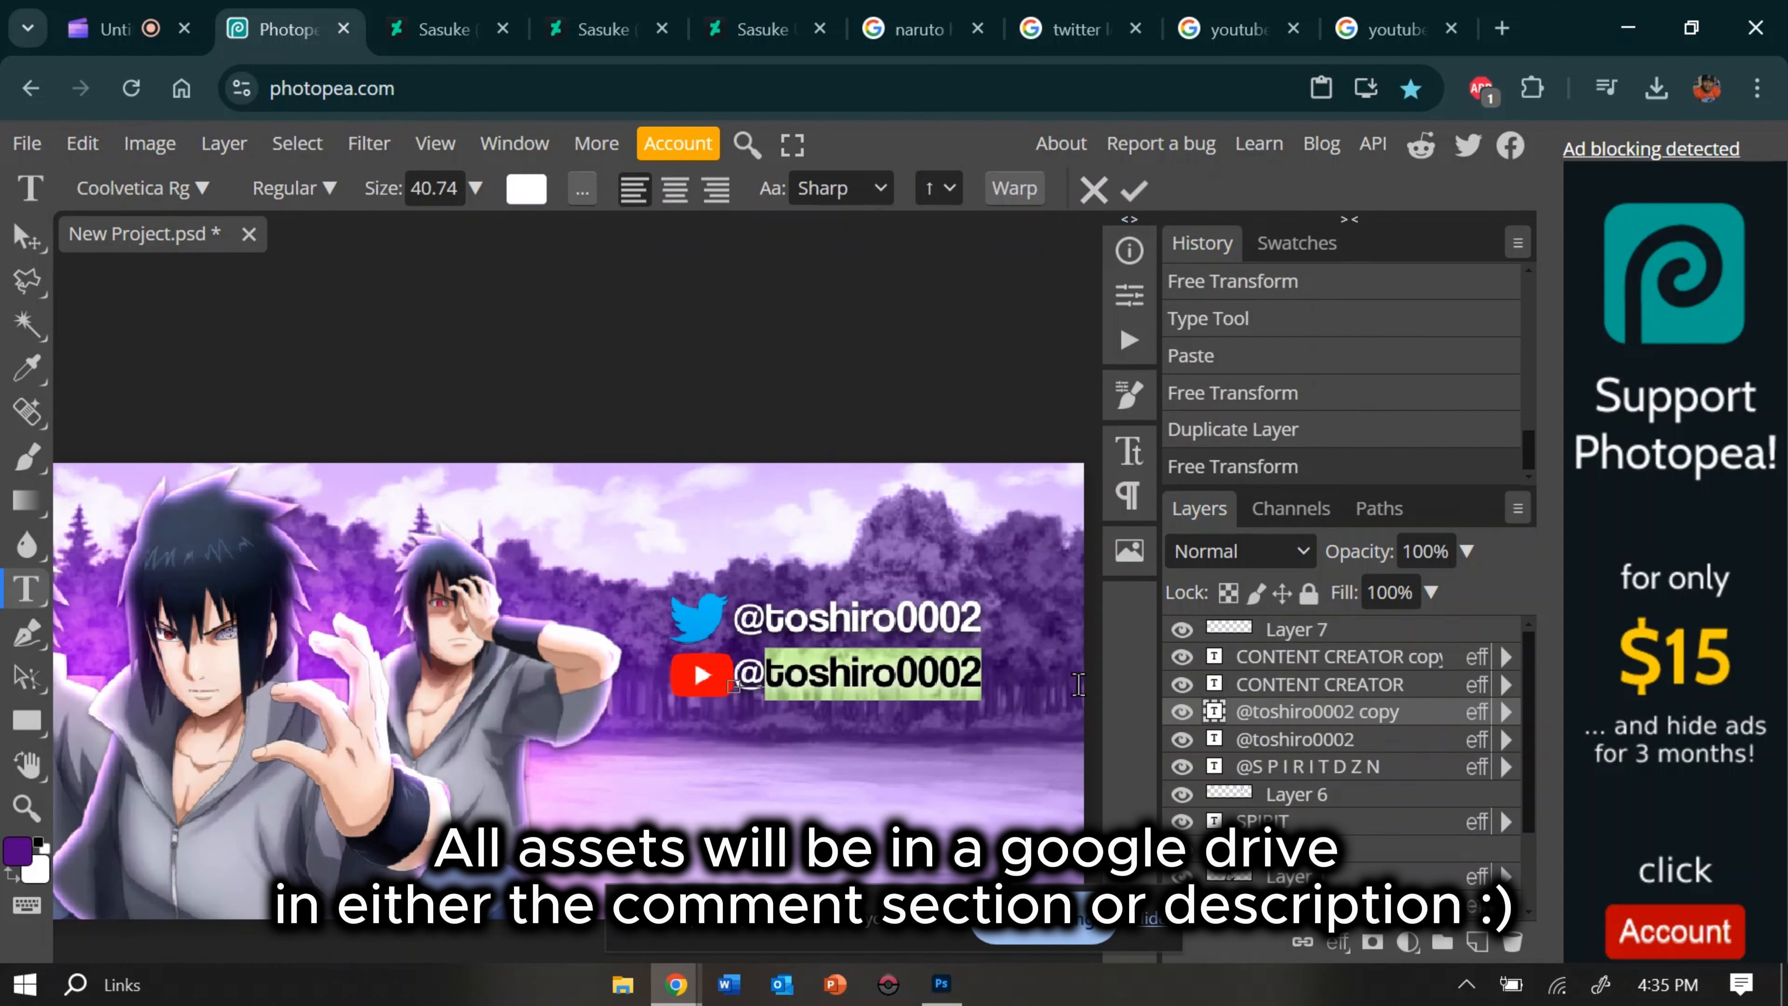
type("Spirit")
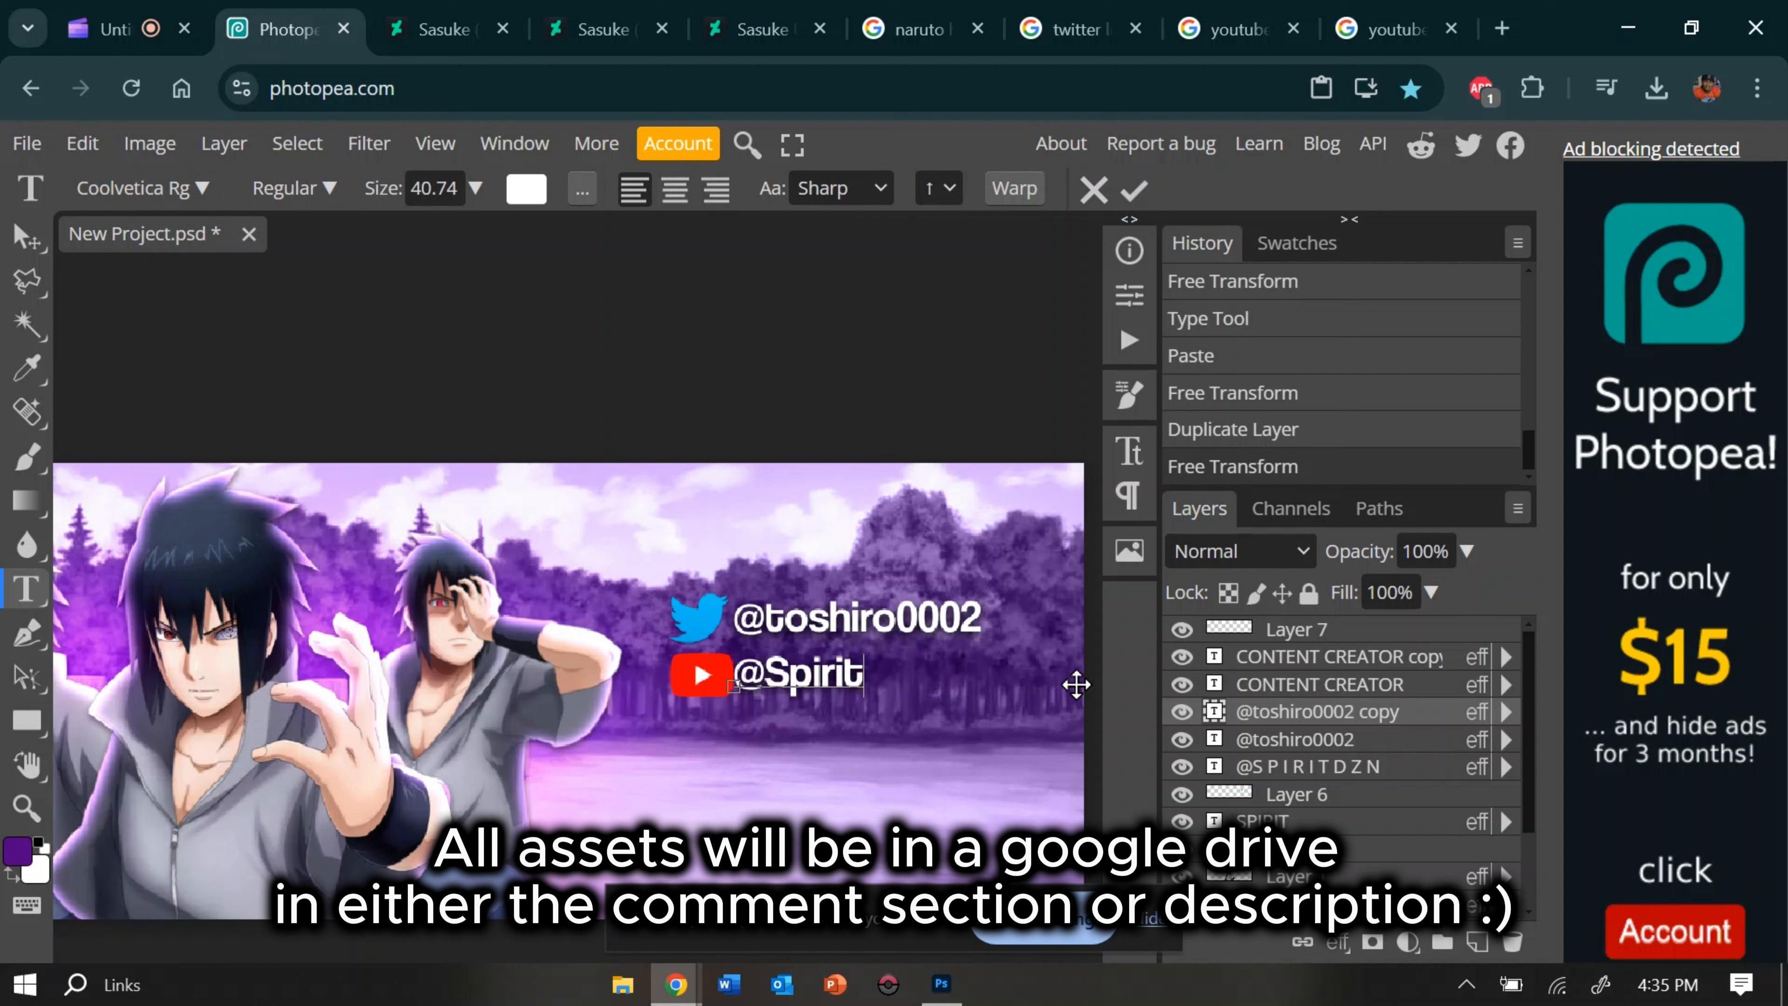
type("DZN")
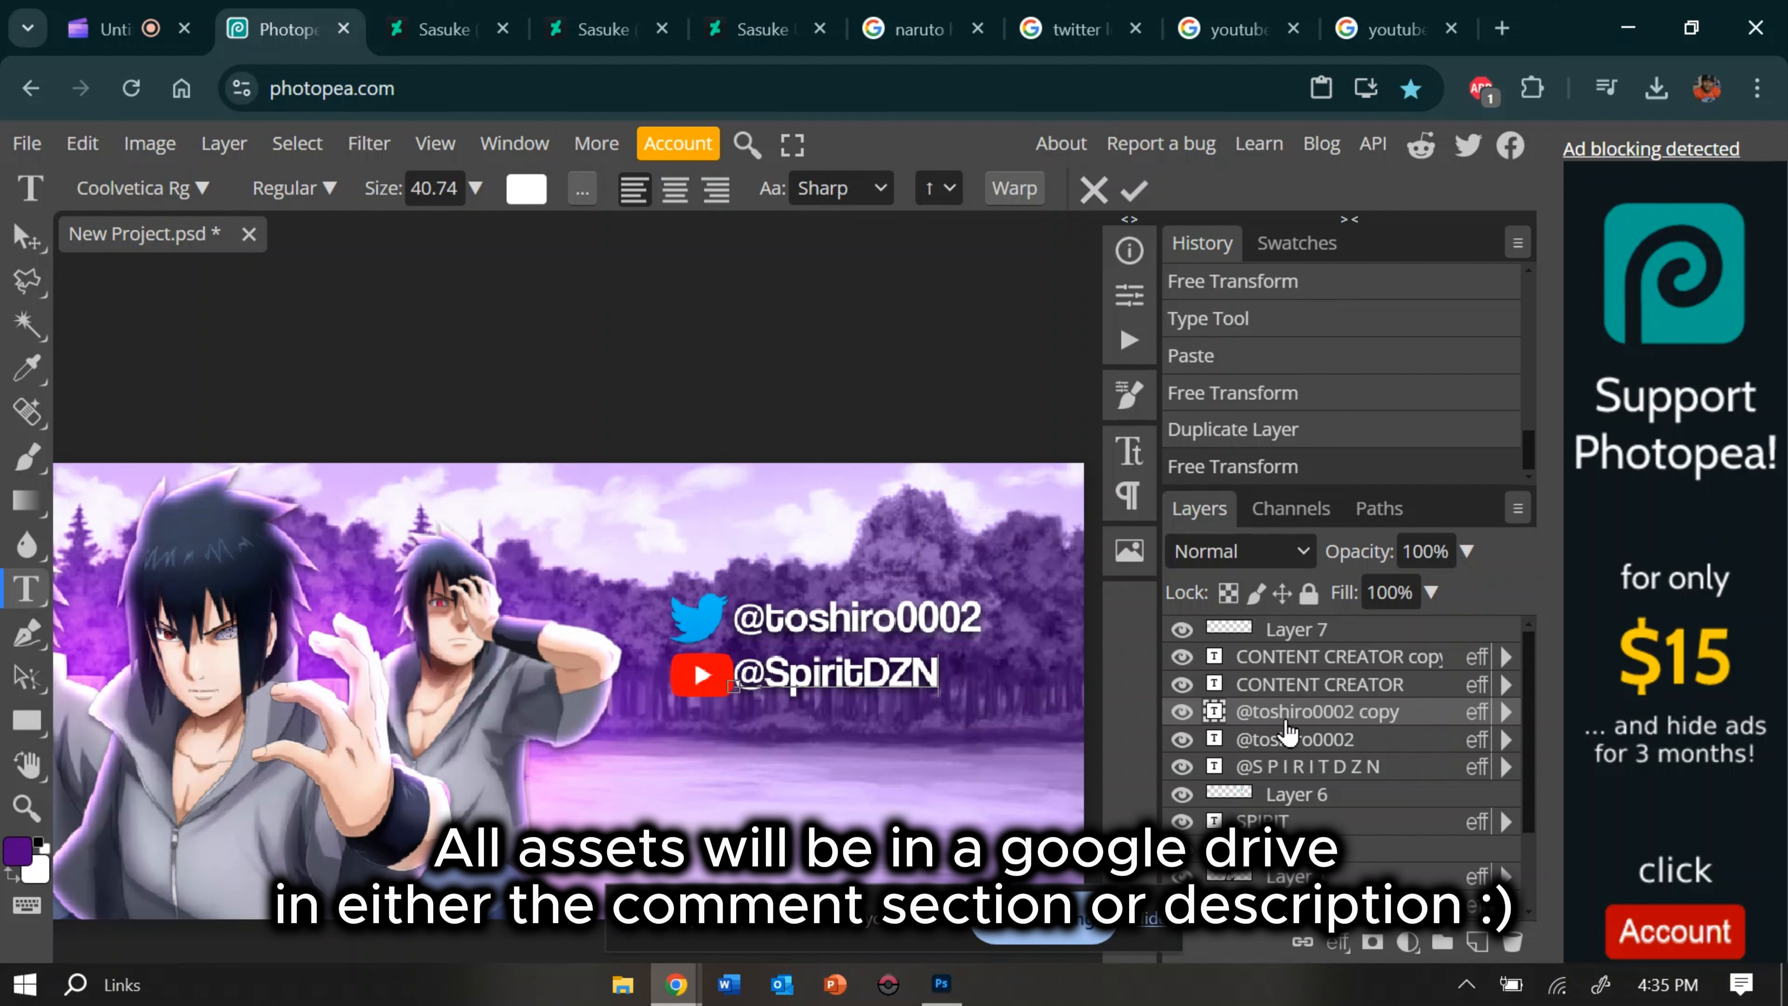
scroll(772, 623, "down", 4)
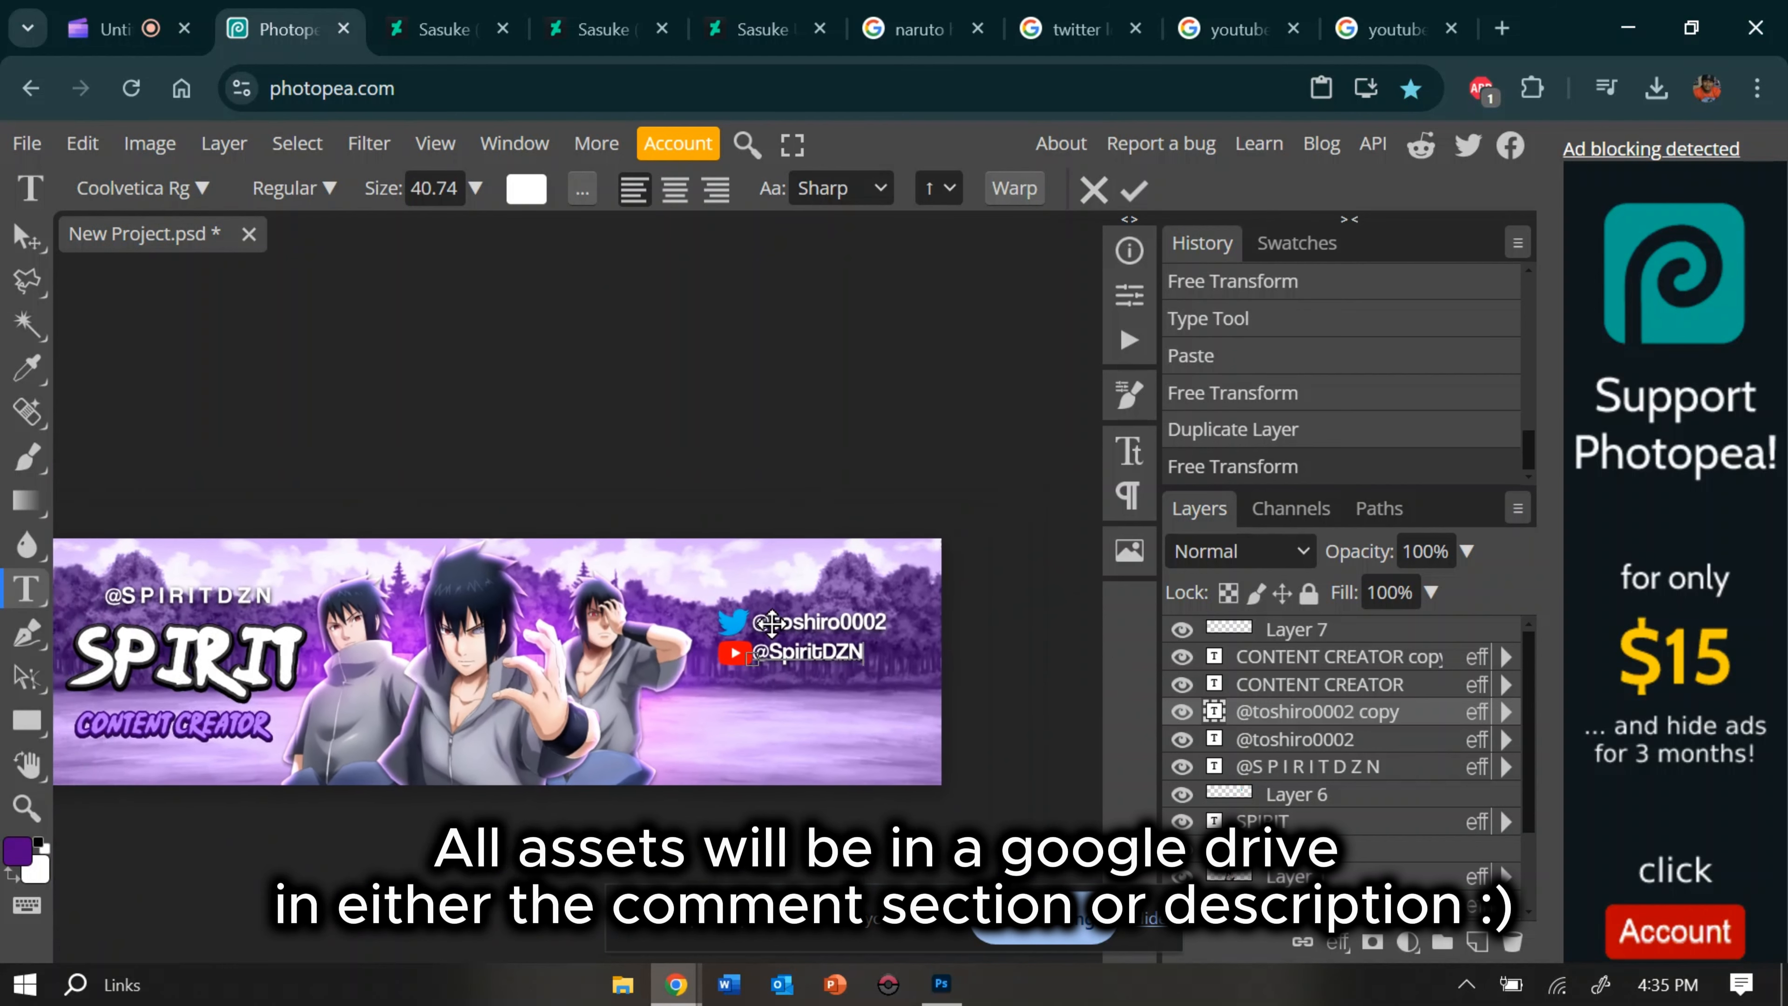
scroll(772, 623, "up", 1)
scroll(772, 624, "up", 2)
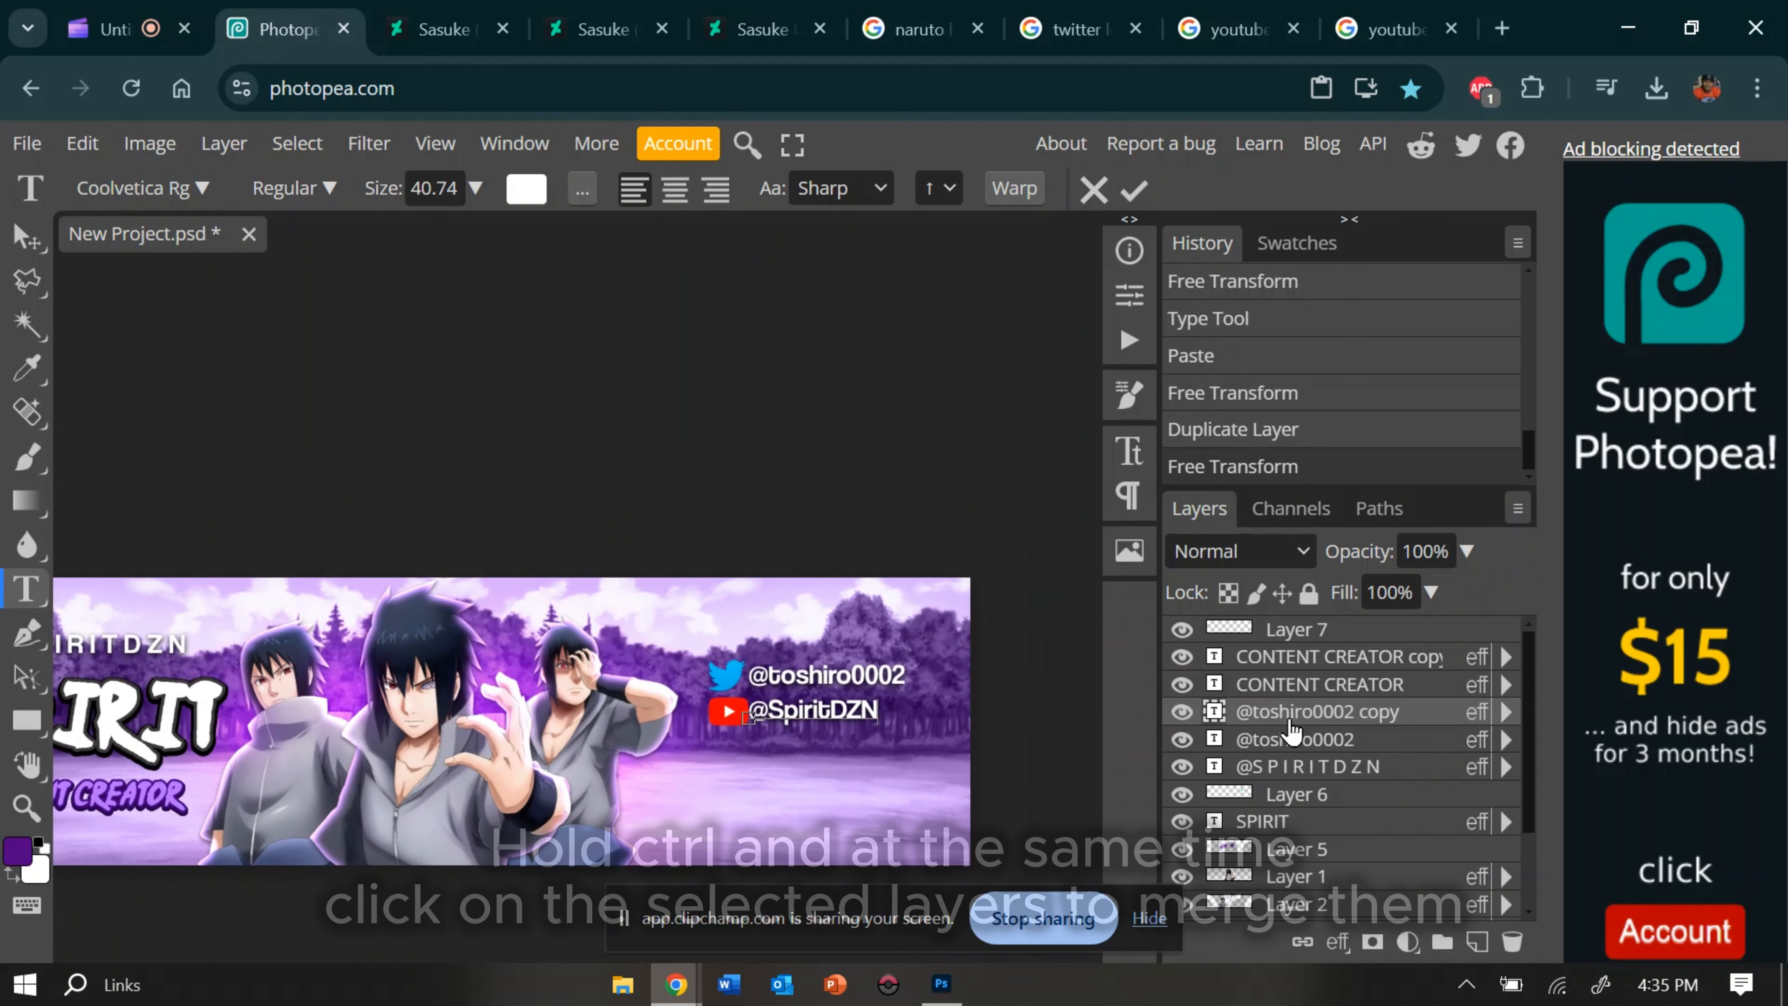
left_click(1367, 747)
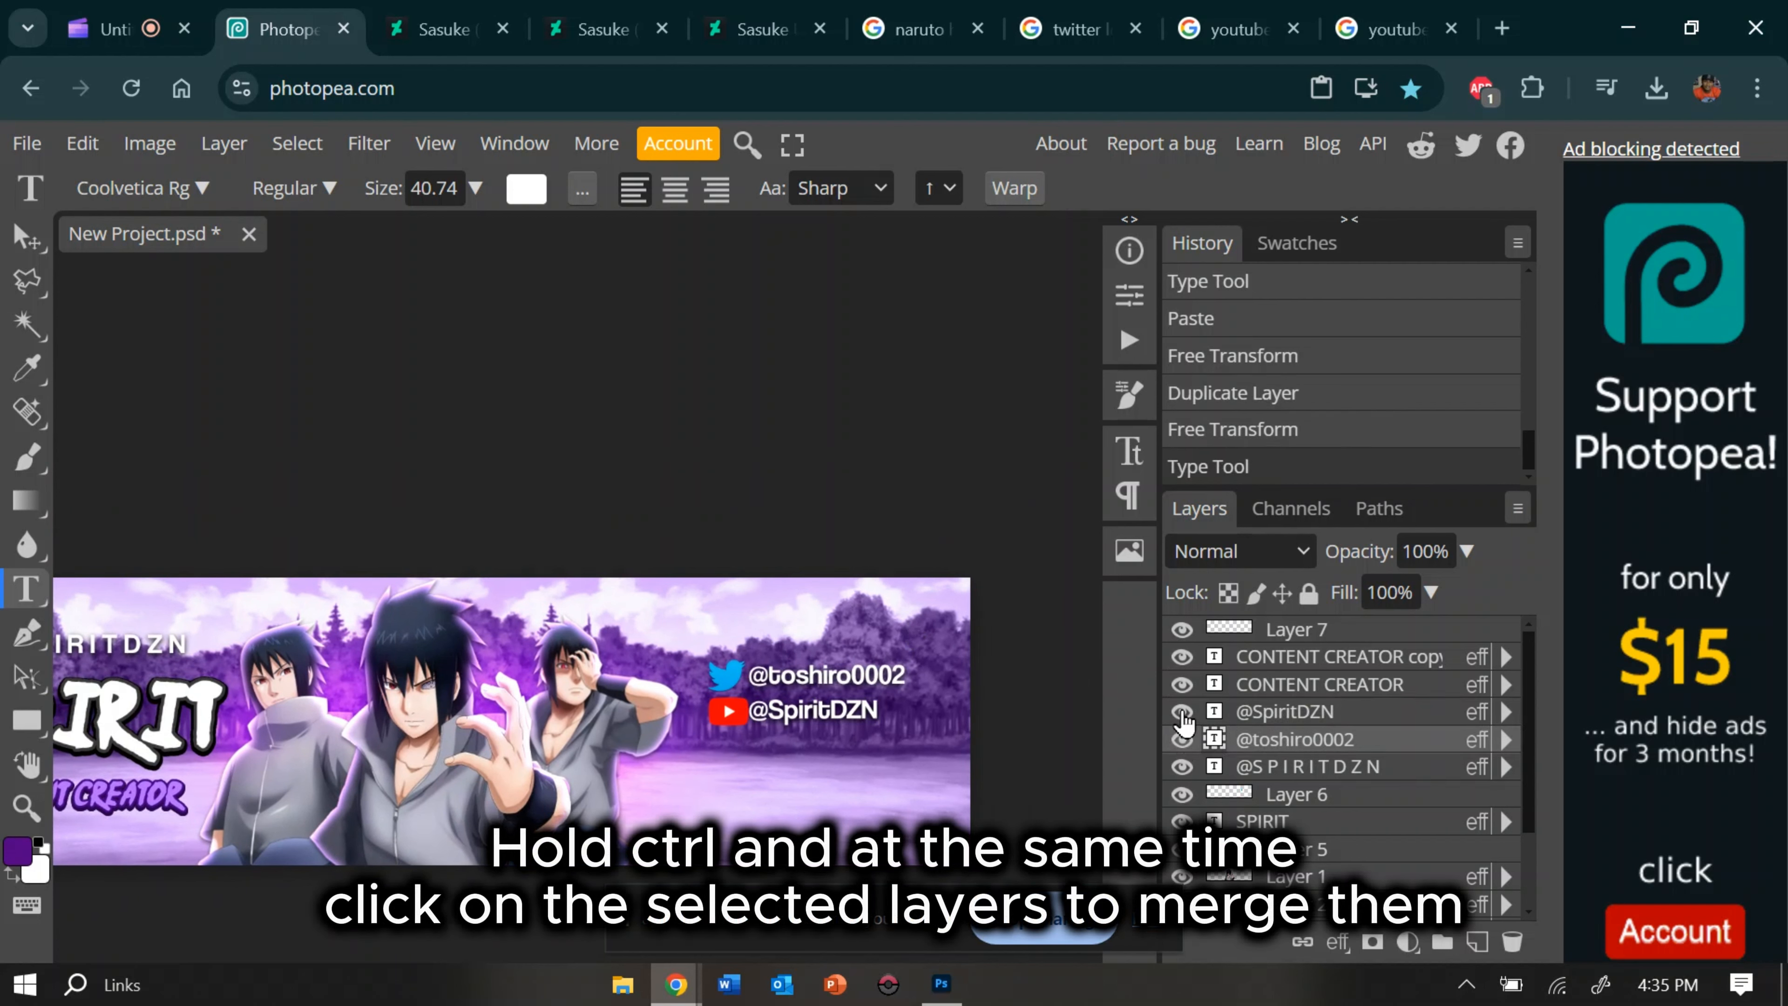
left_click_drag(1289, 629, 1359, 714)
Step: Merge the YouTube logo layer with the YouTube handle and Twitter handle text layers
left_click(1341, 720, "ctrl")
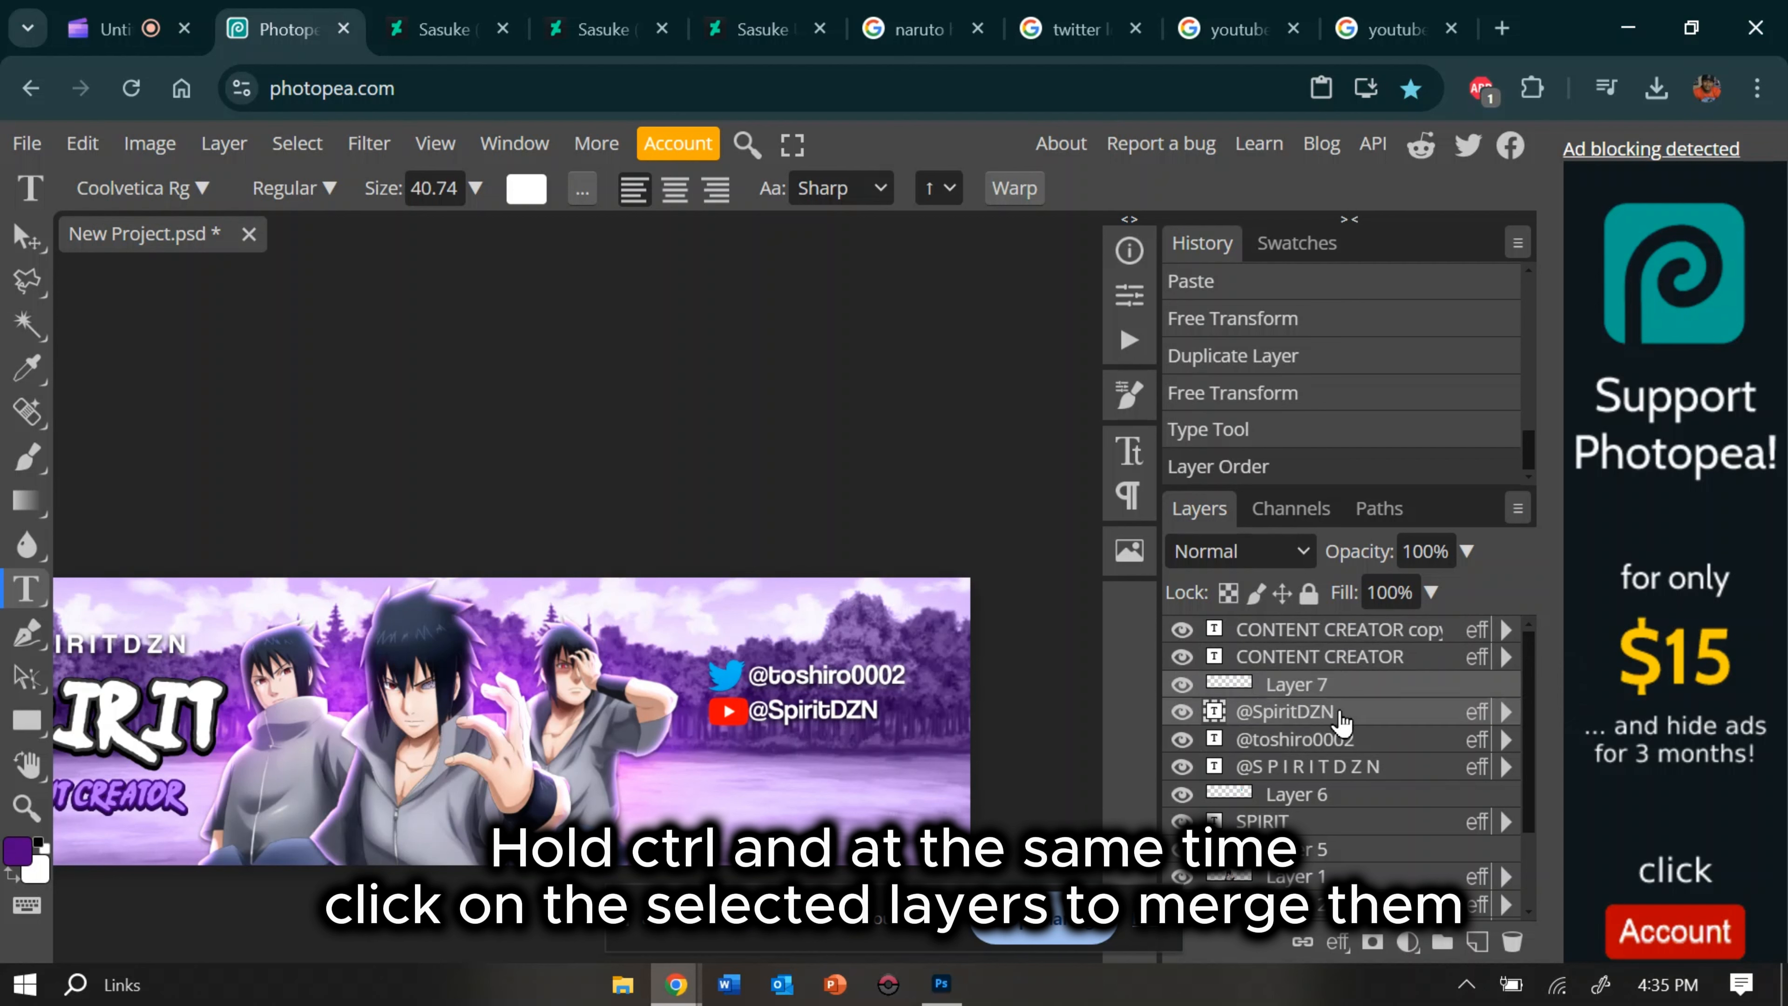
left_click(1337, 744, "ctrl")
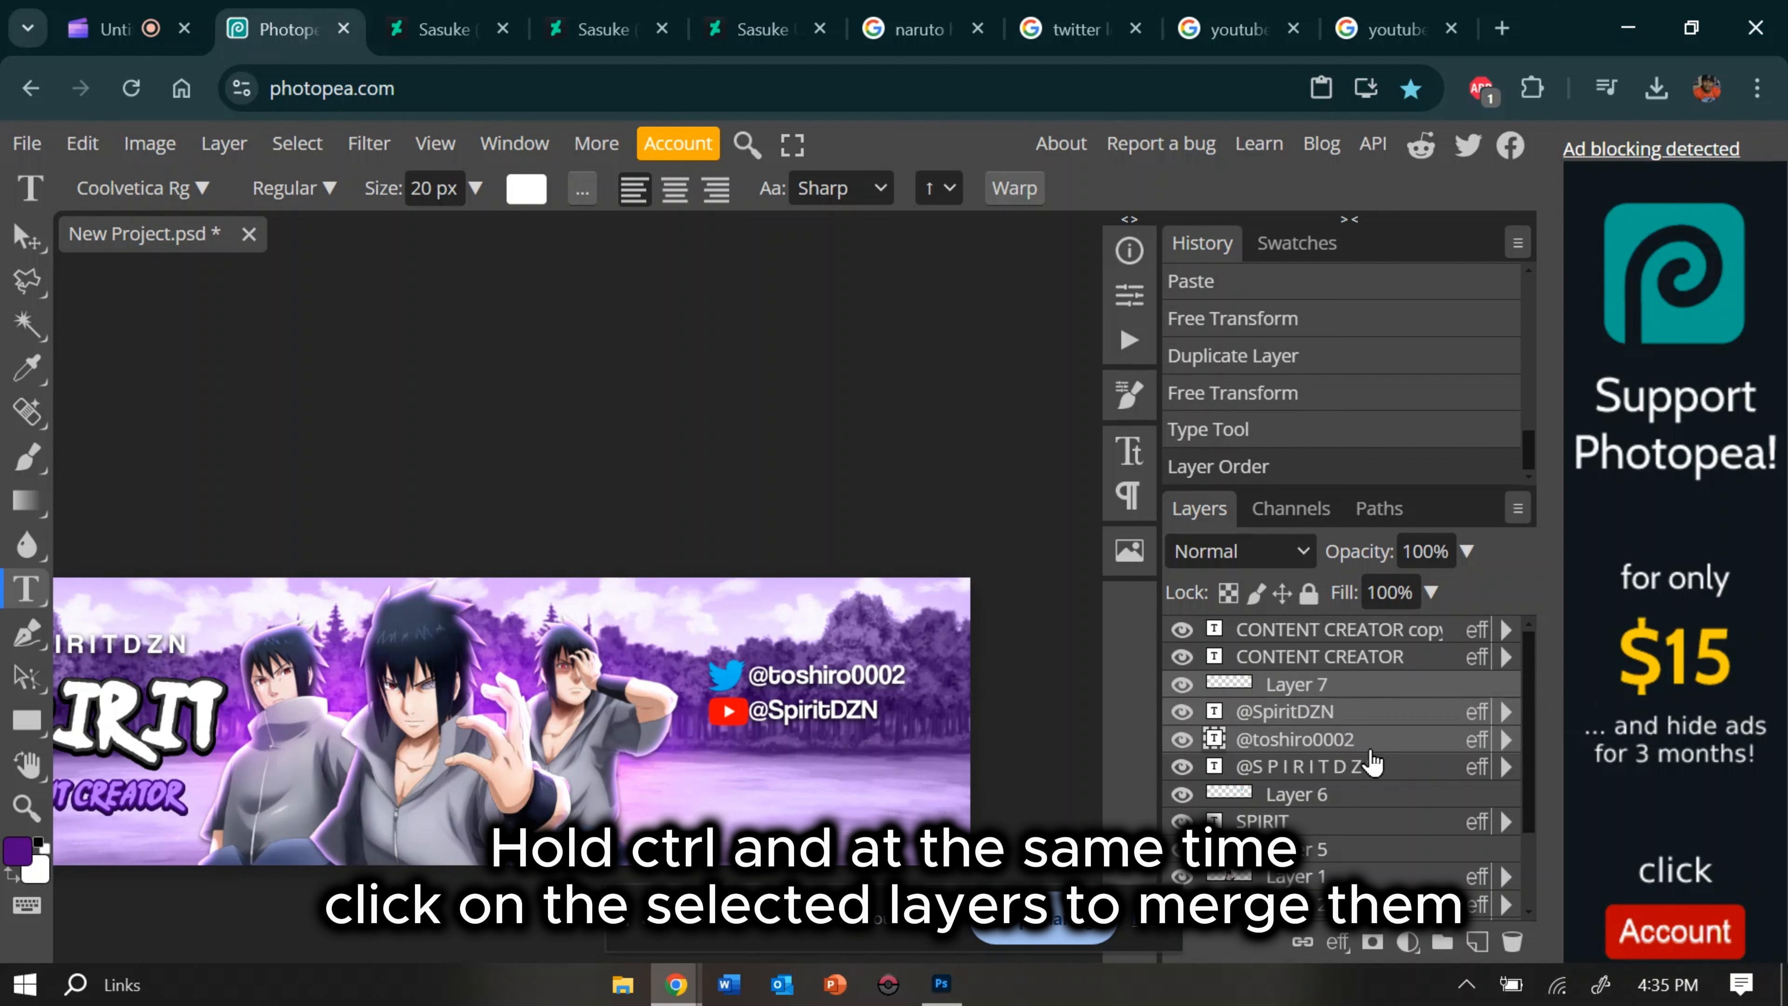
right_click(1339, 748)
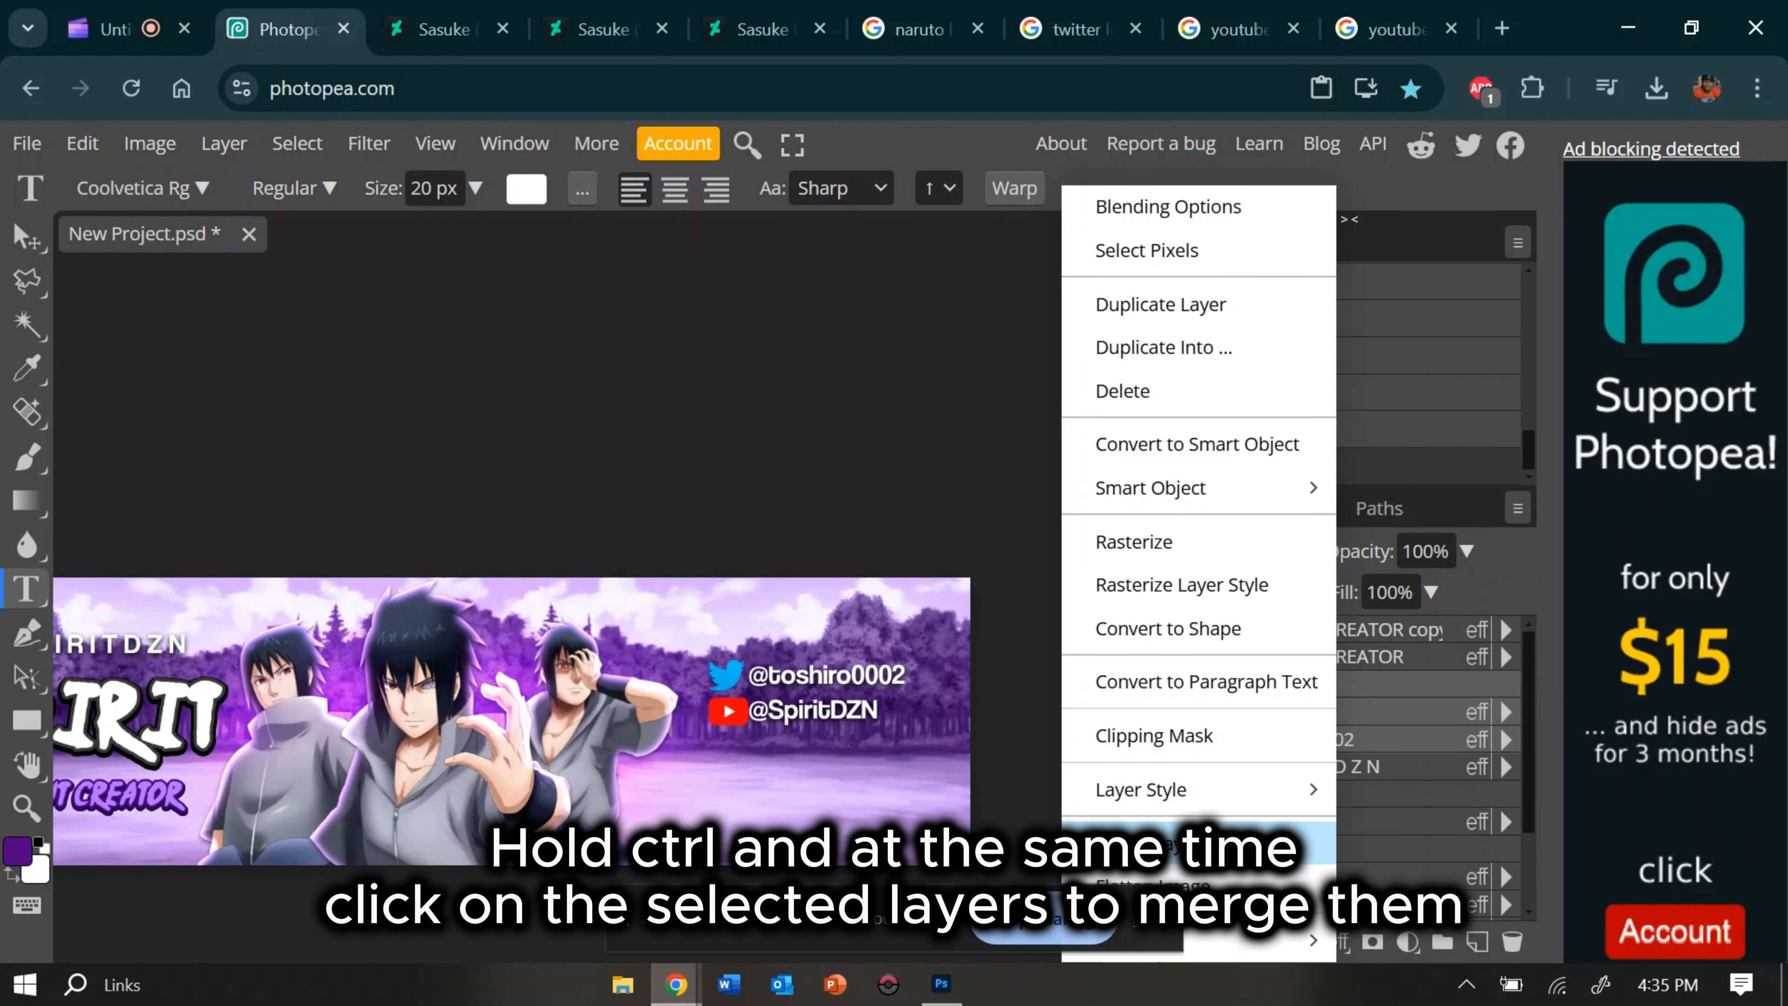
left_click(1197, 842)
Step: Try to reposition the merged handles and YouTube logo with Free Transform, and undo the last transform
left_click(83, 143)
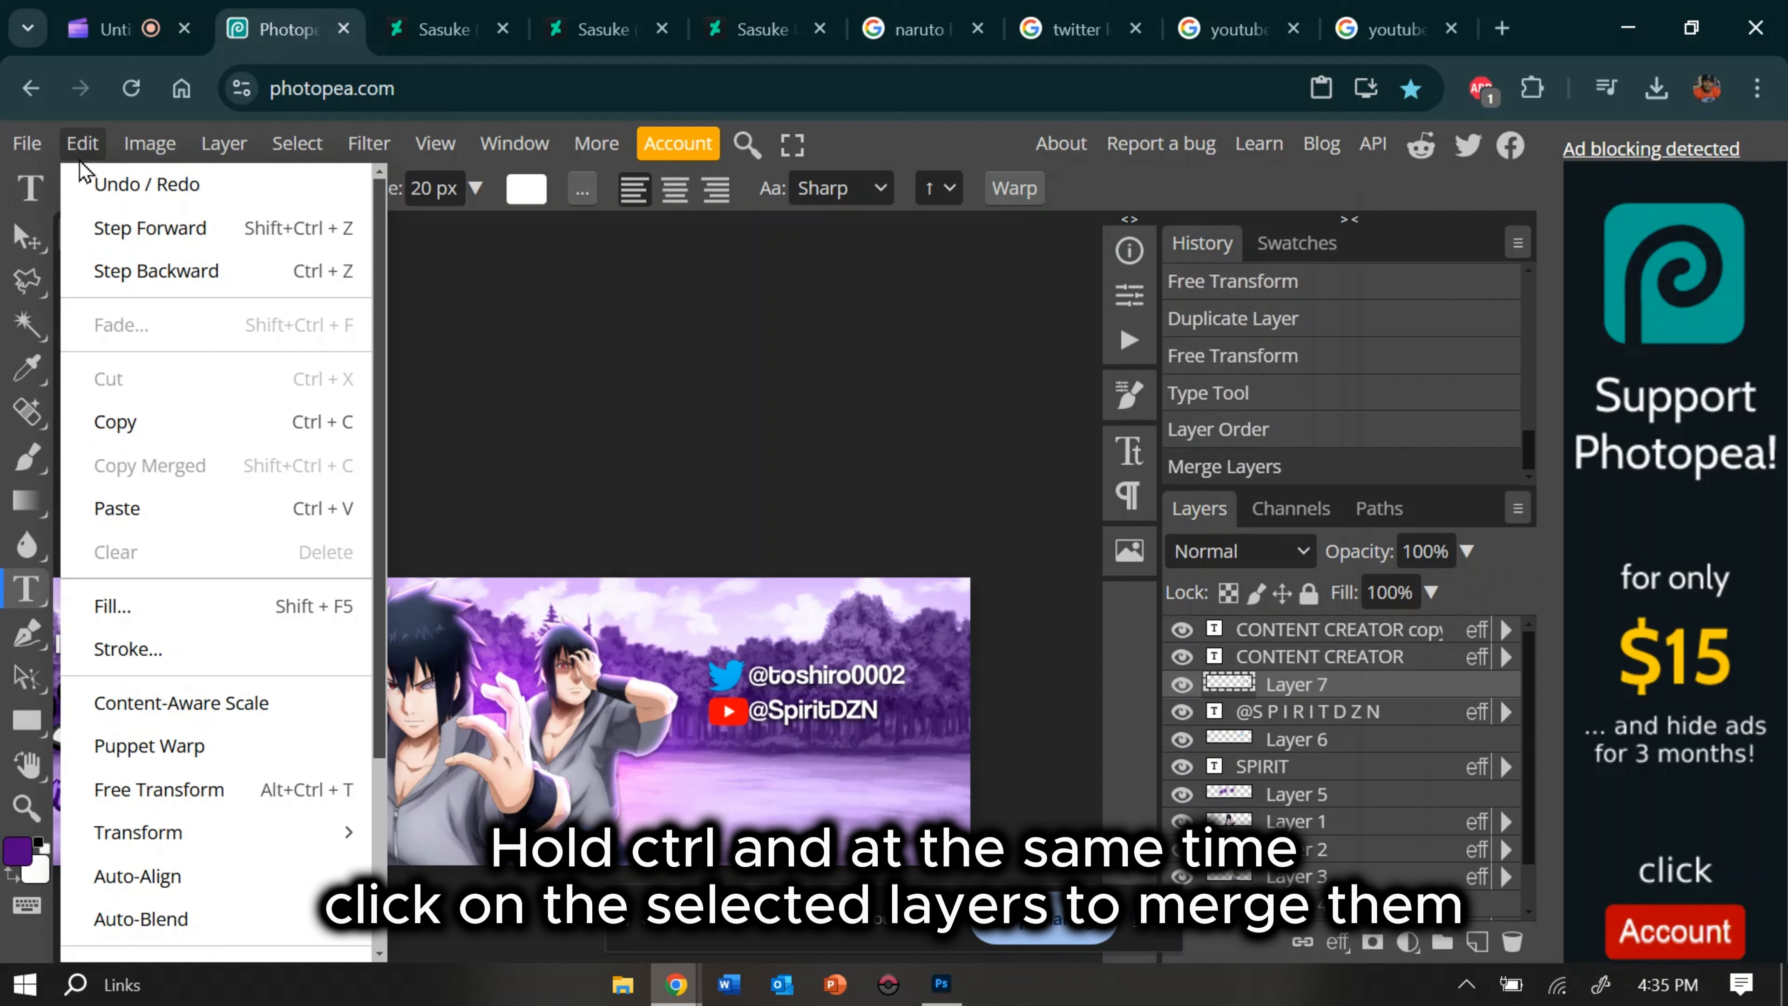
left_click(210, 778)
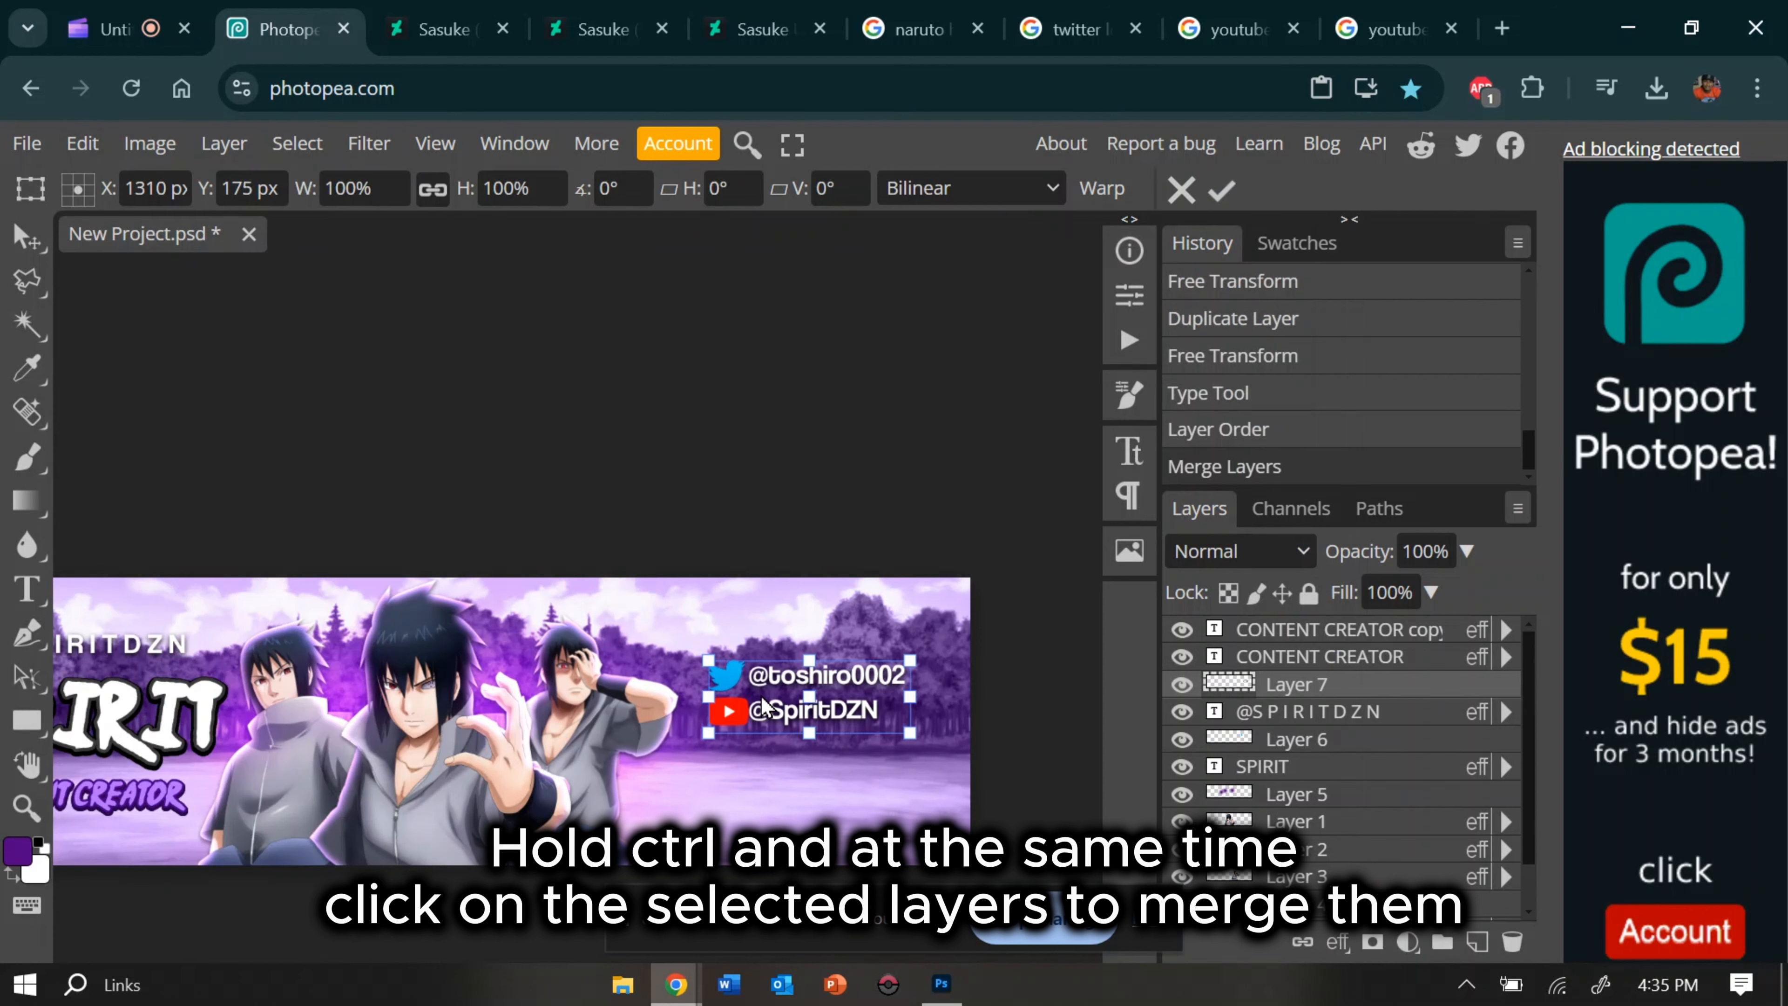
left_click_drag(762, 699, 762, 699)
key("Return")
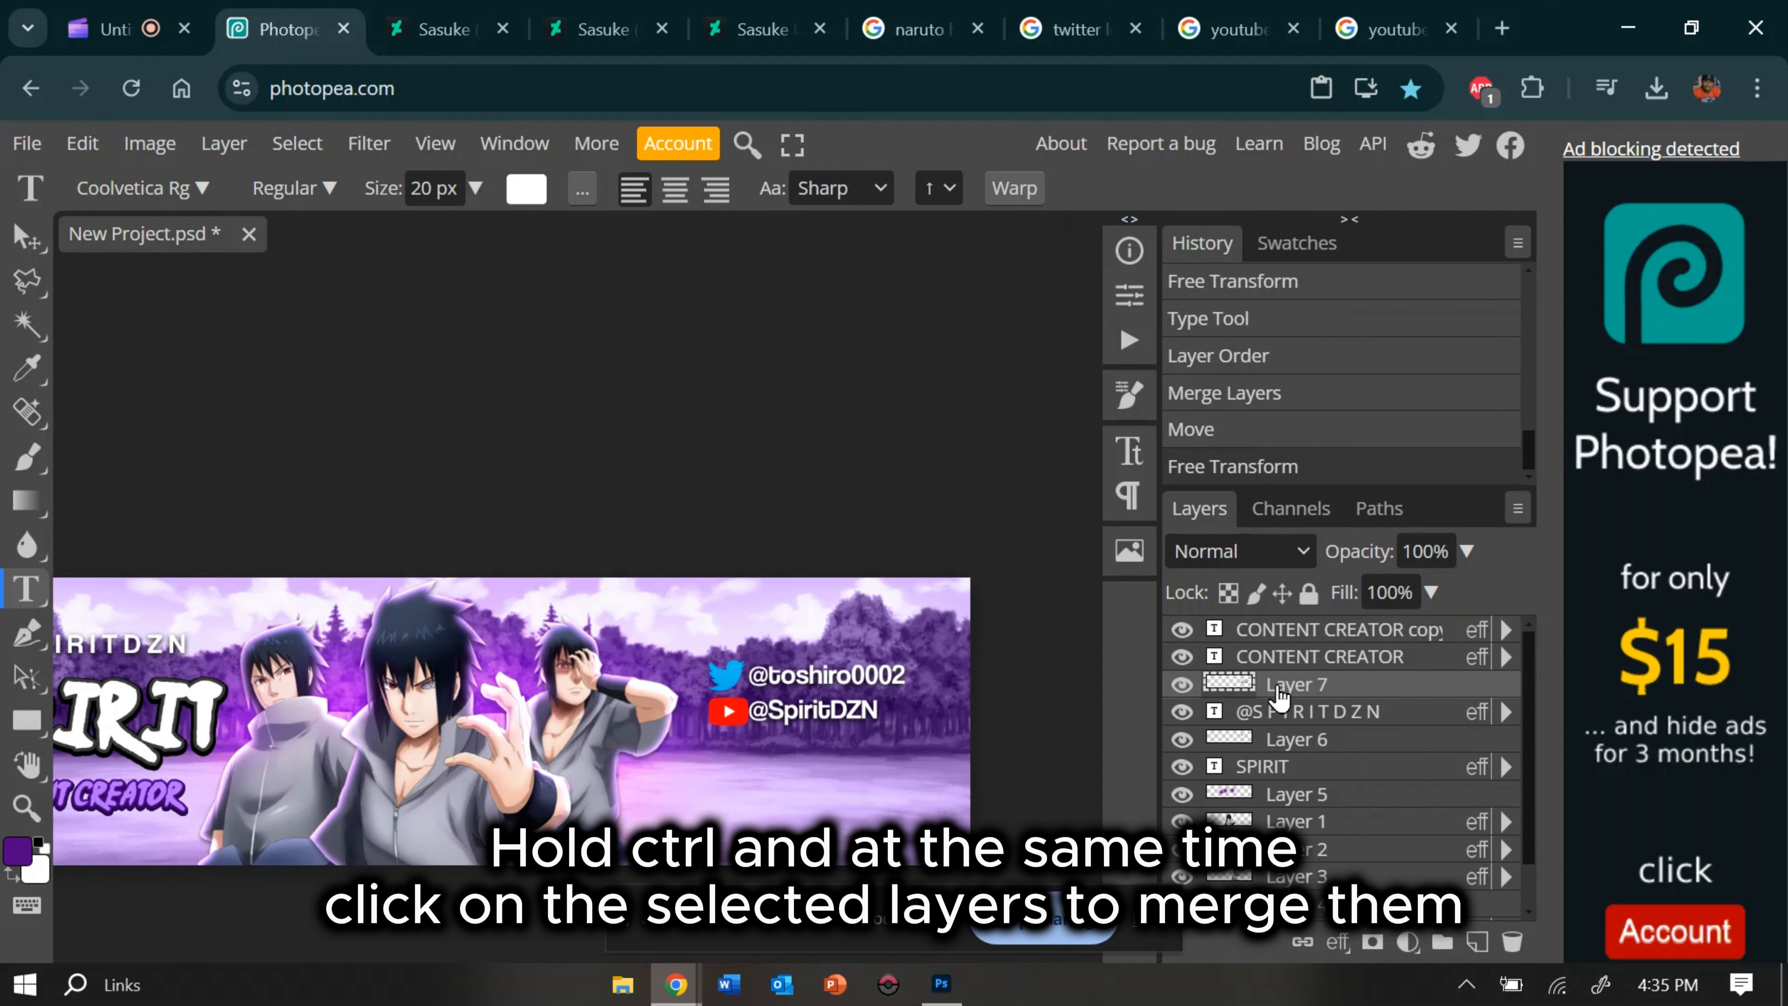
left_click(57, 147)
left_click(113, 787)
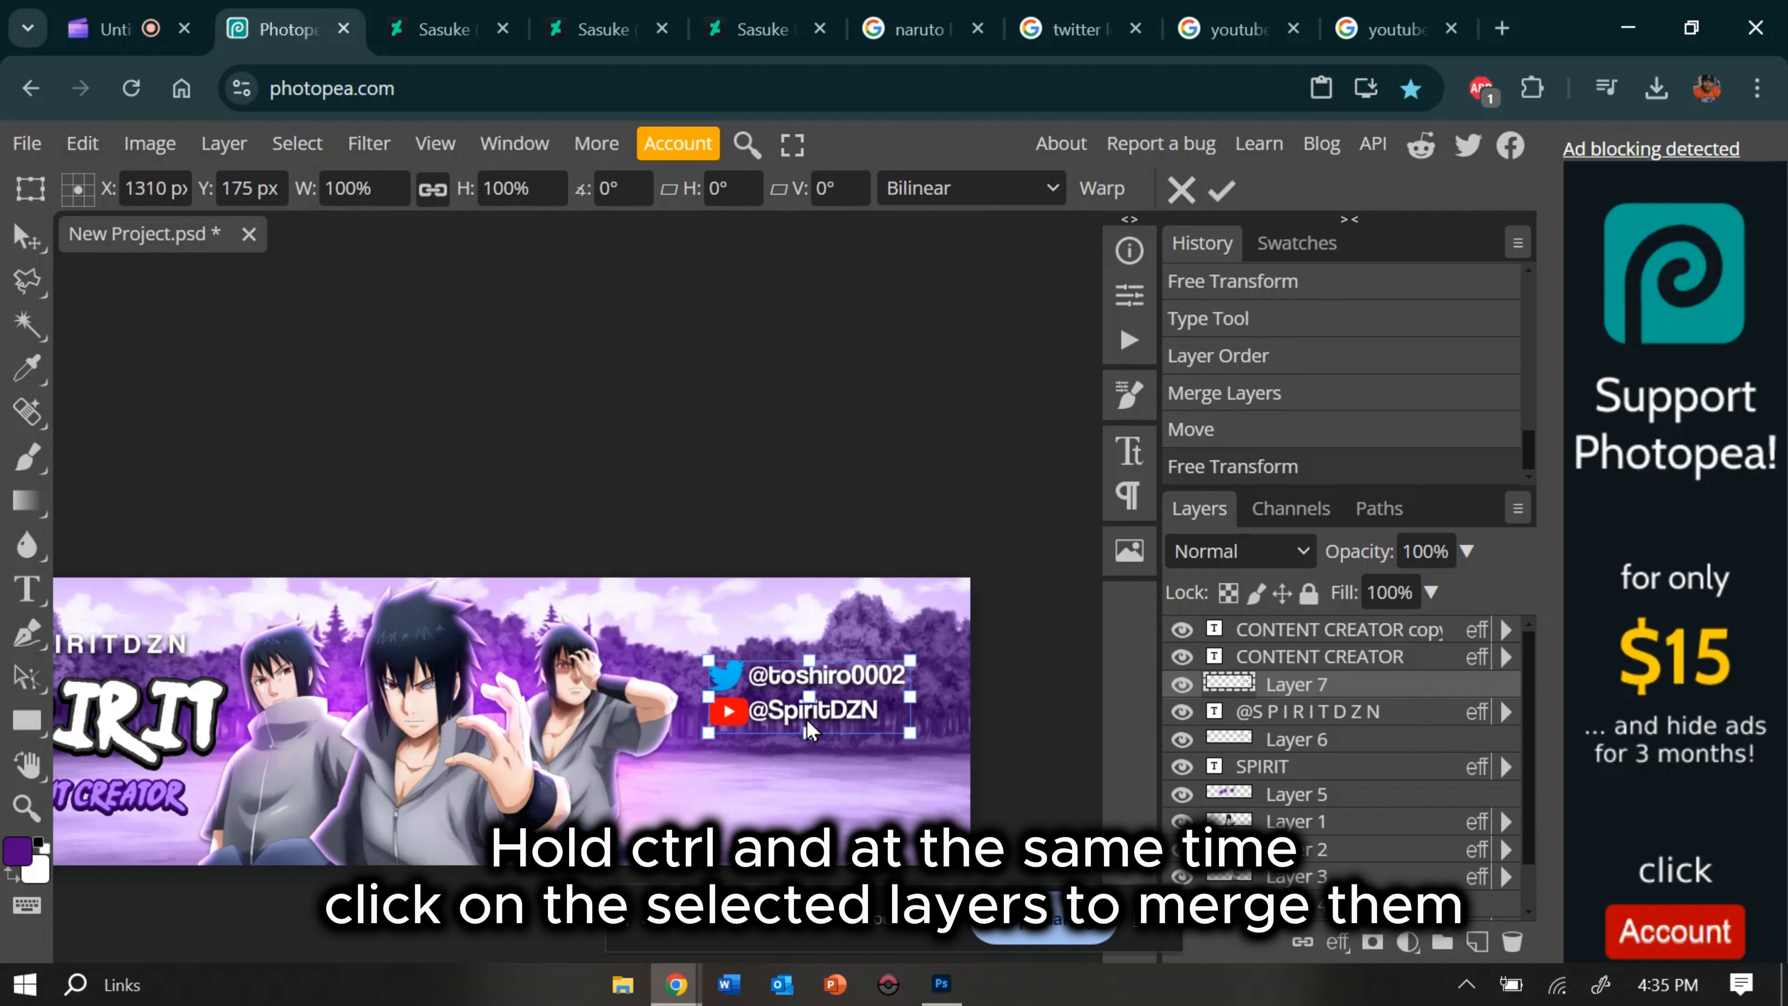
mouse_move(789, 712)
left_mouse_down()
mouse_move(790, 737)
mouse_move(788, 696)
left_mouse_up()
left_click(72, 145)
left_click(120, 180)
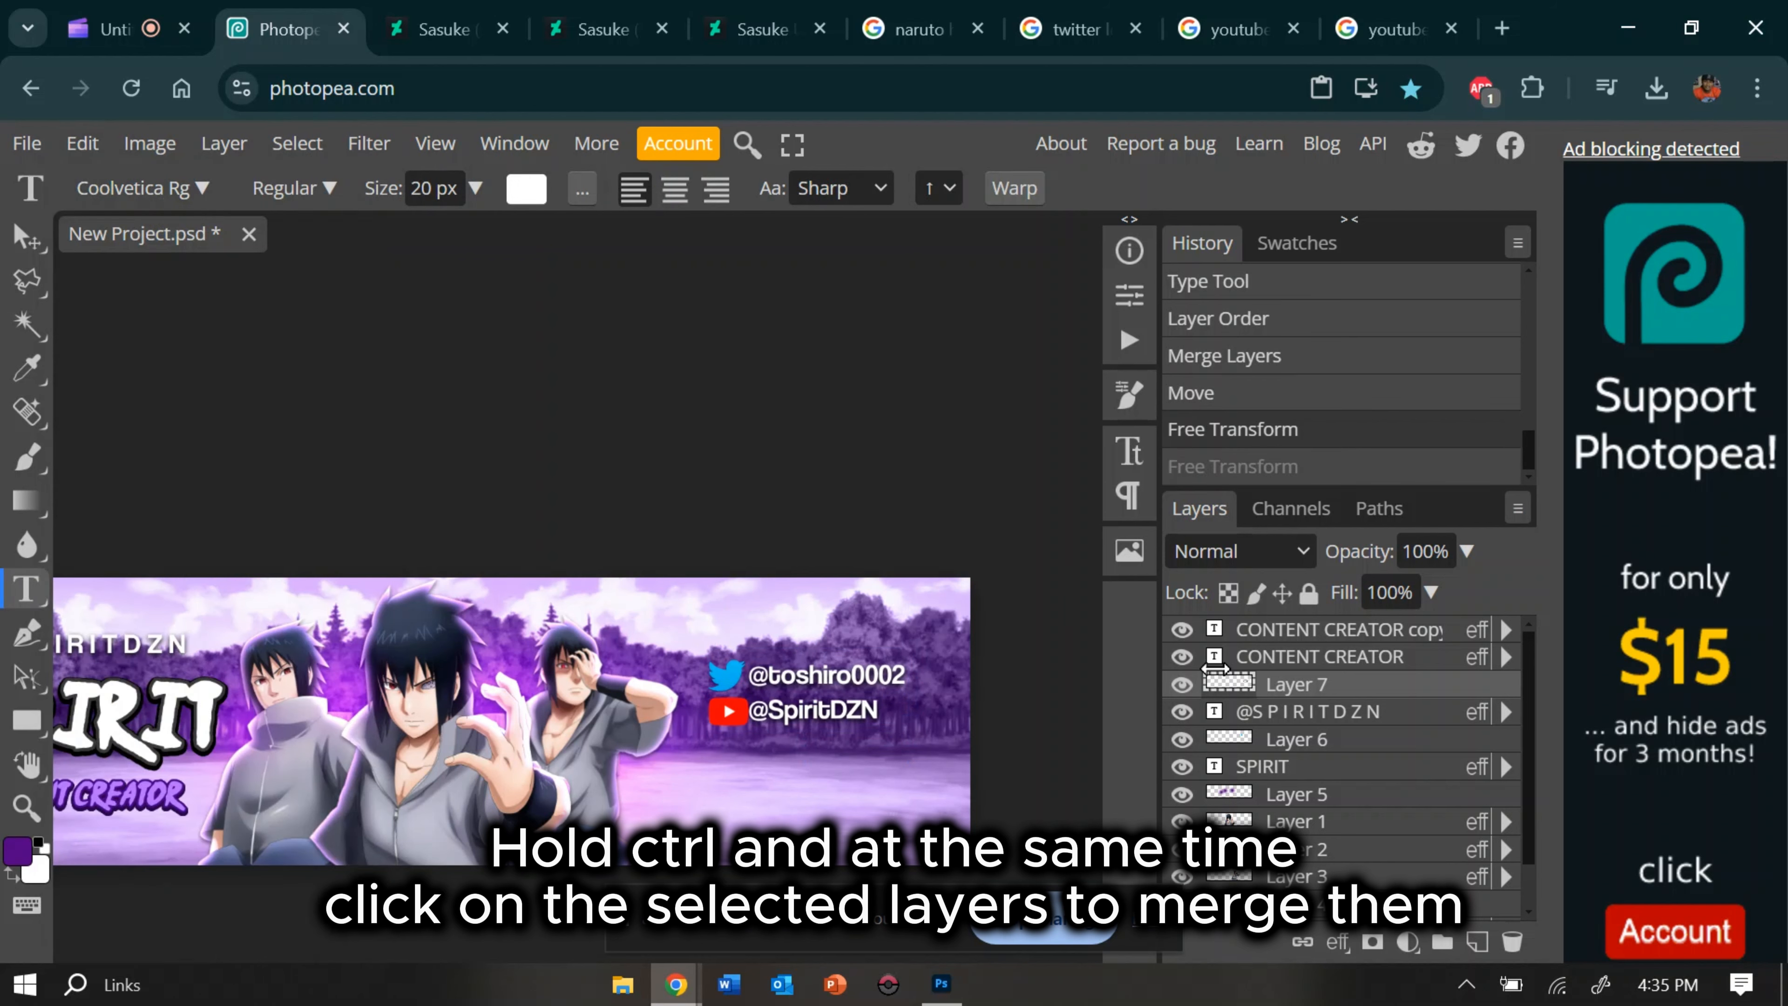
Step: Merge the Twitter logo layer with the merged layer of handles and YouTube logo
left_click(1336, 740, "ctrl")
right_click(1336, 739)
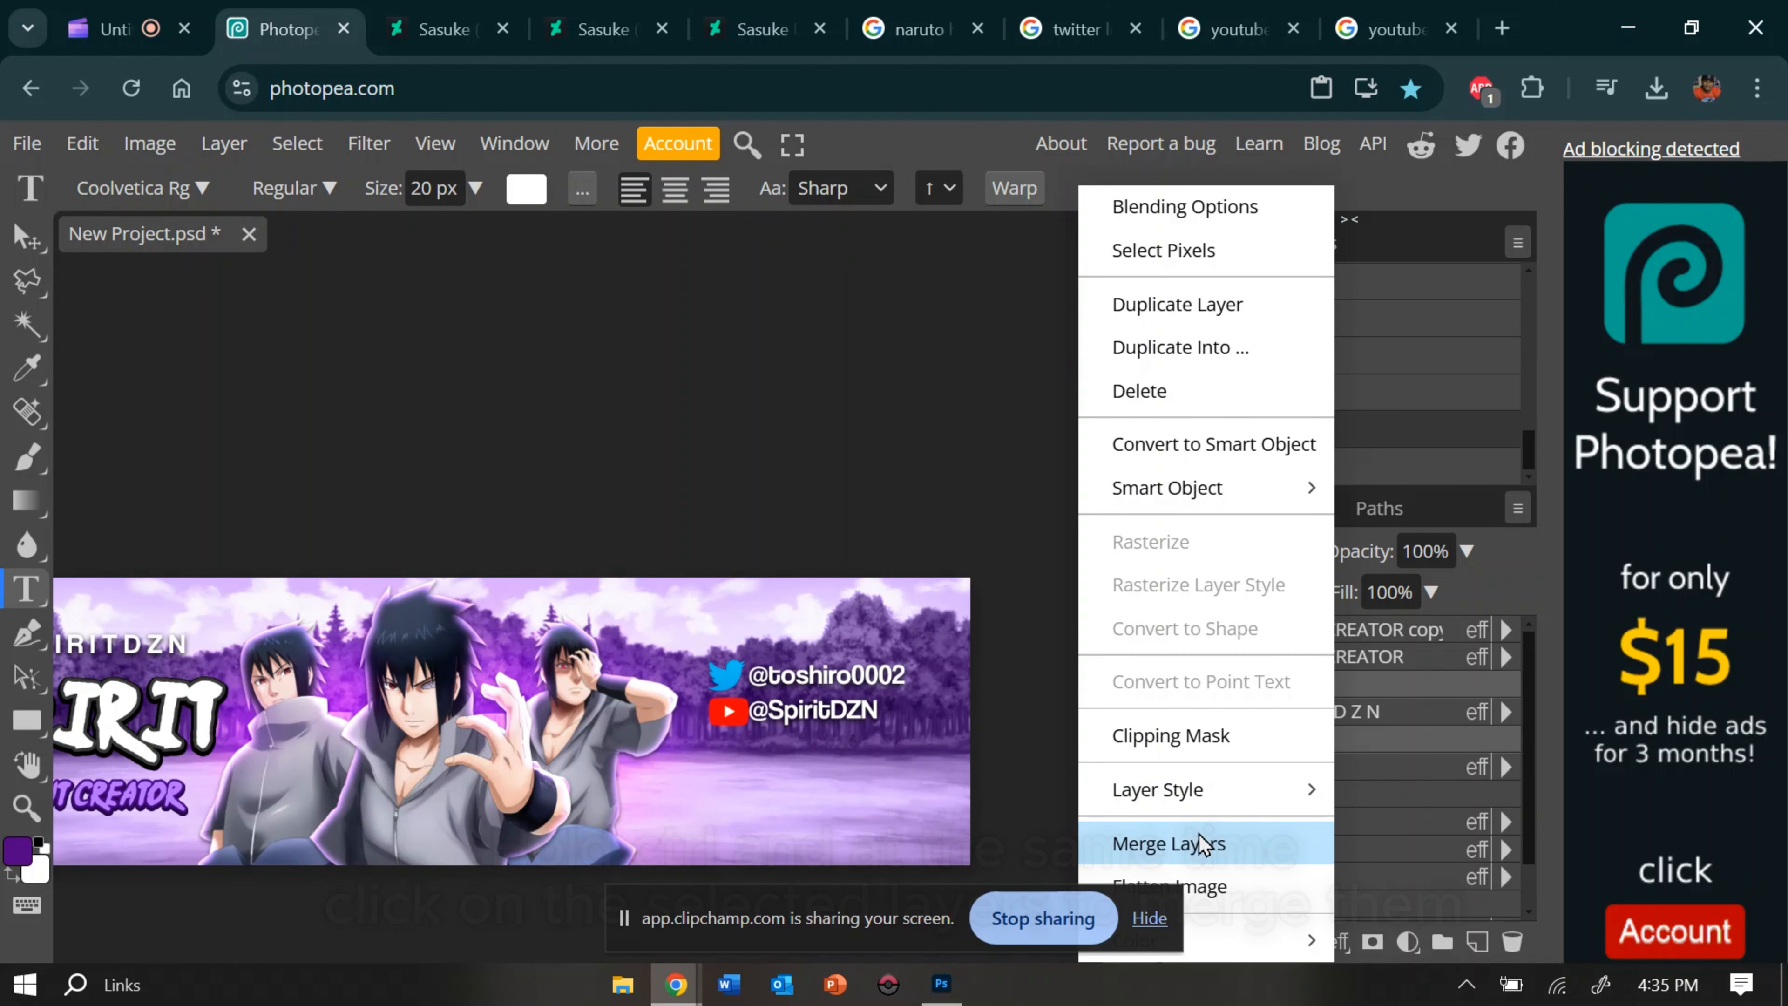
left_click(1199, 833)
Step: Move the merged logos and handles down to about X 1312, Y 211 px with Free Transform
left_click(82, 143)
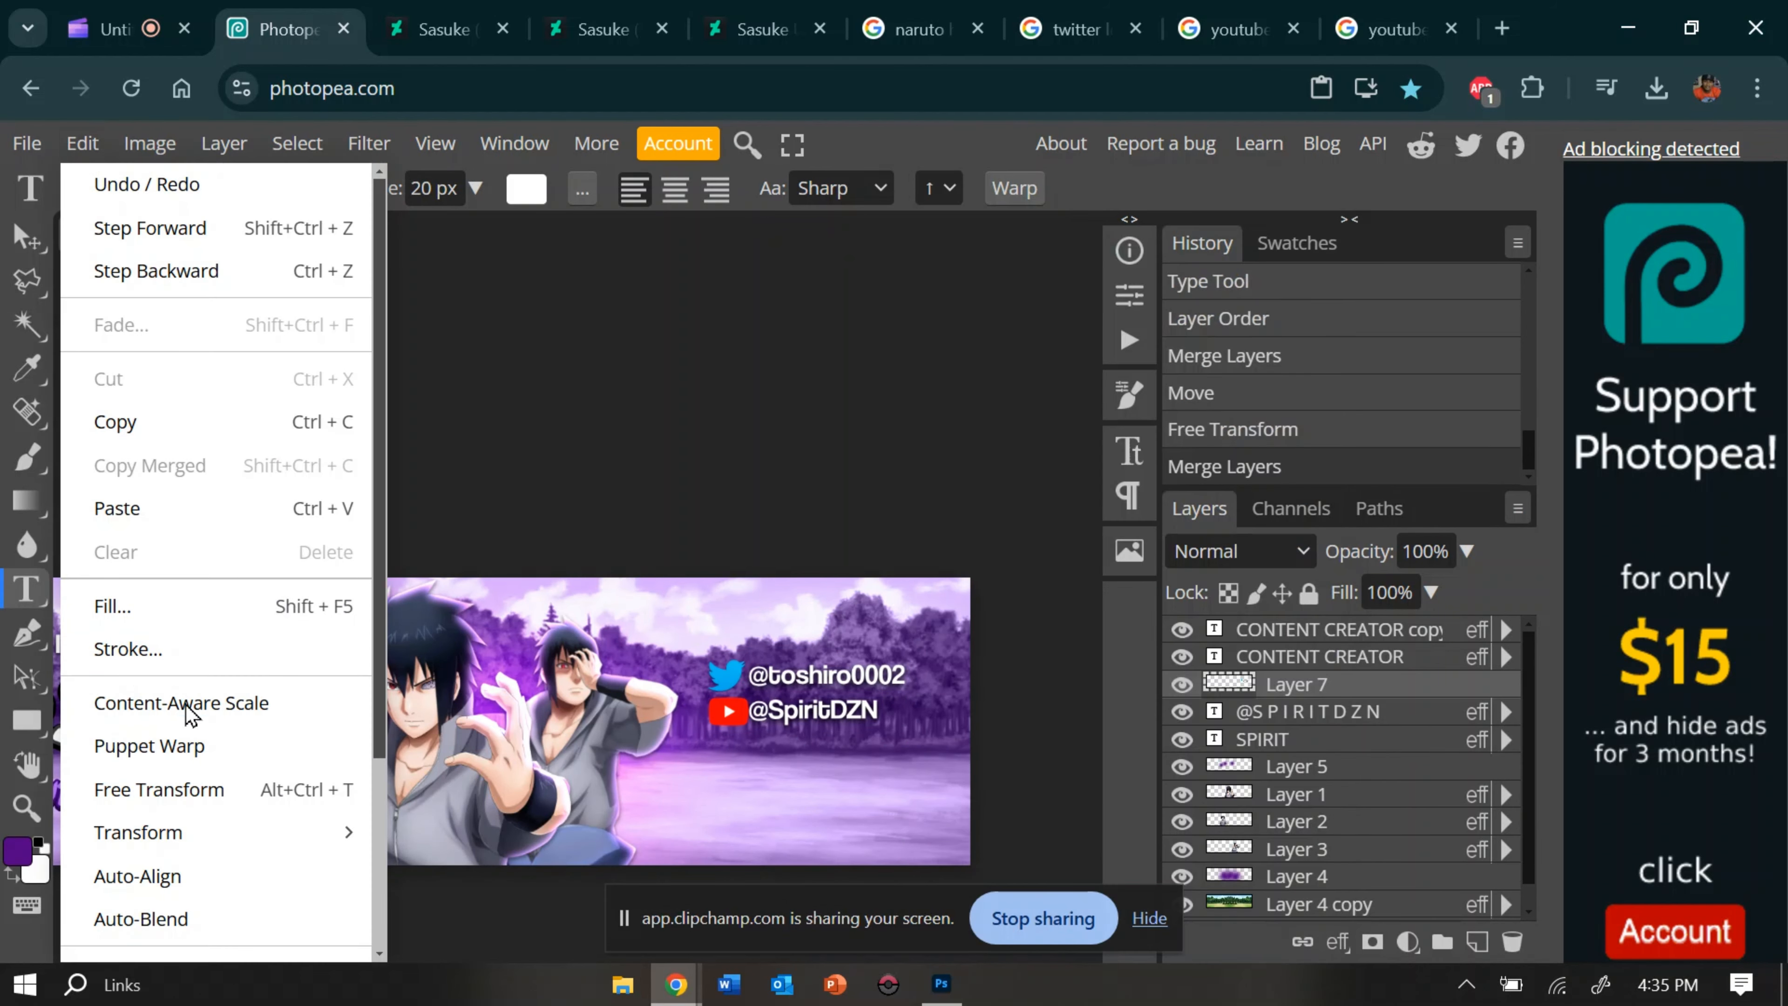
left_click(191, 790)
left_click_drag(780, 689, 781, 711)
scroll(781, 711, "left", 3)
scroll(781, 712, "down", 3)
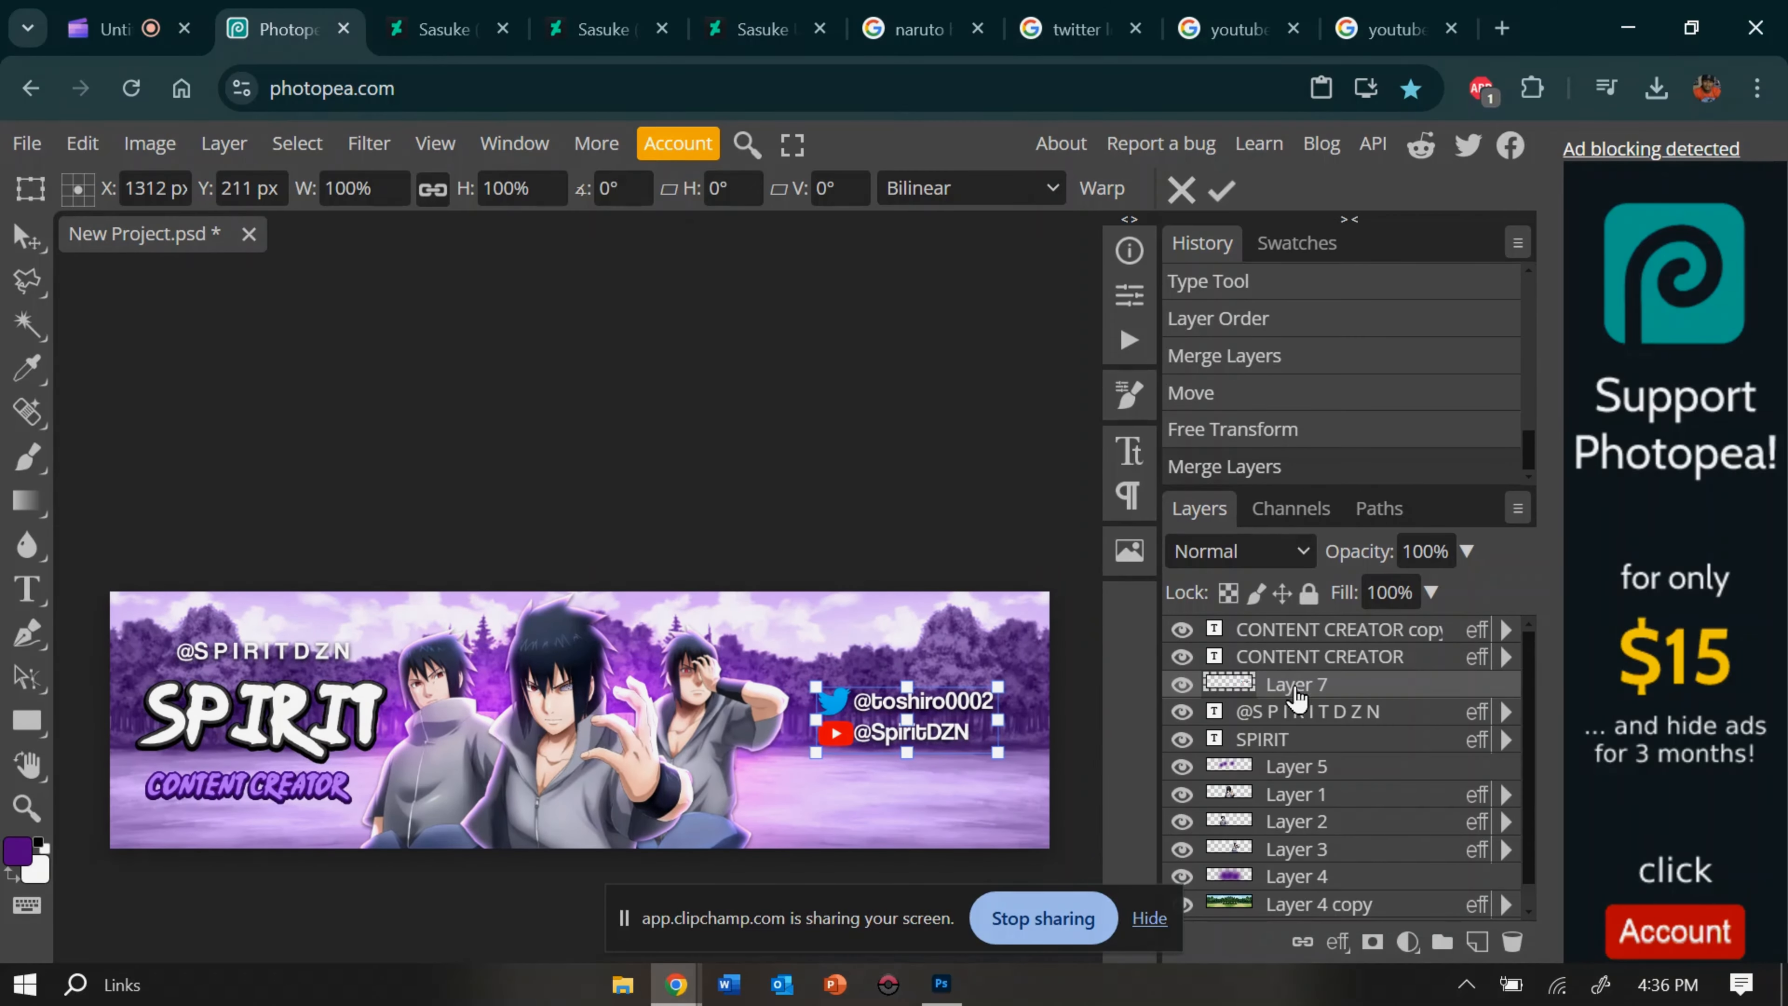
key("Return")
key("t")
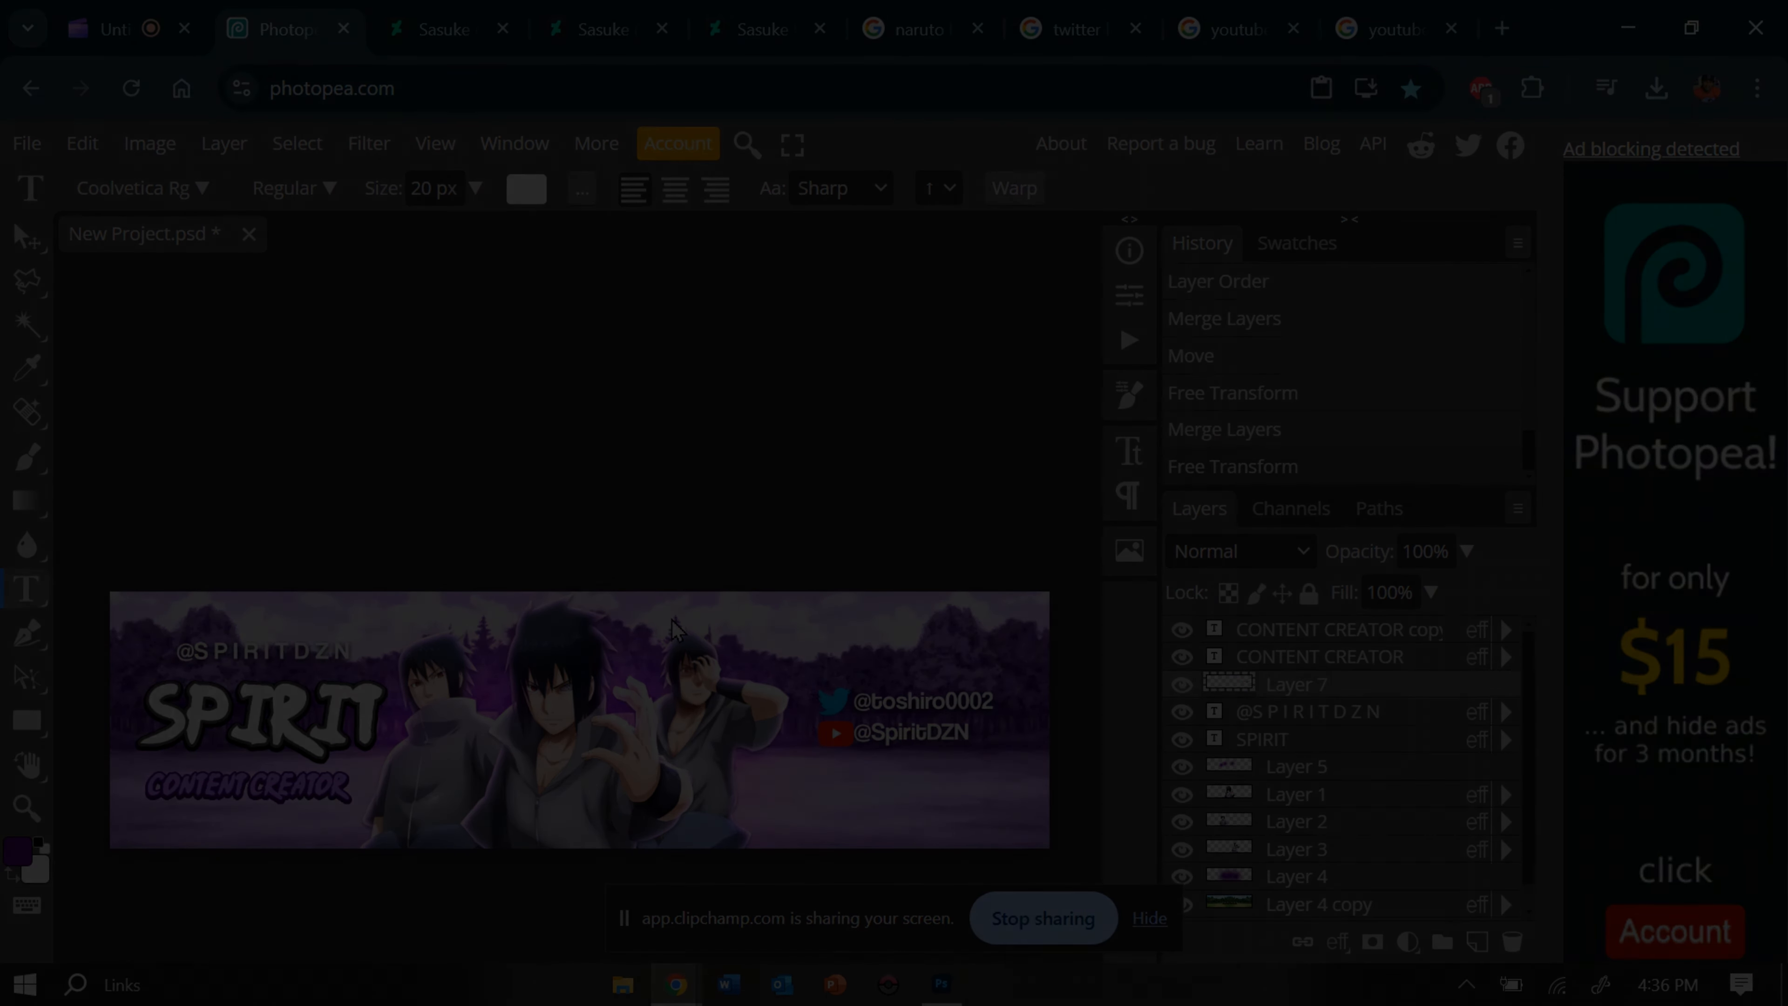